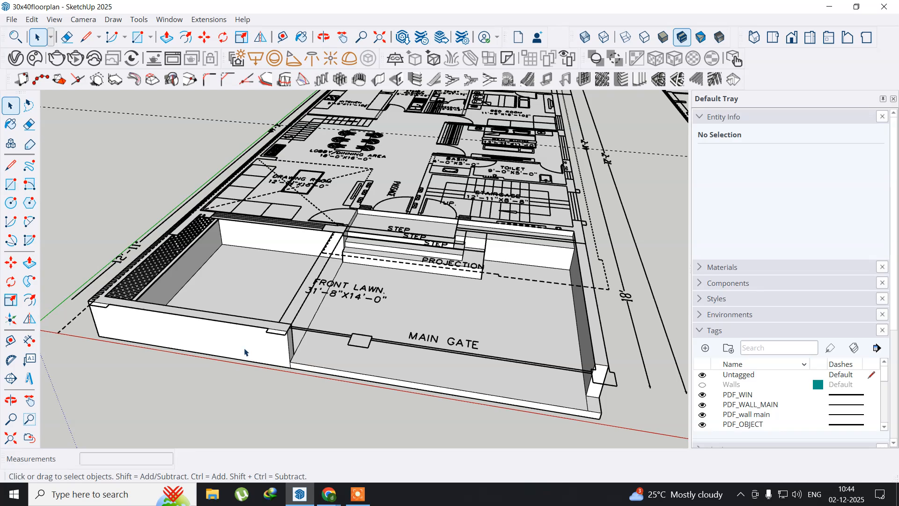
Examine the front lawn and main gate area with the Walls tag shown and hidden.
middle_drag(248, 370, 185, 364)
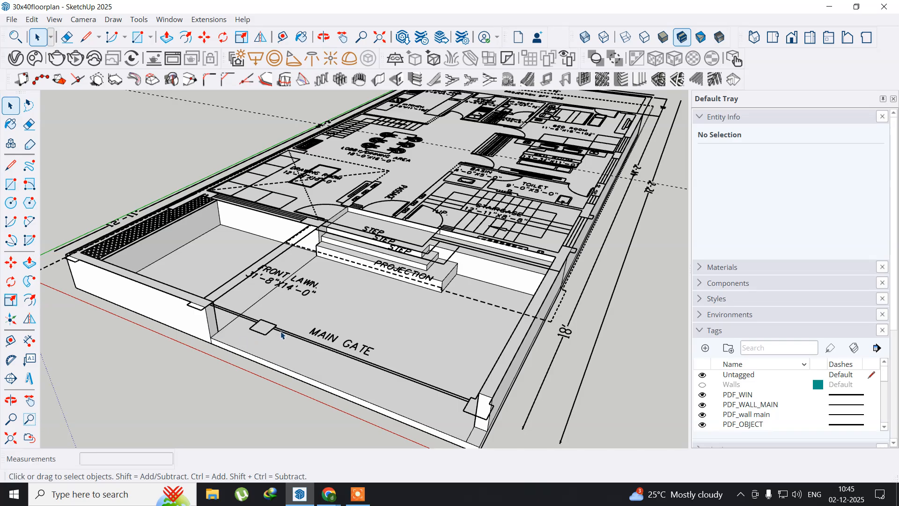
scroll(277, 337, up, 5)
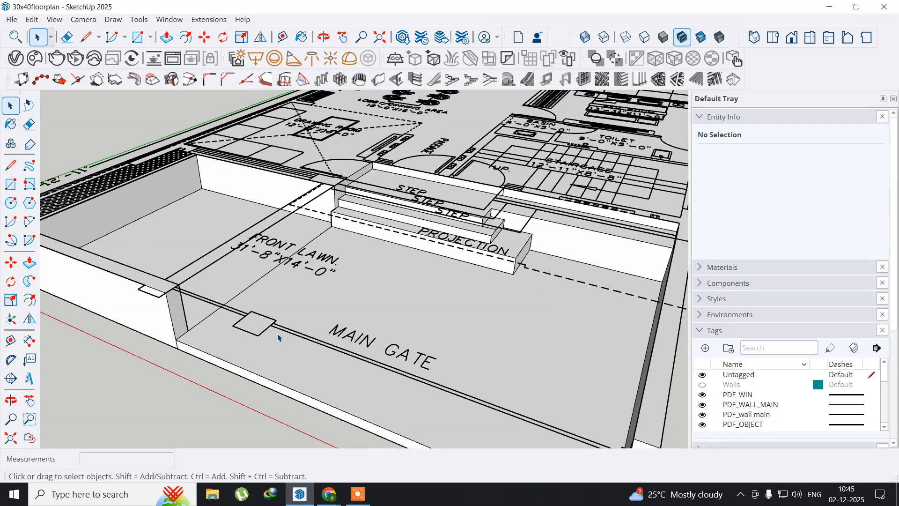
scroll(278, 337, down, 1)
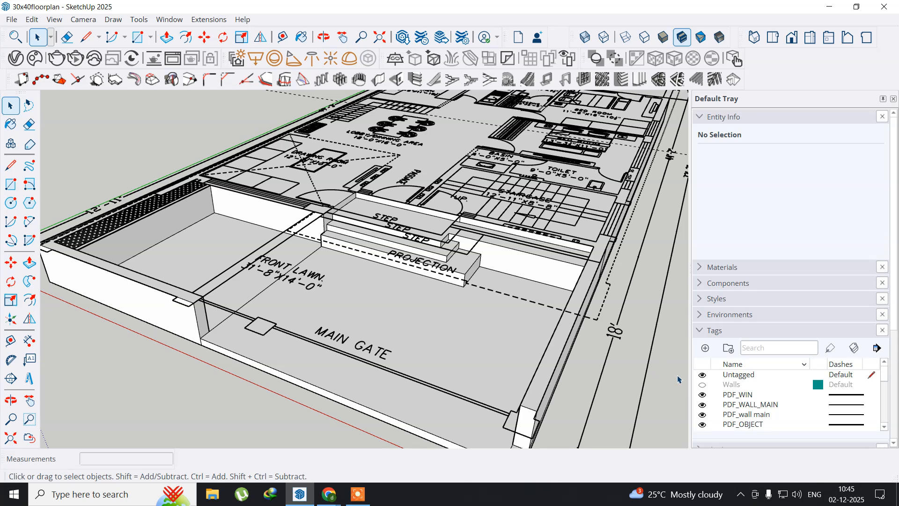
click(703, 387)
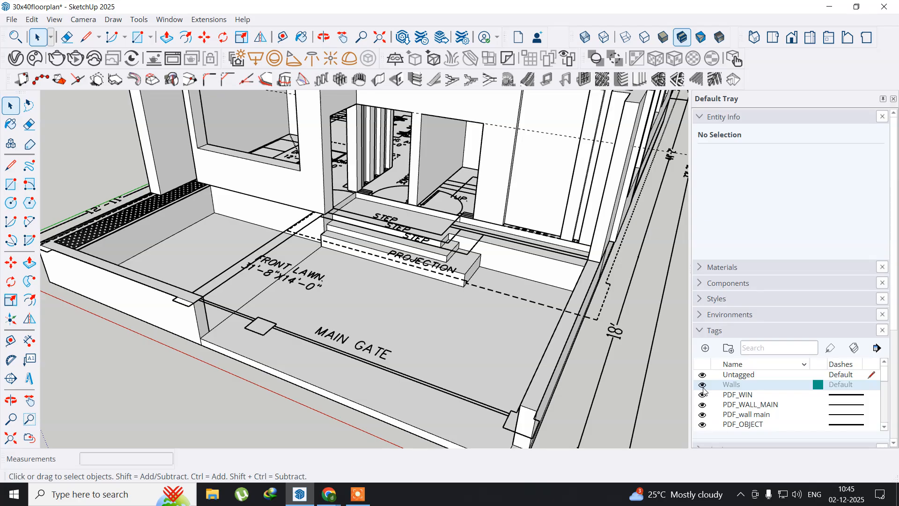
click(703, 385)
click(703, 385)
click(703, 386)
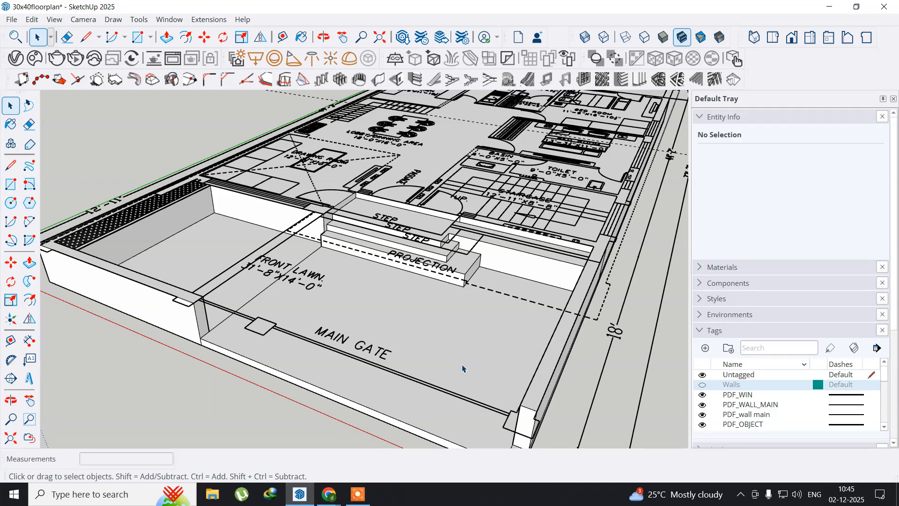
Check which tag the floor and steps group uses, and hide the Floor tag.
click(159, 316)
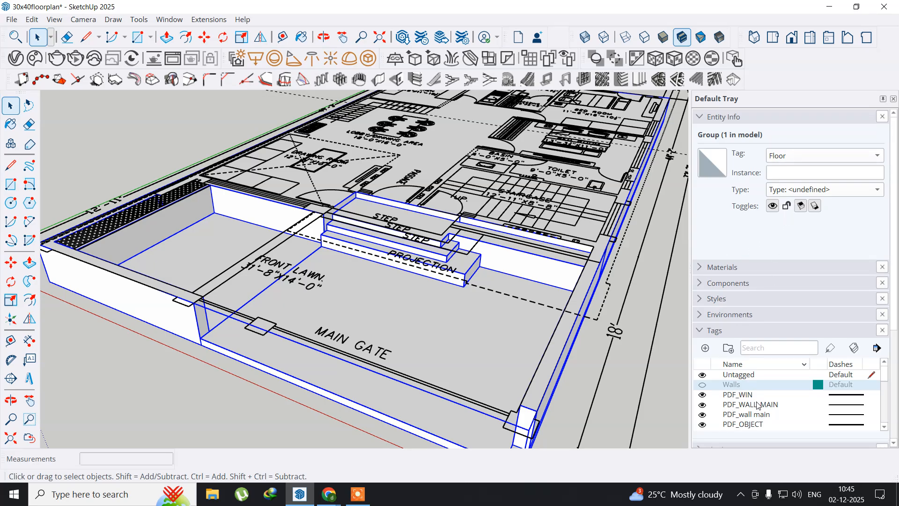
scroll(758, 406, down, 1)
scroll(758, 406, down, 3)
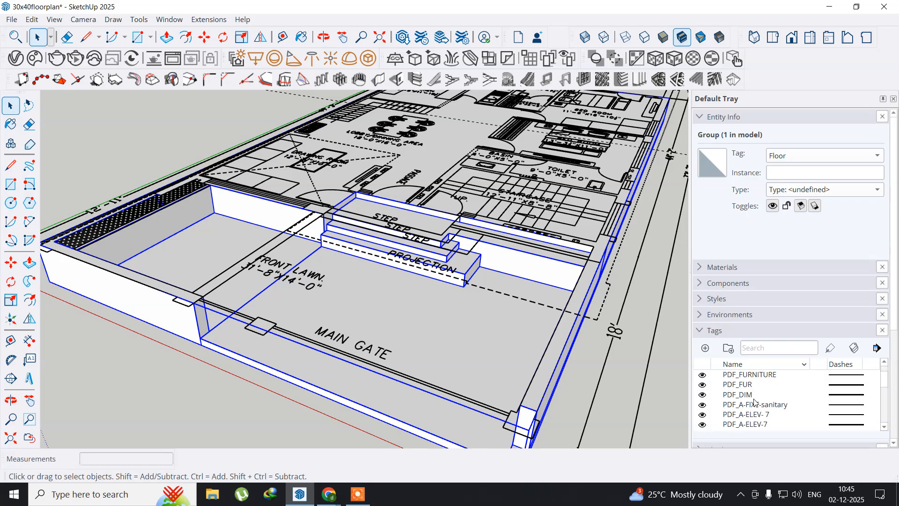
scroll(754, 402, down, 1)
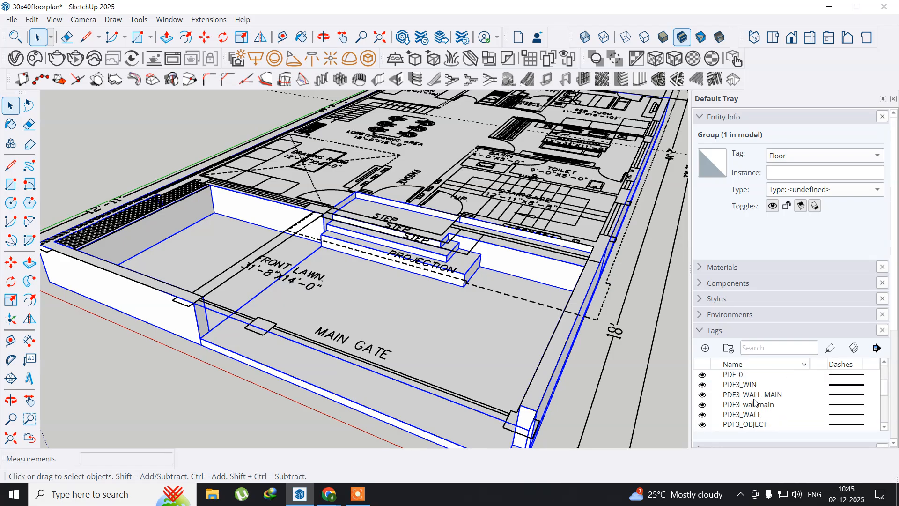
click(699, 117)
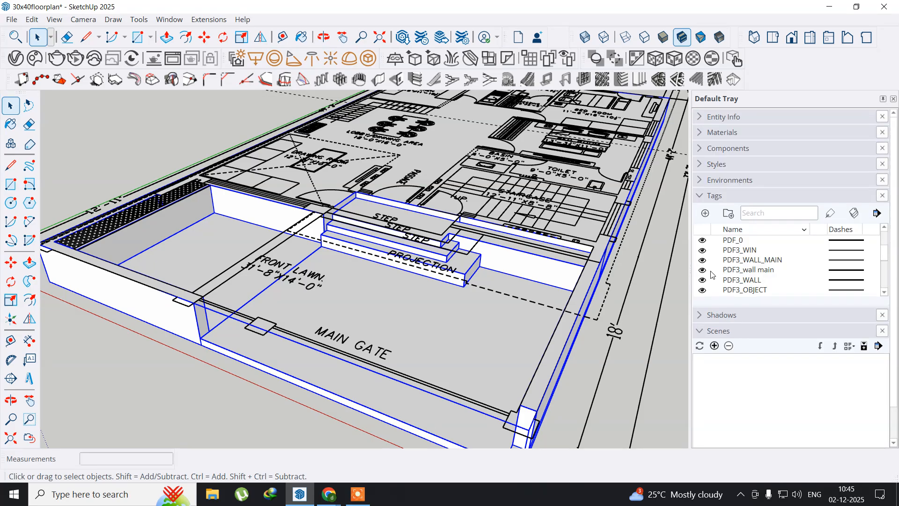
scroll(740, 276, up, 5)
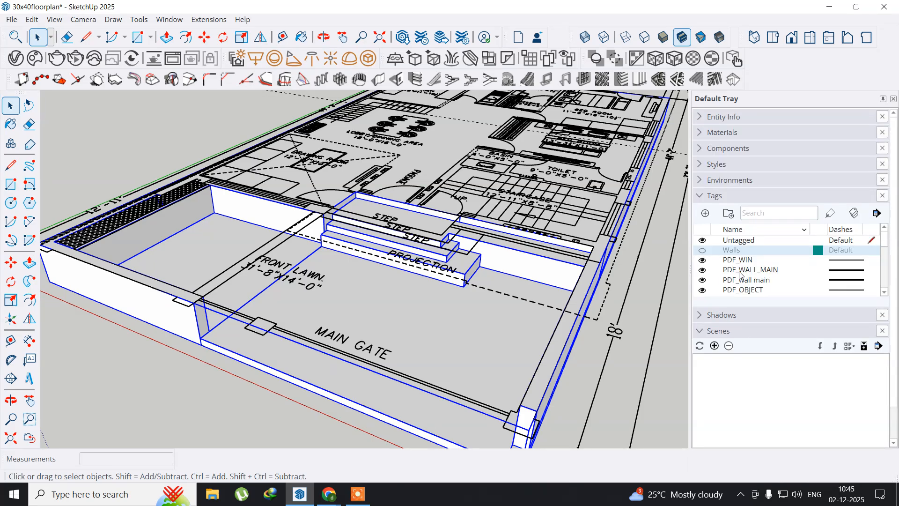
scroll(765, 261, down, 6)
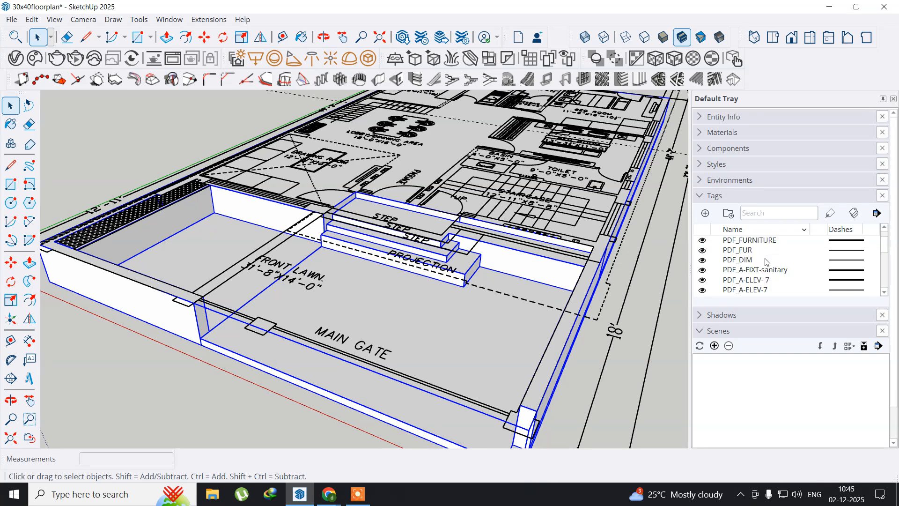
scroll(766, 261, down, 4)
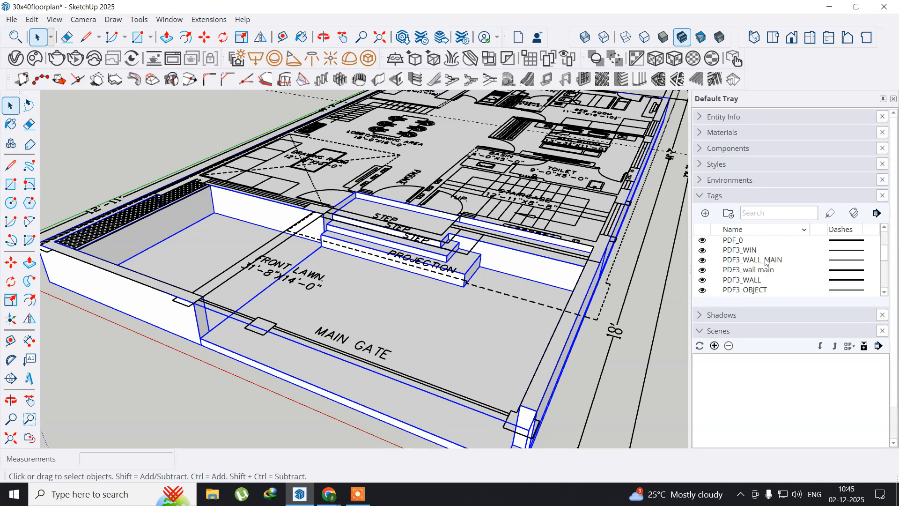
scroll(766, 262, down, 3)
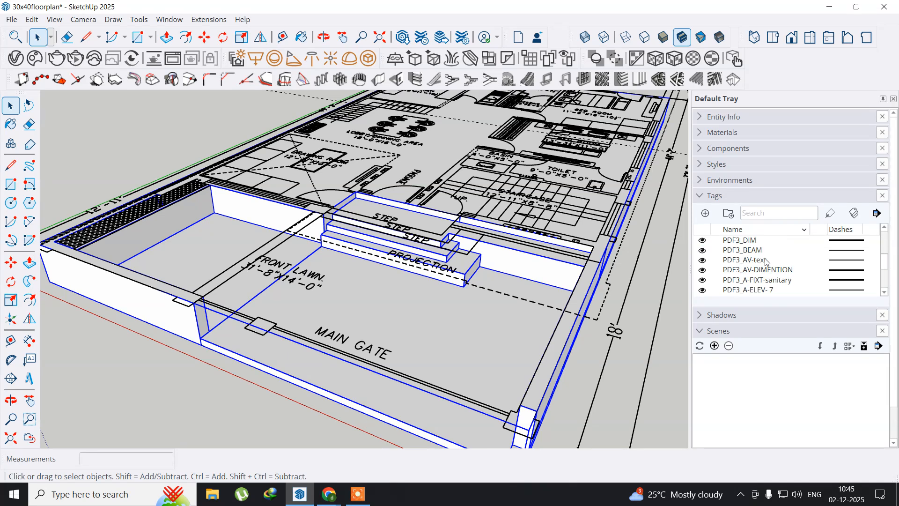
scroll(766, 261, down, 5)
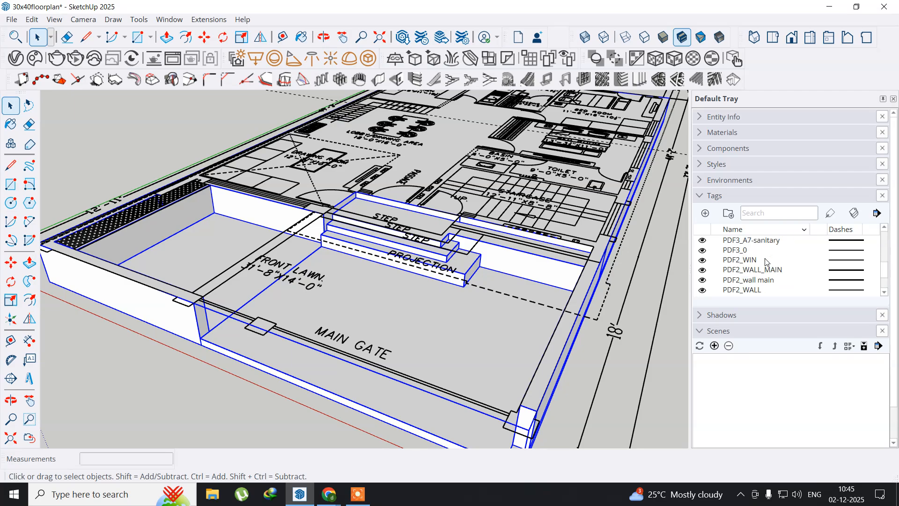
scroll(765, 262, down, 4)
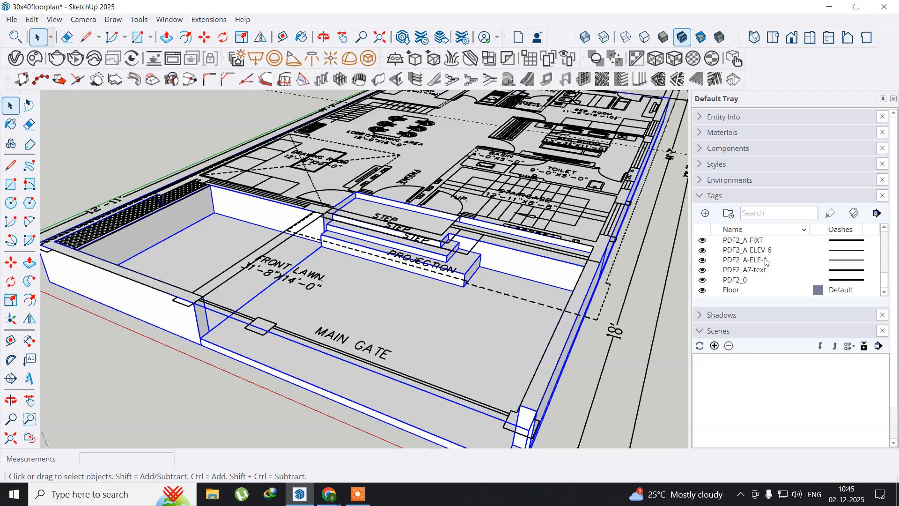
click(703, 290)
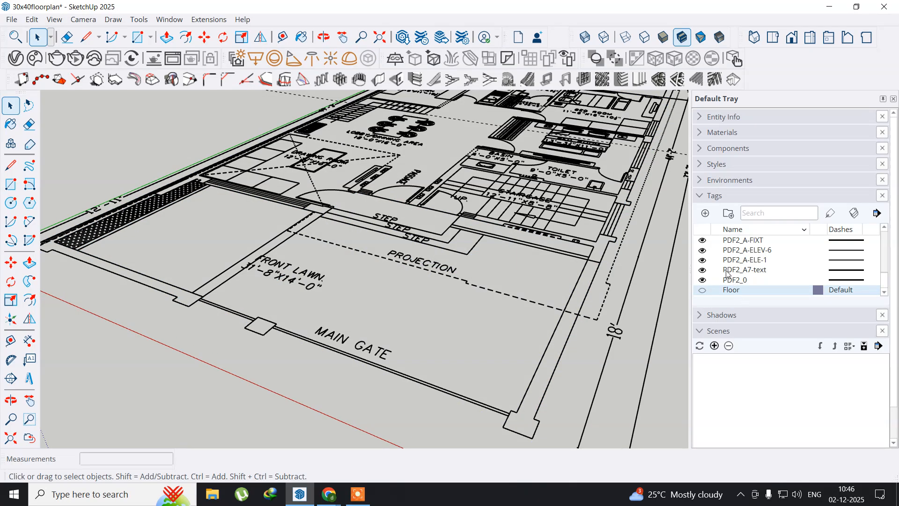
Add a new tag named compoundwall and select it in the tag list.
click(705, 214)
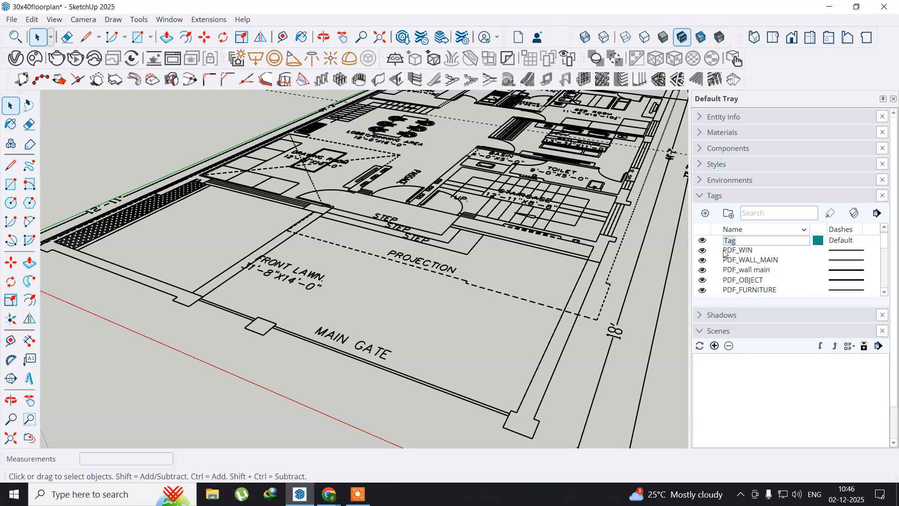
double_click(749, 240)
text(compoundwall)
key(Return)
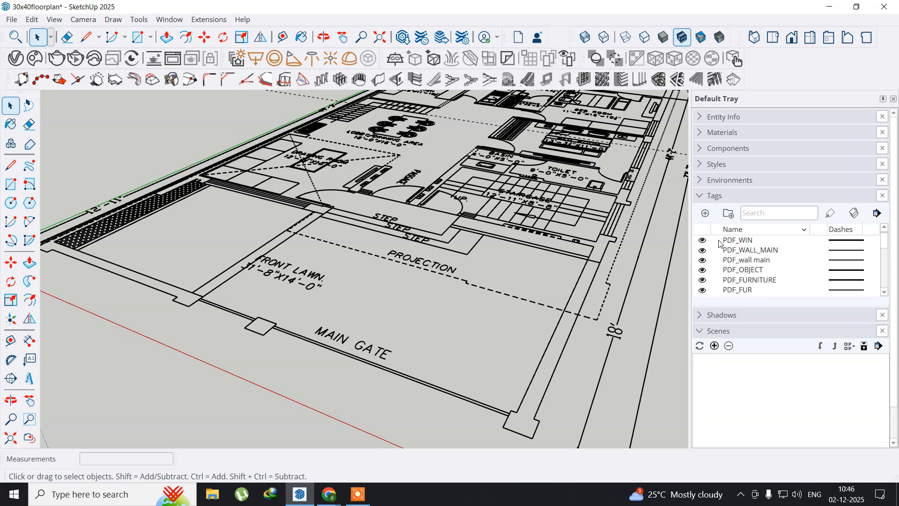
scroll(771, 277, down, 6)
scroll(772, 277, down, 2)
scroll(772, 277, down, 3)
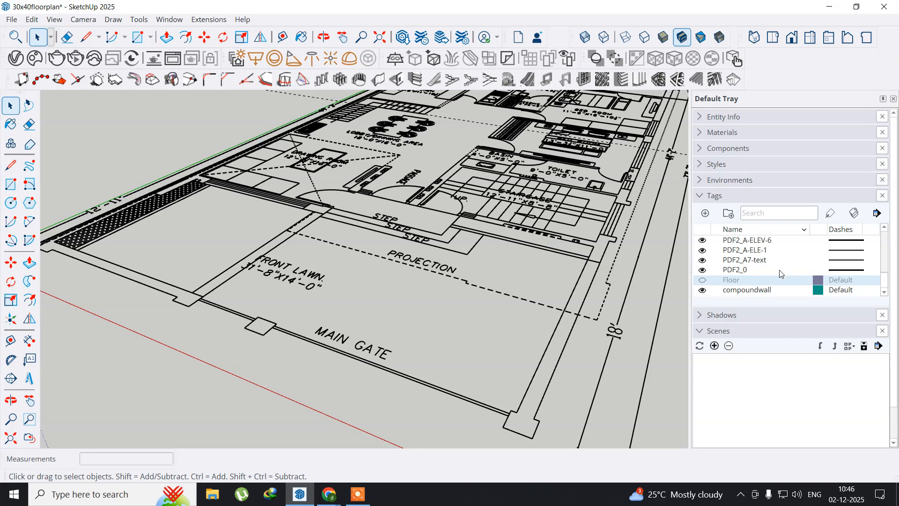
click(749, 290)
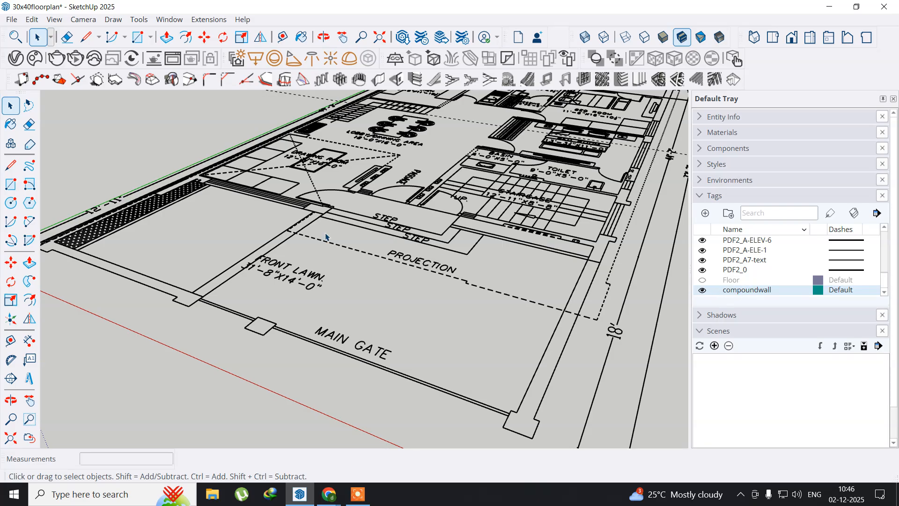
Draw a rectangle about 4 9/16" by 3' 5 15/16" over the narrow hatched boundary wall strip beside the front lawn, ending at the wall offset corner.
middle_drag(168, 285, 302, 318)
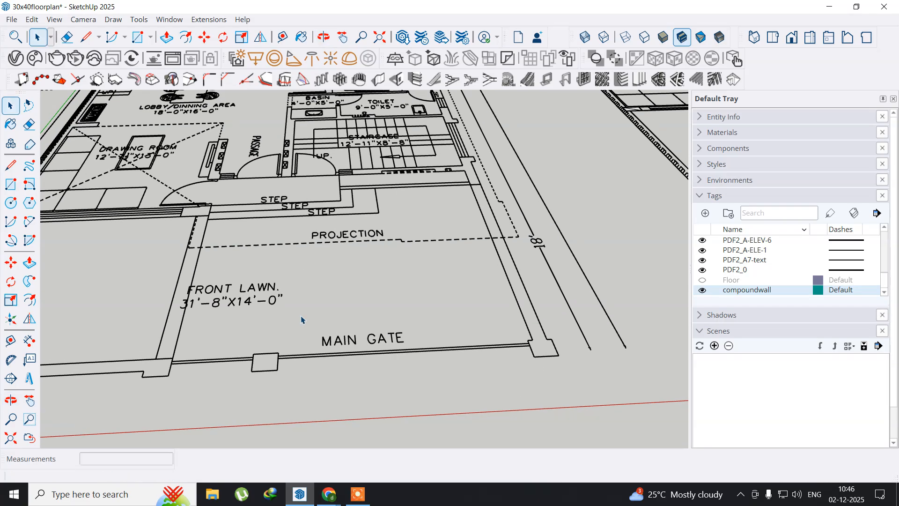
middle_drag(225, 305, 322, 289)
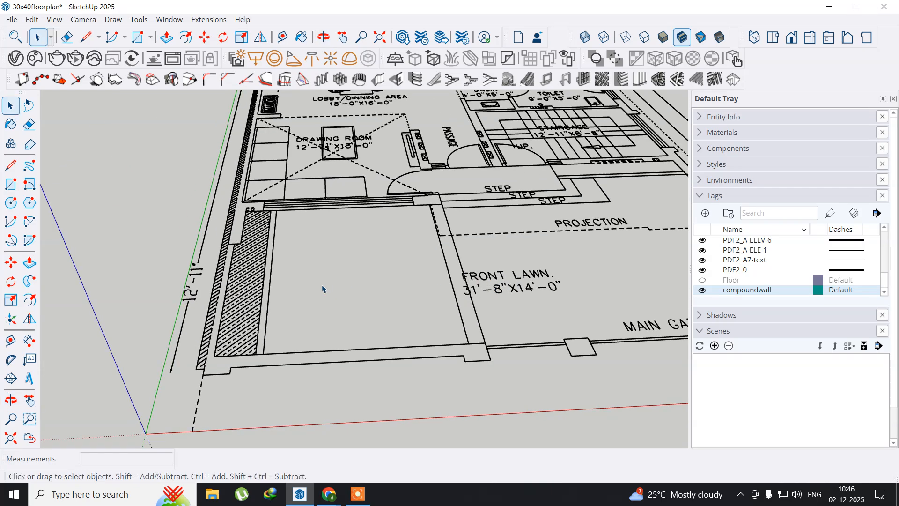
middle_drag(252, 272, 379, 283)
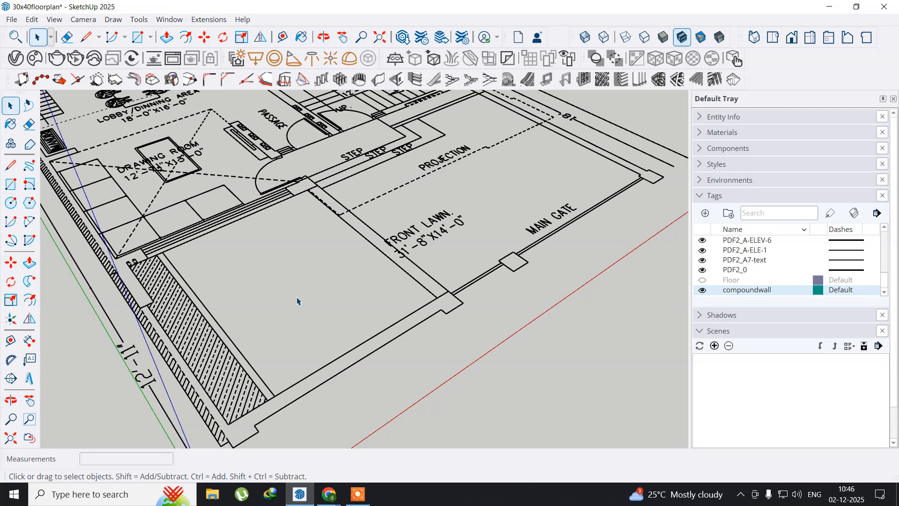
scroll(144, 318, up, 8)
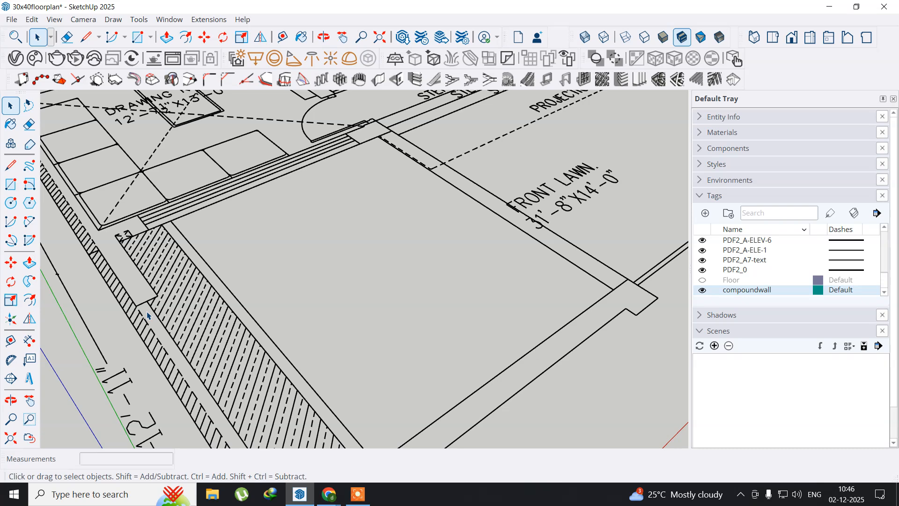
mouse_move(148, 315)
middle_down()
mouse_move(231, 259)
mouse_move(232, 280)
middle_up()
scroll(211, 282, up, 5)
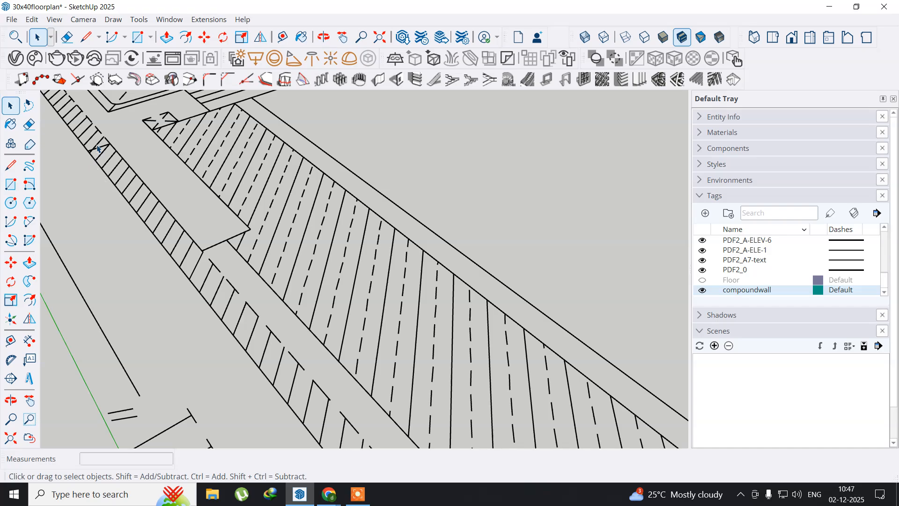
scroll(90, 155, up, 4)
scroll(90, 156, up, 2)
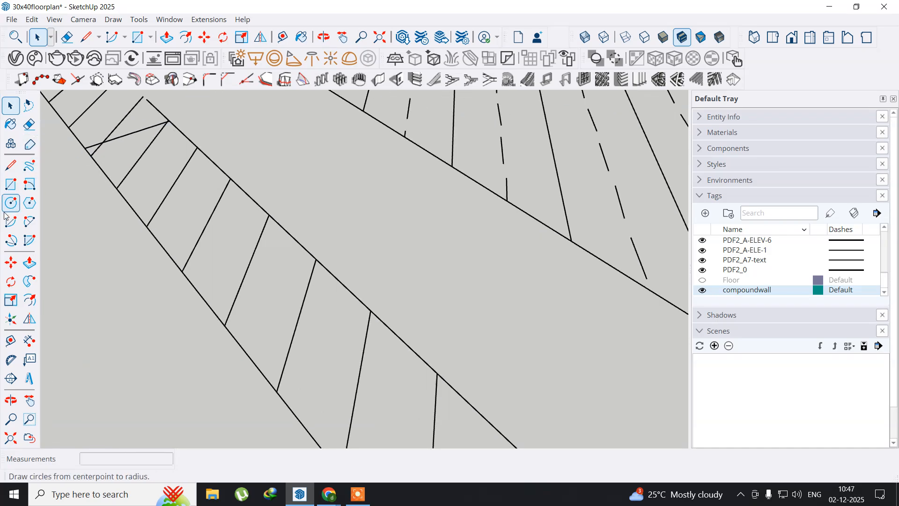
click(11, 184)
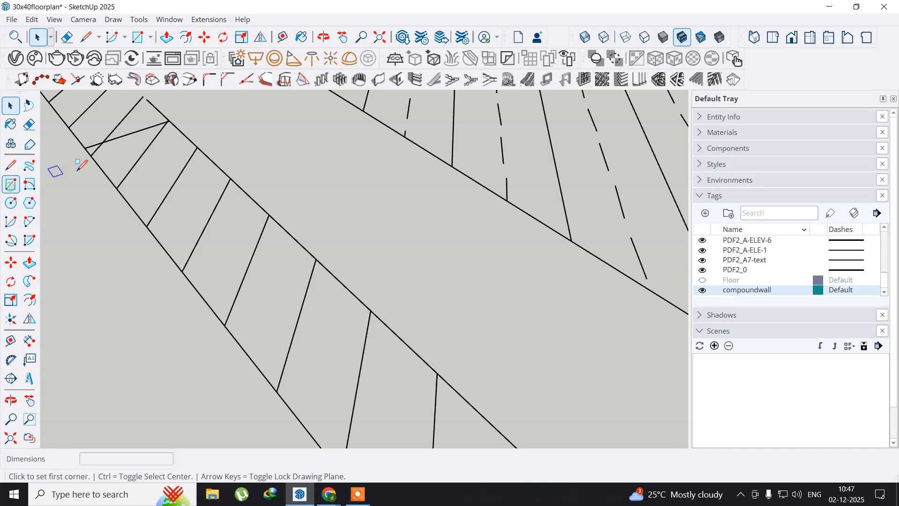
click(85, 147)
scroll(371, 310, down, 2)
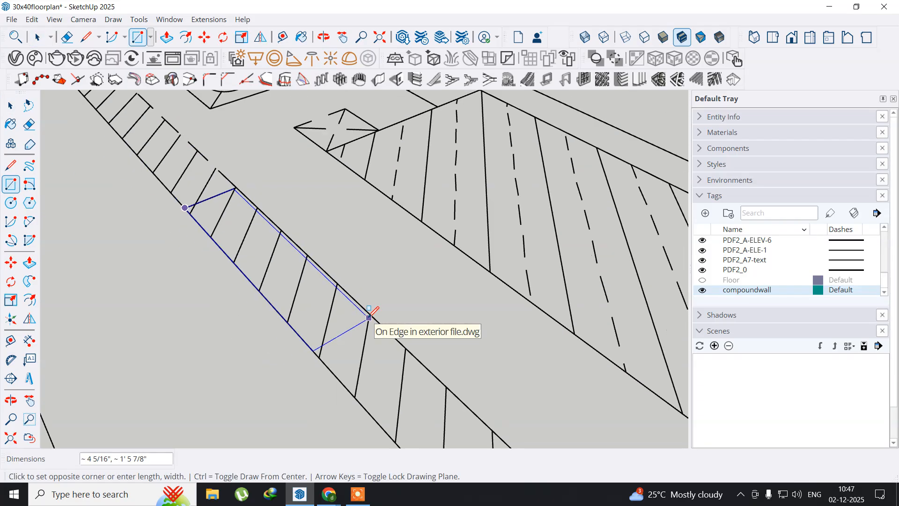
scroll(370, 317, down, 4)
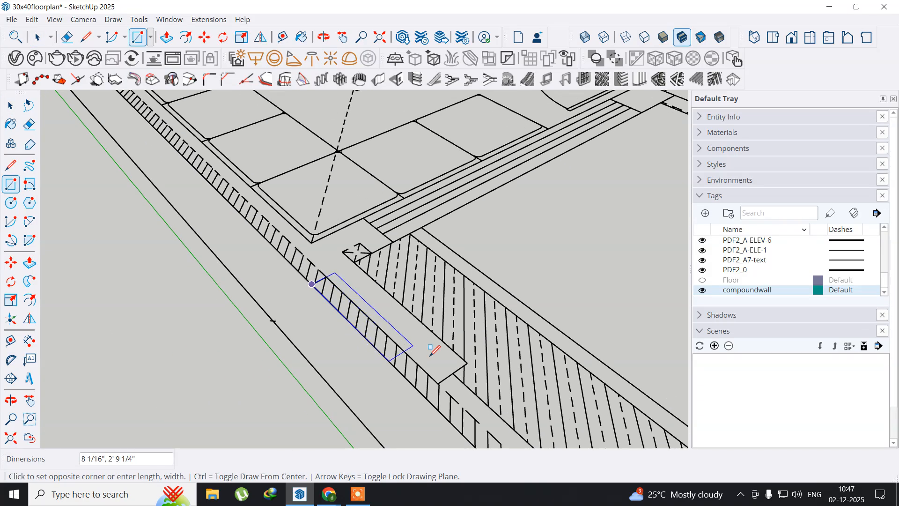
shift+middle_drag(453, 373, 119, 103)
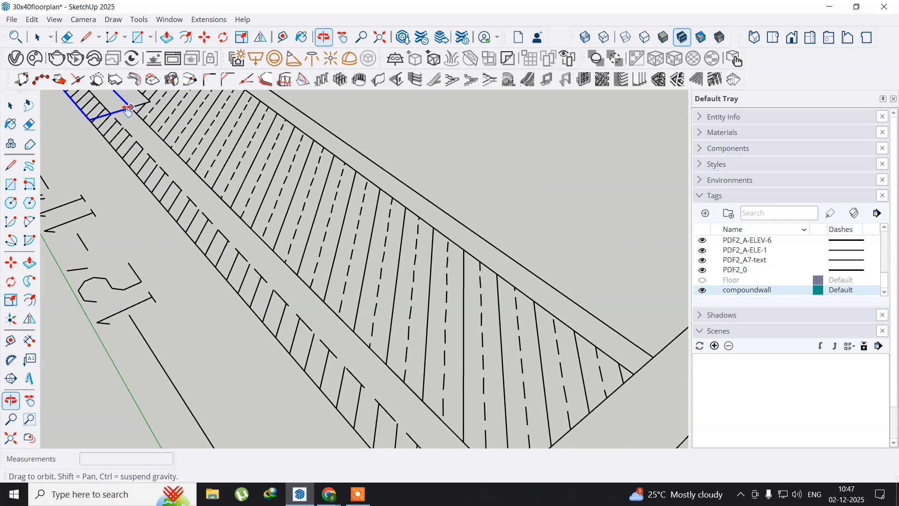
scroll(395, 338, down, 5)
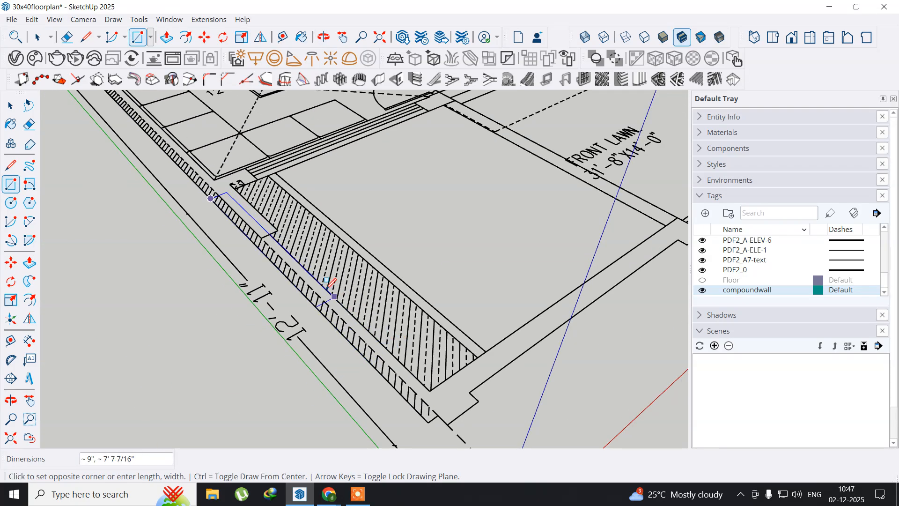
scroll(260, 230, up, 8)
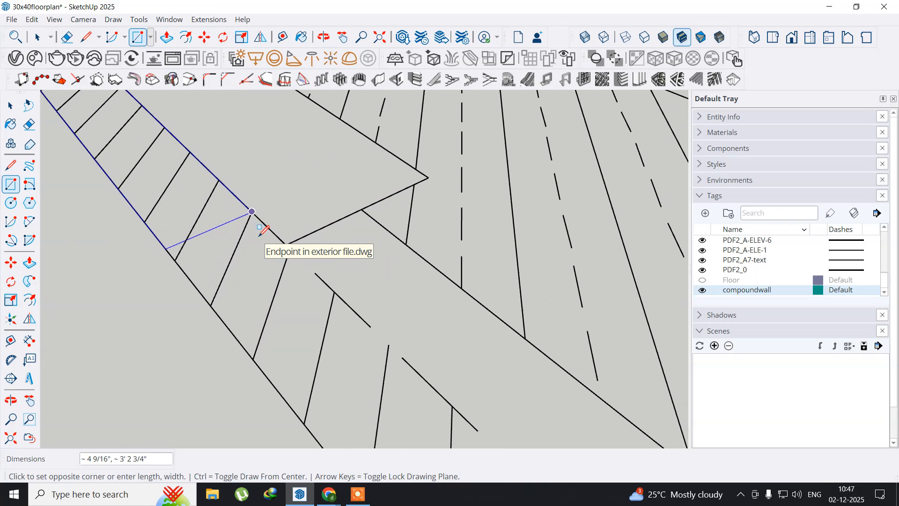
click(289, 244)
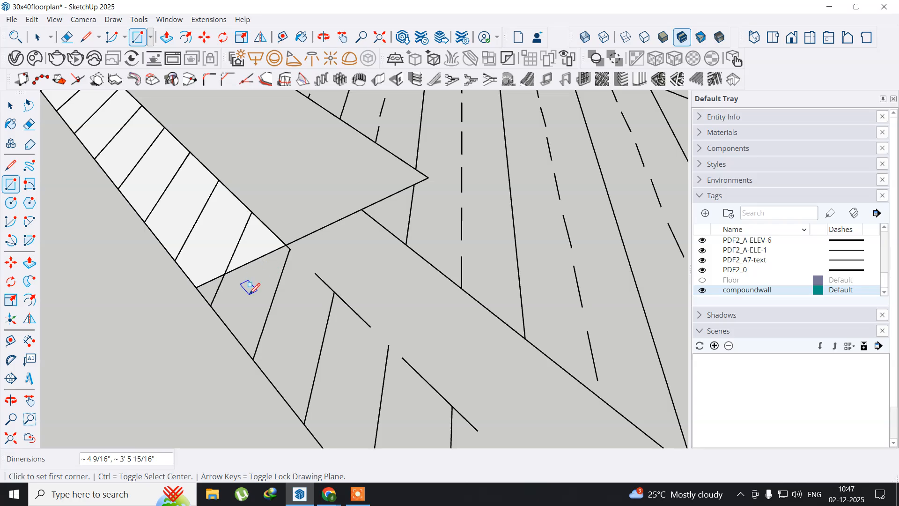
Draw a rectangle about 9" by 9' 2" along the boundary wall strip, from its offset corner to the front corner of the hatched bed.
scroll(257, 287, down, 2)
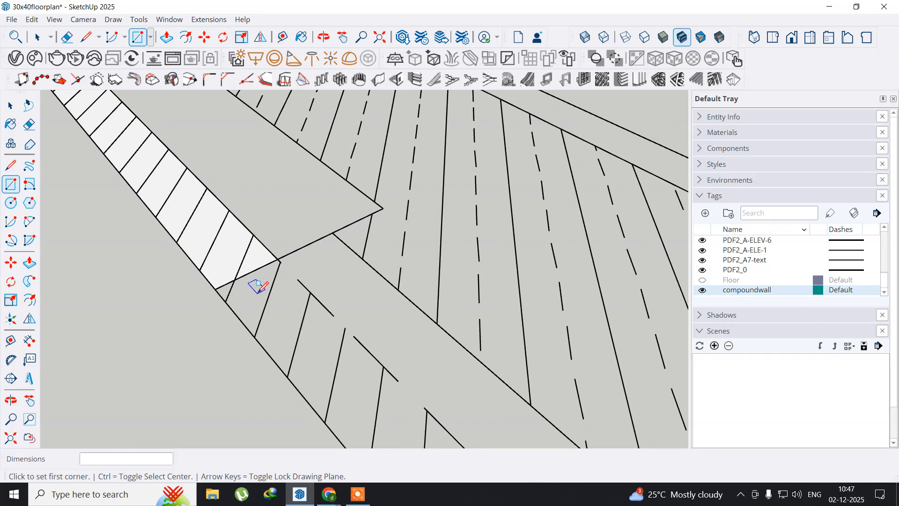
click(215, 289)
scroll(439, 338, down, 5)
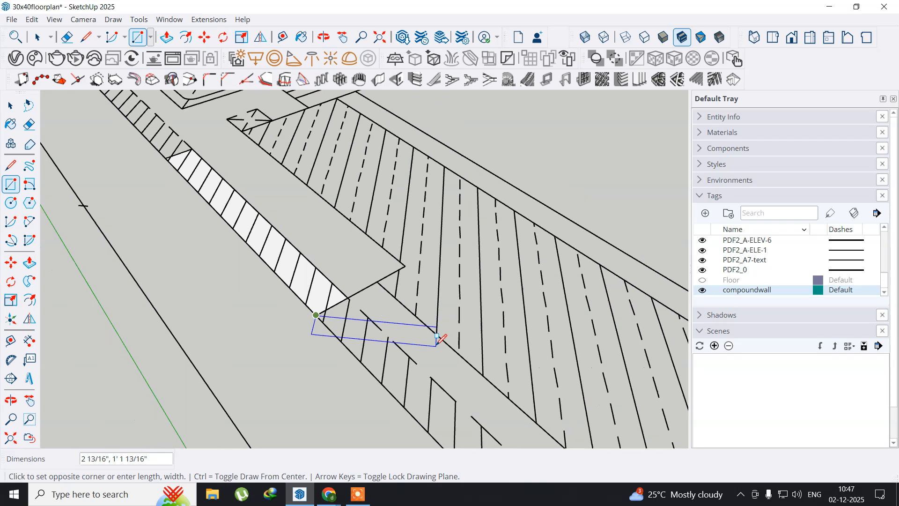
shift+middle_drag(526, 405, 135, 125)
middle_drag(387, 396, 296, 213)
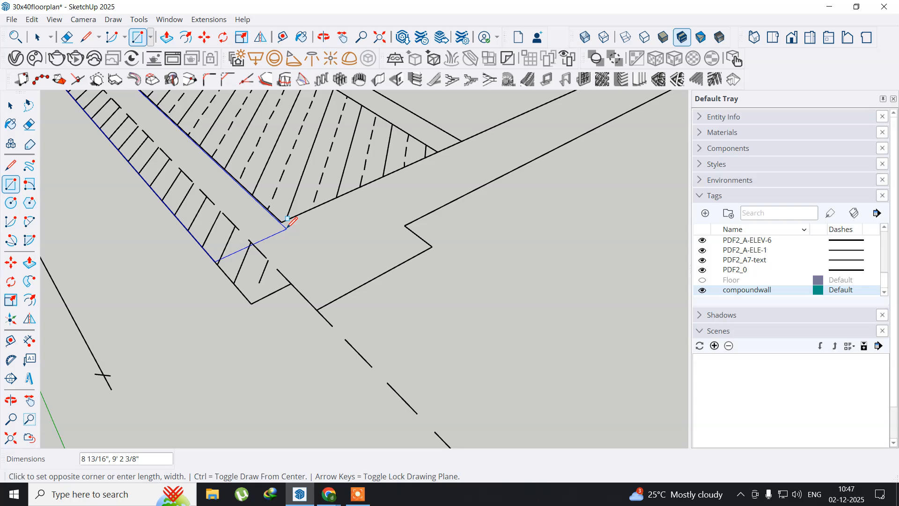
scroll(287, 219, up, 3)
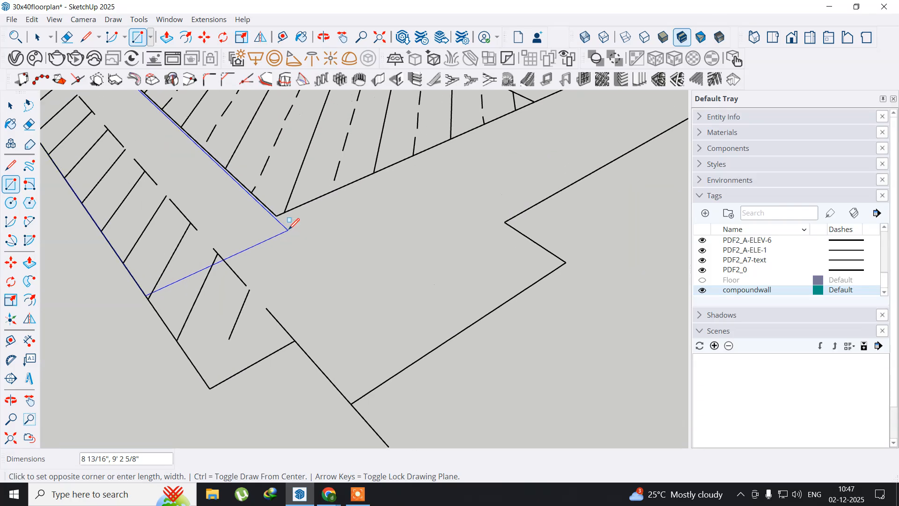
click(272, 211)
scroll(234, 203, down, 2)
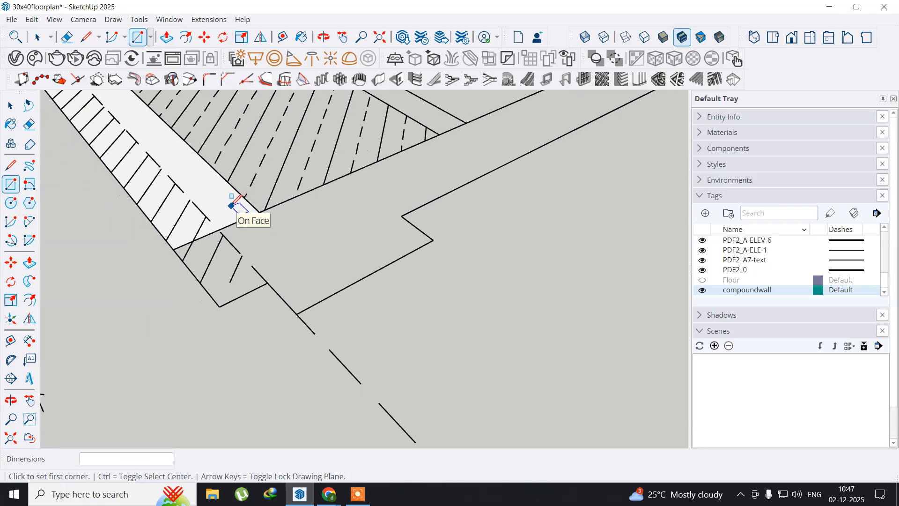
Draw a rectangle about 9" by 9" at the front end of the side wall strip, reaching the outer corner of the plan.
middle_drag(237, 205, 281, 287)
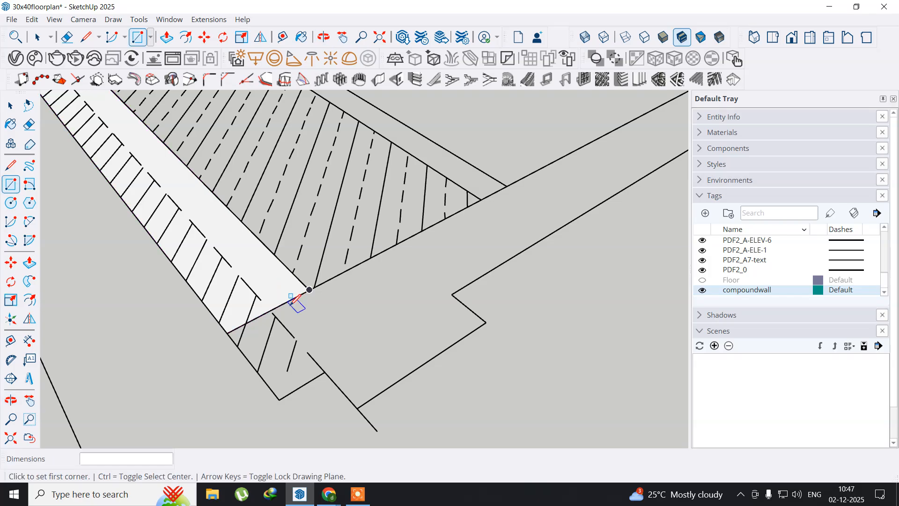
click(227, 333)
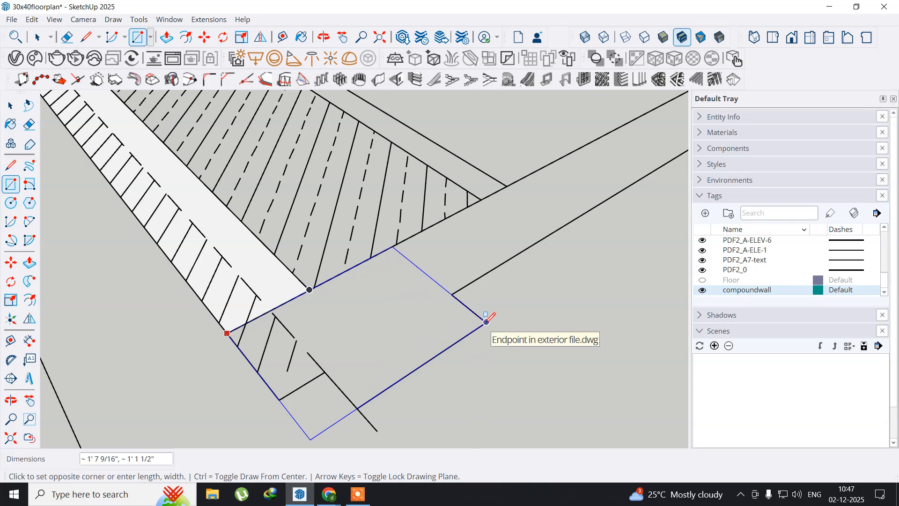
key(Escape)
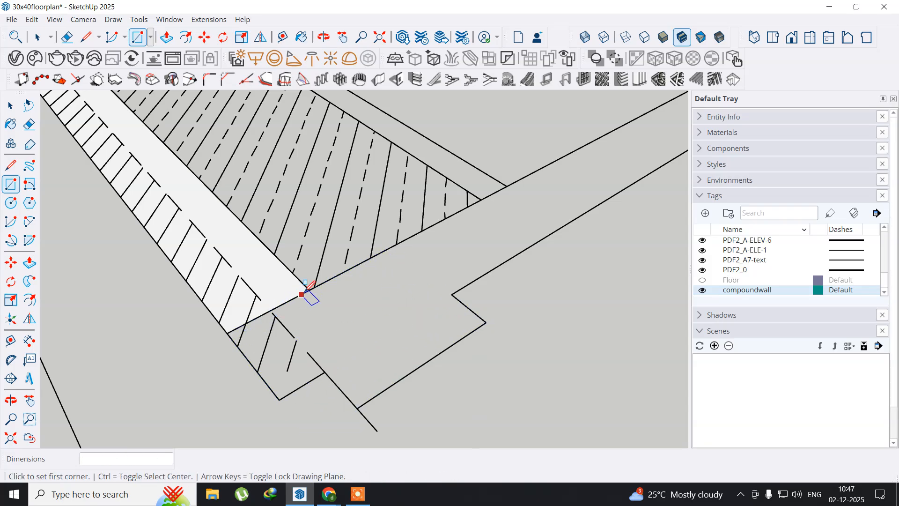
click(309, 289)
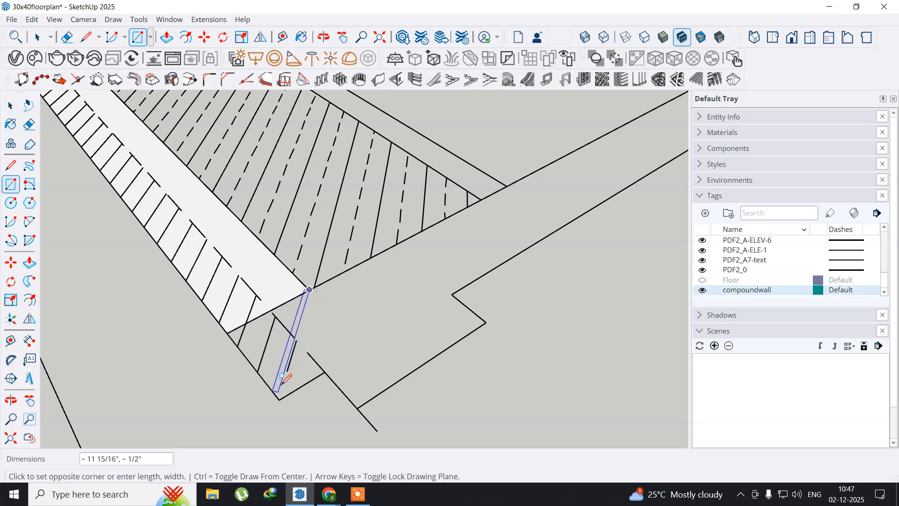
click(280, 399)
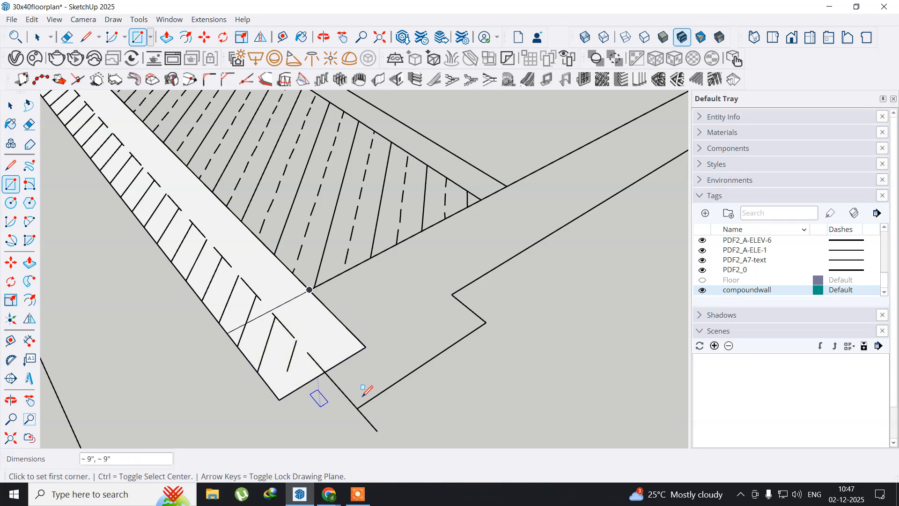
Draw a rectangle about 1' 3" by 4 9/16" over the corner pillar's outer projection, and another filling the gap up to the hatched bed.
mouse_move(427, 349)
shift+middle_down()
mouse_move(222, 296)
mouse_move(209, 285)
mouse_move(223, 286)
shift+middle_up()
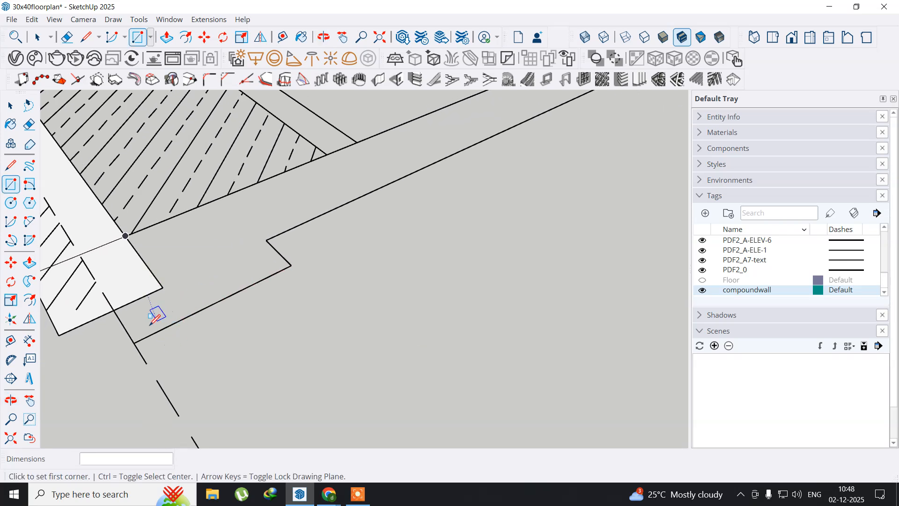
click(266, 240)
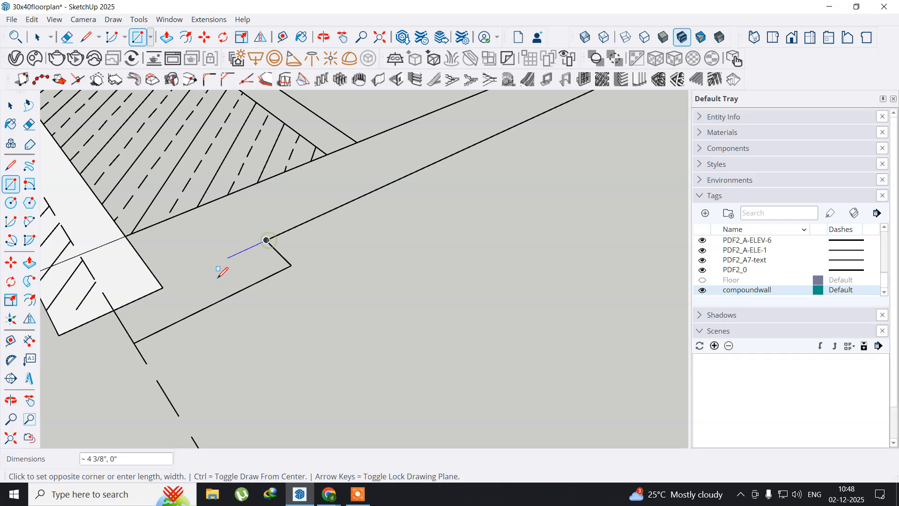
click(135, 342)
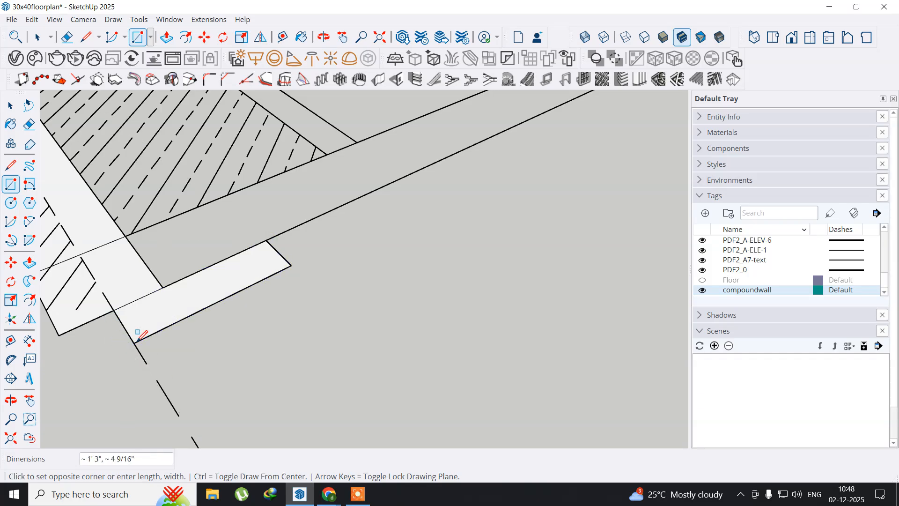
middle_drag(218, 255, 291, 339)
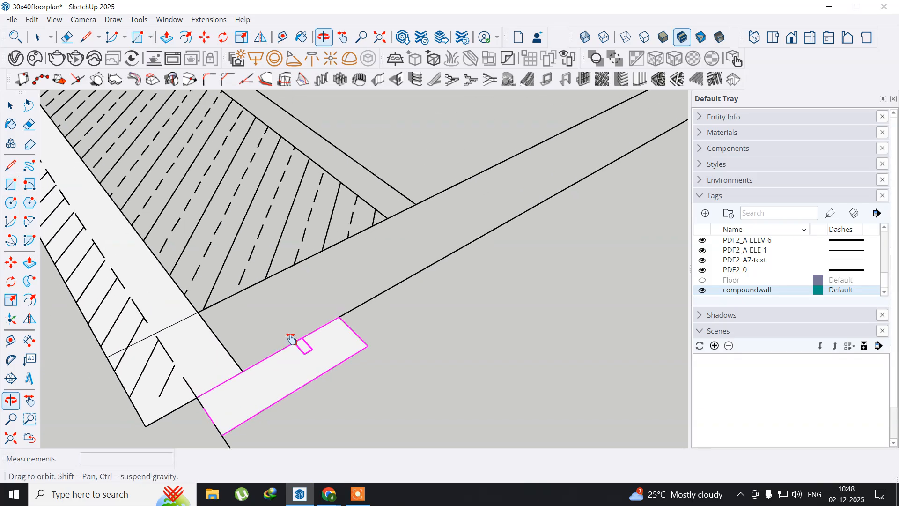
click(198, 313)
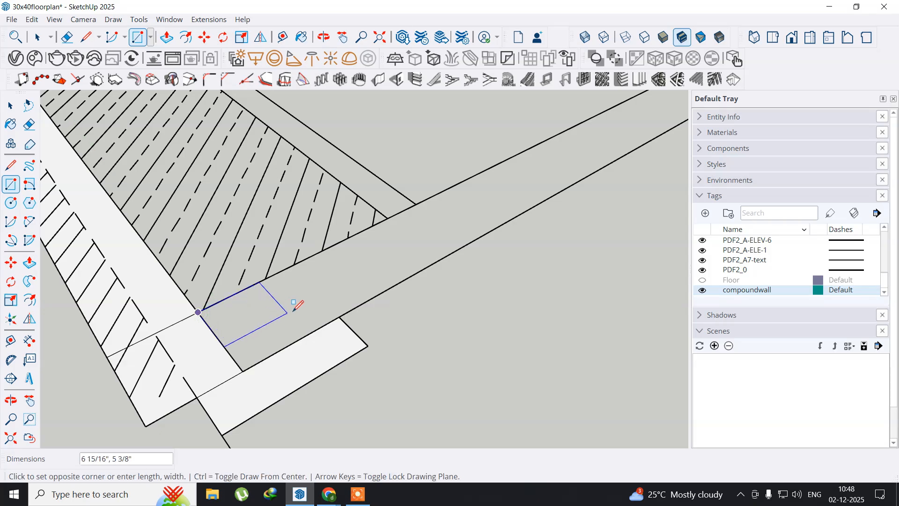
click(340, 318)
scroll(228, 313, down, 2)
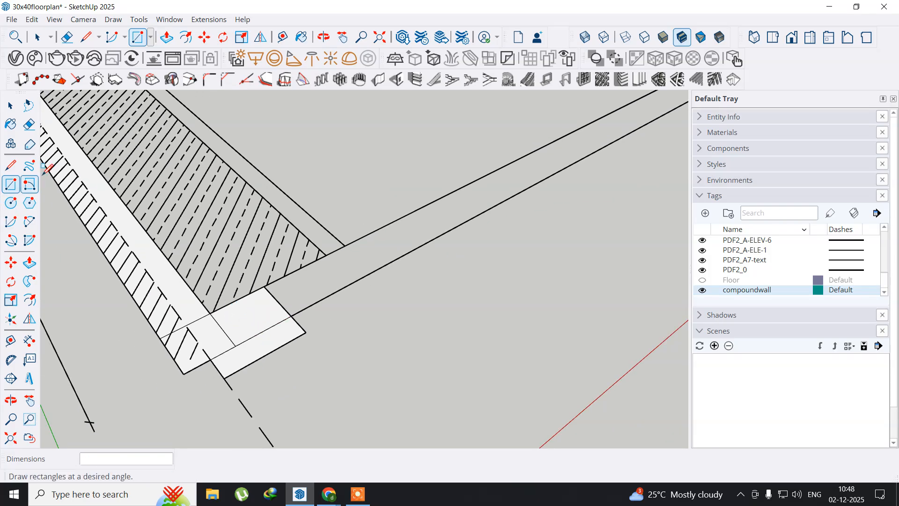
Erase the inner edges dividing the corner pillar faces and the side wall strip.
click(29, 124)
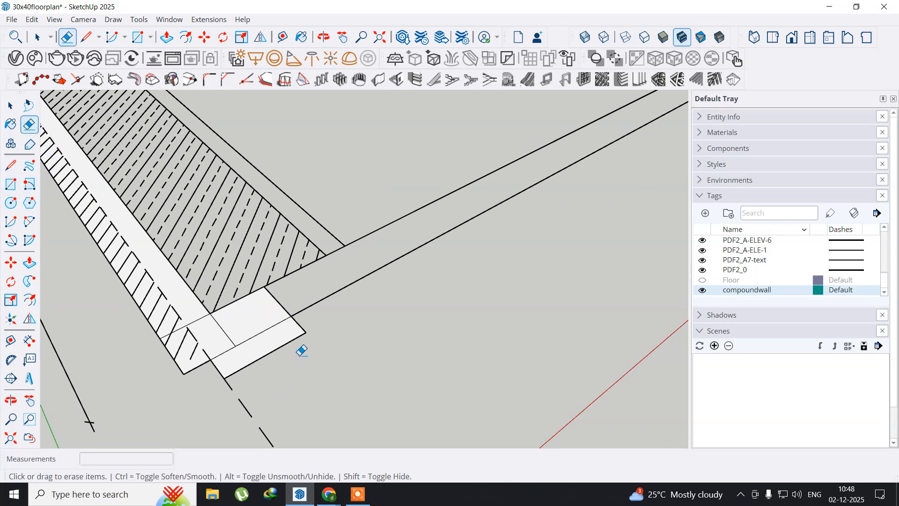
click(273, 322)
scroll(242, 333, up, 2)
mouse_move(222, 318)
mouse_down()
mouse_move(206, 332)
mouse_move(205, 350)
mouse_move(226, 378)
mouse_up()
mouse_move(165, 294)
mouse_down()
mouse_move(182, 330)
mouse_move(187, 314)
mouse_up()
Erase the dividing edge across the side wall strip at its offset corner.
scroll(187, 313, down, 2)
scroll(189, 313, down, 3)
middle_drag(89, 195, 302, 306)
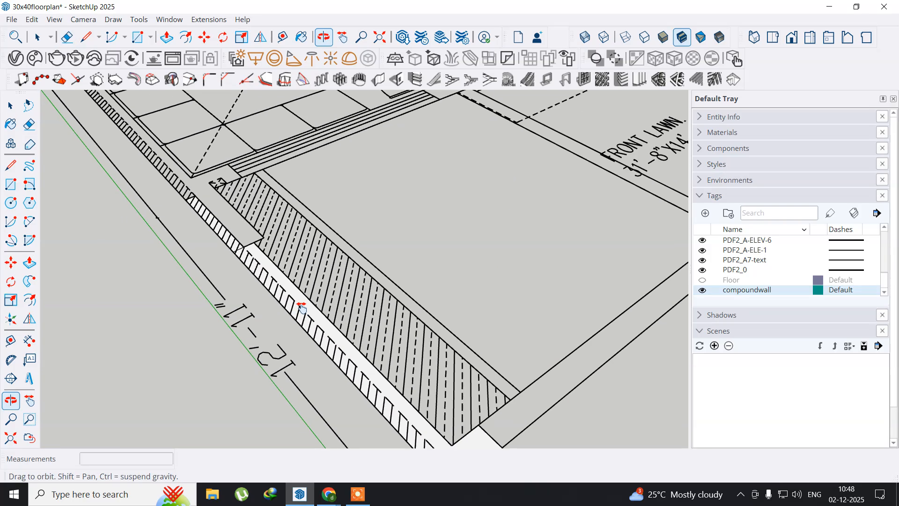
scroll(256, 247, up, 6)
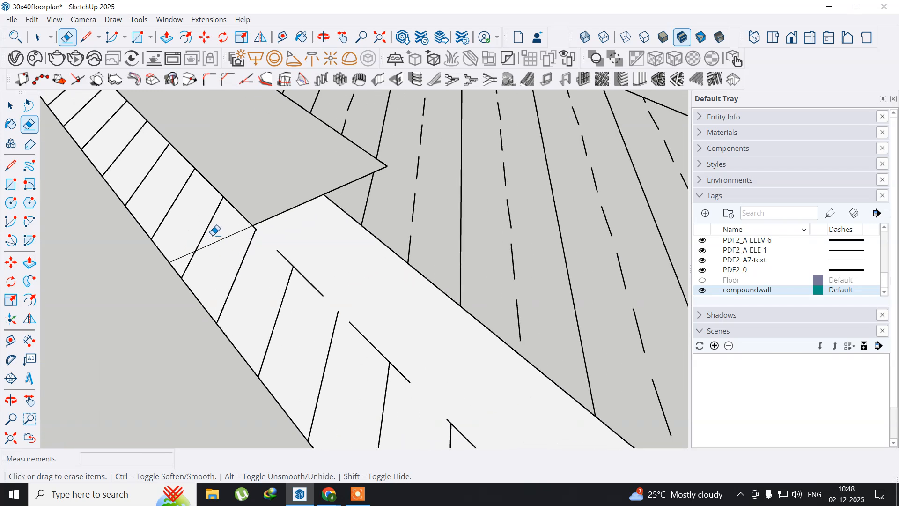
click(224, 242)
scroll(223, 259, down, 3)
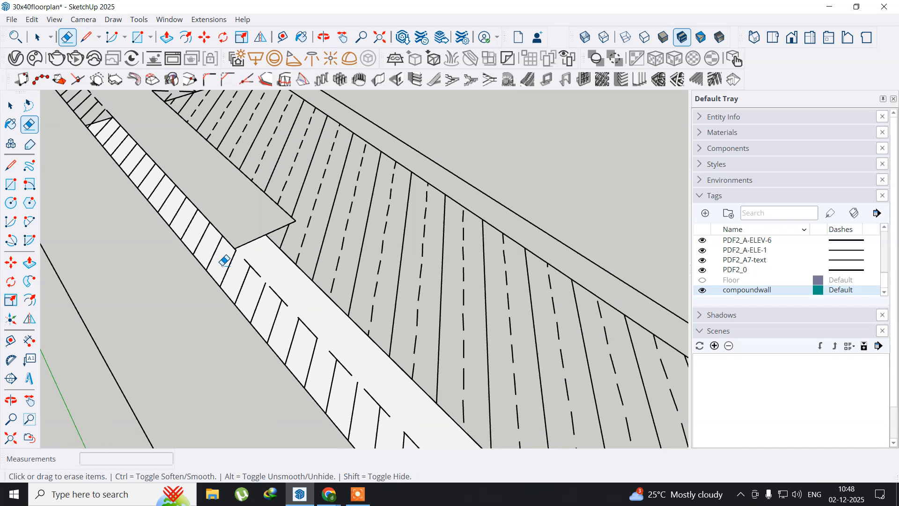
Draw a rectangle about 9" by 11' 3 1/16" over the front wall strip, between the gate-side pillar and the corner pillar.
scroll(225, 261, down, 4)
key(shift)
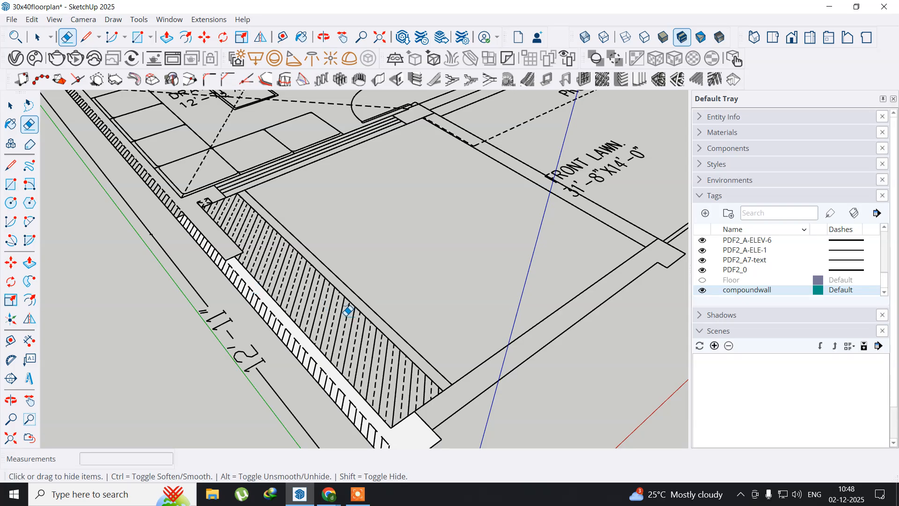
shift+middle_drag(405, 324, 228, 286)
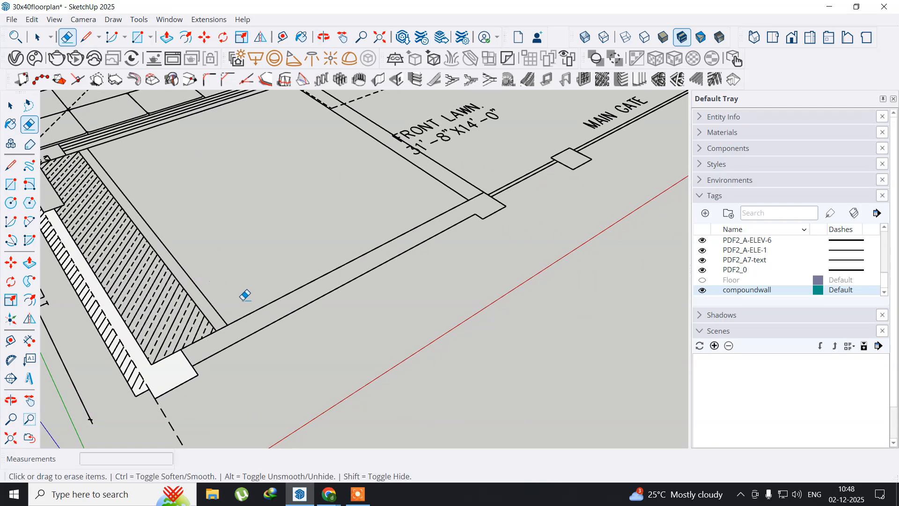
scroll(317, 322, up, 2)
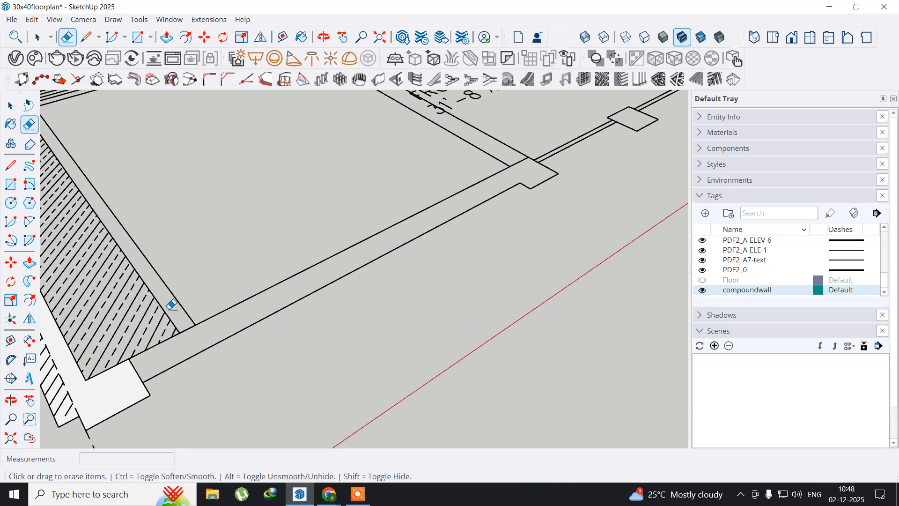
click(11, 184)
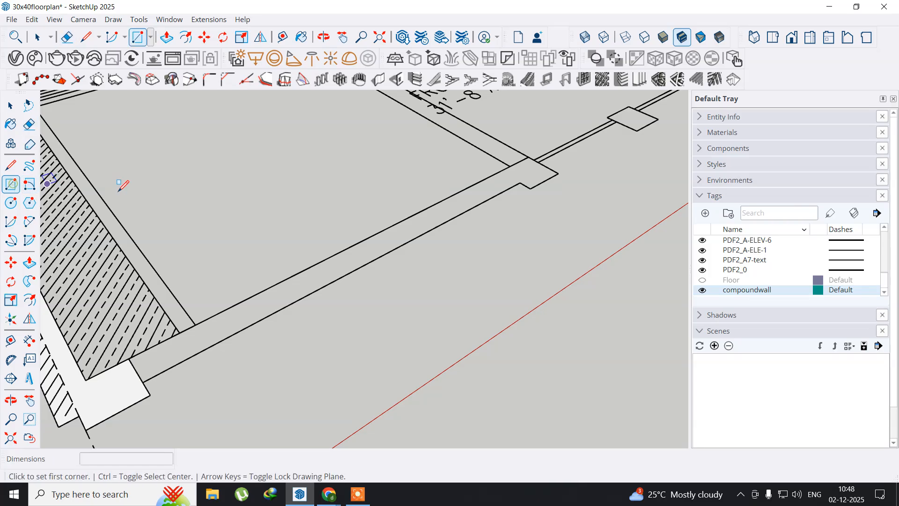
click(520, 183)
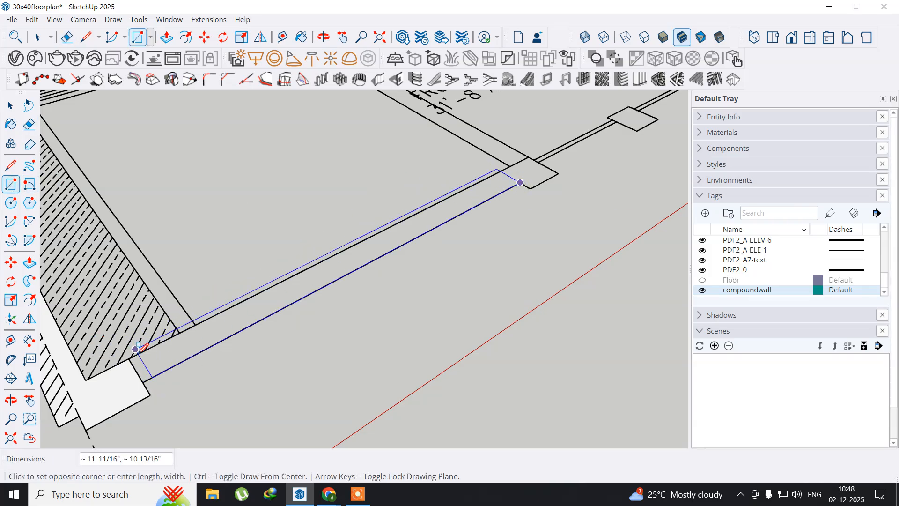
scroll(136, 349, up, 4)
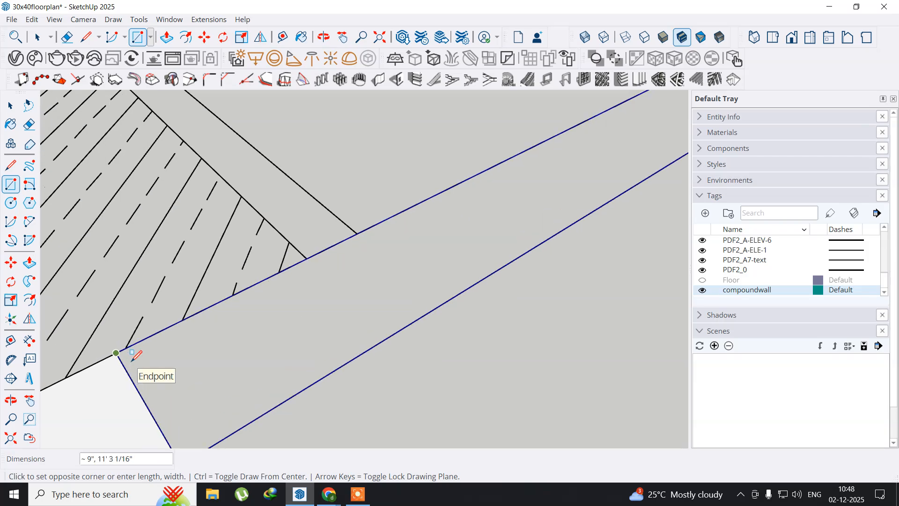
scroll(122, 351, up, 3)
click(115, 353)
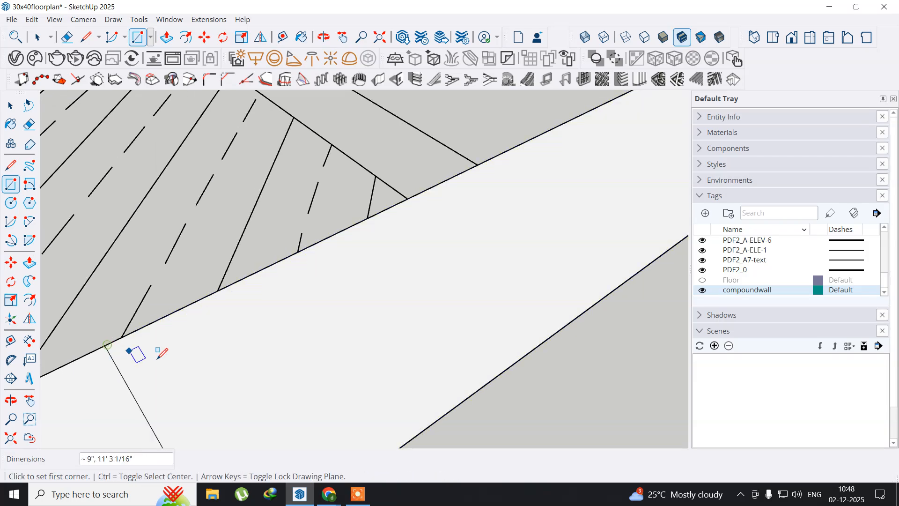
scroll(228, 356, down, 4)
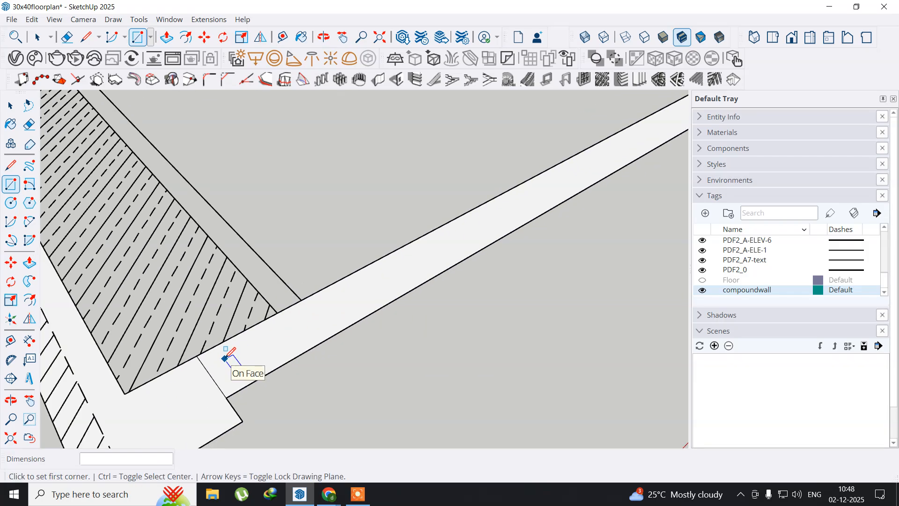
Erase the edge separating the front wall strip from the corner pillar face.
scroll(228, 356, down, 3)
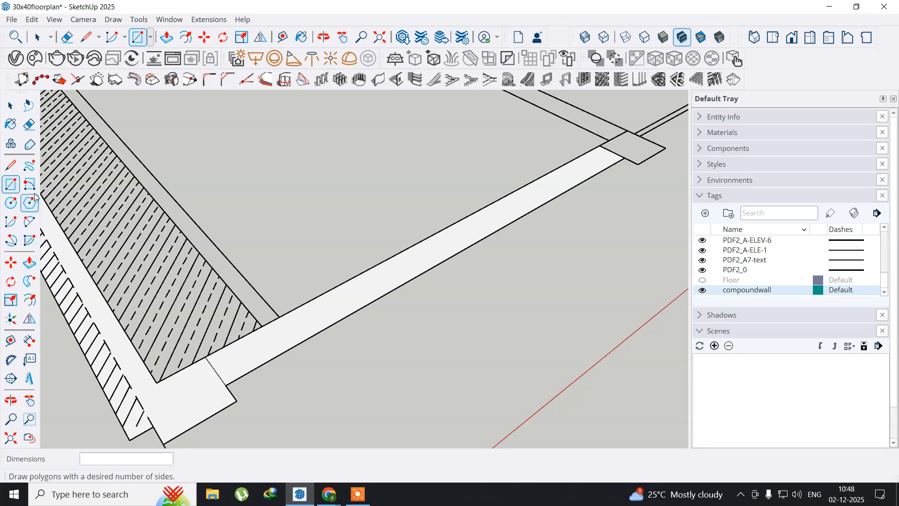
click(29, 124)
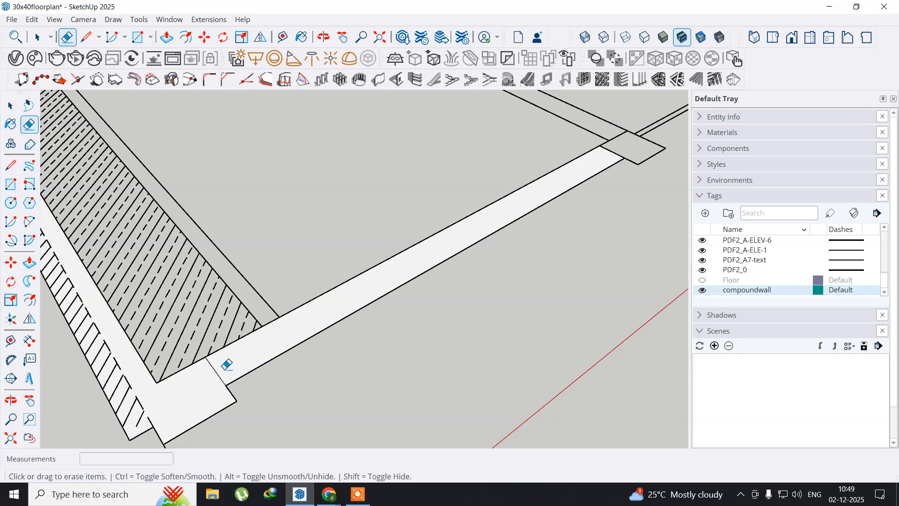
drag(223, 366, 207, 382)
scroll(382, 370, down, 3)
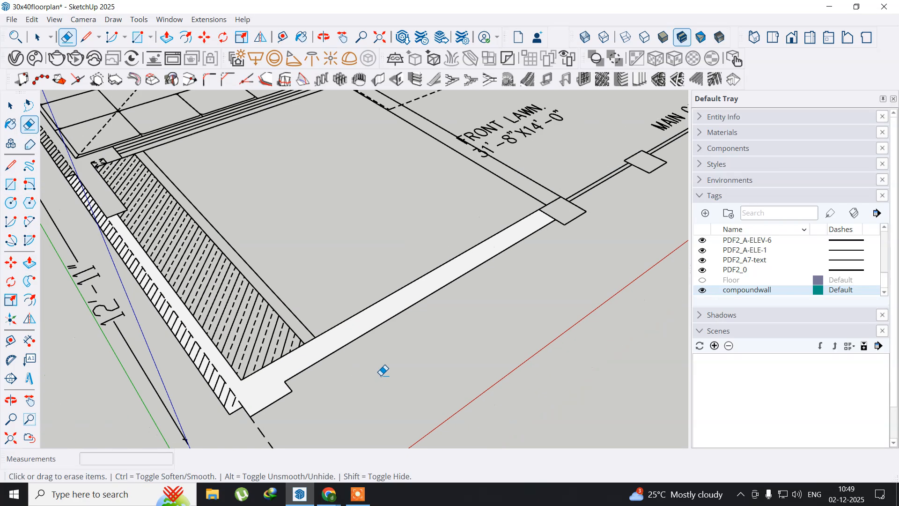
Draw a rectangle about 1' 3" by 1' 1 1/2" over the pillar at the front wall's gate-side end and erase the edge dividing them.
middle_drag(519, 311, 301, 373)
scroll(343, 302, up, 4)
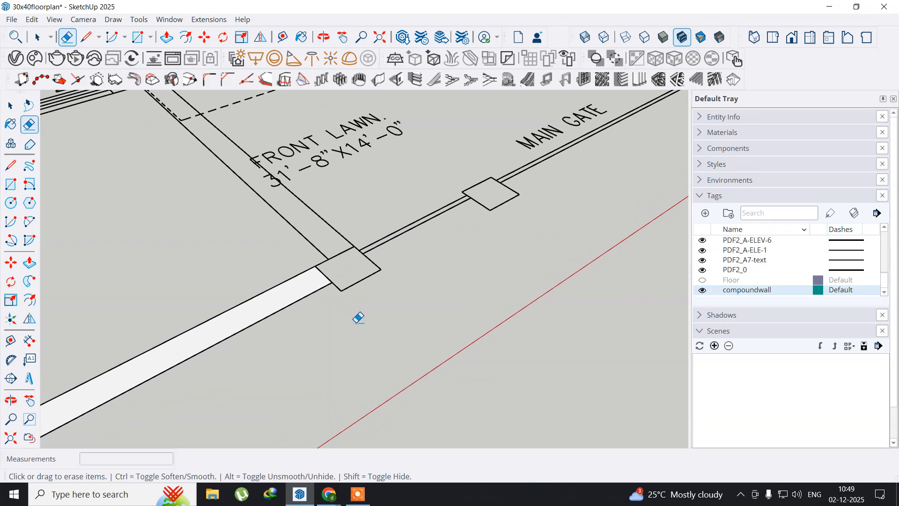
key(shift)
middle_drag(343, 295, 301, 405)
scroll(309, 381, up, 2)
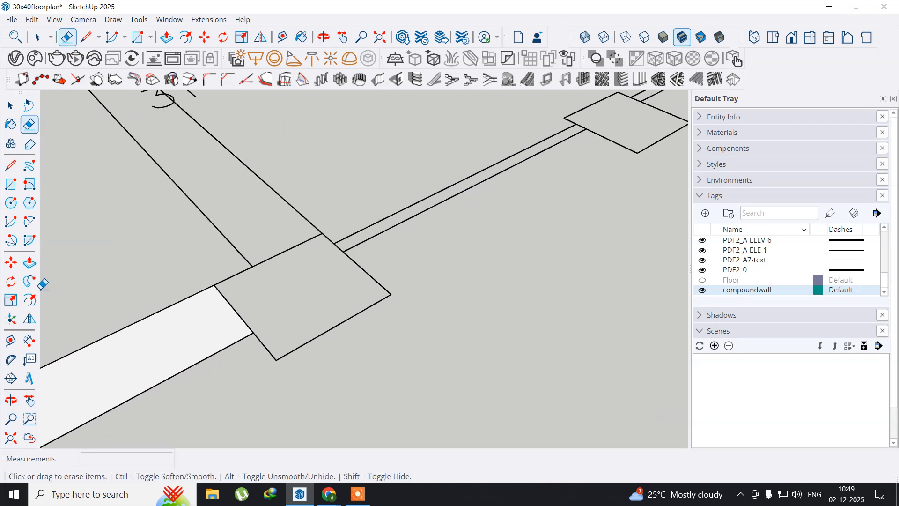
click(11, 184)
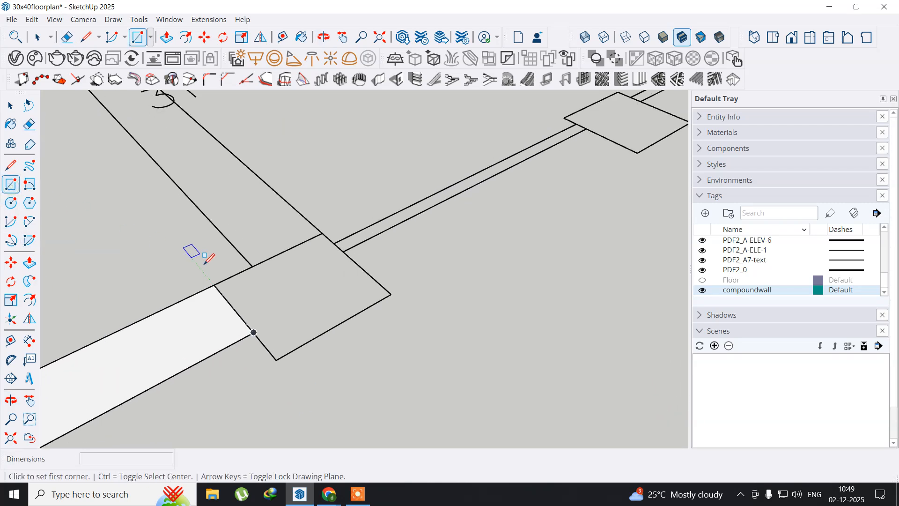
click(214, 284)
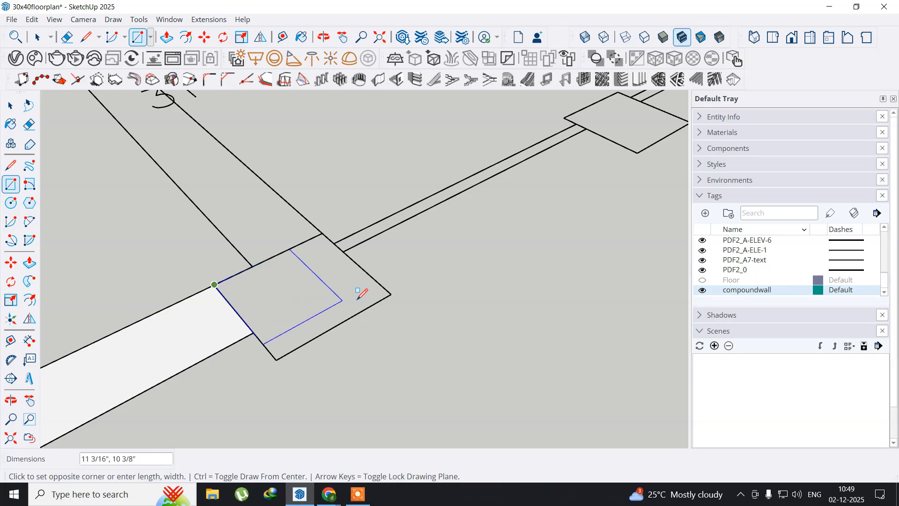
click(392, 293)
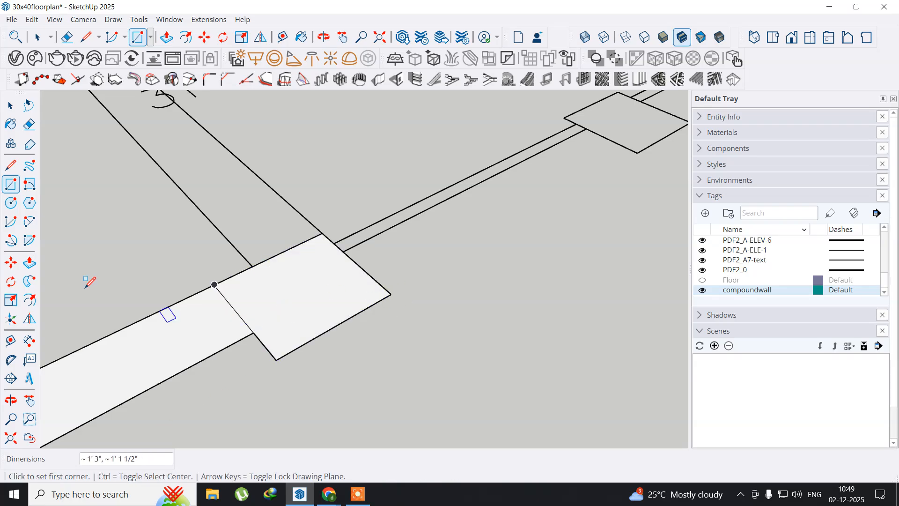
click(29, 125)
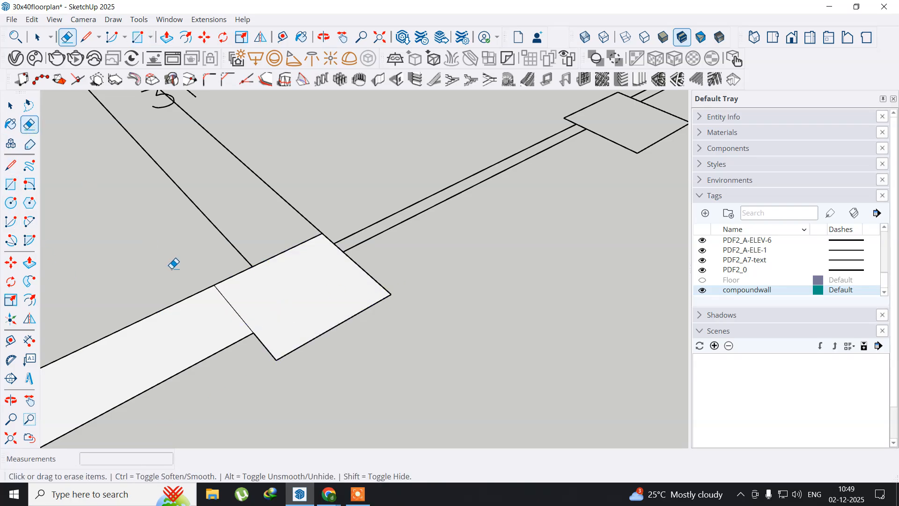
drag(239, 301, 208, 318)
Draw a rectangle over the freestanding pillar outline between the front wall's end pillar and the main gate.
scroll(285, 327, down, 5)
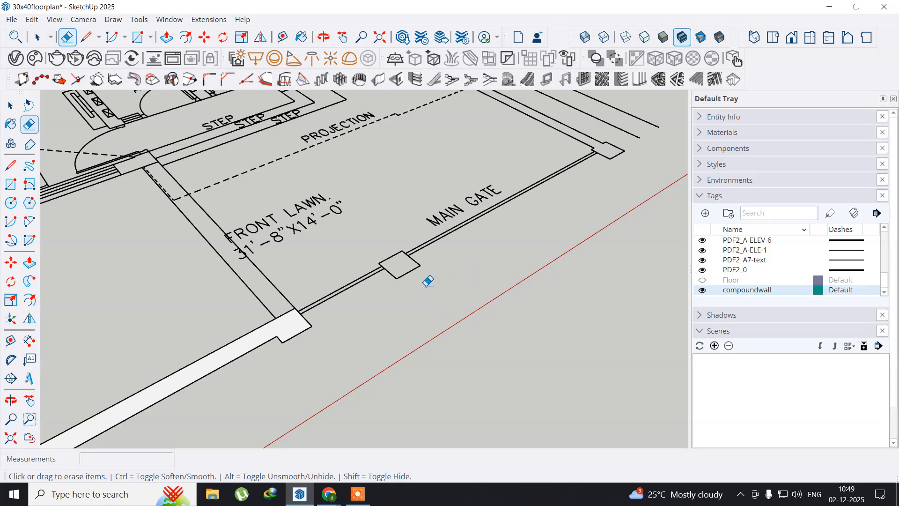
scroll(429, 281, up, 2)
scroll(429, 281, up, 3)
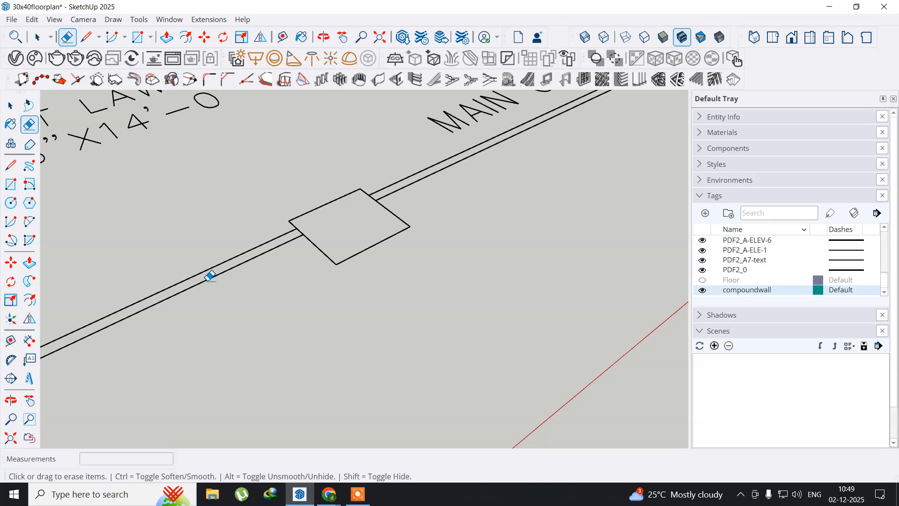
click(15, 189)
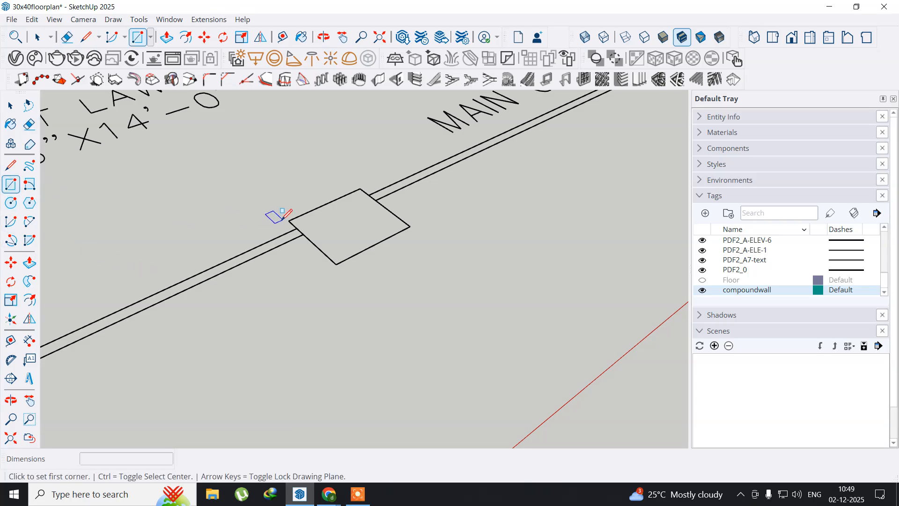
click(288, 219)
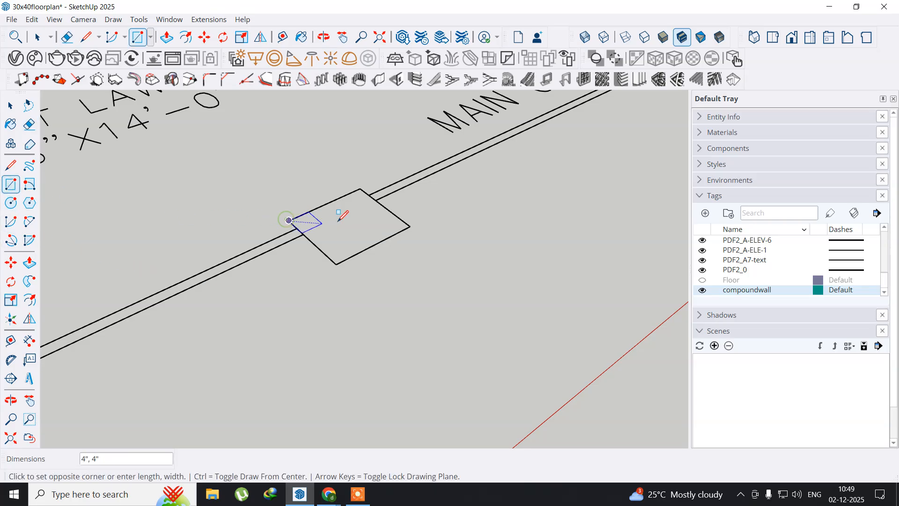
click(407, 226)
Draw a rectangle about 9" by 15' 3 1/2" over the side wall strip from the house to the pillar at the main gate's far end.
scroll(421, 264, down, 5)
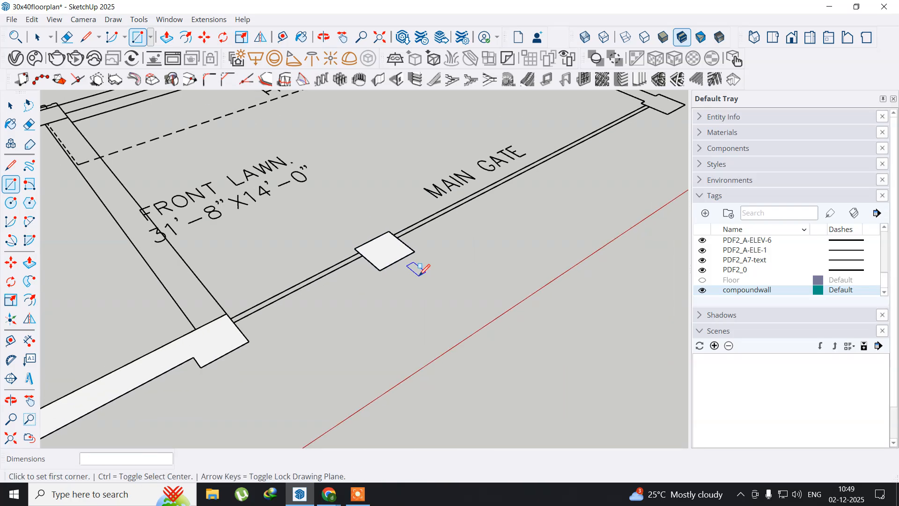
middle_drag(537, 231, 328, 395)
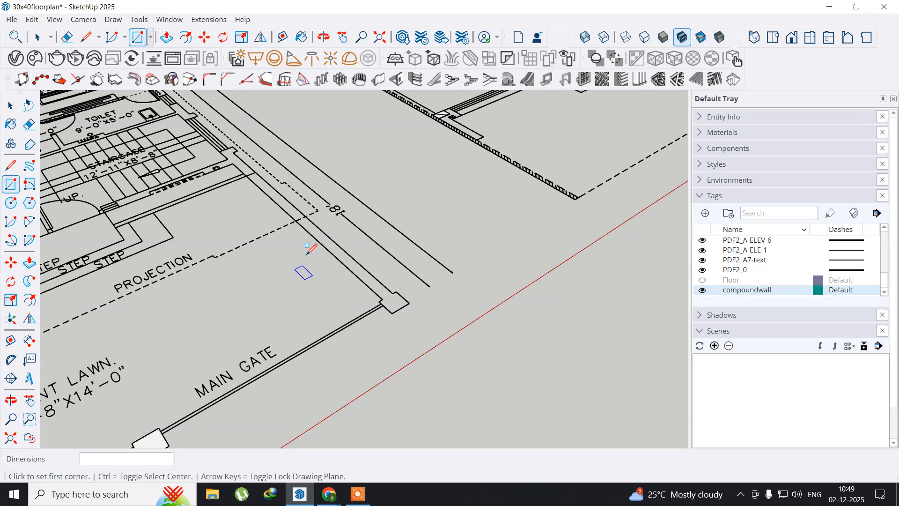
scroll(276, 199, up, 6)
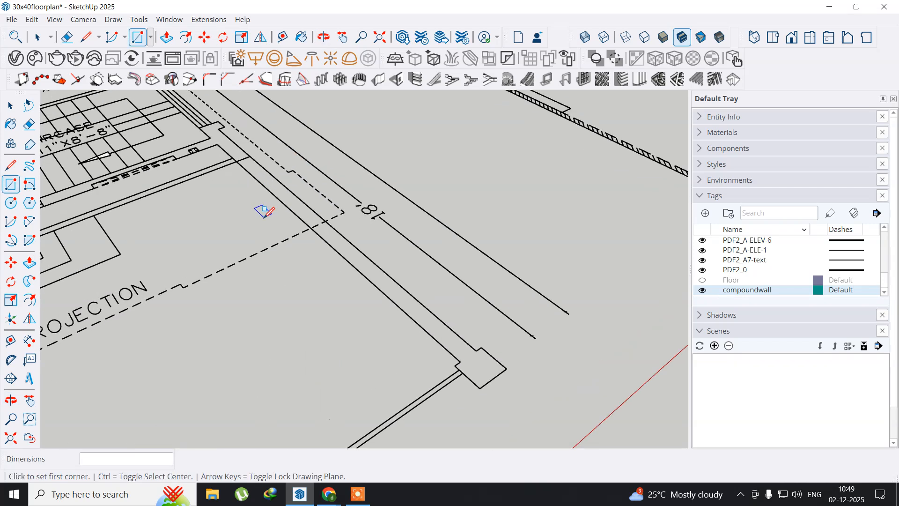
middle_drag(211, 177, 204, 287)
scroll(250, 260, up, 3)
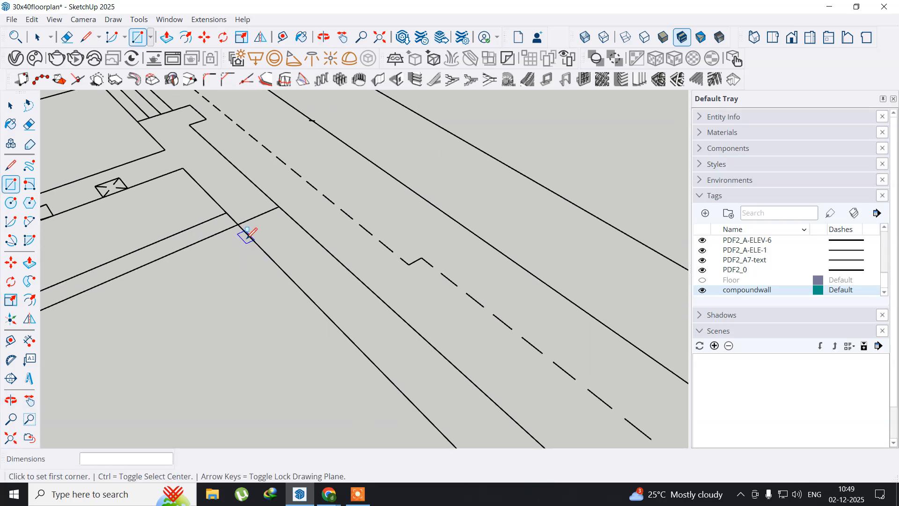
click(238, 224)
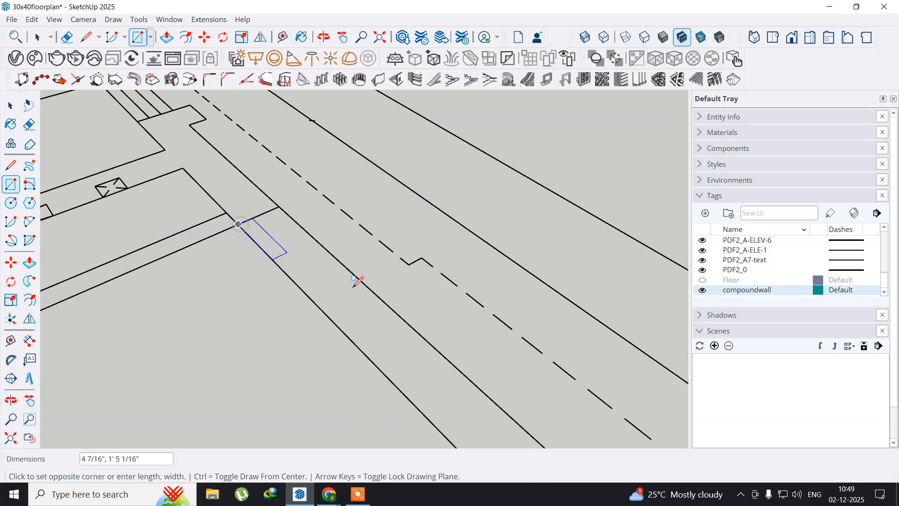
scroll(457, 362, down, 4)
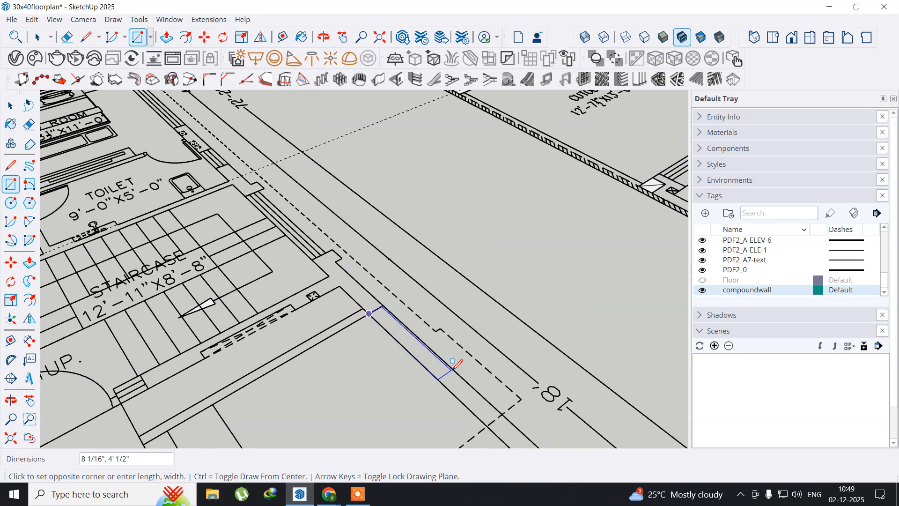
middle_click(448, 366)
shift+middle_drag(449, 366, 182, 126)
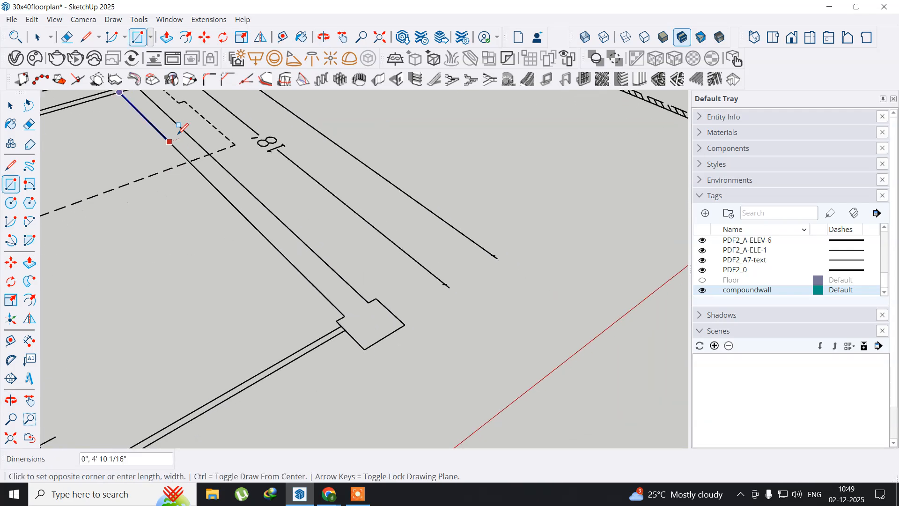
click(375, 299)
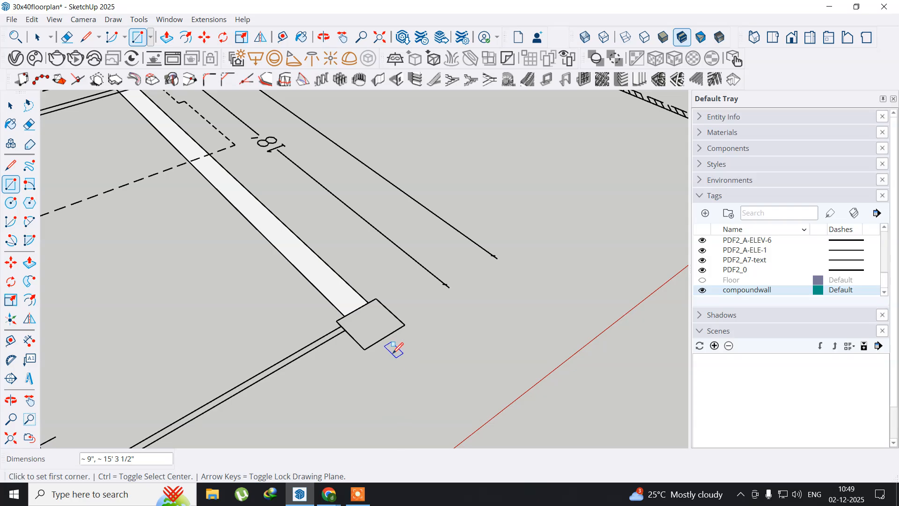
Draw a rectangle about 1' 3" by 1' 1 1/2" over the main gate's far-end pillar and erase the edge dividing it from the side wall strip.
scroll(381, 330, up, 2)
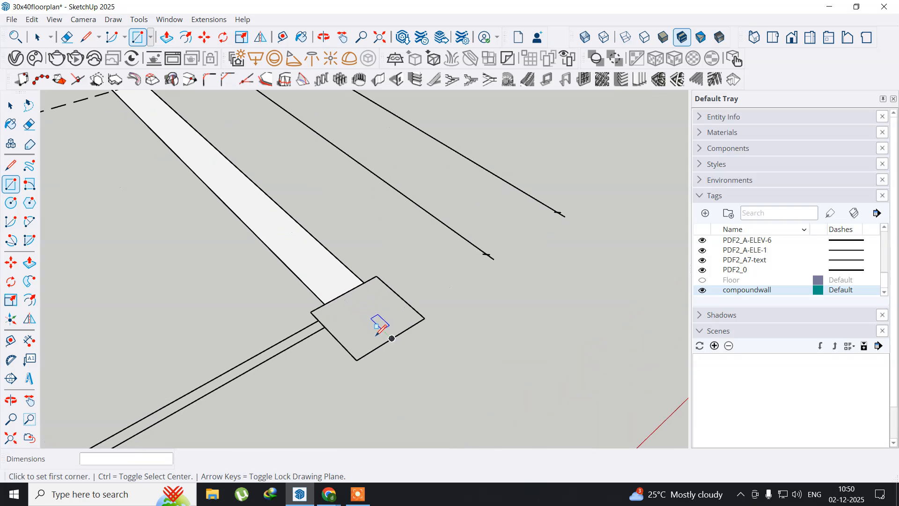
scroll(381, 323, up, 2)
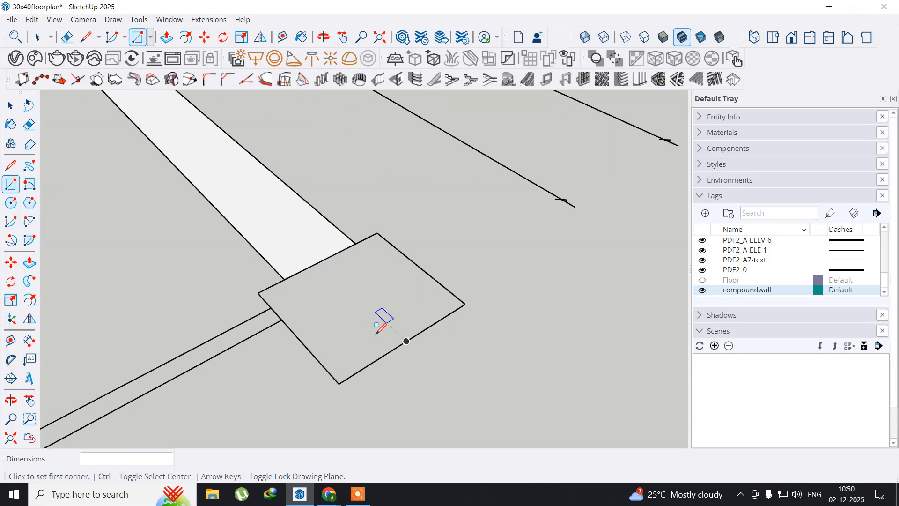
click(258, 293)
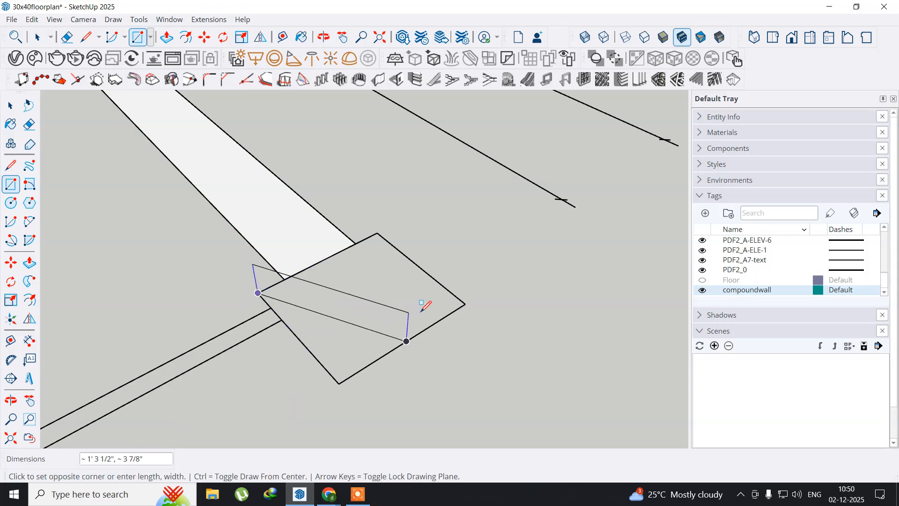
click(465, 305)
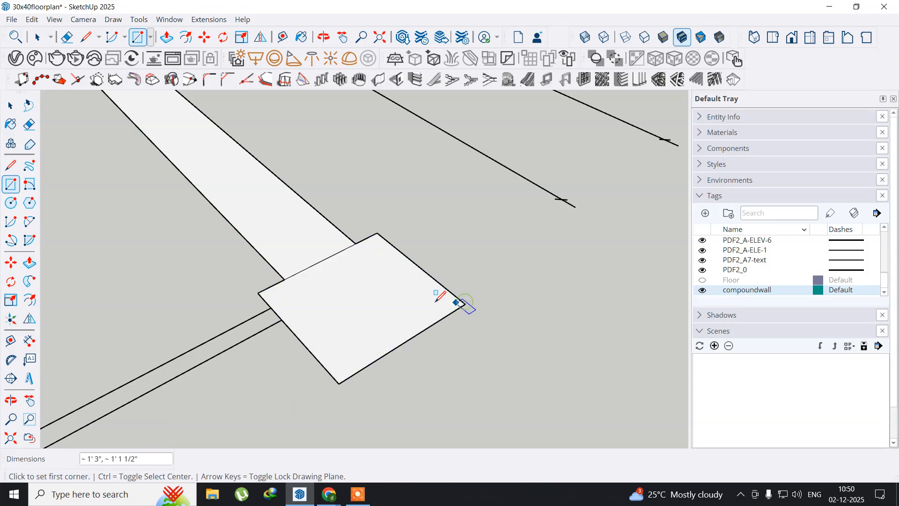
click(29, 124)
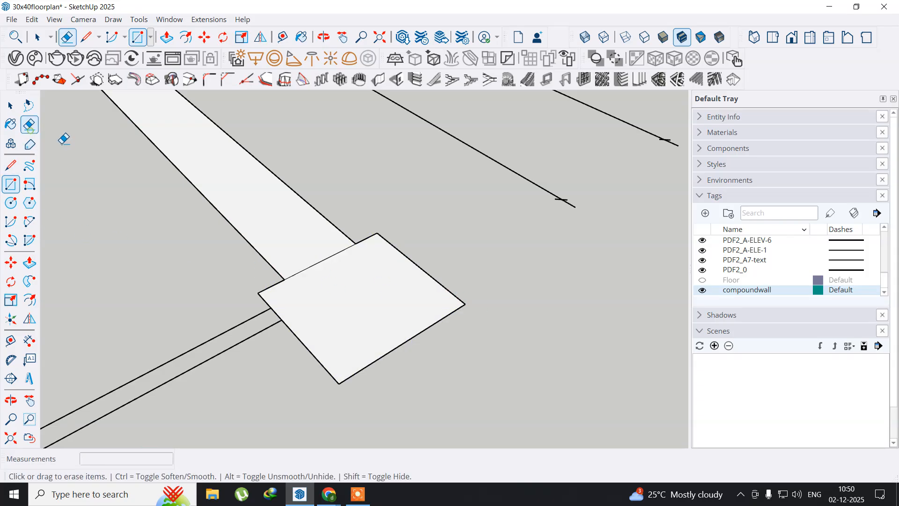
click(335, 257)
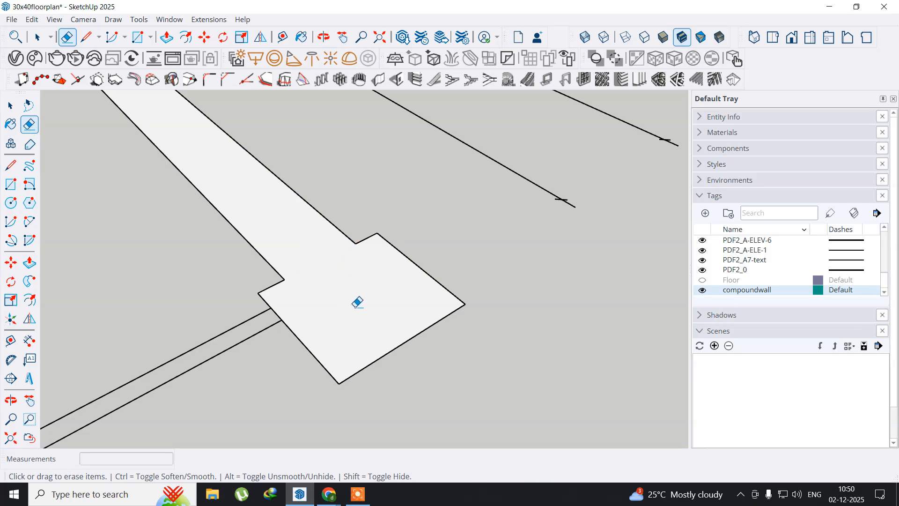
Push/Pull the joined front wall, side wall and pillar face up 5'.
scroll(357, 302, down, 5)
scroll(358, 305, down, 3)
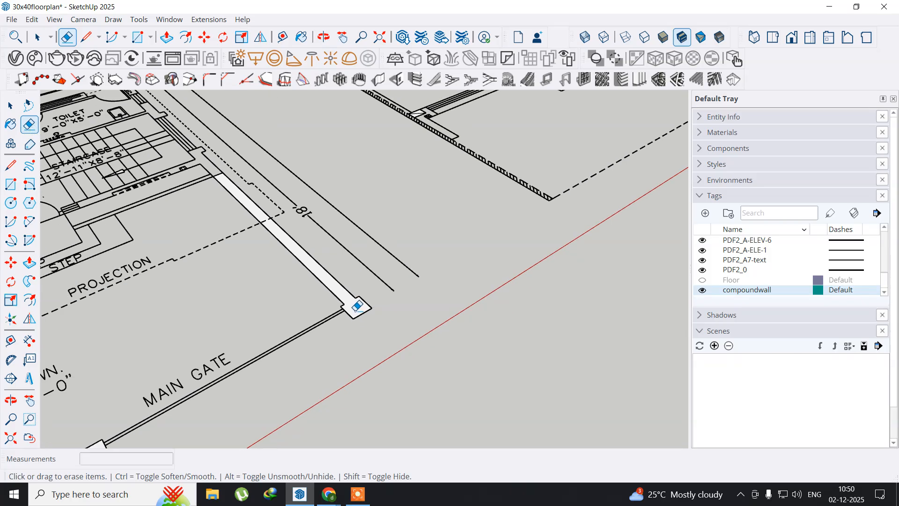
shift+middle_drag(217, 317, 487, 170)
scroll(487, 170, down, 2)
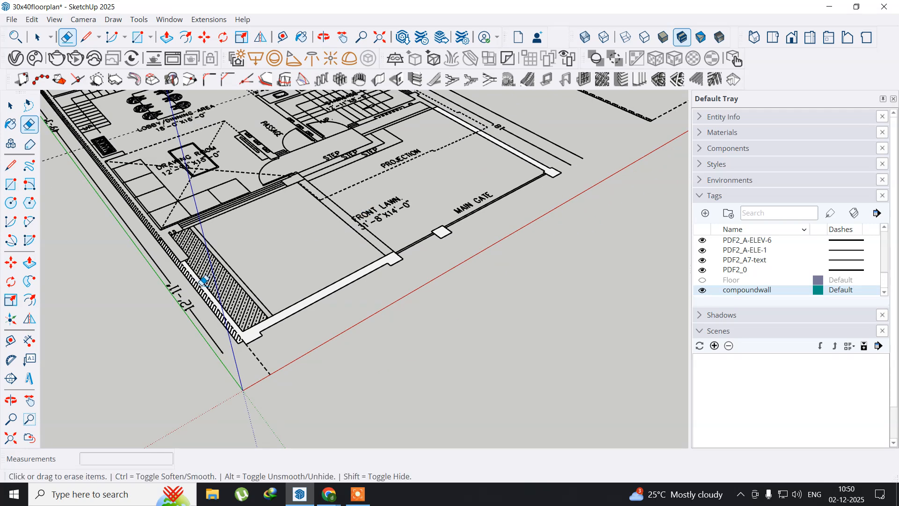
scroll(244, 308, up, 3)
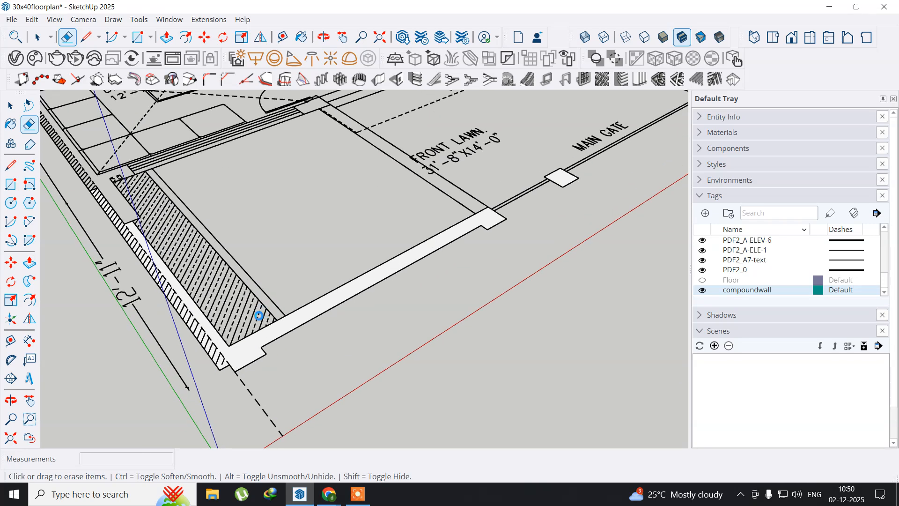
scroll(258, 316, up, 1)
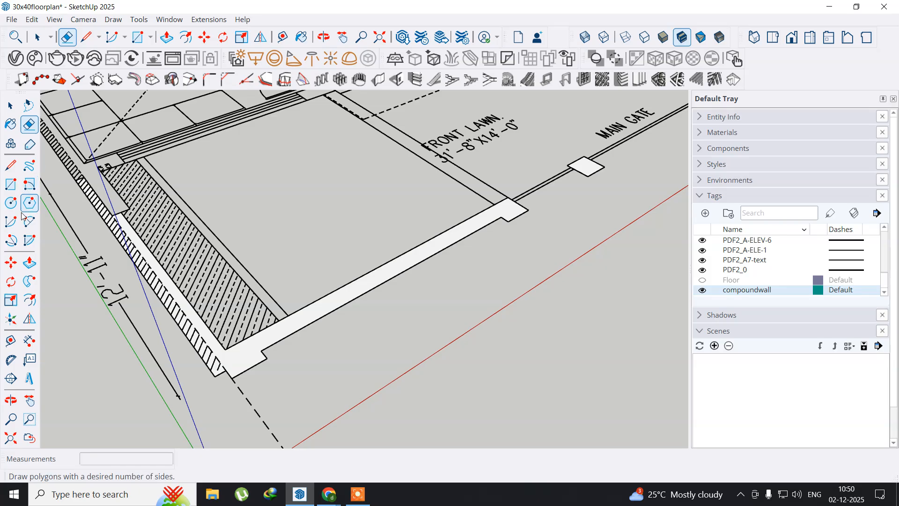
click(29, 262)
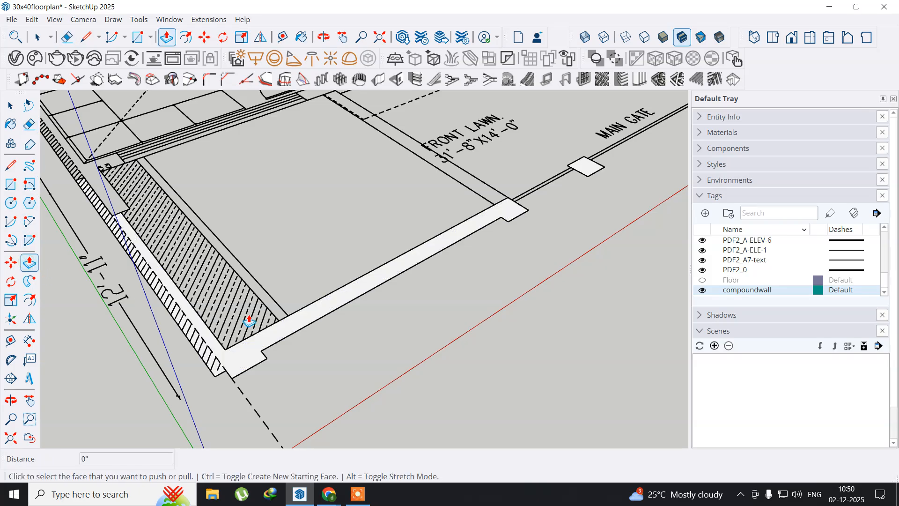
click(246, 349)
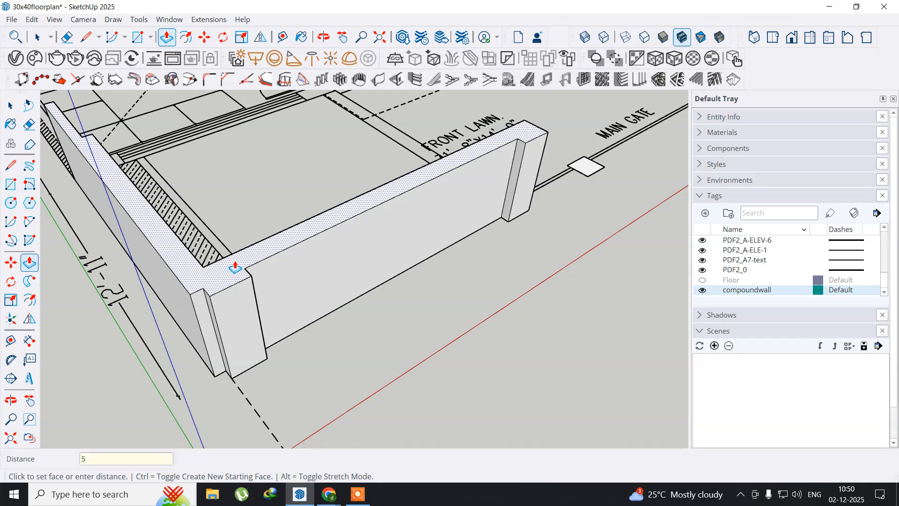
key(Return)
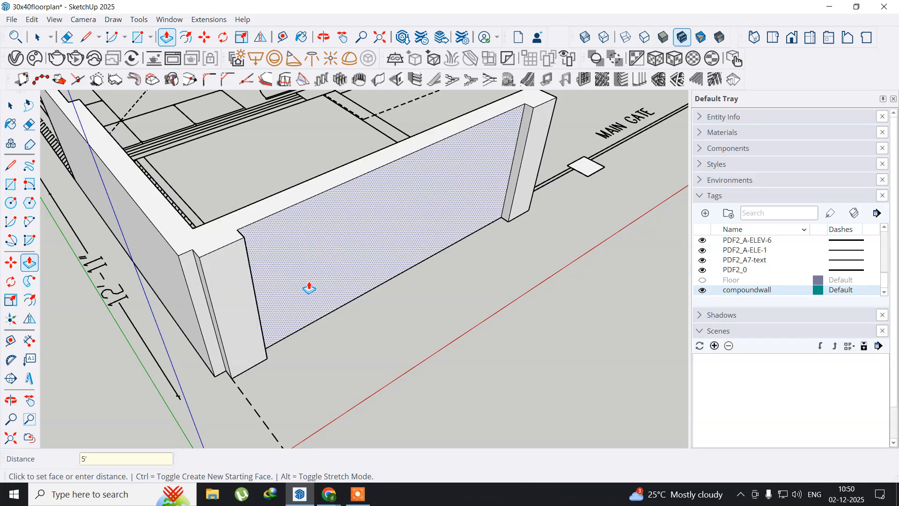
Push/Pull the freestanding gate pillar face up 5'.
key(o)
drag(480, 314, 208, 216)
key(p)
middle_drag(375, 295, 148, 238)
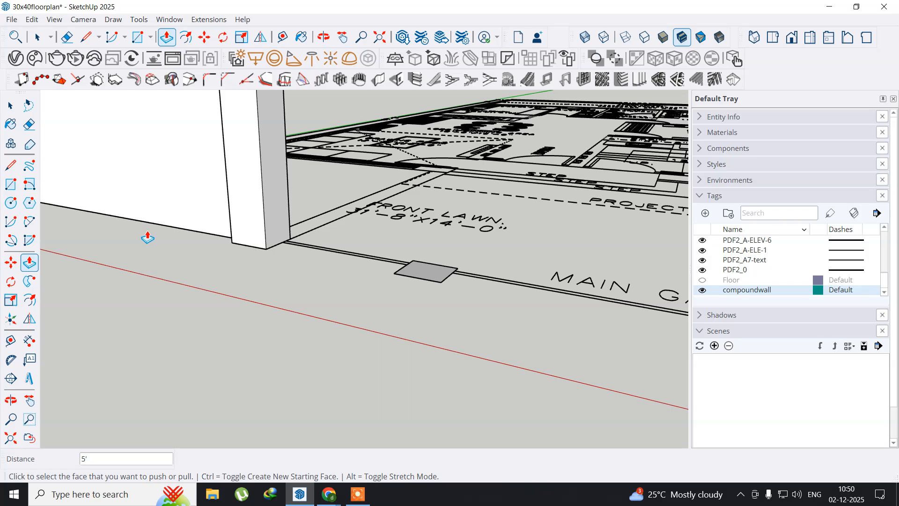
click(430, 273)
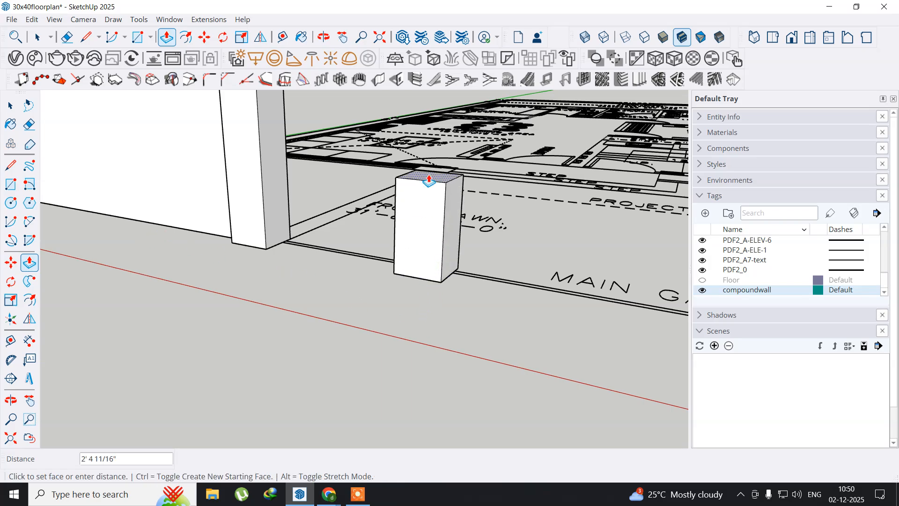
key(Return)
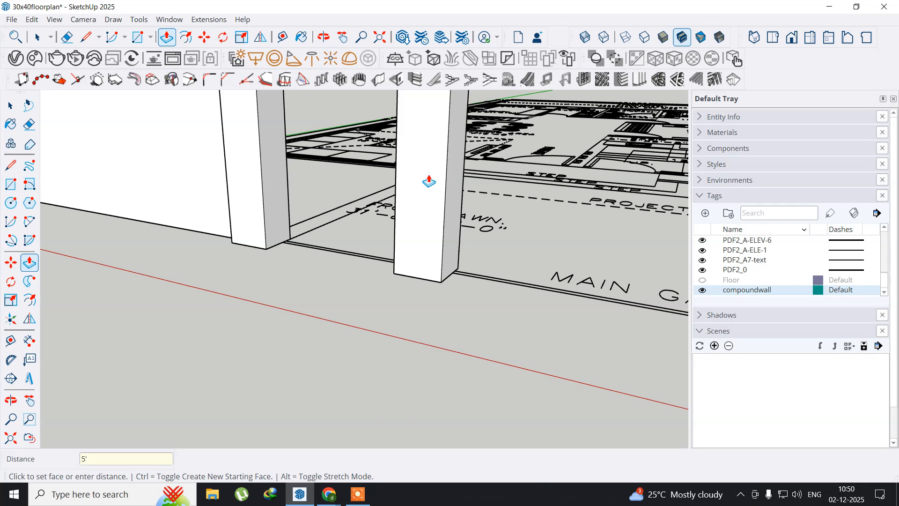
scroll(468, 220, down, 5)
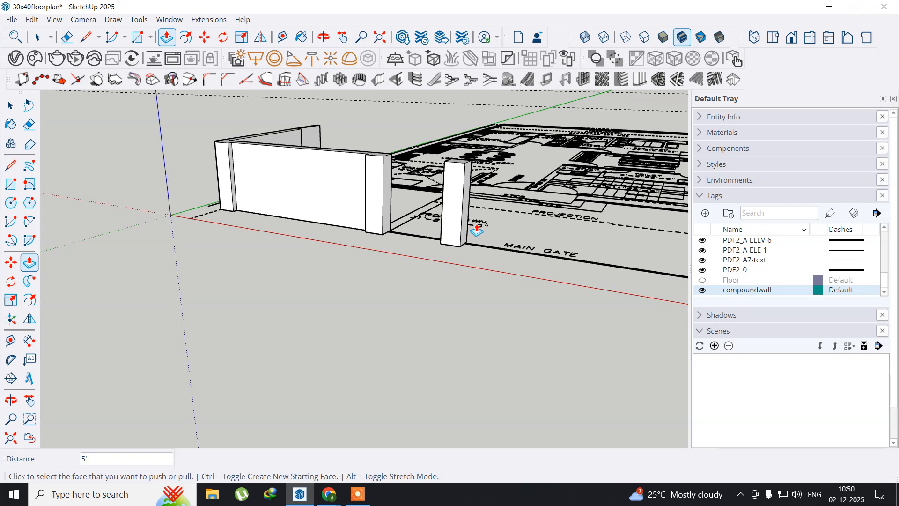
Push/Pull the side wall and pillar face at the main gate's far end up 5'.
middle_drag(520, 233, 438, 284)
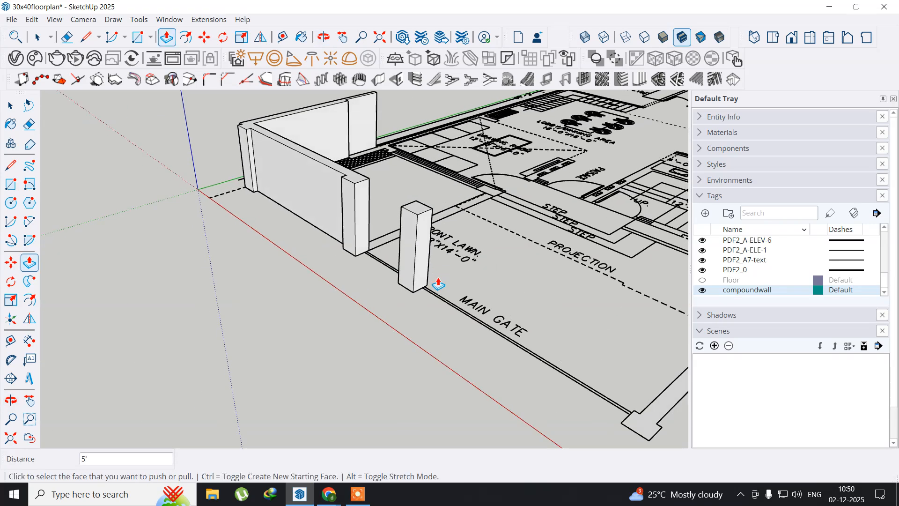
shift+middle_drag(489, 333, 244, 231)
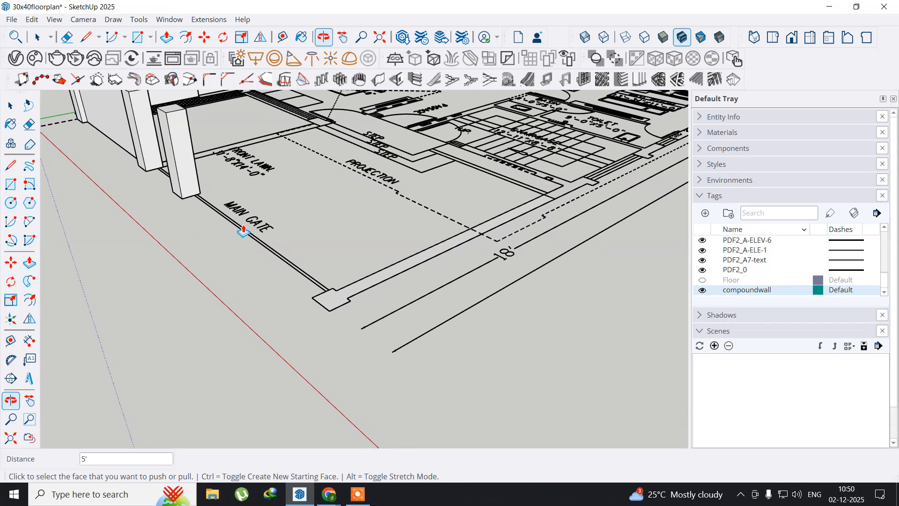
click(337, 299)
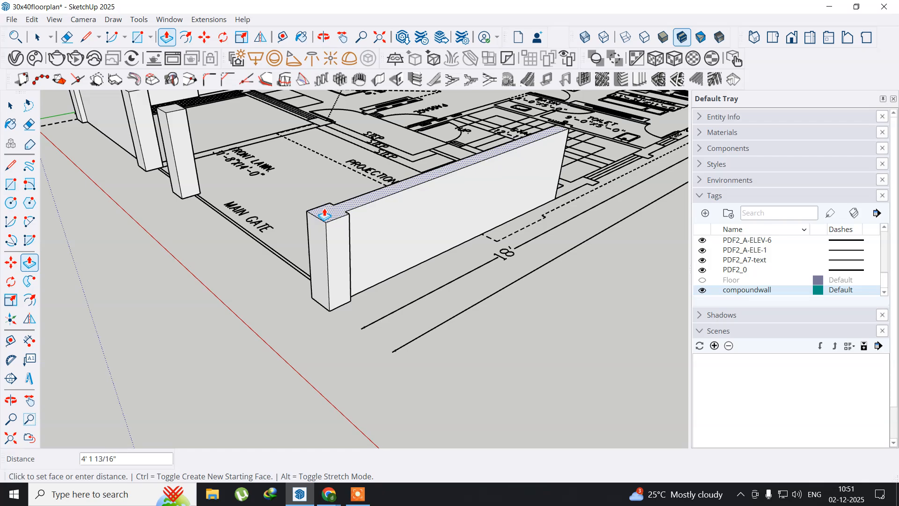
text(5')
key(Return)
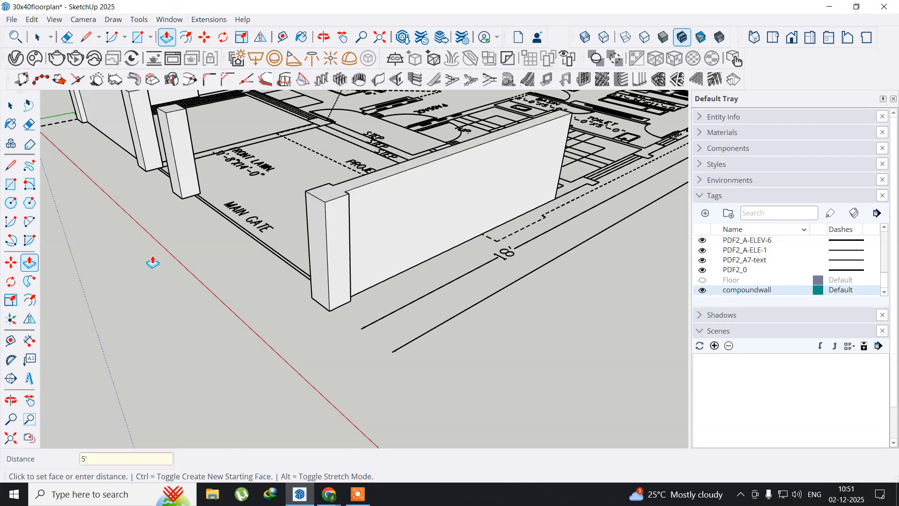
middle_drag(158, 270, 336, 272)
middle_drag(209, 313, 428, 338)
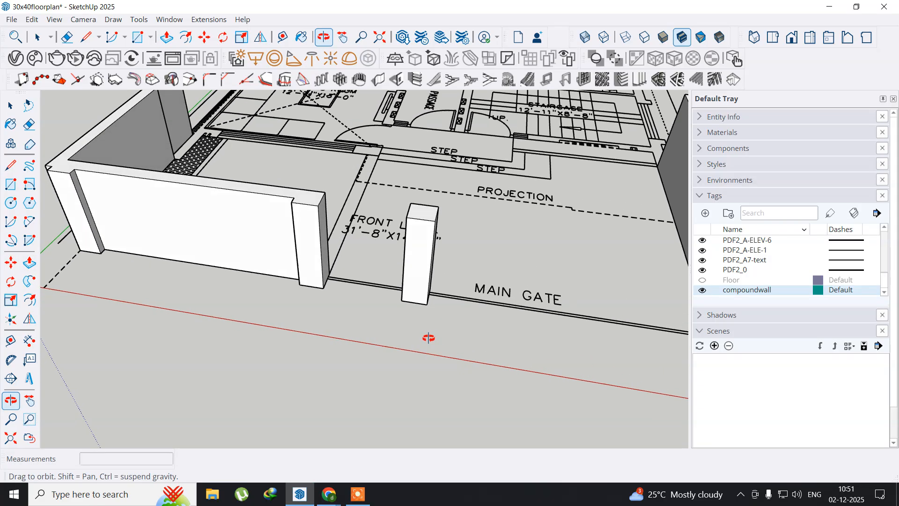
scroll(427, 336, down, 4)
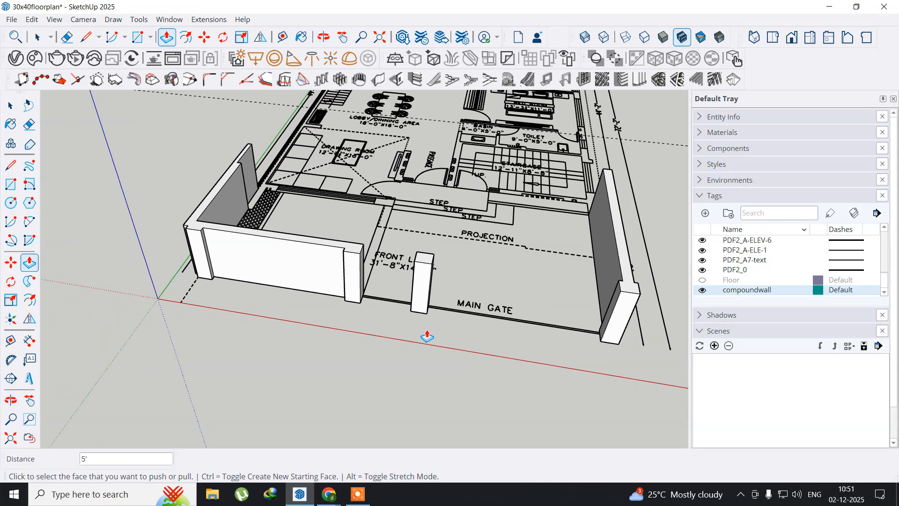
key(space)
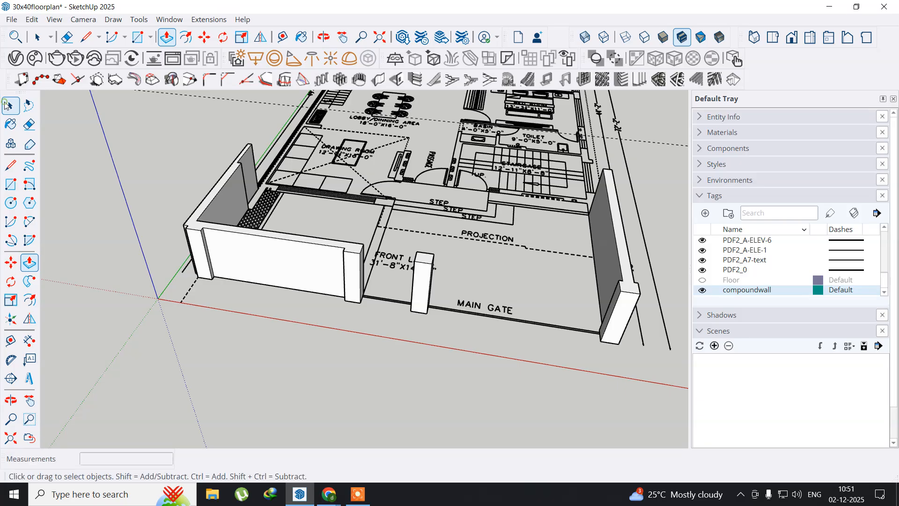
triple_click(275, 255)
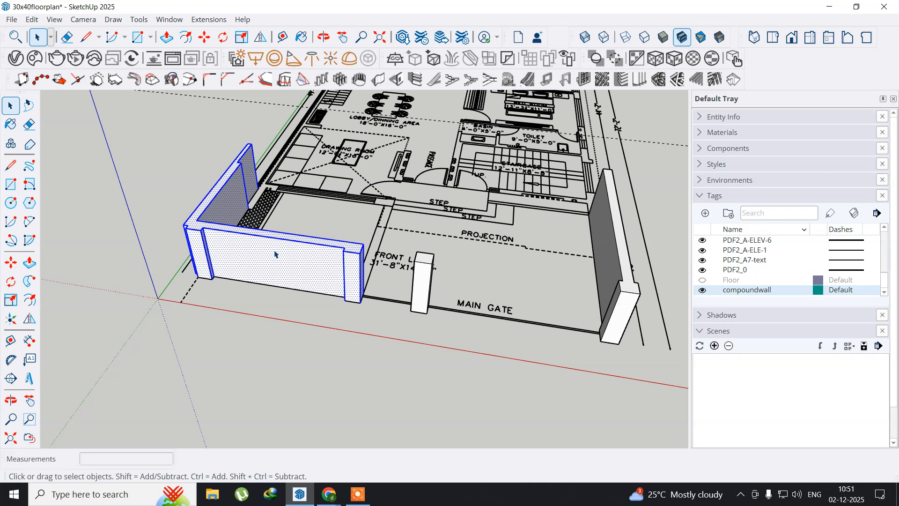
right_click(274, 255)
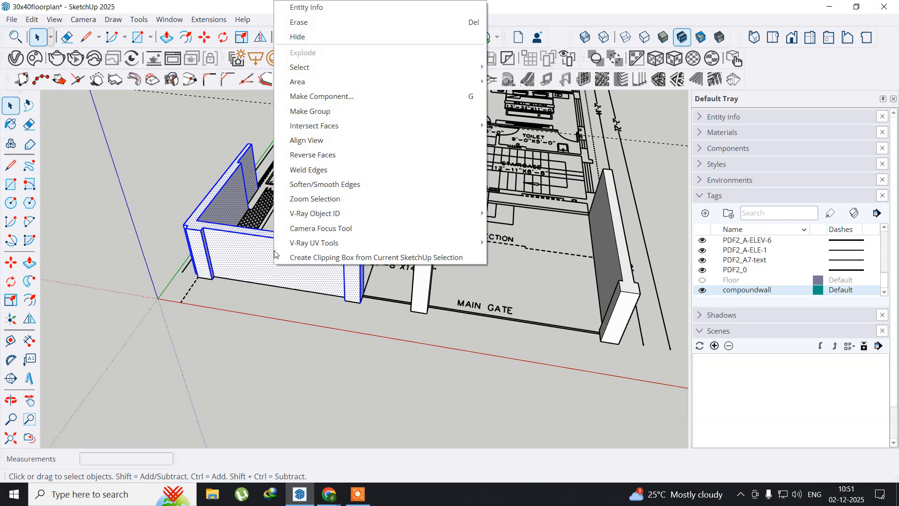
click(257, 275)
click(257, 274)
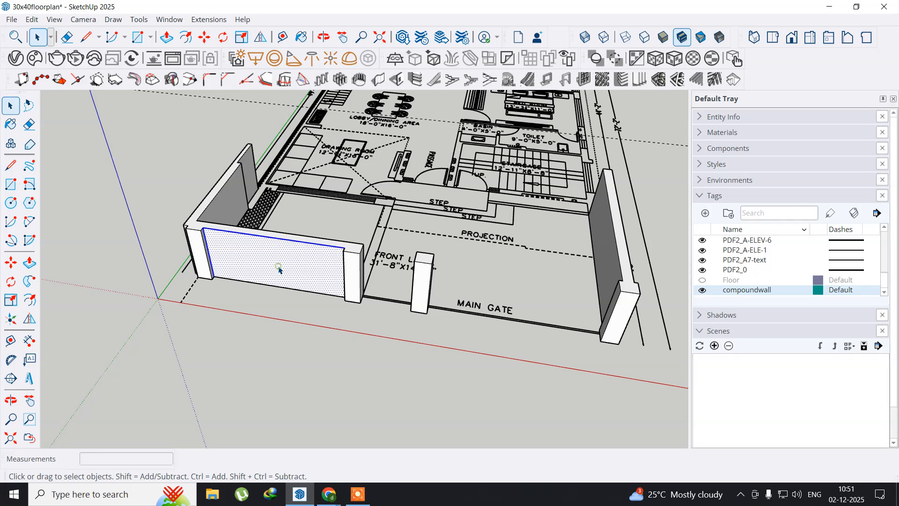
Select the front wall block, the freestanding gate pillar and the far side wall with its pillar, and make them one group.
triple_click(280, 270)
shift+click(422, 291)
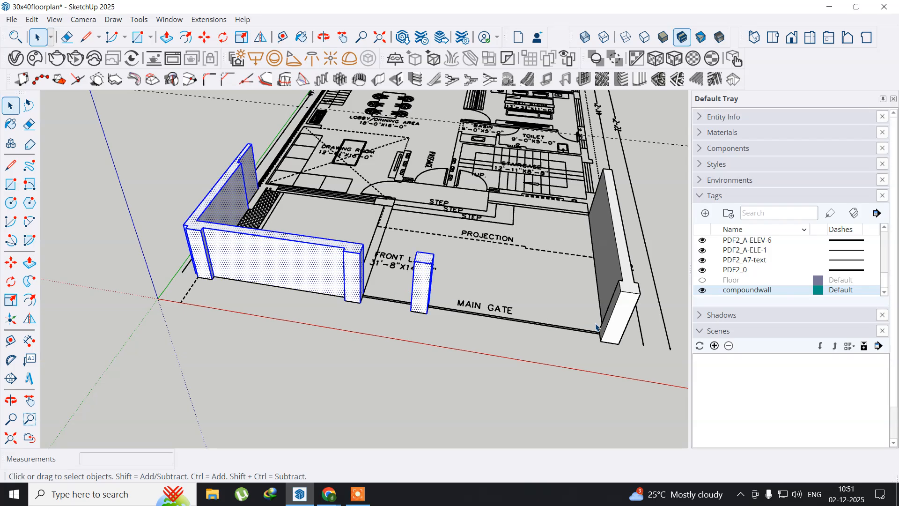
ctrl+click(606, 244)
middle_drag(555, 342, 427, 295)
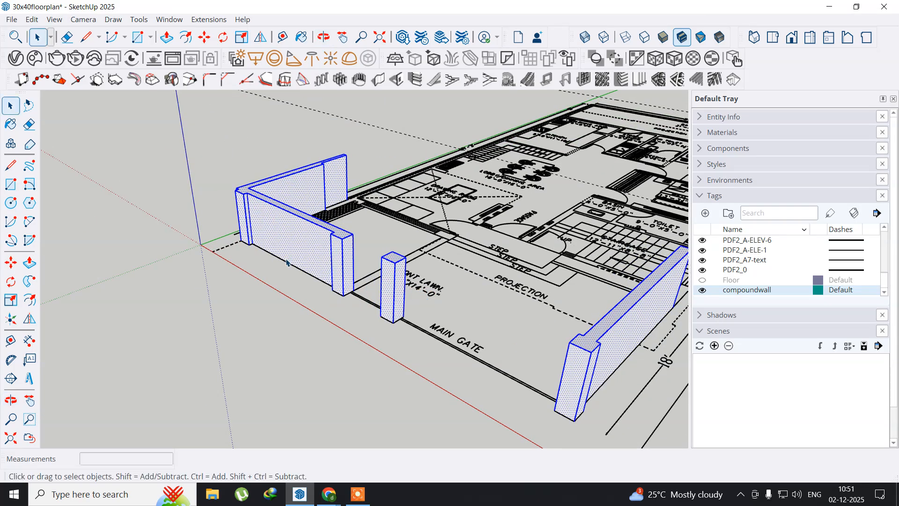
right_click(292, 235)
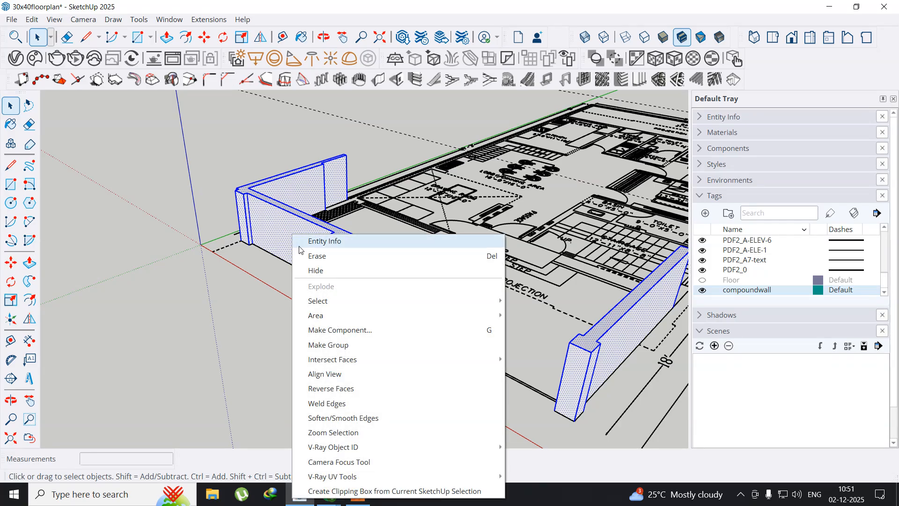
click(346, 345)
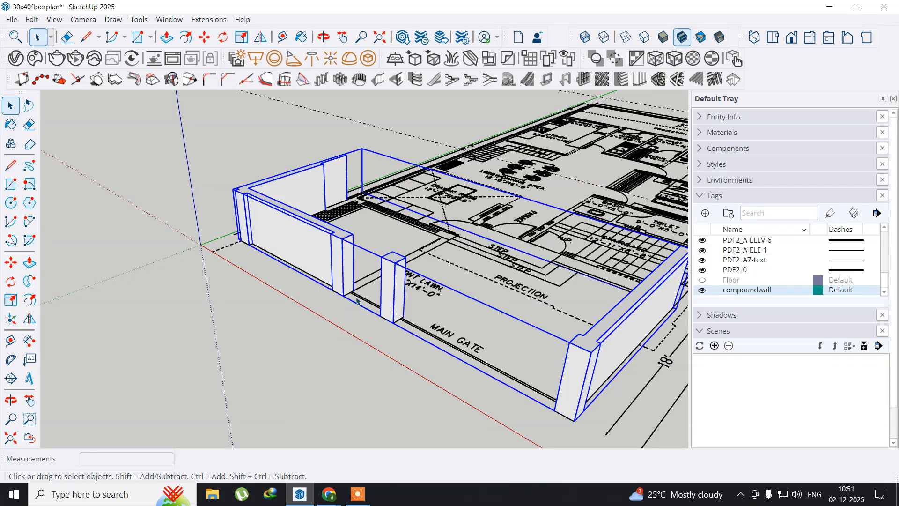
Draw a rectangle about 9" by 9' 7 1/2" over the back lawn's side wall strip on the kitchen side, from the house to the rear wall.
scroll(355, 305, down, 3)
shift+middle_drag(515, 223, 300, 300)
scroll(335, 232, up, 4)
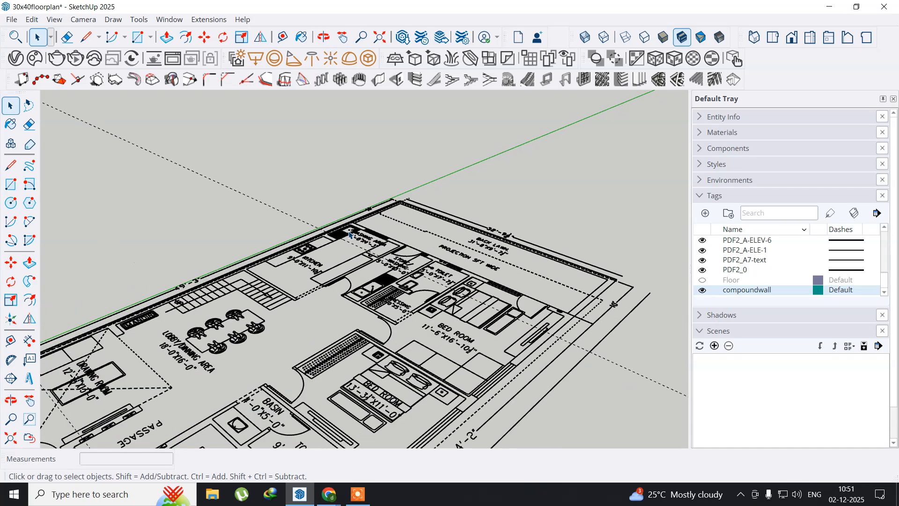
middle_drag(370, 219, 371, 310)
scroll(377, 272, up, 8)
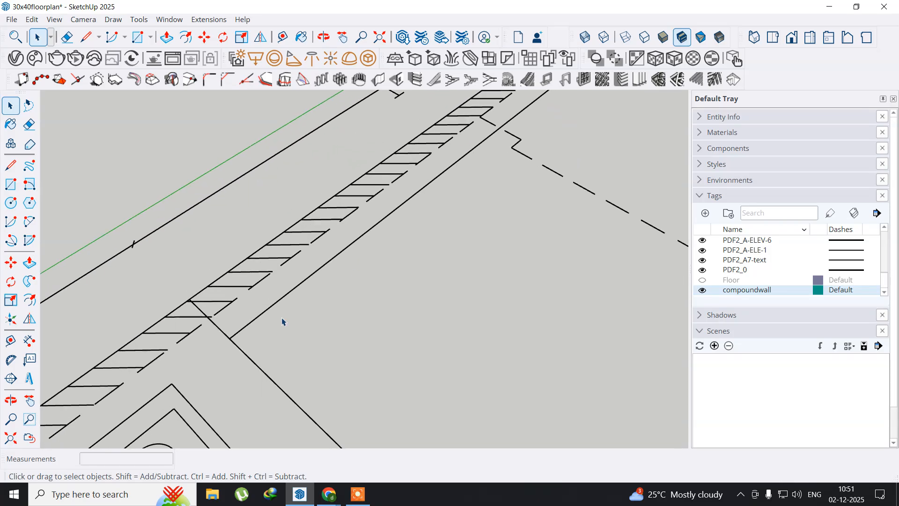
middle_drag(275, 338, 276, 307)
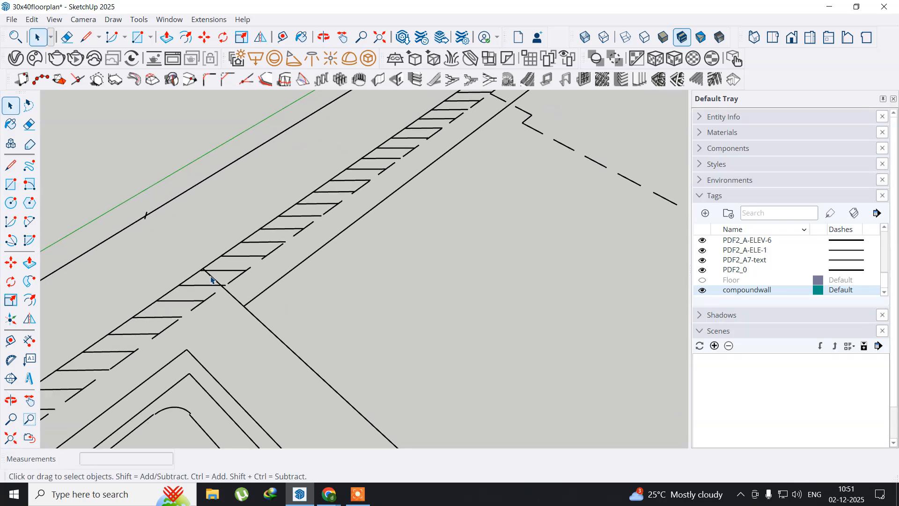
scroll(212, 280, up, 3)
scroll(212, 280, up, 3)
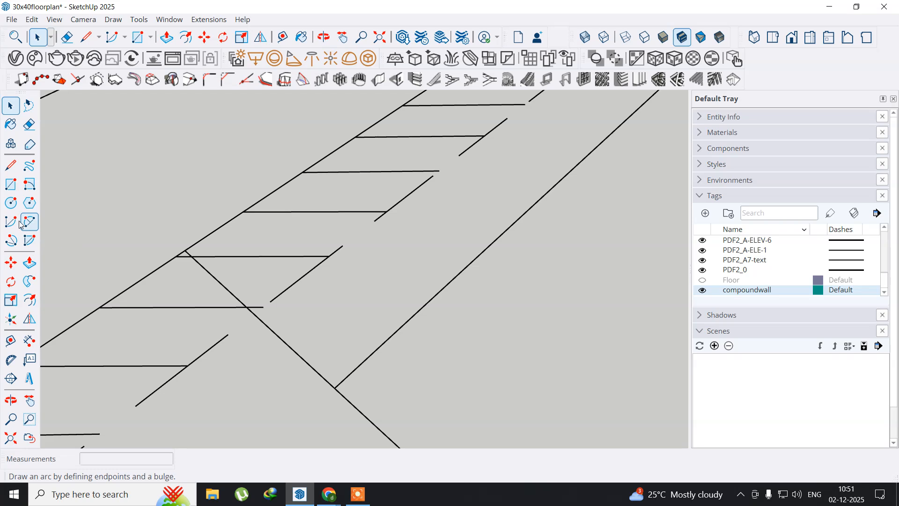
click(11, 184)
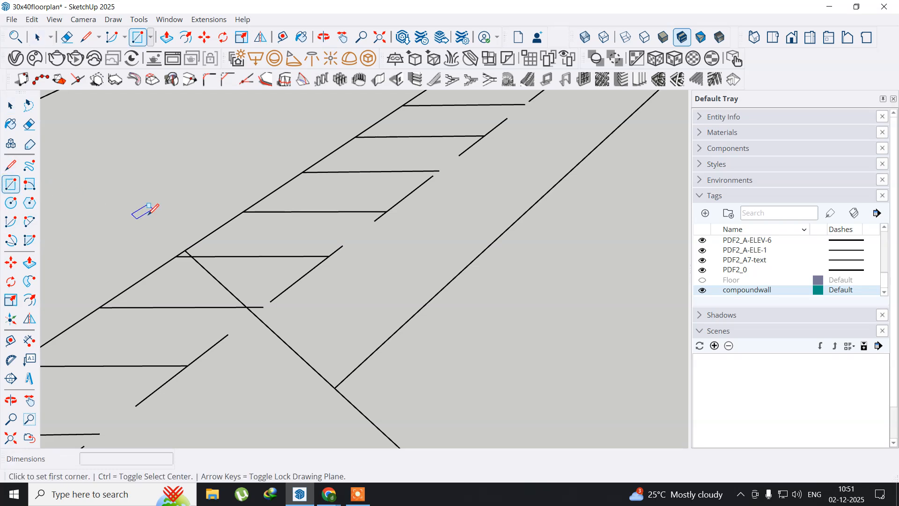
click(185, 251)
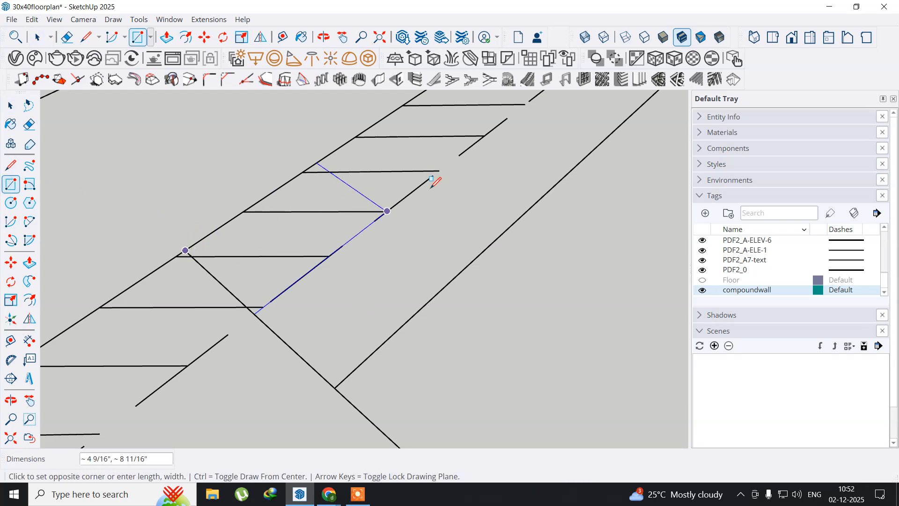
scroll(466, 150, down, 5)
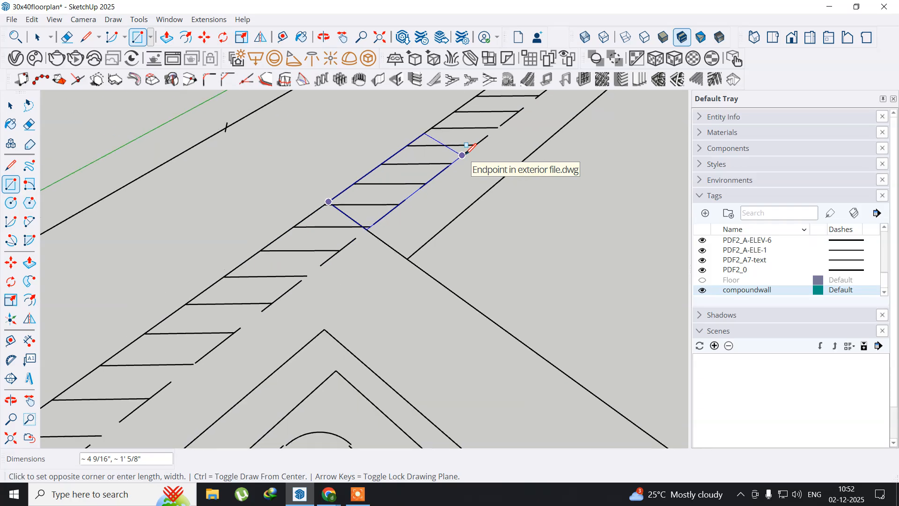
shift+middle_drag(461, 175, 125, 349)
shift+middle_drag(395, 146, 209, 407)
scroll(313, 302, up, 3)
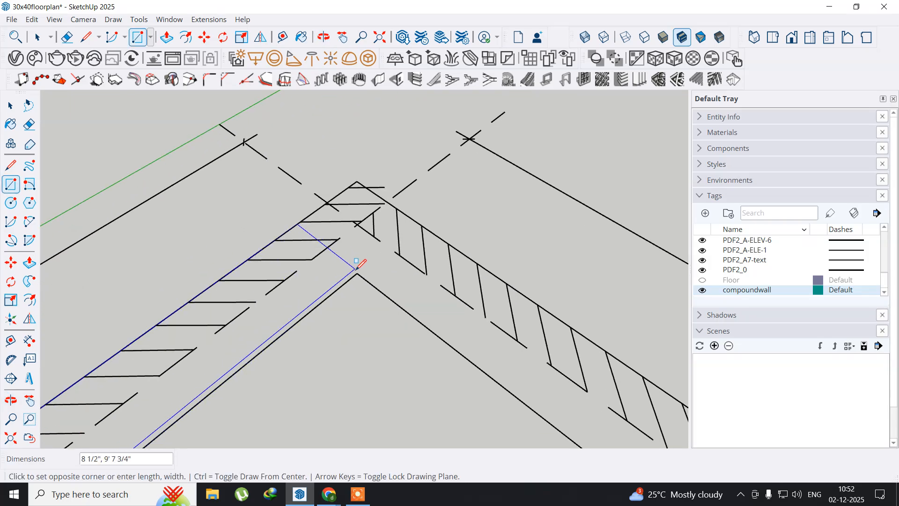
click(357, 272)
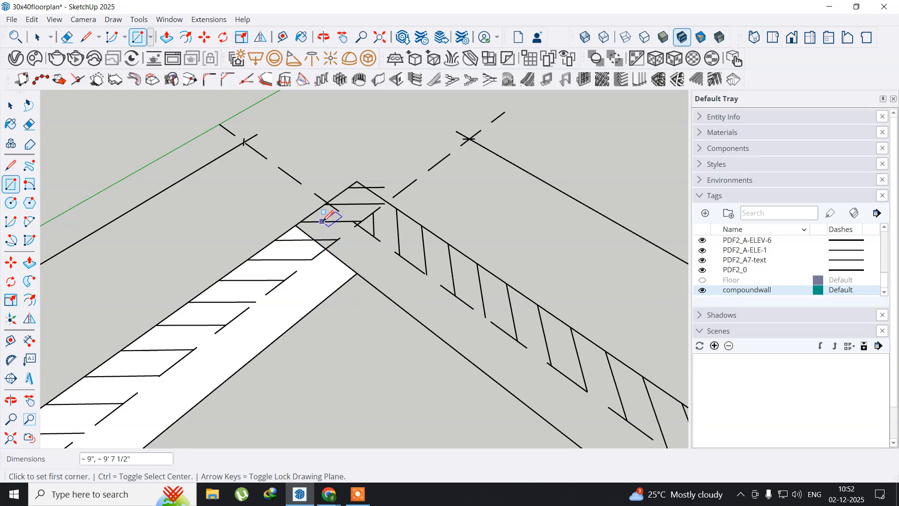
Draw a rectangle about 33' 2" by 9" over the hatched rear wall strip along the full width of the back lawn.
scroll(323, 218, up, 4)
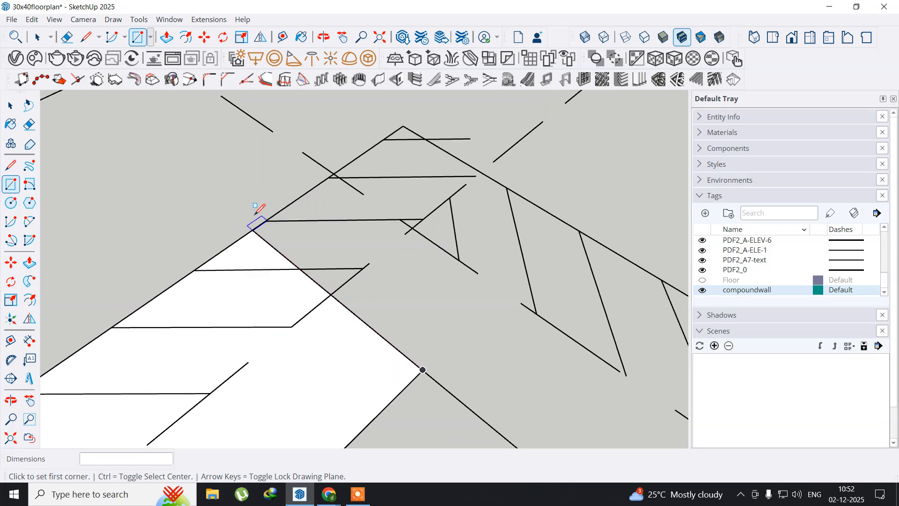
click(253, 229)
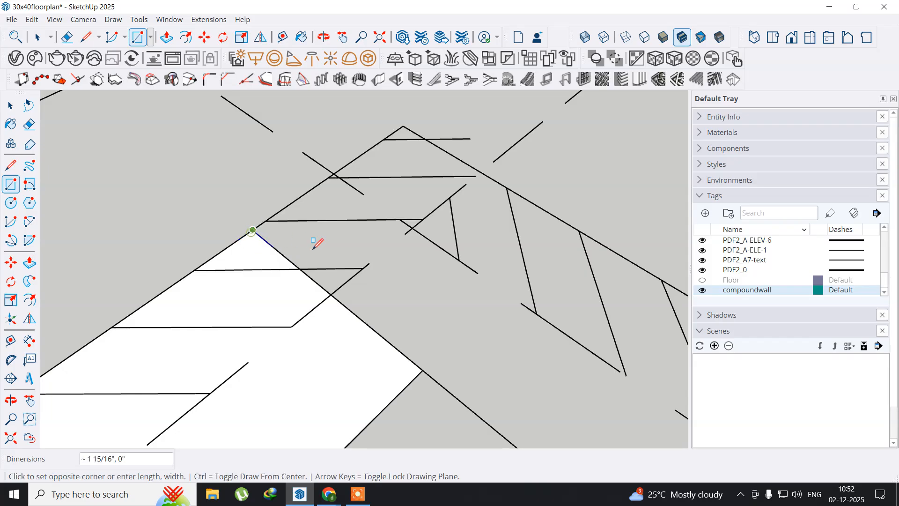
scroll(422, 255, down, 2)
scroll(421, 256, down, 3)
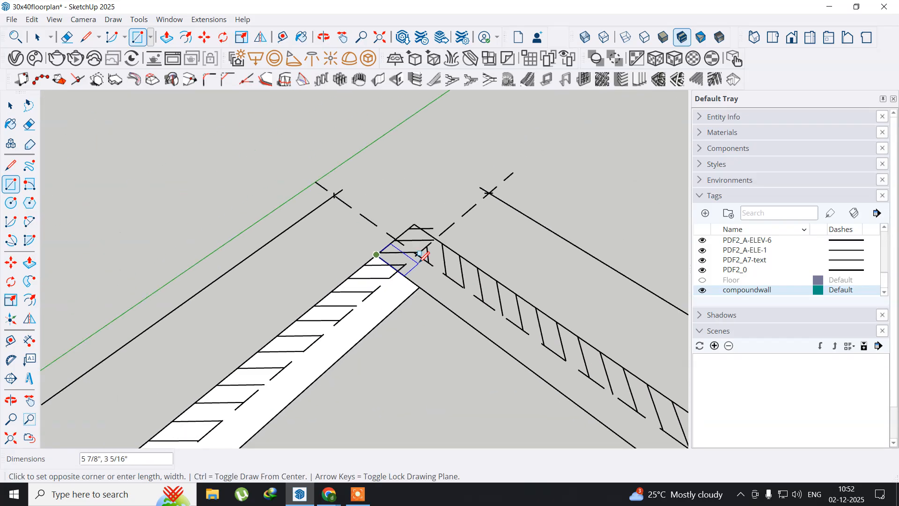
scroll(389, 260, up, 5)
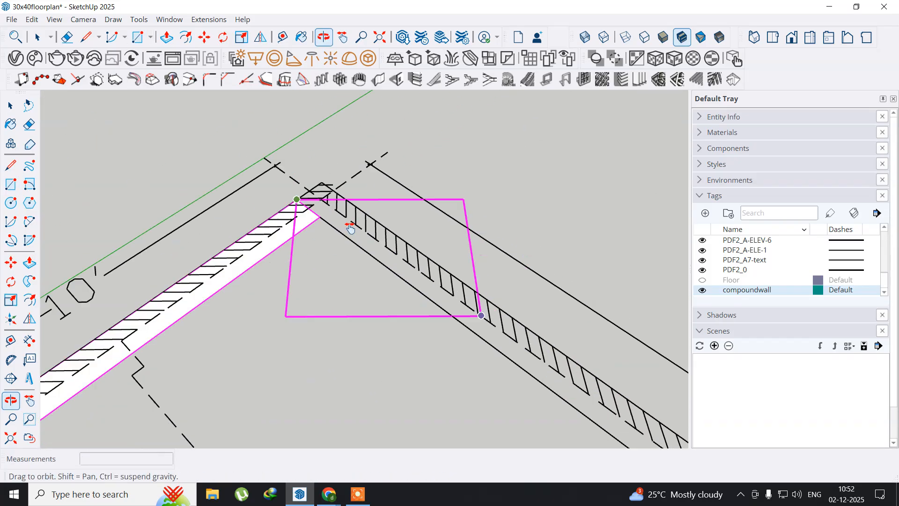
scroll(536, 361, down, 4)
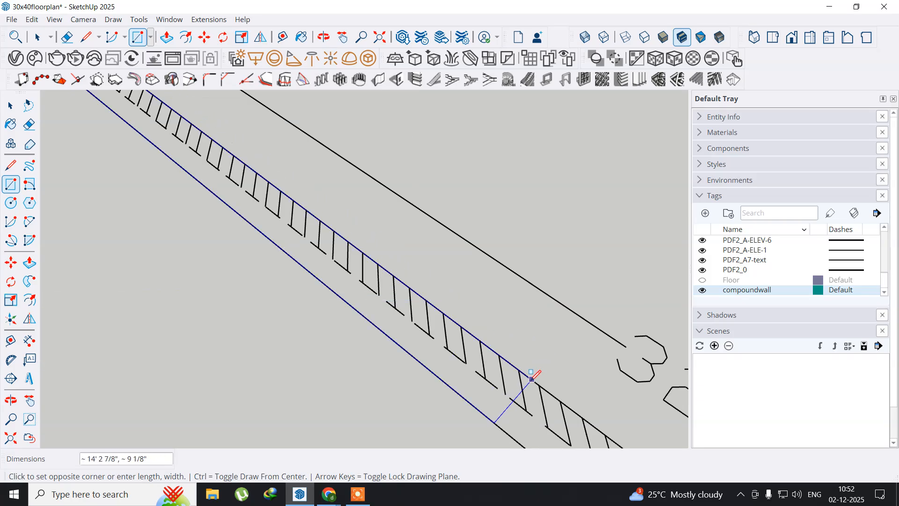
scroll(534, 382, down, 2)
shift+middle_drag(566, 407, 85, 106)
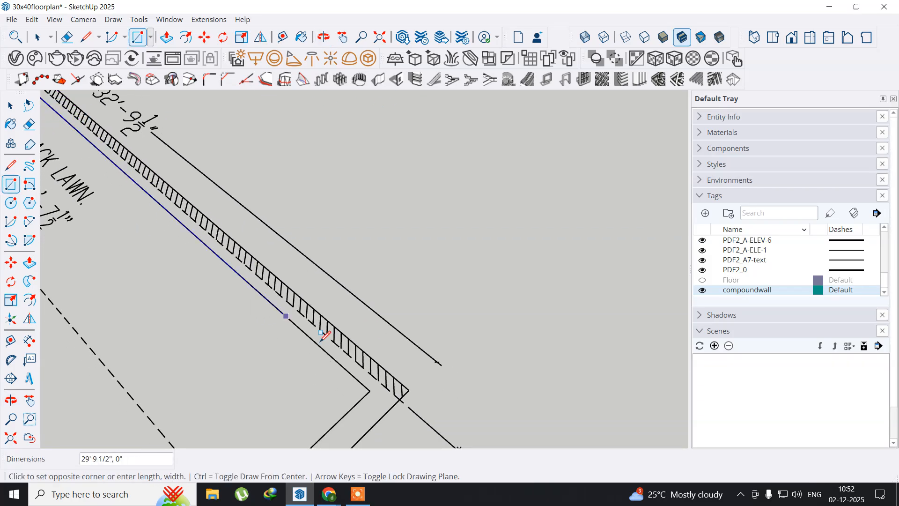
scroll(392, 374, up, 4)
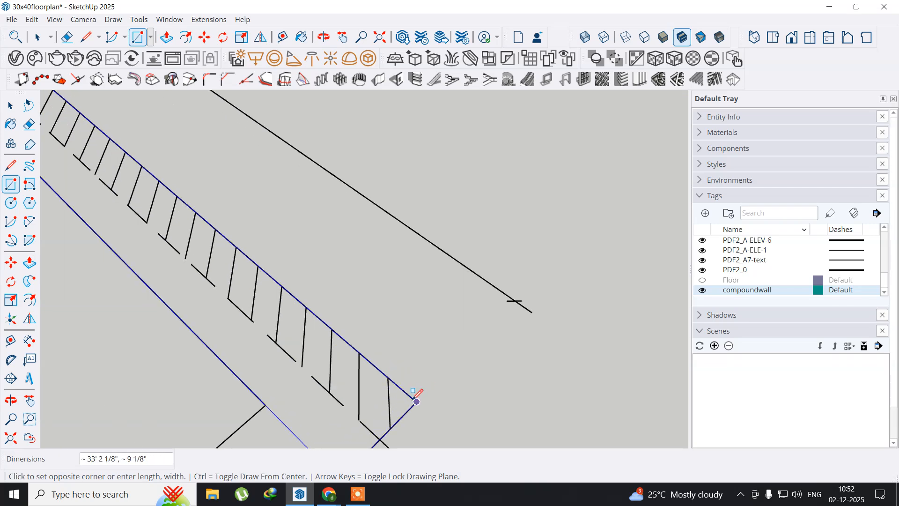
click(416, 401)
Draw a rectangle about 9" by 9' 7 1/2" over the back lawn's side wall strip on the bedroom side, from the house to the rear wall.
scroll(260, 365, down, 3)
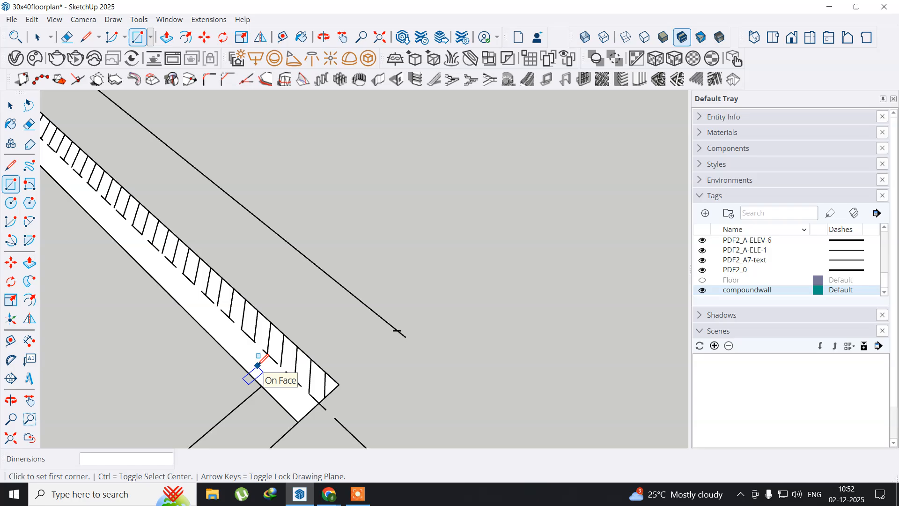
scroll(253, 369, down, 1)
middle_drag(209, 357, 448, 204)
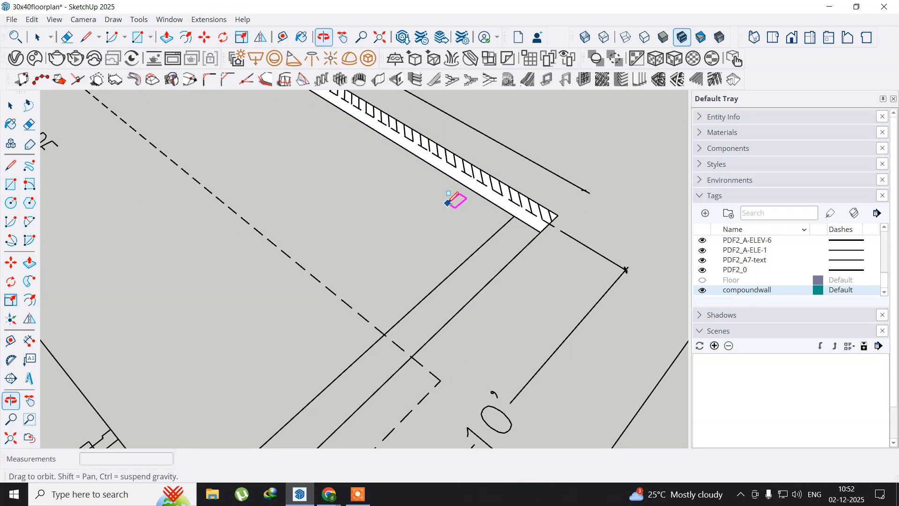
scroll(450, 204, down, 4)
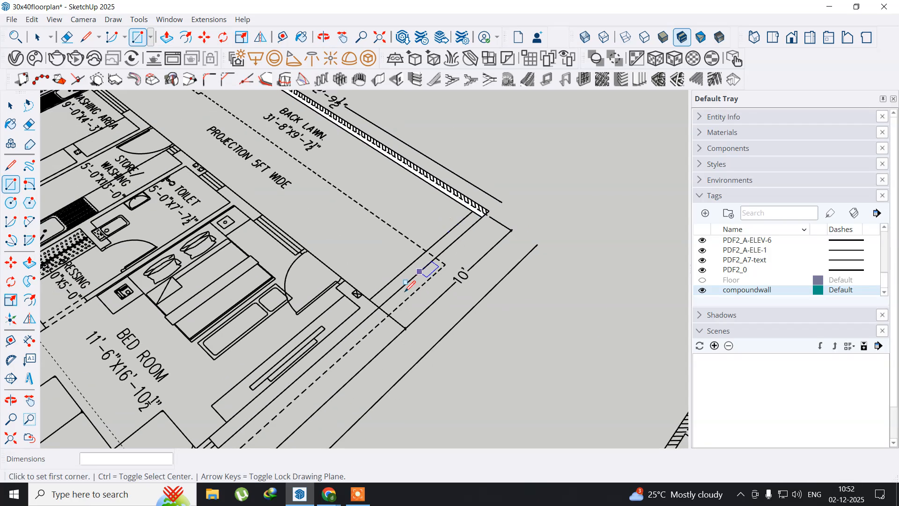
scroll(391, 297, up, 3)
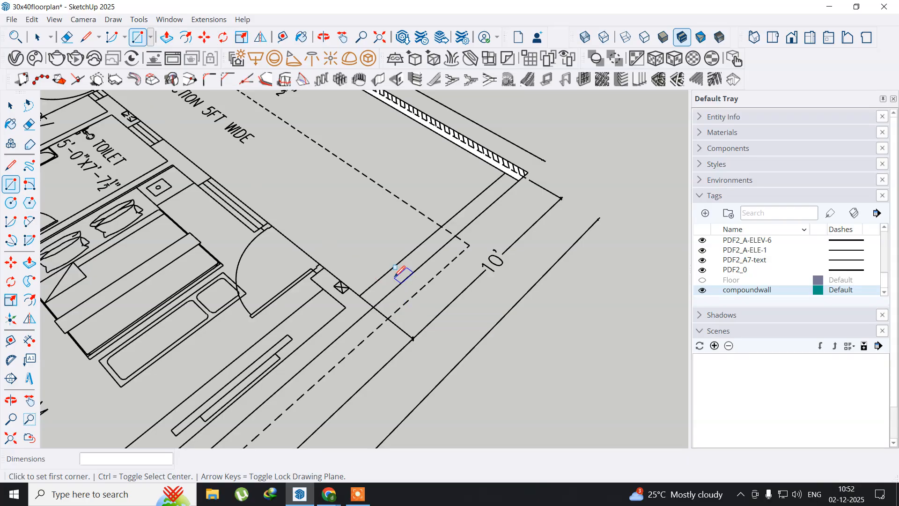
scroll(395, 268, up, 2)
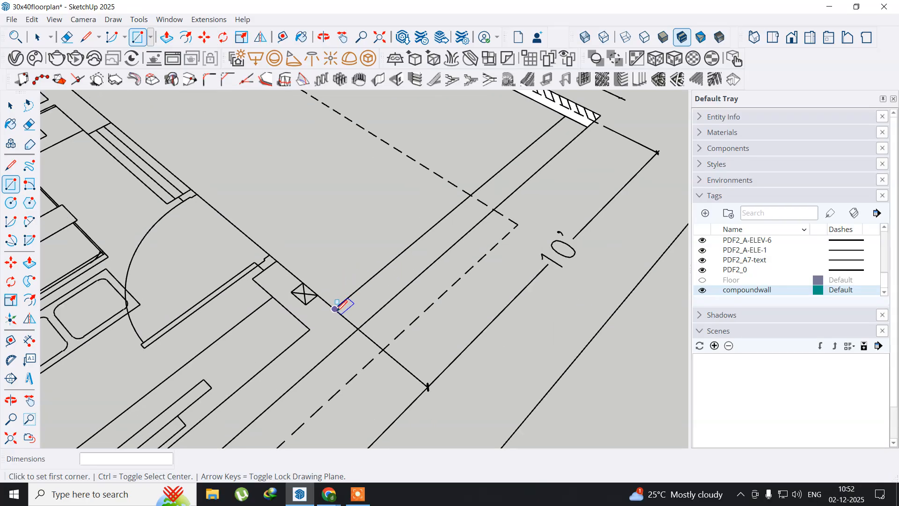
click(334, 308)
middle_drag(557, 161, 324, 313)
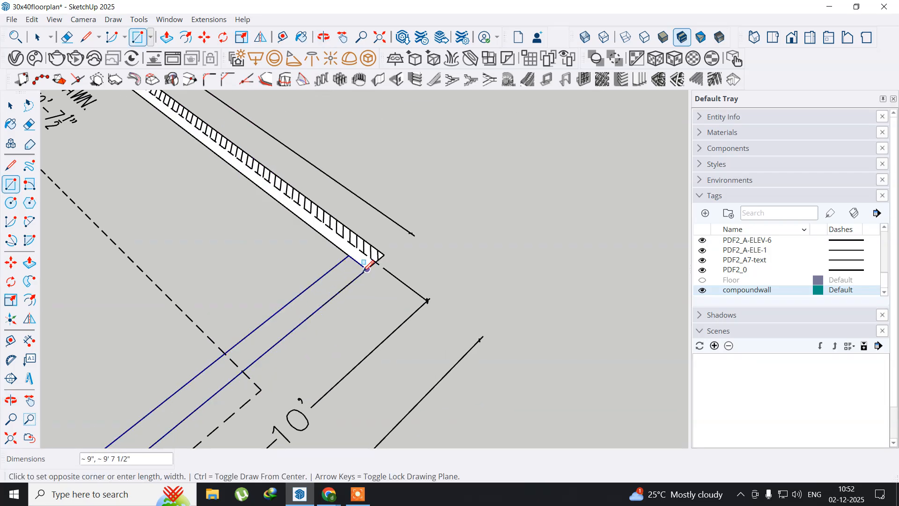
click(367, 270)
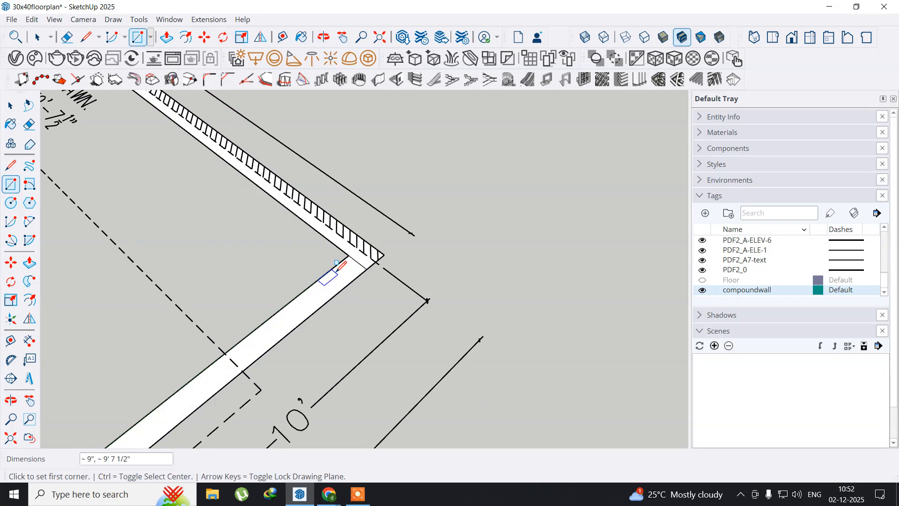
Erase the dividing line between the rear wall face and the bedroom-side wall face at their corner.
scroll(336, 263, up, 2)
scroll(364, 254, up, 2)
scroll(365, 254, up, 1)
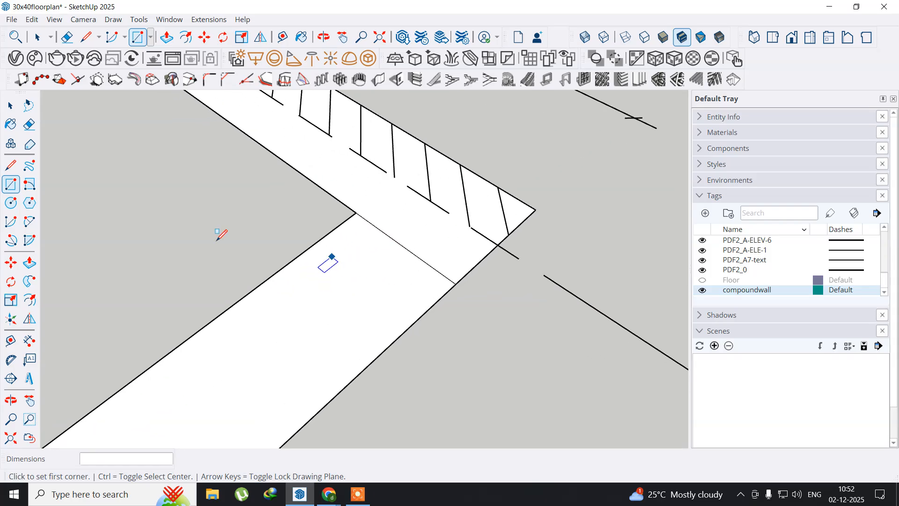
click(28, 127)
drag(429, 237, 372, 275)
scroll(371, 276, down, 2)
scroll(369, 282, down, 1)
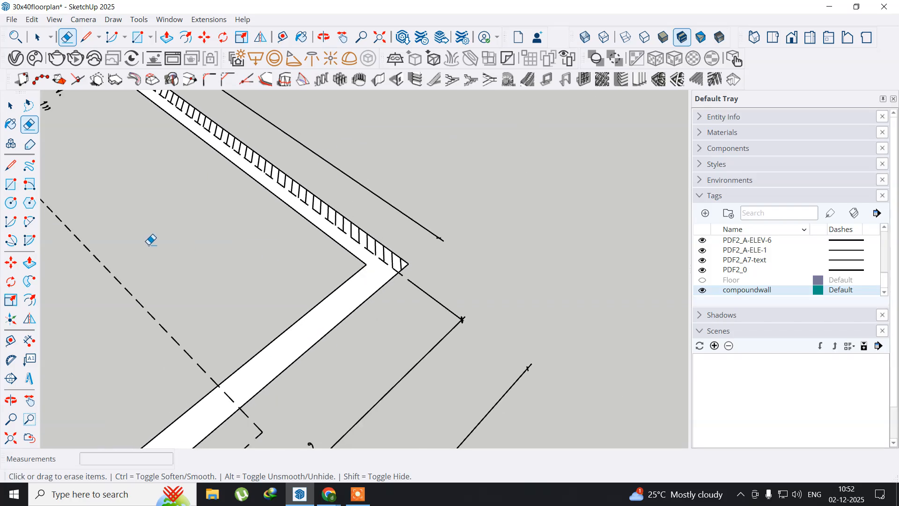
Erase the dividing line between the rear wall face and the washing-area-side wall face at their corner.
shift+middle_drag(123, 230, 508, 407)
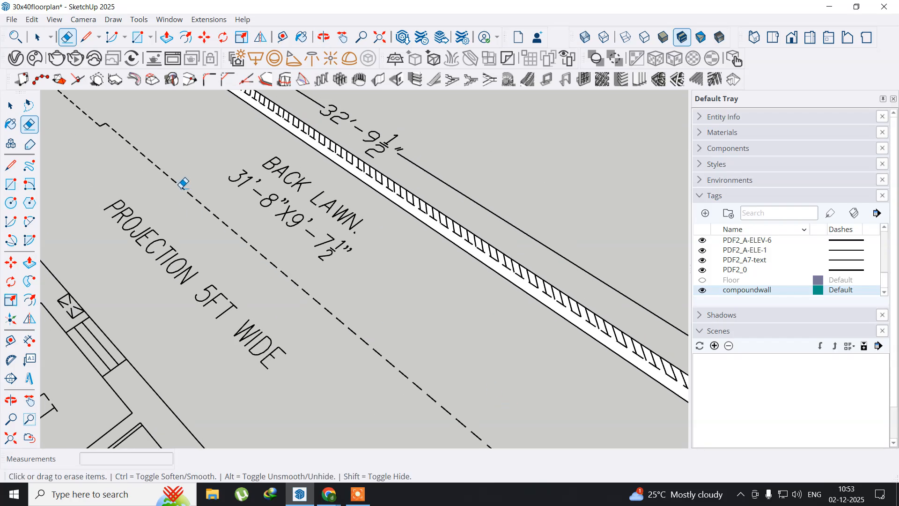
mouse_move(156, 139)
shift+middle_down()
mouse_move(325, 315)
mouse_move(396, 344)
shift+middle_up()
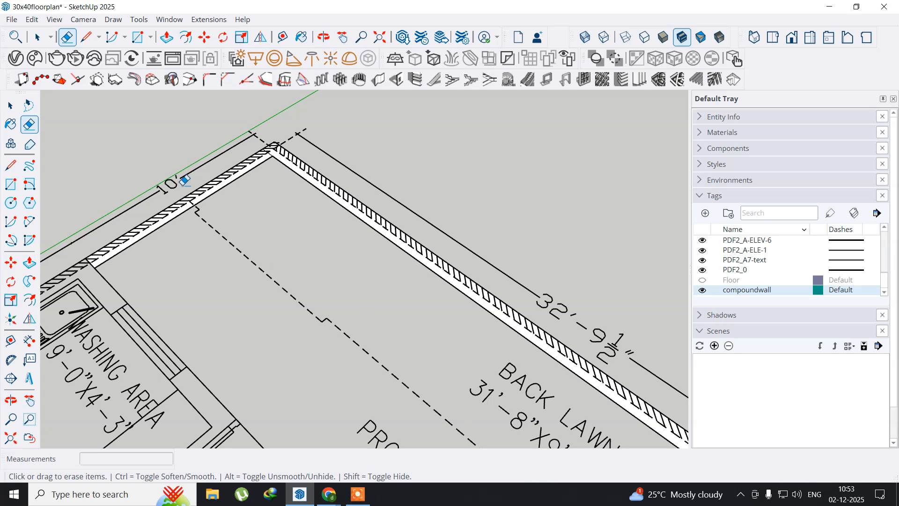
mouse_move(251, 204)
shift+middle_down()
mouse_move(265, 263)
mouse_move(295, 273)
shift+middle_up()
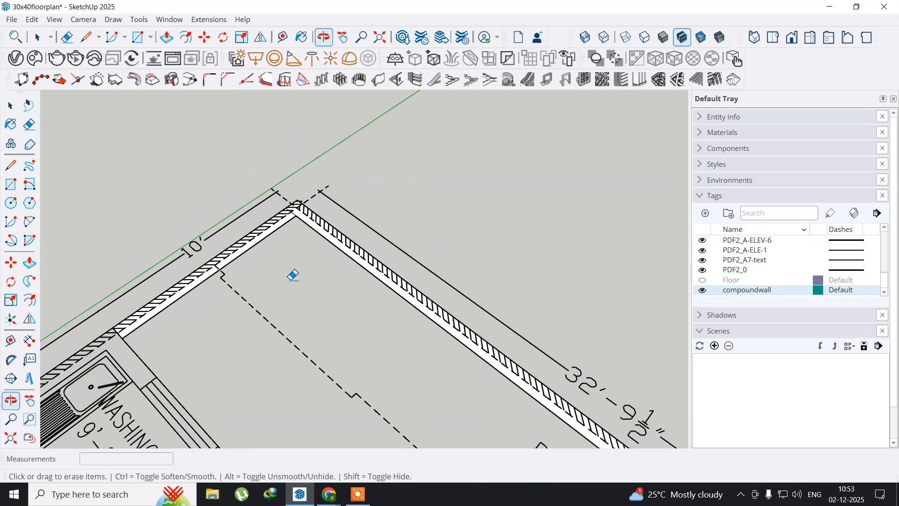
scroll(286, 209, up, 8)
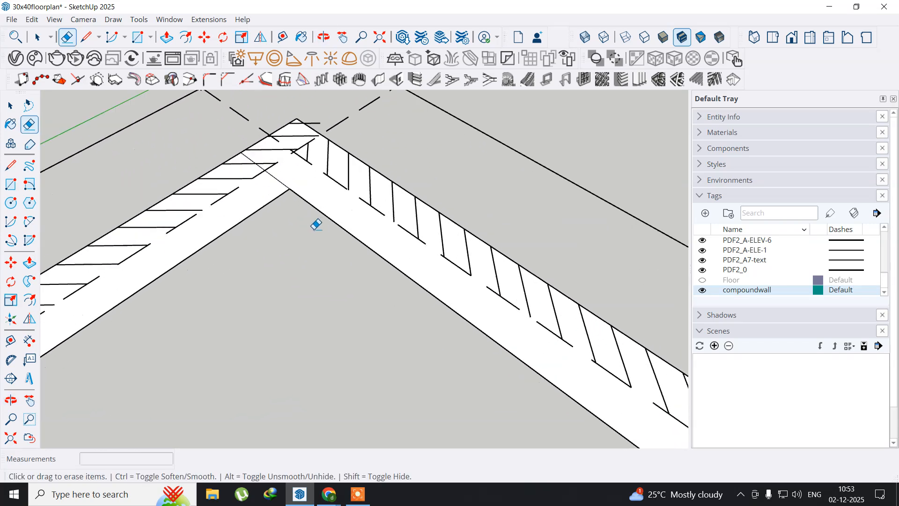
click(276, 163)
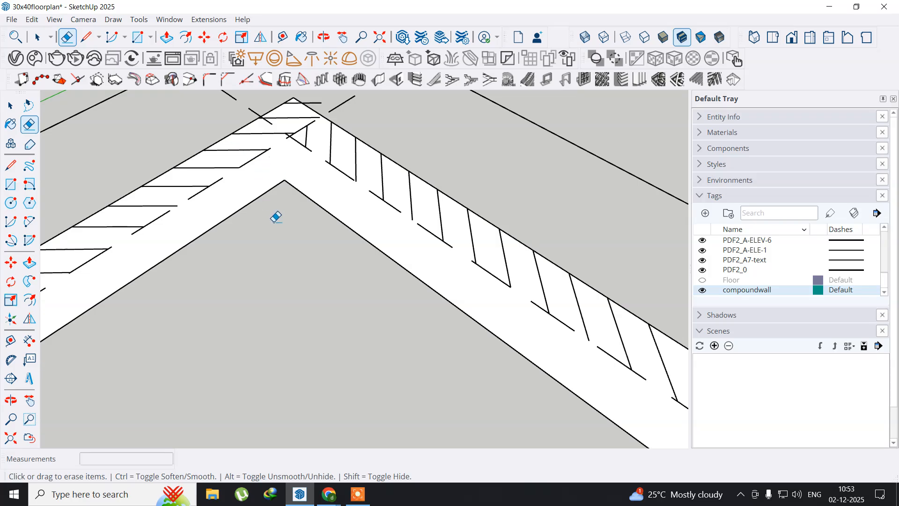
scroll(280, 244, down, 2)
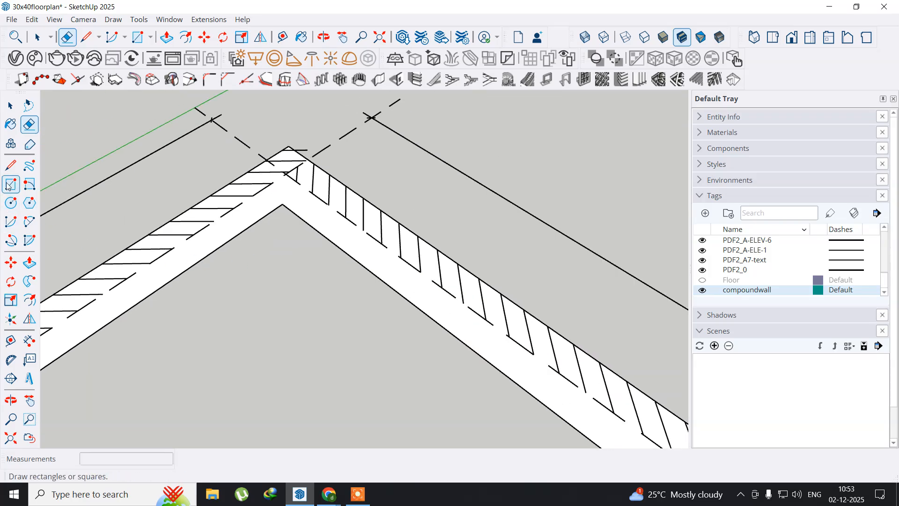
Push/Pull the joined U-shaped back lawn wall face up 5'.
click(29, 262)
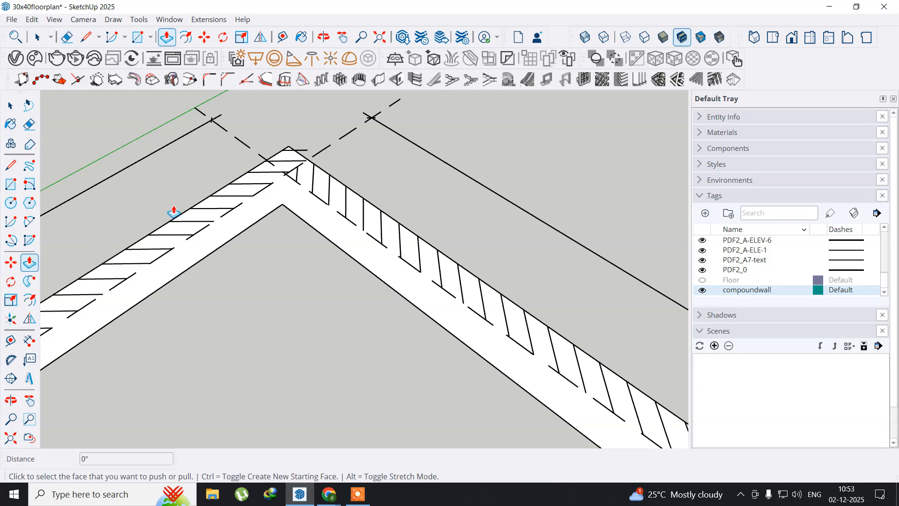
click(245, 199)
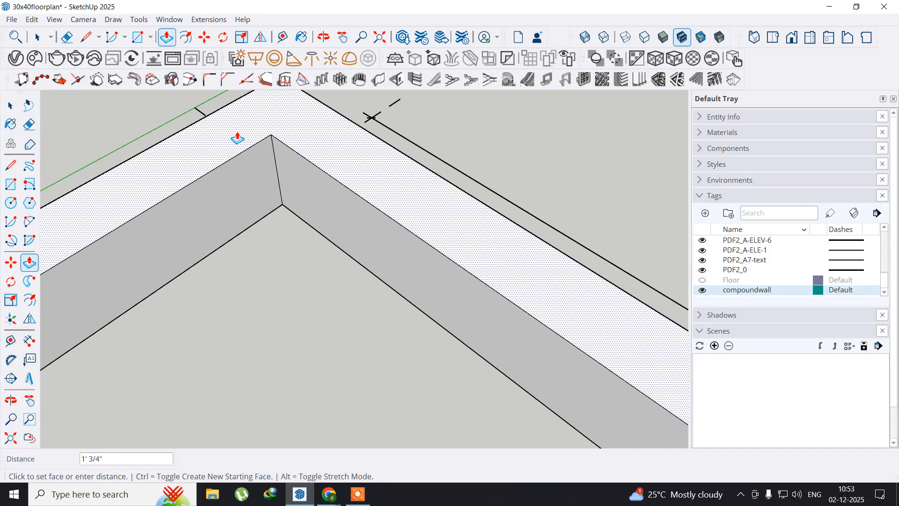
text(5')
key(Return)
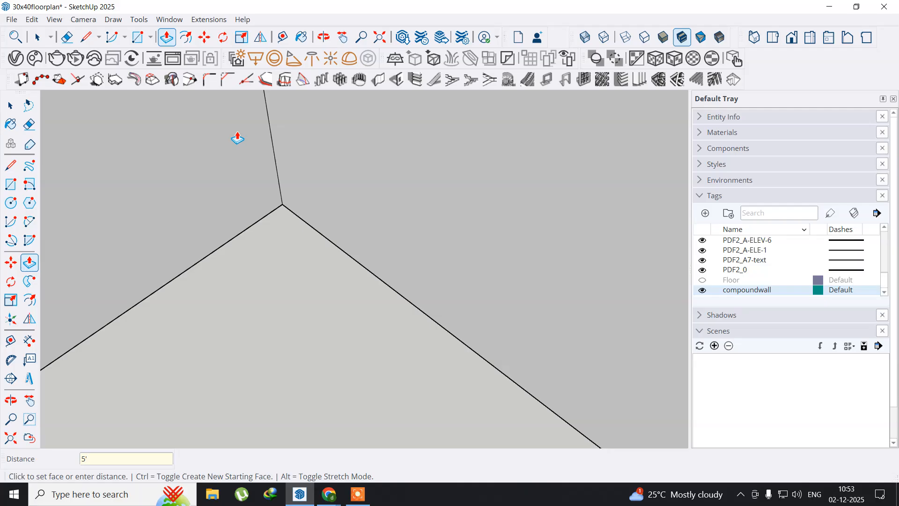
scroll(263, 259, down, 5)
scroll(263, 258, down, 4)
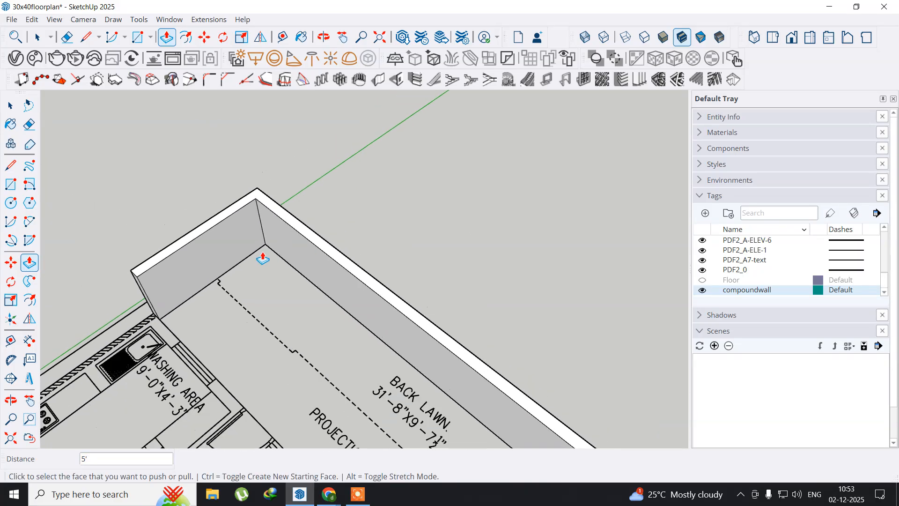
middle_drag(267, 332, 241, 181)
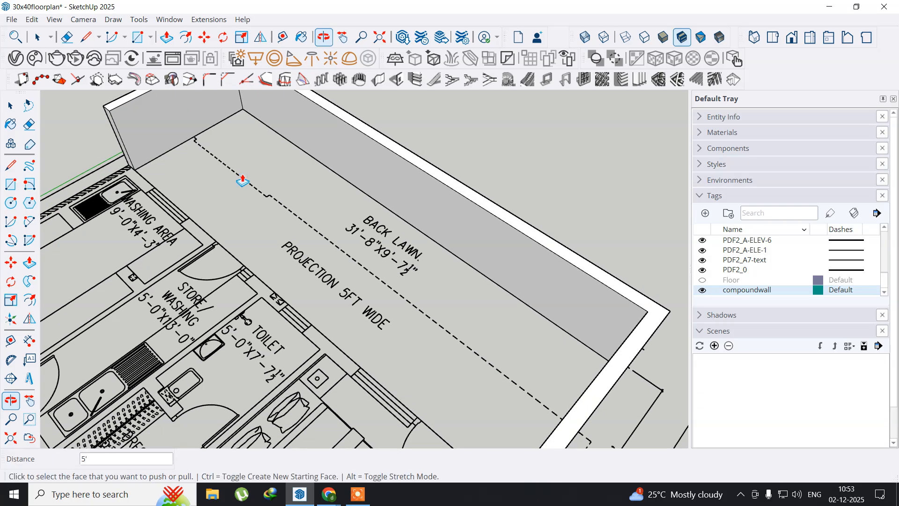
Select the whole extruded back lawn wall and make it a group.
click(10, 106)
click(173, 125)
triple_click(172, 125)
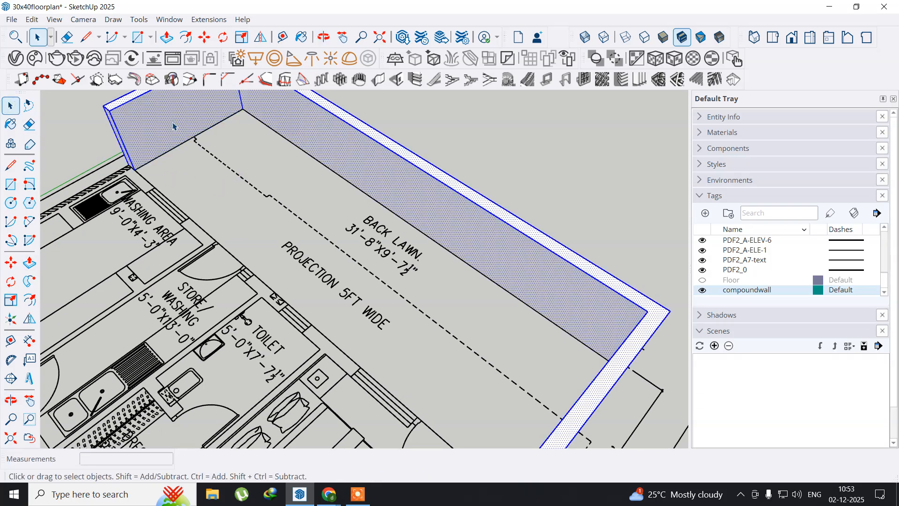
right_click(173, 126)
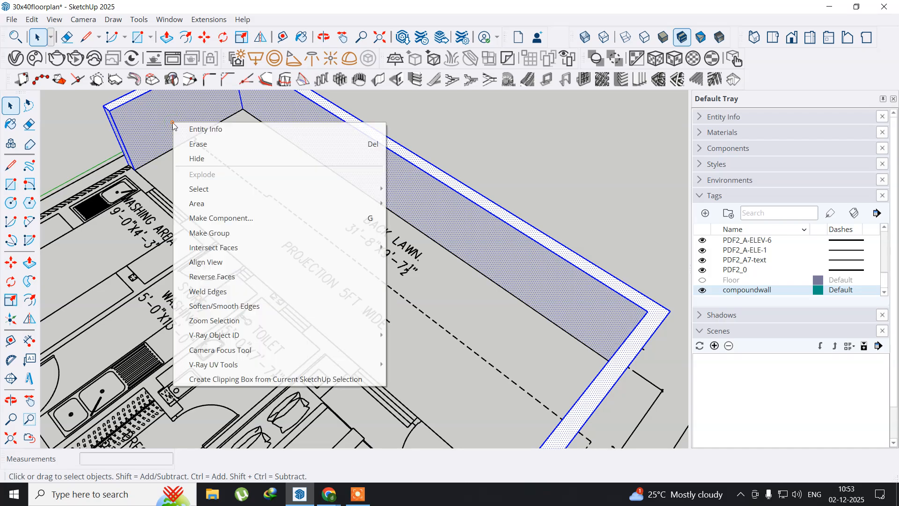
click(229, 233)
Enlarge the tag list and turn on the visibility of the Floor tag.
scroll(274, 235, down, 8)
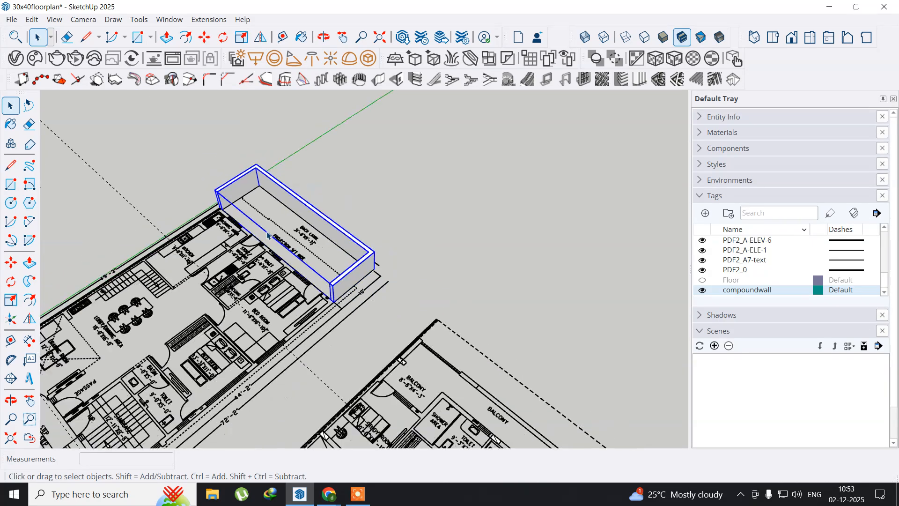
middle_drag(205, 292, 259, 292)
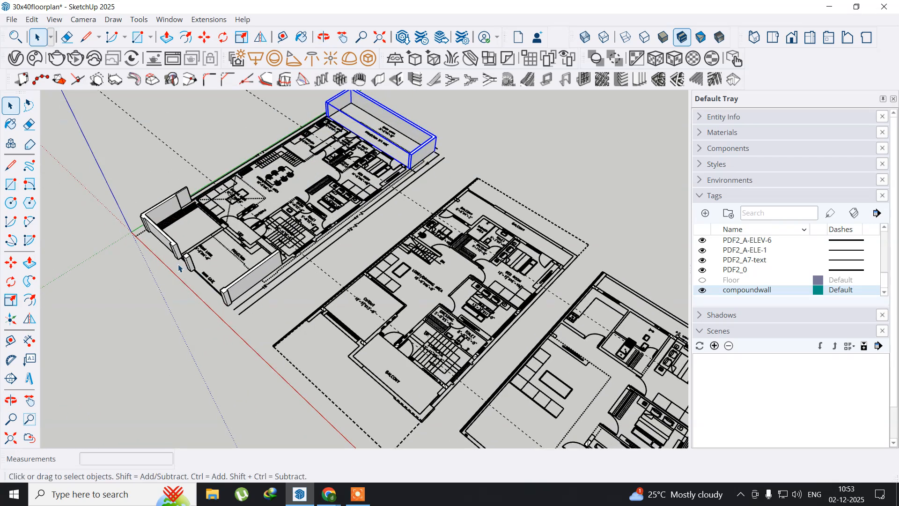
middle_drag(164, 260, 199, 174)
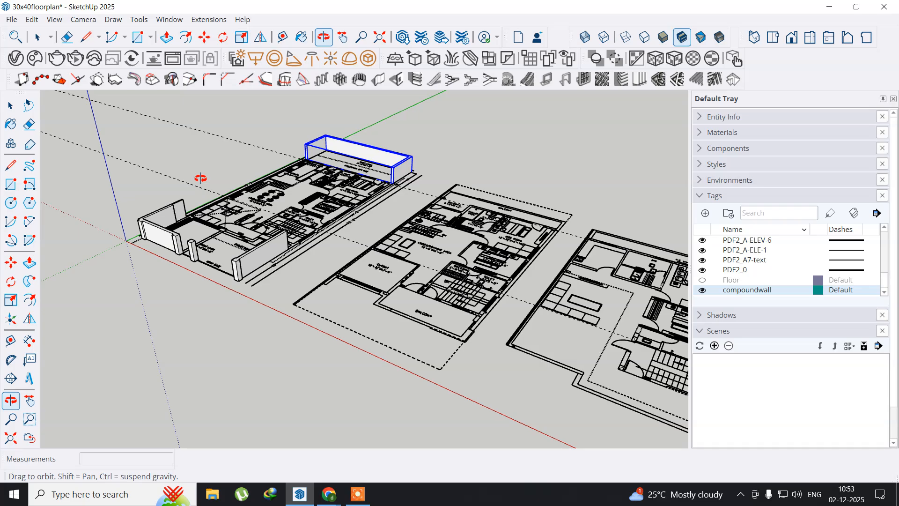
scroll(159, 246, up, 6)
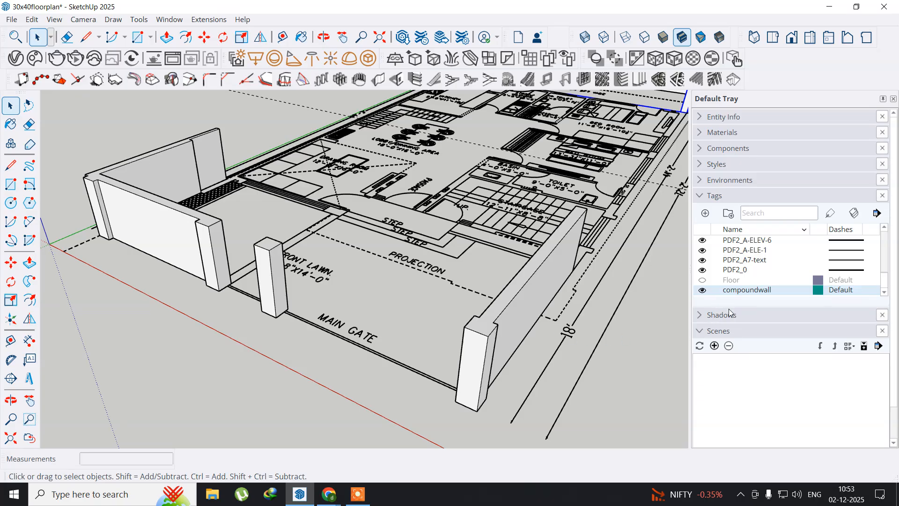
drag(736, 326, 737, 341)
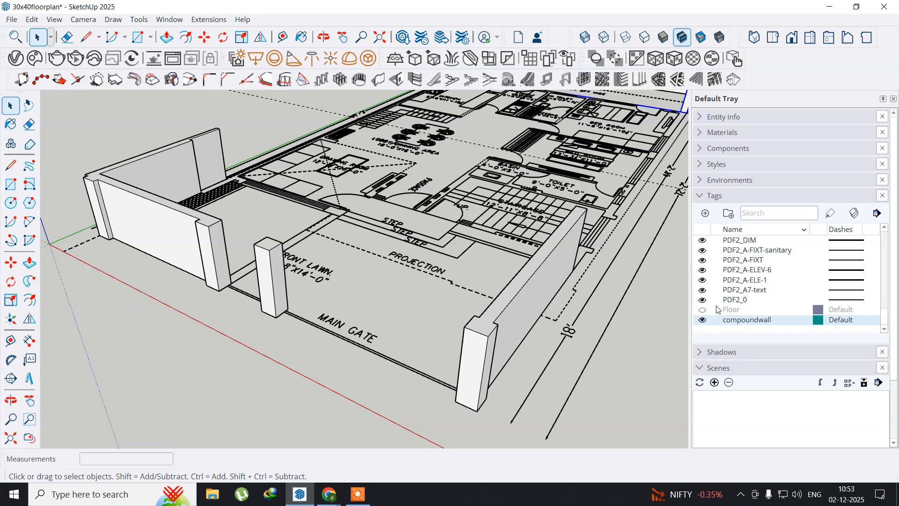
click(702, 310)
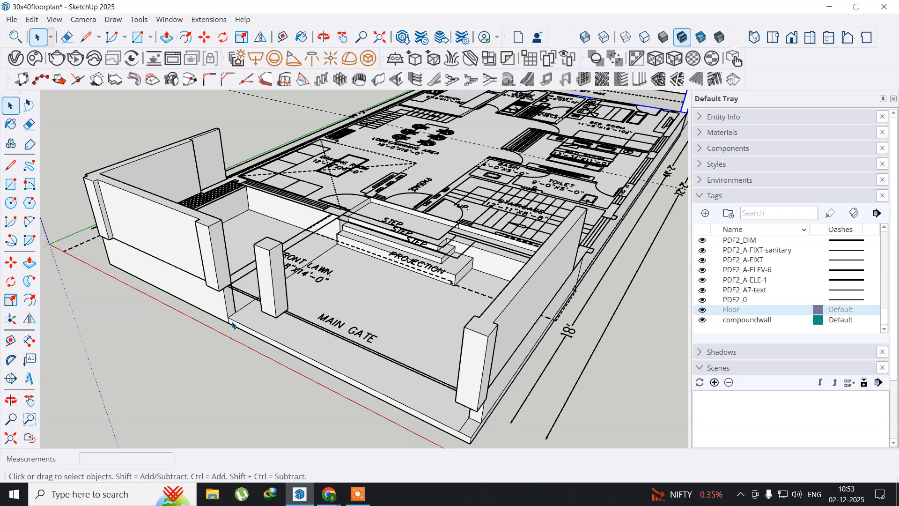
Examine how the front compound wall and gate pillars sit relative to the floor base around the front corner and main gate.
middle_drag(193, 321, 445, 277)
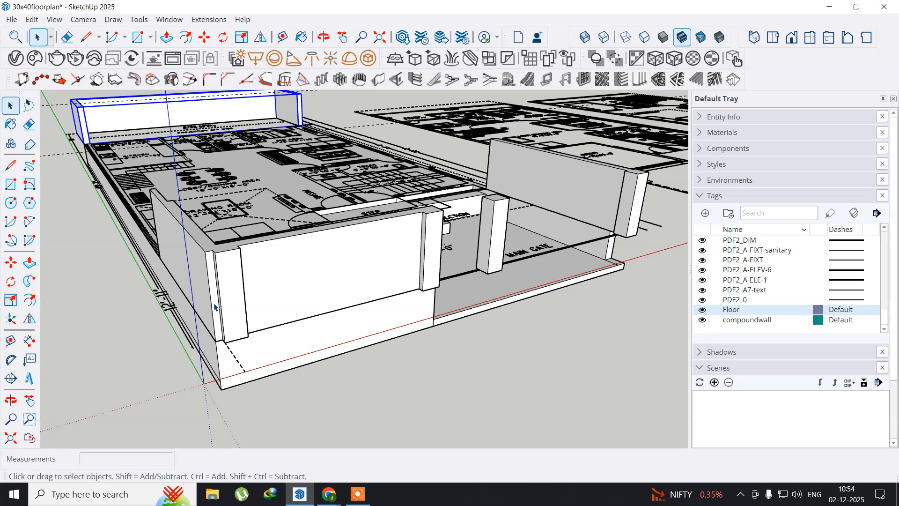
scroll(236, 344, up, 6)
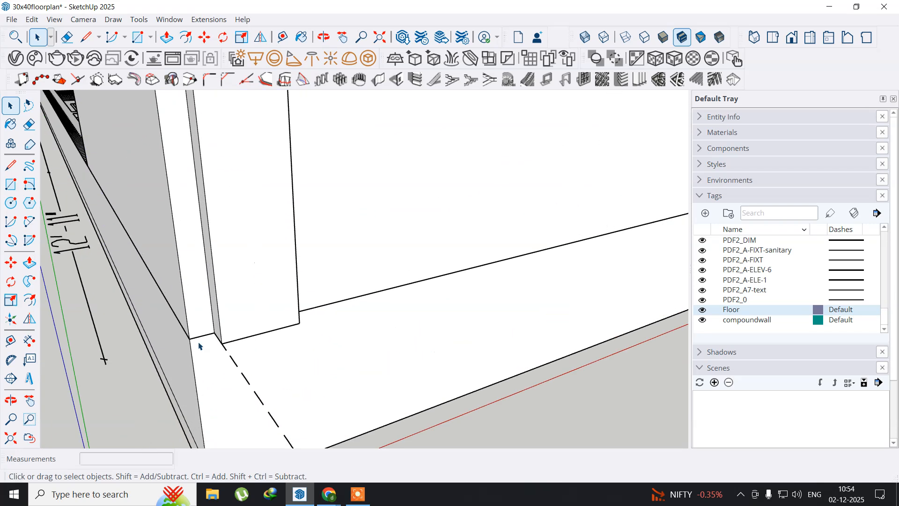
middle_drag(199, 353, 59, 325)
key(space)
scroll(466, 271, down, 8)
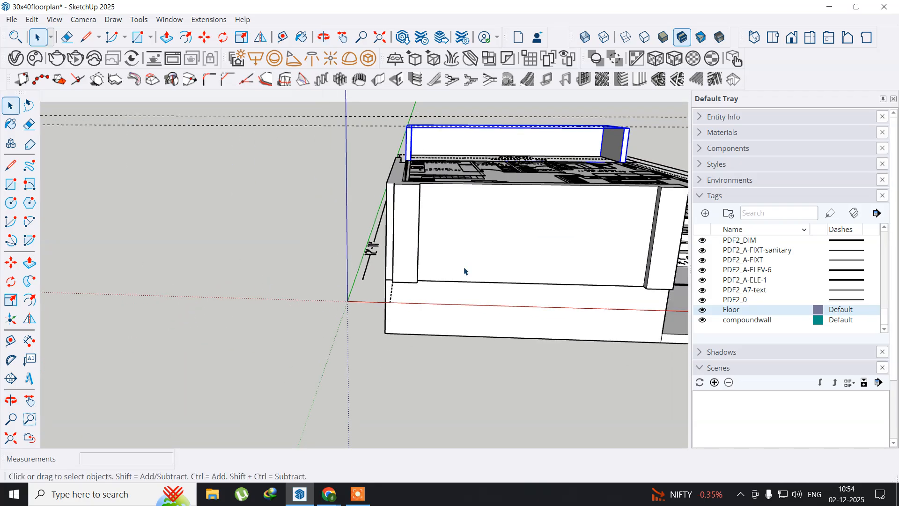
middle_drag(464, 271, 251, 235)
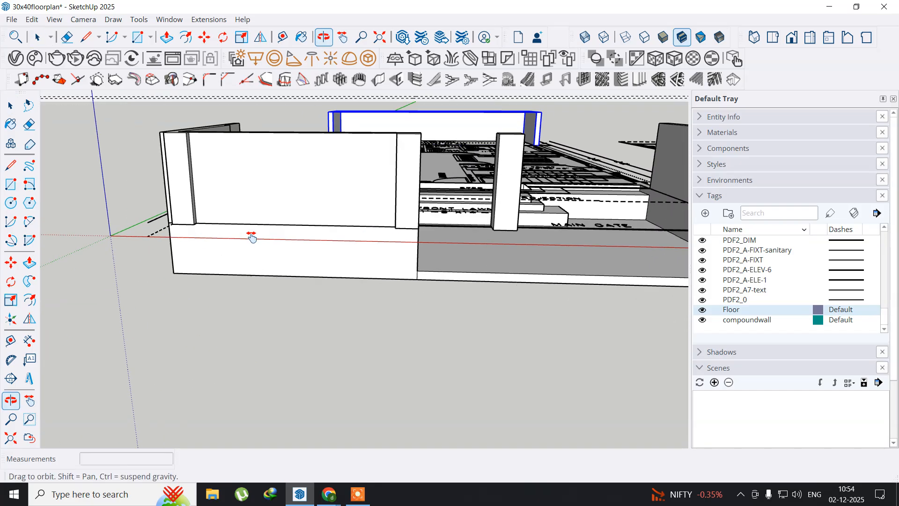
middle_drag(422, 255, 261, 261)
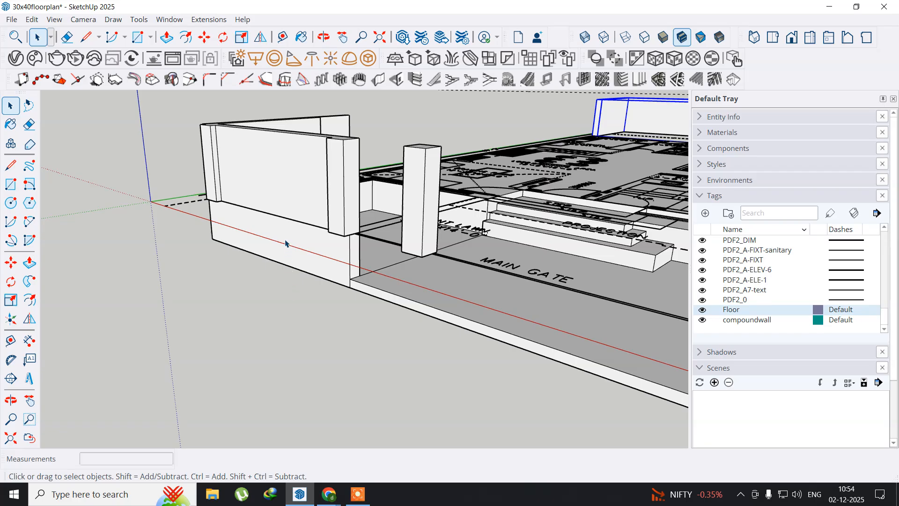
scroll(396, 280, up, 3)
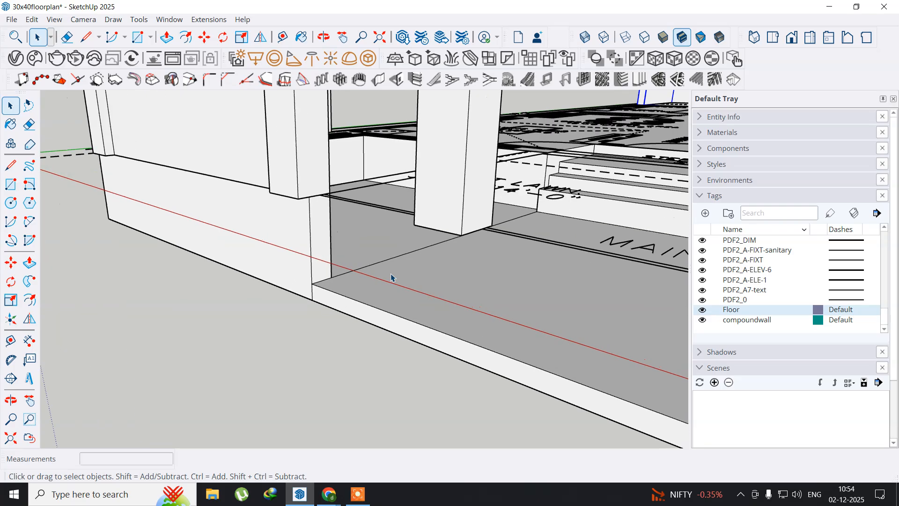
mouse_move(354, 261)
middle_down()
mouse_move(233, 259)
mouse_move(347, 267)
middle_up()
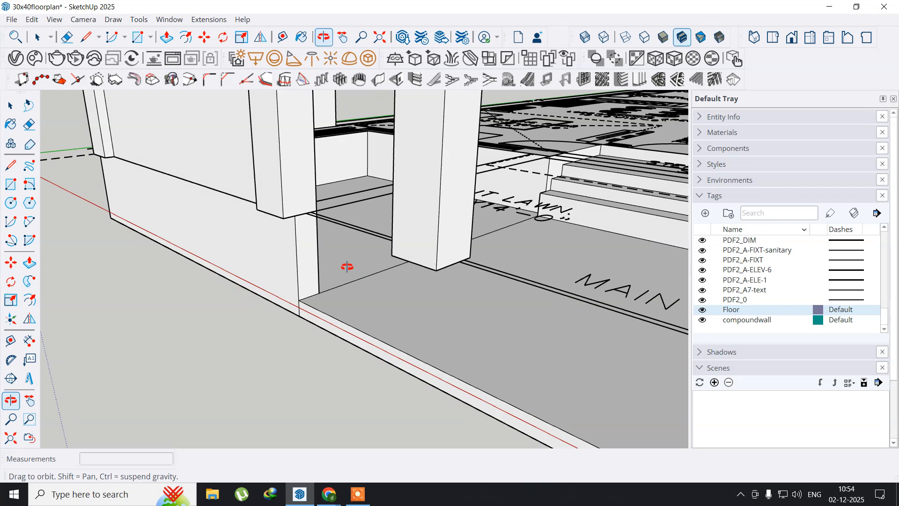
Inspect the gap between the undersides of the front gate pillars and the lowered floor base from above and below.
key(space)
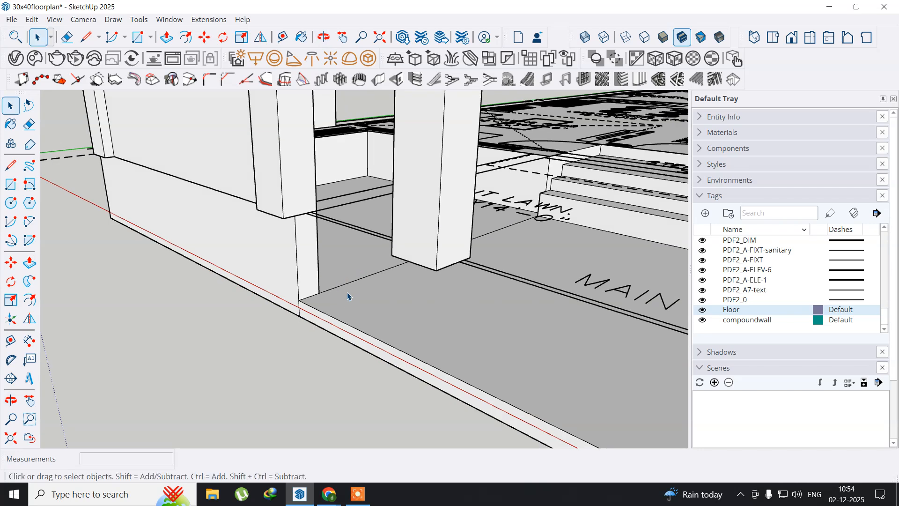
middle_drag(370, 276, 331, 279)
drag(317, 268, 357, 267)
key(space)
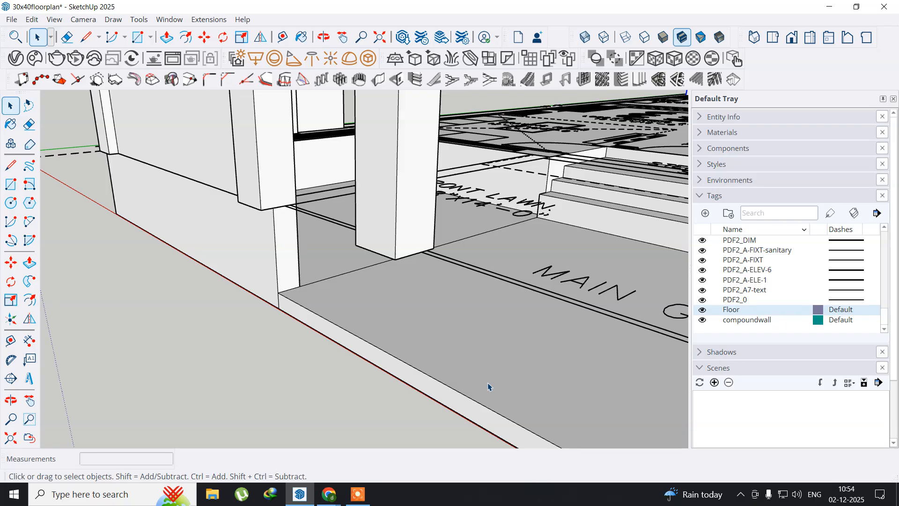
scroll(488, 387, down, 3)
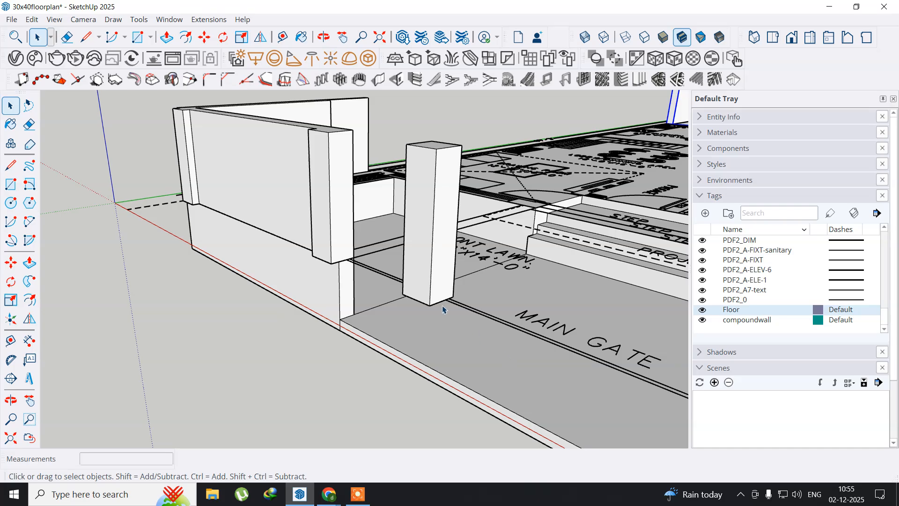
scroll(346, 300, up, 4)
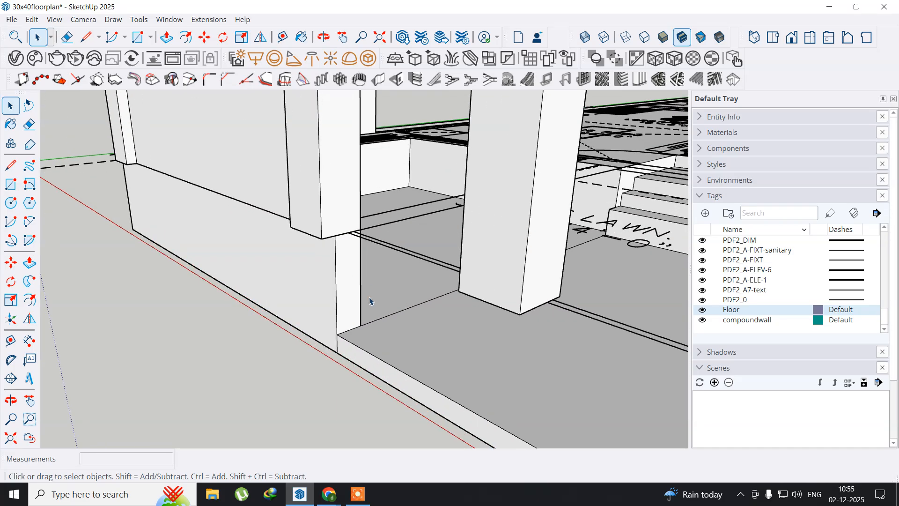
middle_drag(362, 343, 344, 346)
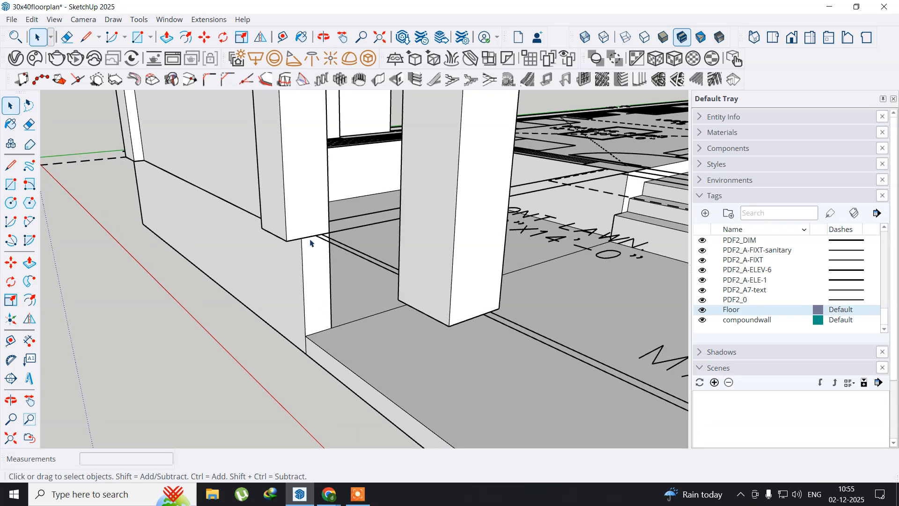
scroll(310, 246, up, 4)
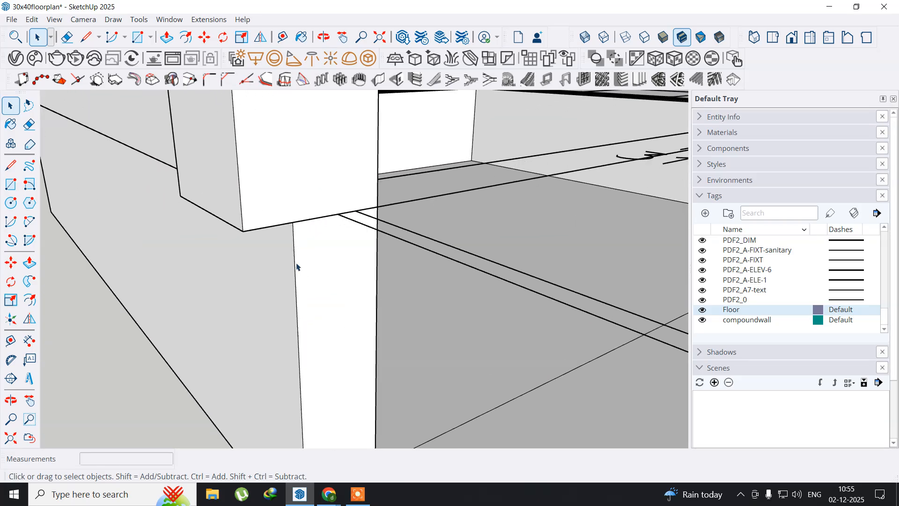
middle_drag(294, 274, 305, 178)
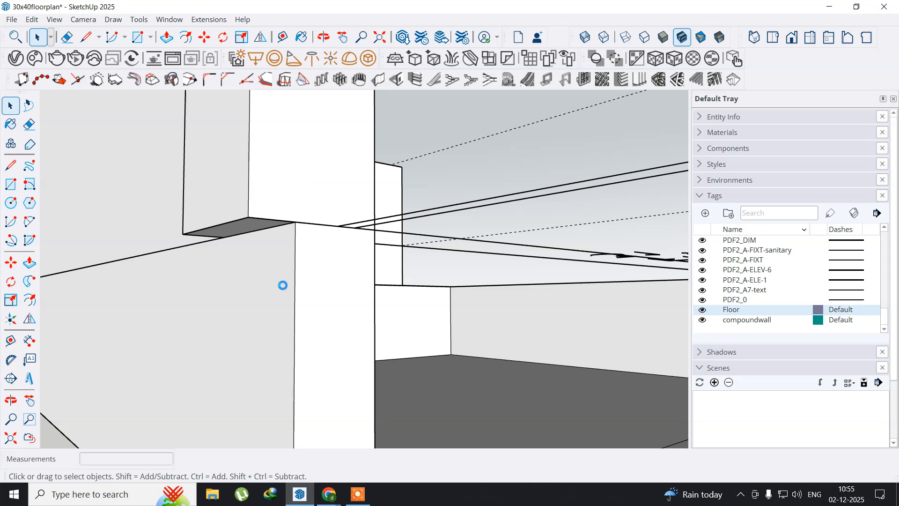
scroll(283, 289, down, 4)
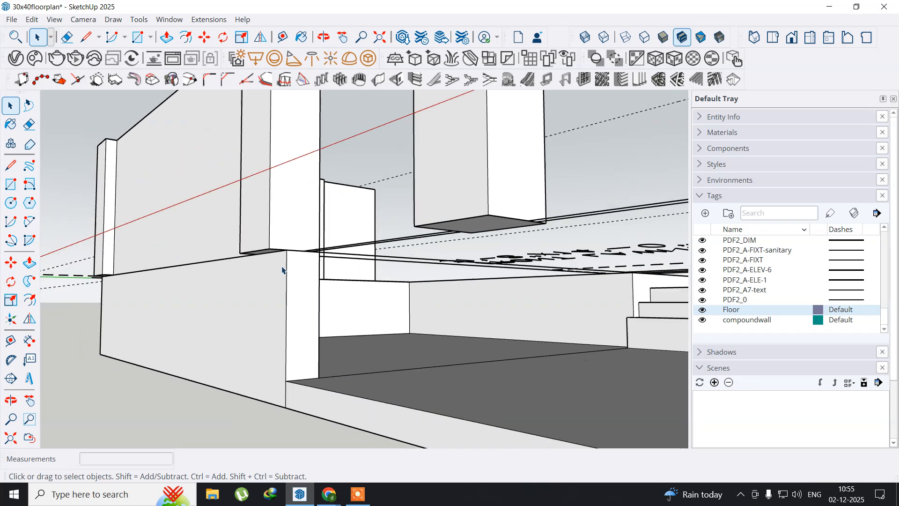
middle_drag(282, 248, 276, 298)
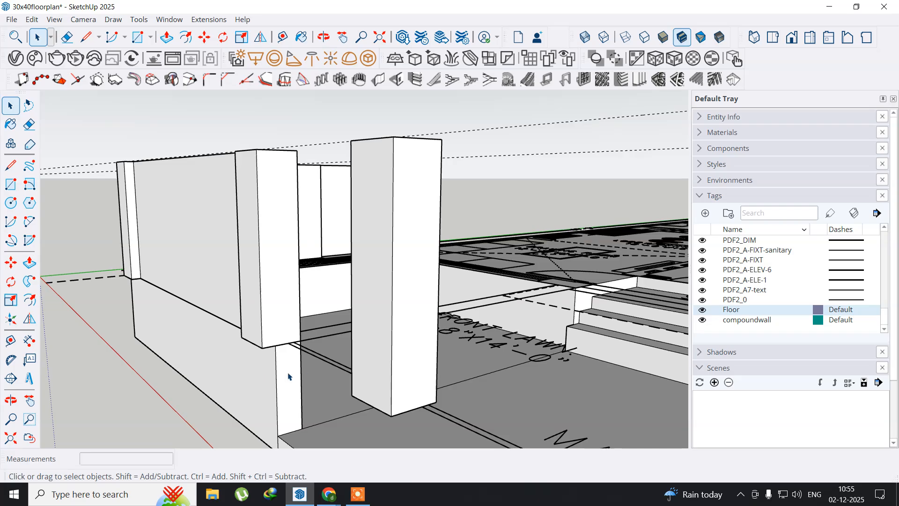
scroll(302, 371, up, 3)
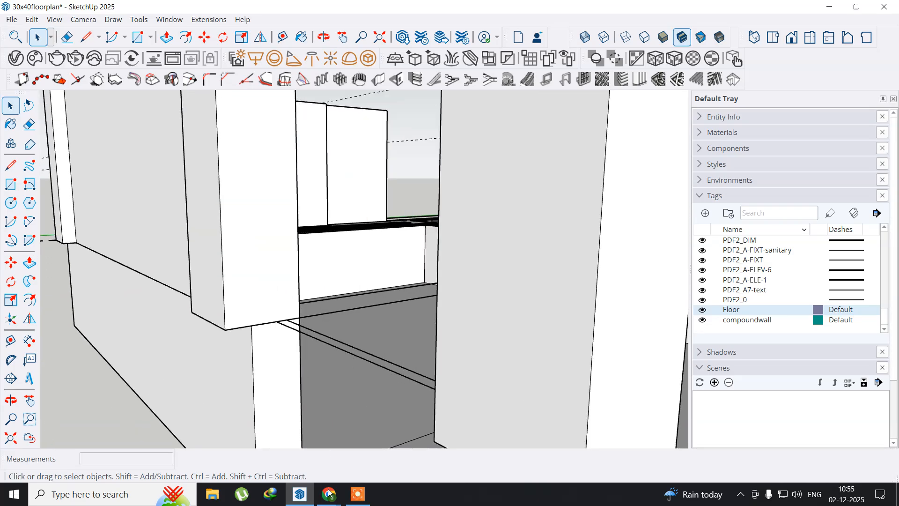
Check the Google Meet call in Chrome and return to the SketchUp model.
mouse_move(330, 493)
click(285, 442)
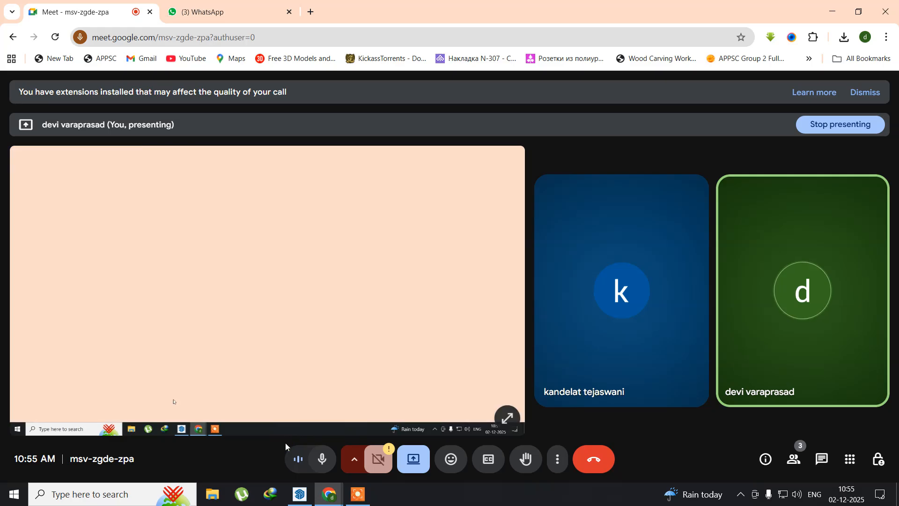
click(819, 13)
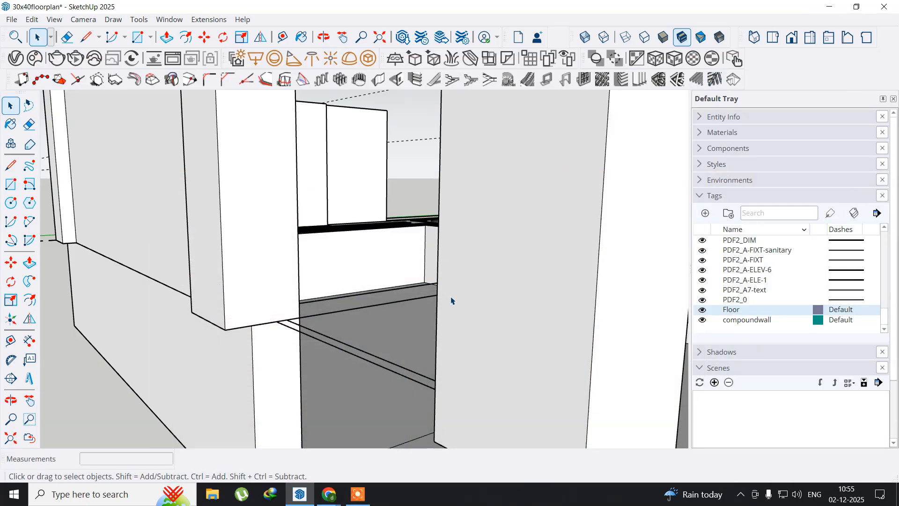
Inside the front compound wall group, Push/Pull the freestanding gate pillar's bottom face down 2' 6" to the floor base.
middle_drag(357, 345, 331, 295)
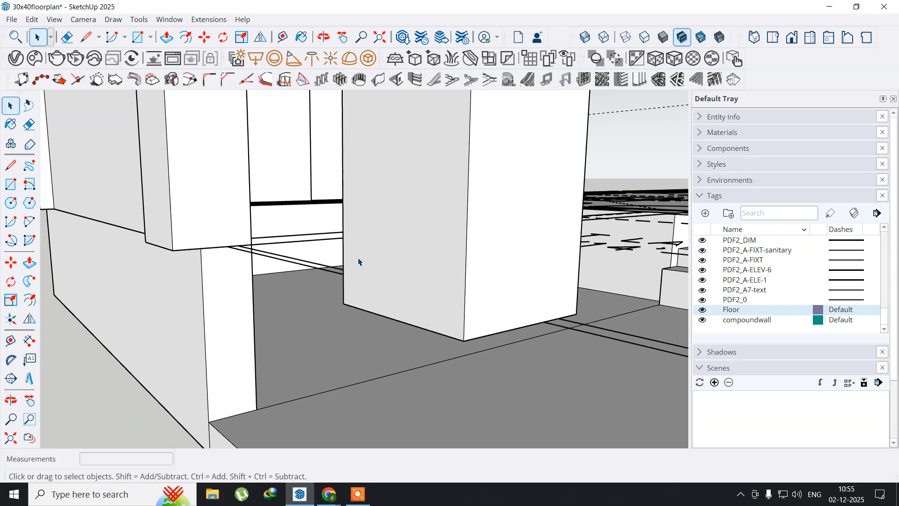
click(447, 220)
middle_drag(447, 218, 432, 202)
scroll(426, 210, down, 3)
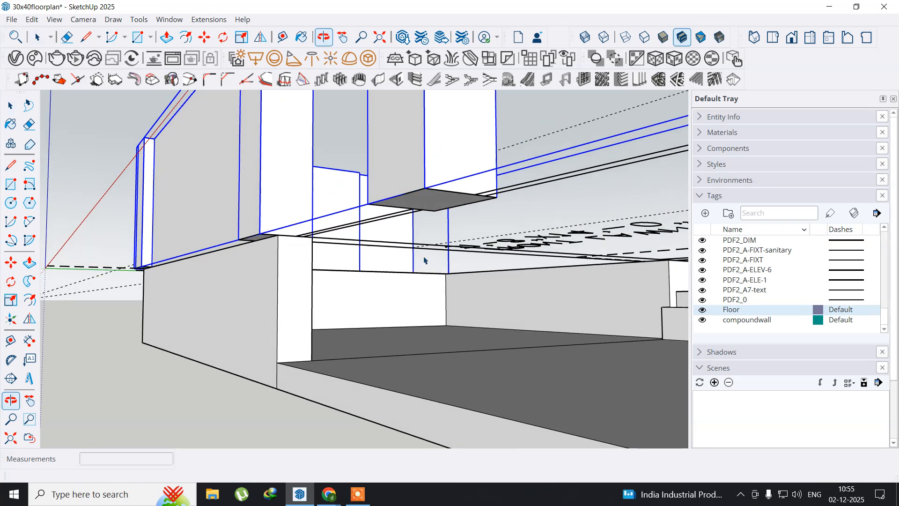
double_click(432, 197)
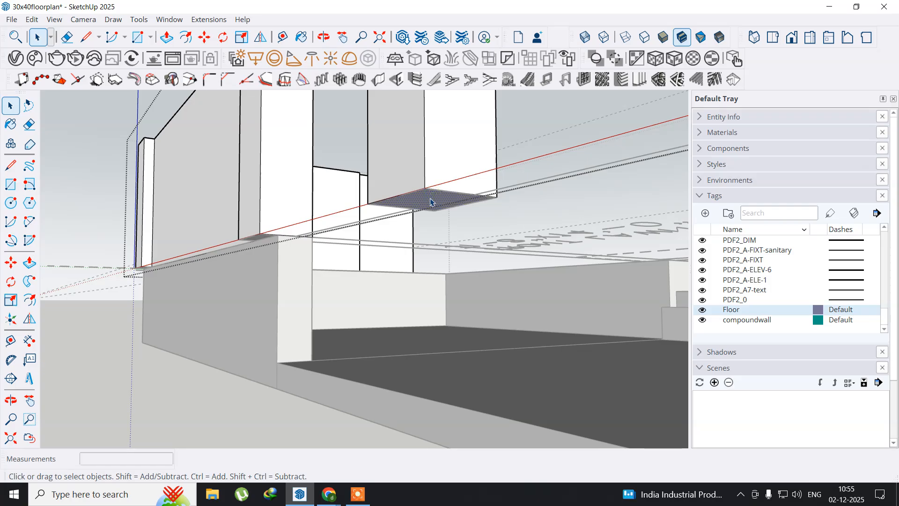
click(29, 262)
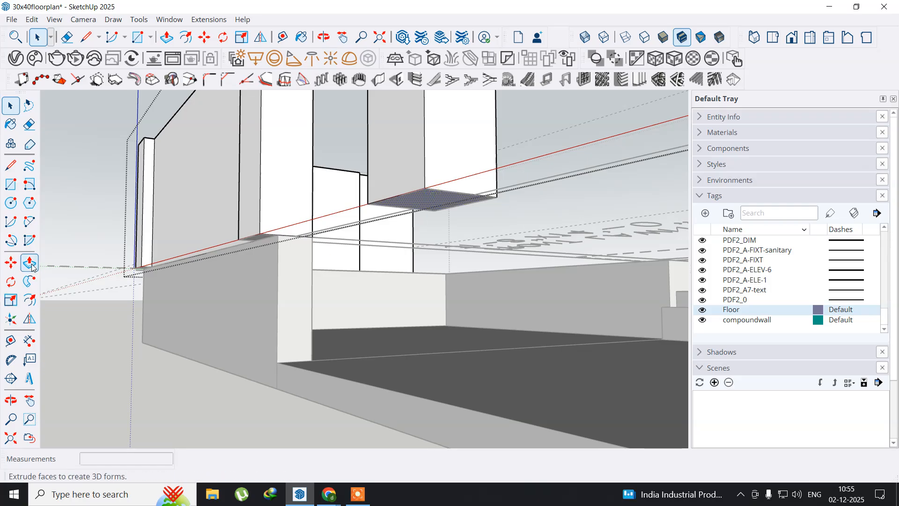
click(437, 200)
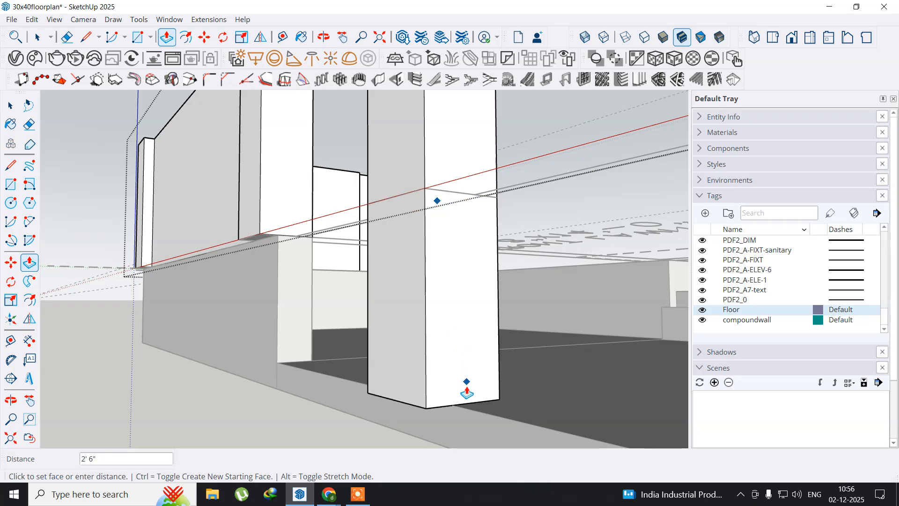
click(467, 401)
middle_drag(562, 382, 513, 299)
mouse_move(388, 363)
middle_down()
mouse_move(462, 364)
mouse_move(383, 377)
mouse_move(375, 357)
middle_up()
middle_drag(482, 328, 233, 320)
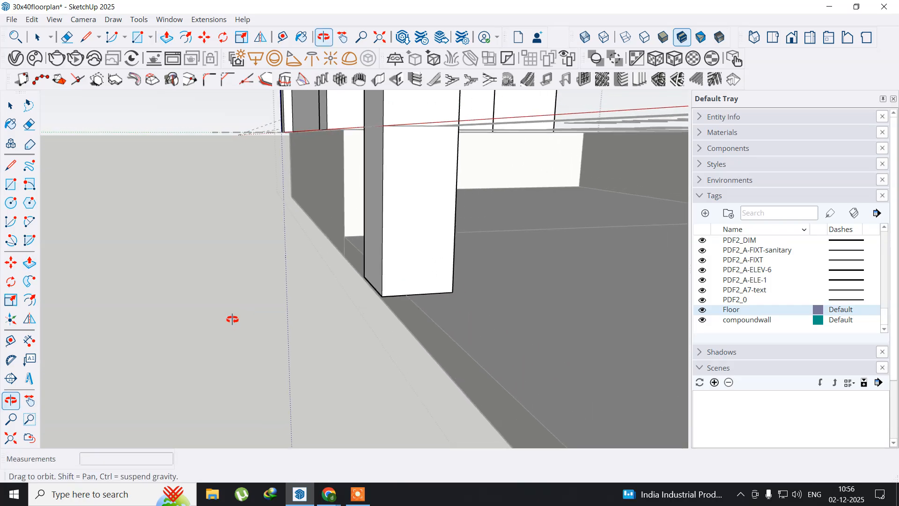
middle_drag(364, 323, 382, 339)
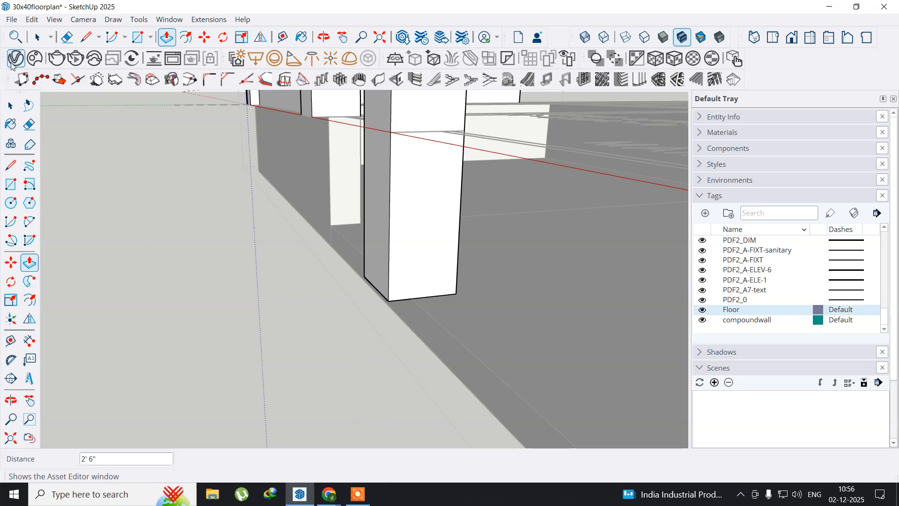
click(10, 106)
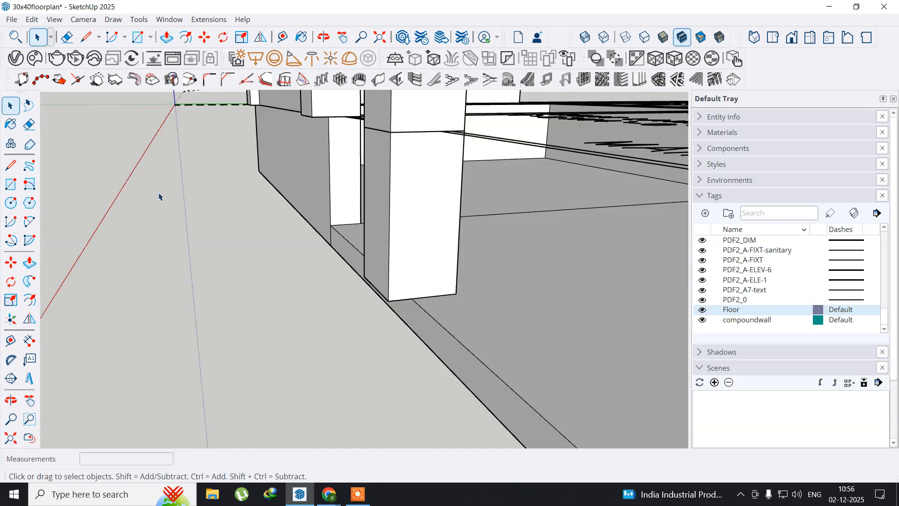
Examine the extended gate pillar against the base edge, the neighbouring wall and the pillar across the main gate.
middle_drag(339, 204, 416, 231)
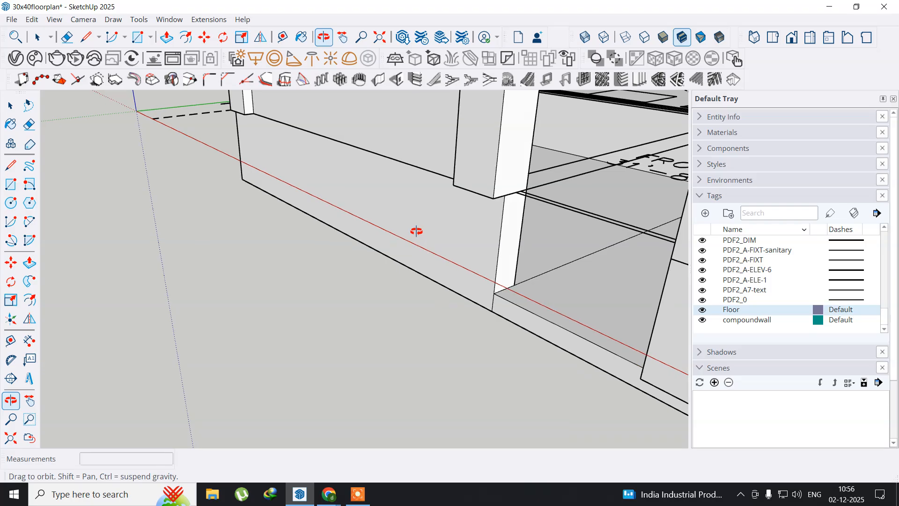
middle_drag(494, 232, 281, 258)
scroll(281, 260, down, 6)
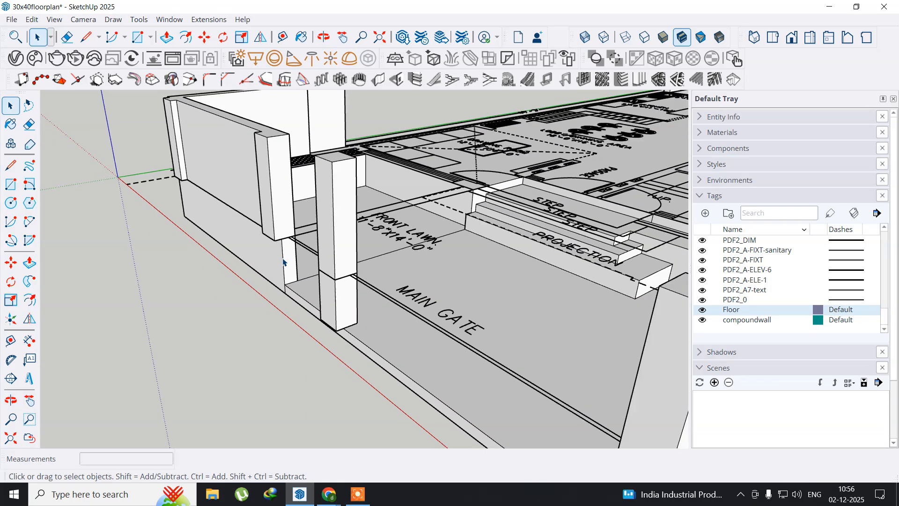
middle_drag(264, 312, 347, 309)
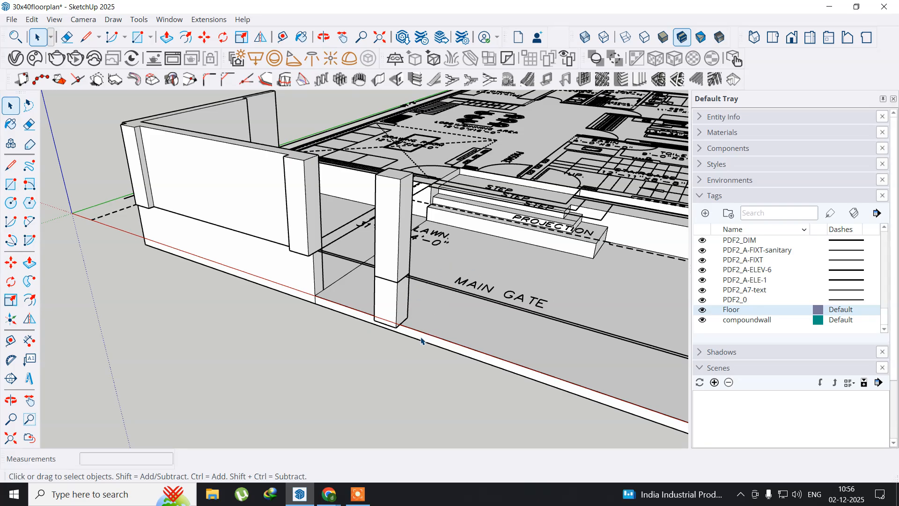
middle_drag(421, 341, 336, 315)
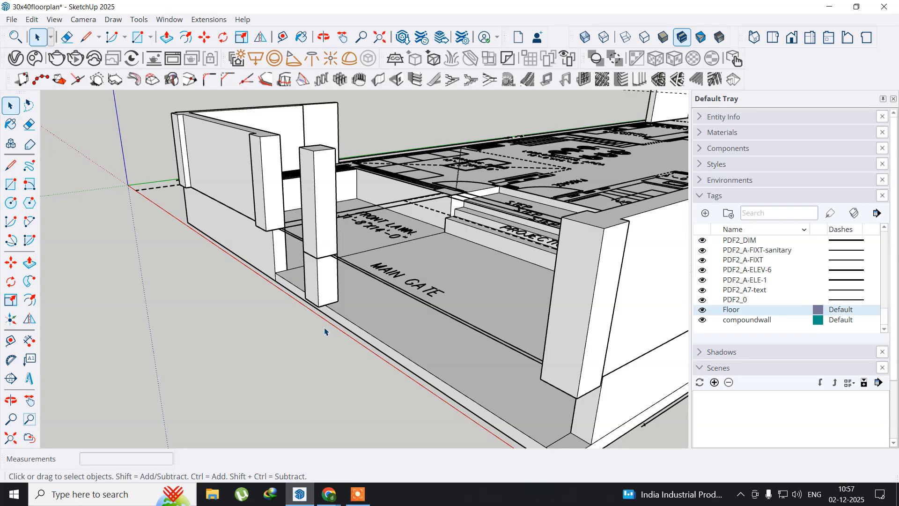
scroll(324, 332, up, 2)
middle_drag(297, 342, 342, 362)
scroll(342, 363, up, 1)
scroll(341, 363, down, 3)
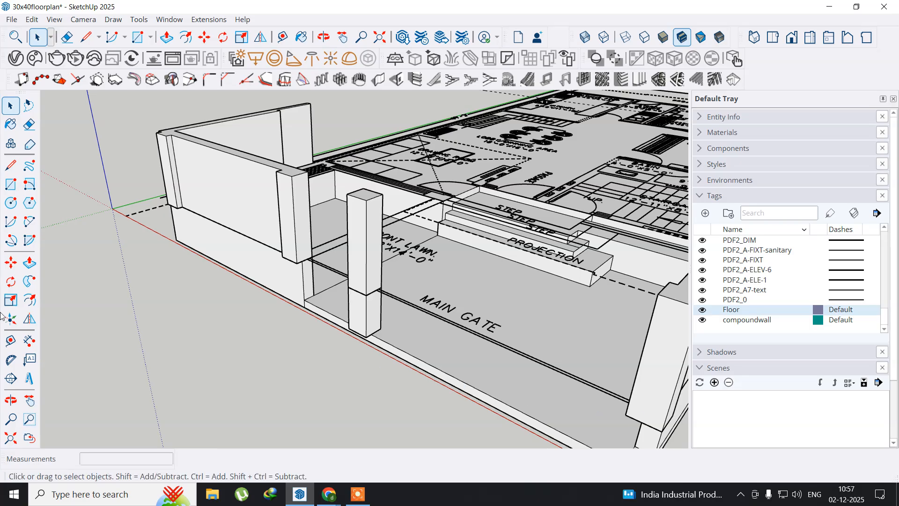
Inside the wall group, draw a line of about 9" across the underside of the opposite corner pillar, along the floor base wall's edge.
middle_drag(508, 349, 269, 237)
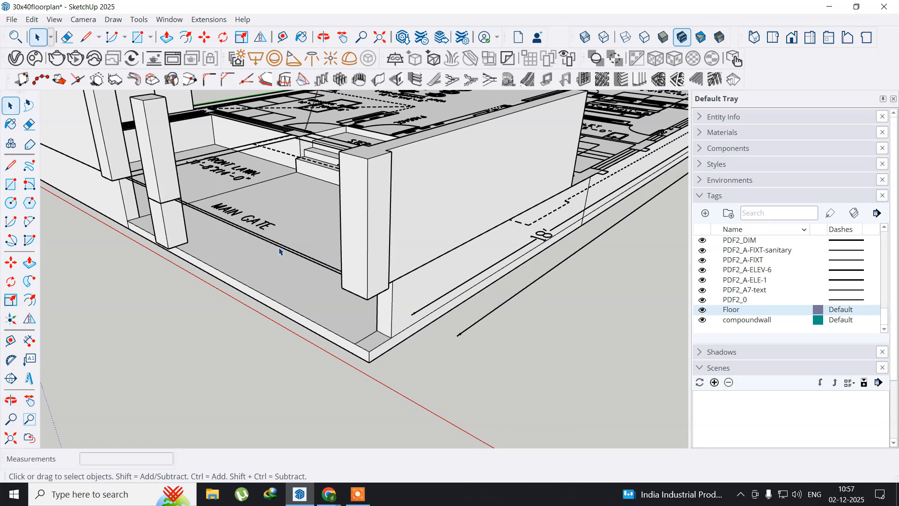
middle_drag(366, 327, 345, 190)
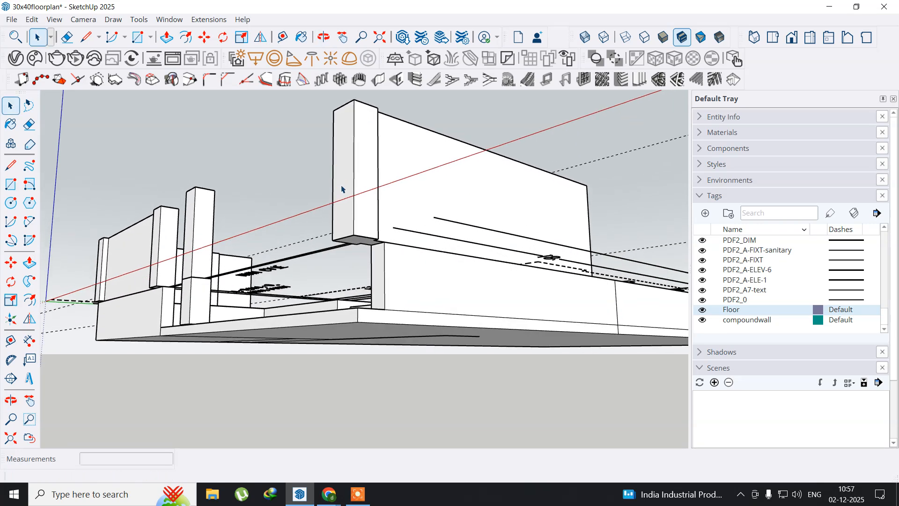
scroll(375, 255, up, 3)
scroll(375, 255, up, 2)
mouse_move(372, 257)
middle_down()
mouse_move(315, 301)
mouse_move(284, 345)
mouse_move(378, 160)
middle_up()
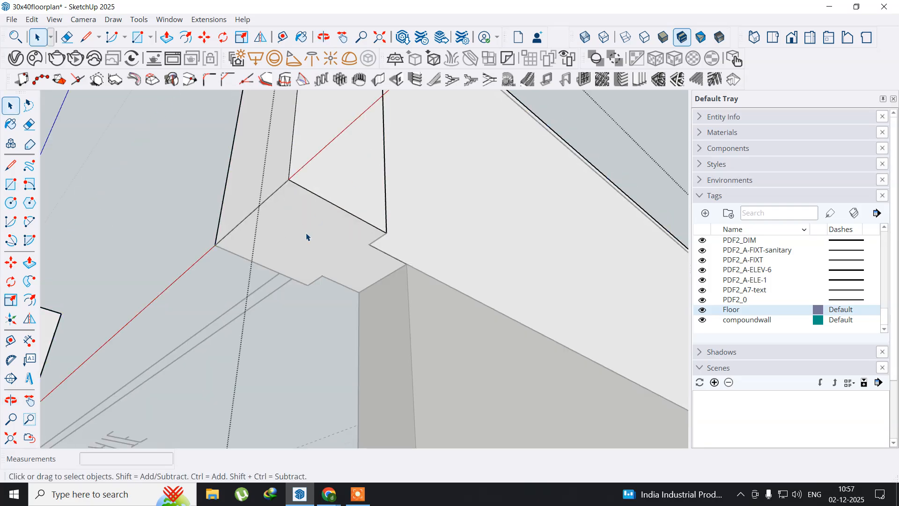
scroll(364, 261, up, 2)
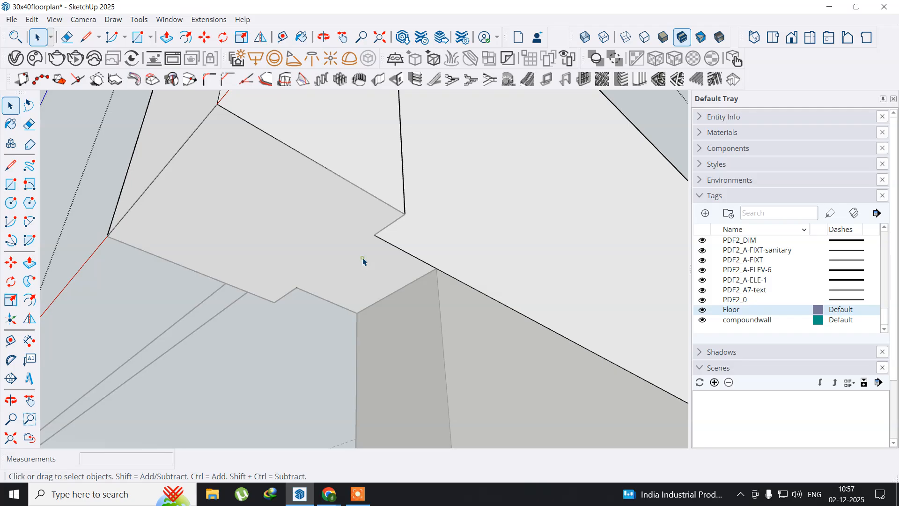
click(364, 261)
scroll(363, 261, up, 3)
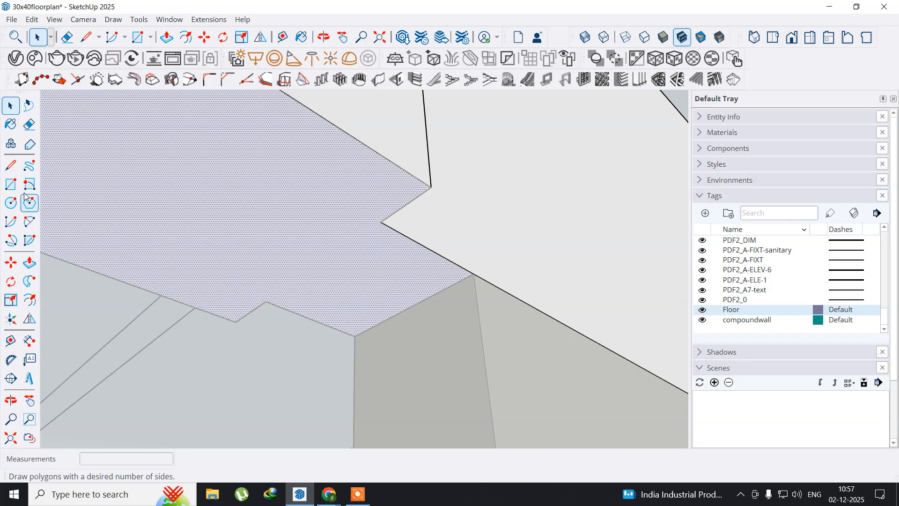
click(10, 165)
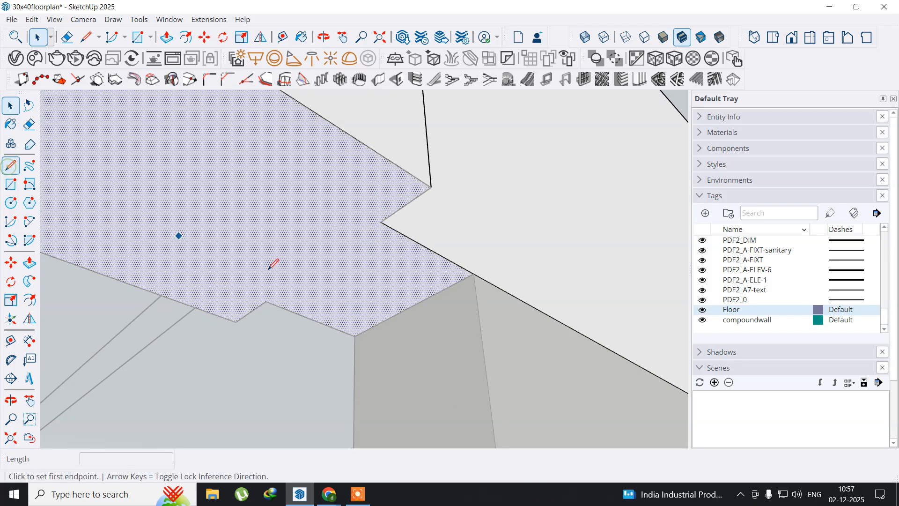
click(356, 334)
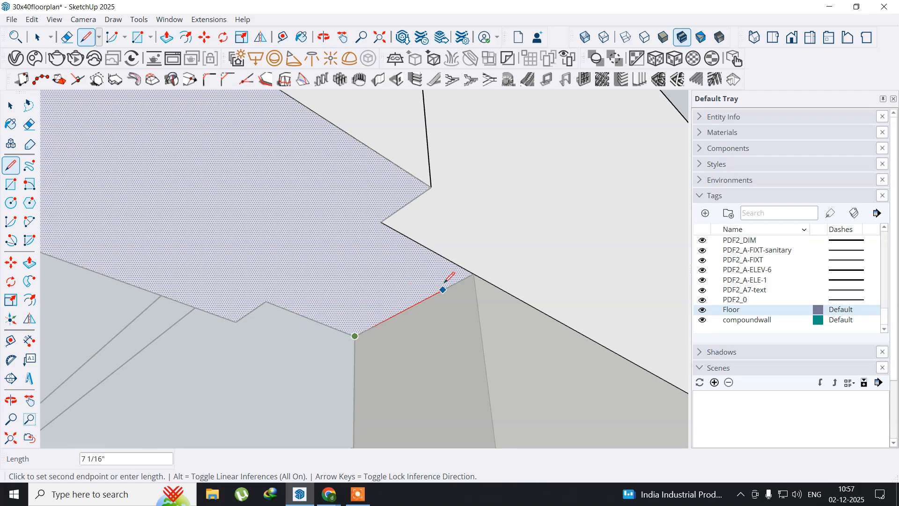
click(473, 274)
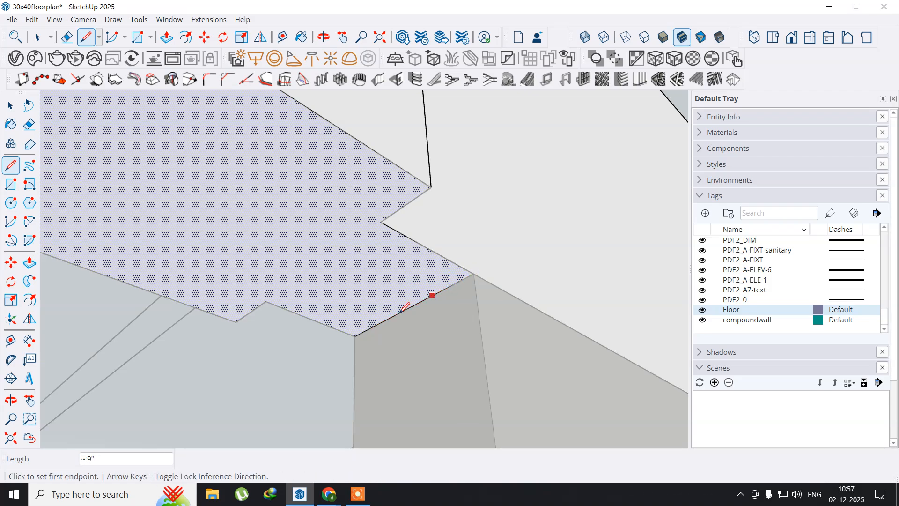
click(6, 107)
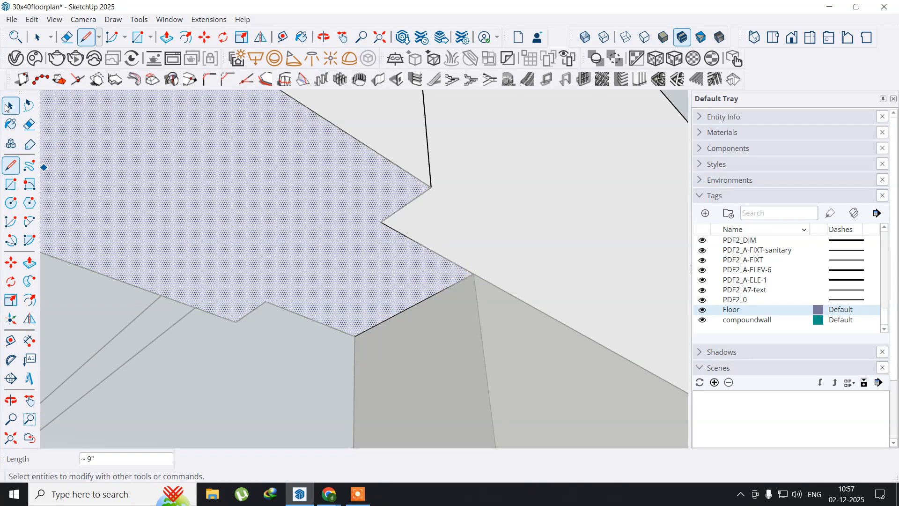
click(7, 107)
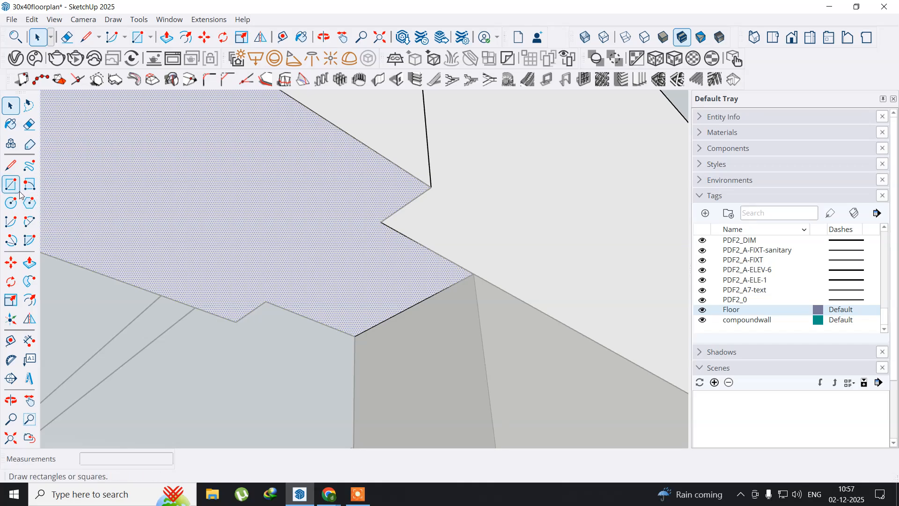
Push/Pull the corner gate pillar's bottom face down 2' 6" to the top edge of the floor base.
click(29, 262)
click(222, 234)
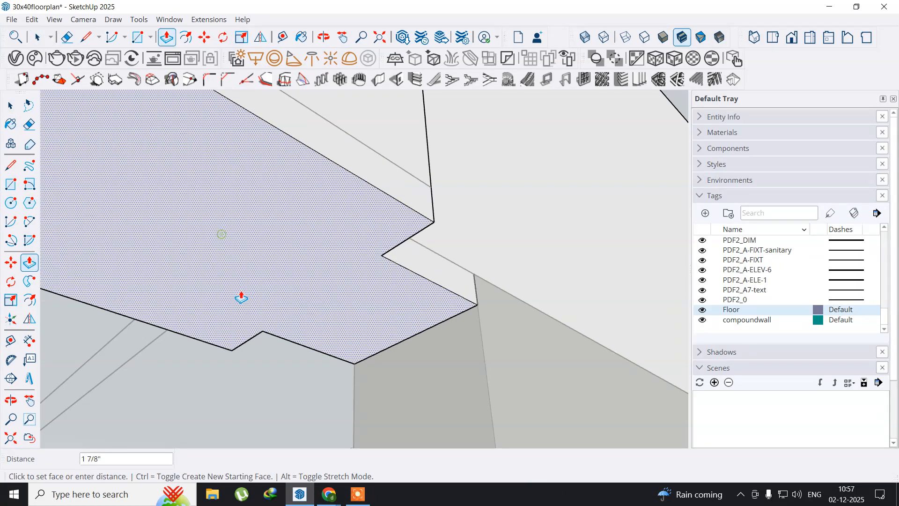
scroll(251, 318, down, 4)
middle_drag(252, 319, 306, 147)
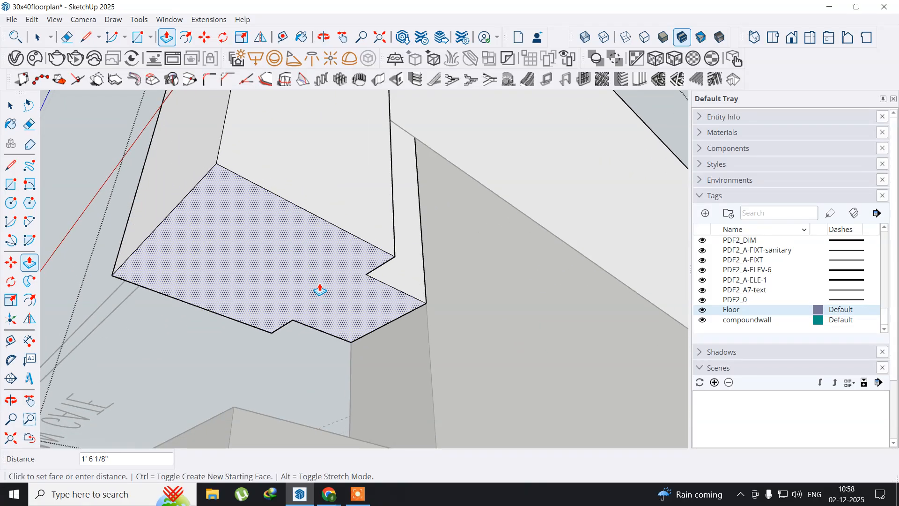
scroll(320, 290, down, 3)
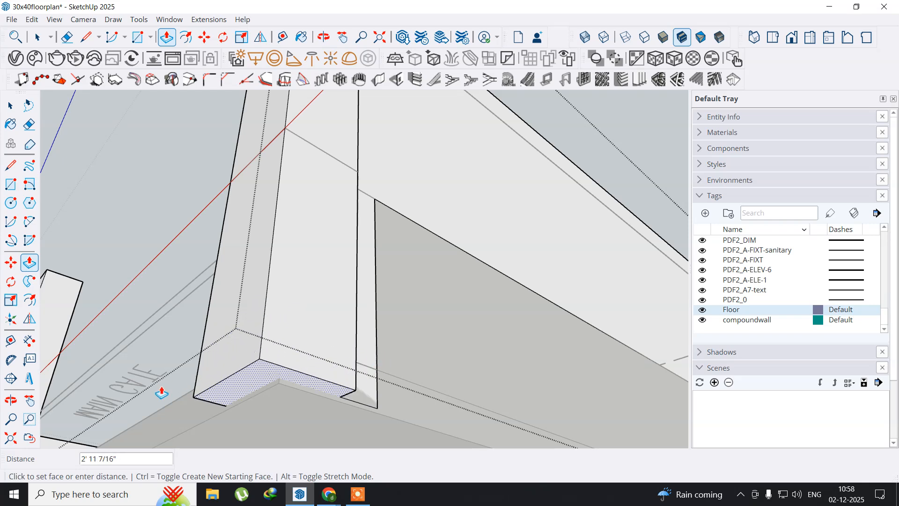
scroll(186, 387, down, 2)
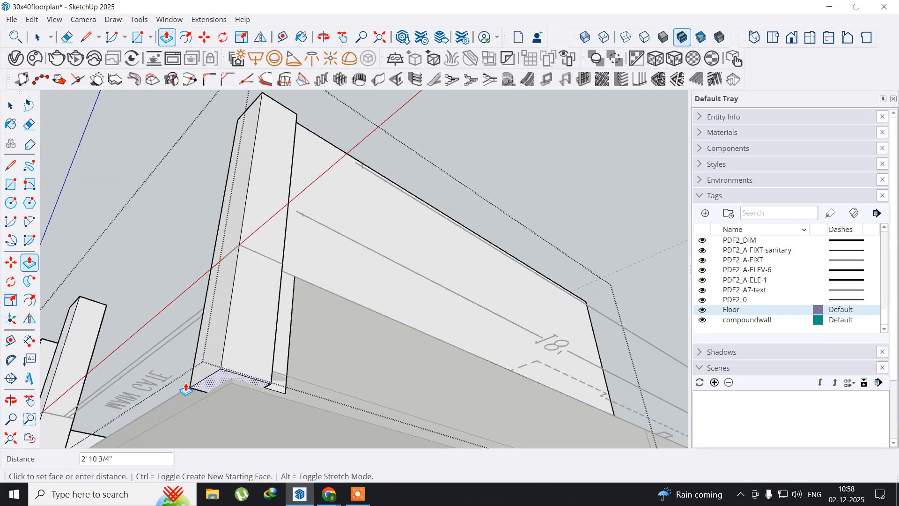
shift+middle_drag(194, 354, 194, 355)
middle_drag(197, 420, 249, 387)
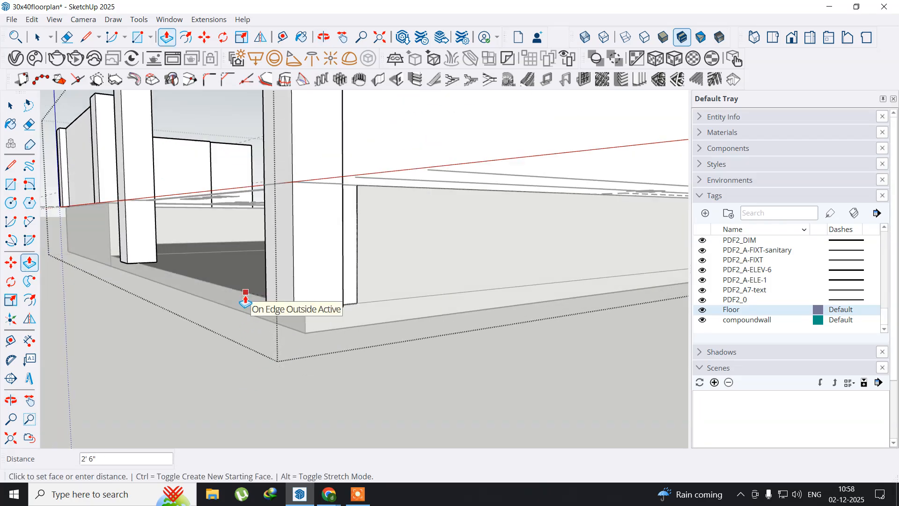
click(246, 302)
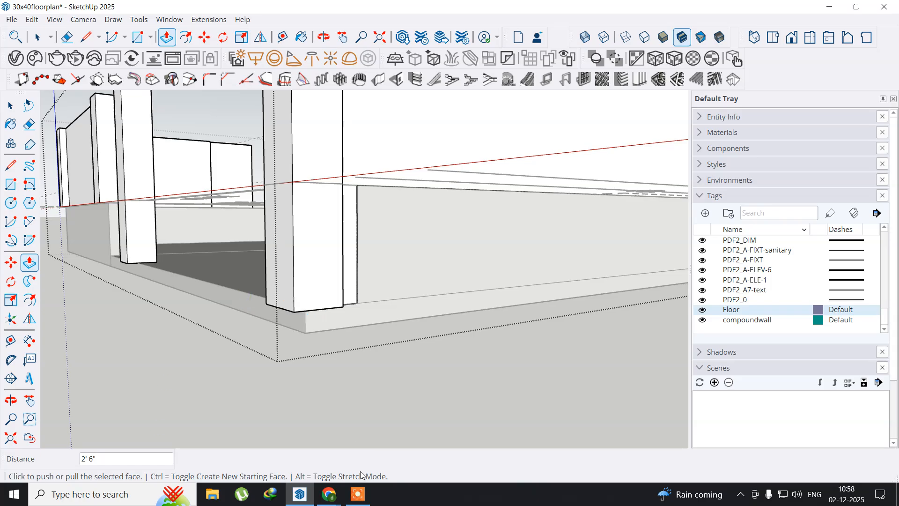
click(356, 493)
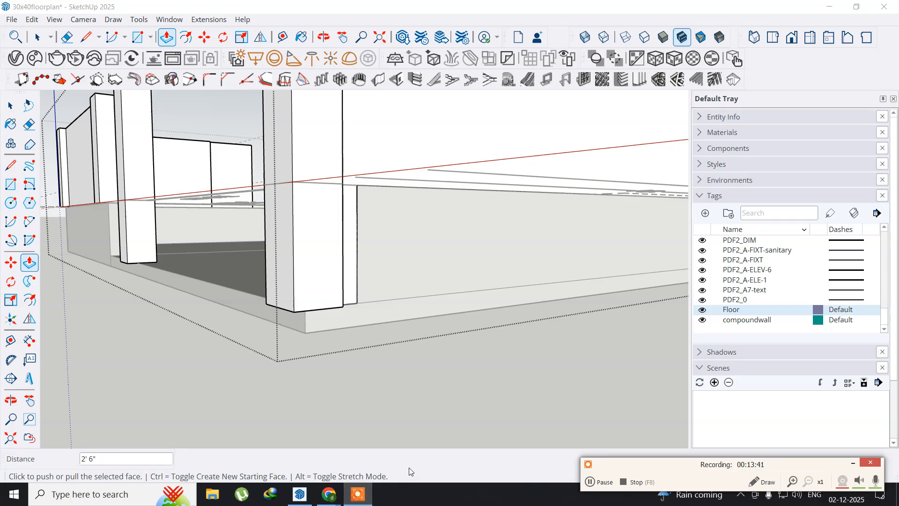
click(591, 481)
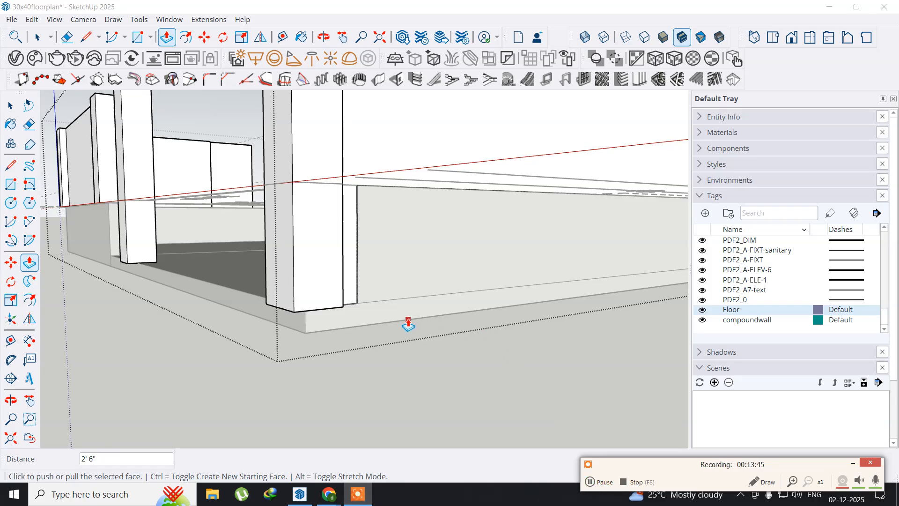
Leave the compound wall group and open the floor base group beneath the extended corner pillar for editing.
middle_drag(407, 323, 379, 213)
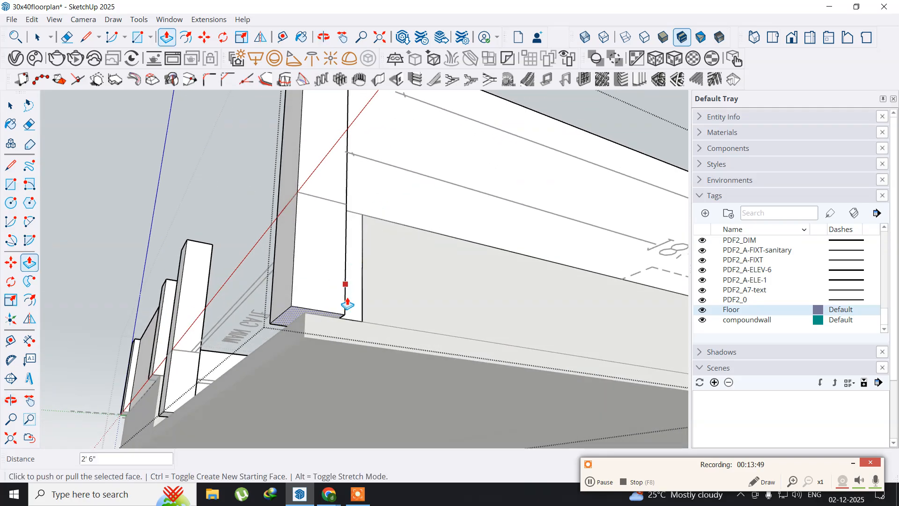
scroll(340, 346, up, 3)
middle_drag(334, 340, 347, 308)
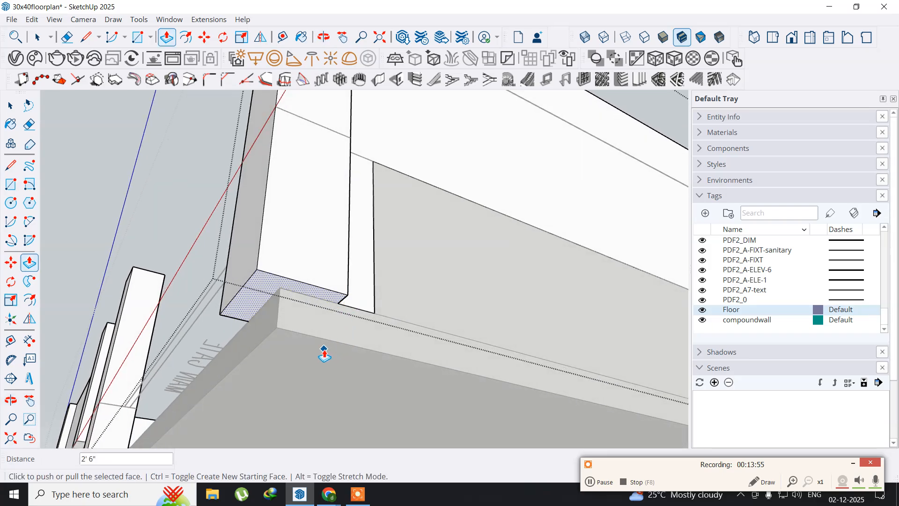
mouse_move(324, 338)
middle_down()
mouse_move(303, 371)
mouse_move(287, 309)
mouse_move(301, 345)
middle_up()
click(7, 107)
click(96, 153)
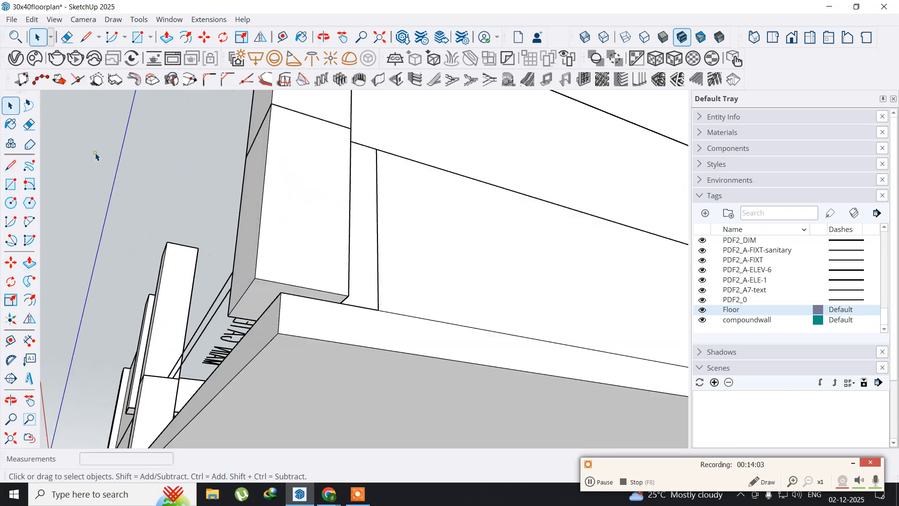
click(361, 335)
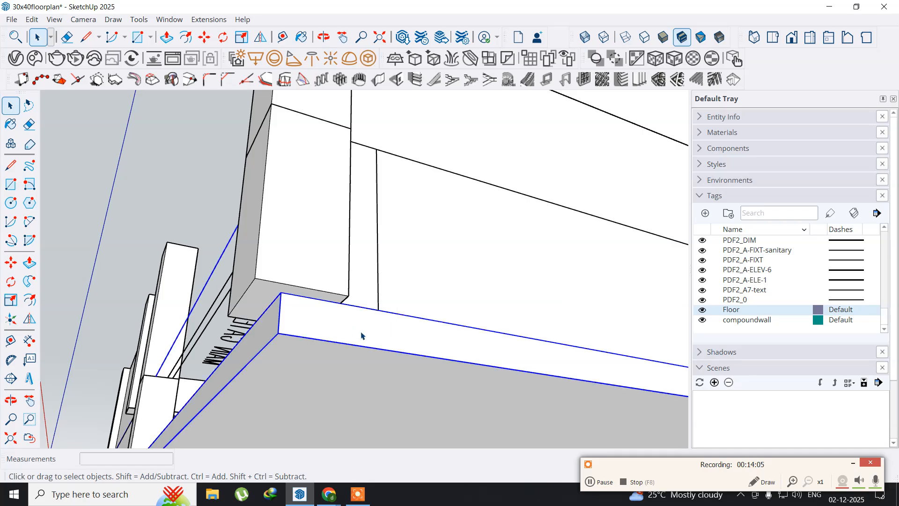
middle_drag(325, 335, 389, 297)
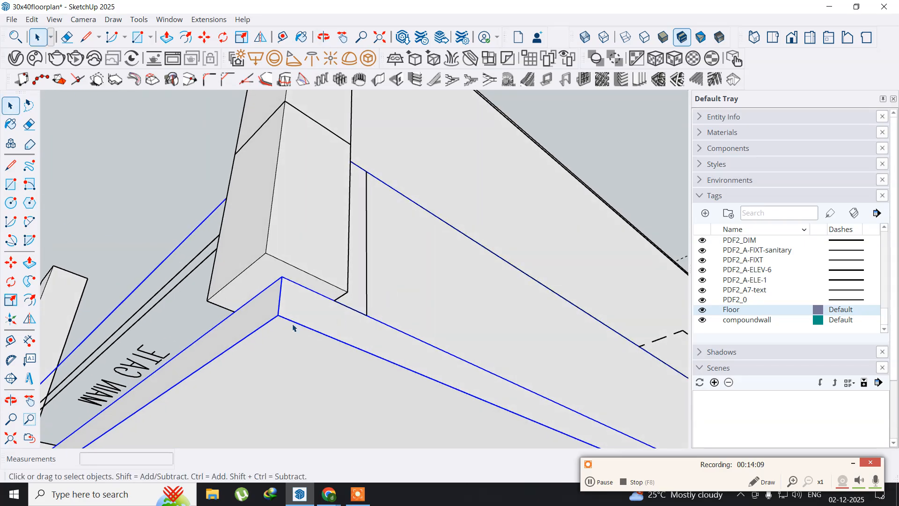
double_click(311, 321)
click(311, 321)
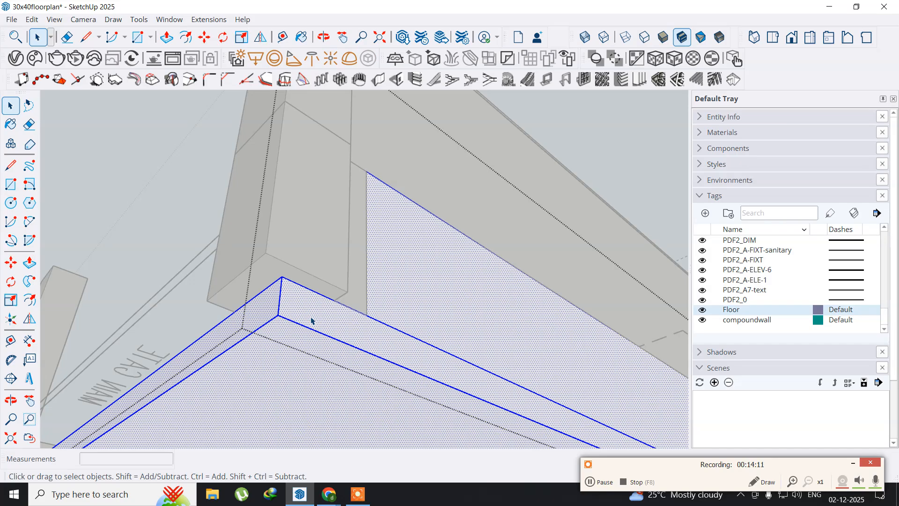
Push/Pull the floor base's thin face along the 18' side outward about 2 15/16" to align with the corner pillar's outer side.
click(167, 242)
click(340, 328)
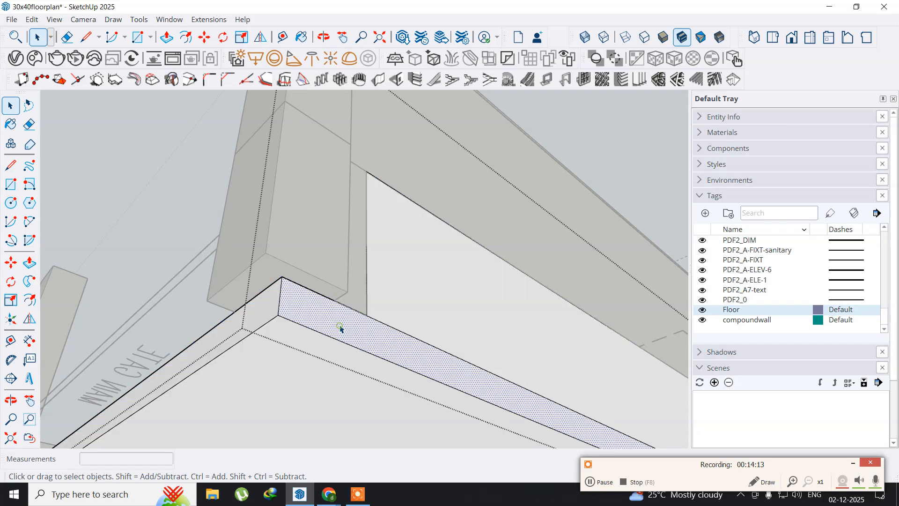
scroll(329, 321, up, 4)
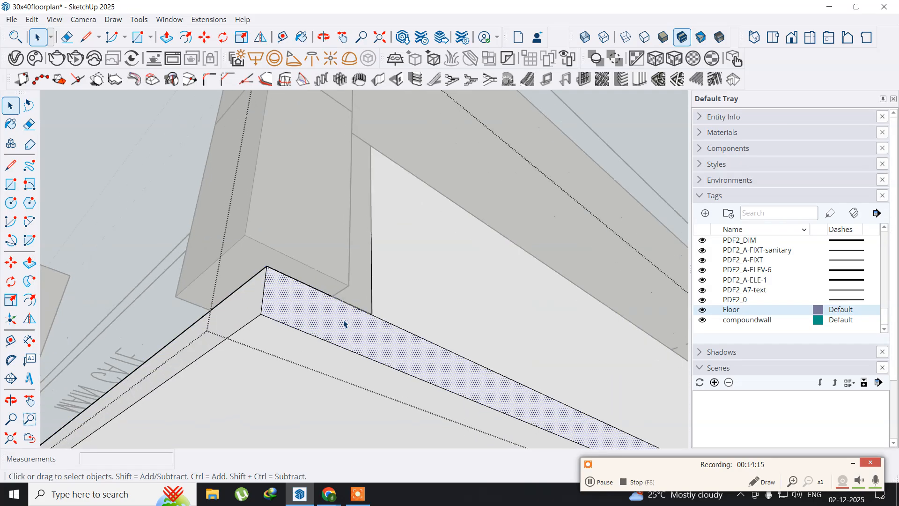
click(29, 262)
click(253, 283)
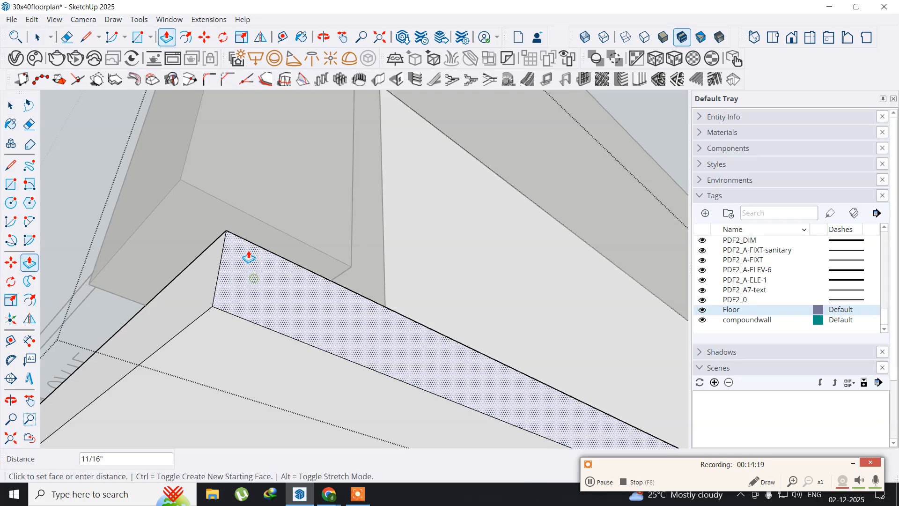
click(225, 222)
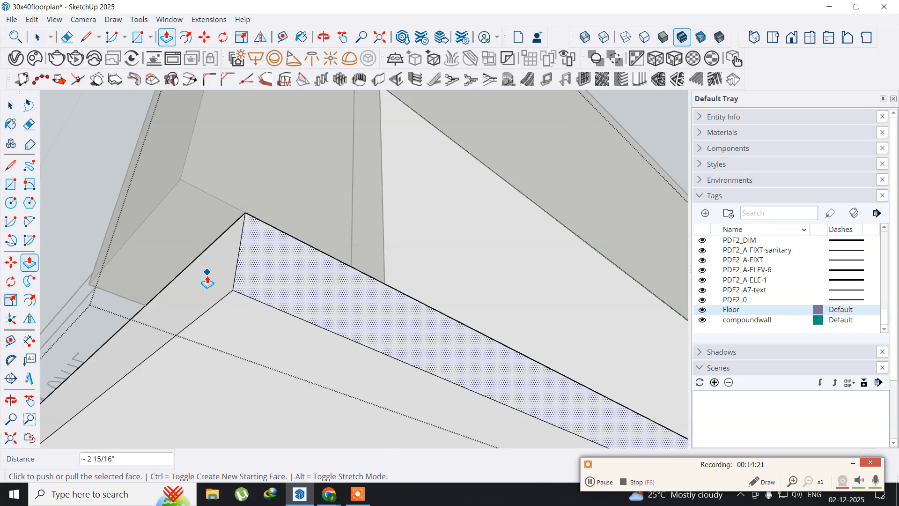
key(a)
key(b)
key(space)
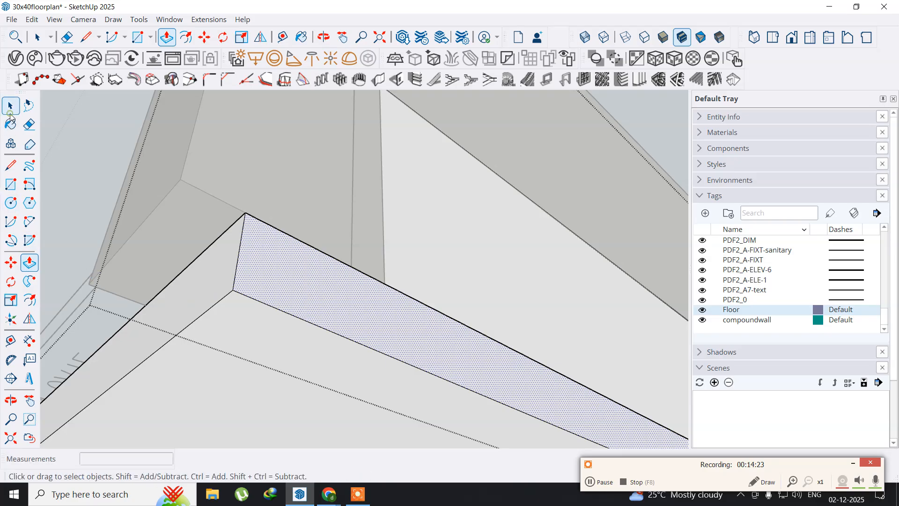
Push/Pull the floor base's thin front face along the main gate outward about 4 9/16" to the corner pillar's outer endpoint.
click(204, 296)
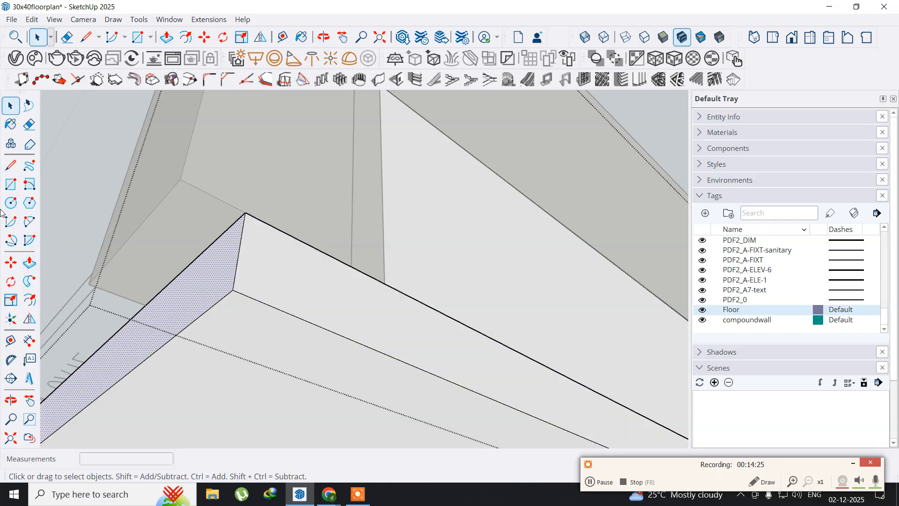
click(29, 263)
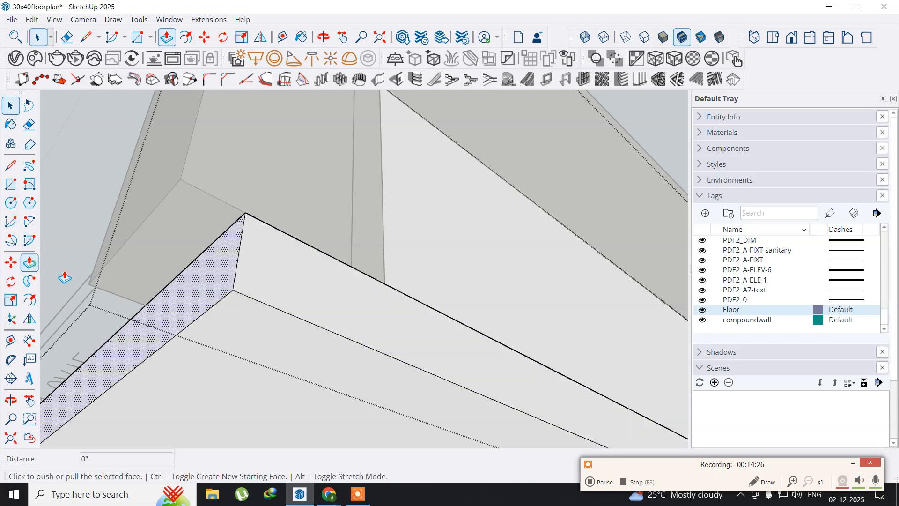
click(188, 296)
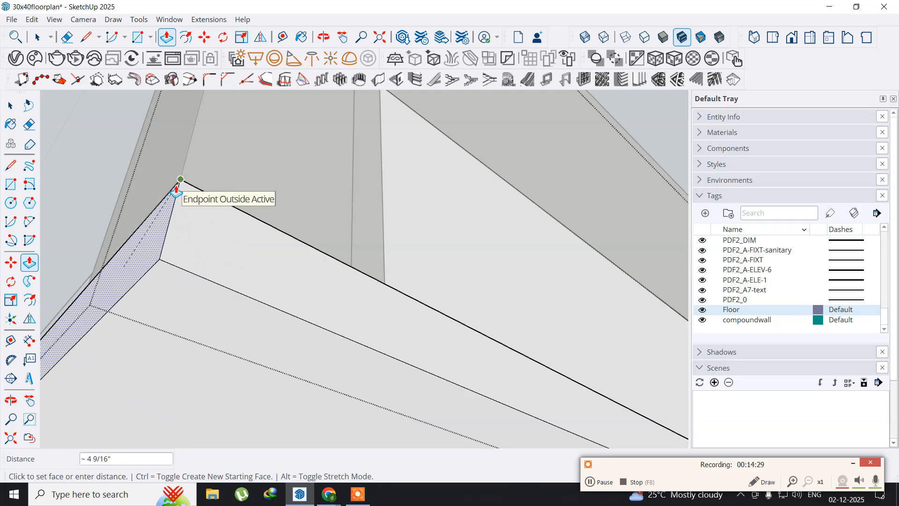
click(176, 190)
click(18, 108)
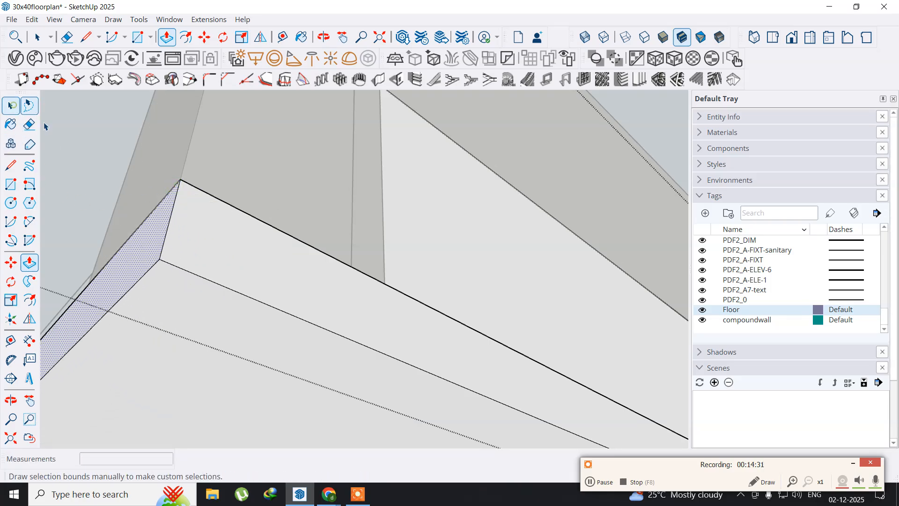
Examine the widened floor base around the corner pillar, along the side wall and across the main gate front.
scroll(163, 244, down, 5)
middle_drag(165, 181, 119, 371)
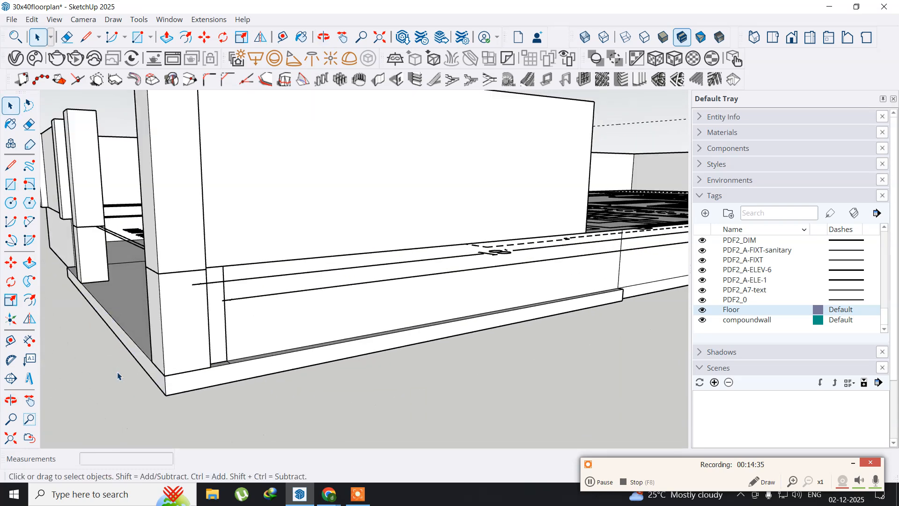
middle_drag(187, 295, 221, 417)
scroll(374, 354, down, 4)
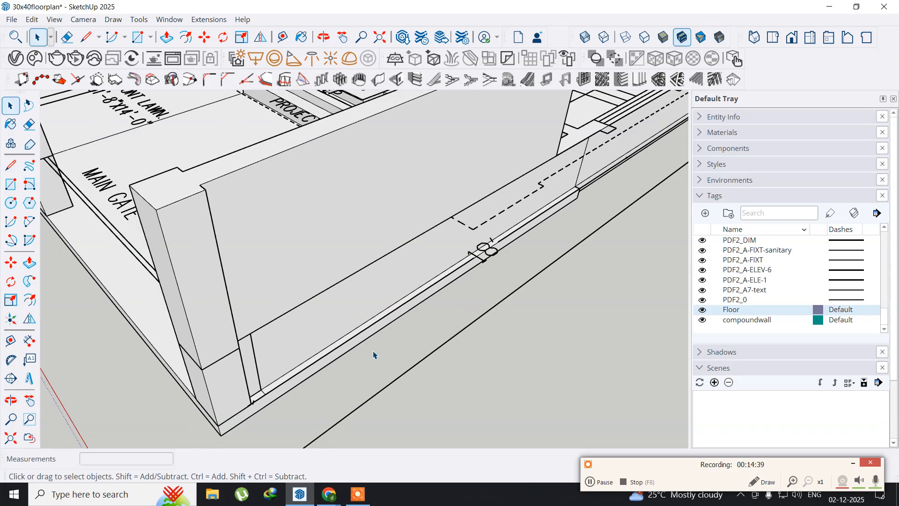
middle_drag(169, 351, 272, 351)
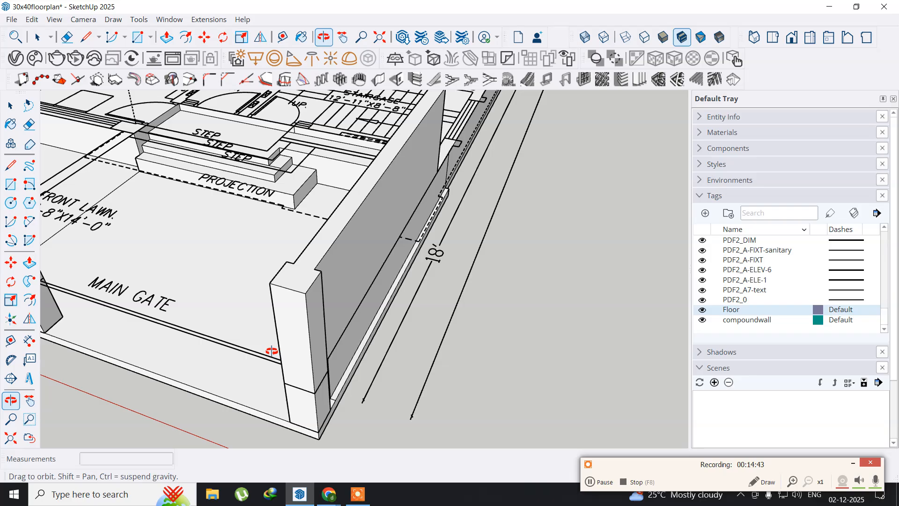
shift+middle_drag(113, 394, 176, 293)
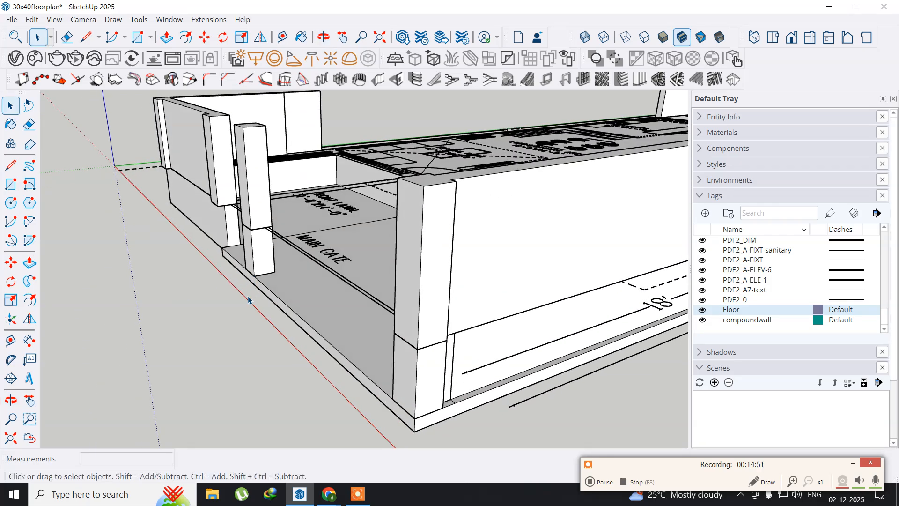
middle_drag(225, 292, 570, 277)
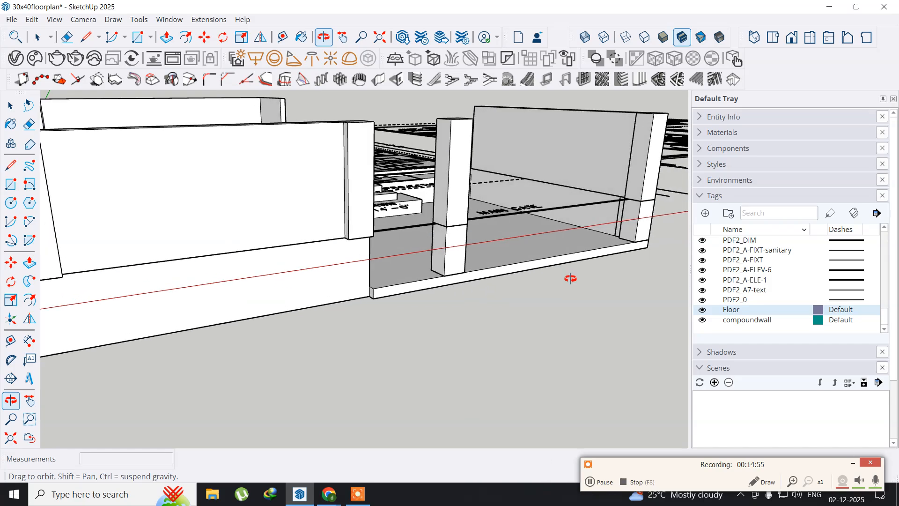
Open the floor base group for editing at the small end face of its front strip beside the wall next to the main gate.
scroll(358, 314, up, 5)
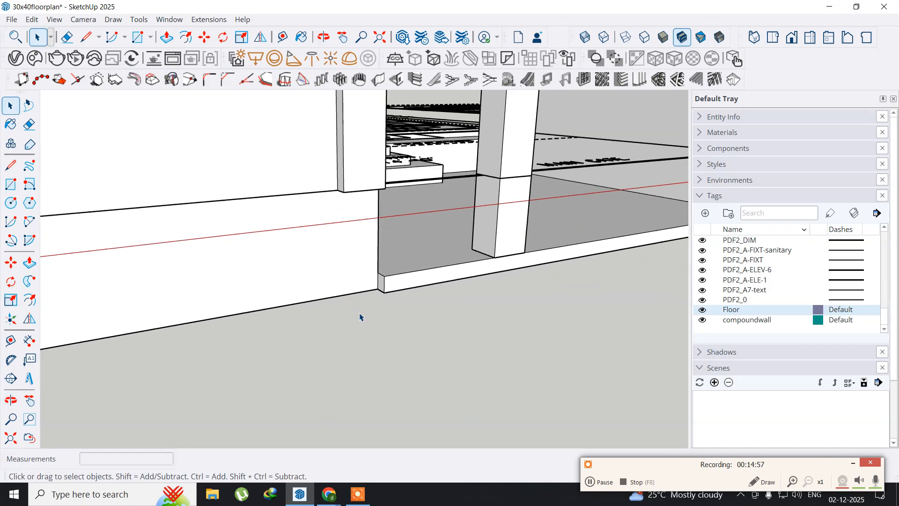
middle_drag(313, 346, 412, 327)
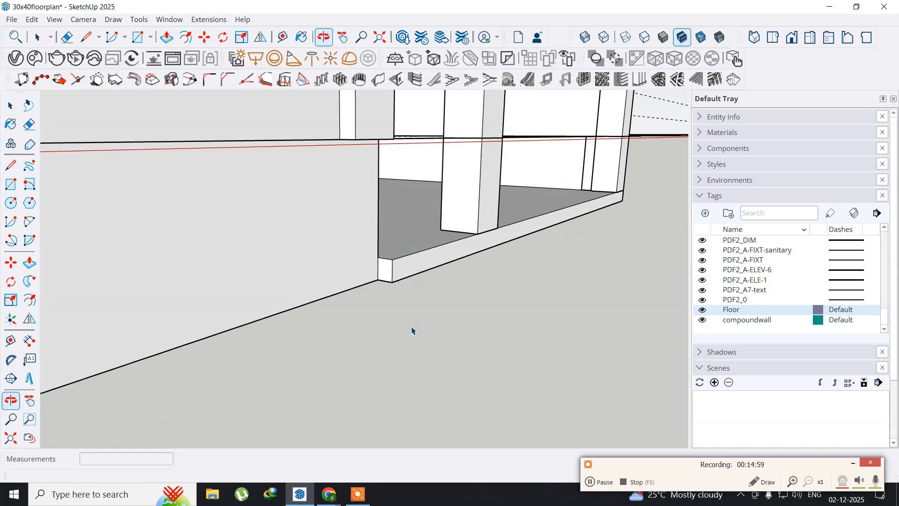
scroll(391, 298, up, 3)
scroll(391, 301, down, 2)
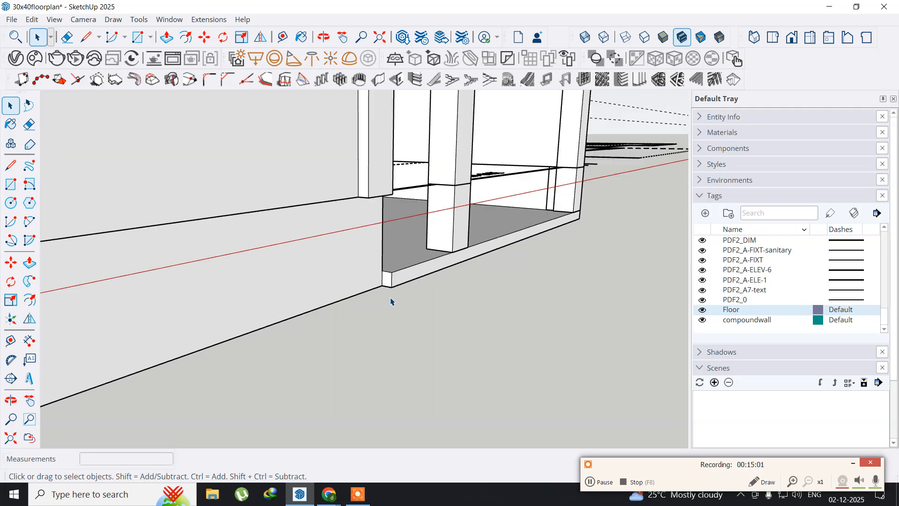
middle_drag(389, 307, 403, 316)
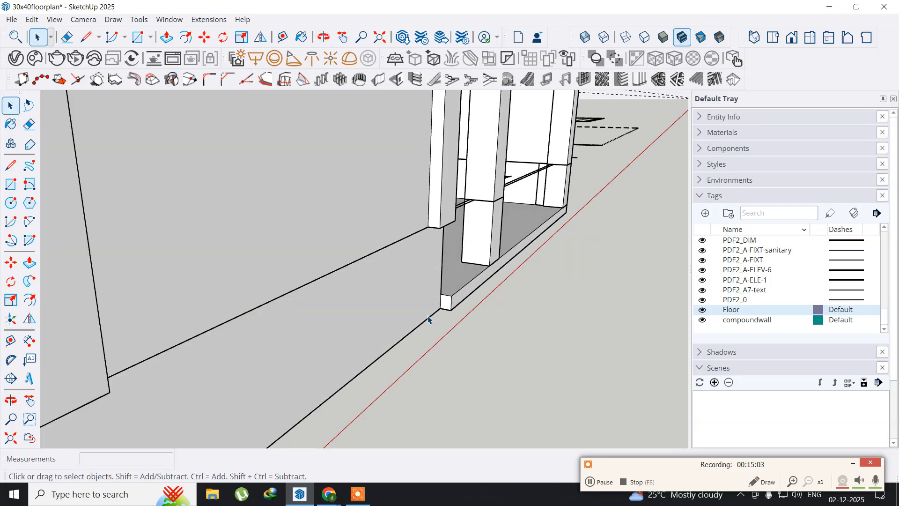
scroll(428, 319, up, 2)
scroll(428, 319, up, 2)
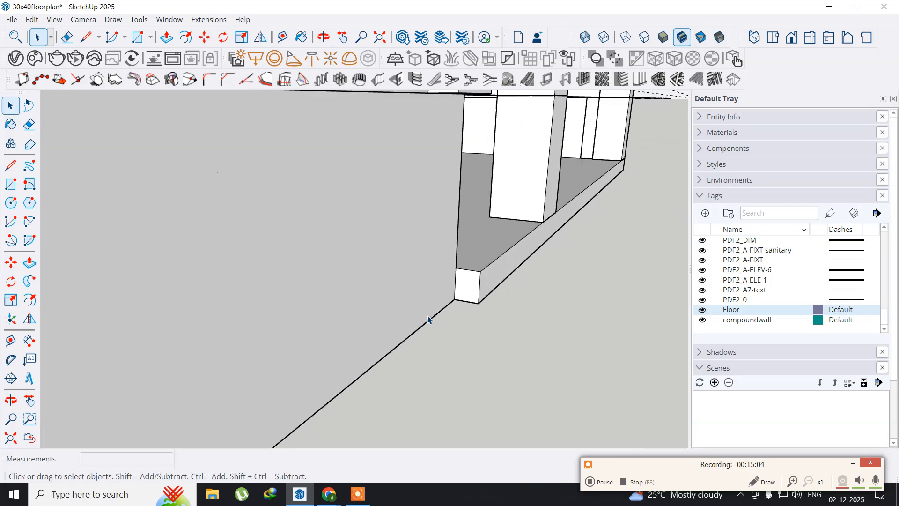
triple_click(473, 279)
key(ctrl+t)
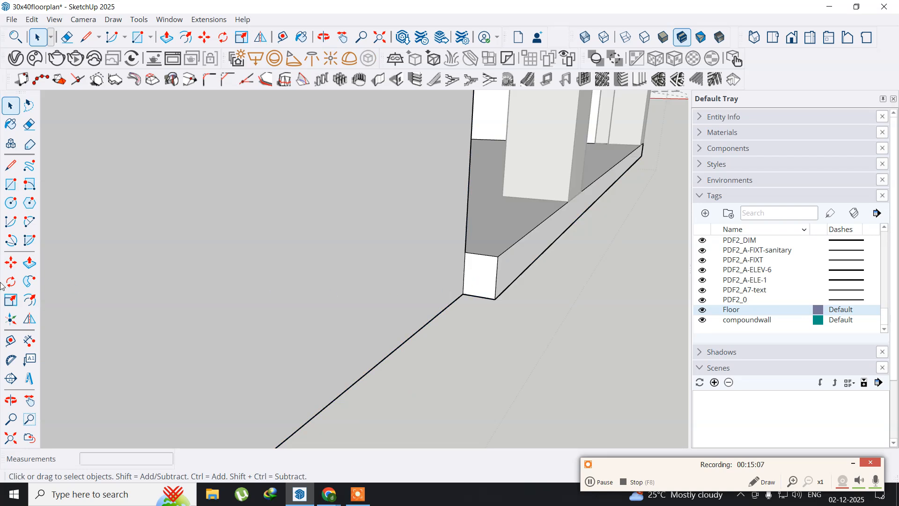
Draw a 6" vertical line along the inner edge of the front strip's end face to separate it from the wall-side face.
click(11, 166)
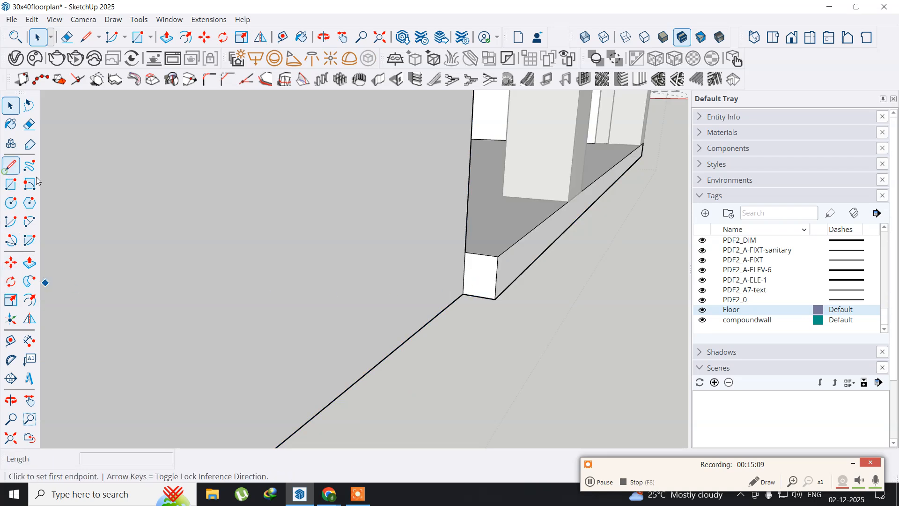
click(466, 251)
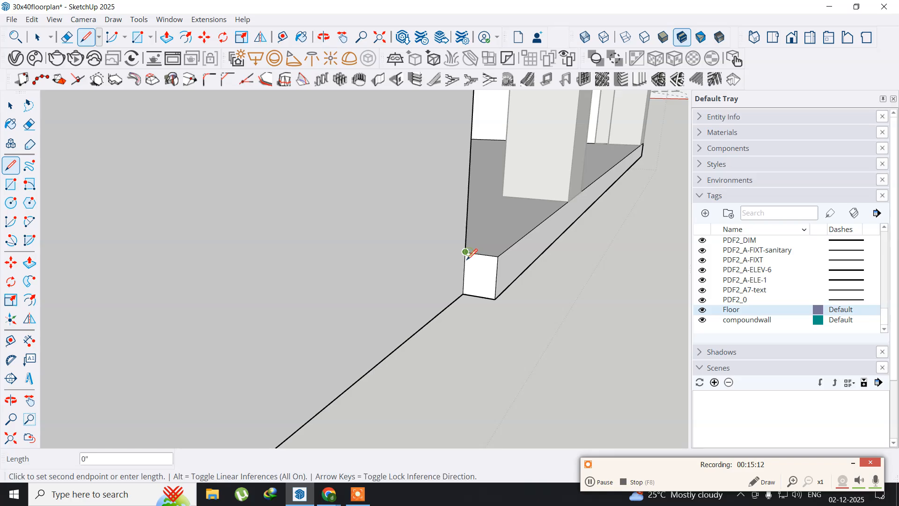
click(469, 291)
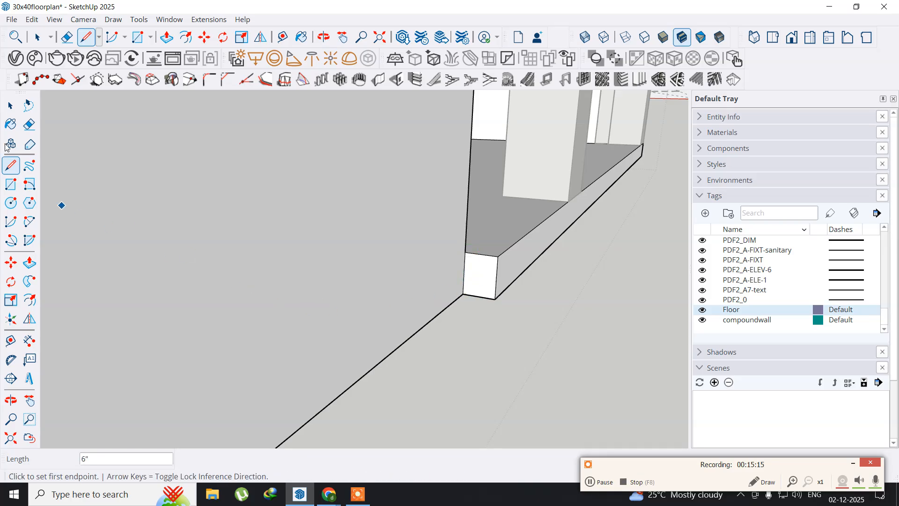
click(10, 105)
Push/Pull the front strip's end face 14' 1 5/8" along the wall to the floor base's far corner.
click(29, 263)
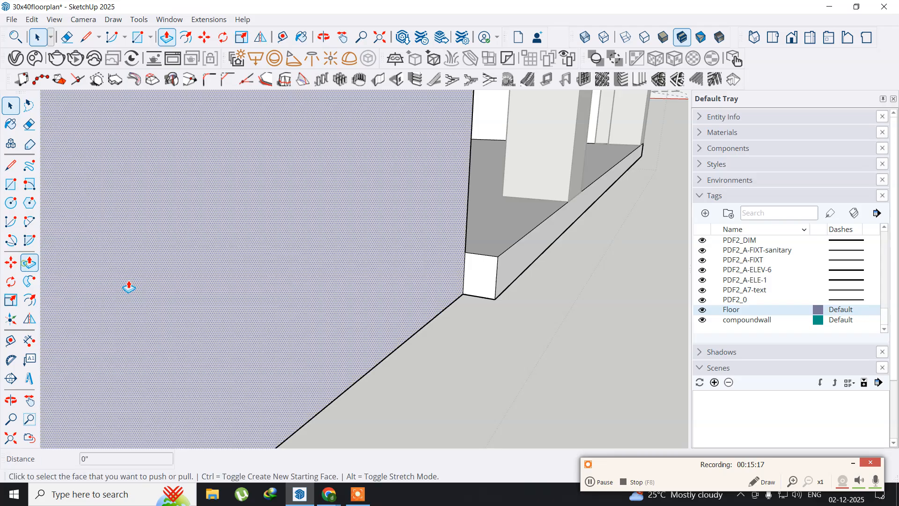
click(474, 279)
scroll(361, 352, down, 10)
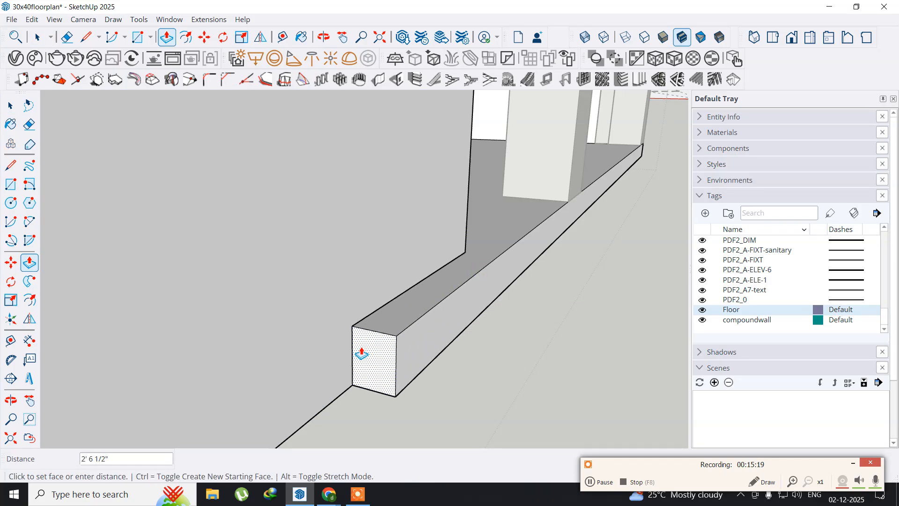
middle_drag(311, 396, 375, 291)
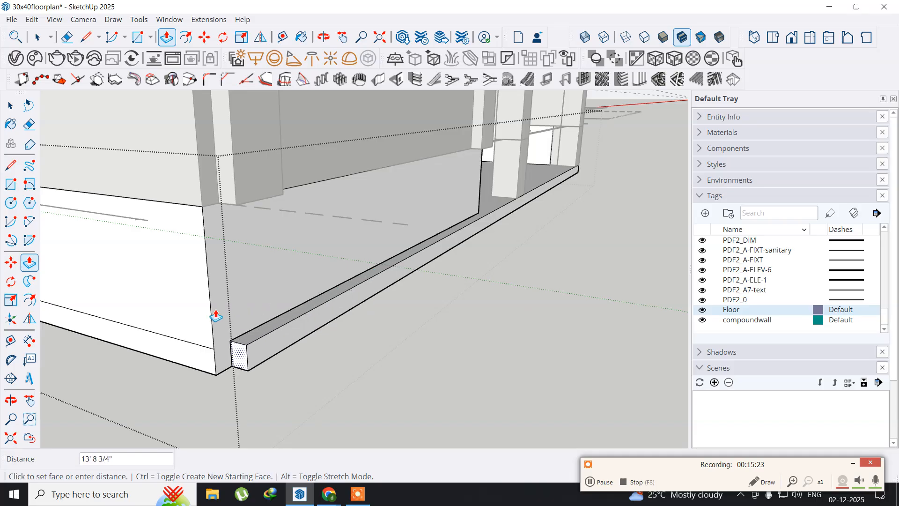
click(212, 333)
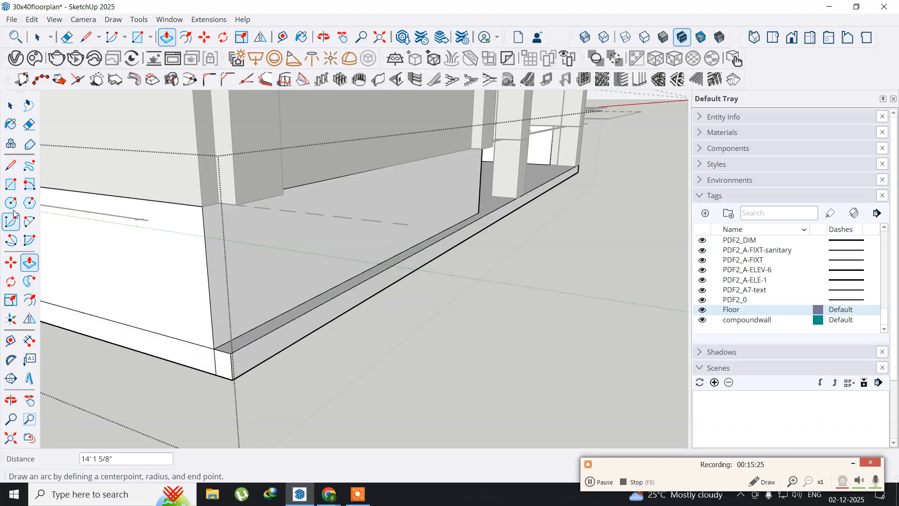
click(11, 105)
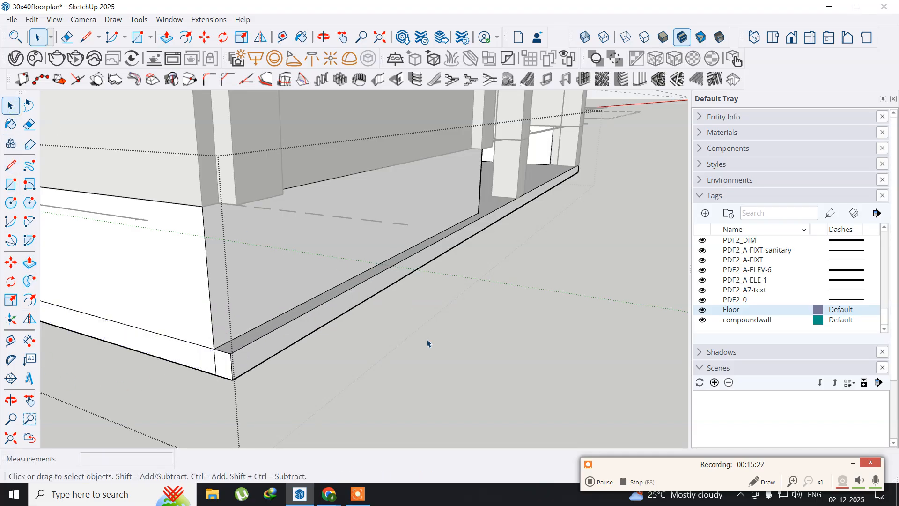
Leave the floor base group and open the compound wall group at the far corner pillar's underside for editing.
middle_drag(457, 327, 389, 265)
middle_drag(296, 325, 293, 298)
scroll(294, 298, up, 5)
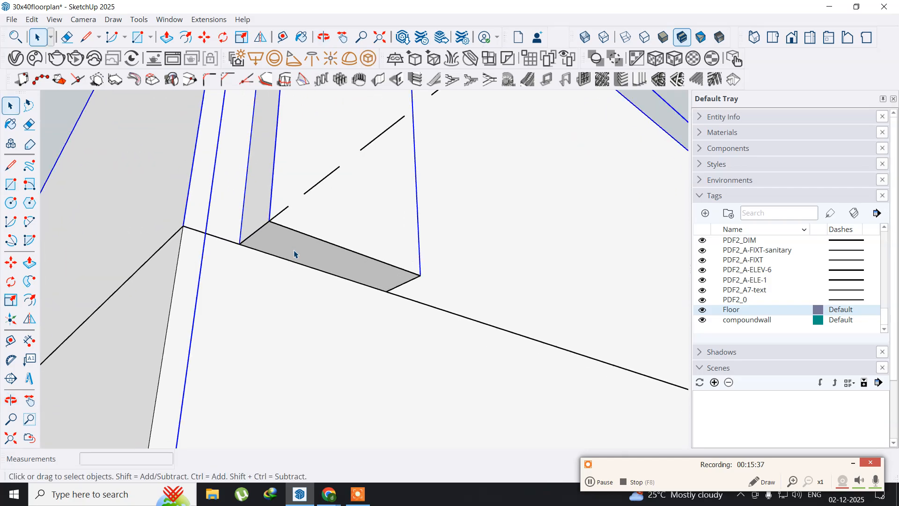
double_click(294, 254)
middle_drag(270, 333, 279, 299)
shift+middle_drag(310, 338, 237, 275)
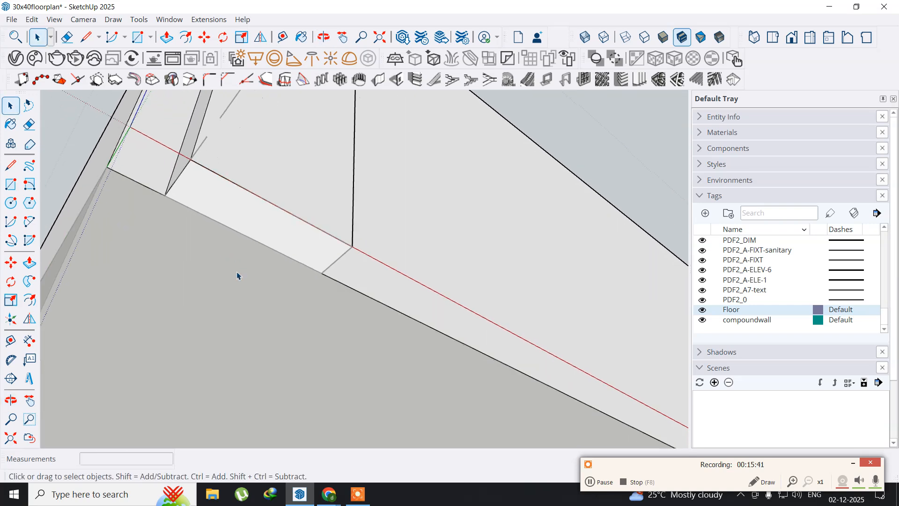
Draw a line about 1' 3" long along the outer bottom edge of the far corner pillar to bound its underside.
scroll(240, 270, up, 3)
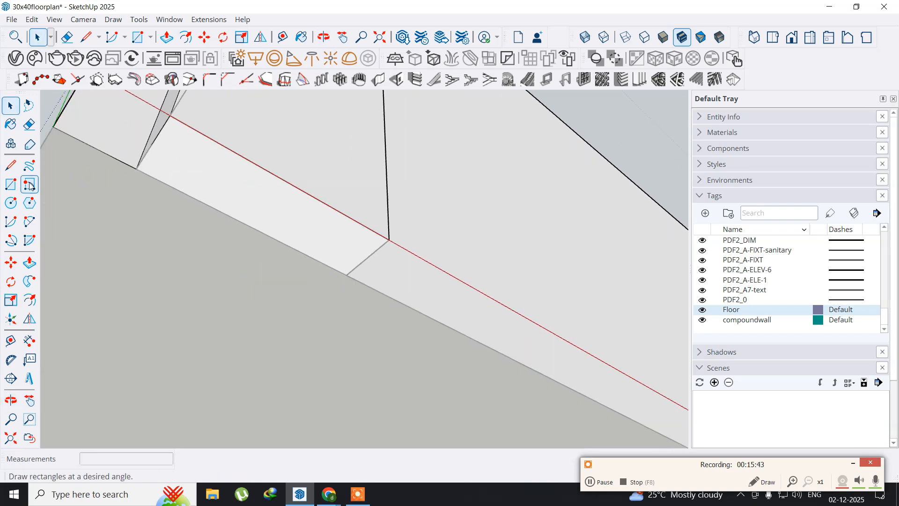
click(10, 164)
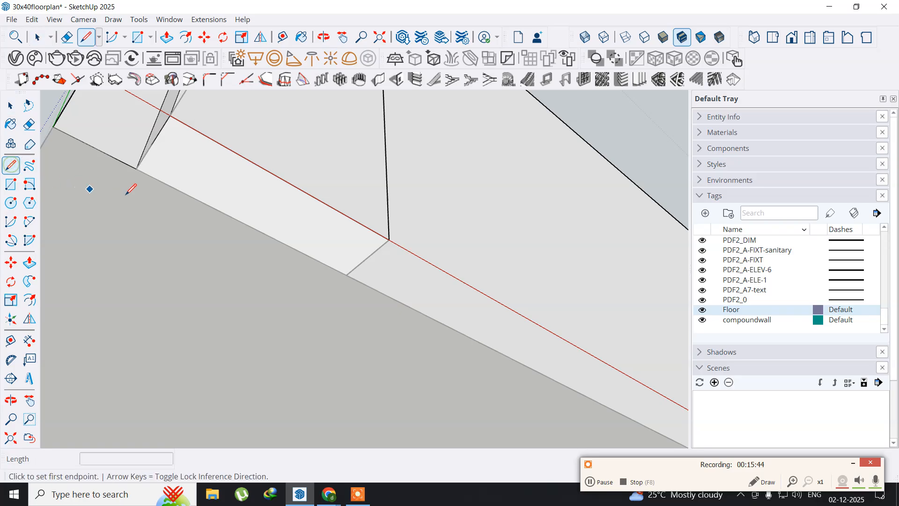
click(136, 168)
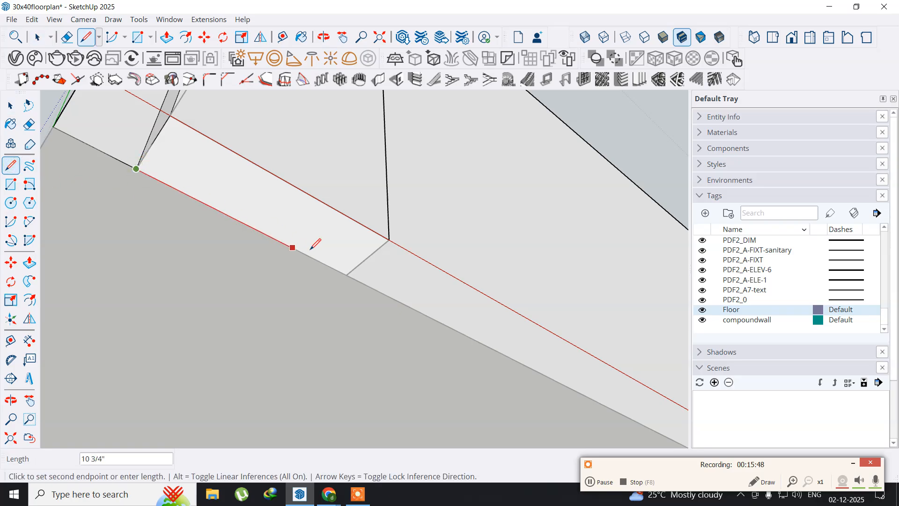
click(347, 274)
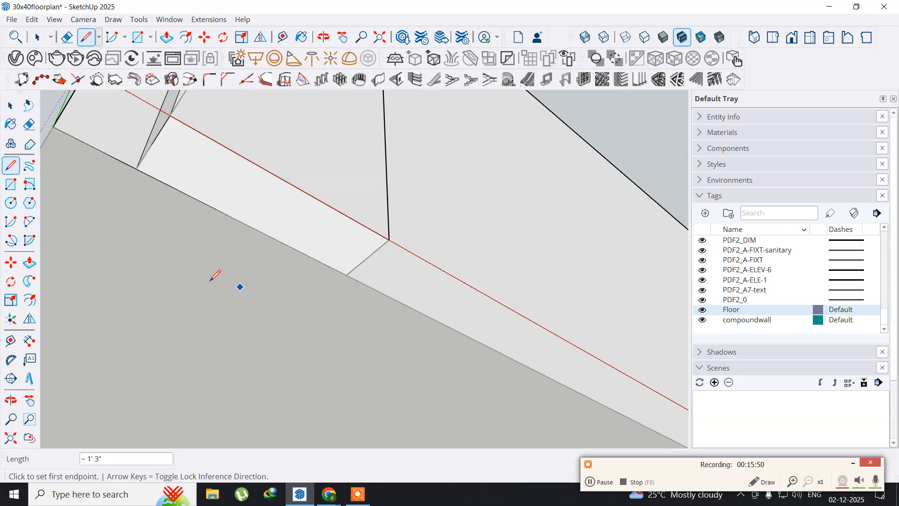
click(11, 105)
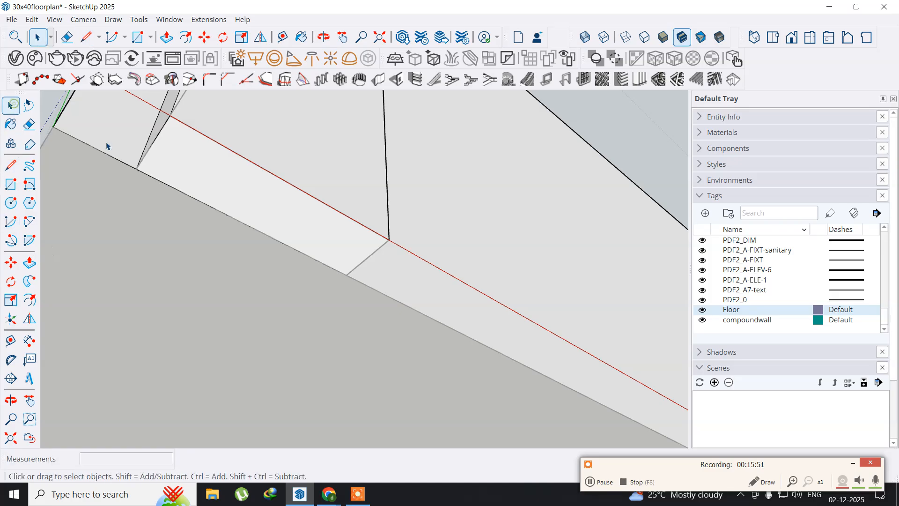
Push/Pull the far corner pillar's bottom face down 2' 6" to the floor base.
click(210, 180)
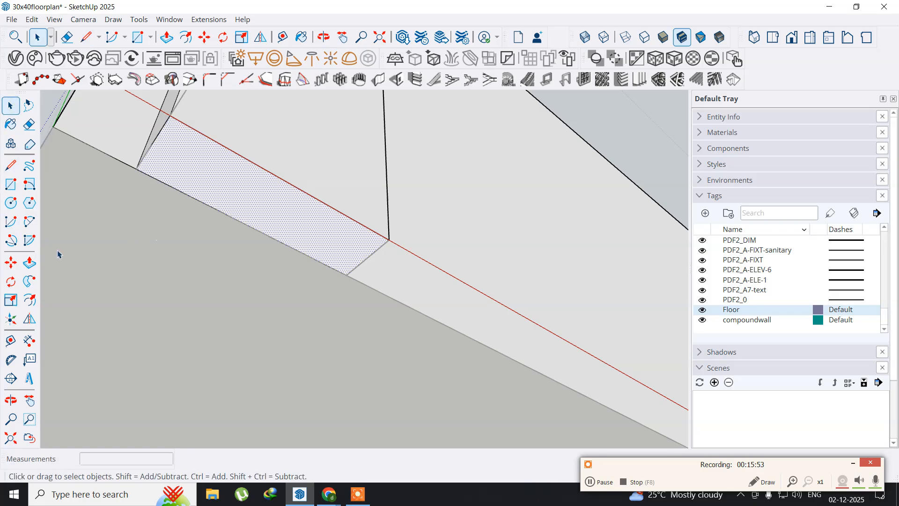
click(29, 263)
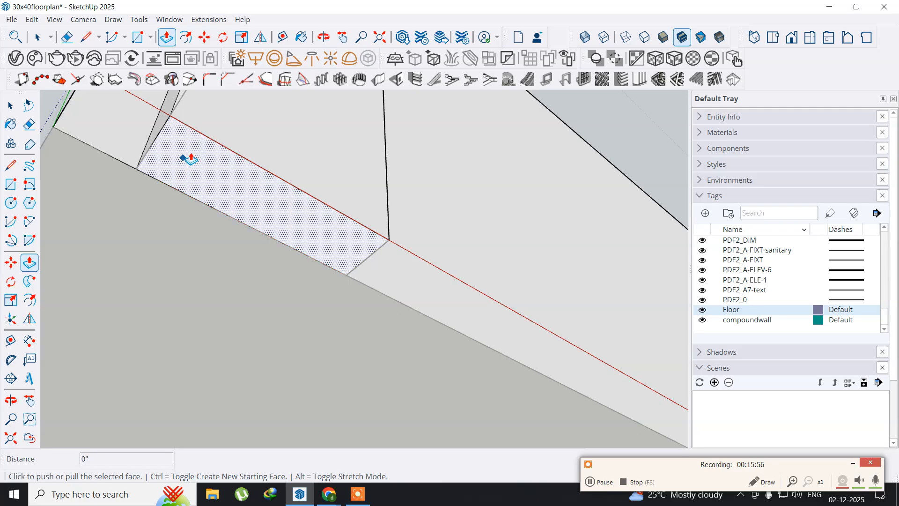
scroll(181, 287, down, 4)
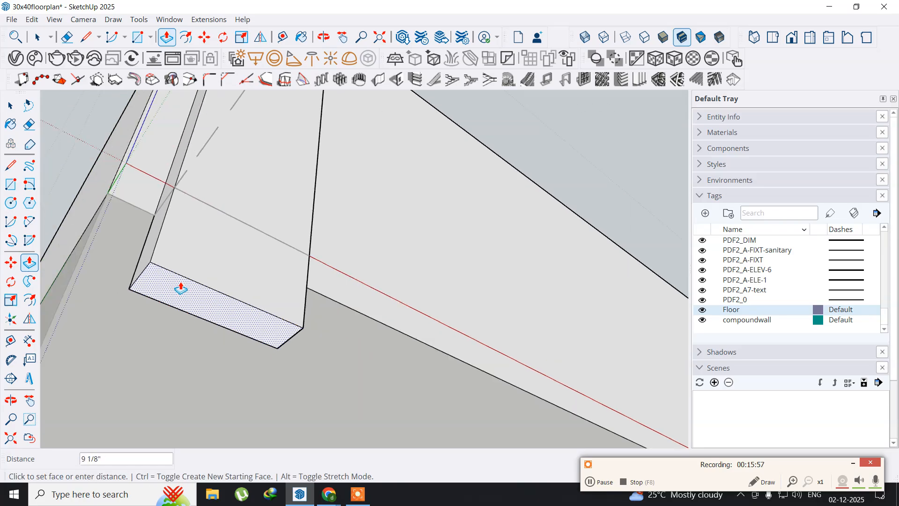
middle_drag(181, 287, 261, 149)
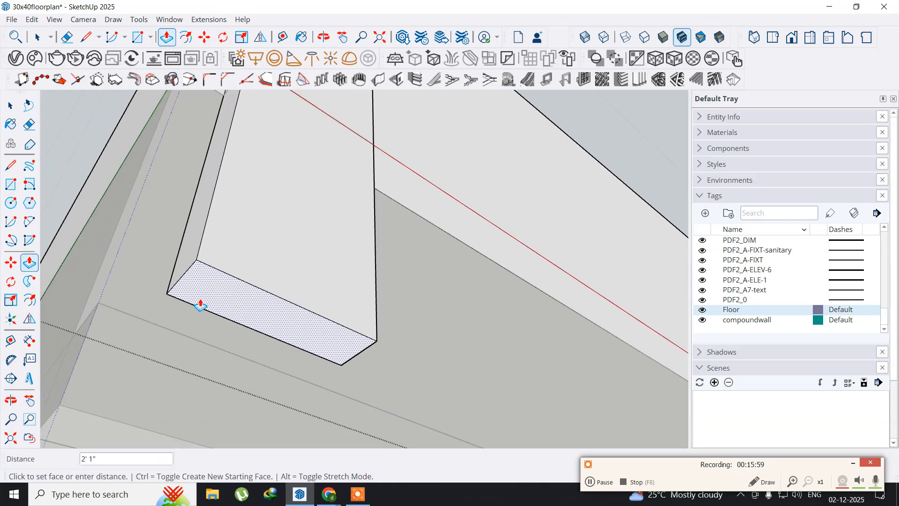
click(151, 328)
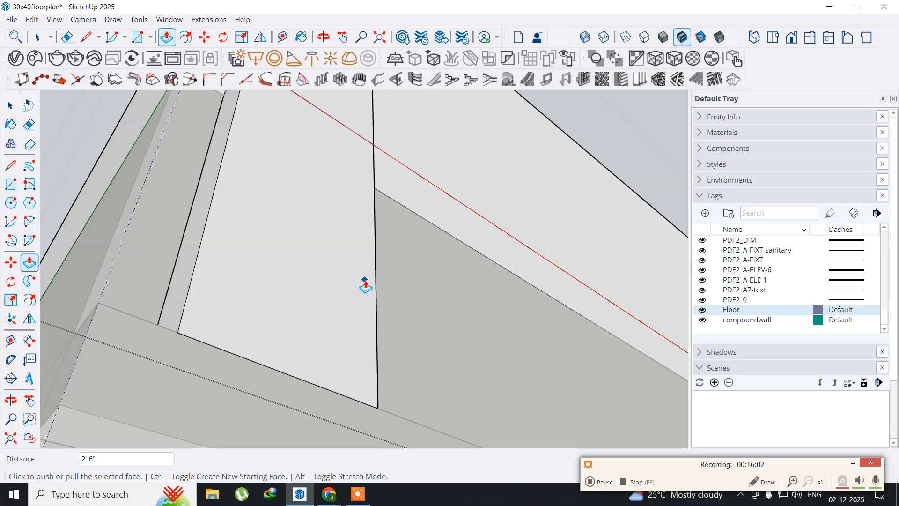
Draw a line about 1' 3" long along the outer bottom edge of the pillar at the wall's main gate end.
scroll(363, 284, down, 3)
shift+middle_drag(575, 322, 142, 160)
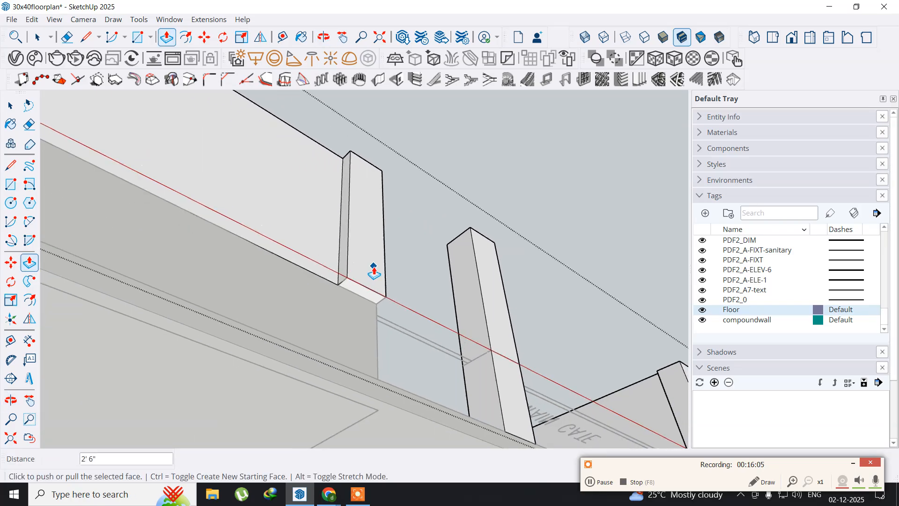
scroll(360, 307, up, 2)
scroll(361, 298, up, 2)
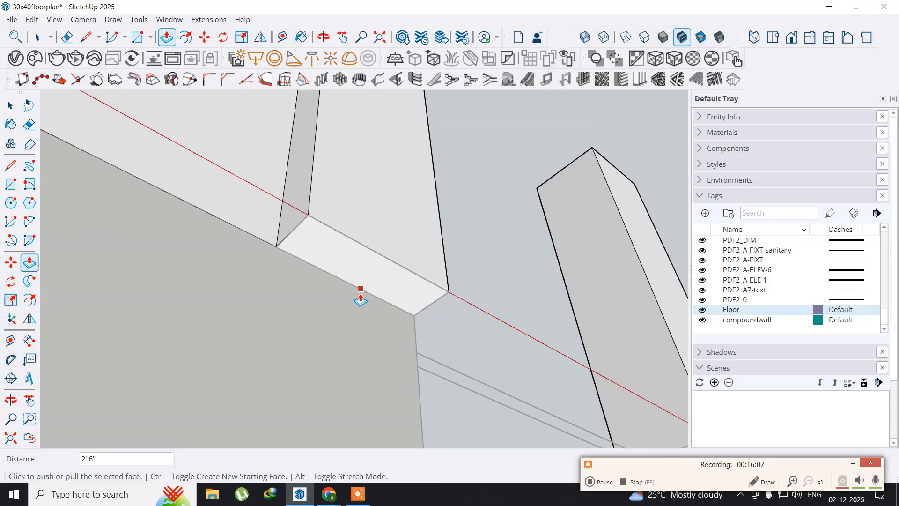
scroll(346, 291, up, 3)
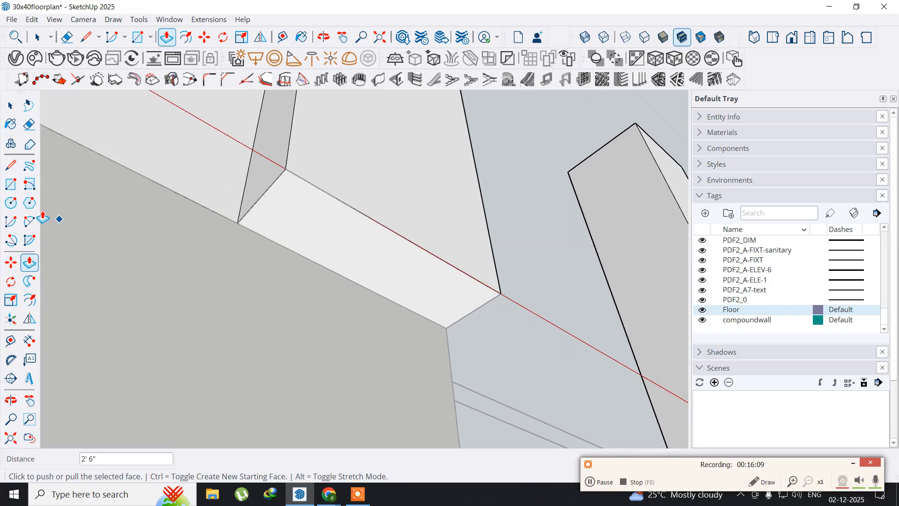
click(11, 166)
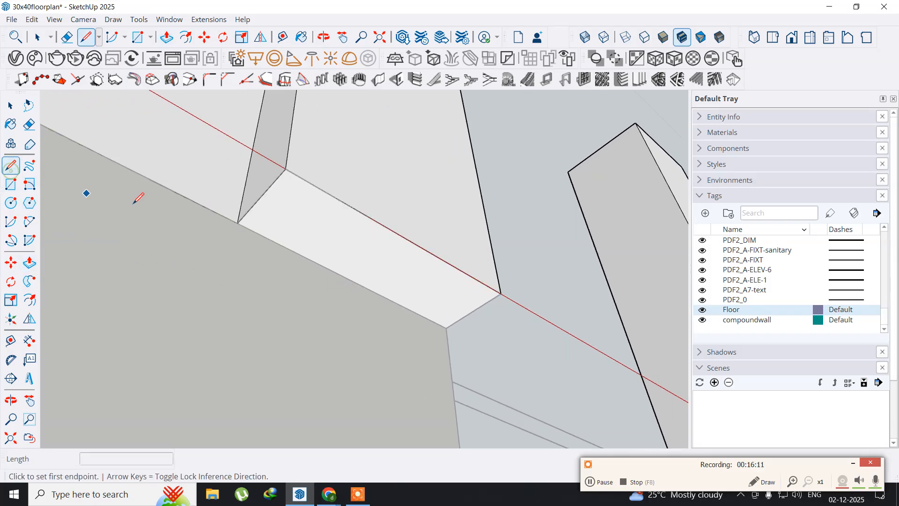
click(238, 223)
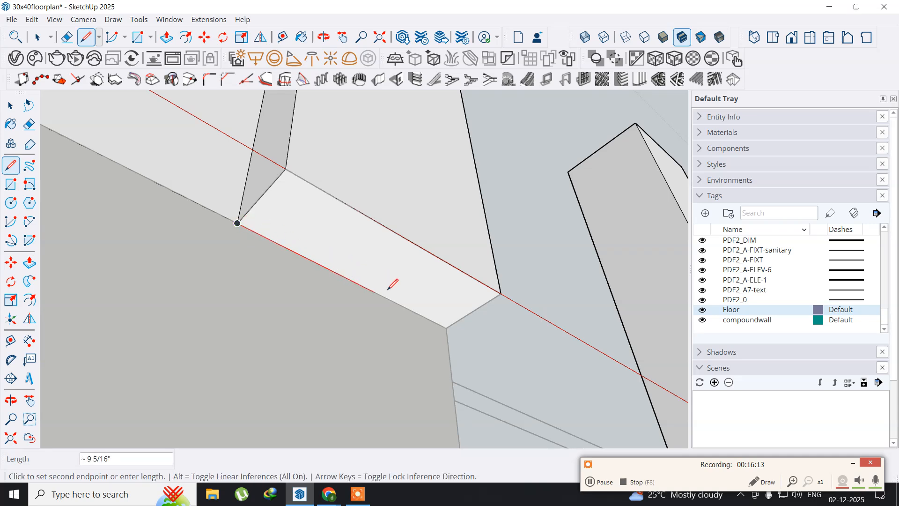
click(446, 327)
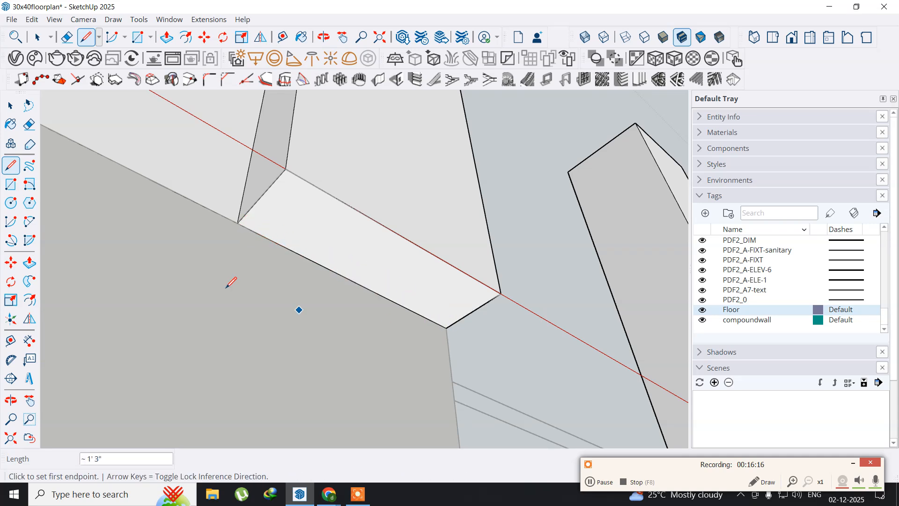
click(10, 104)
Push/Pull the main gate end pillar's bottom face down 2' 6" to the floor base, and close the compound wall group.
click(317, 242)
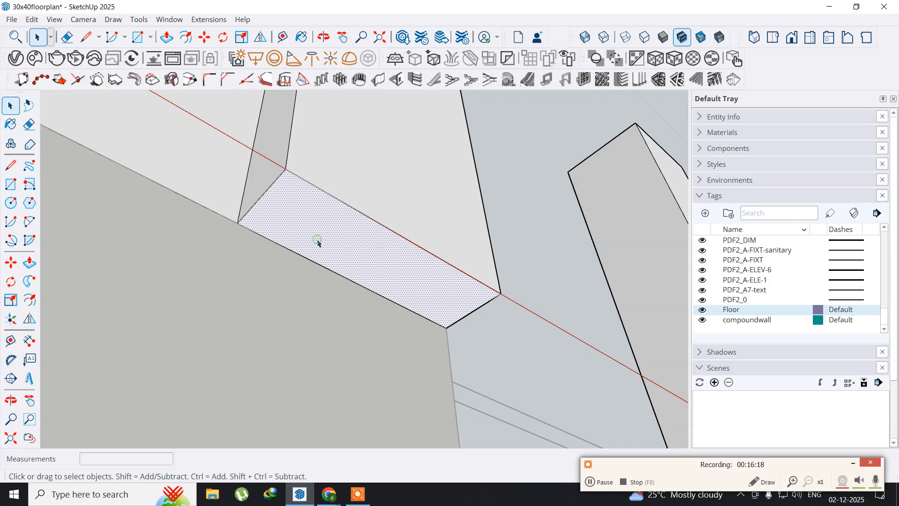
click(29, 262)
click(326, 237)
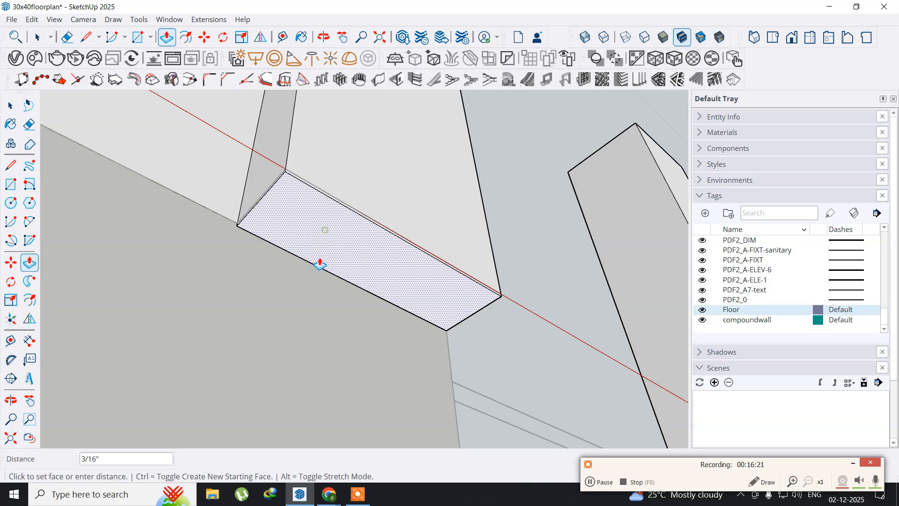
scroll(305, 369, down, 3)
middle_drag(283, 395, 320, 148)
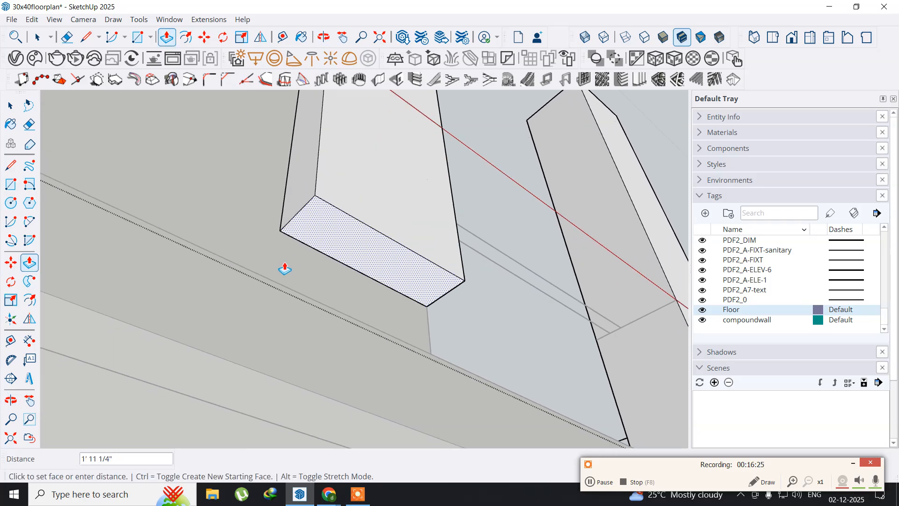
click(297, 298)
middle_drag(350, 263, 253, 443)
scroll(342, 294, down, 8)
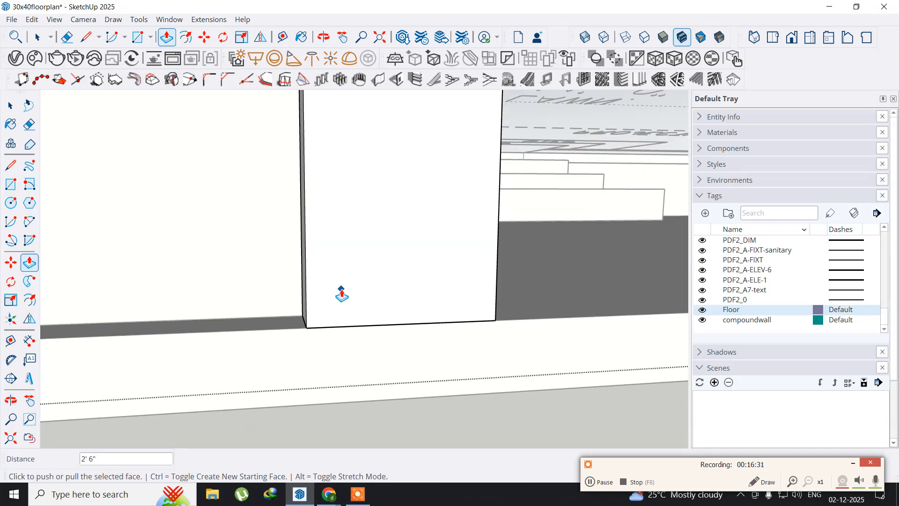
middle_drag(338, 291, 120, 334)
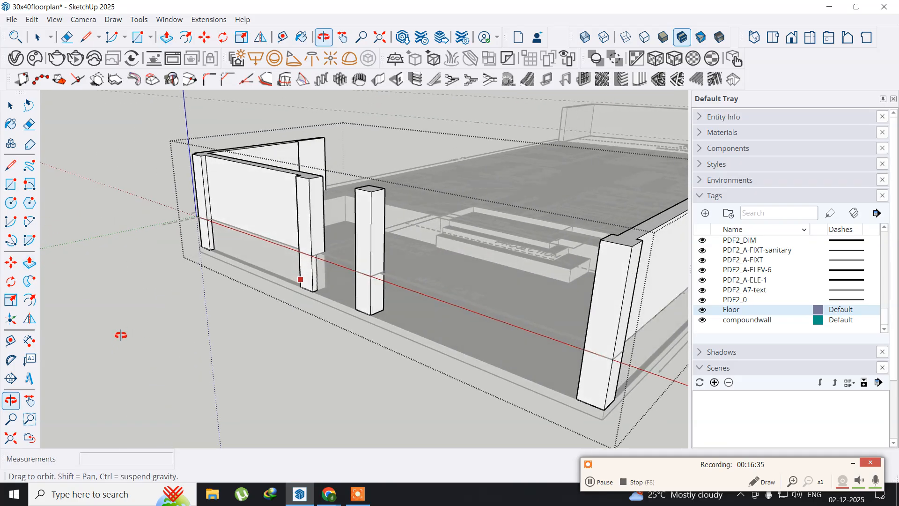
click(11, 105)
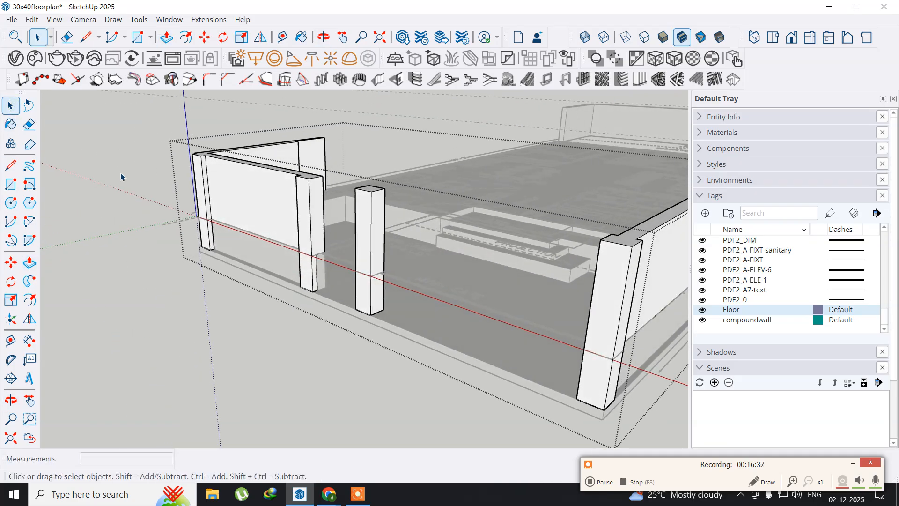
middle_drag(290, 299, 271, 299)
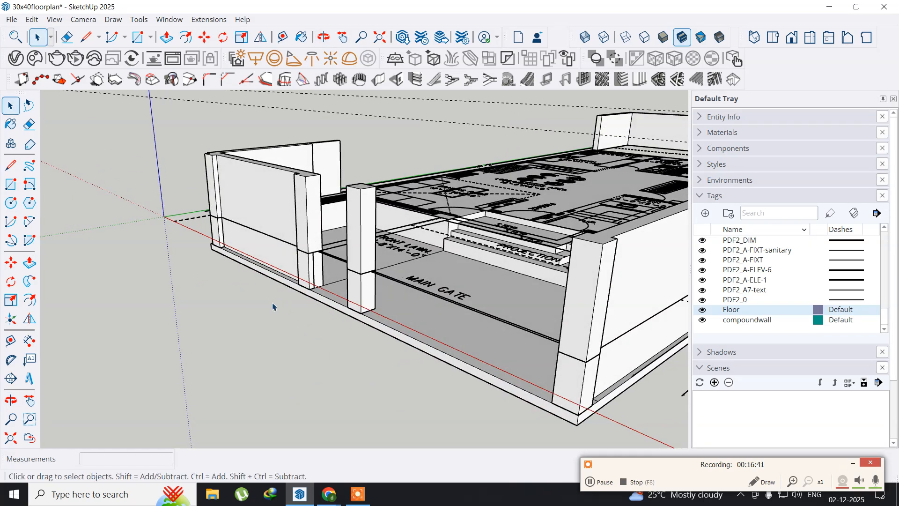
Make the Walls tag visible so the house walls are shown with the compound wall.
middle_drag(302, 352, 271, 342)
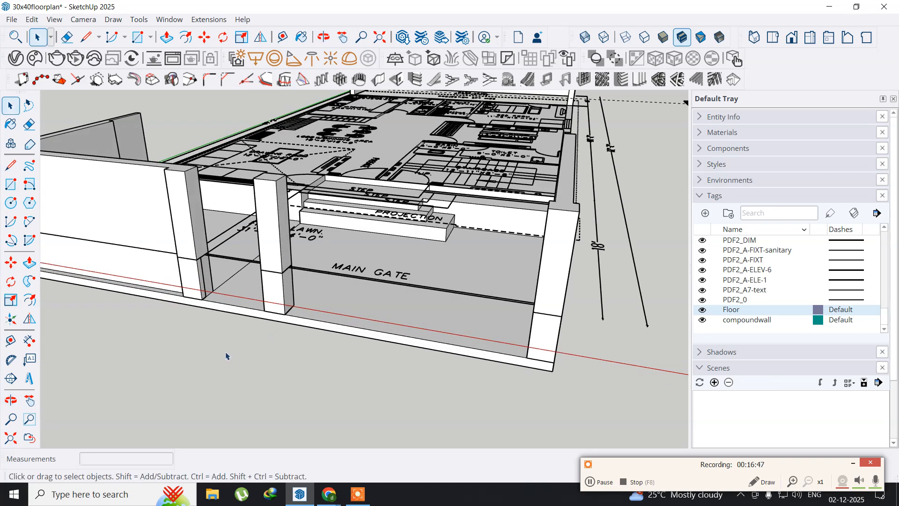
middle_drag(190, 341, 428, 343)
drag(431, 340, 105, 340)
key(space)
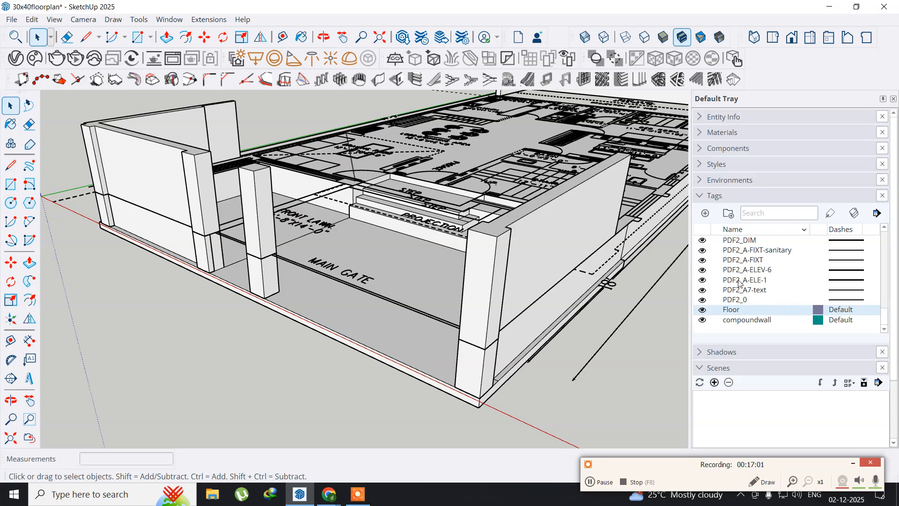
scroll(739, 283, up, 10)
scroll(738, 283, up, 5)
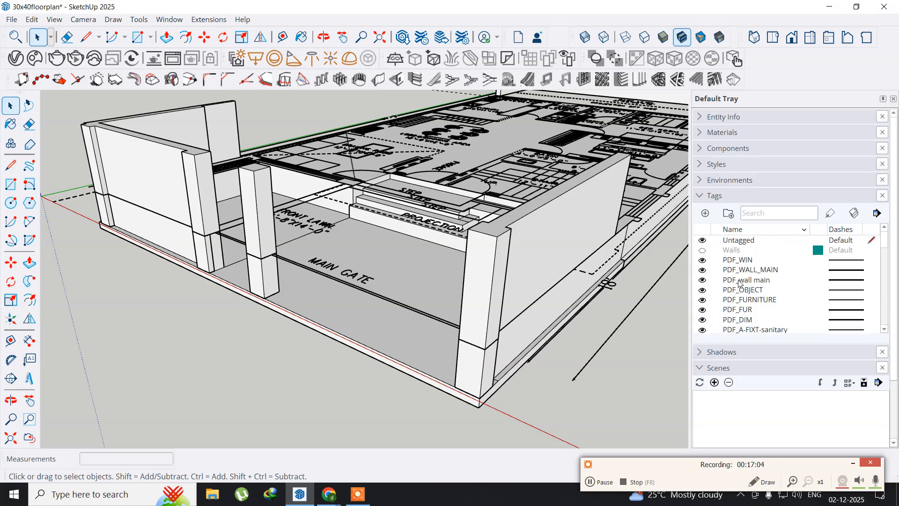
click(703, 251)
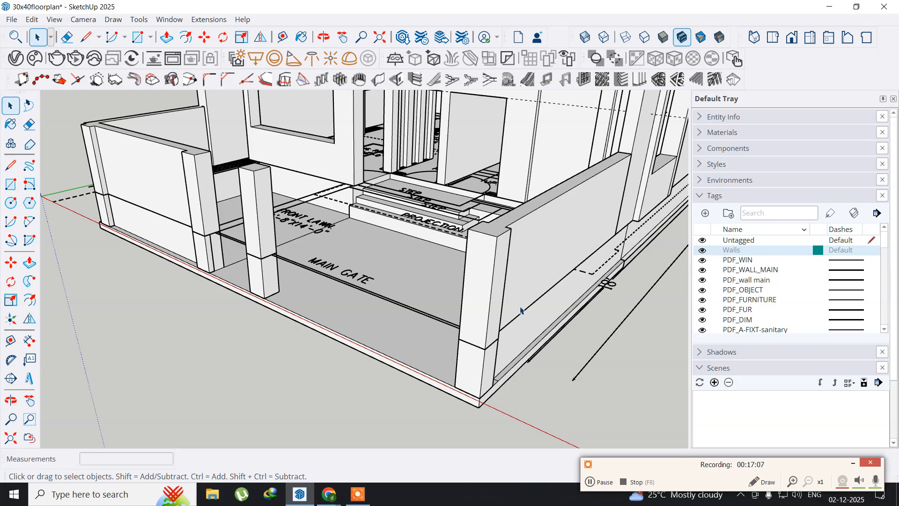
Examine the front of the house, entrance steps and compound wall with the house walls shown.
middle_drag(356, 241, 485, 304)
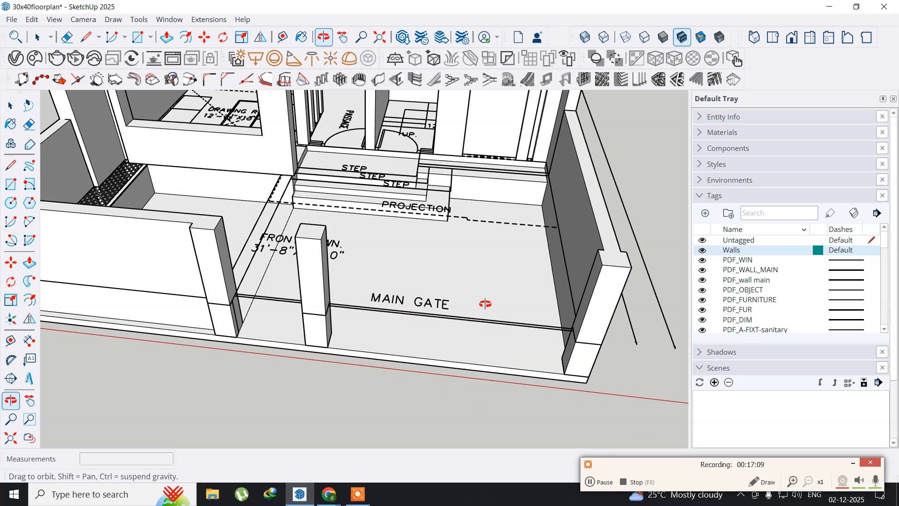
key(space)
middle_drag(469, 232, 429, 334)
mouse_move(245, 310)
middle_down()
mouse_move(375, 260)
mouse_move(413, 224)
mouse_move(394, 241)
mouse_move(281, 262)
mouse_move(120, 234)
mouse_move(52, 239)
mouse_move(121, 253)
mouse_move(145, 237)
mouse_move(203, 260)
middle_up()
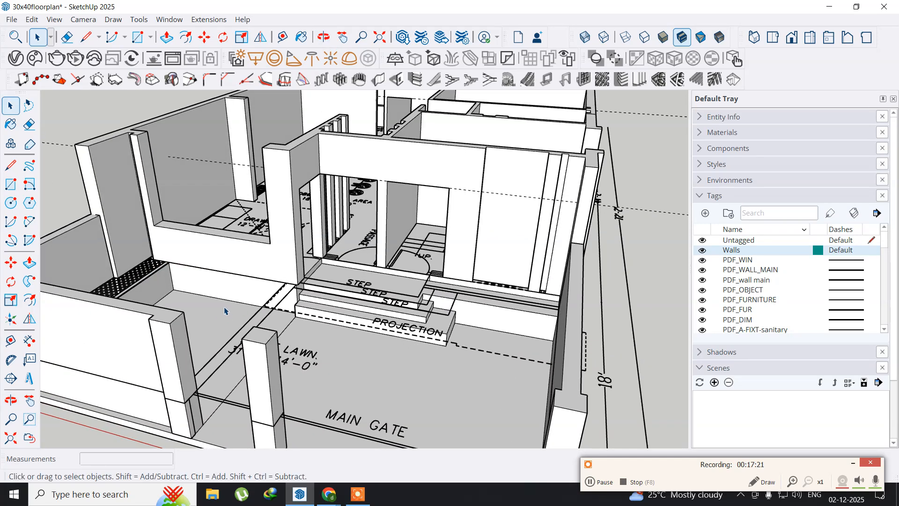
middle_drag(234, 337, 97, 298)
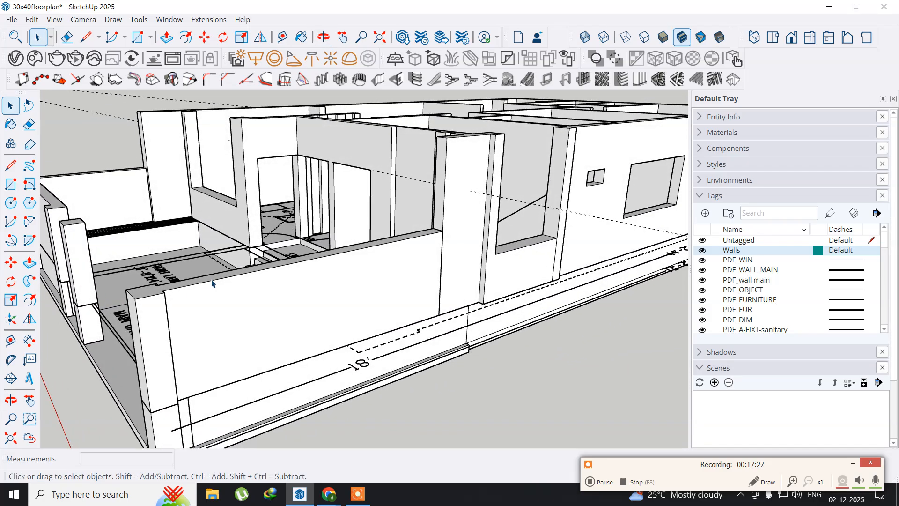
scroll(211, 283, down, 2)
middle_drag(209, 263, 334, 309)
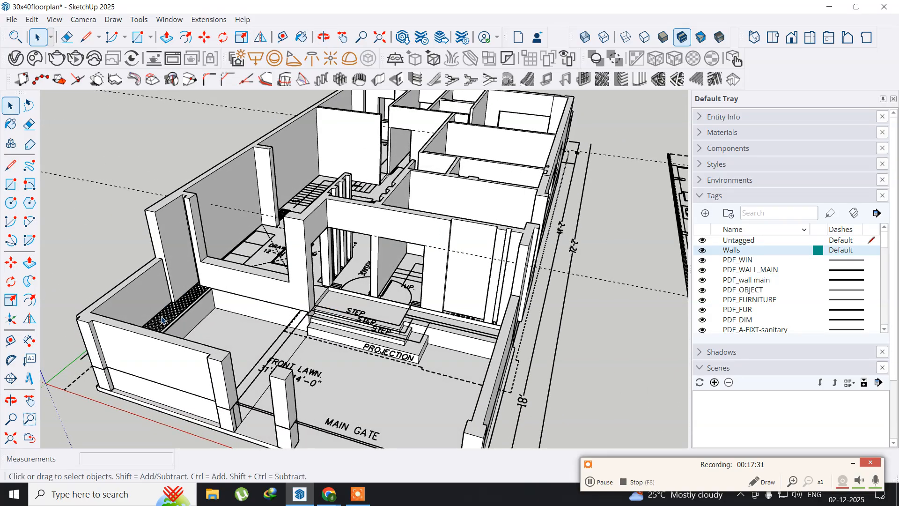
Examine the hatched strip beside the front lawn and the drawing room's front window opening.
scroll(162, 319, up, 3)
scroll(170, 307, up, 2)
mouse_move(185, 294)
middle_down()
mouse_move(173, 313)
mouse_move(184, 313)
middle_up()
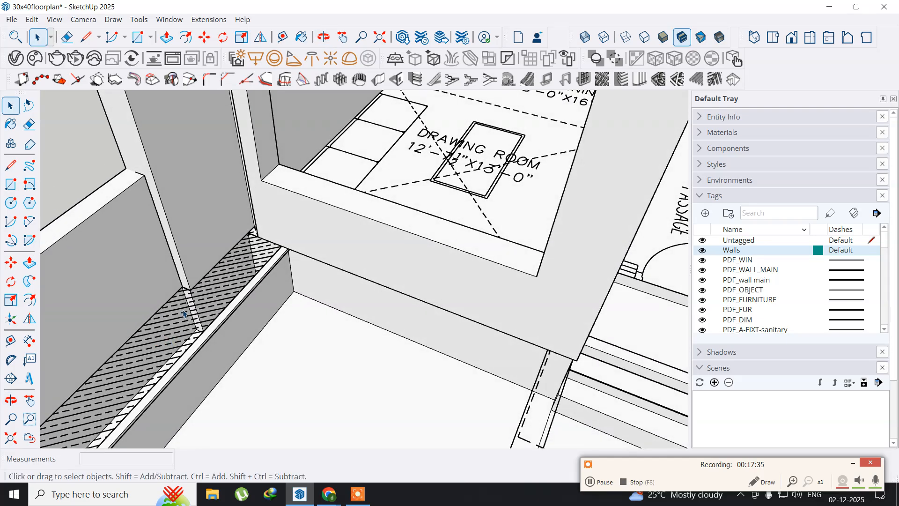
scroll(172, 333, down, 5)
mouse_move(175, 346)
middle_down()
mouse_move(164, 262)
mouse_move(124, 311)
mouse_move(150, 318)
middle_up()
key(space)
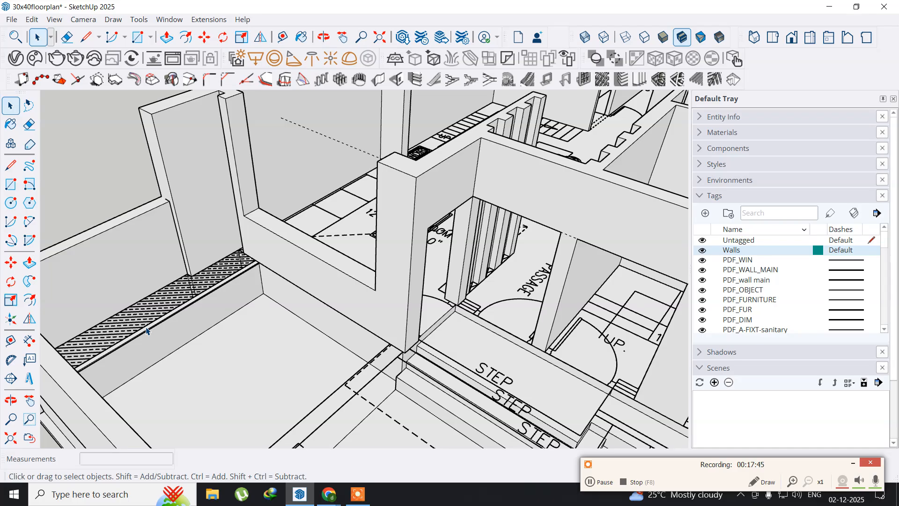
middle_drag(262, 331, 275, 231)
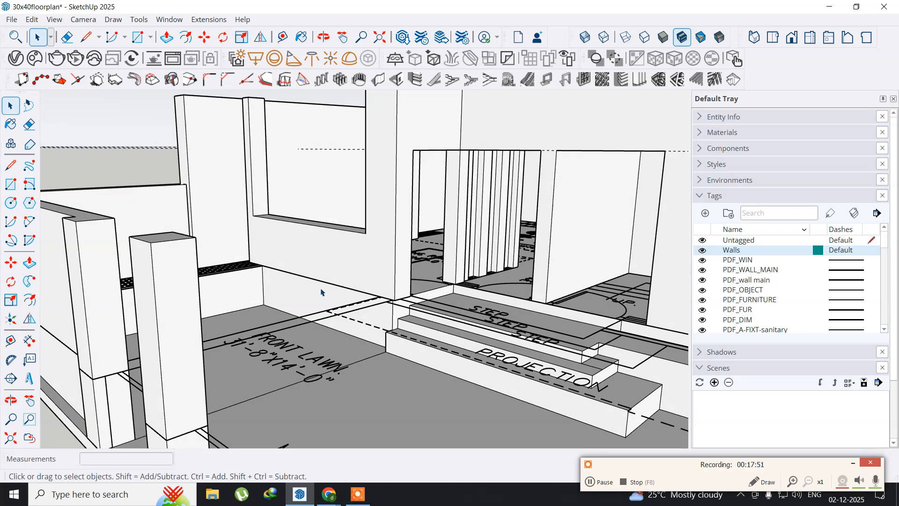
scroll(318, 288, up, 3)
middle_drag(321, 287, 368, 287)
scroll(342, 241, up, 4)
scroll(367, 287, down, 5)
mouse_move(368, 255)
middle_down()
mouse_move(363, 239)
mouse_move(371, 304)
mouse_move(346, 286)
mouse_move(360, 384)
middle_up()
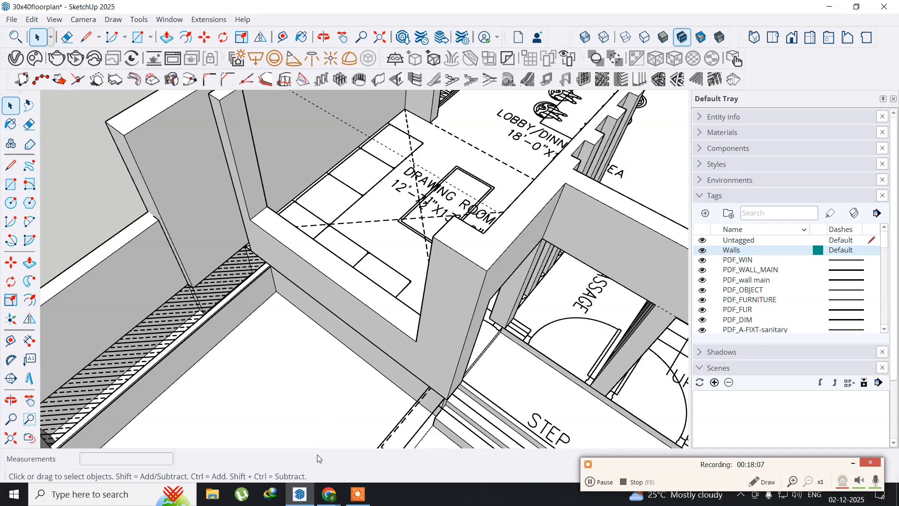
click(356, 500)
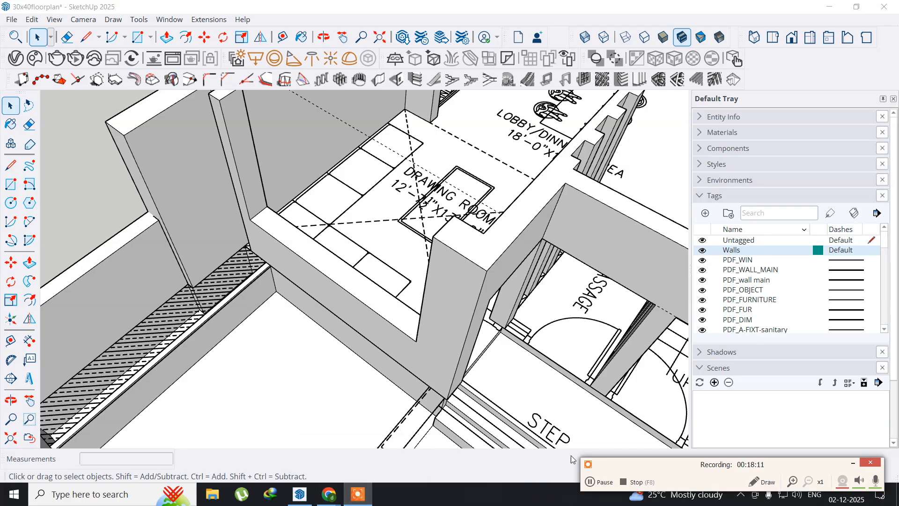
click(597, 479)
click(597, 478)
Look over the whole house model from the front, both long sides and the rear.
mouse_move(275, 394)
middle_down()
mouse_move(315, 271)
mouse_move(303, 305)
middle_up()
scroll(304, 309, down, 5)
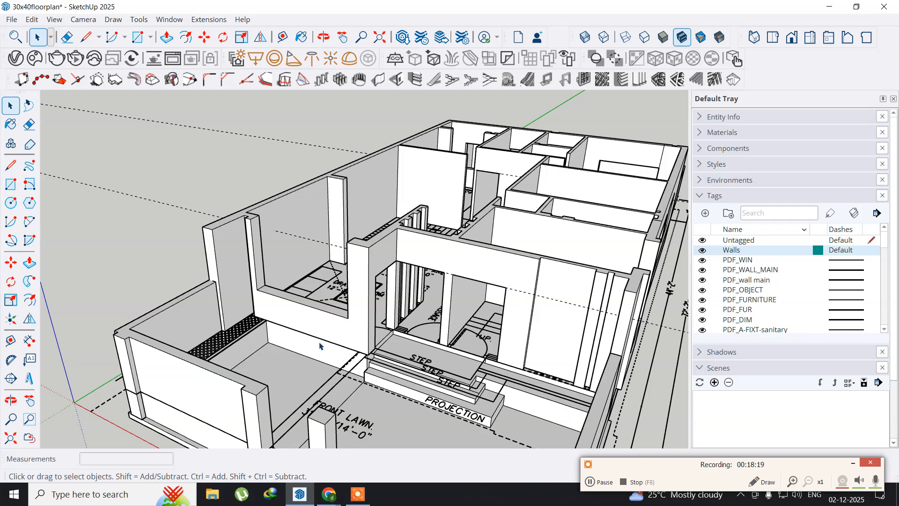
mouse_move(391, 399)
middle_down()
mouse_move(267, 298)
mouse_move(349, 329)
mouse_move(506, 341)
mouse_move(576, 328)
mouse_move(638, 337)
mouse_move(568, 337)
mouse_move(440, 315)
mouse_move(470, 293)
mouse_move(421, 311)
mouse_move(281, 295)
mouse_move(198, 273)
middle_up()
scroll(280, 314, down, 5)
middle_drag(472, 278, 502, 273)
middle_drag(327, 230, 444, 264)
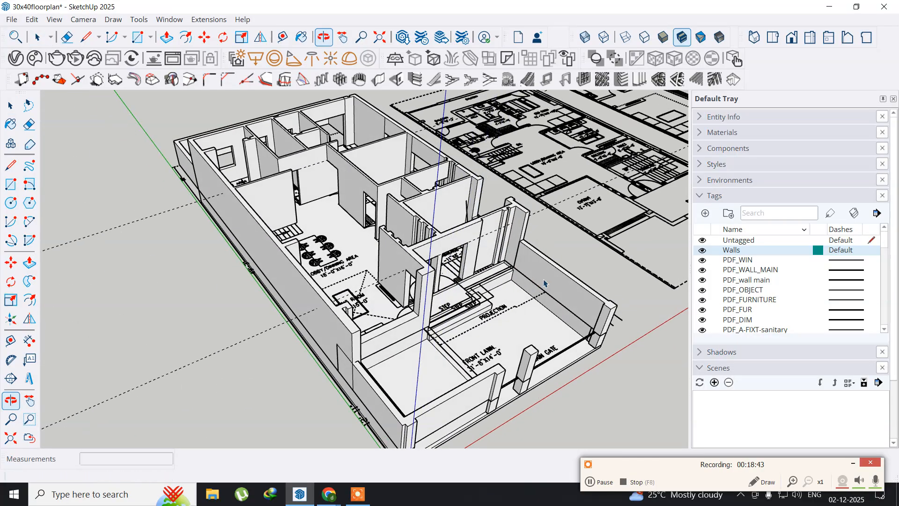
middle_drag(223, 242, 401, 244)
middle_drag(323, 239, 426, 296)
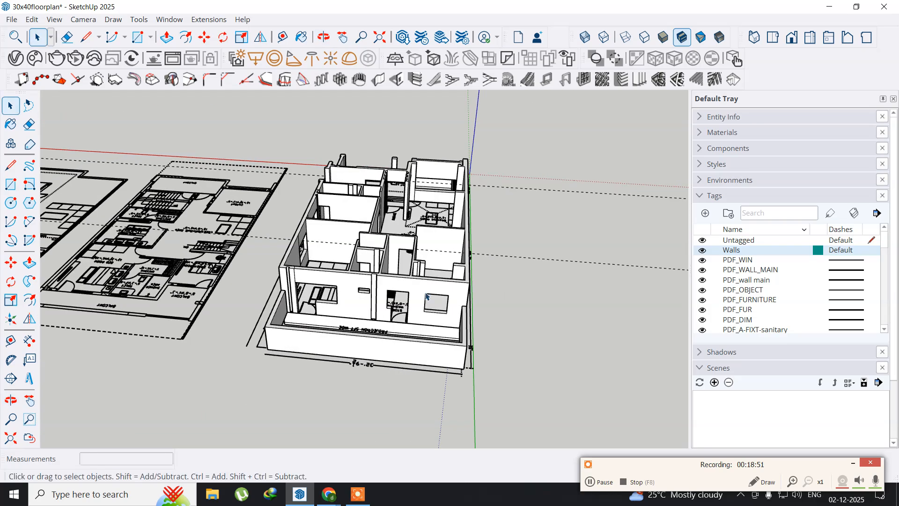
Examine the rear wall's door and window openings and the bedroom windows along the side wall.
scroll(311, 307, up, 8)
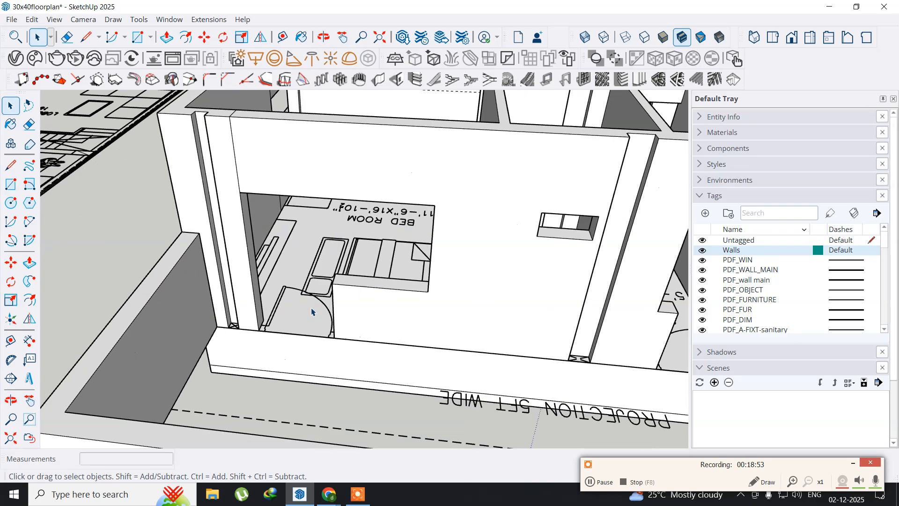
middle_drag(313, 305, 271, 366)
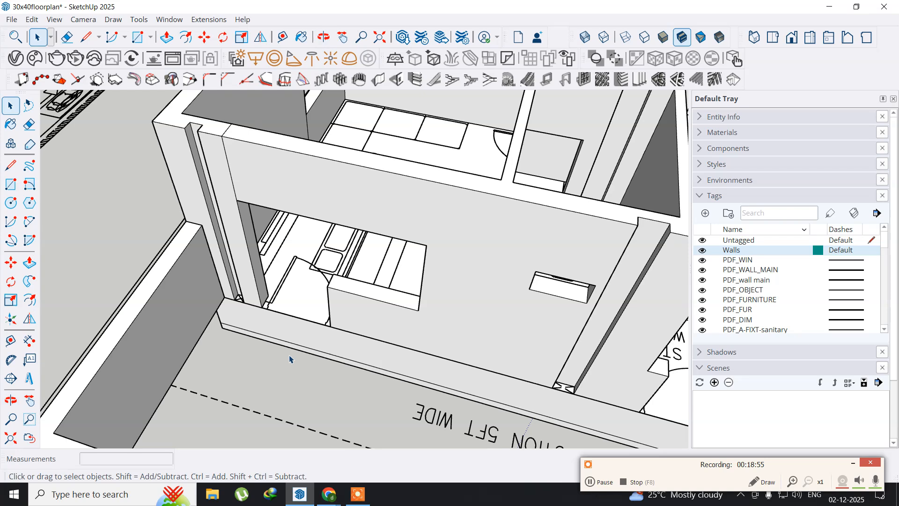
middle_drag(361, 286, 245, 374)
middle_drag(307, 281, 370, 249)
middle_drag(281, 227, 386, 315)
middle_drag(337, 299, 332, 302)
scroll(333, 300, up, 3)
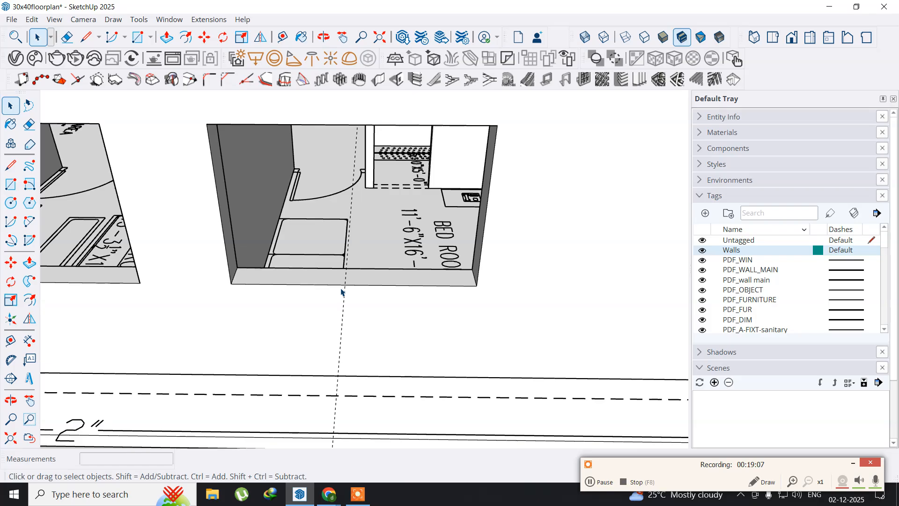
scroll(343, 292, down, 2)
Draw a rectangle about 6' by 4' corner to corner across the window opening in the long side wall.
middle_drag(333, 279, 201, 325)
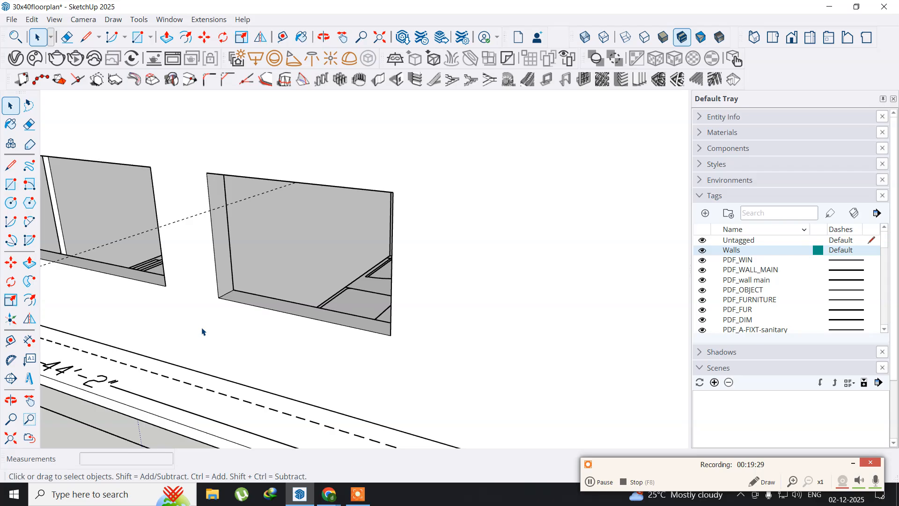
middle_drag(229, 340, 190, 374)
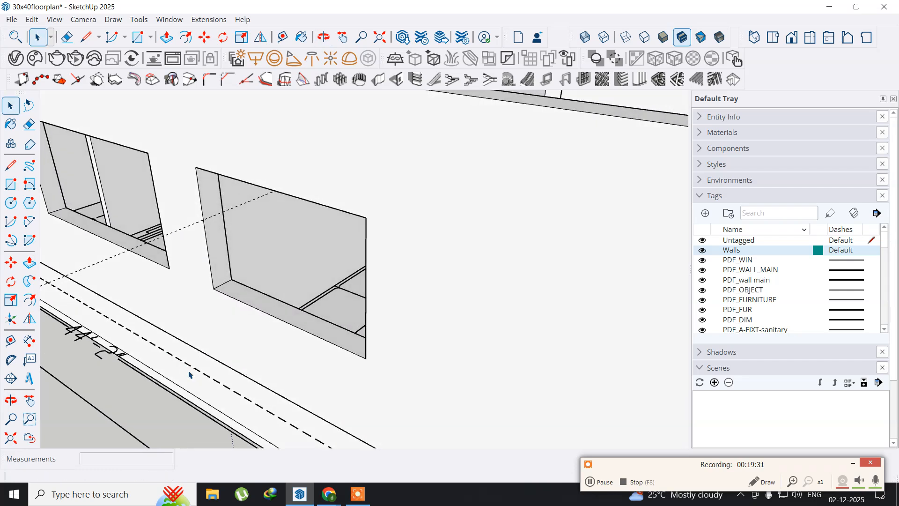
key(space)
click(293, 185)
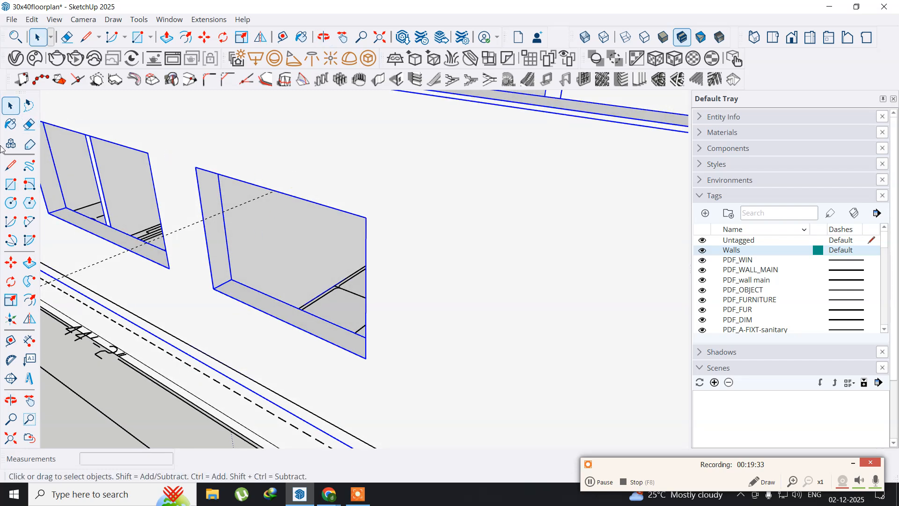
click(11, 184)
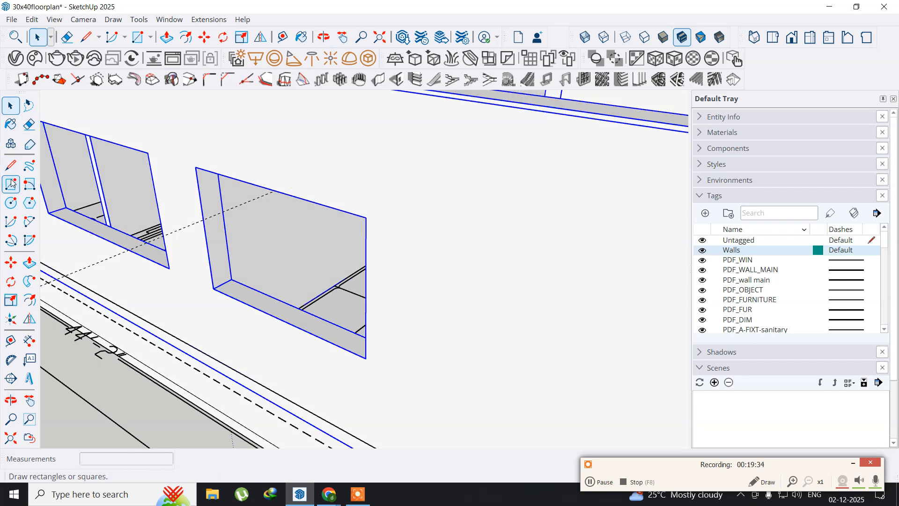
click(196, 168)
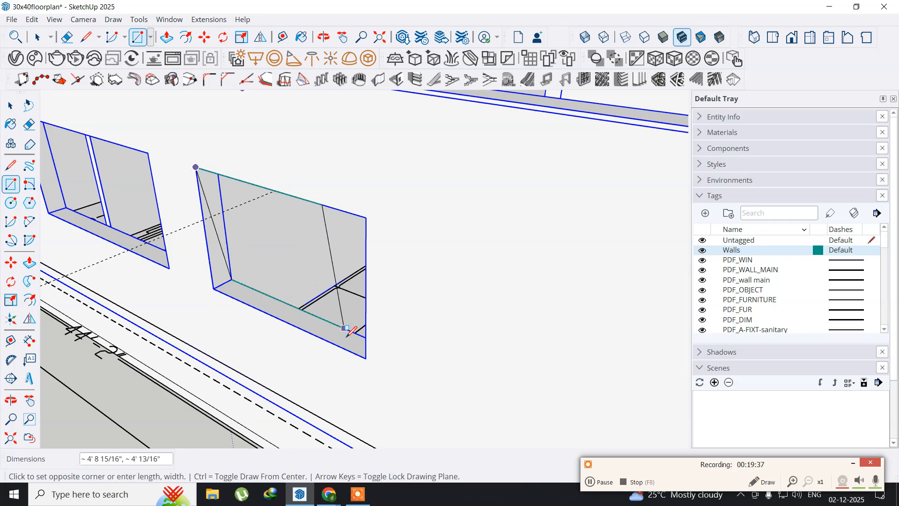
click(366, 358)
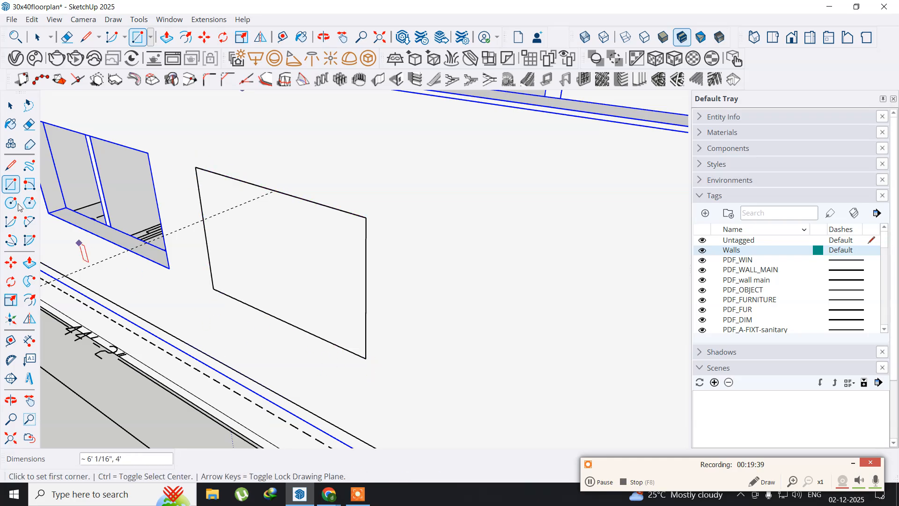
Open the Panel Divider for the rectangular window face and choose the recessed/extruded edge rectangular frame with 1 row.
click(11, 106)
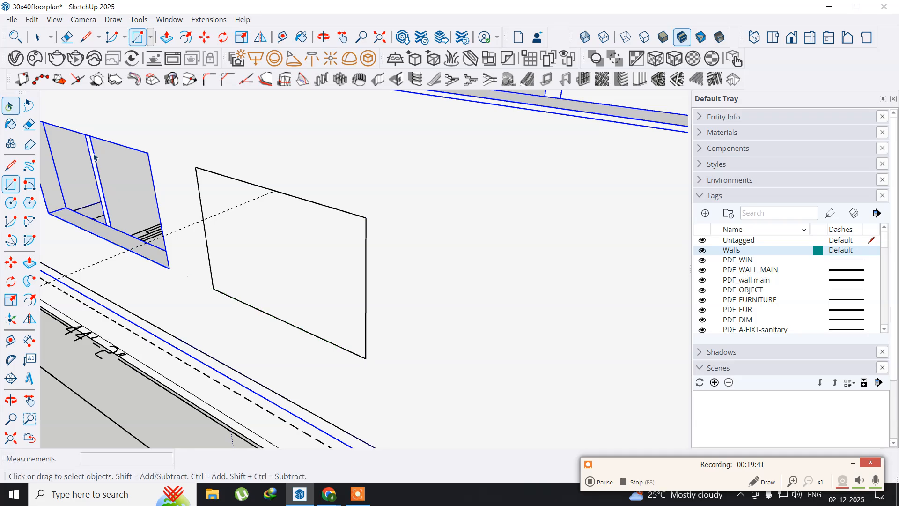
click(264, 245)
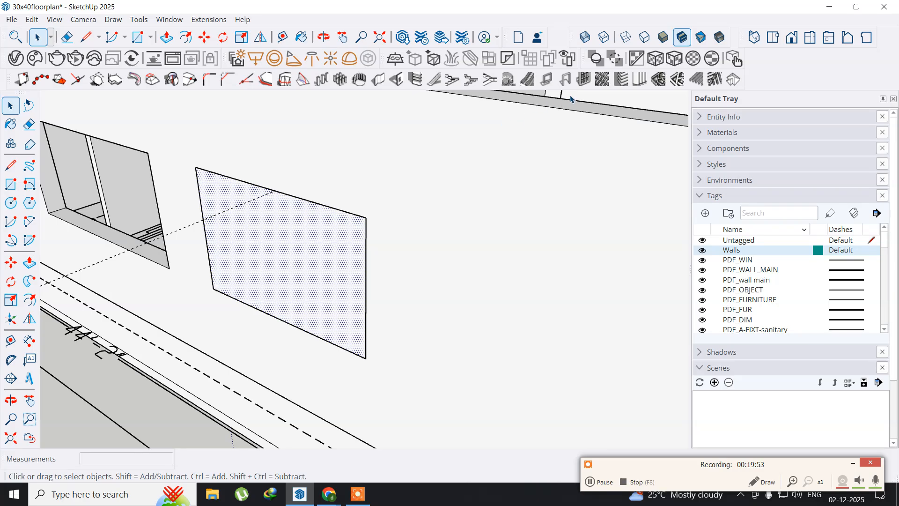
click(585, 82)
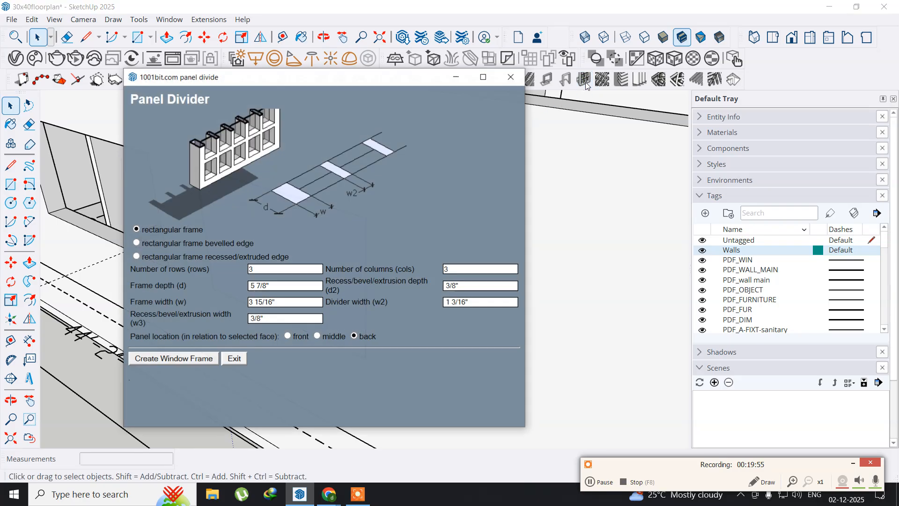
click(136, 256)
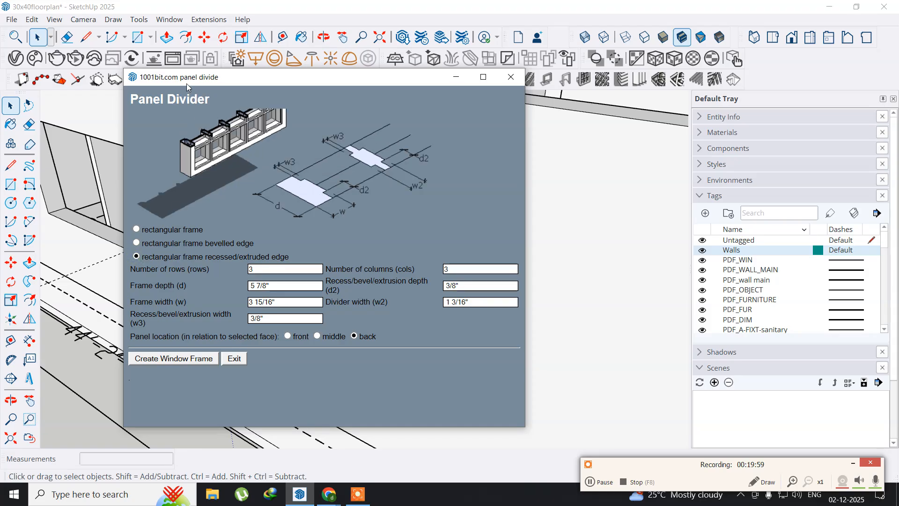
drag(179, 82, 441, 73)
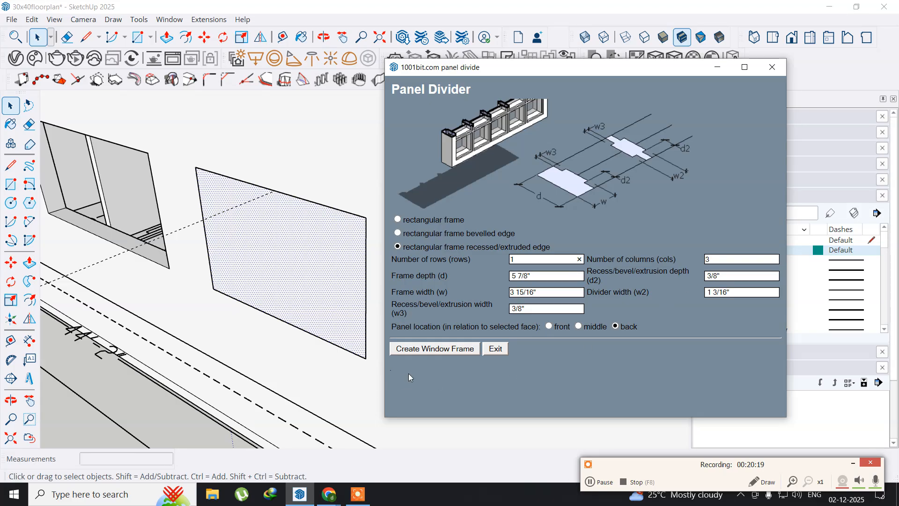
Set the frame depth to 4", the frame width to 4" and the recess/bevel/extrusion width to .5".
click(539, 276)
text(4")
key(super+plus)
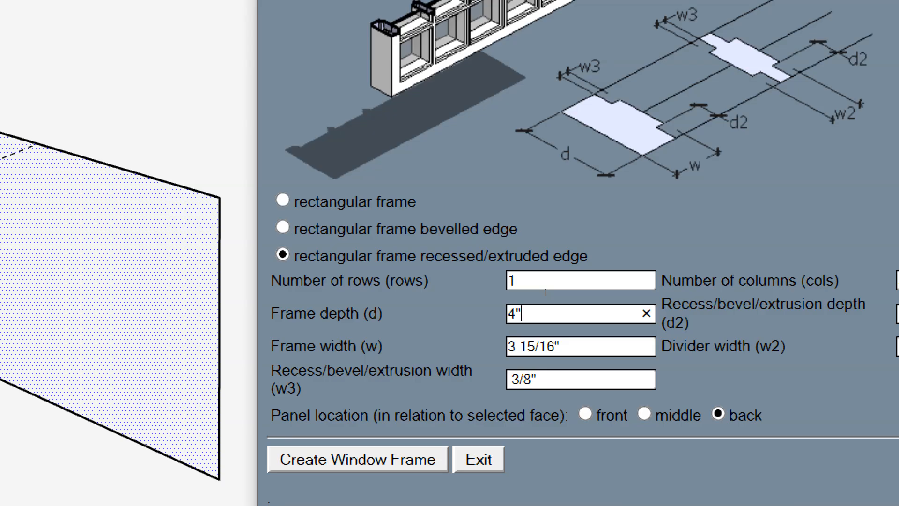
key(Tab)
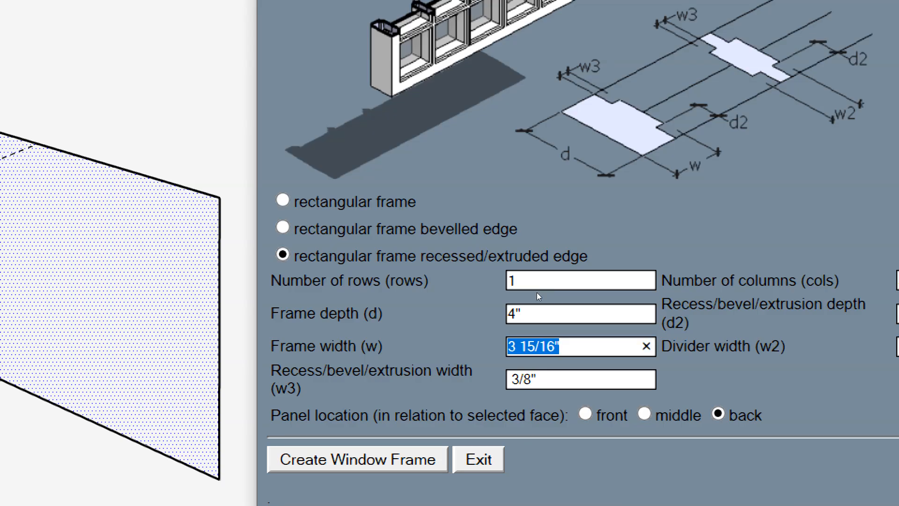
text(4)
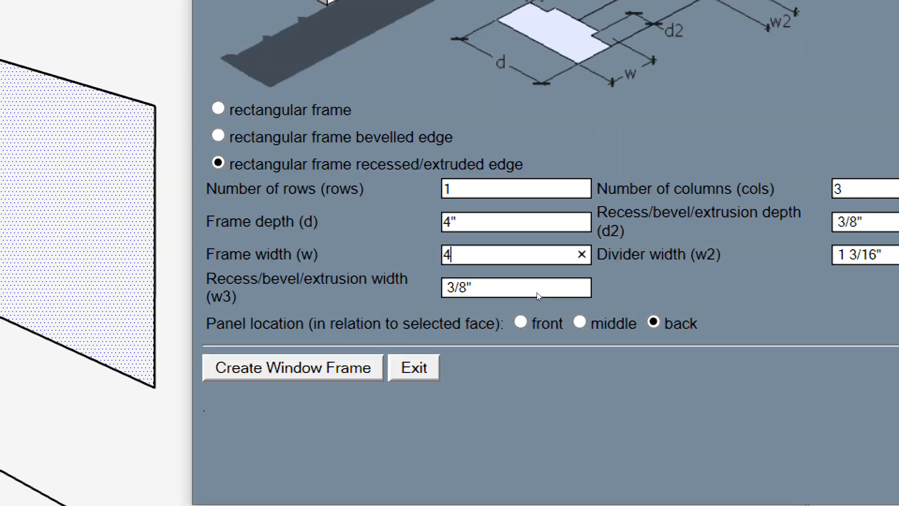
text(")
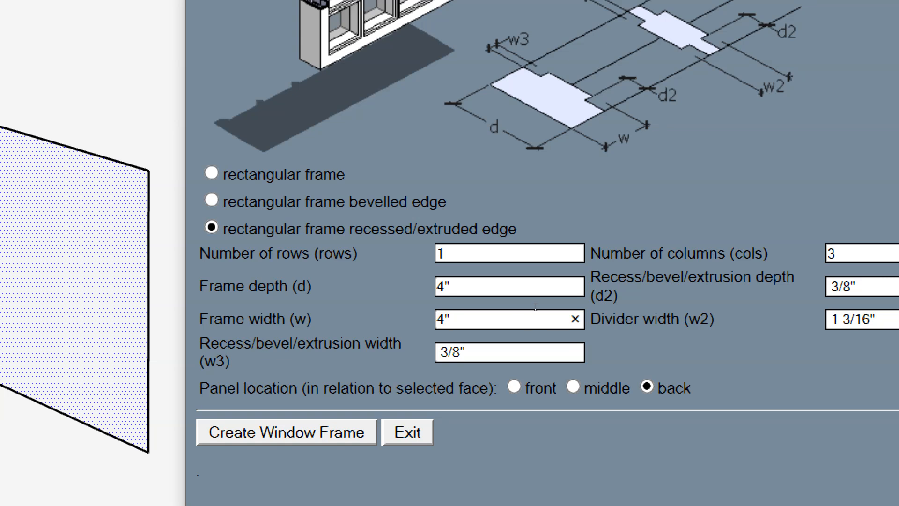
key(Tab)
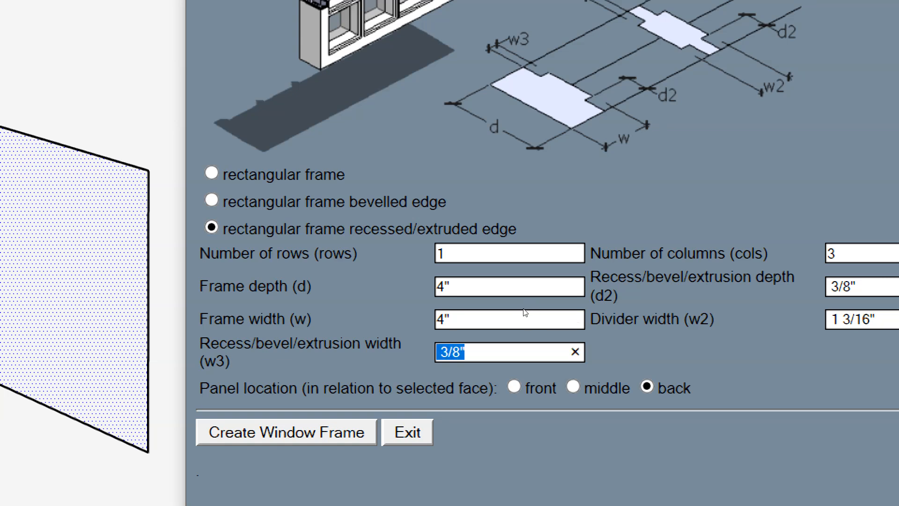
text(.5")
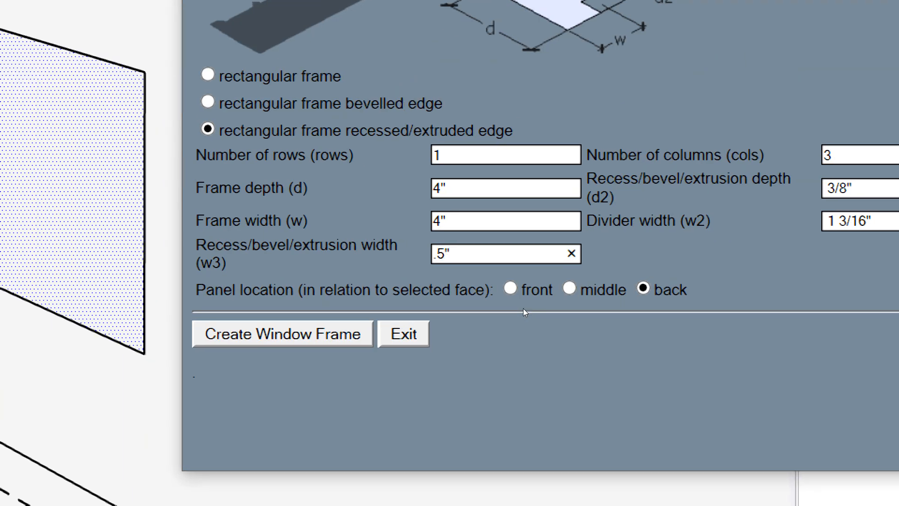
key(shift+Tab)
key(Tab)
key(Right)
key(shift+Left)
key(shift+Left)
key(shift+Left)
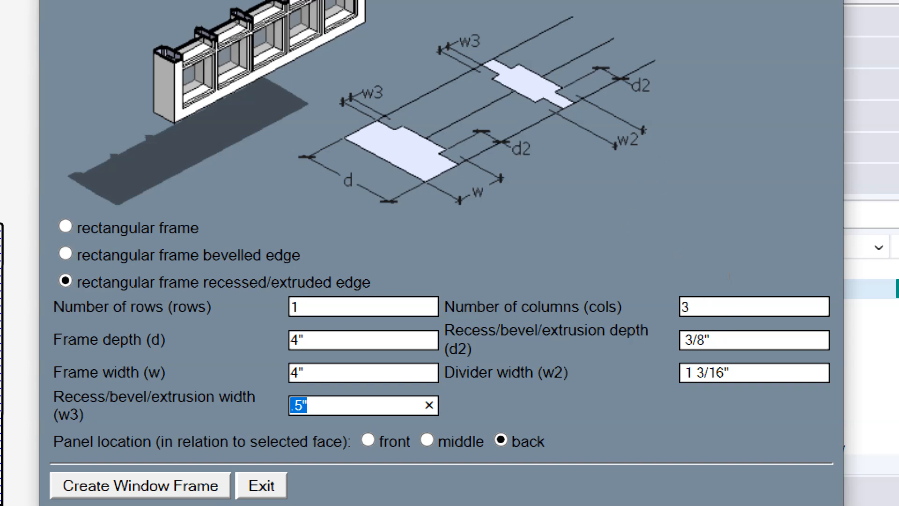
Set the recess/bevel/extrusion depth to 2" and the divider width to 2", and create the window frame.
key(Tab)
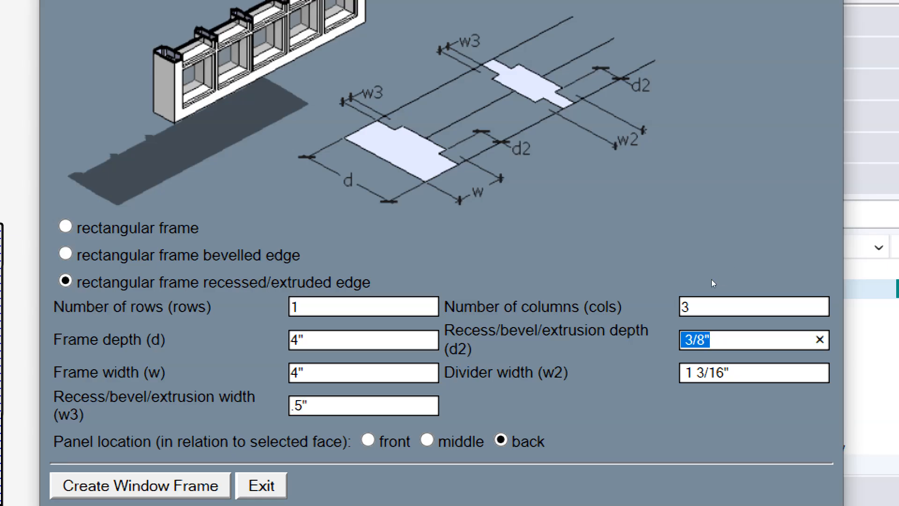
text(2)
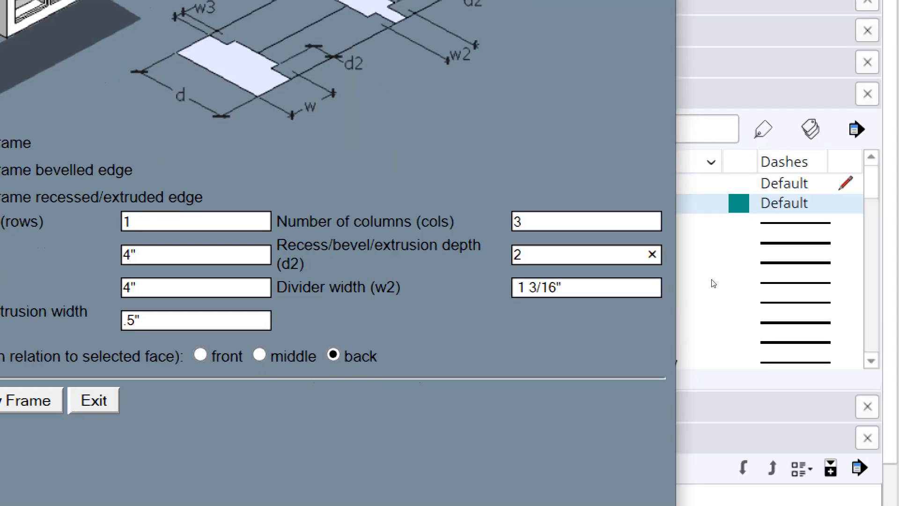
text(")
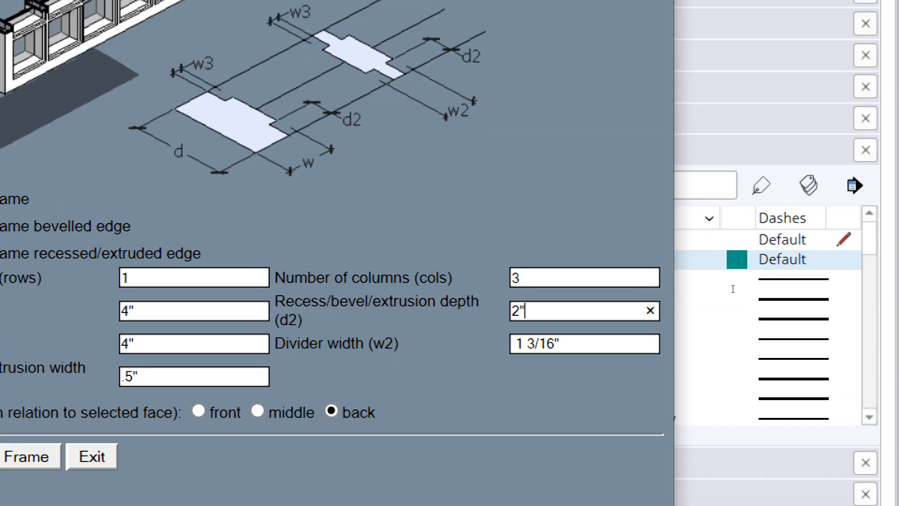
key(Tab)
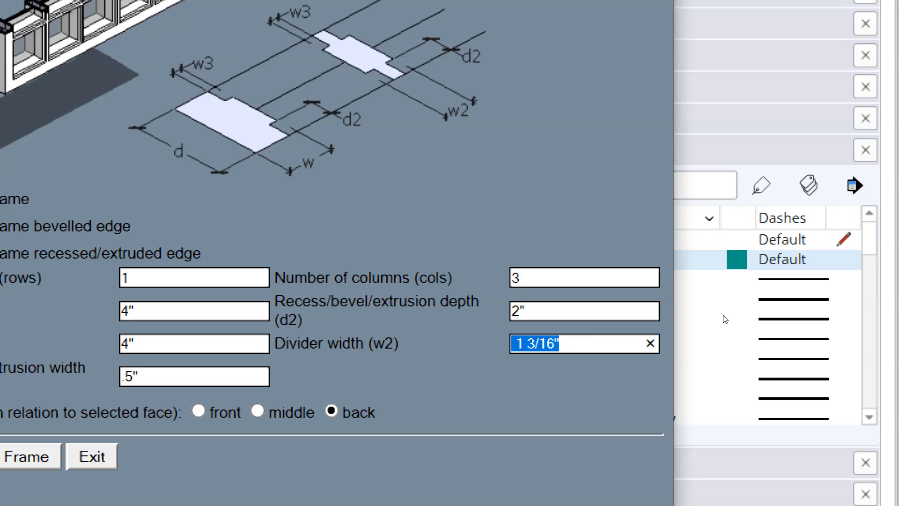
text(2)
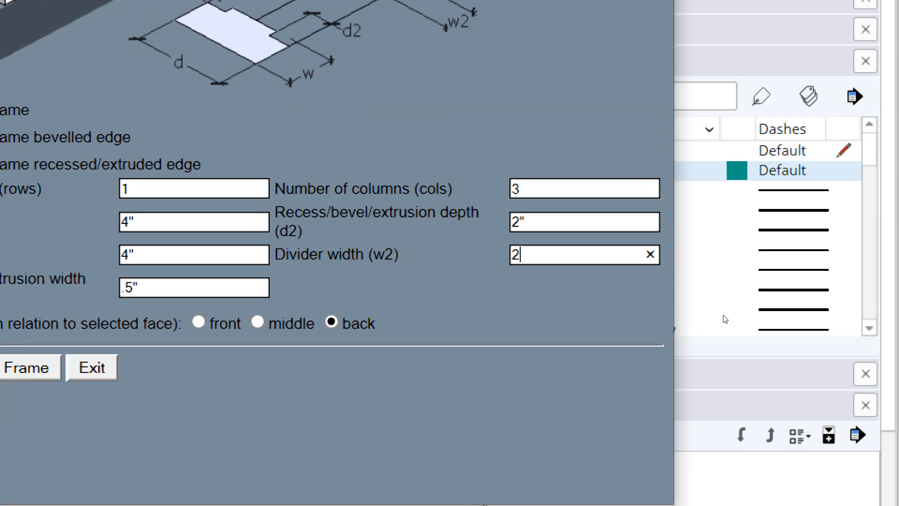
text(")
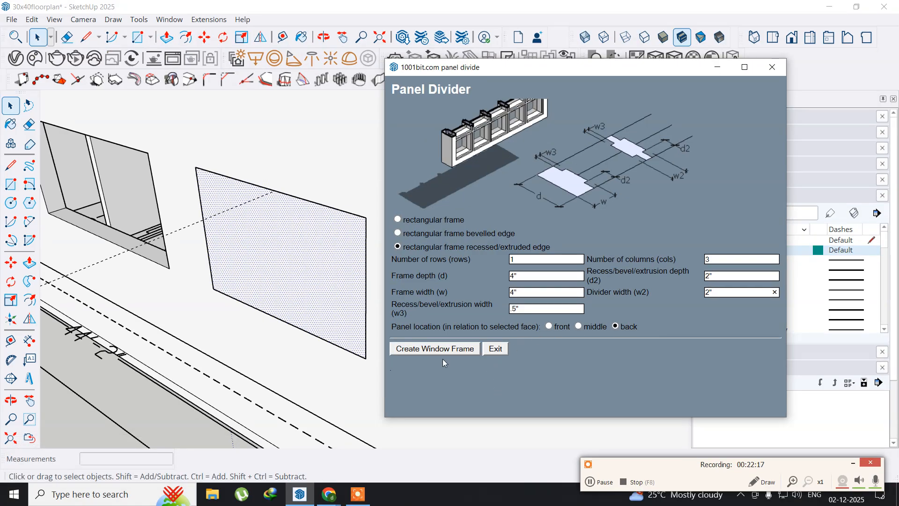
click(432, 349)
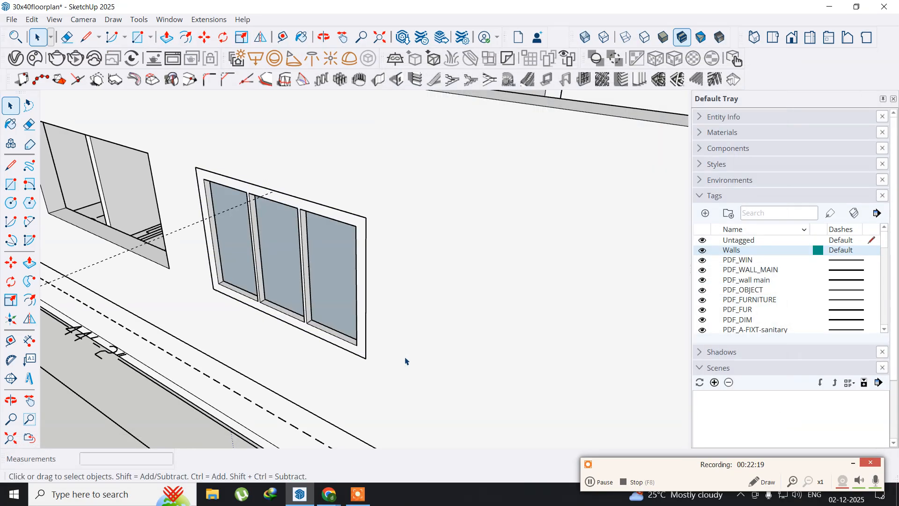
Move the new three-pane window frame 1" through the wall opening toward the room interior.
middle_drag(240, 351, 301, 330)
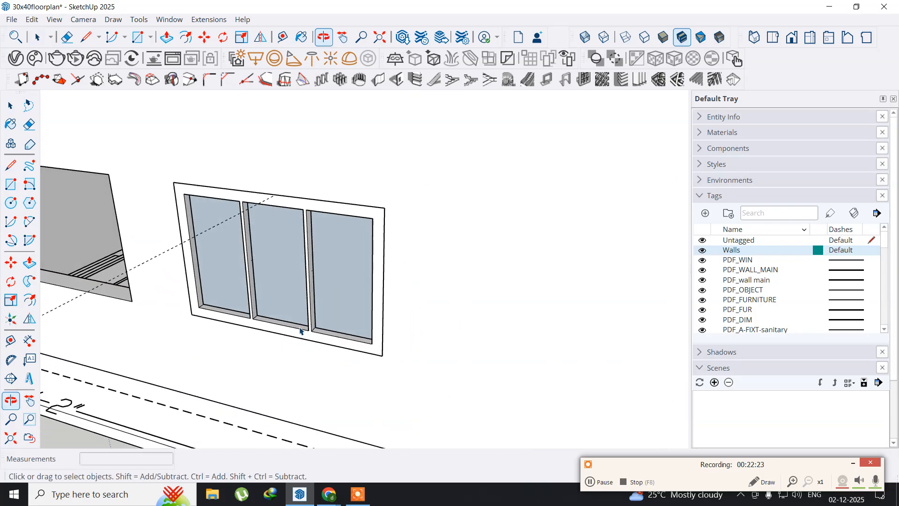
scroll(398, 271, up, 3)
middle_drag(338, 256, 576, 303)
key(space)
scroll(436, 263, down, 5)
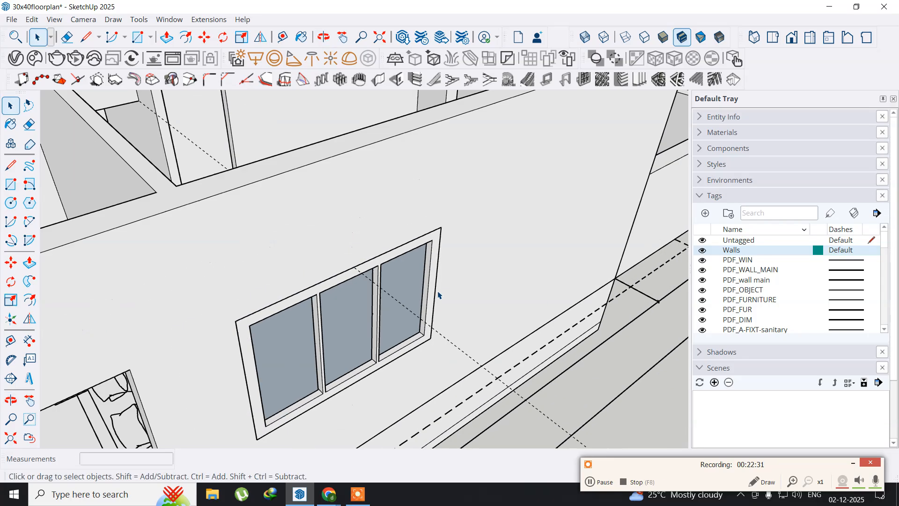
middle_drag(304, 324, 759, 384)
scroll(587, 355, up, 3)
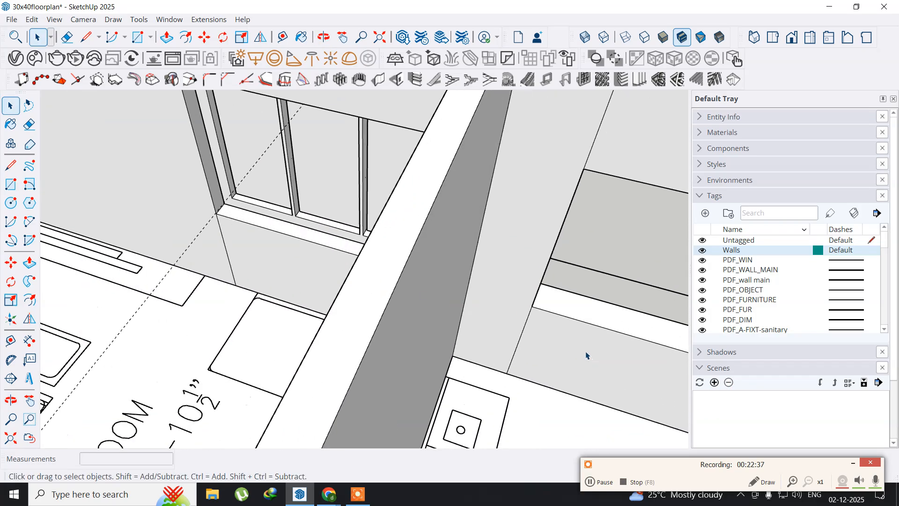
middle_drag(197, 279, 356, 323)
scroll(369, 315, up, 5)
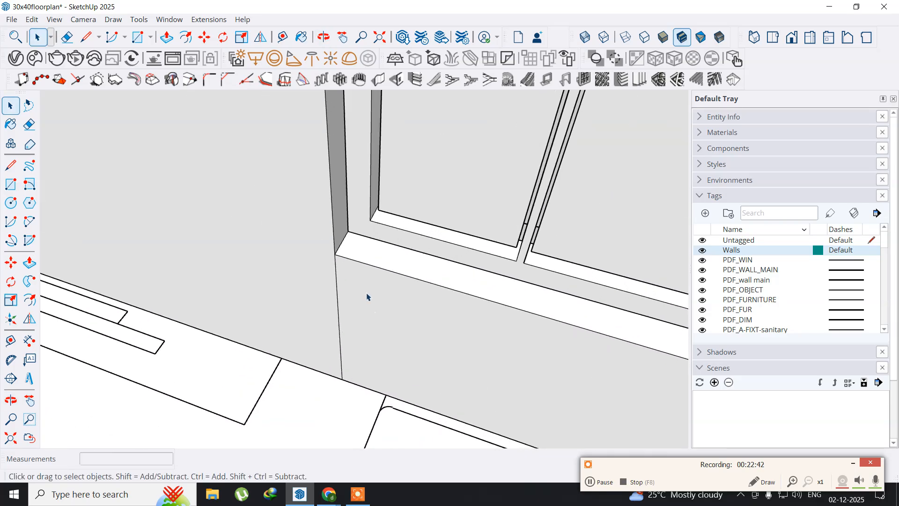
scroll(357, 234, up, 2)
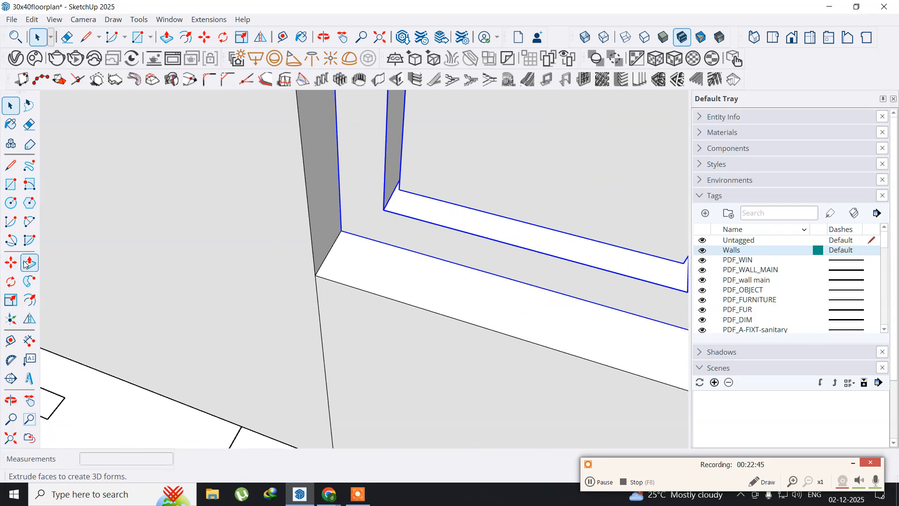
click(9, 263)
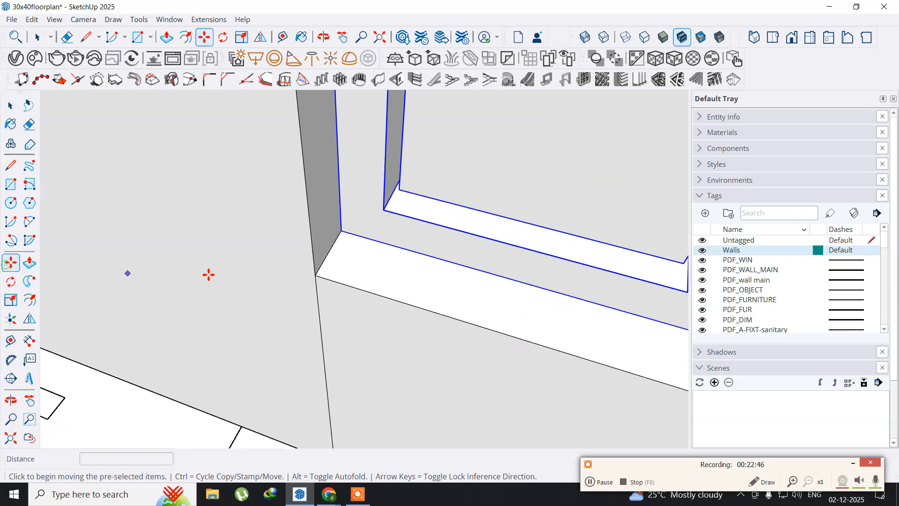
click(337, 235)
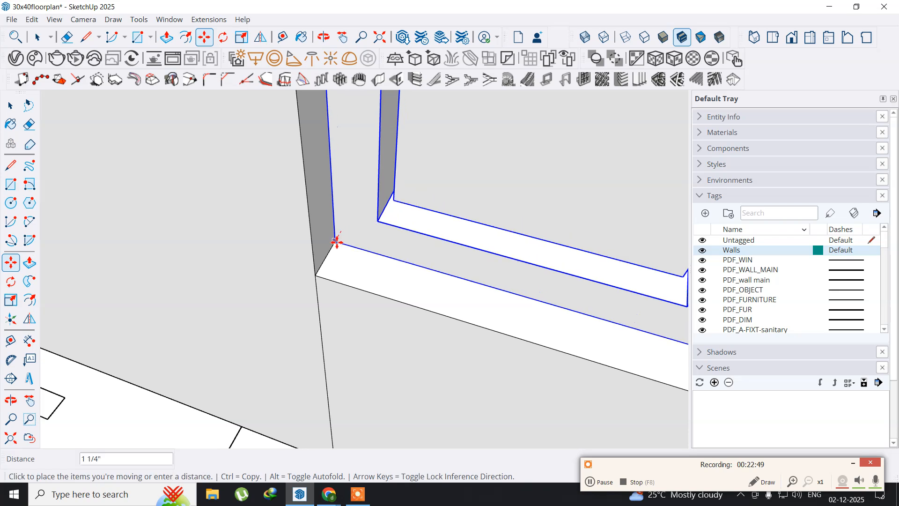
text(1)
key(Return)
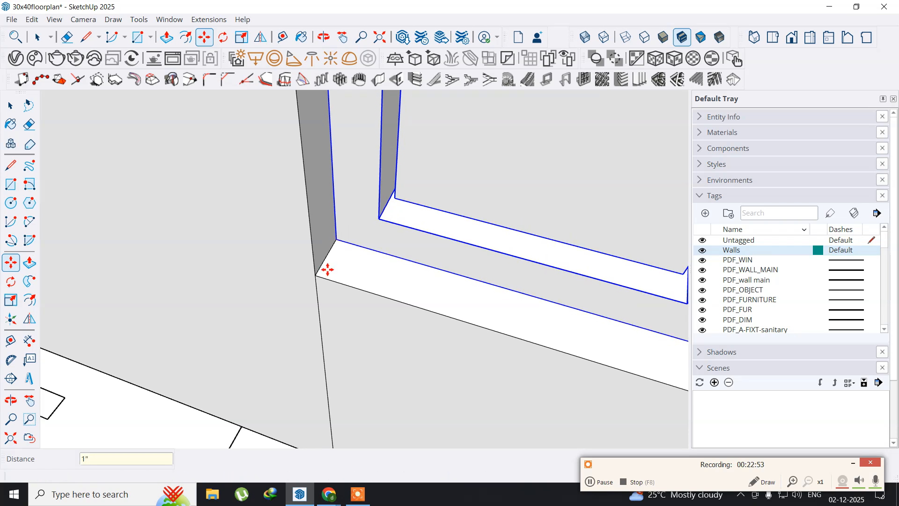
Draw a rectangle about 7' 11 15/16" by 4' corner to corner over the neighbouring bedroom window opening.
scroll(301, 276, down, 5)
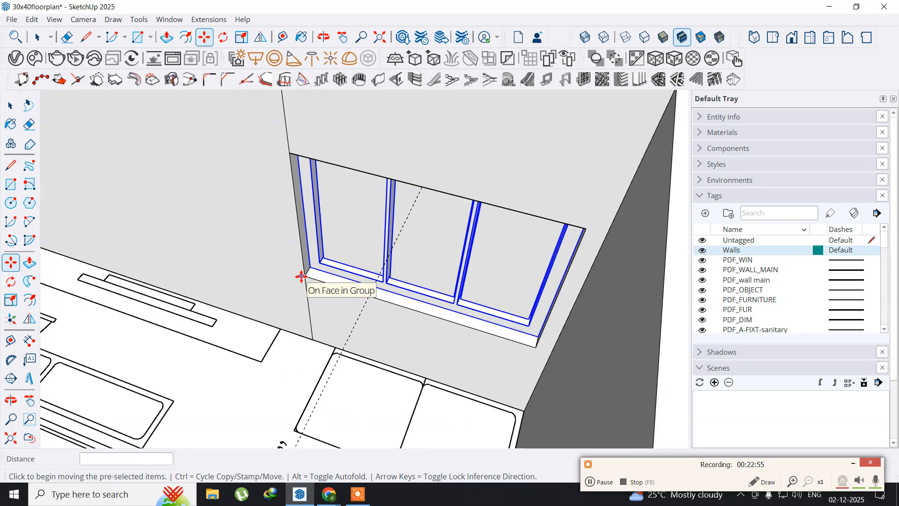
mouse_move(536, 301)
middle_down()
mouse_move(445, 313)
mouse_move(140, 272)
mouse_move(12, 238)
mouse_move(123, 271)
middle_up()
middle_drag(175, 296, 261, 221)
middle_drag(356, 256, 291, 263)
scroll(241, 253, up, 5)
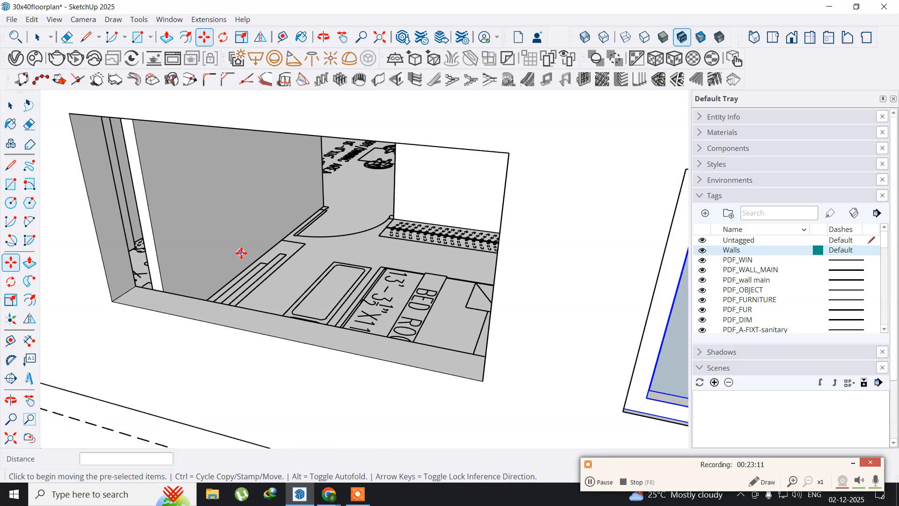
scroll(225, 247, down, 3)
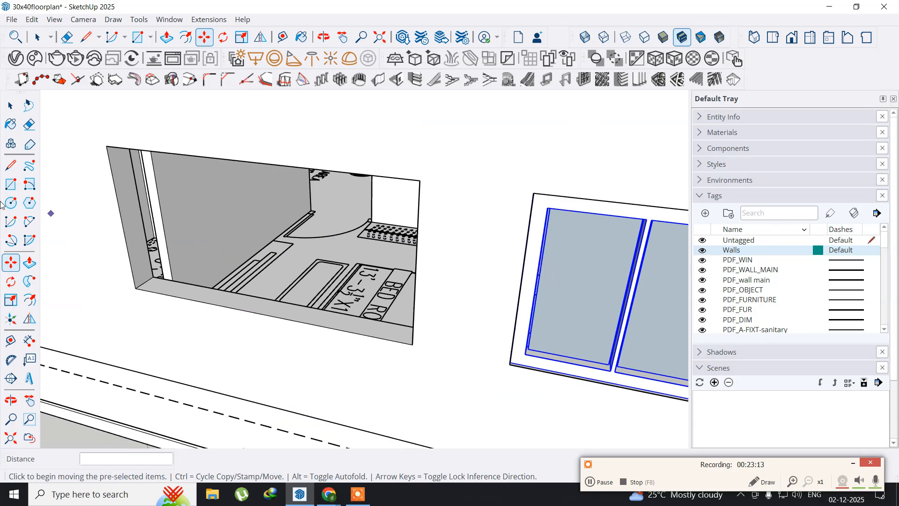
click(10, 184)
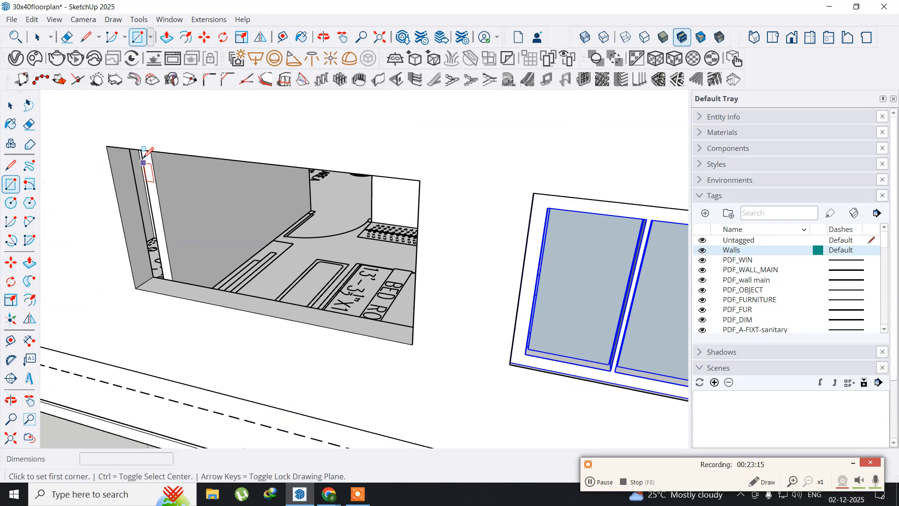
click(108, 146)
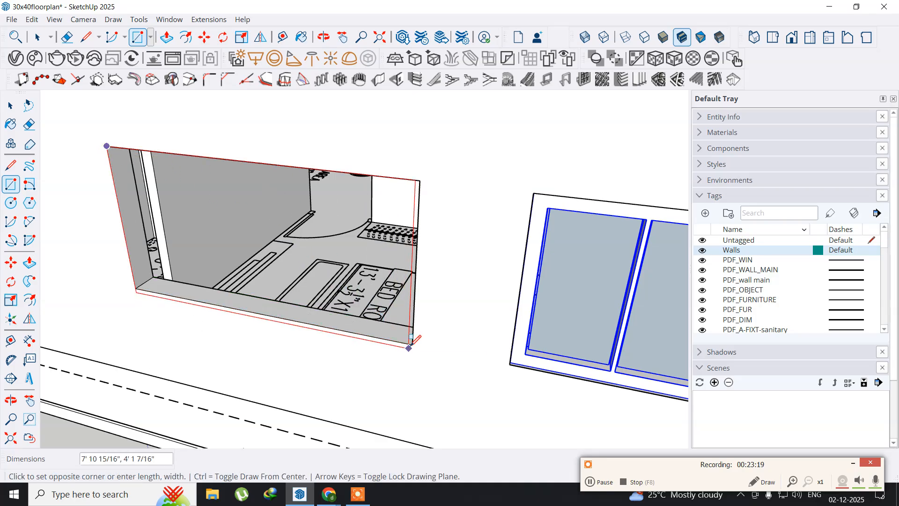
click(412, 344)
Create a window frame with 4 columns on the new rectangle using the Panel Divider, keeping the recessed/extruded edge settings.
click(9, 105)
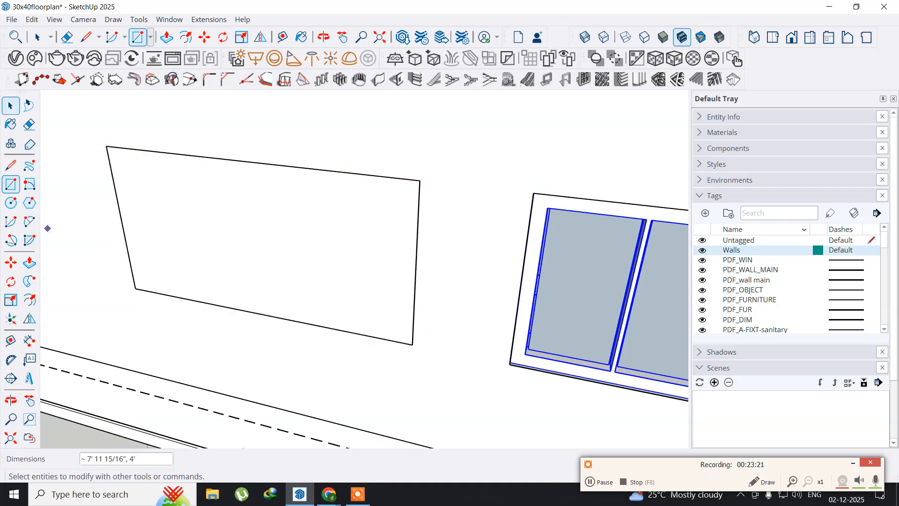
click(242, 224)
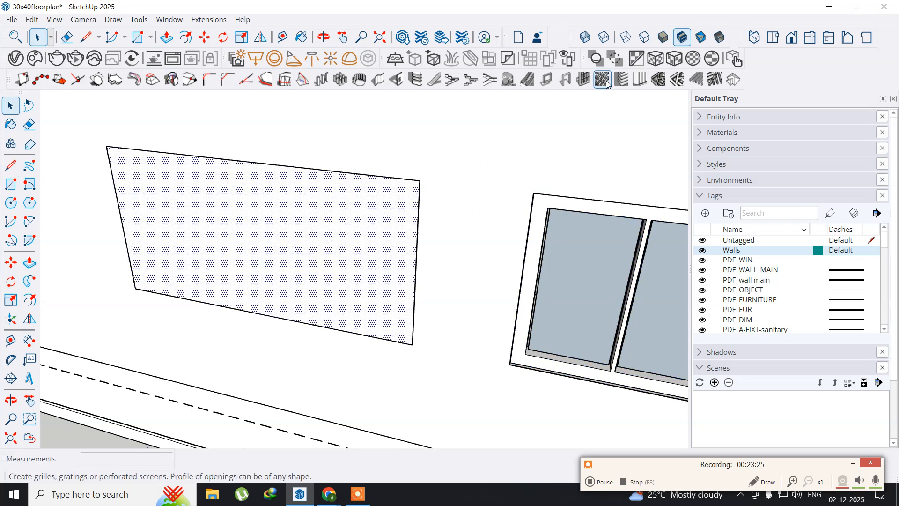
click(576, 80)
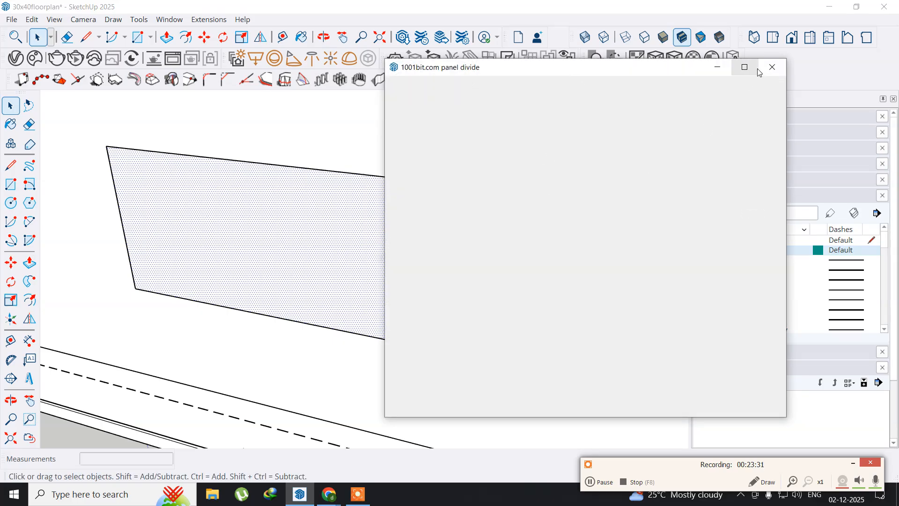
click(772, 67)
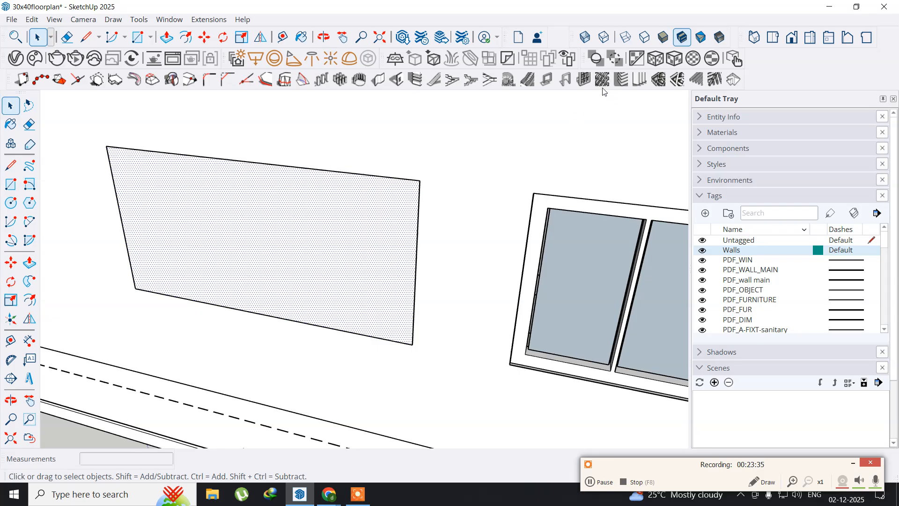
click(588, 81)
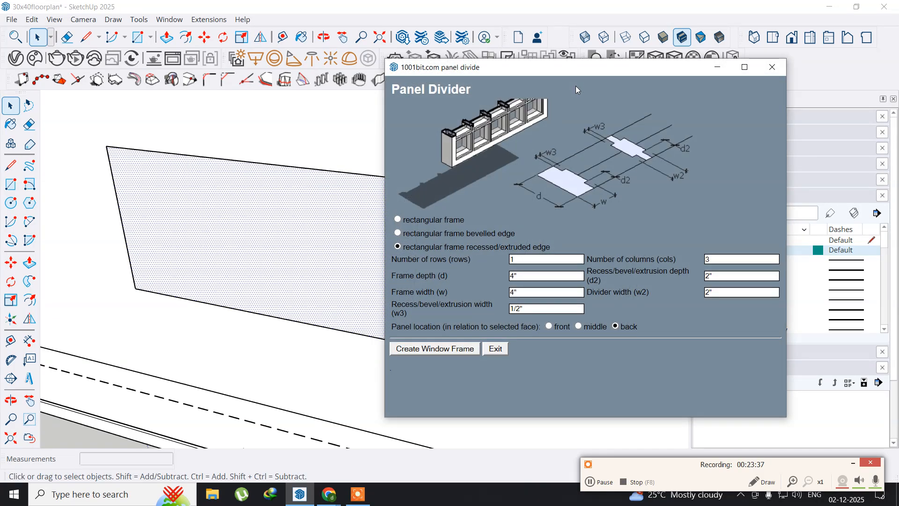
drag(440, 67, 170, 62)
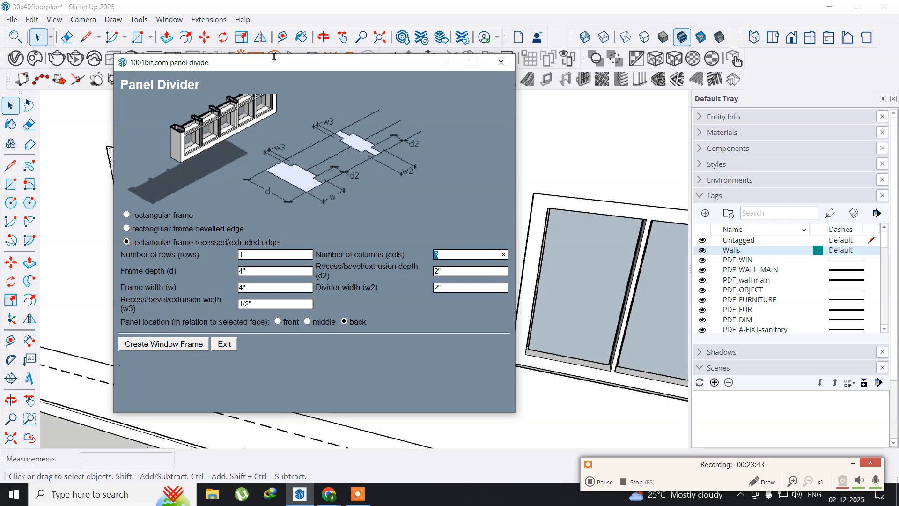
drag(259, 68, 414, 64)
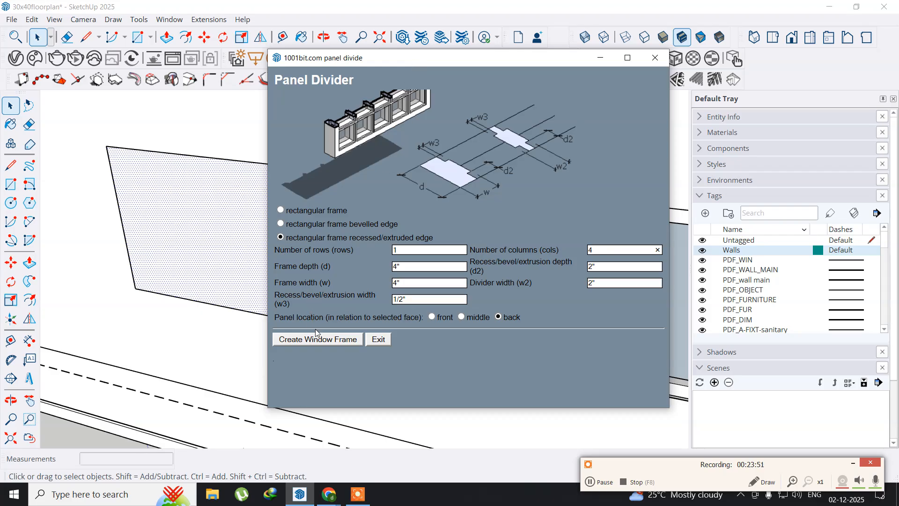
click(311, 341)
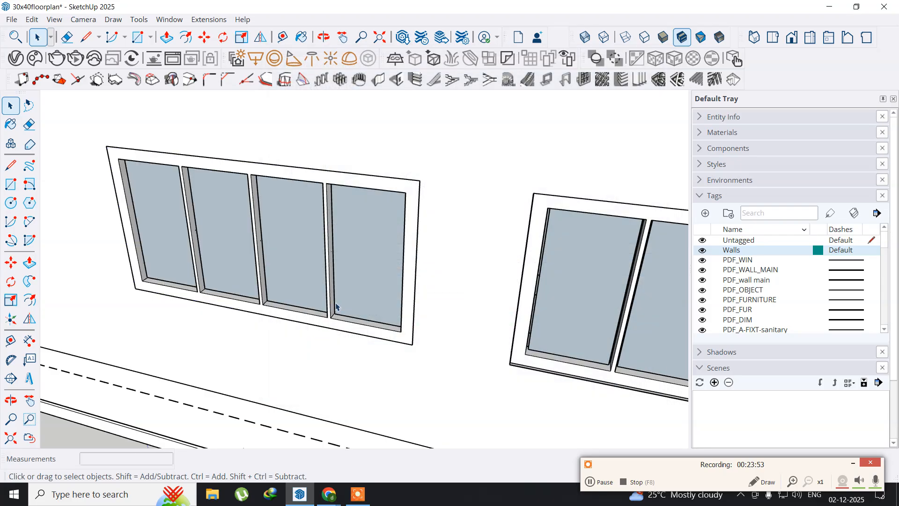
Move the four-pane window frame 1" into the wall opening toward the room interior.
scroll(328, 315, down, 5)
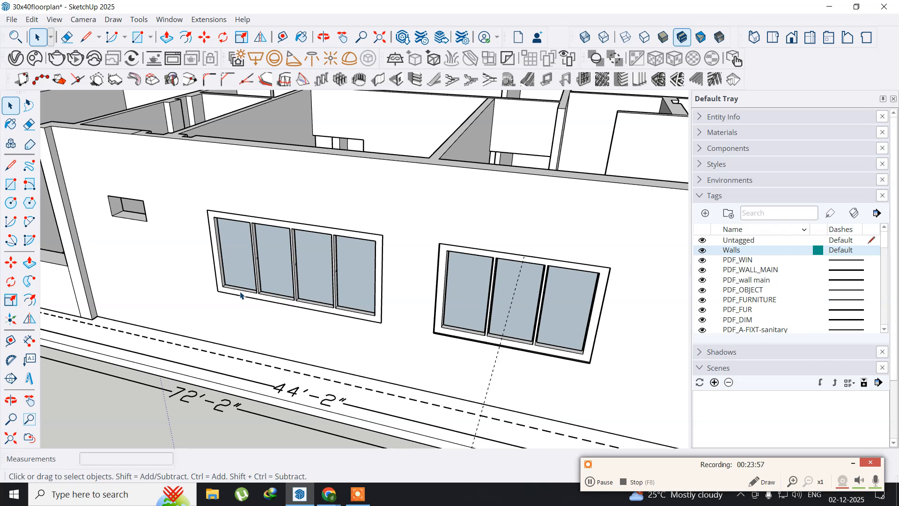
scroll(240, 295, up, 8)
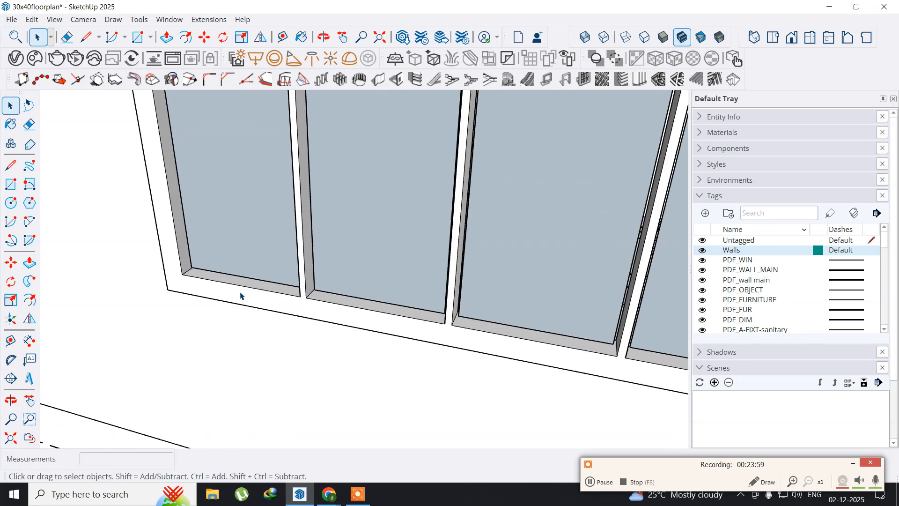
click(202, 291)
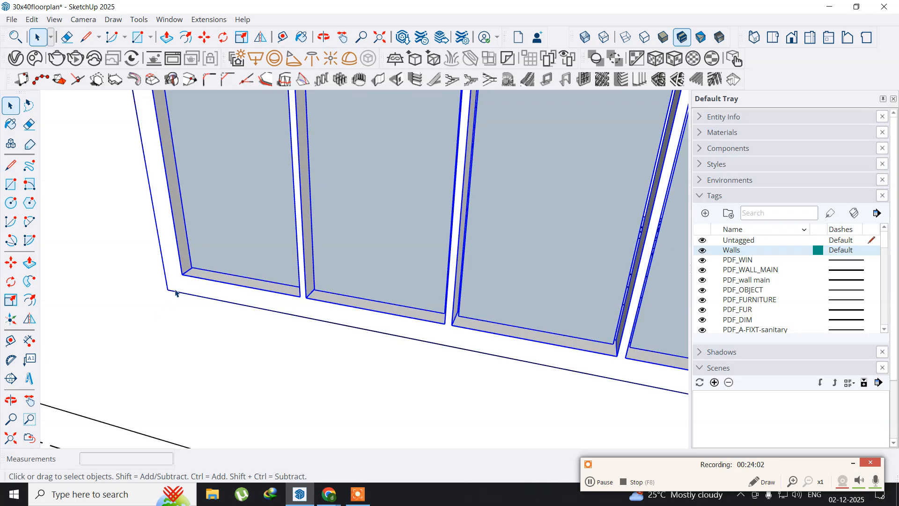
click(11, 262)
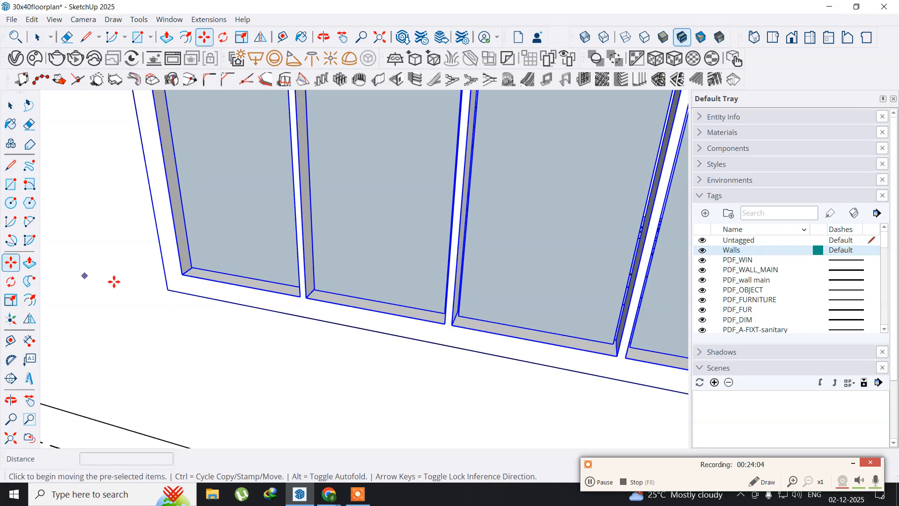
click(167, 289)
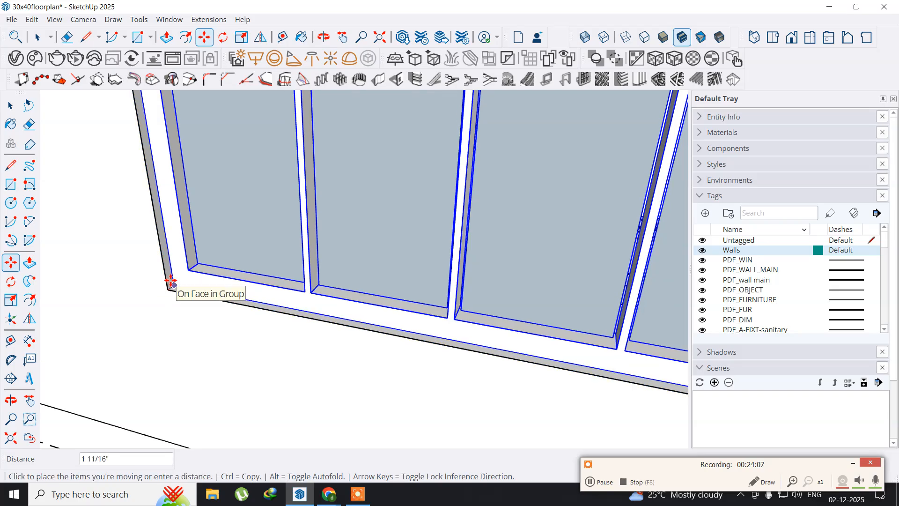
scroll(171, 281, up, 8)
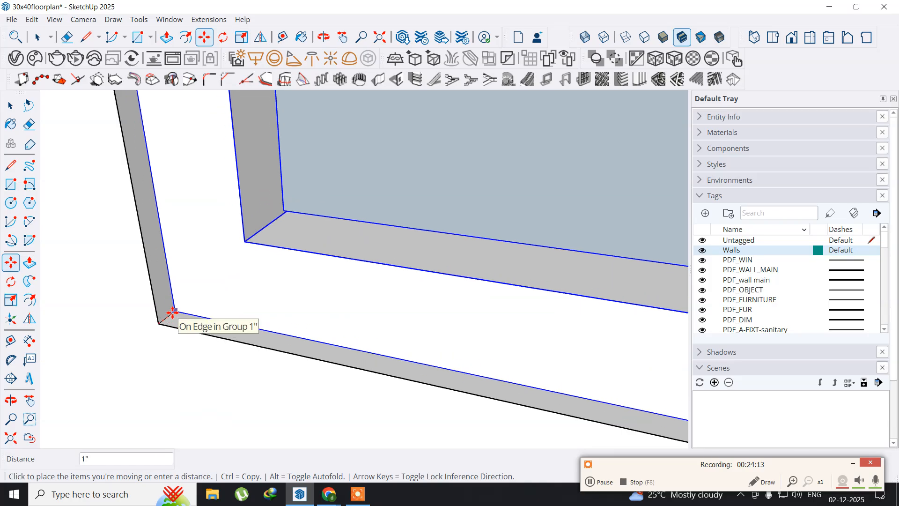
text(1)
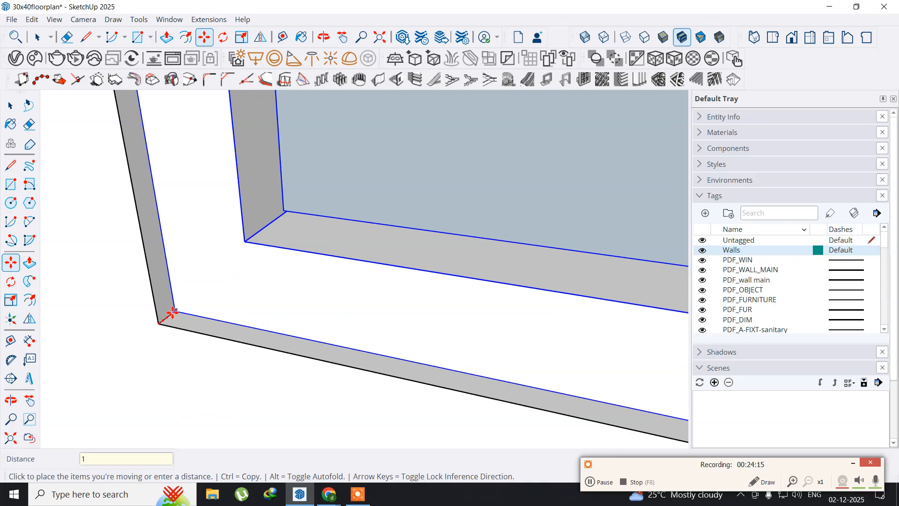
key(Return)
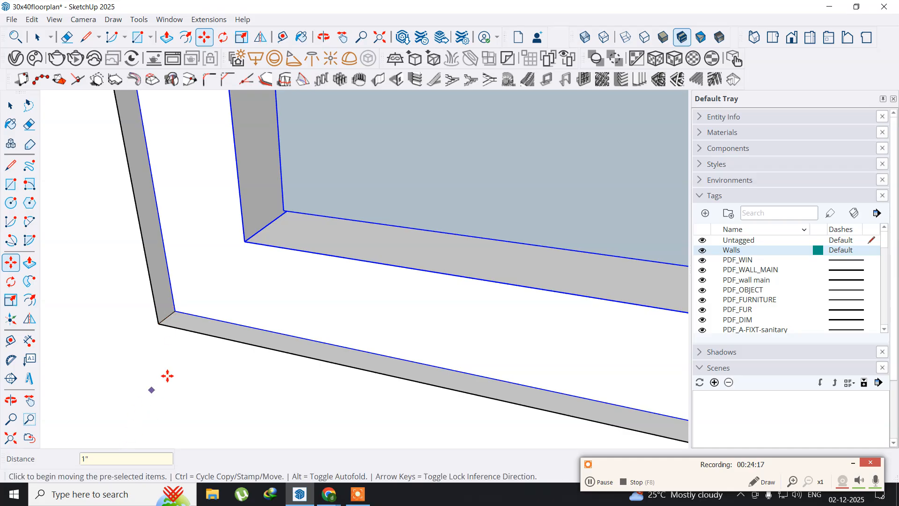
Examine how the recessed four-pane window frame sits in the wall opening from several angles.
scroll(168, 375, down, 5)
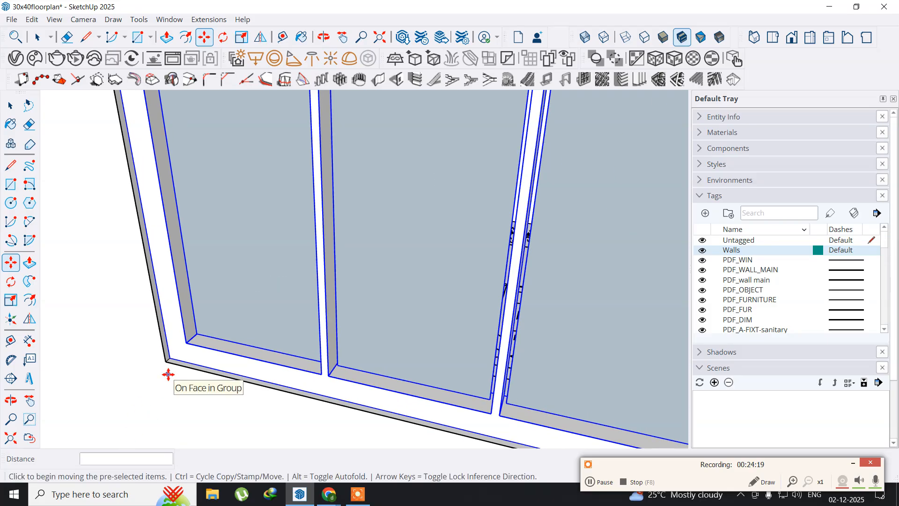
scroll(168, 374, down, 3)
middle_drag(254, 312, 298, 425)
scroll(437, 268, up, 3)
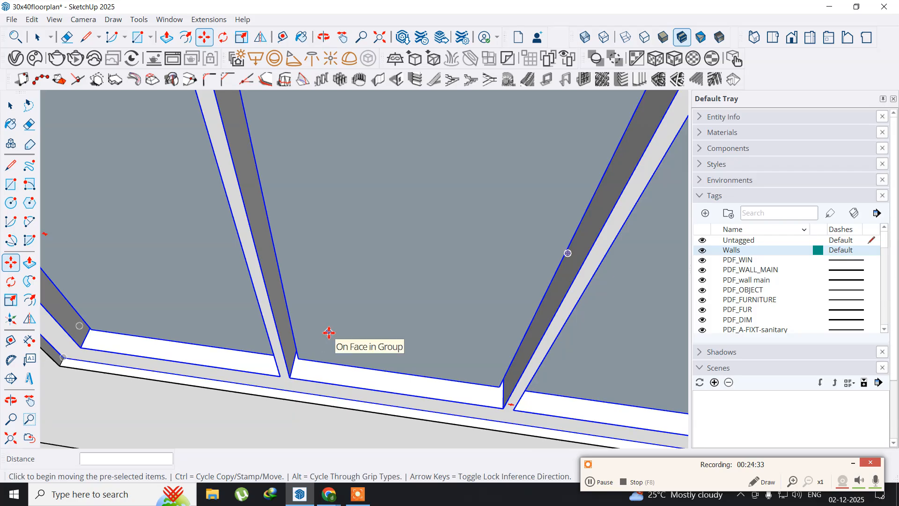
scroll(329, 333, down, 5)
middle_drag(413, 300, 315, 206)
middle_drag(415, 302, 393, 327)
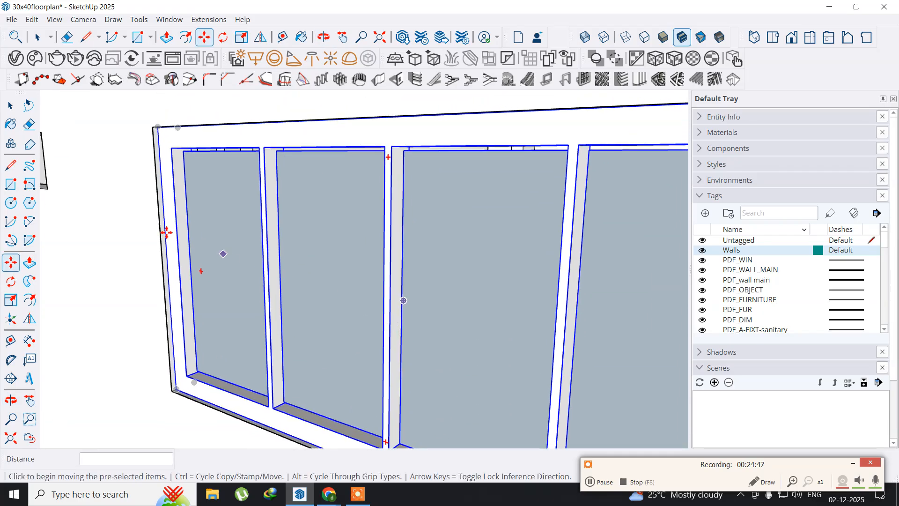
Open the four-pane window group, examine its selected glass panes up close, and close the group.
click(11, 105)
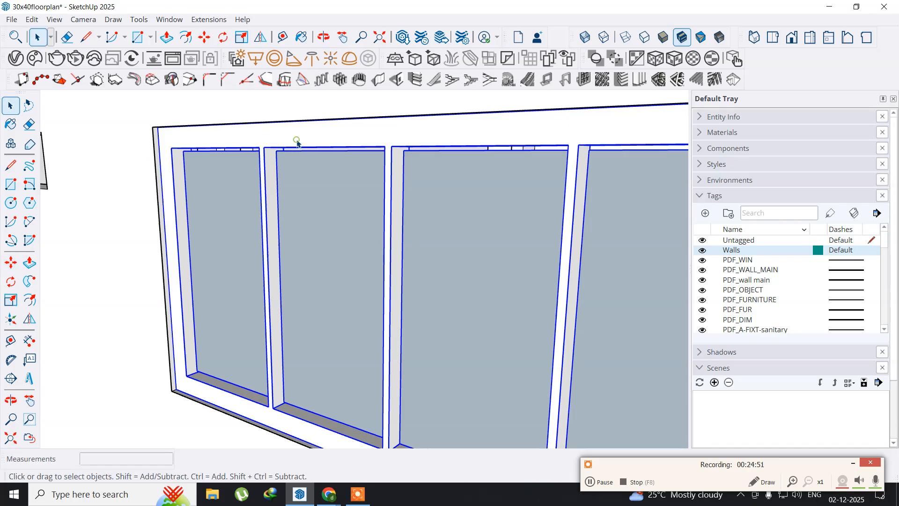
double_click(224, 202)
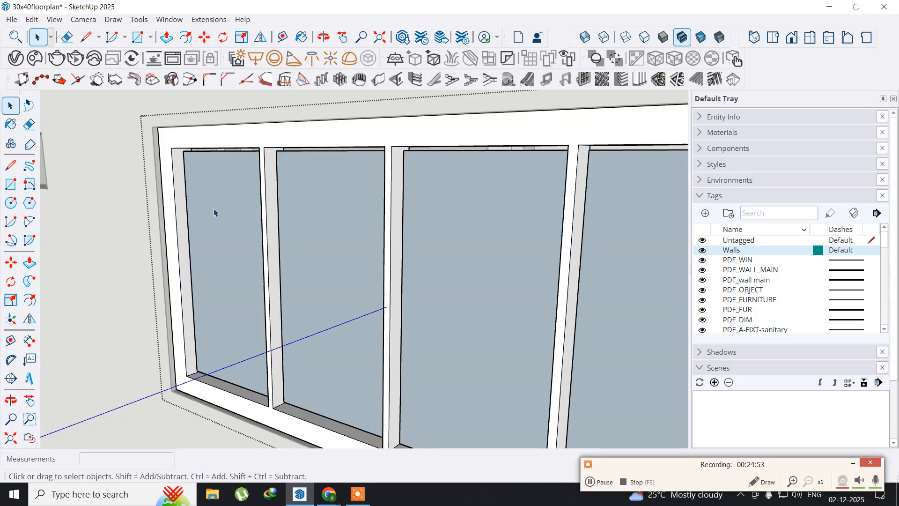
middle_drag(195, 243, 232, 210)
scroll(223, 166, up, 3)
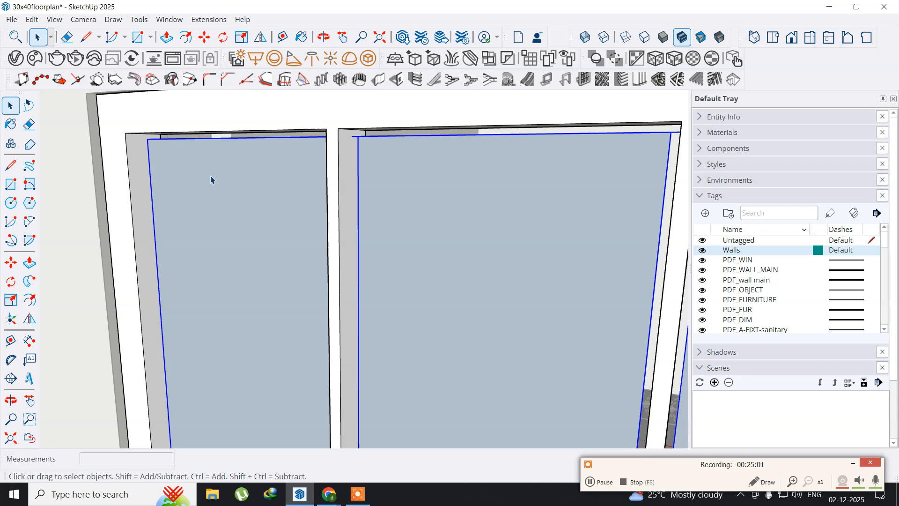
scroll(208, 170, up, 3)
middle_drag(208, 170, 304, 197)
middle_drag(241, 241, 237, 275)
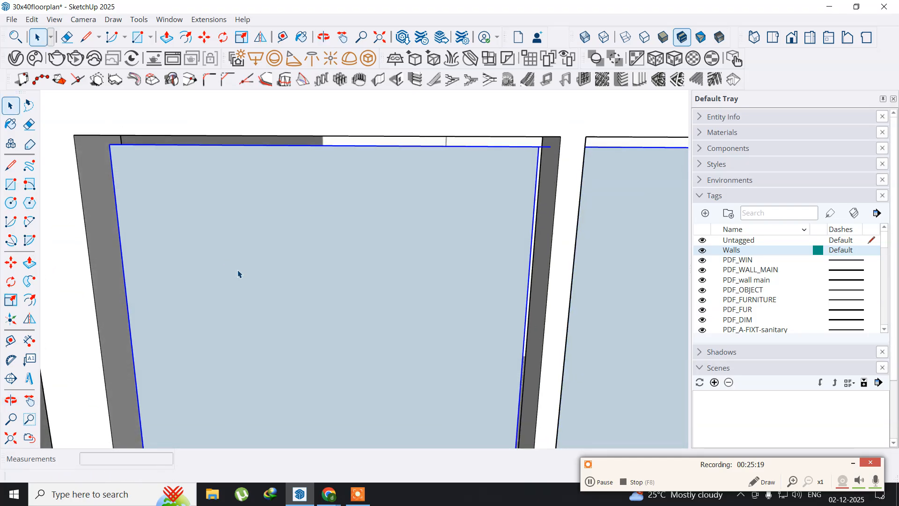
scroll(238, 274, down, 3)
scroll(237, 275, down, 6)
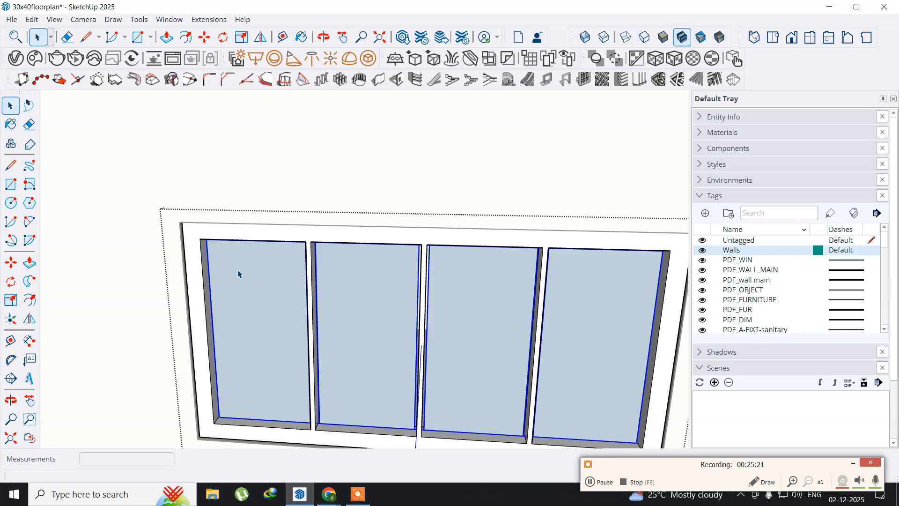
click(152, 107)
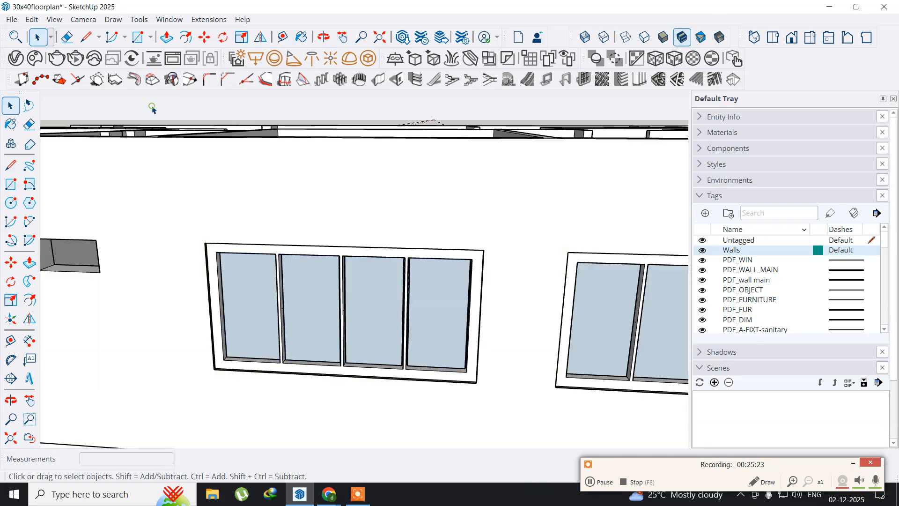
Examine the three-pane window up close and both finished windows along the outer wall.
scroll(370, 316, down, 3)
middle_drag(446, 327, 284, 234)
key(space)
scroll(363, 283, up, 3)
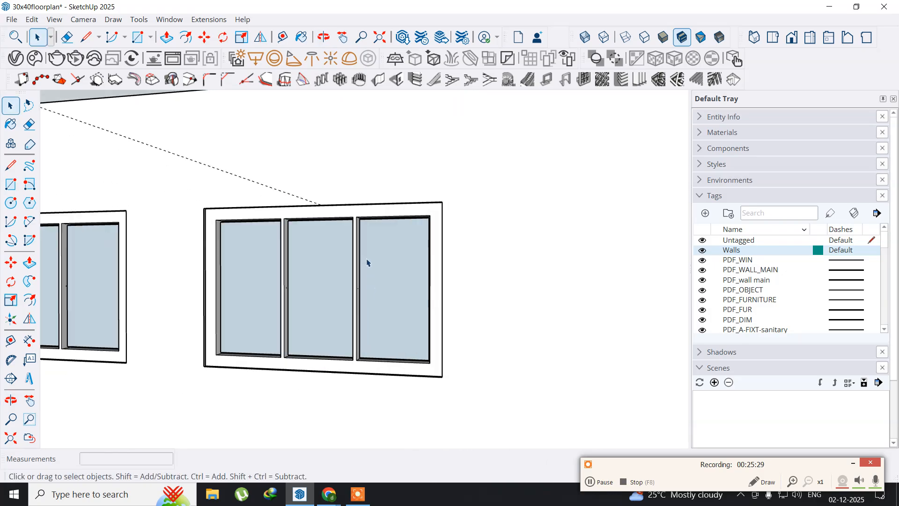
scroll(367, 263, up, 3)
middle_drag(367, 261, 251, 339)
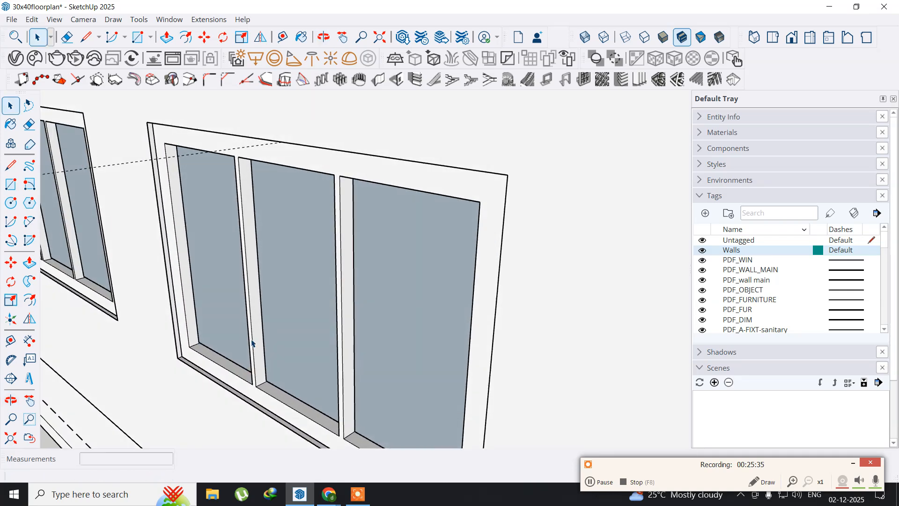
scroll(280, 318, down, 3)
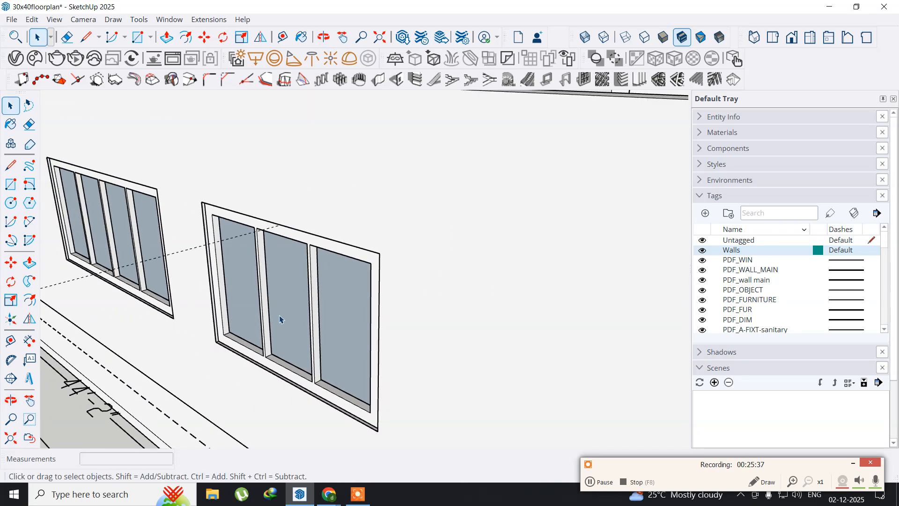
scroll(280, 319, down, 3)
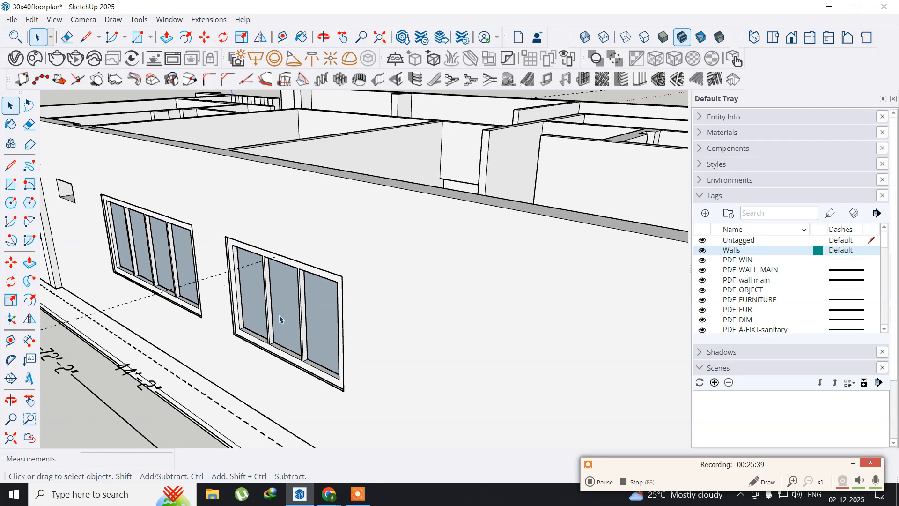
middle_drag(154, 281, 252, 284)
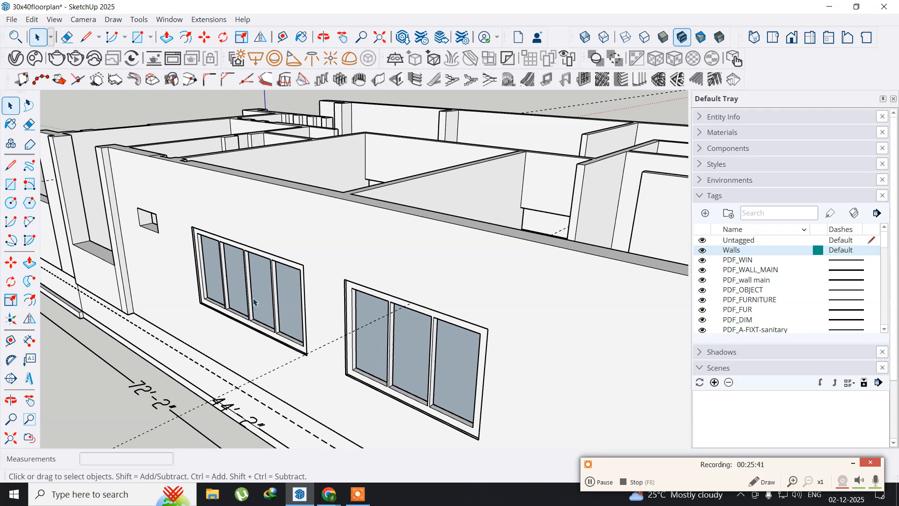
Open the four-pane window group for editing and delete its glass panes.
scroll(251, 284, up, 5)
scroll(251, 284, up, 3)
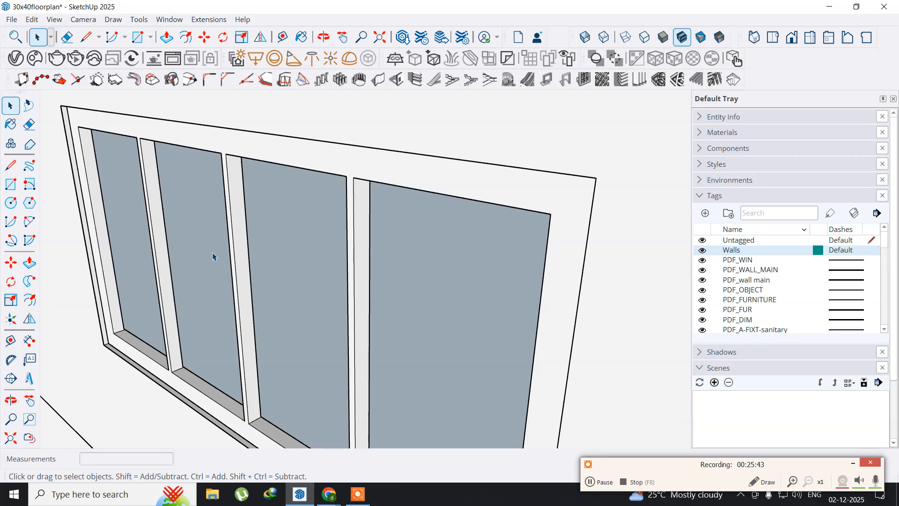
click(192, 251)
scroll(191, 252, down, 2)
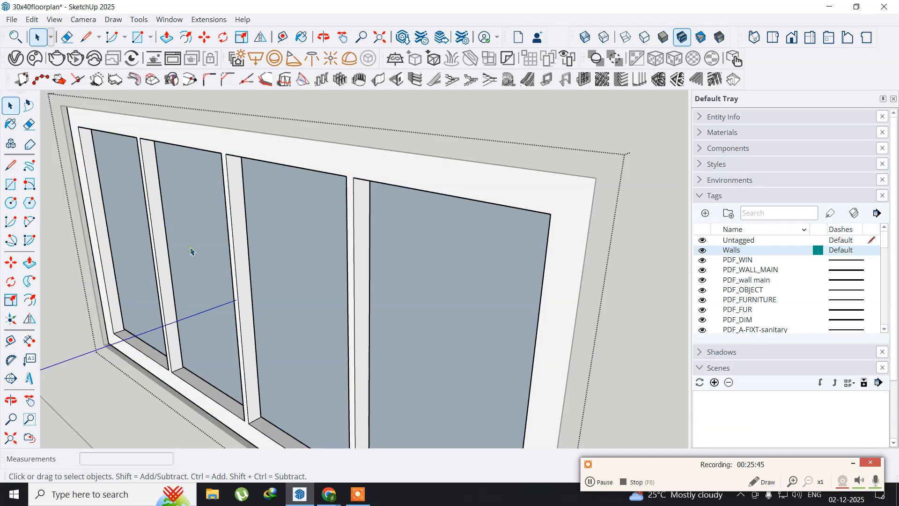
middle_drag(191, 251, 197, 189)
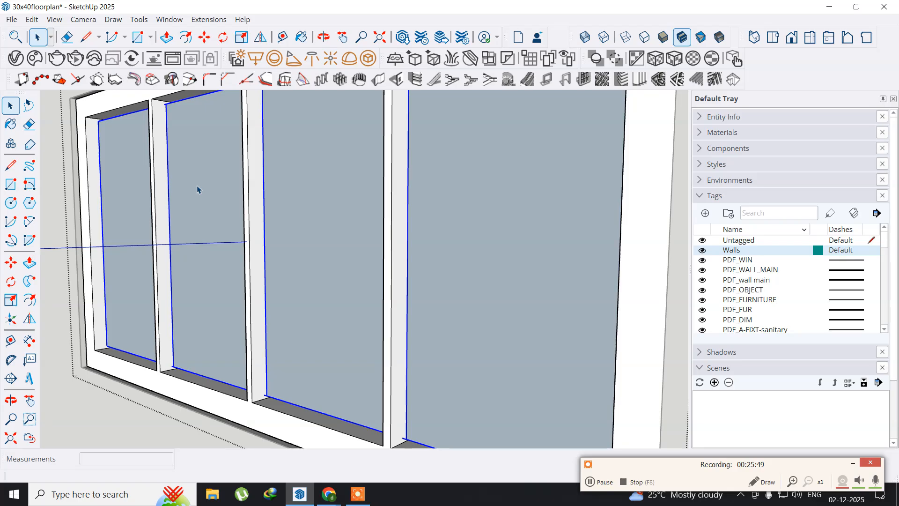
key(Delete)
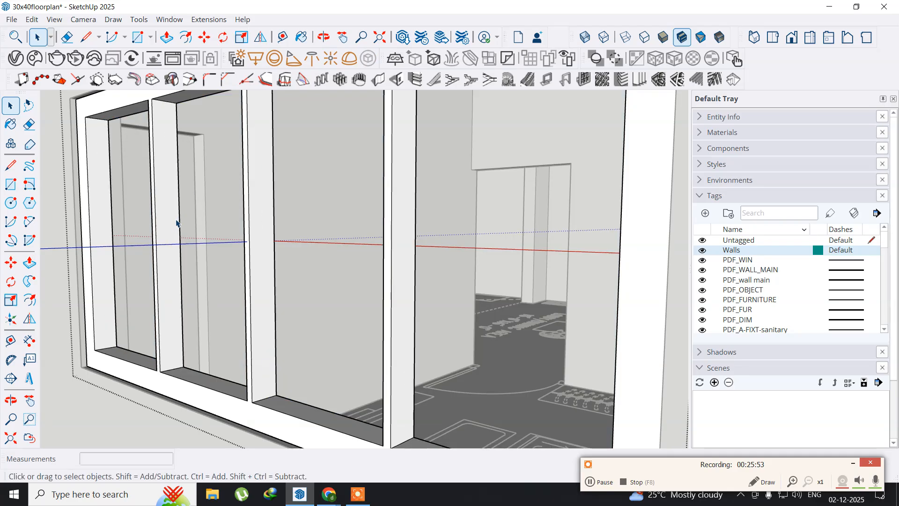
middle_drag(176, 220, 264, 285)
scroll(265, 285, up, 2)
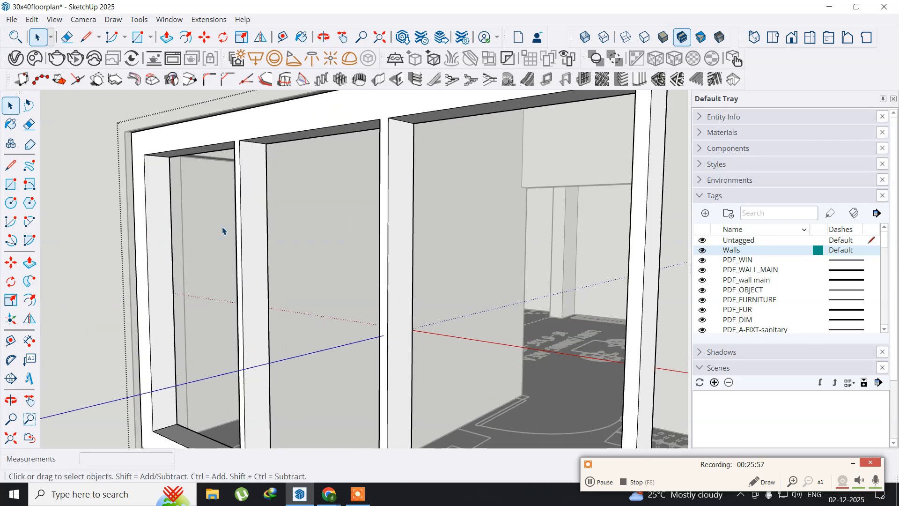
Draw a rectangle across the four-pane window's openings, from the inner upper corner of the frame to the diagonally opposite lower corner.
mouse_move(222, 230)
middle_down()
mouse_move(255, 297)
mouse_move(218, 253)
mouse_move(215, 230)
middle_up()
scroll(161, 237, up, 2)
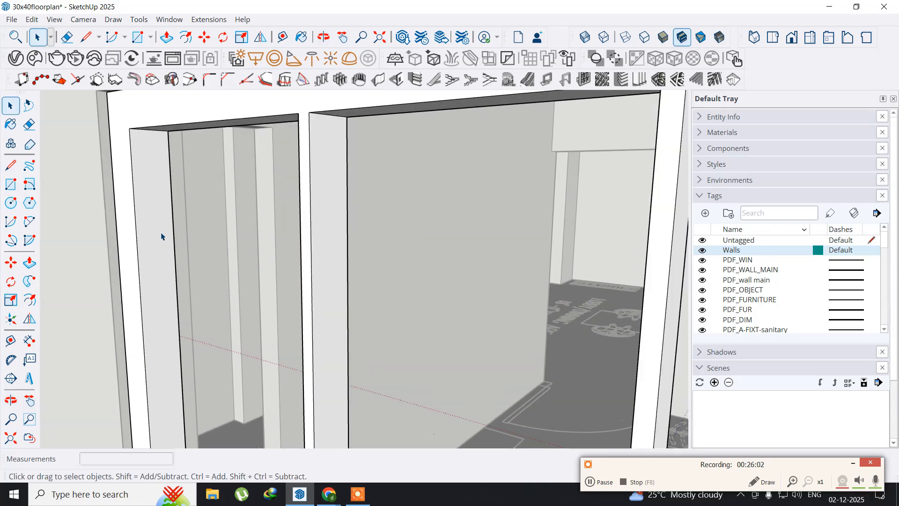
scroll(161, 236, down, 4)
middle_drag(160, 235, 194, 247)
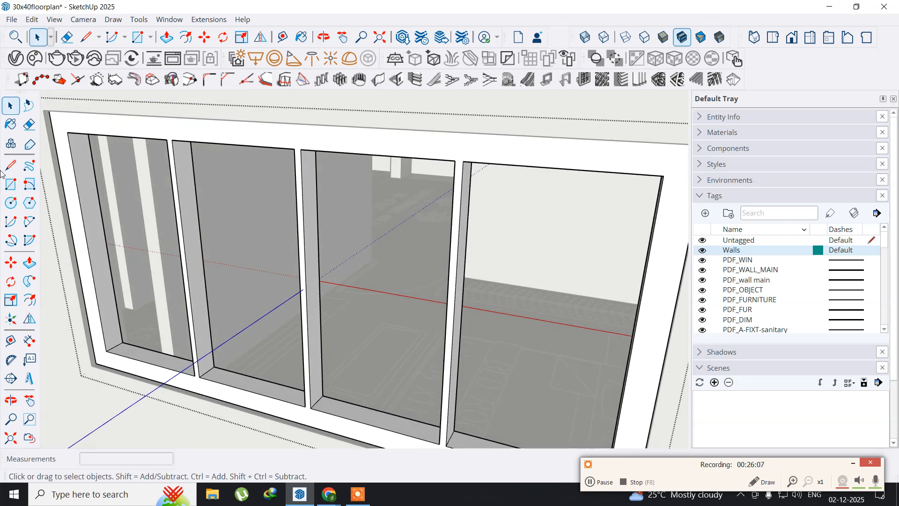
click(10, 184)
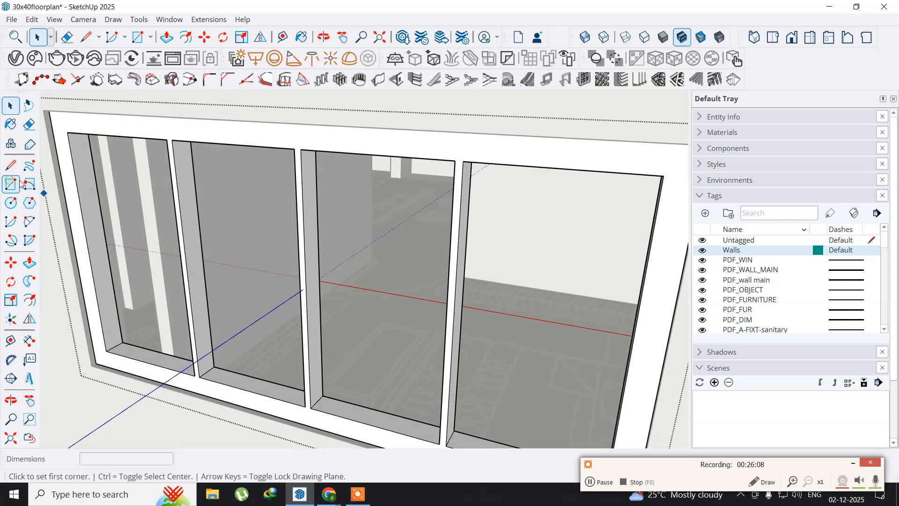
click(68, 133)
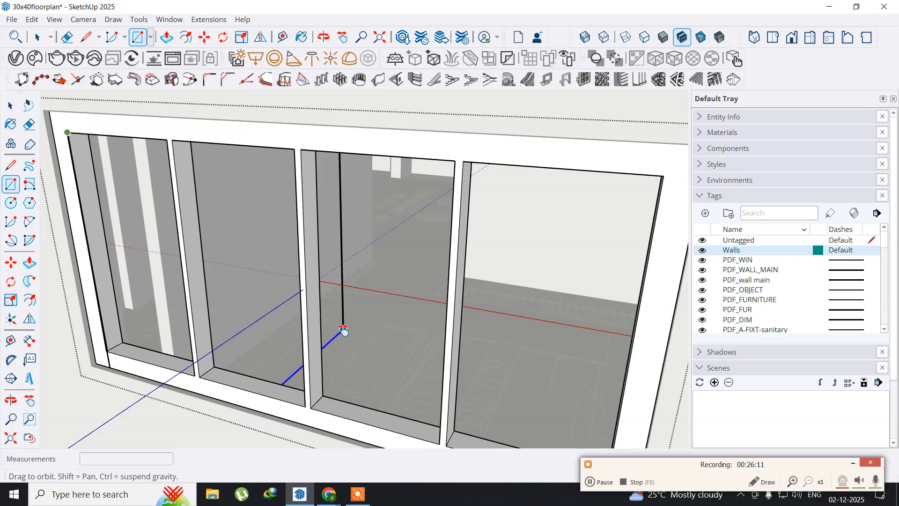
shift+middle_drag(344, 331, 251, 209)
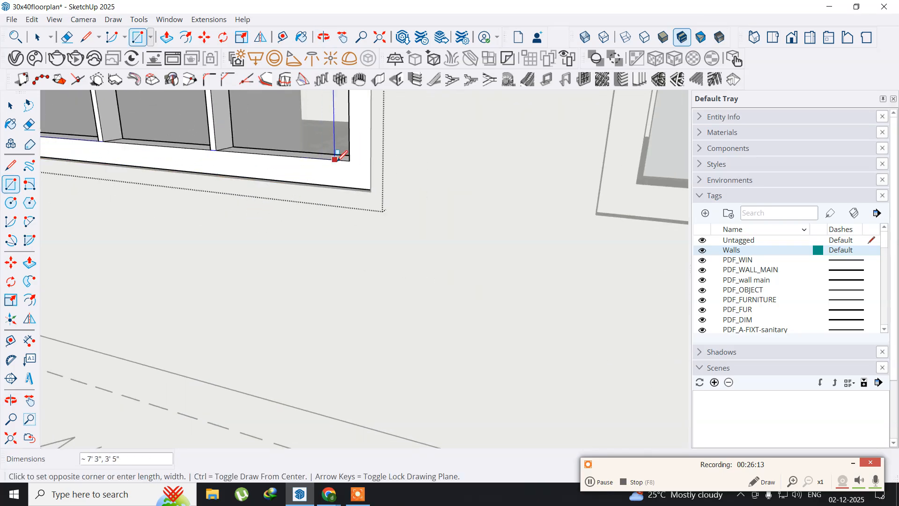
click(350, 160)
Push/Pull the four glass faces of the four-pane window by 1" from the room side.
shift+middle_drag(292, 172, 390, 427)
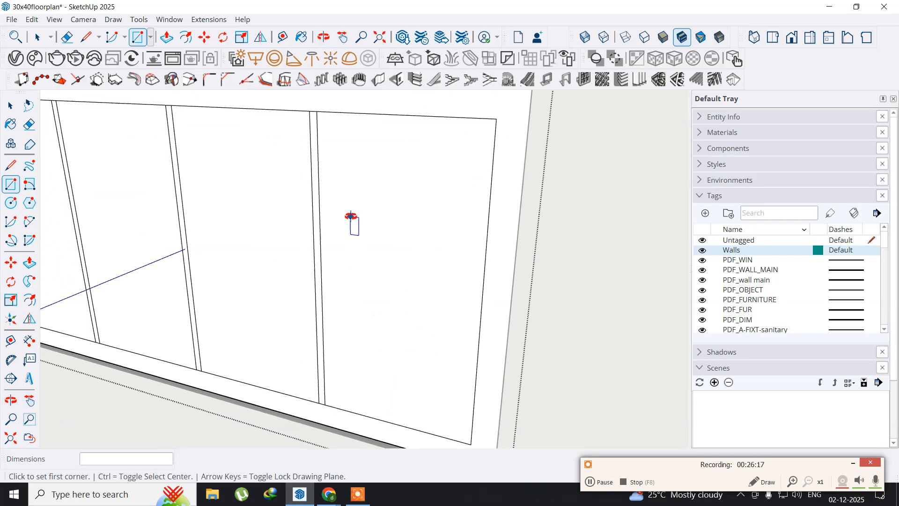
scroll(351, 218, down, 3)
middle_drag(357, 225, 365, 220)
scroll(337, 277, down, 2)
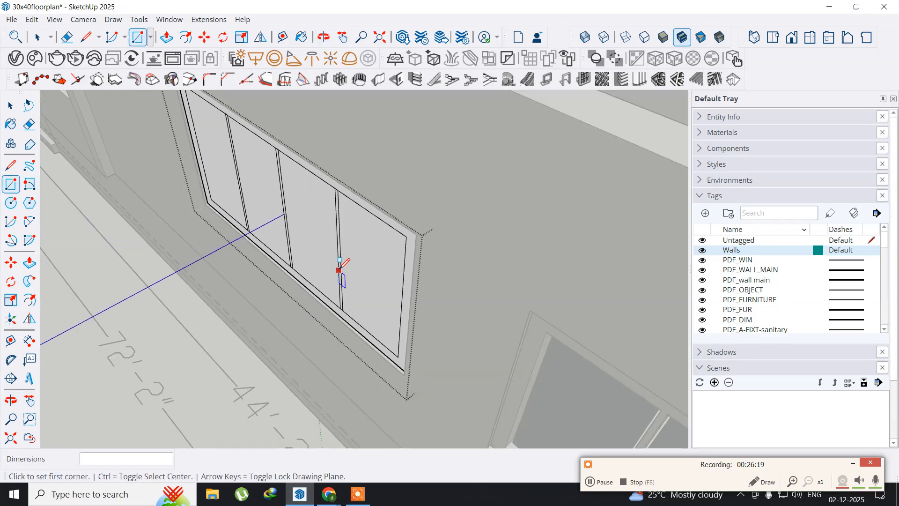
middle_drag(358, 261, 14, 216)
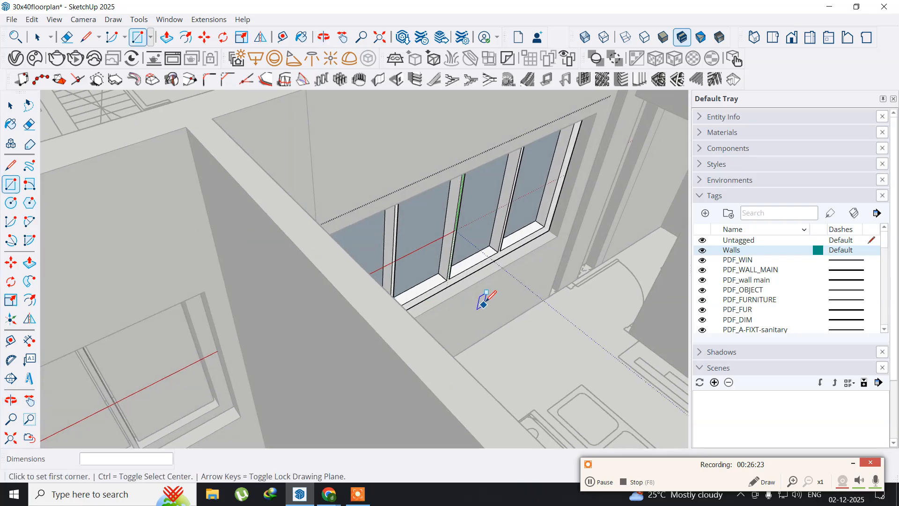
scroll(481, 305, up, 3)
middle_drag(482, 297, 371, 276)
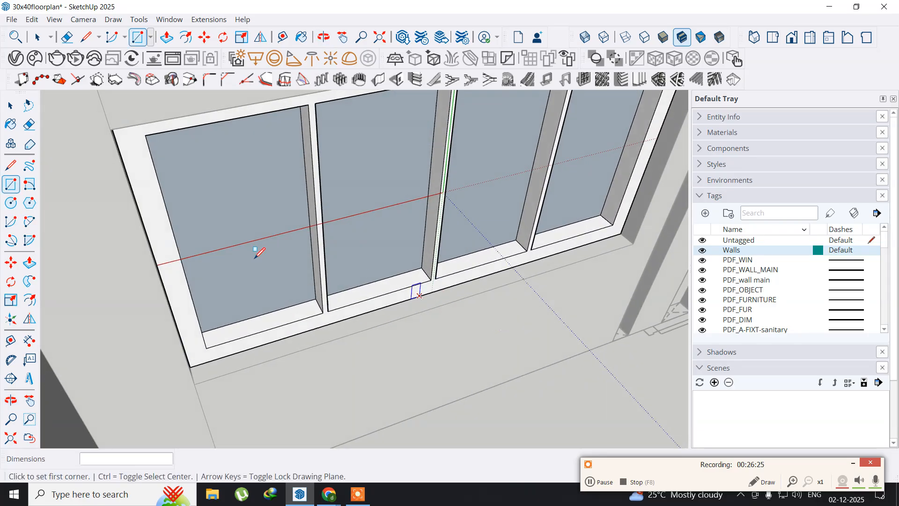
click(29, 263)
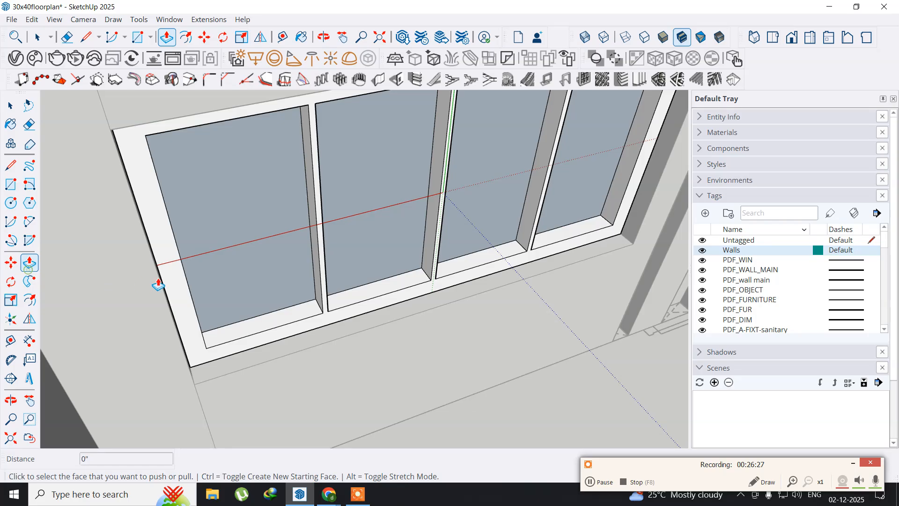
click(225, 230)
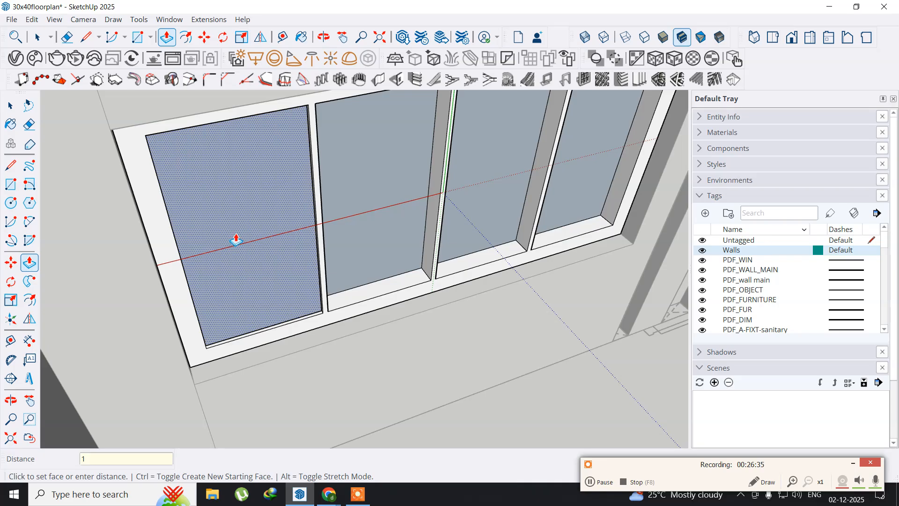
click(236, 240)
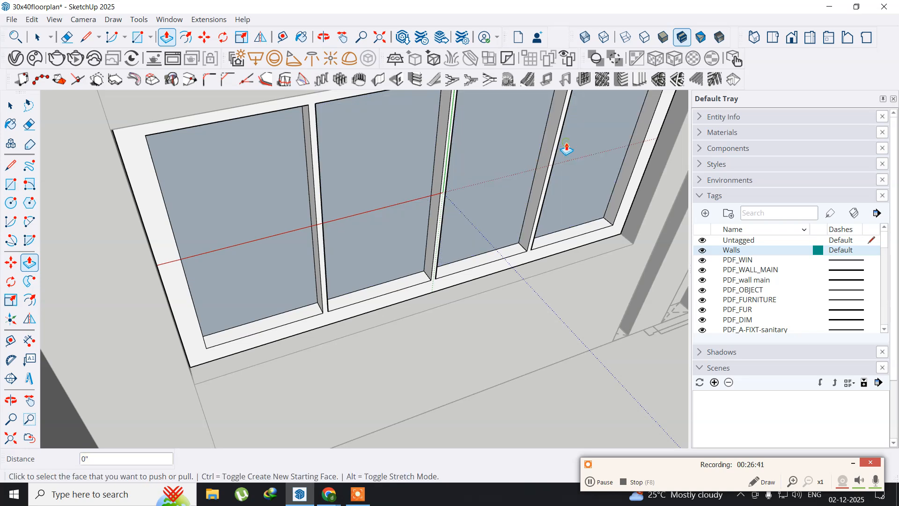
Examine the new glass faces of the four-pane window up close and with the whole window geometry selected.
middle_drag(193, 285, 640, 262)
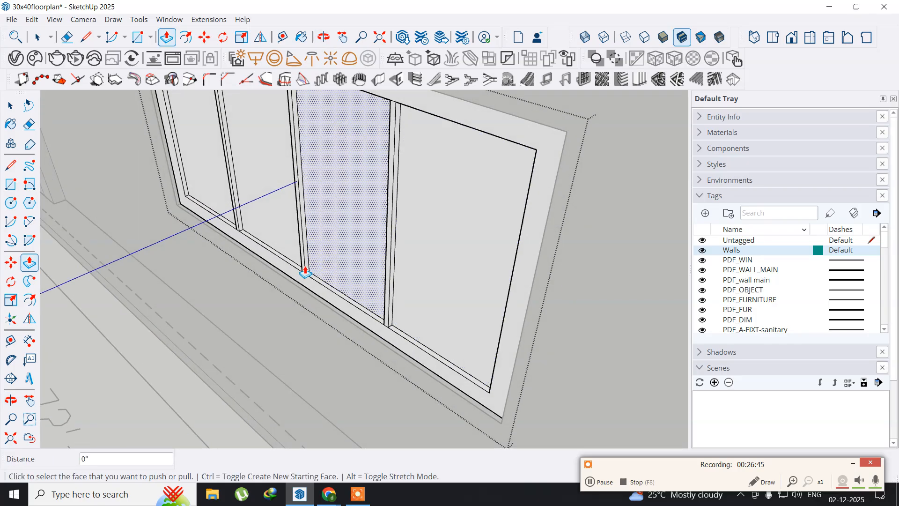
click(10, 108)
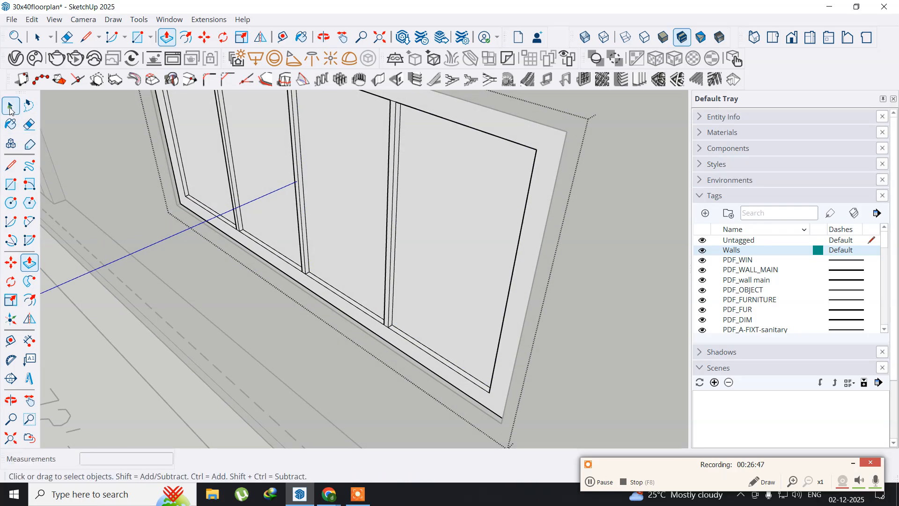
scroll(297, 254, up, 5)
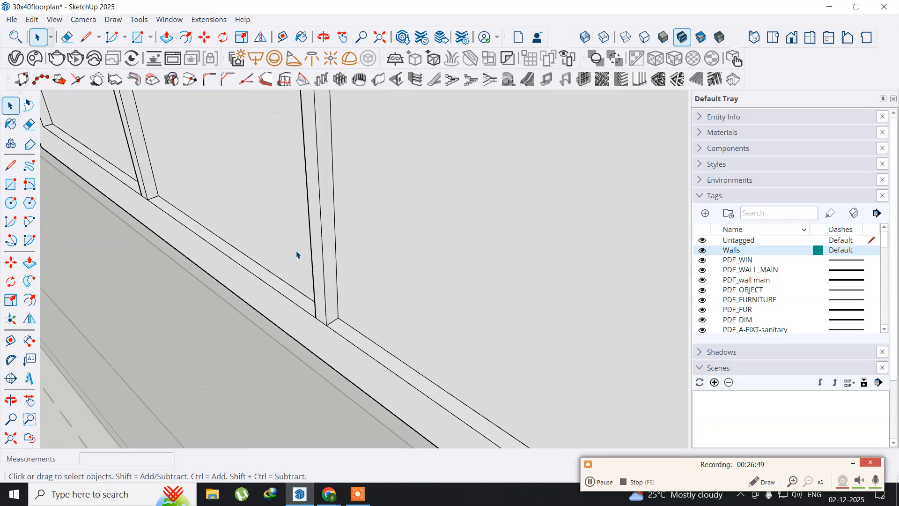
scroll(296, 254, up, 1)
mouse_move(260, 280)
mouse_down()
mouse_move(297, 259)
mouse_move(262, 293)
mouse_up()
key(space)
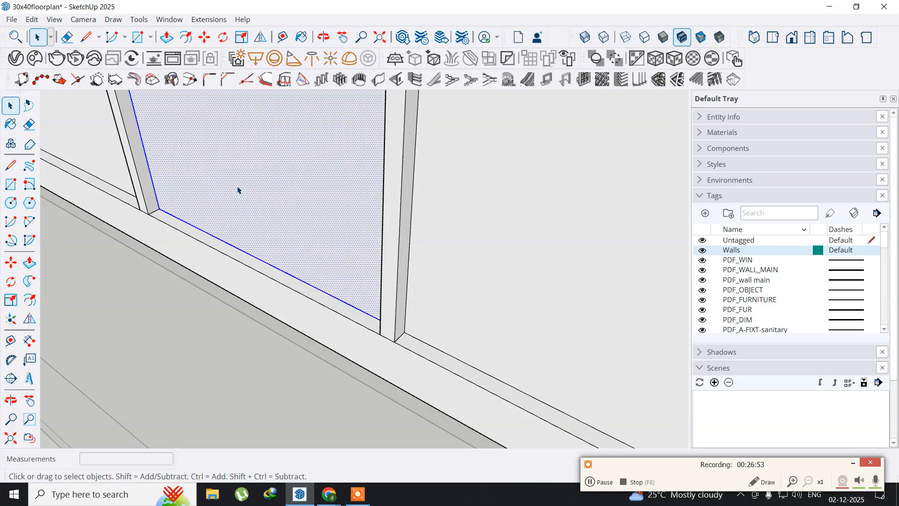
key(ctrl+a)
scroll(238, 190, down, 2)
scroll(238, 190, down, 3)
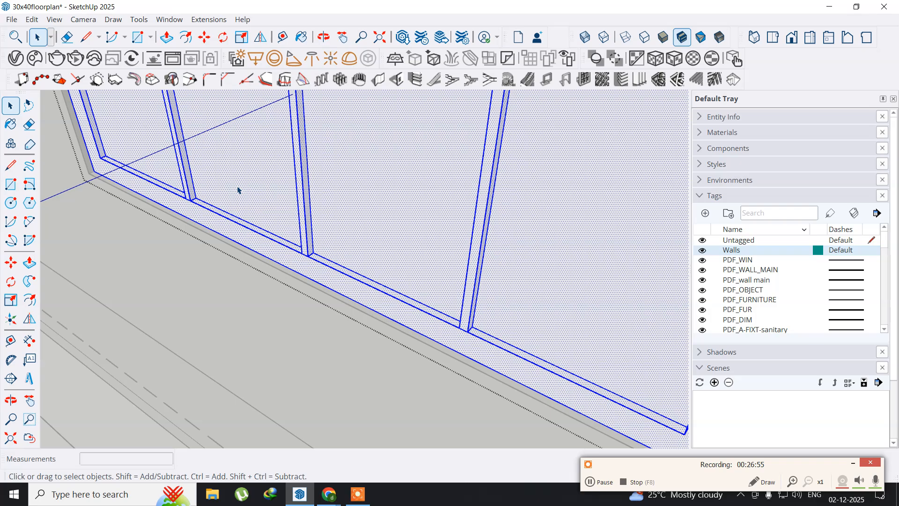
middle_drag(238, 190, 263, 317)
mouse_move(261, 263)
middle_down()
mouse_move(251, 206)
mouse_move(248, 258)
middle_up()
triple_click(248, 254)
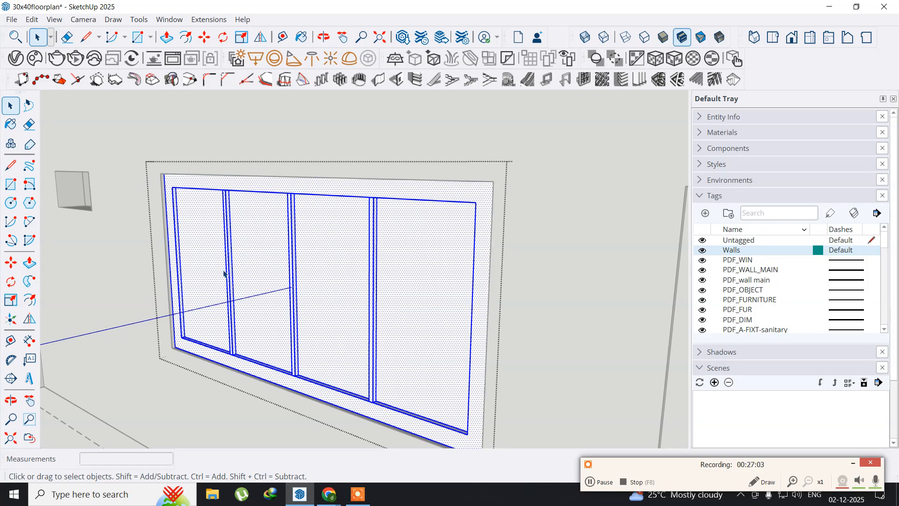
Select the first glass face of the four-pane window and examine the window from several angles.
click(200, 279)
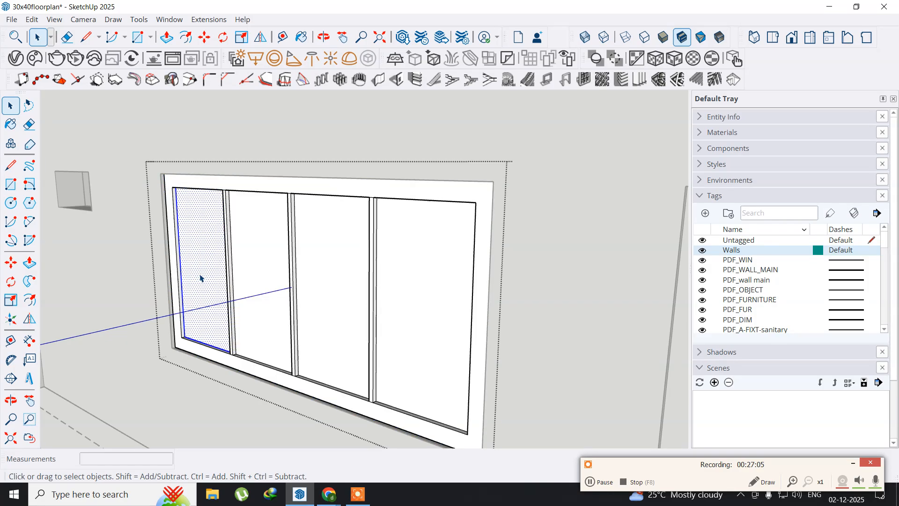
middle_drag(211, 305, 231, 181)
middle_drag(201, 241, 231, 301)
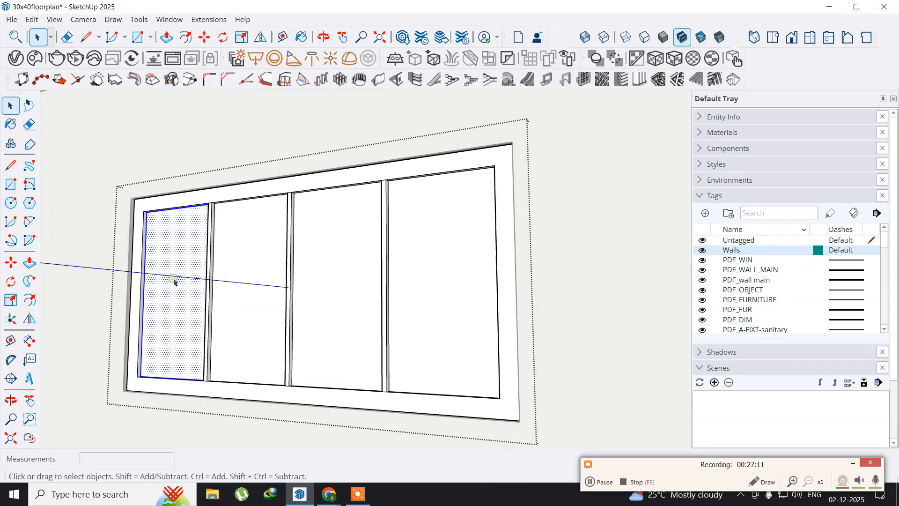
middle_drag(251, 241, 191, 424)
middle_drag(303, 200, 47, 323)
middle_drag(166, 248, 173, 185)
middle_drag(474, 176, 376, 296)
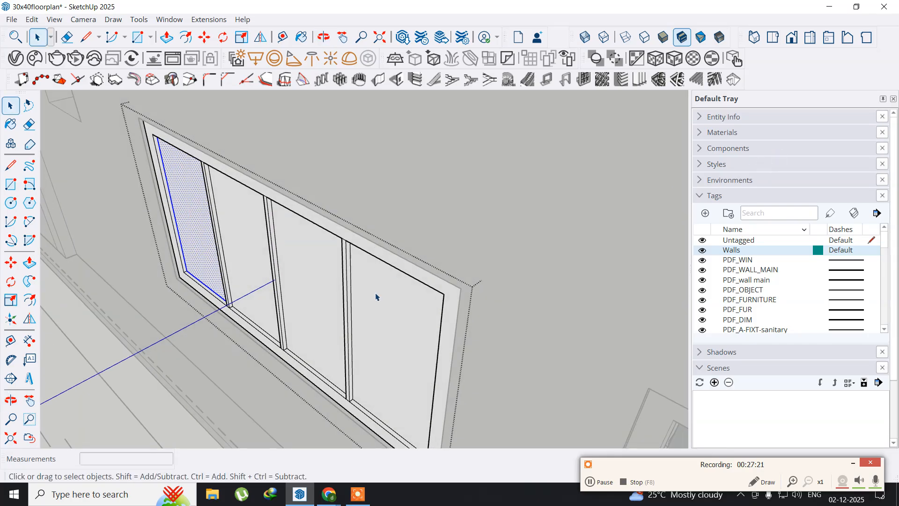
scroll(363, 312, down, 3)
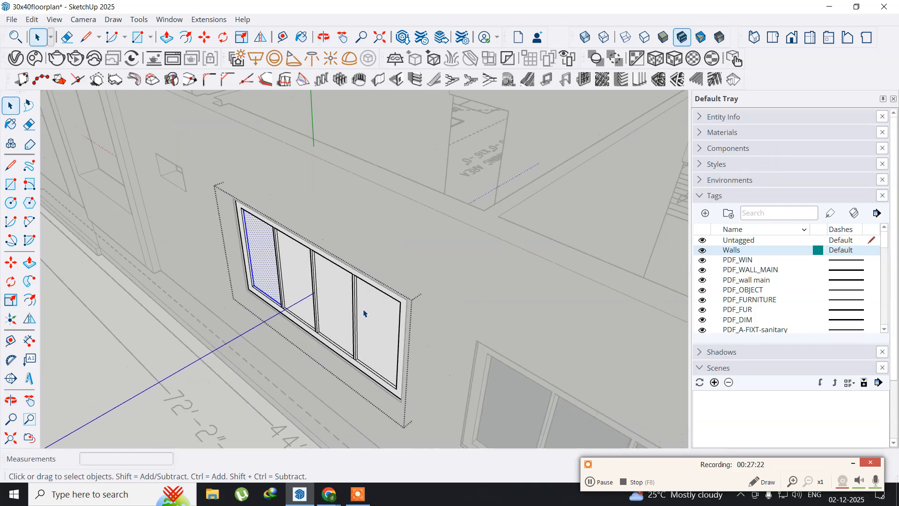
Close the four-pane window group and examine the finished window in the outer wall.
click(156, 356)
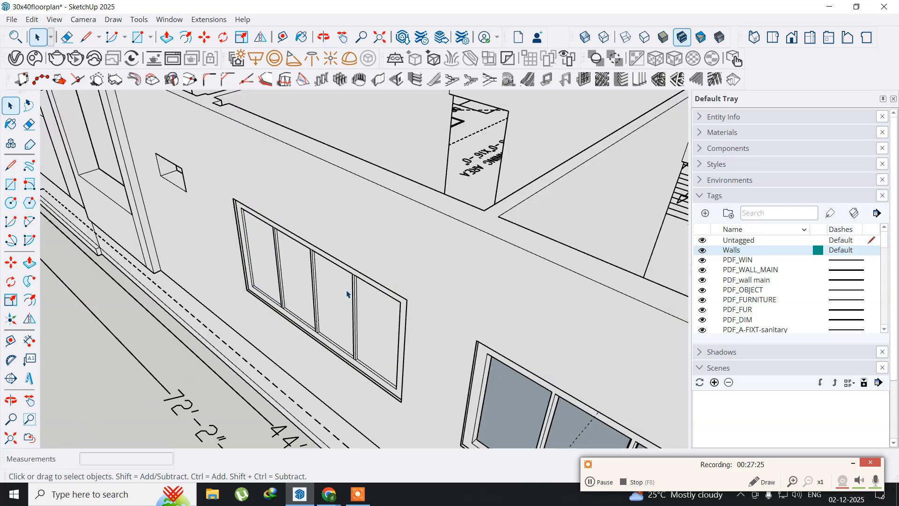
scroll(346, 294, up, 3)
scroll(264, 284, up, 3)
middle_drag(264, 284, 287, 201)
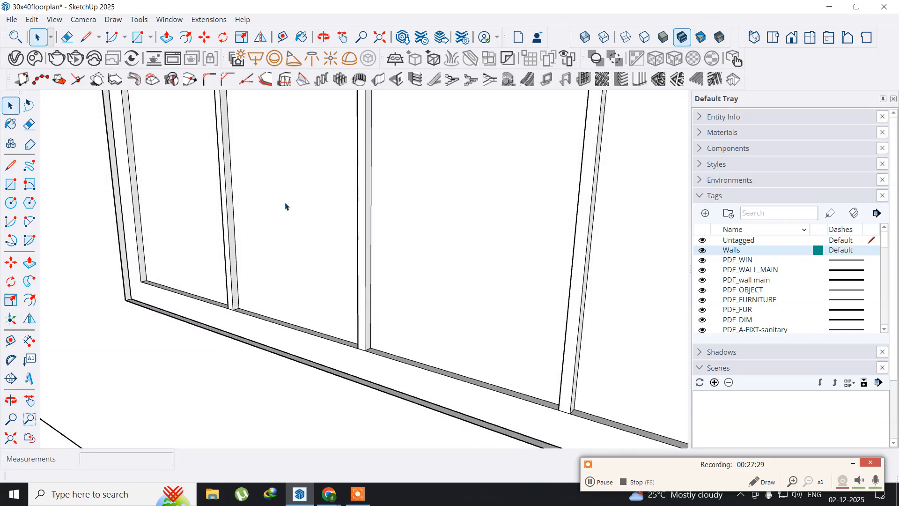
scroll(287, 204, down, 3)
scroll(285, 206, down, 3)
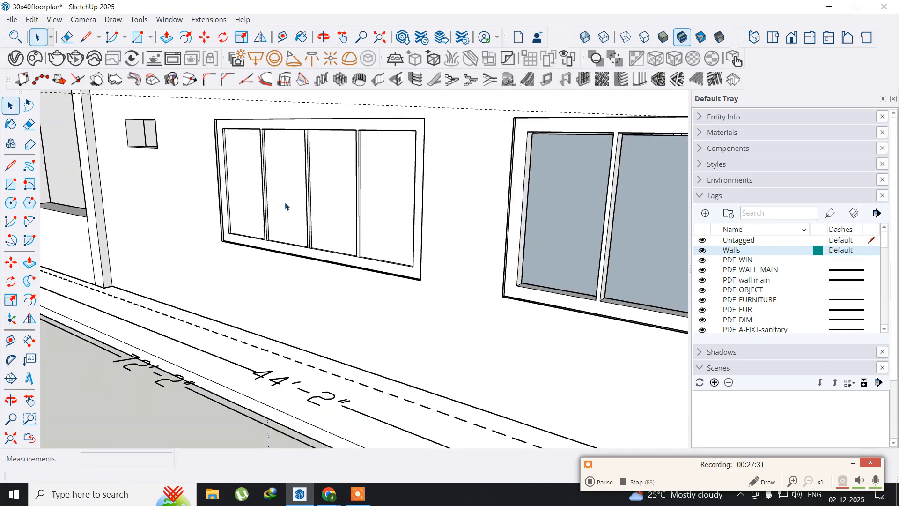
Open the three-pane window group for editing and delete its glass panes.
shift+middle_drag(546, 286, 312, 273)
double_click(320, 196)
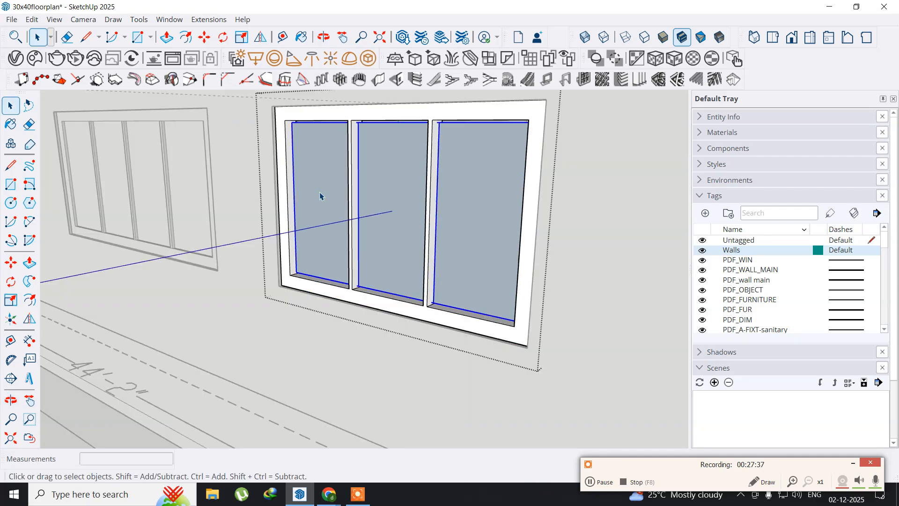
double_click(320, 195)
middle_drag(320, 196, 298, 227)
scroll(308, 200, up, 2)
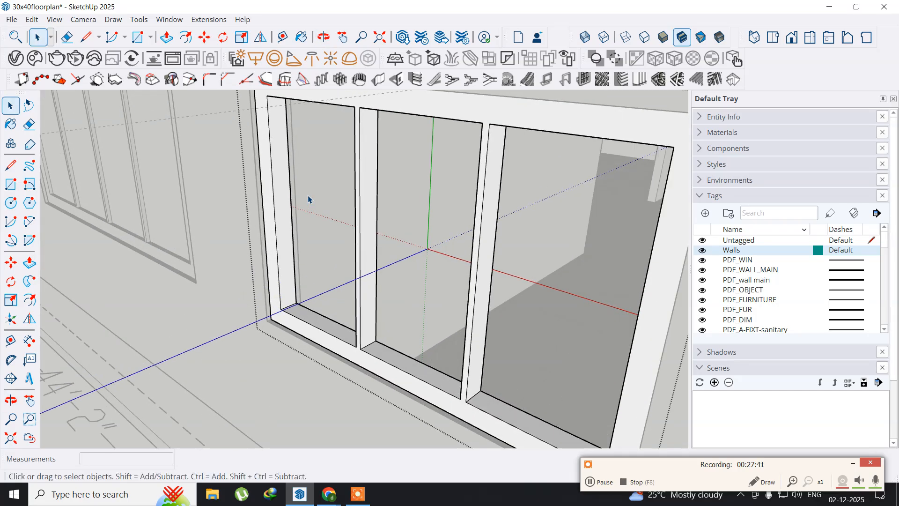
Draw a rectangle about 5' 5" by 3' 5" across the three-pane window's openings, between opposite inner corners of the frame.
scroll(308, 199, down, 2)
middle_drag(309, 196, 253, 199)
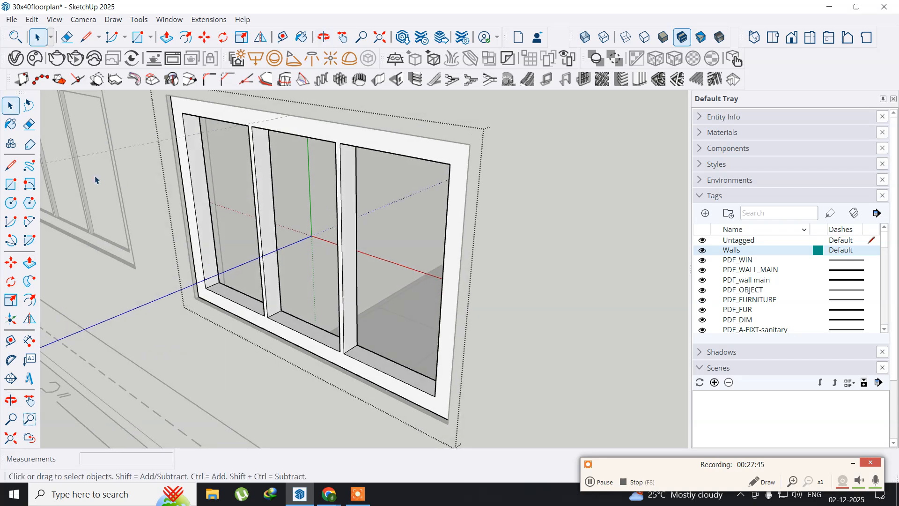
click(11, 184)
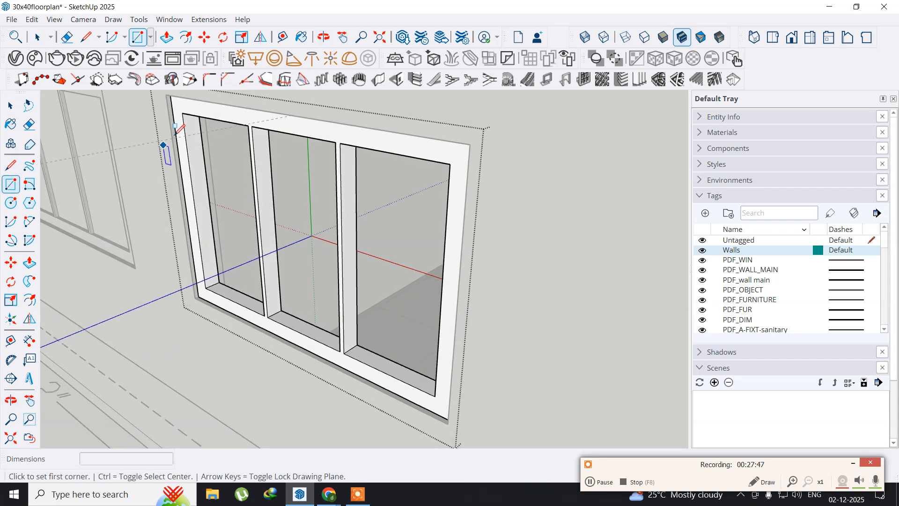
click(183, 112)
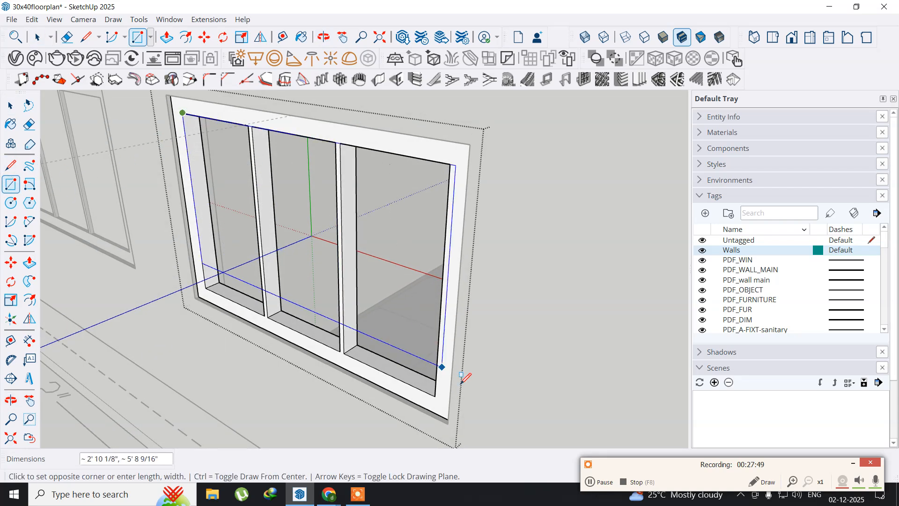
click(435, 395)
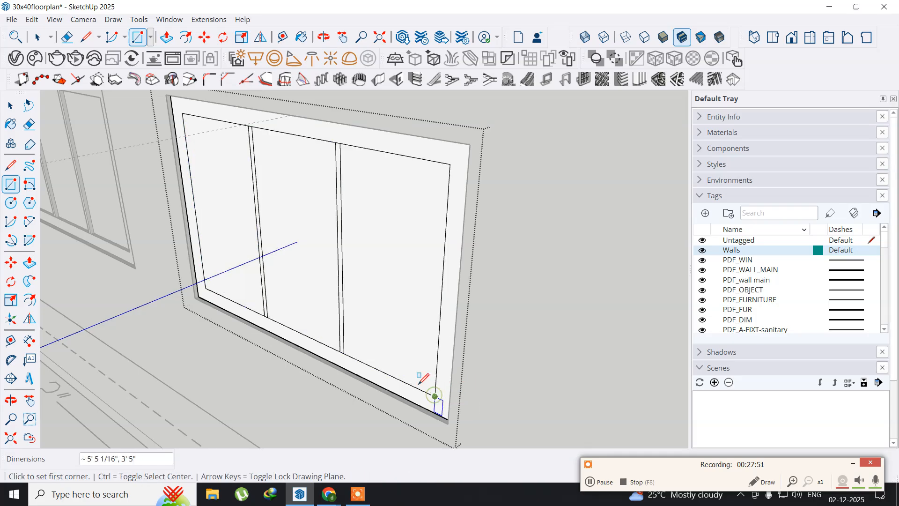
Push/pull the three glass faces of the three-pane window by 1" each.
middle_drag(441, 223, 72, 267)
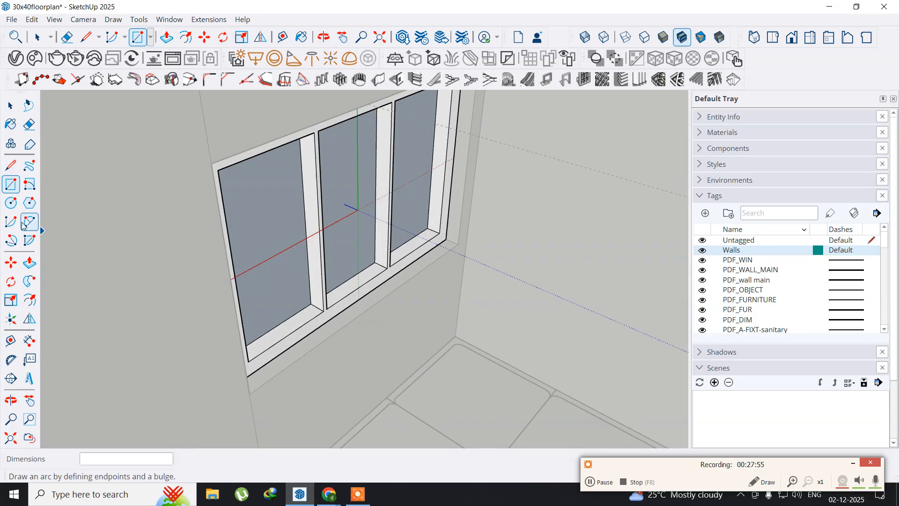
click(30, 263)
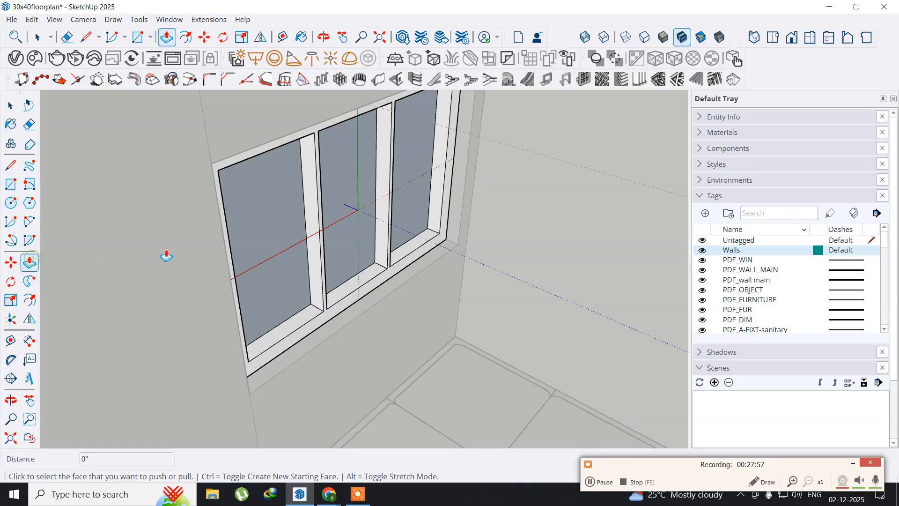
click(273, 232)
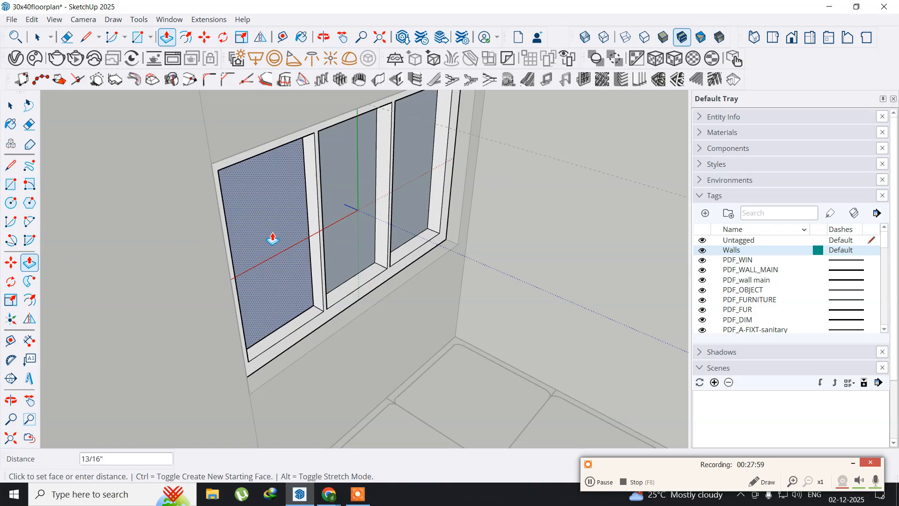
click(272, 237)
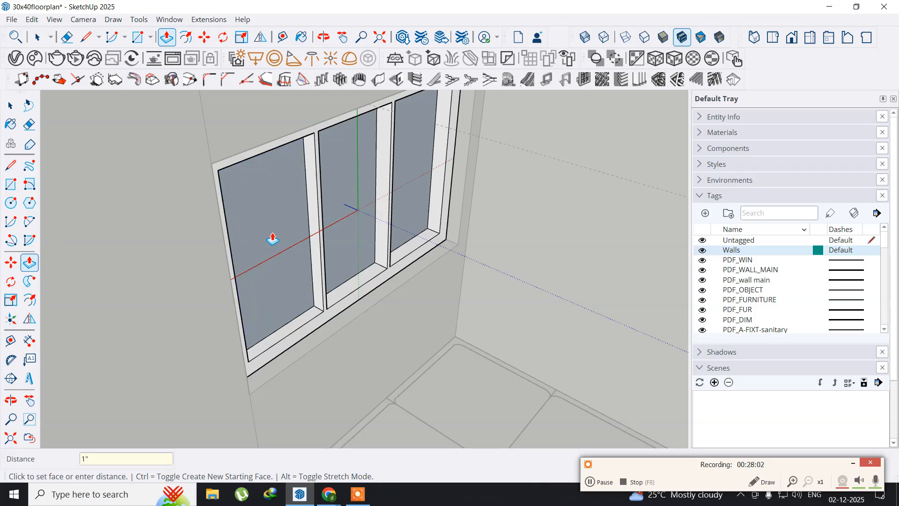
double_click(337, 199)
double_click(416, 174)
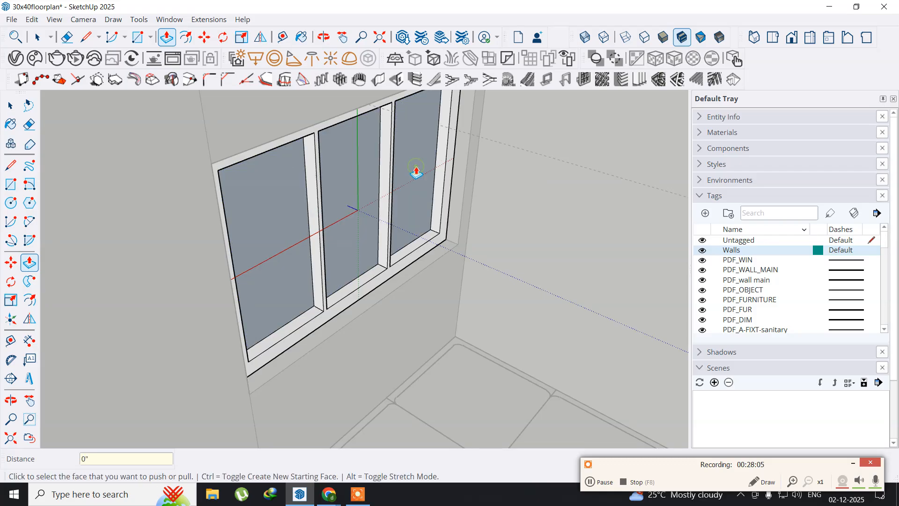
Close the three-pane window group and examine both framed windows in the outer wall.
middle_drag(95, 301, 496, 332)
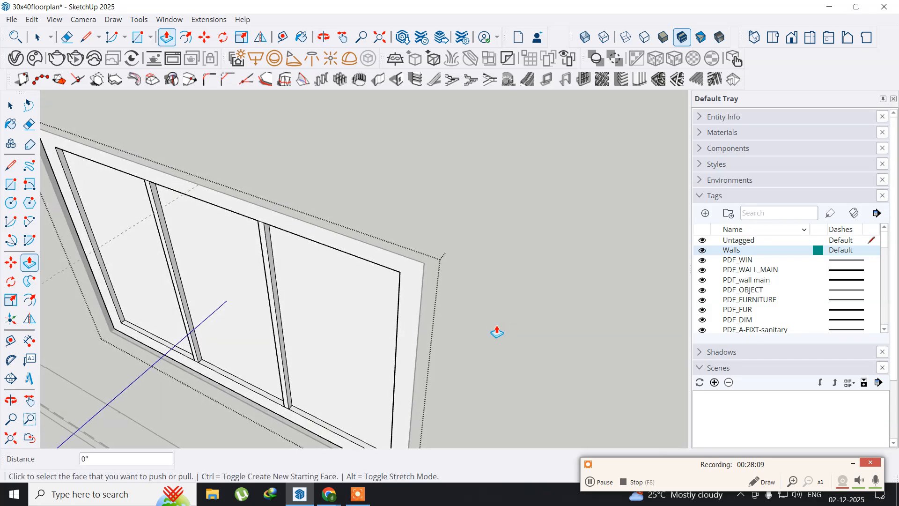
click(10, 105)
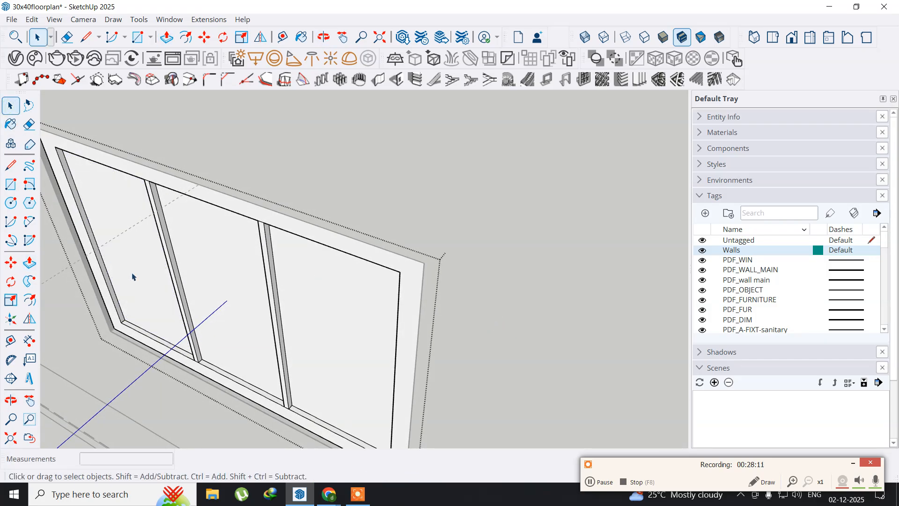
scroll(137, 283, down, 3)
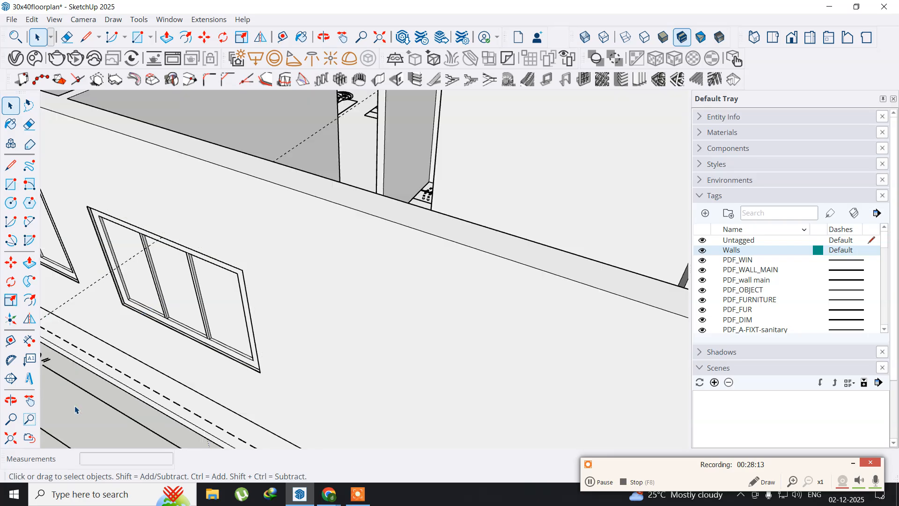
middle_drag(136, 321, 308, 240)
scroll(309, 241, down, 2)
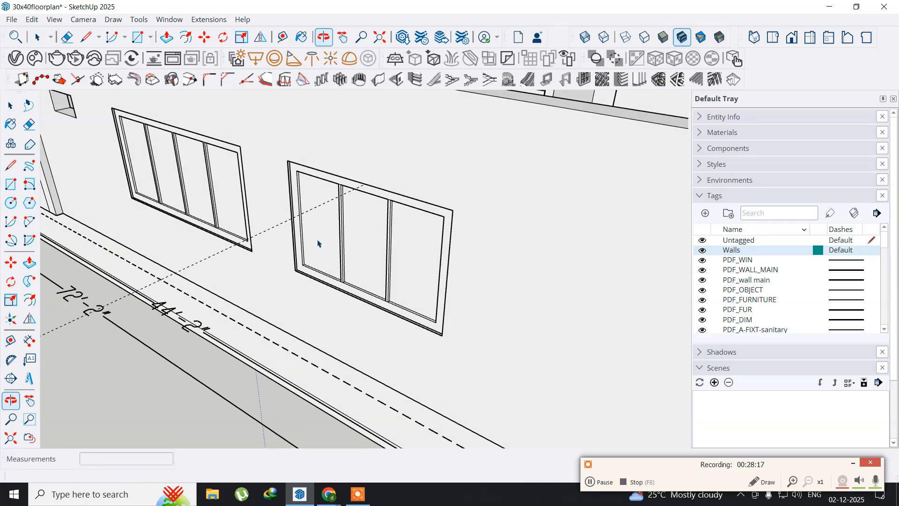
scroll(317, 243, down, 1)
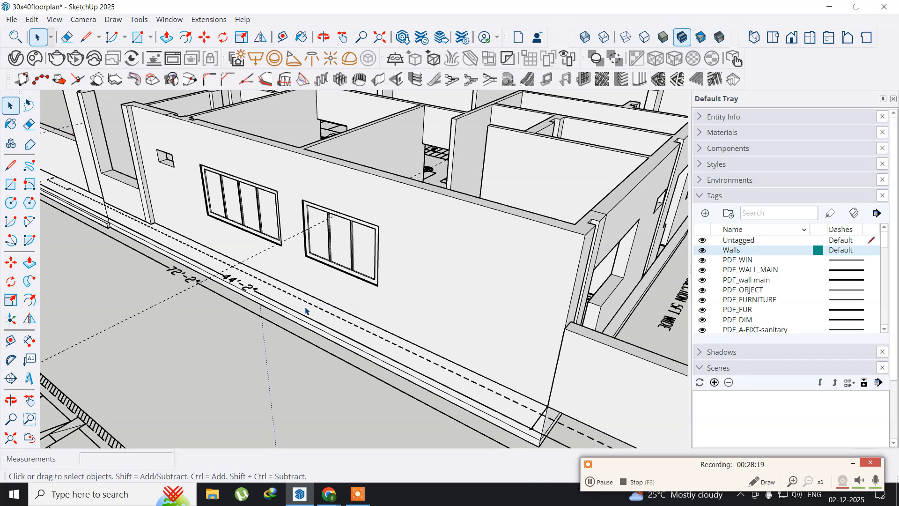
middle_drag(257, 298, 281, 284)
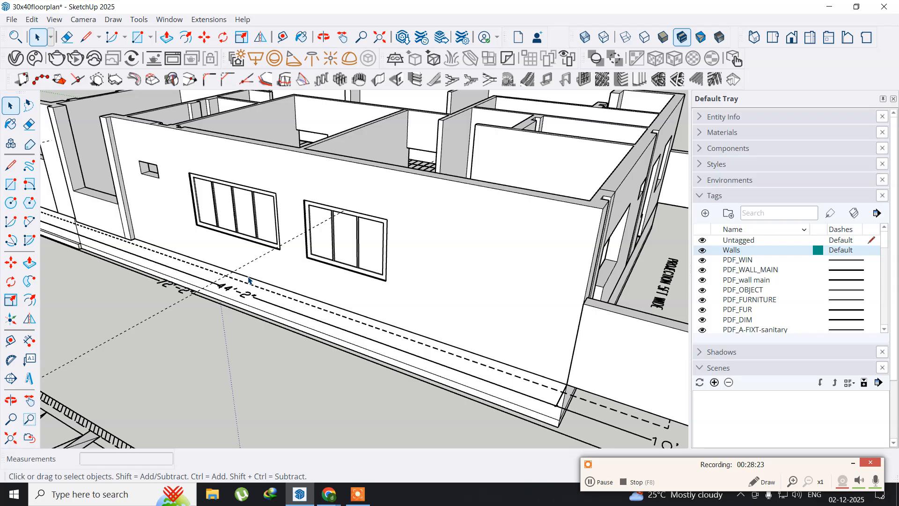
Draw a rectangle about 1' by 2' over the small opening beside the four-pane window, between its opposite corners.
middle_drag(167, 247, 271, 294)
scroll(255, 262, up, 6)
middle_drag(251, 263, 281, 251)
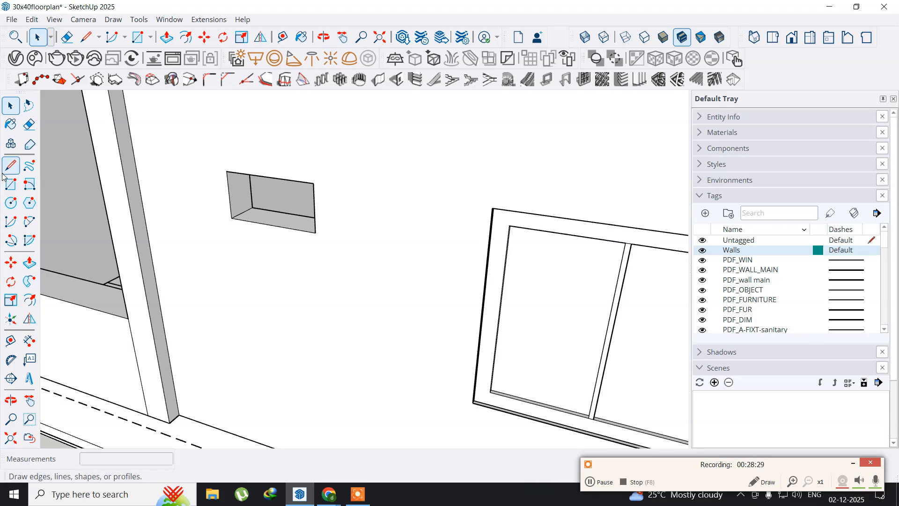
click(11, 184)
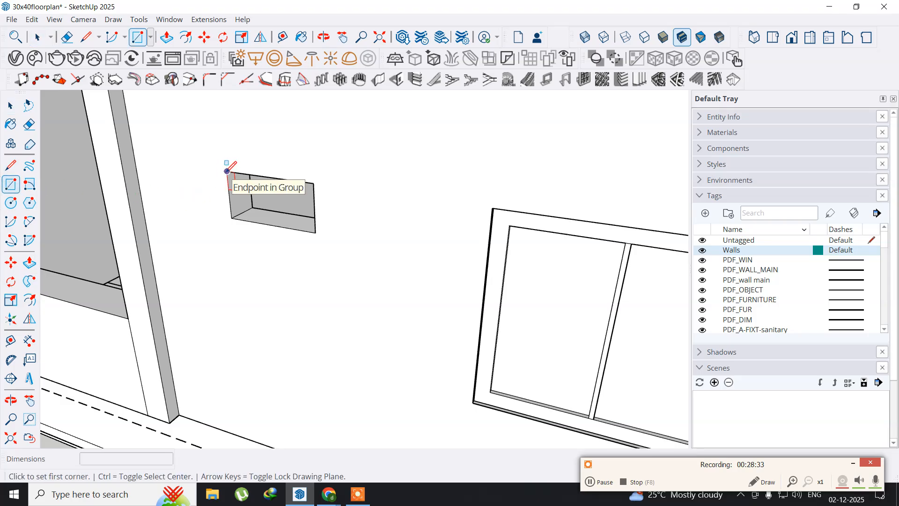
click(227, 171)
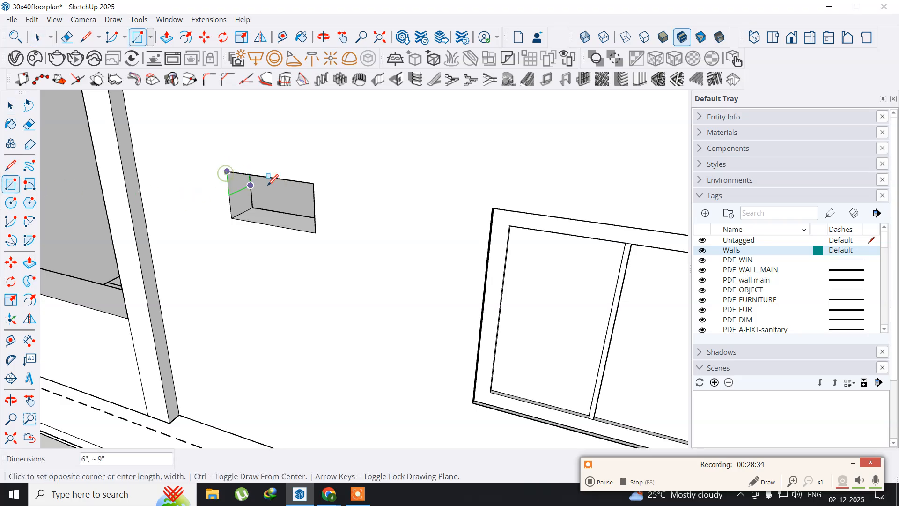
click(315, 232)
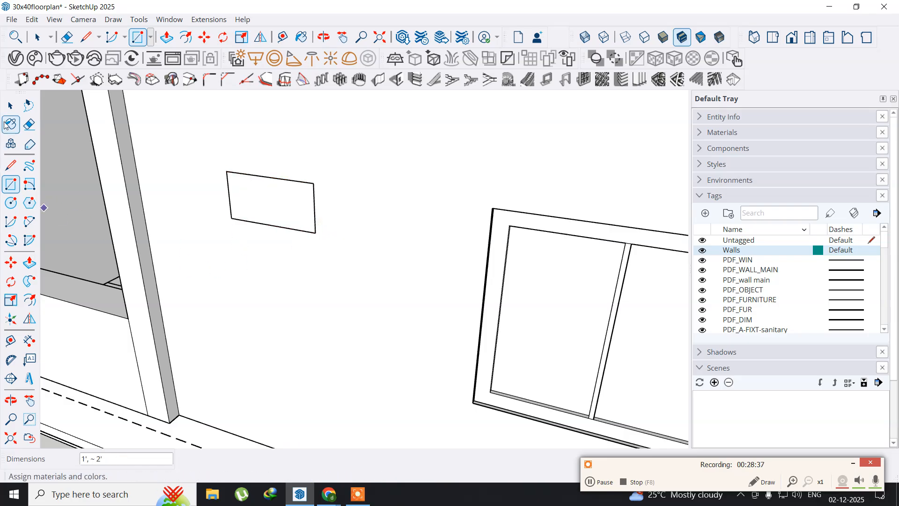
Create a Panel Divider window frame on the small opening's rectangle, with the number of columns set to 1.
click(10, 105)
click(265, 194)
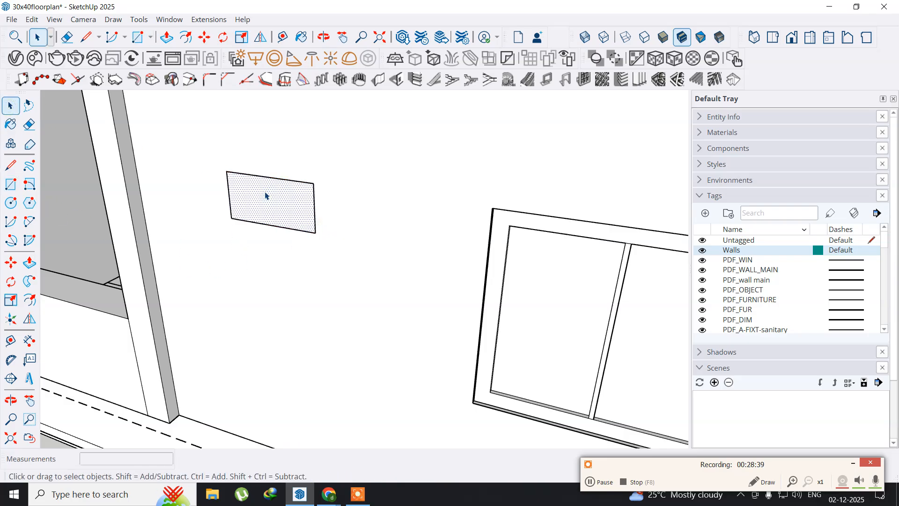
click(583, 80)
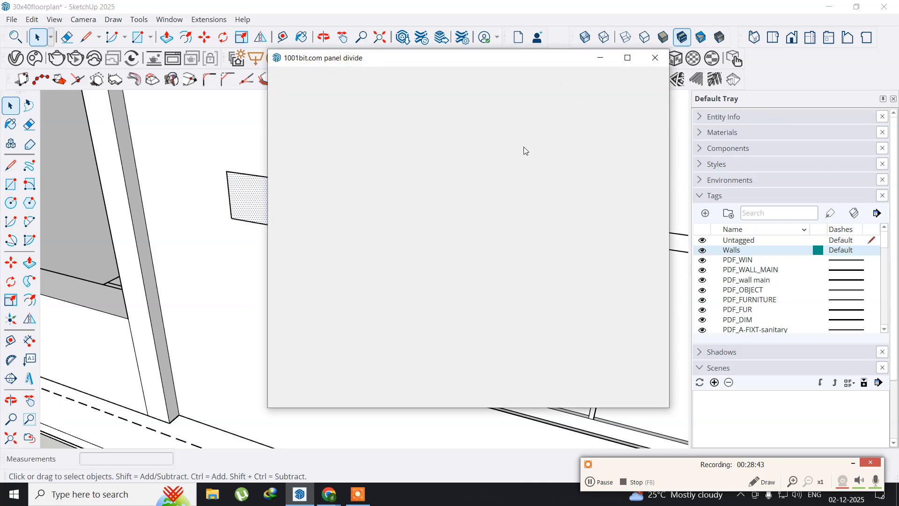
click(655, 58)
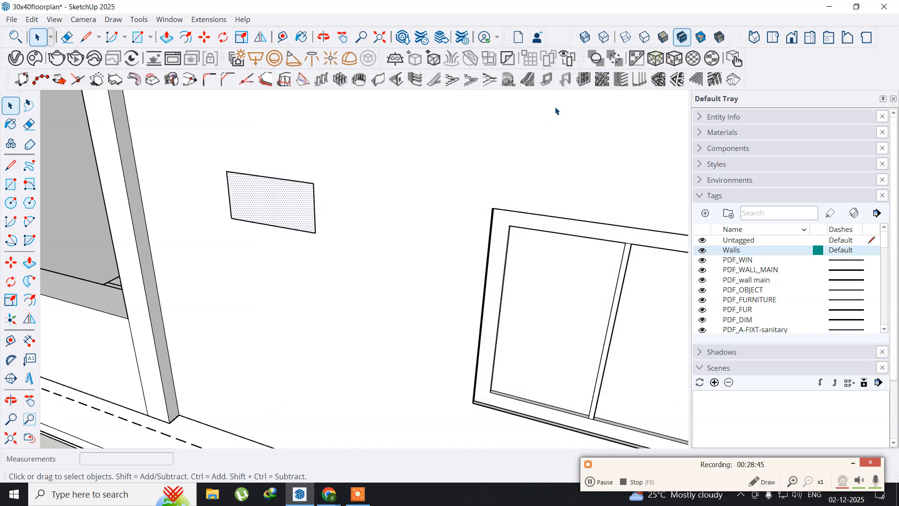
click(581, 81)
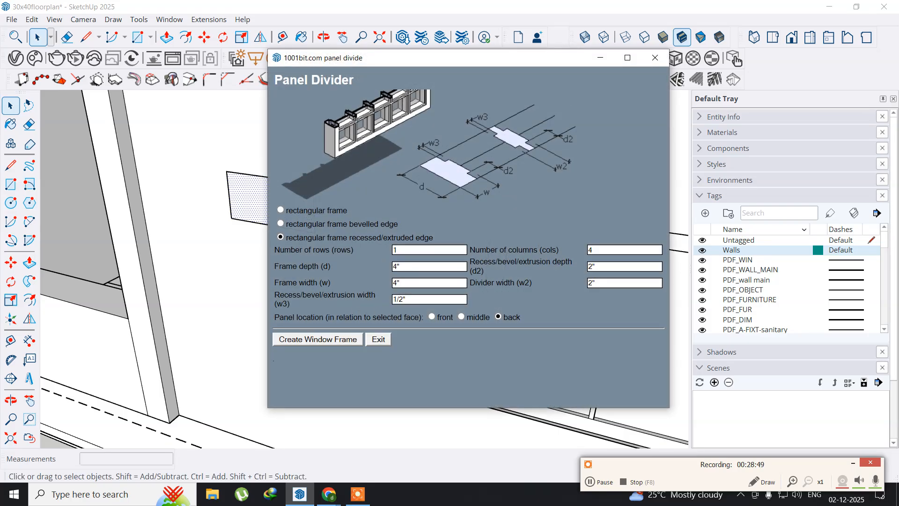
drag(602, 244, 531, 254)
drag(599, 248, 586, 252)
click(316, 343)
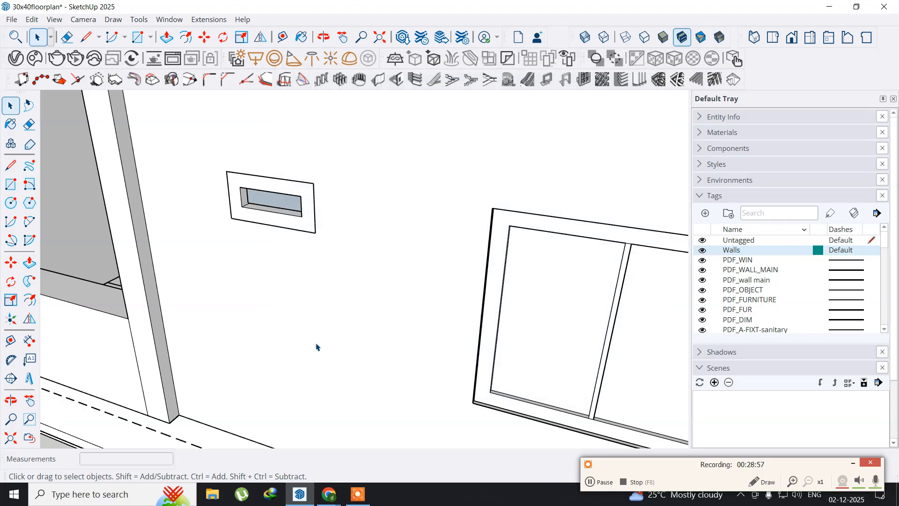
Examine the small window frame from another angle and undo its creation.
key(o)
drag(258, 232, 327, 202)
key(space)
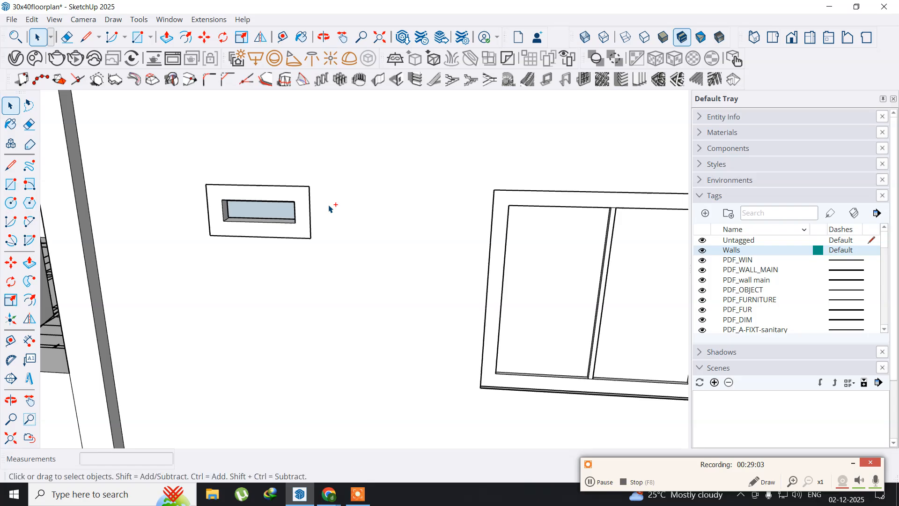
key(ctrl+z)
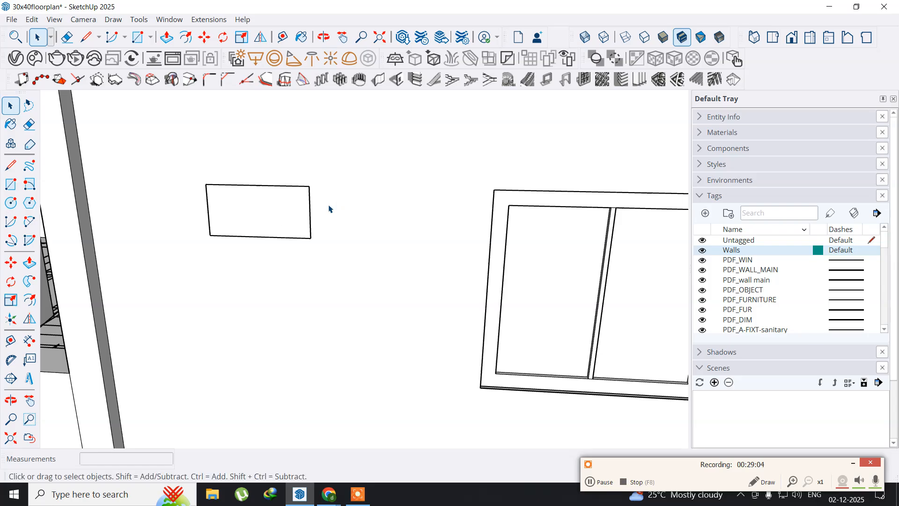
Try to create a Panel Divider window frame on the small rectangle with the frame depth set to 2".
click(267, 216)
click(593, 81)
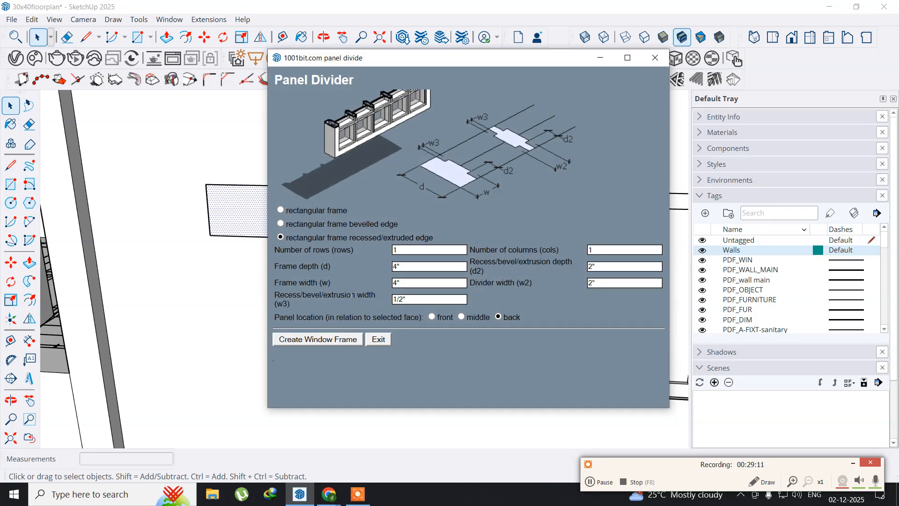
double_click(409, 267)
text(2)
click(327, 339)
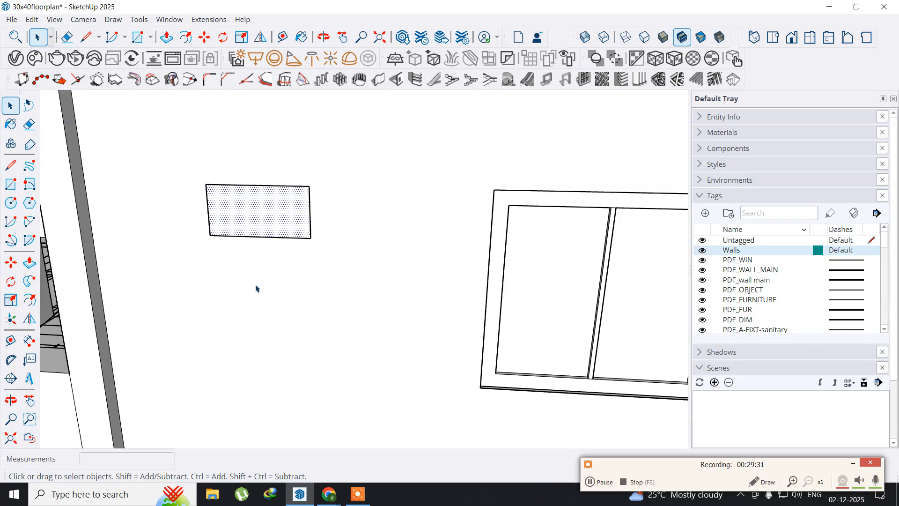
Create a single-pane Panel Divider window frame on the small rectangle, with frame depth 4" and frame width 2".
click(583, 80)
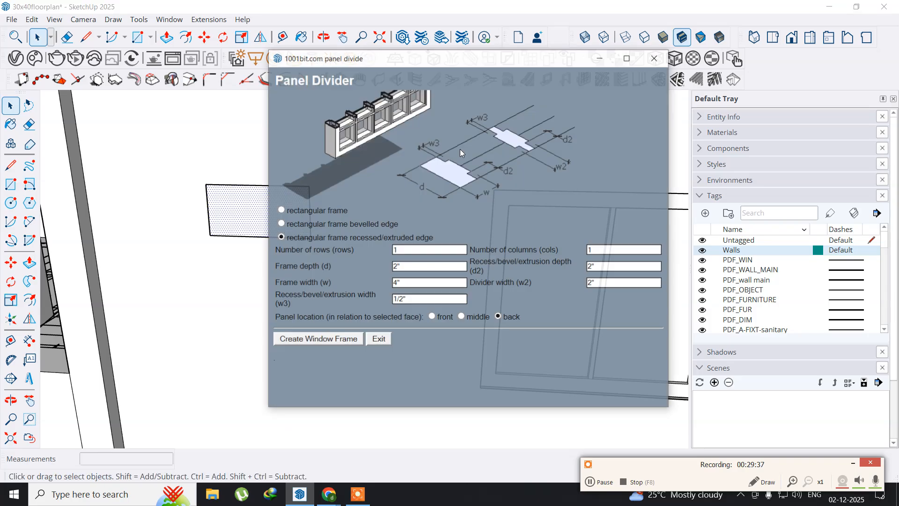
click(405, 267)
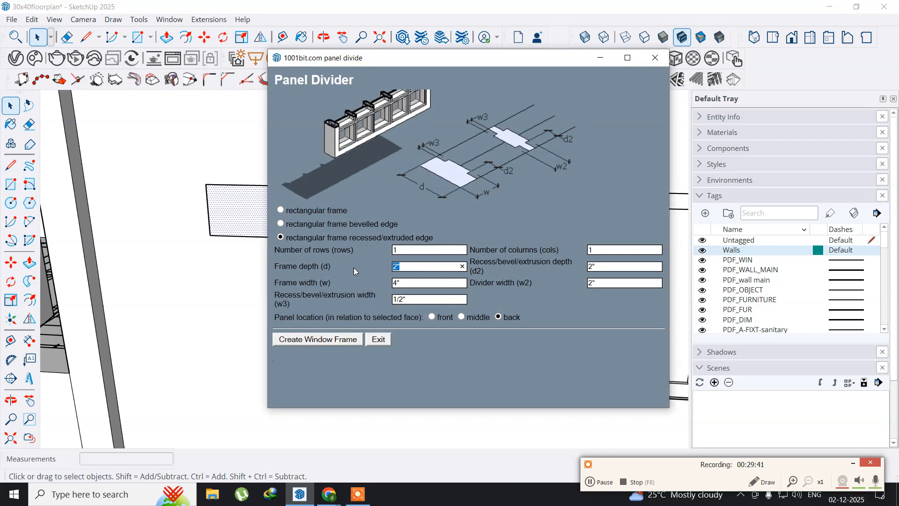
text(4)
double_click(410, 283)
text(2)
click(337, 340)
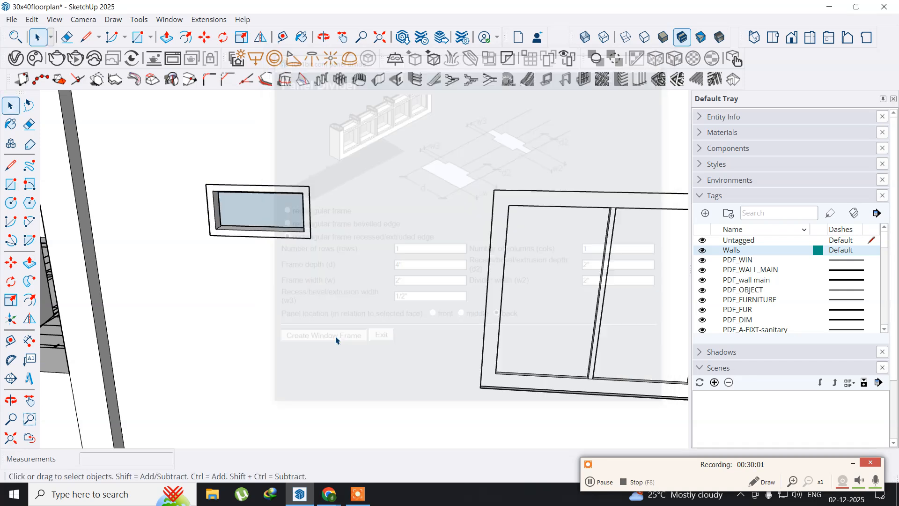
Move the small window frame about 1 1/16" inward from the outer wall face, starting at its lower outer corner.
middle_drag(330, 248, 276, 333)
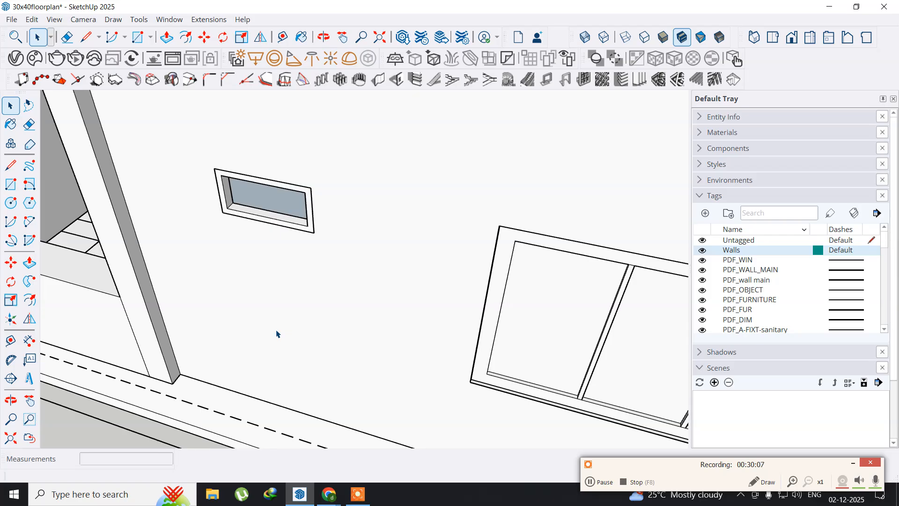
scroll(248, 229, up, 3)
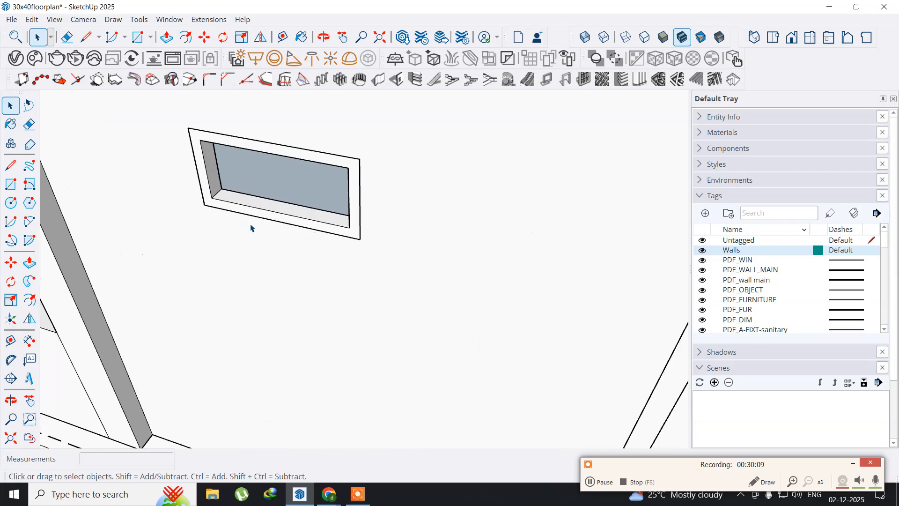
scroll(234, 213, up, 2)
click(202, 205)
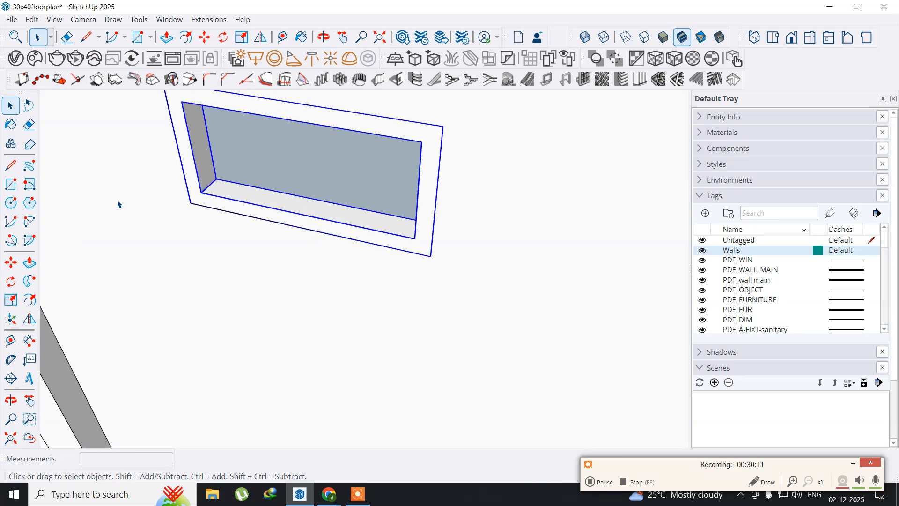
click(5, 261)
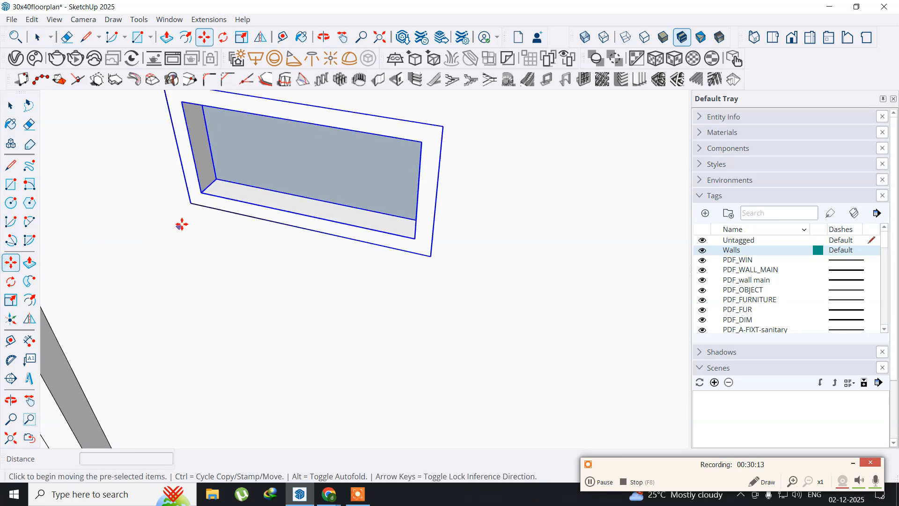
click(190, 203)
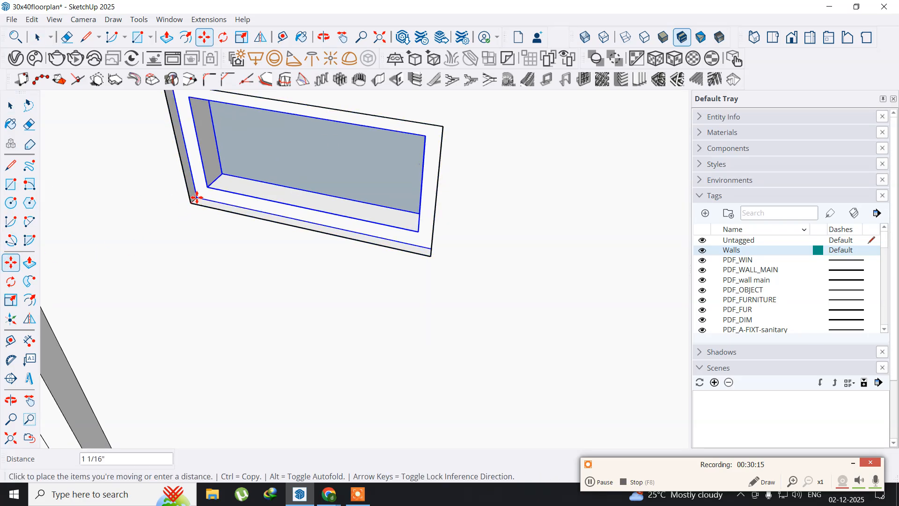
click(197, 197)
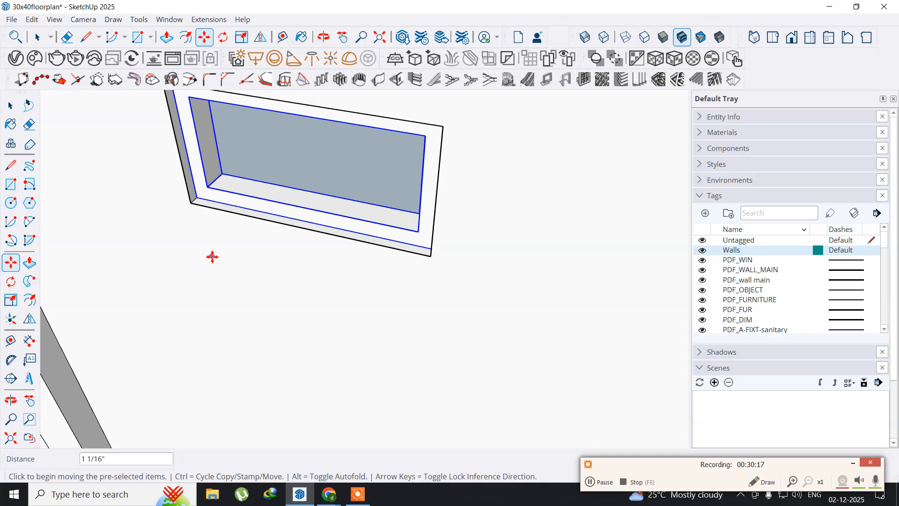
scroll(212, 257, down, 8)
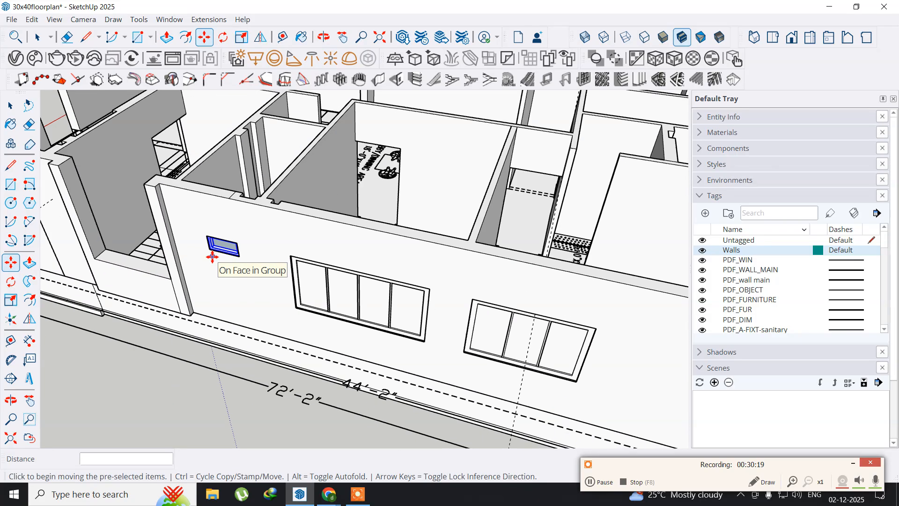
scroll(212, 256, down, 4)
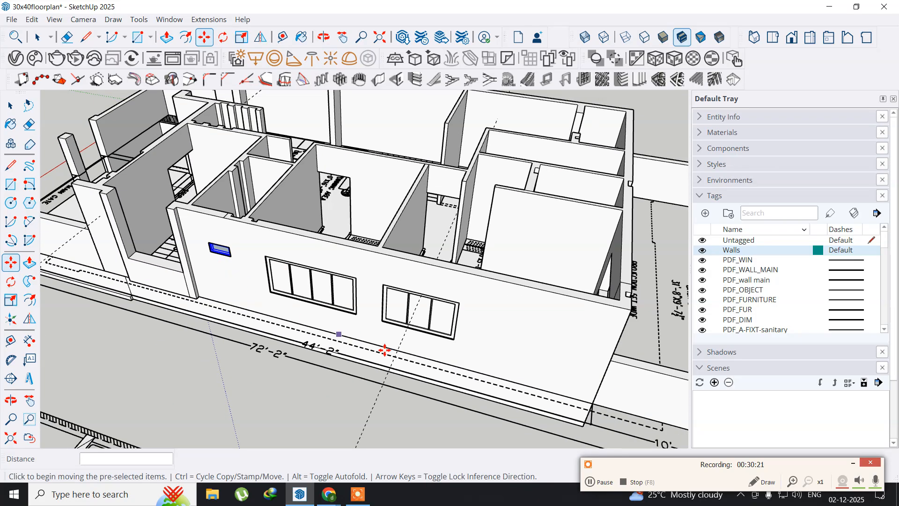
Draw a rectangle about 4' by 4' over the bedroom window opening in the rear wall, leaving the adjoining door opening clear.
middle_drag(585, 372, 407, 371)
middle_drag(513, 321, 170, 267)
scroll(212, 273, up, 1)
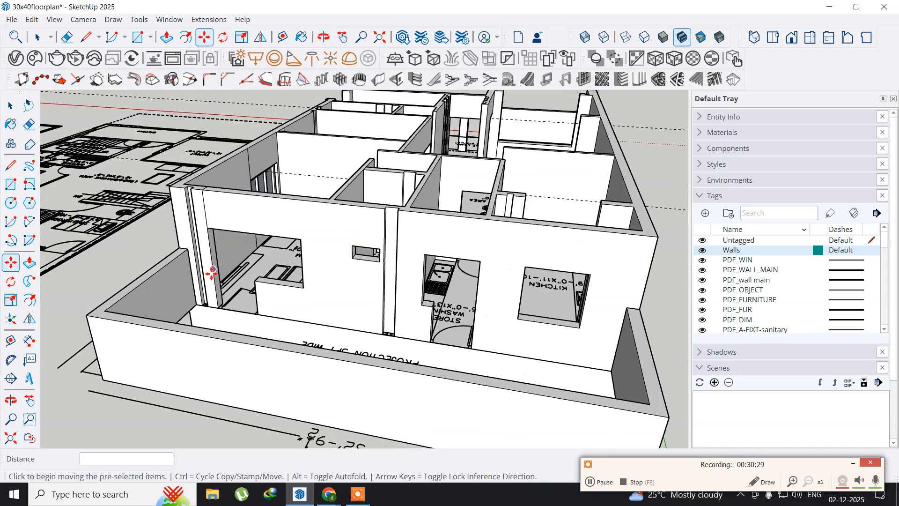
scroll(212, 273, up, 5)
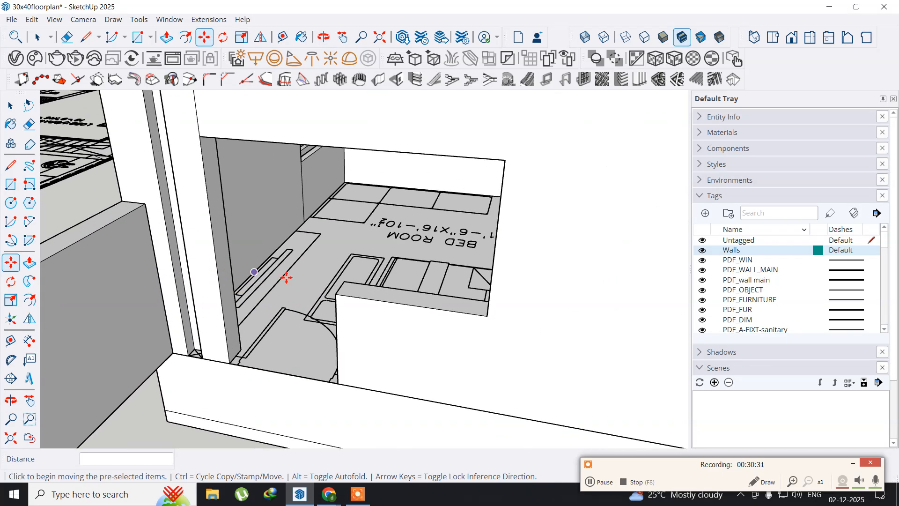
middle_drag(371, 297, 331, 297)
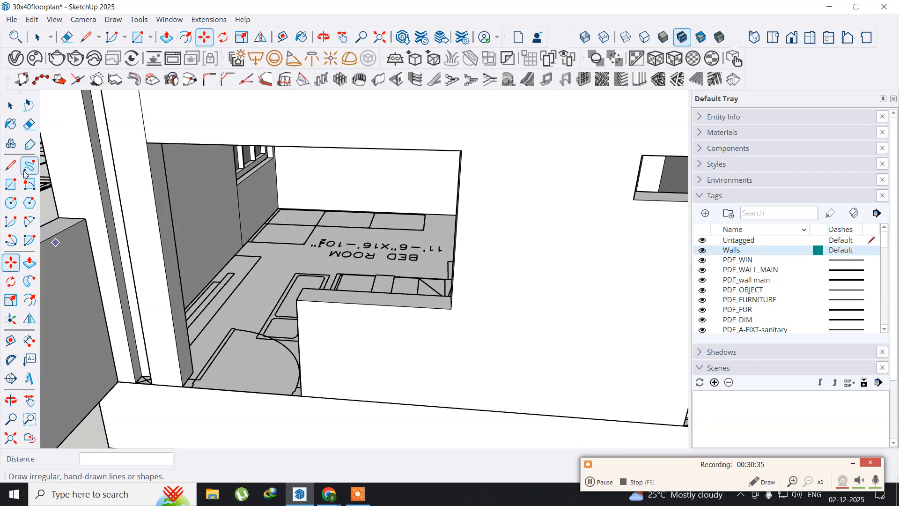
click(10, 188)
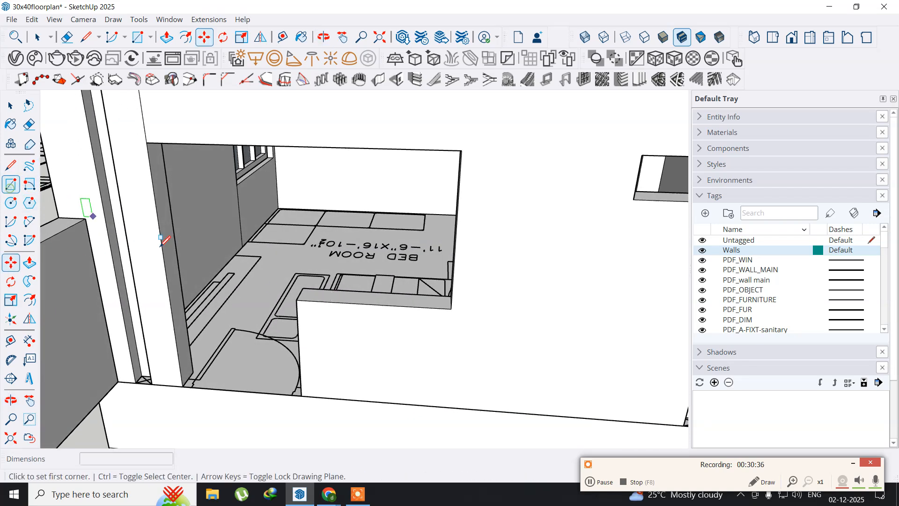
click(297, 299)
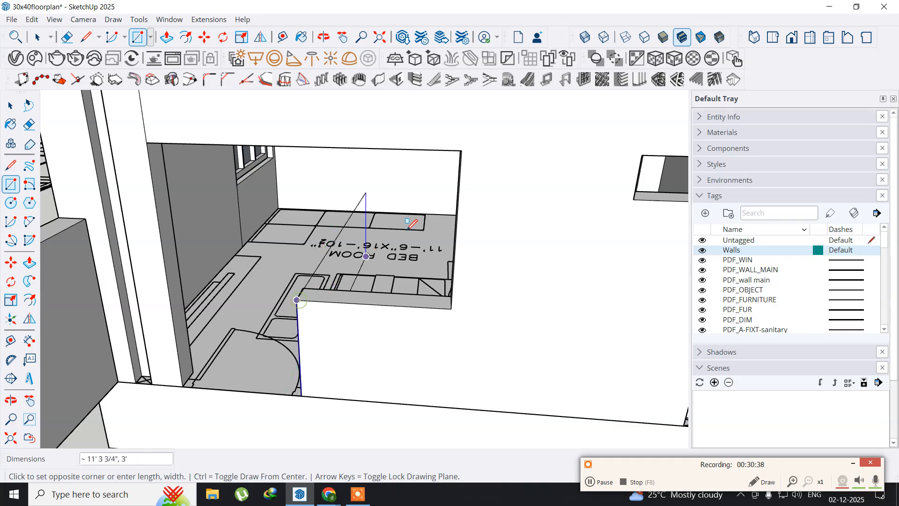
click(456, 149)
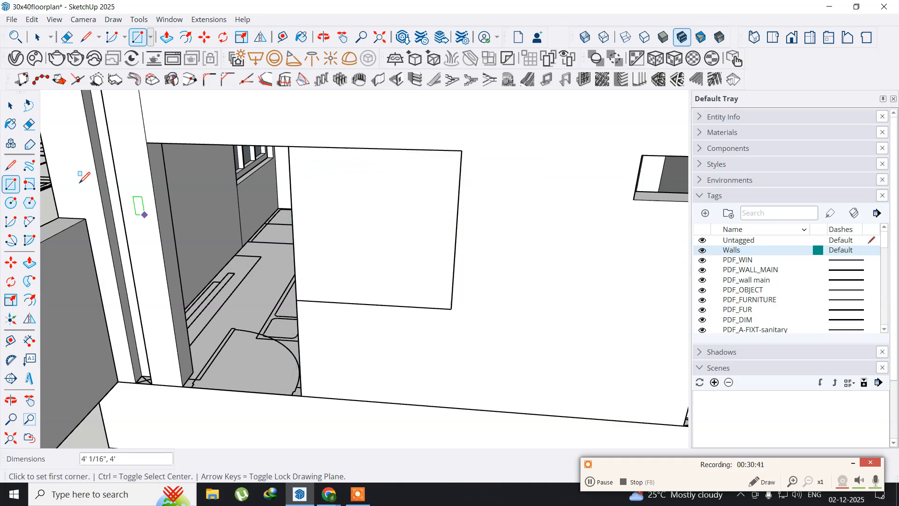
Create a Panel Divider window frame on the bedroom rectangle with 1 row, 2 columns, 4" frame depth and 2" frame width.
click(11, 106)
click(345, 198)
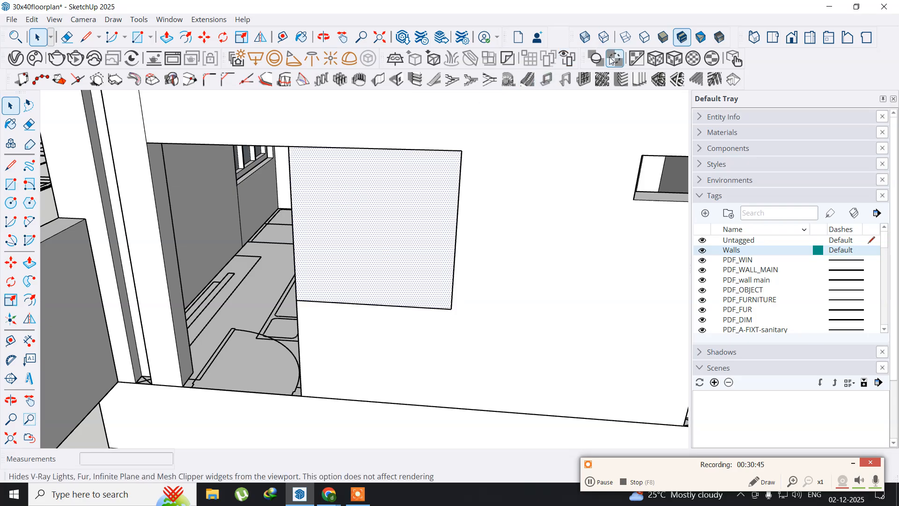
click(587, 81)
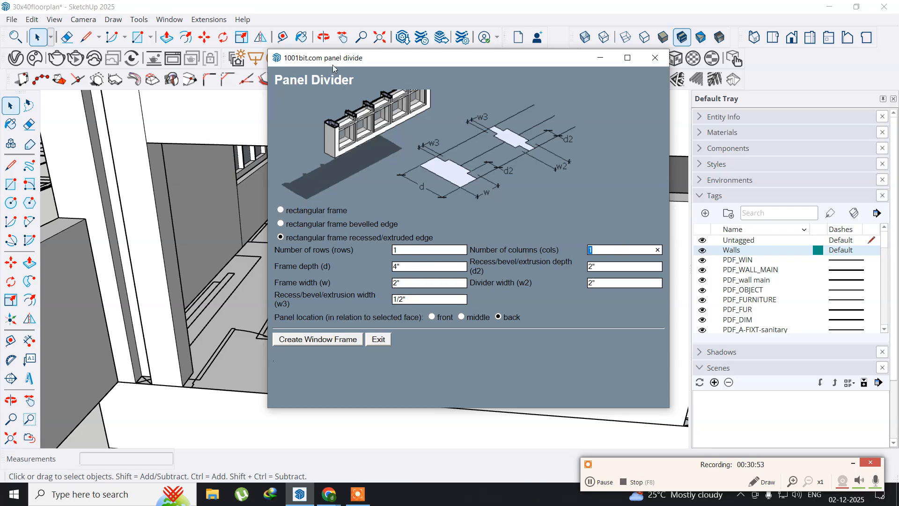
drag(333, 60, 399, 57)
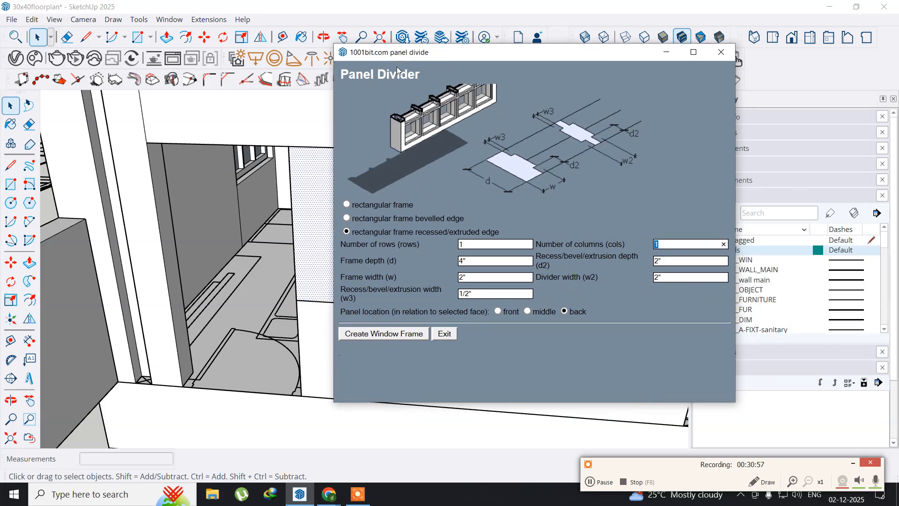
text(2)
click(388, 334)
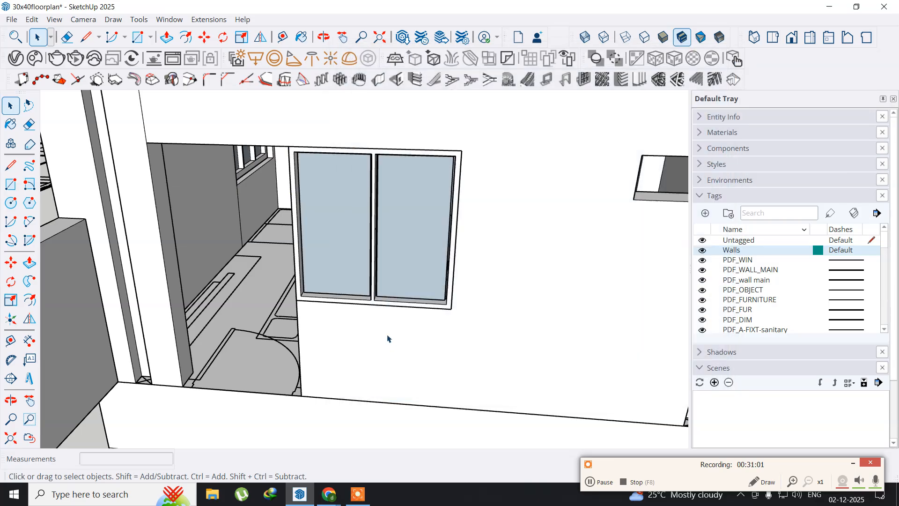
Examine the two-pane bedroom window frame and its fit in the rear wall from several angles.
middle_drag(419, 355, 373, 363)
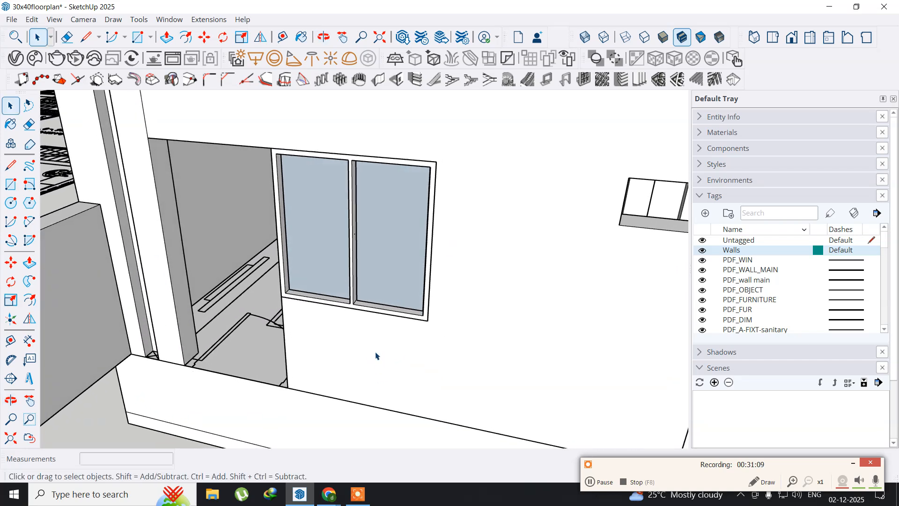
scroll(374, 361, down, 5)
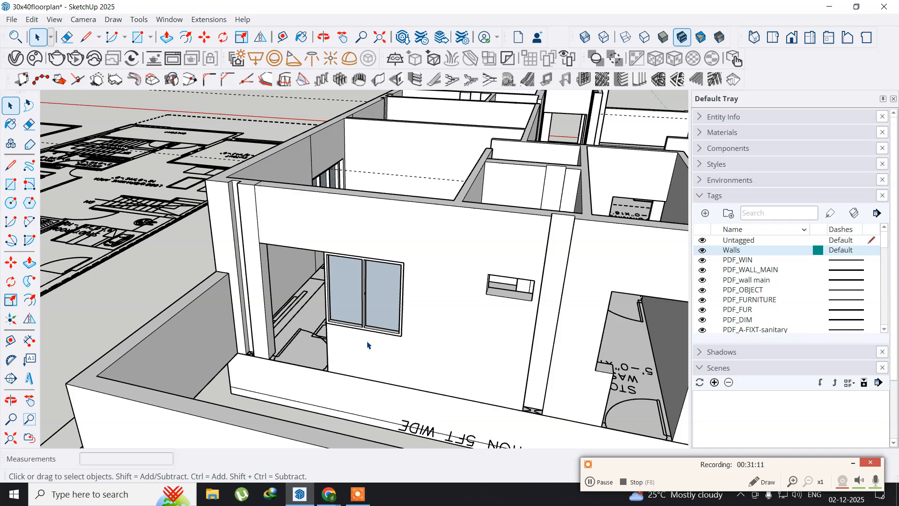
scroll(368, 342, up, 6)
middle_drag(361, 325, 530, 286)
scroll(317, 314, up, 2)
scroll(317, 314, up, 3)
middle_drag(309, 309, 231, 281)
key(space)
scroll(230, 281, down, 6)
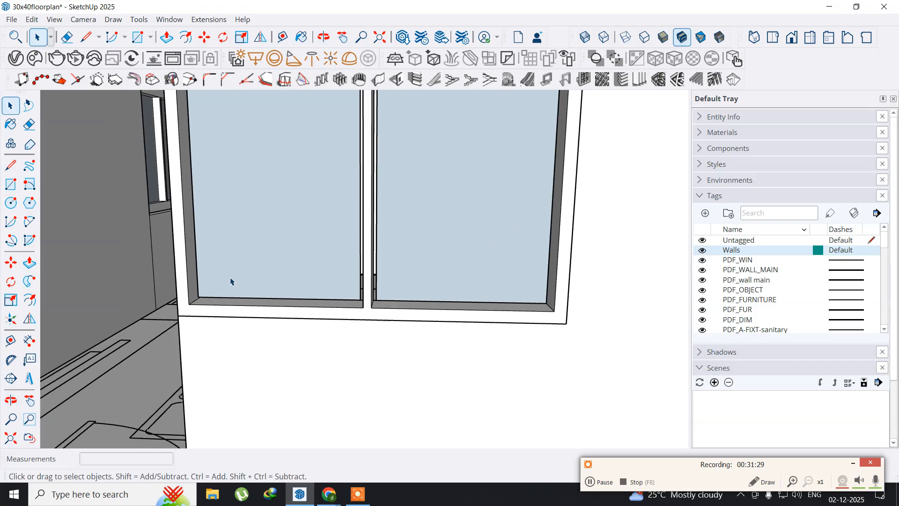
middle_drag(272, 257, 202, 298)
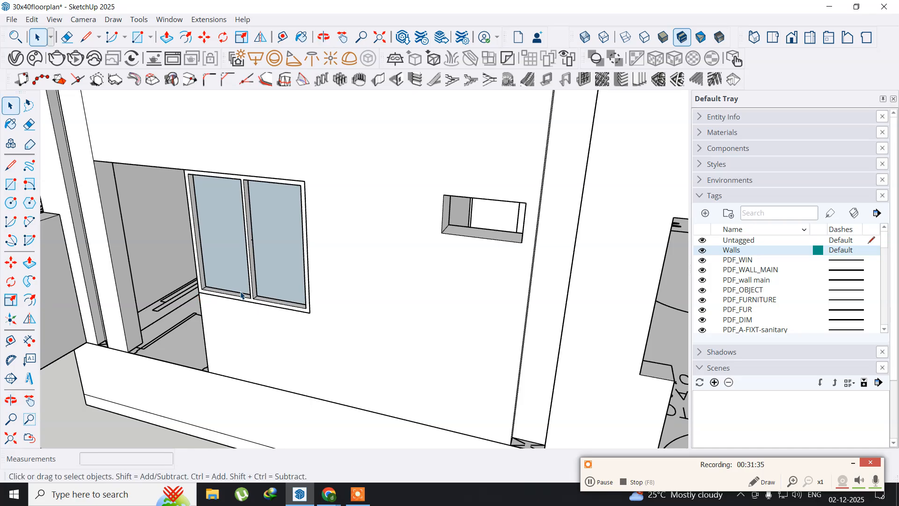
Draw a rectangle over the small high opening beside the bedroom window and select its face.
middle_drag(493, 354, 287, 306)
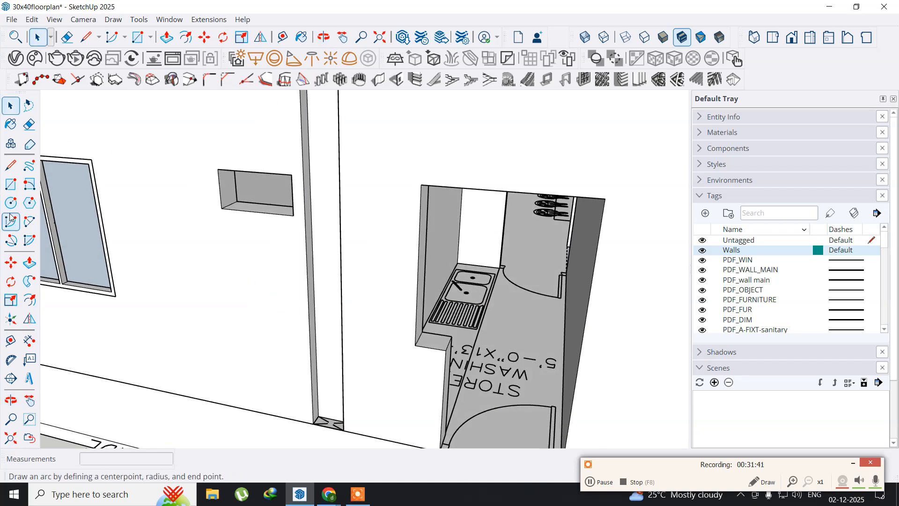
click(11, 183)
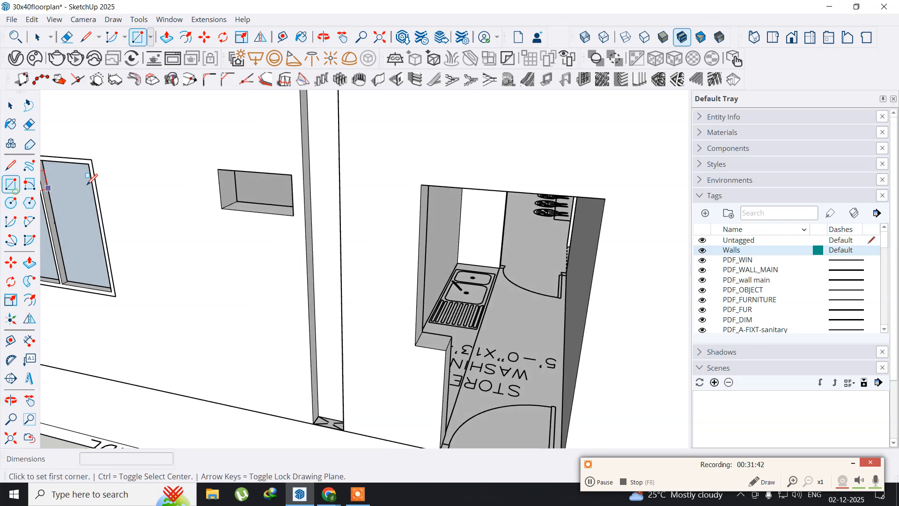
click(219, 169)
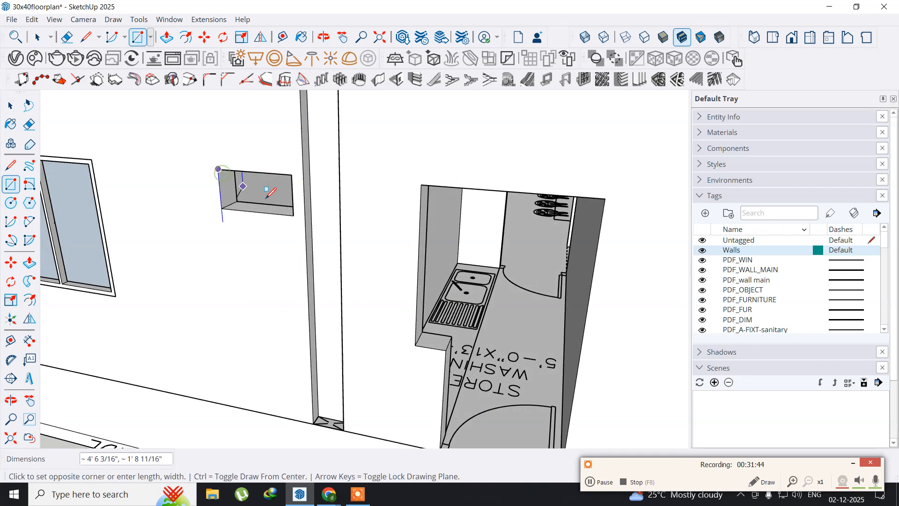
click(293, 216)
click(10, 105)
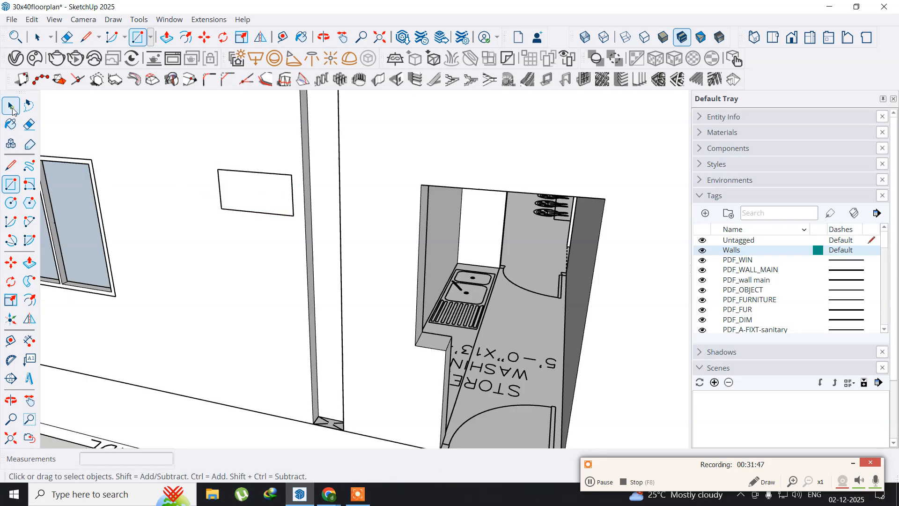
click(265, 194)
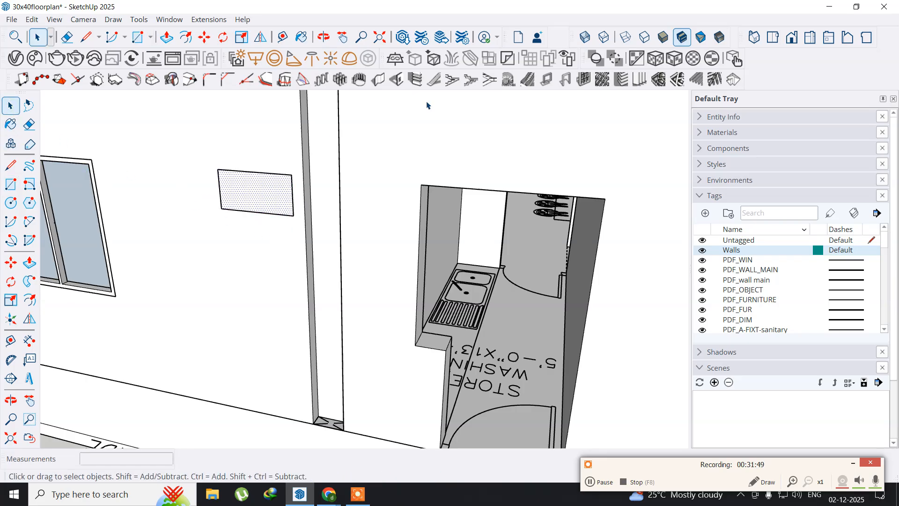
click(584, 79)
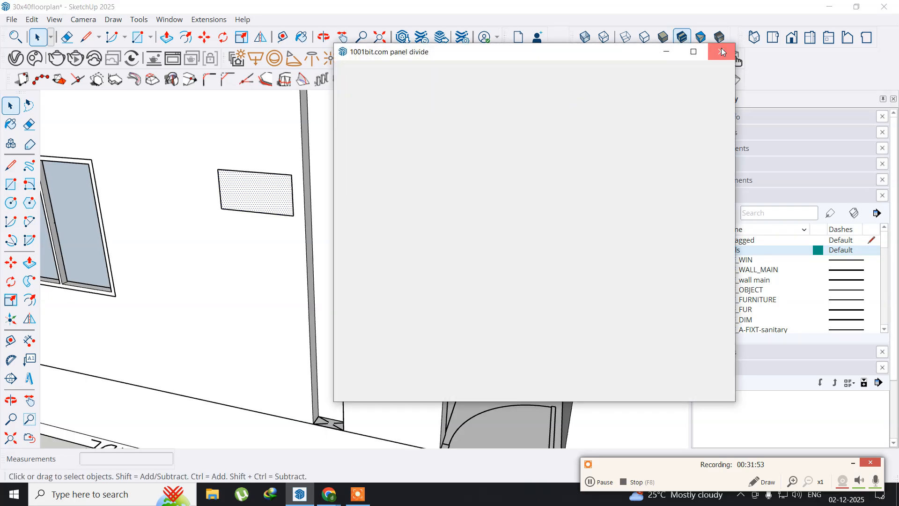
click(721, 51)
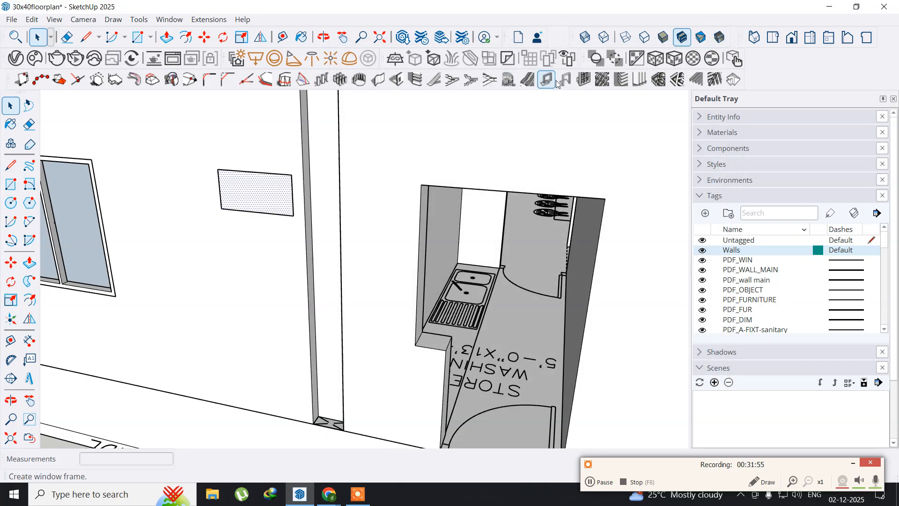
click(581, 81)
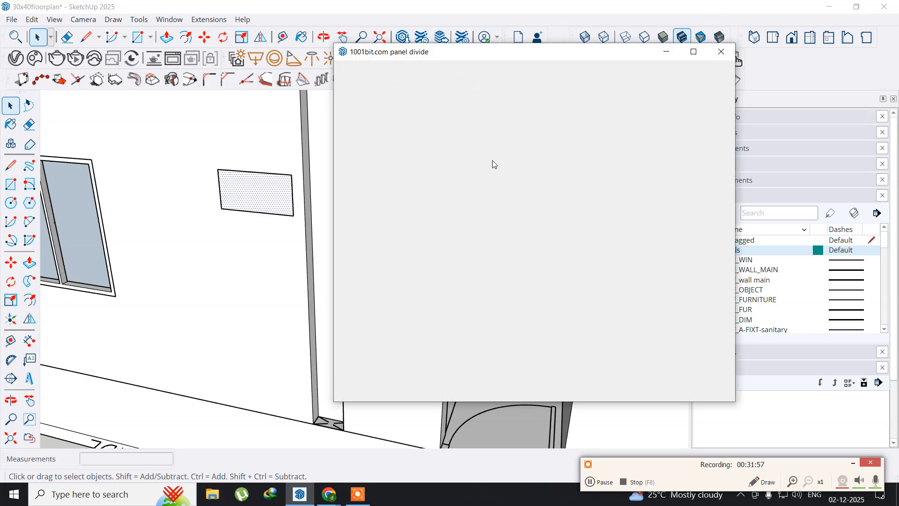
click(719, 52)
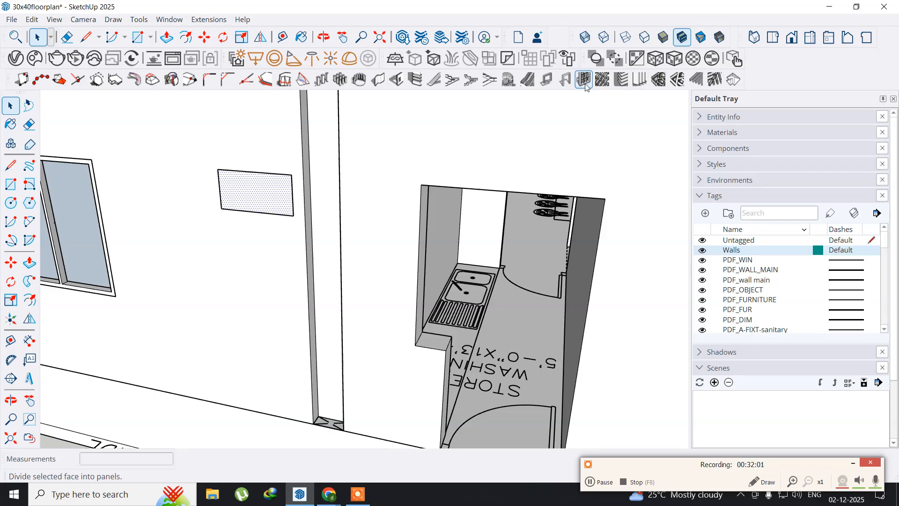
Create a Panel Divider window frame on the small high rectangle with 1 row, 1 column, 4" depth and 2" width.
click(585, 81)
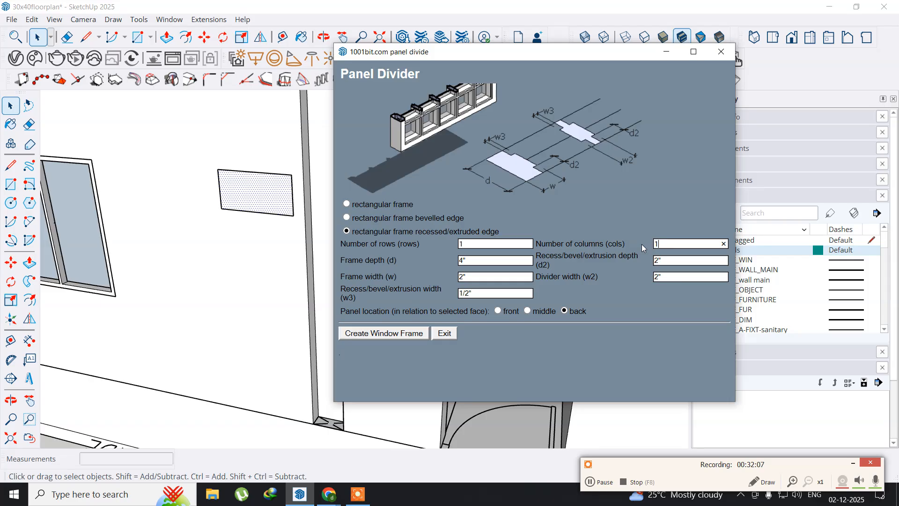
click(383, 334)
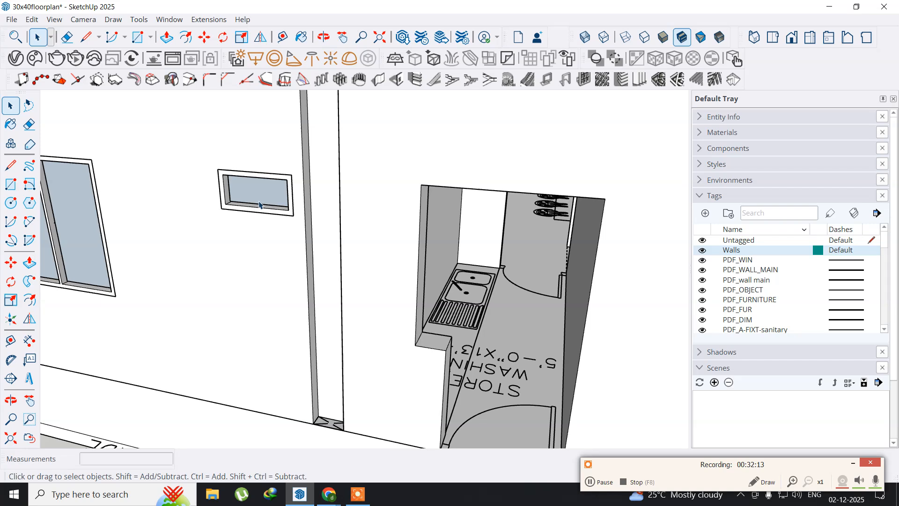
scroll(259, 205, up, 5)
middle_drag(236, 213, 218, 198)
scroll(218, 198, down, 3)
scroll(219, 198, down, 3)
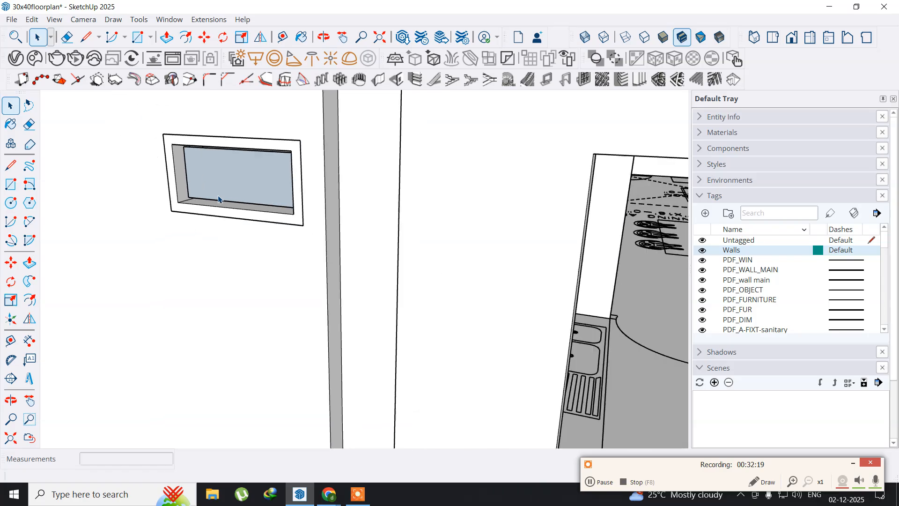
Draw a rectangle about 4' by 9 1/8" over the narrow window opening beside the store/washing door.
scroll(218, 198, down, 3)
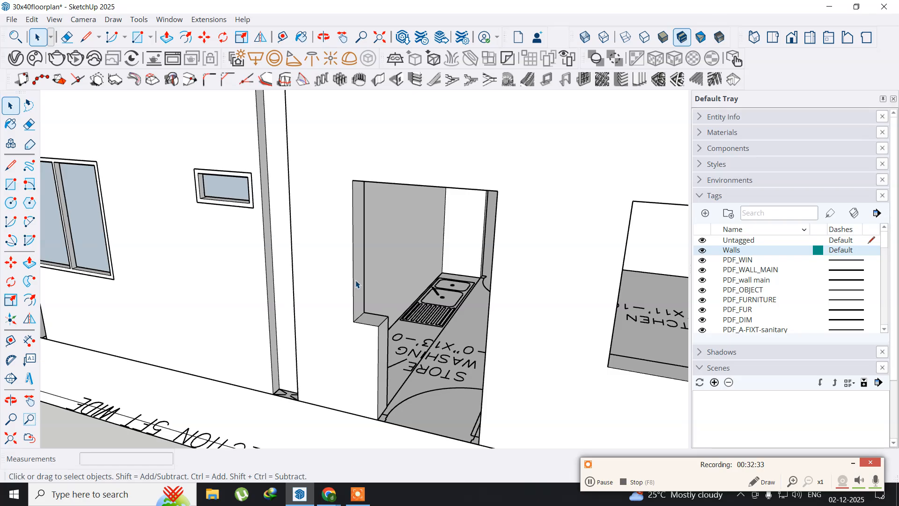
scroll(366, 301, down, 5)
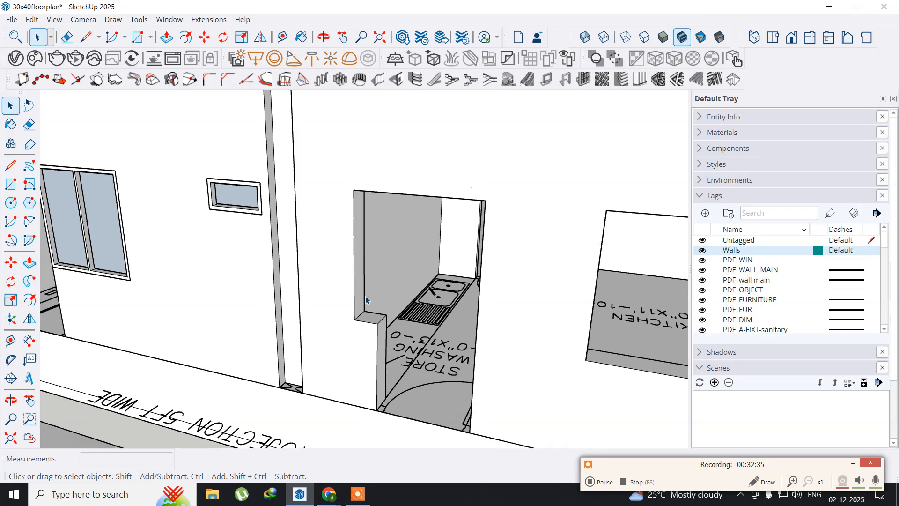
middle_drag(369, 307, 352, 331)
scroll(352, 330, up, 3)
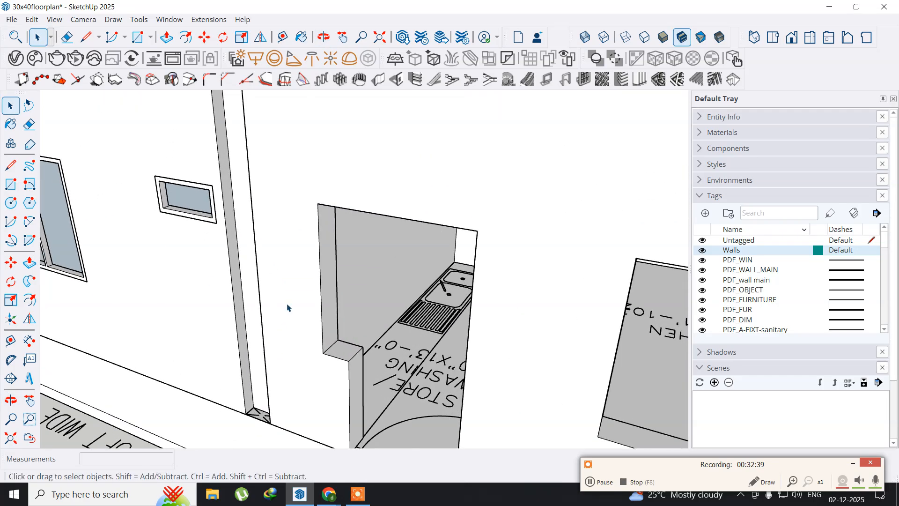
click(10, 184)
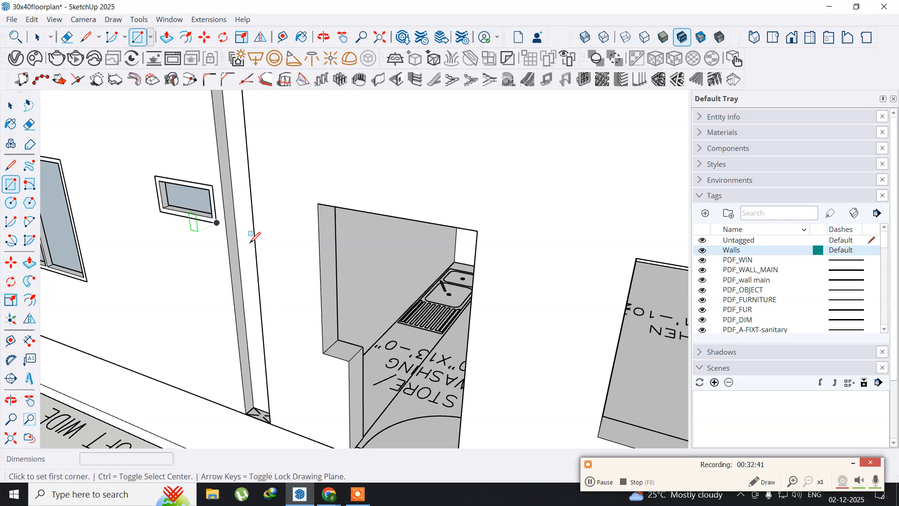
click(318, 204)
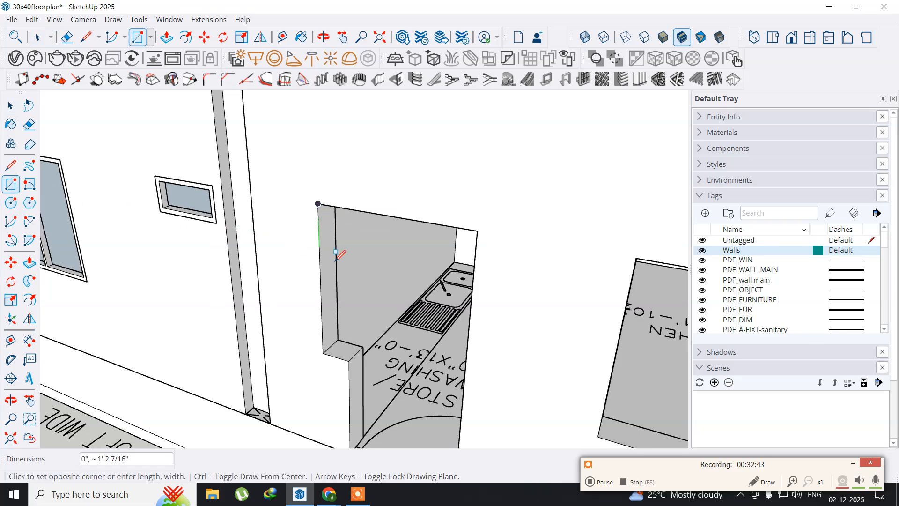
click(349, 359)
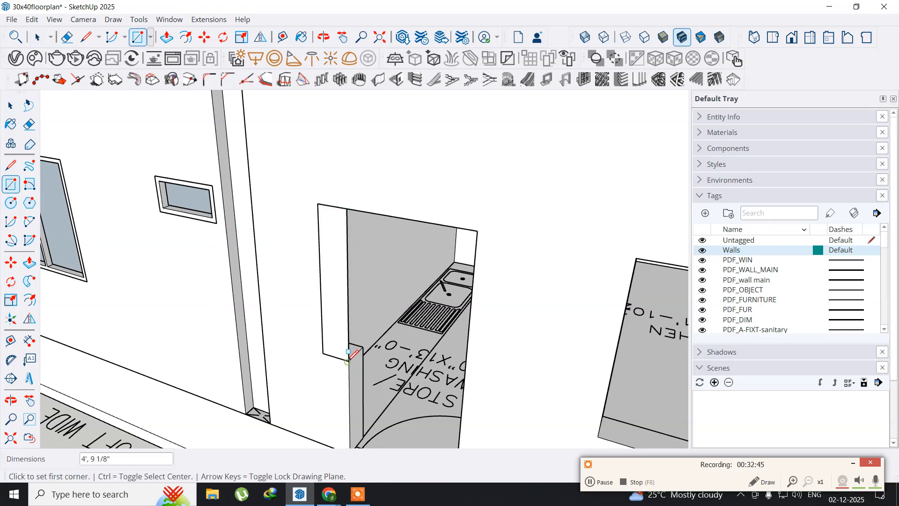
Create a Panel Divider window frame on the narrow rectangle beside the store/washing door with 1 row, 1 column, 4" depth and 2" width.
click(12, 107)
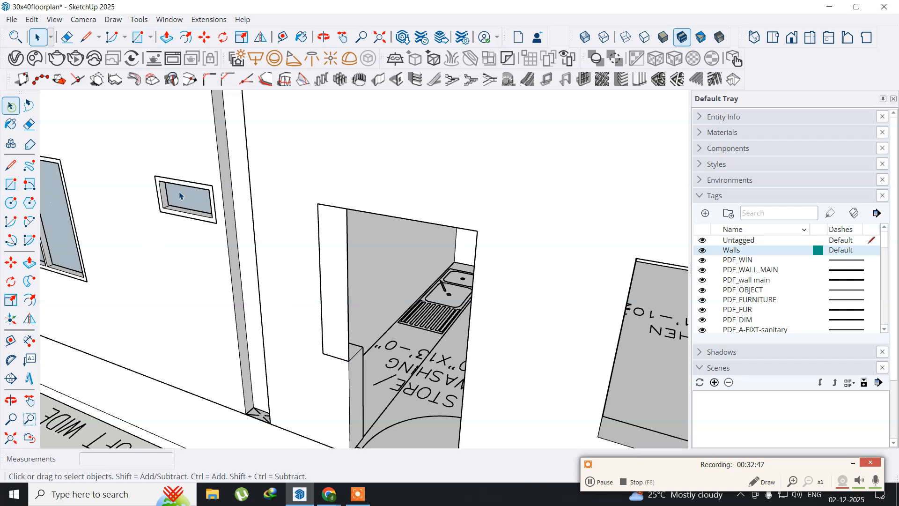
click(333, 259)
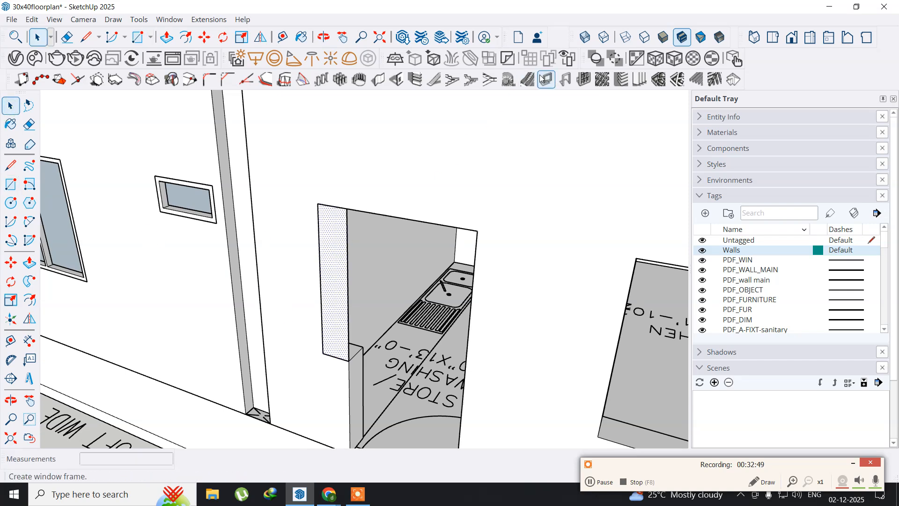
click(583, 81)
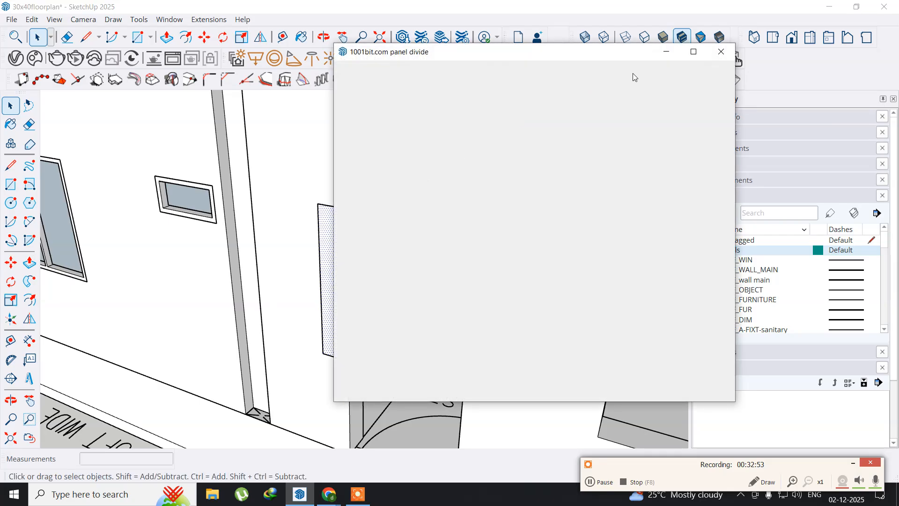
click(721, 52)
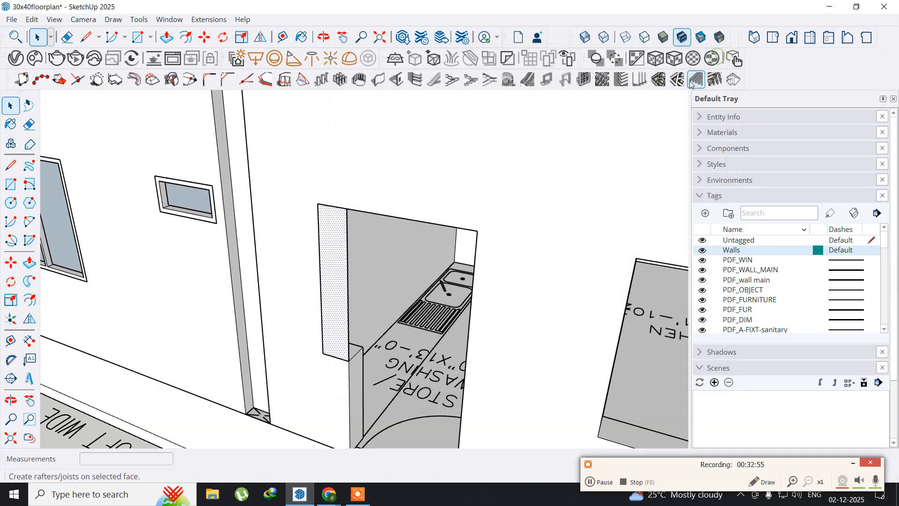
click(585, 80)
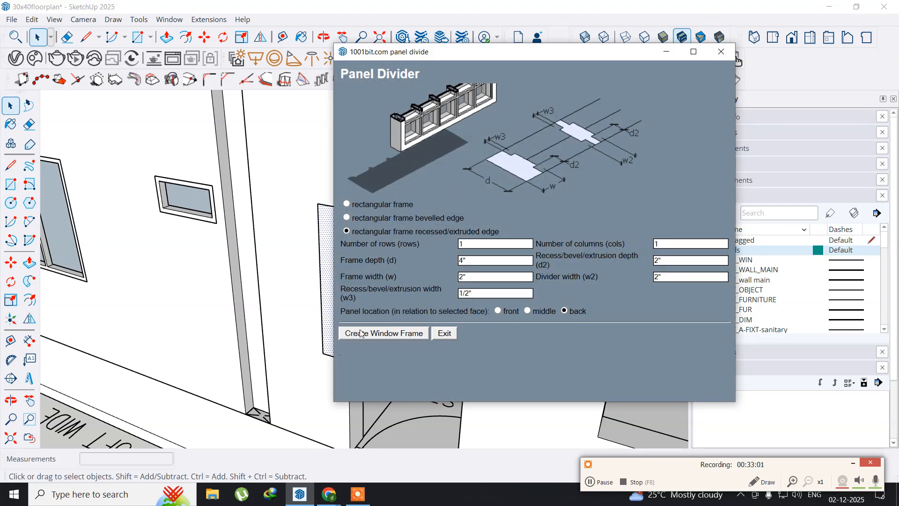
click(375, 334)
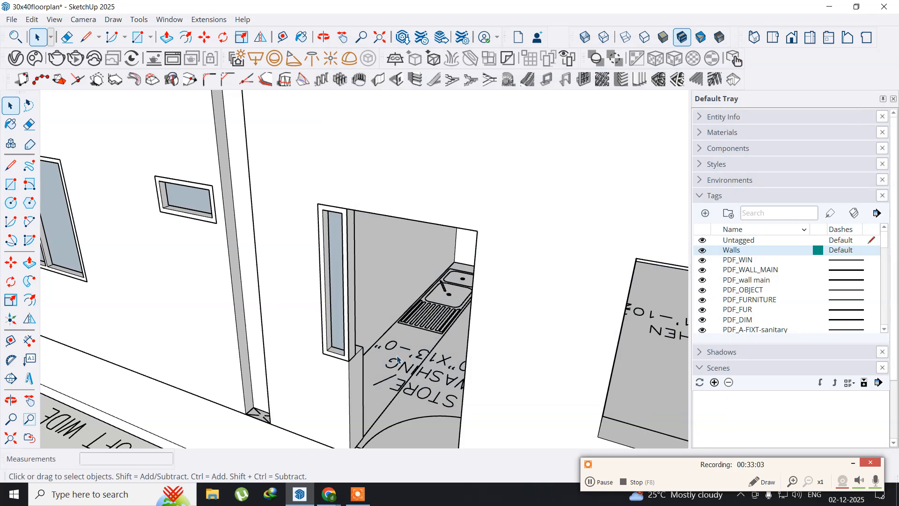
Move the narrow window frame 1" inward from the outer wall face.
middle_drag(418, 395, 345, 380)
scroll(321, 356, up, 6)
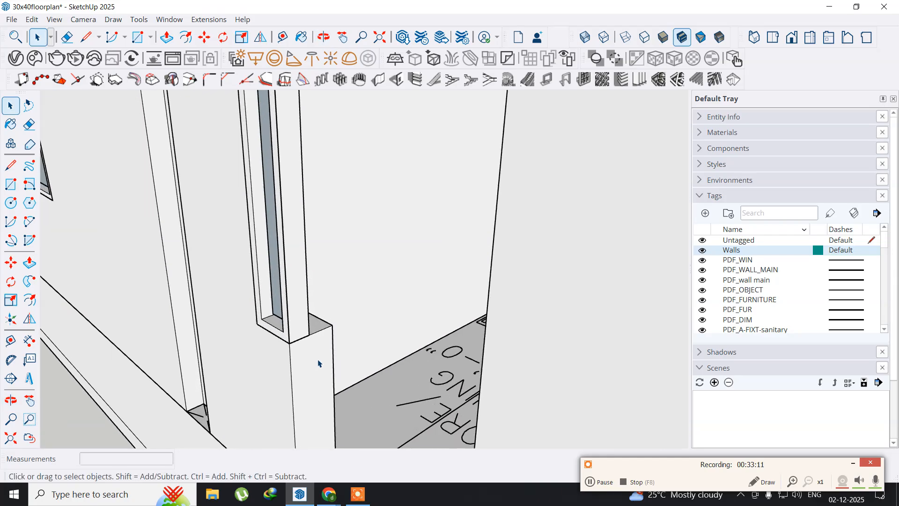
scroll(318, 363, up, 2)
double_click(261, 310)
click(10, 263)
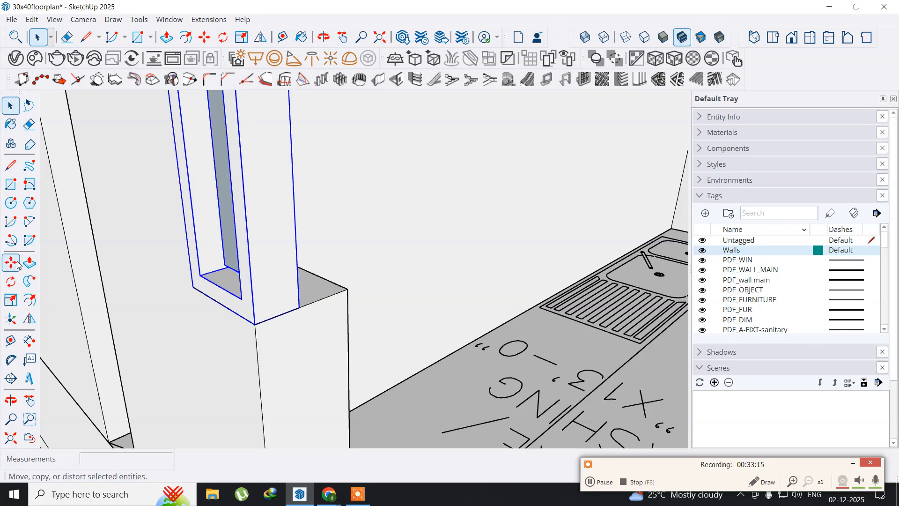
click(255, 322)
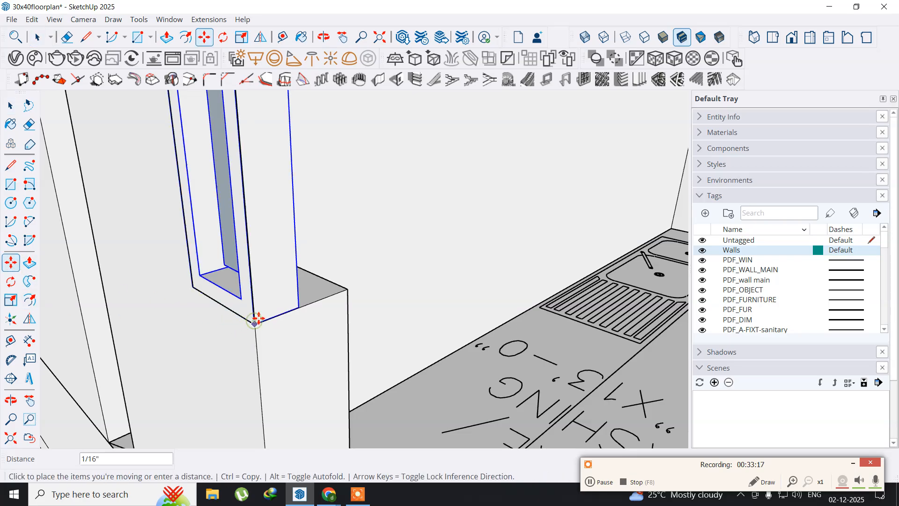
text(1)
key(Return)
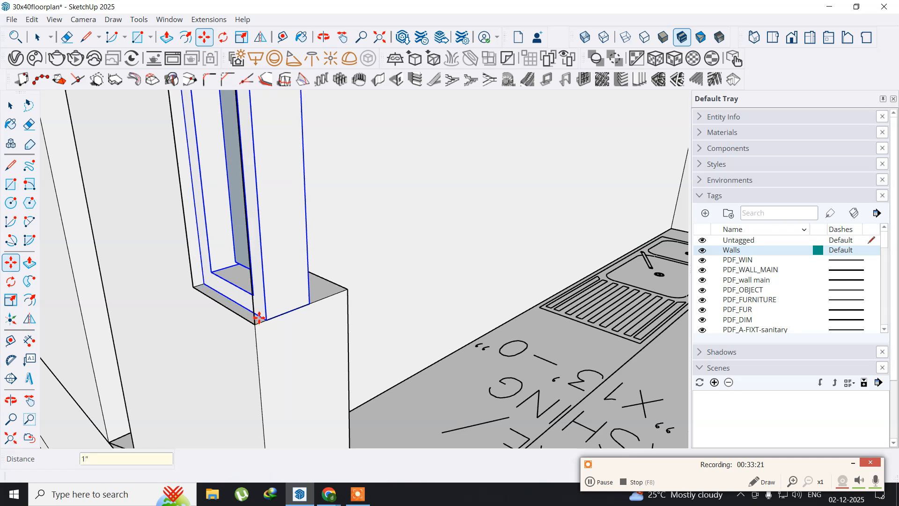
Draw a rectangle about 4' by 4' over the kitchen window opening in the rear wall.
scroll(207, 373, down, 3)
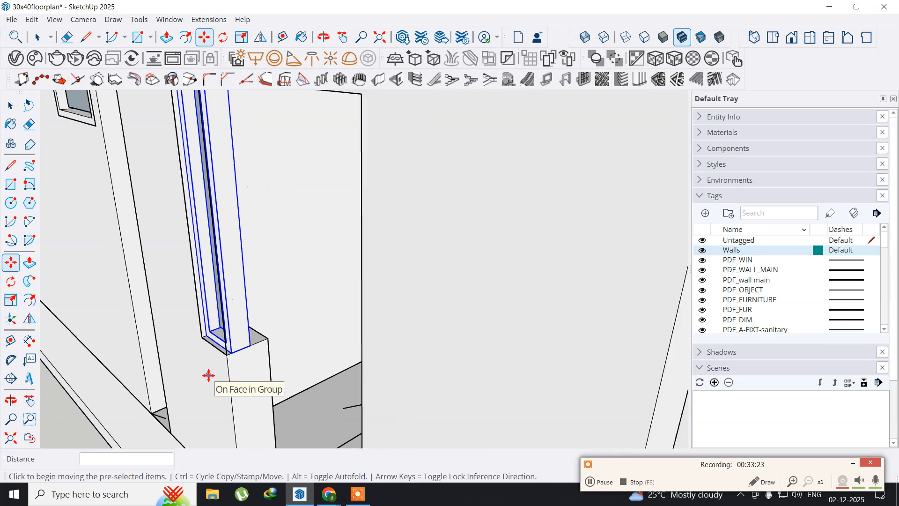
scroll(206, 374, down, 2)
middle_drag(196, 373, 286, 389)
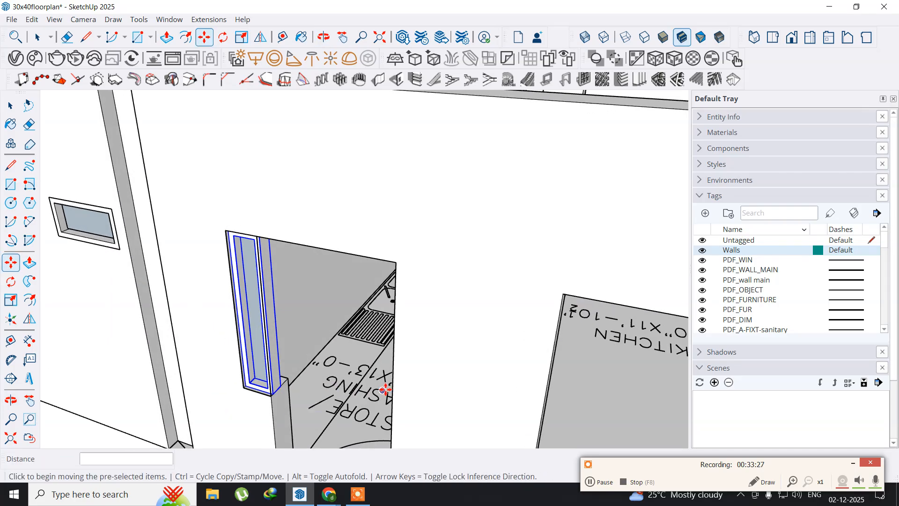
middle_drag(384, 389, 282, 275)
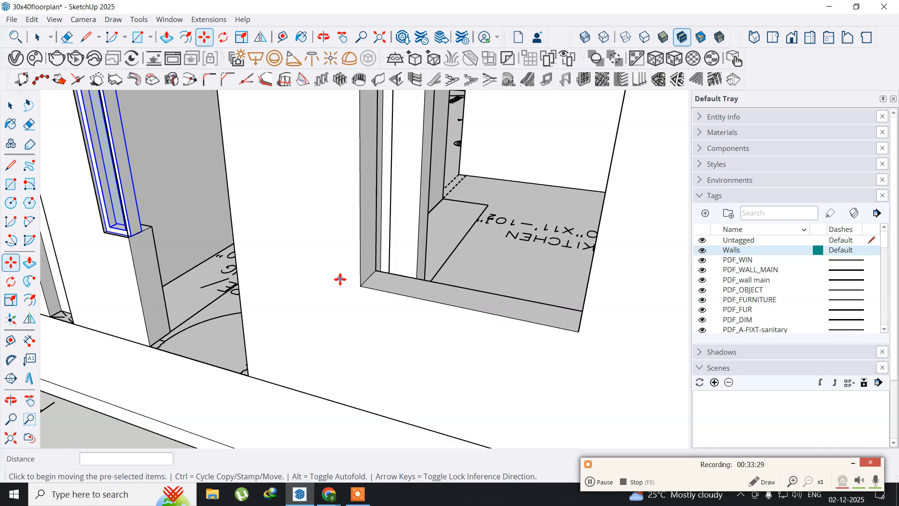
scroll(340, 280, down, 3)
middle_drag(340, 279, 341, 279)
key(m)
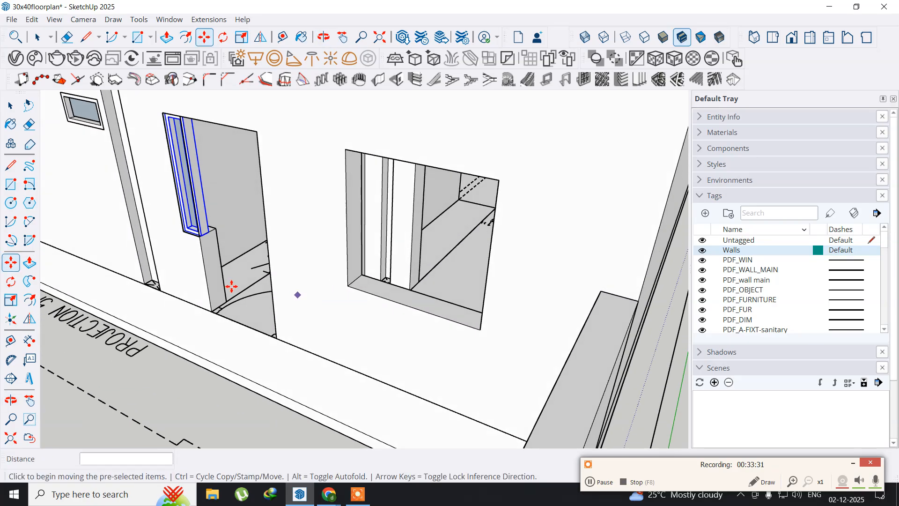
key(r)
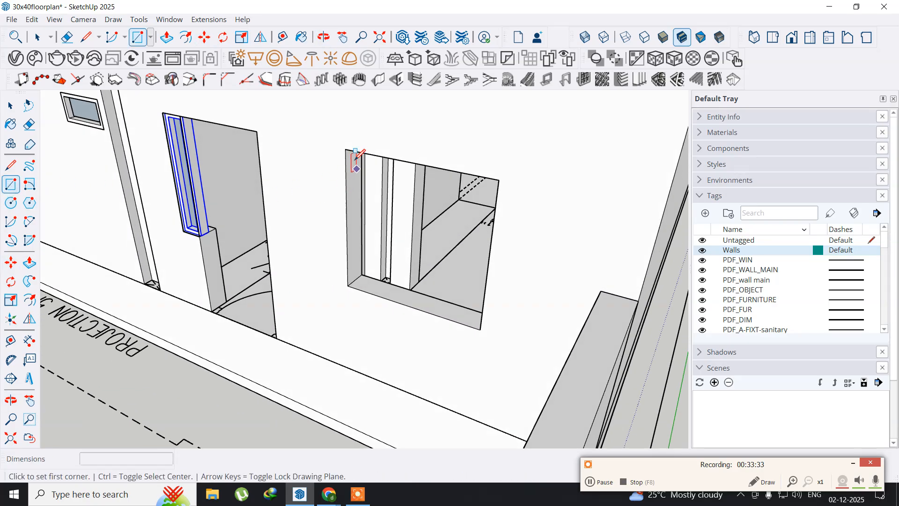
click(346, 149)
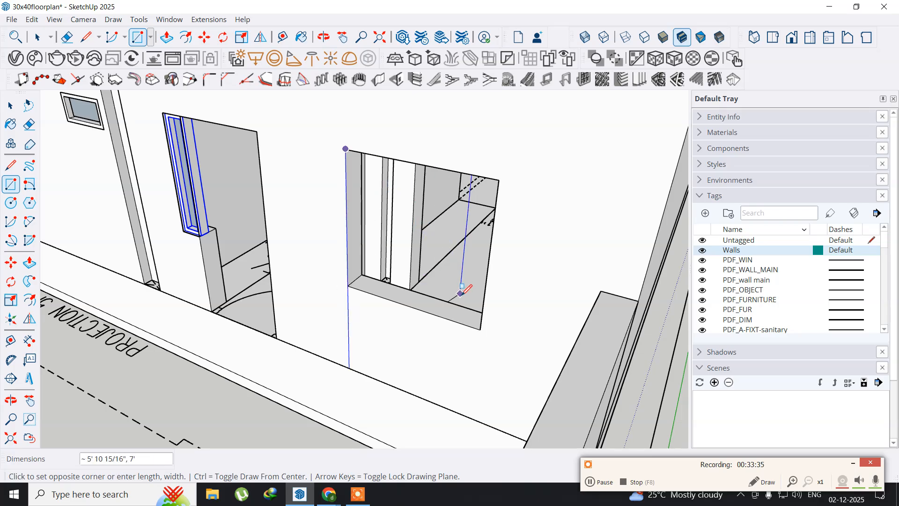
click(482, 327)
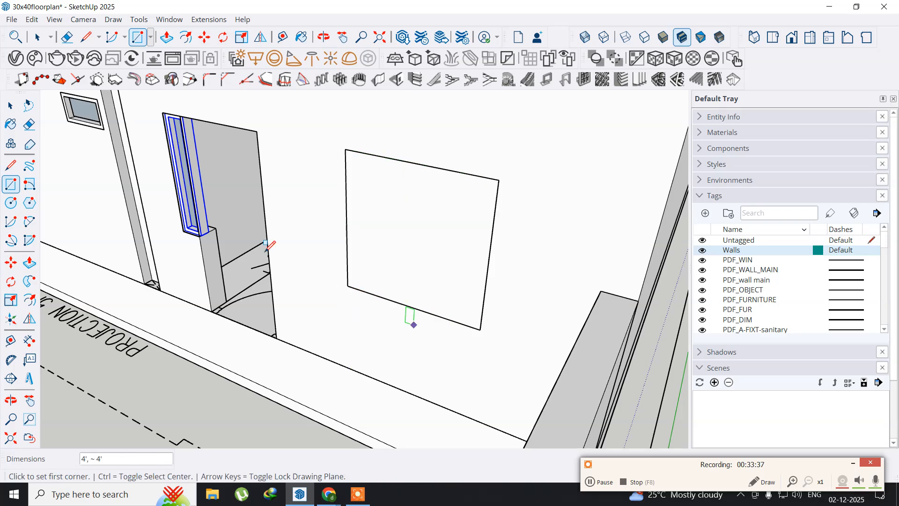
Create a Panel Divider window frame on the kitchen window rectangle with 1 row and 2 columns.
click(11, 105)
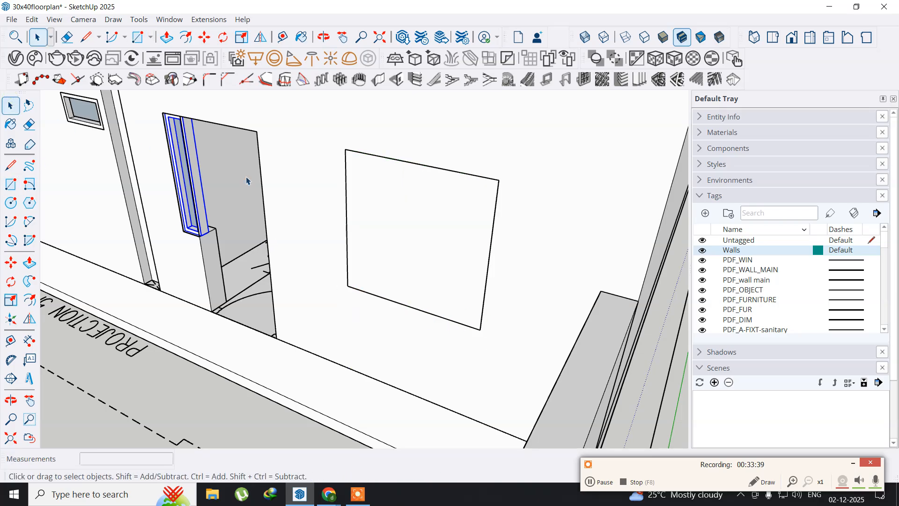
click(407, 213)
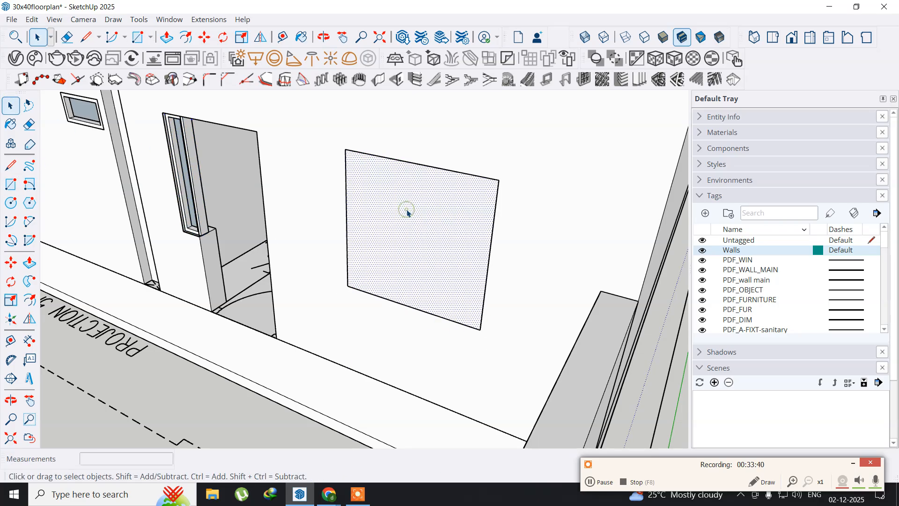
click(584, 80)
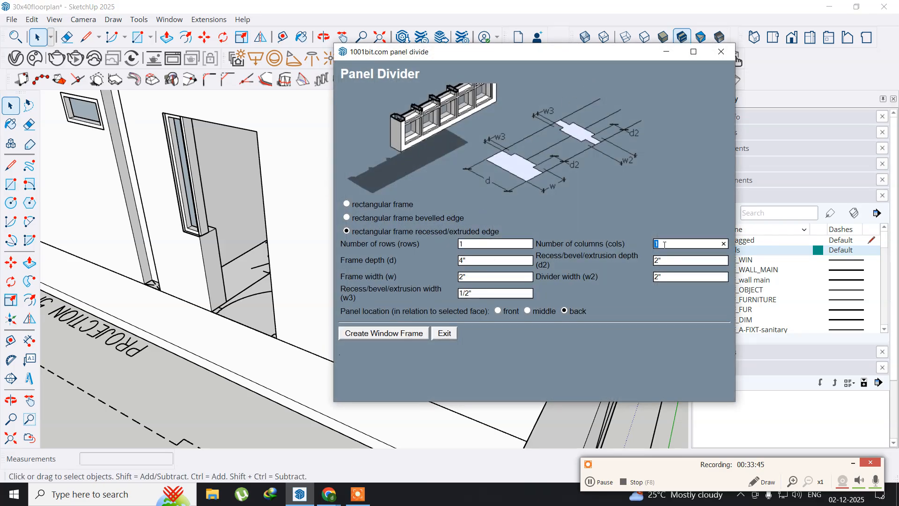
text(2)
click(370, 333)
Open the floor base group below the rear wall for editing and select its rear side face.
scroll(378, 336, down, 4)
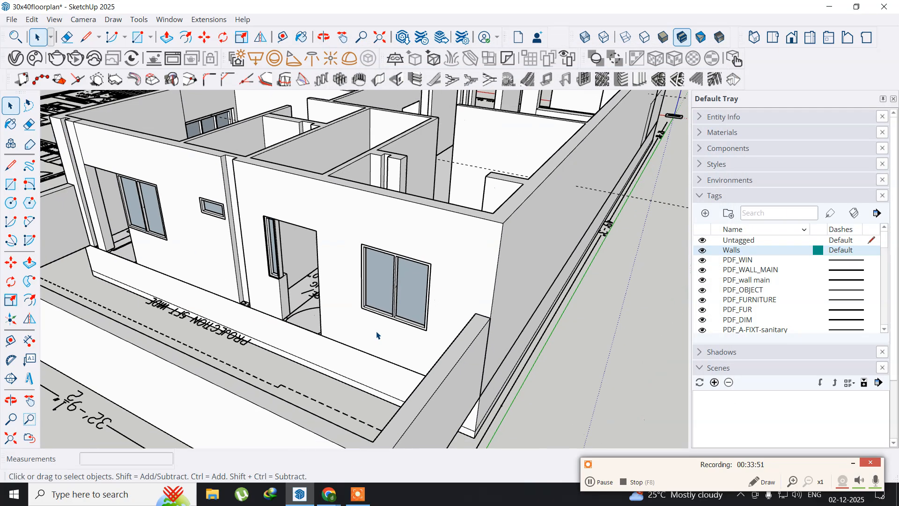
scroll(378, 336, down, 3)
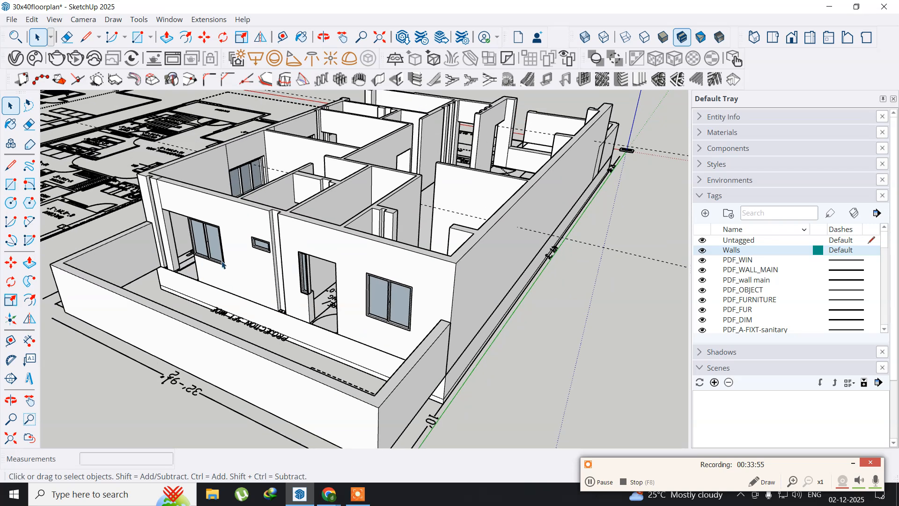
middle_drag(210, 262, 285, 302)
scroll(204, 308, up, 3)
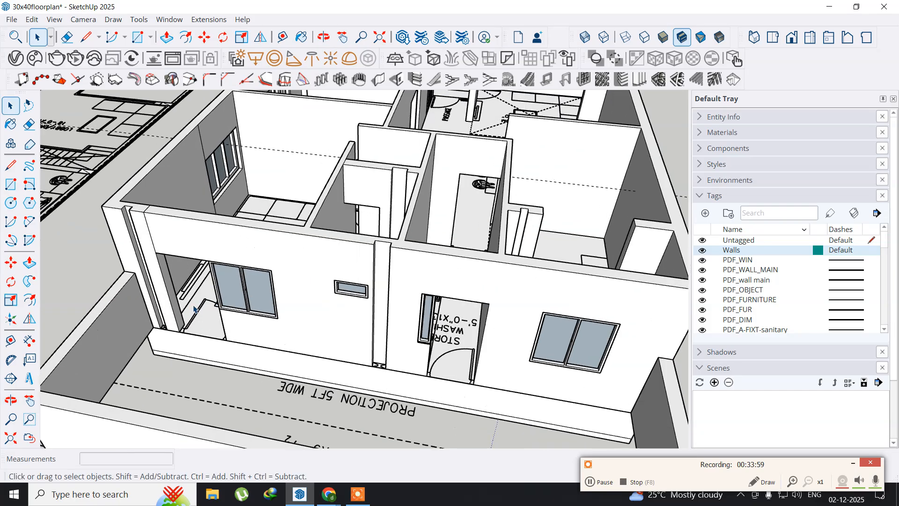
middle_drag(190, 324, 121, 218)
key(space)
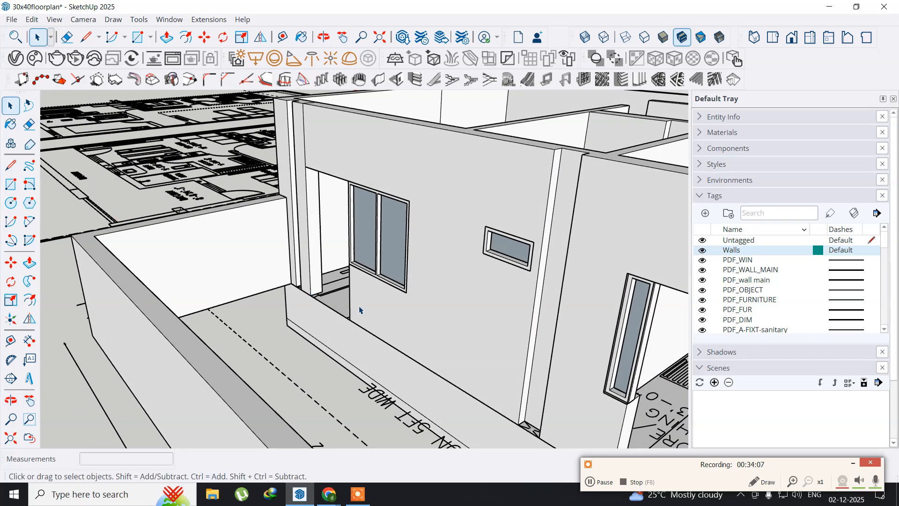
middle_drag(365, 378, 361, 247)
click(382, 291)
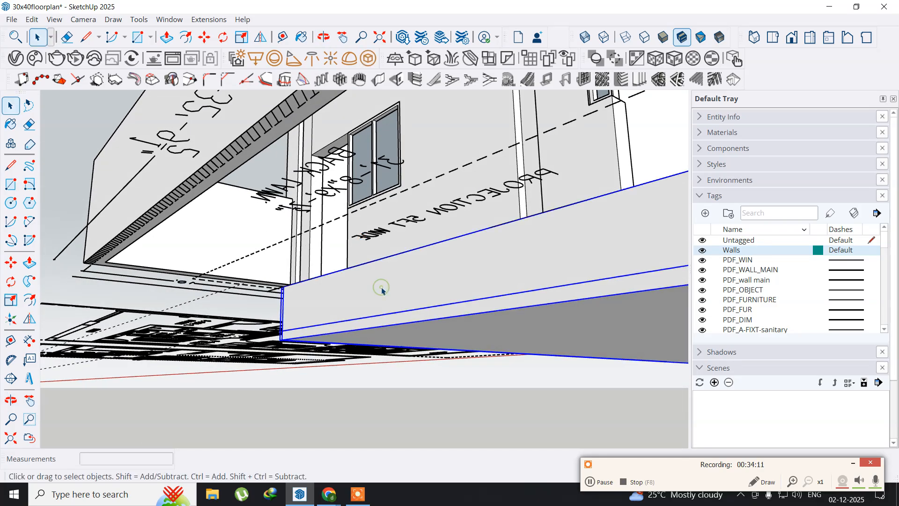
double_click(381, 290)
click(380, 292)
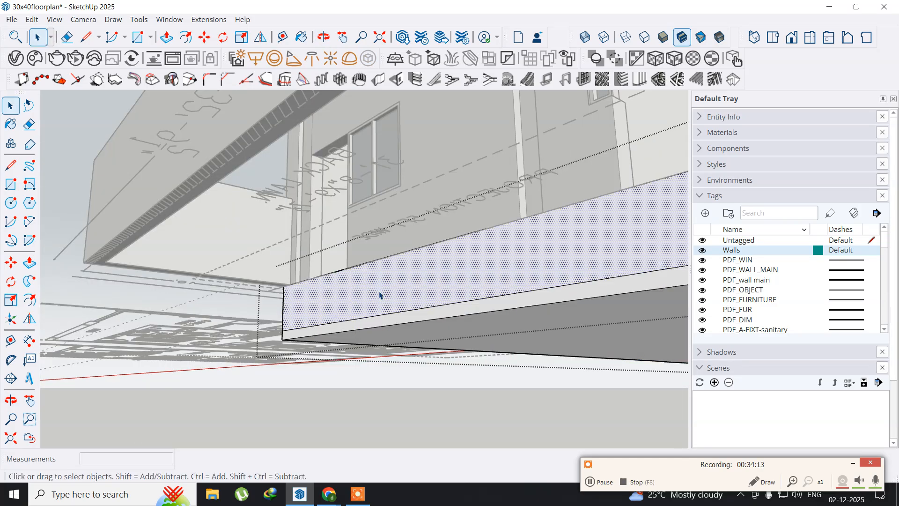
Erase the lengthwise edge that splits the rear side of the floor base into two faces.
click(369, 324)
click(374, 296)
scroll(369, 323, up, 3)
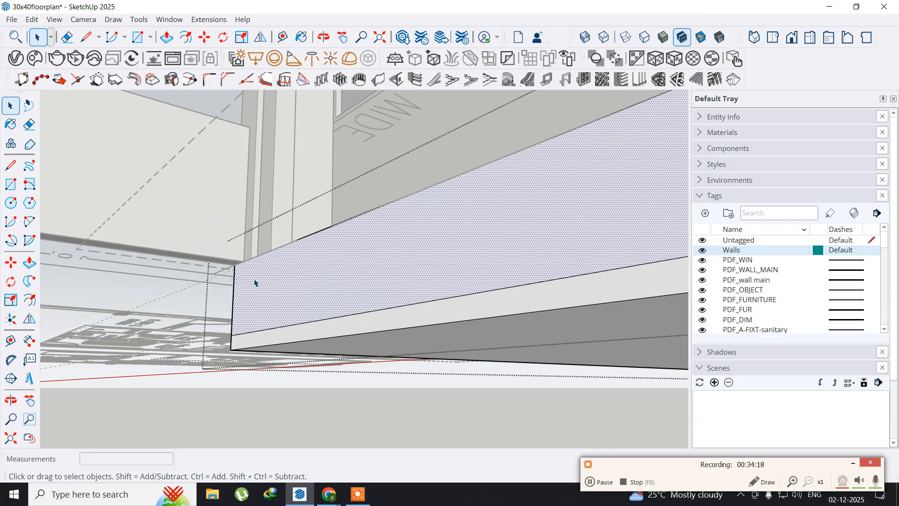
click(29, 124)
click(466, 294)
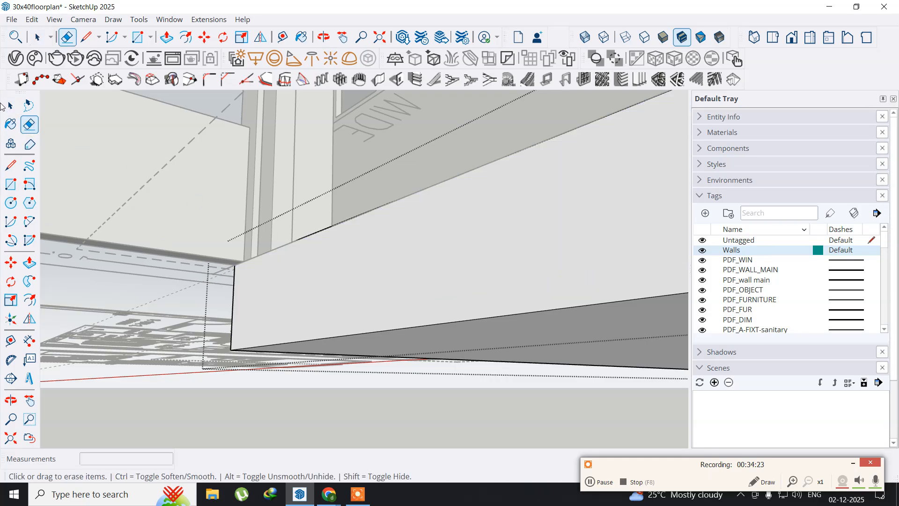
Push/Pull the base's merged rear face about 10' 4 5/8" out to the boundary wall's outer face and close the group.
click(11, 106)
click(445, 288)
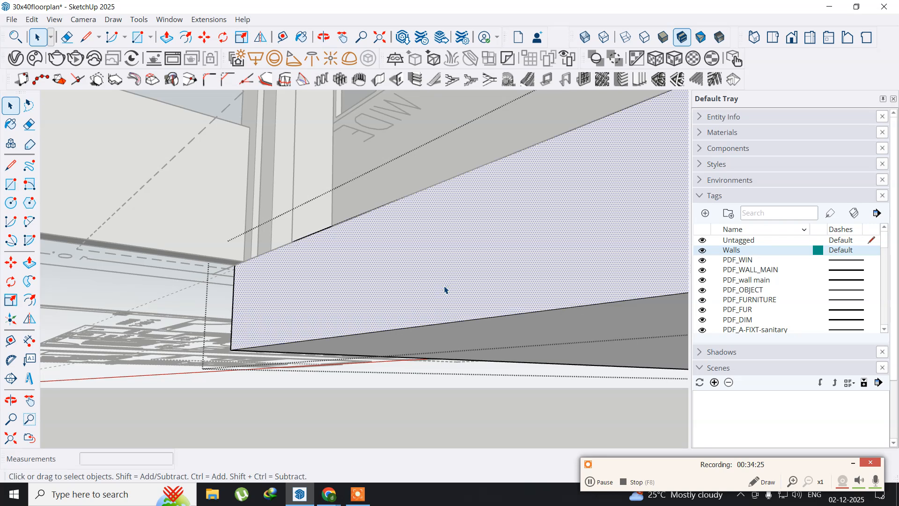
scroll(445, 290, down, 3)
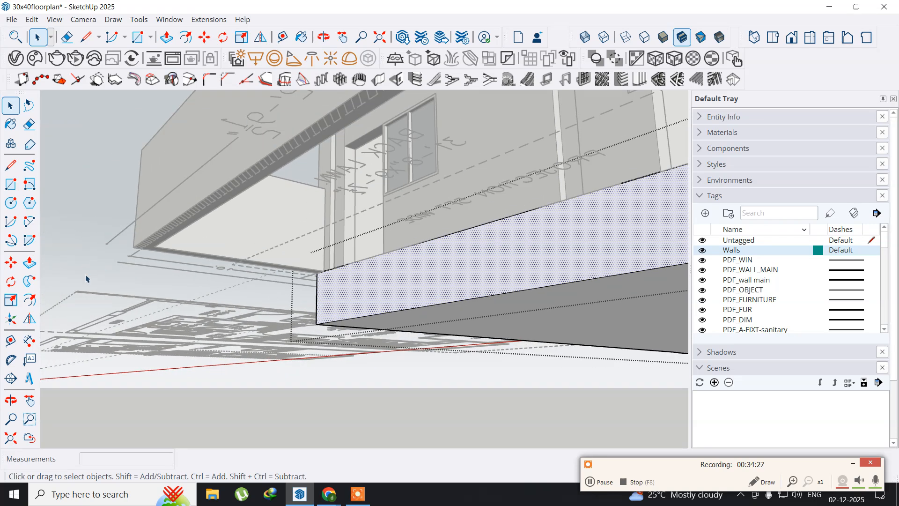
click(30, 263)
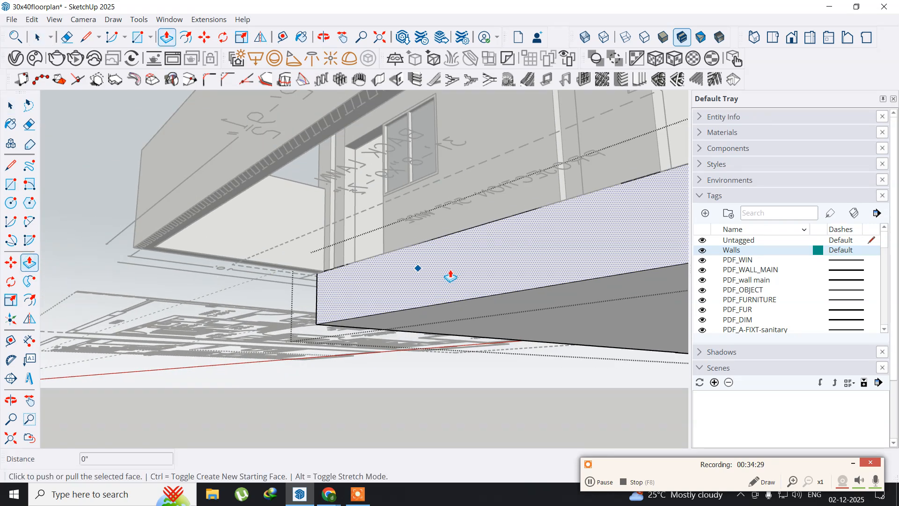
click(487, 274)
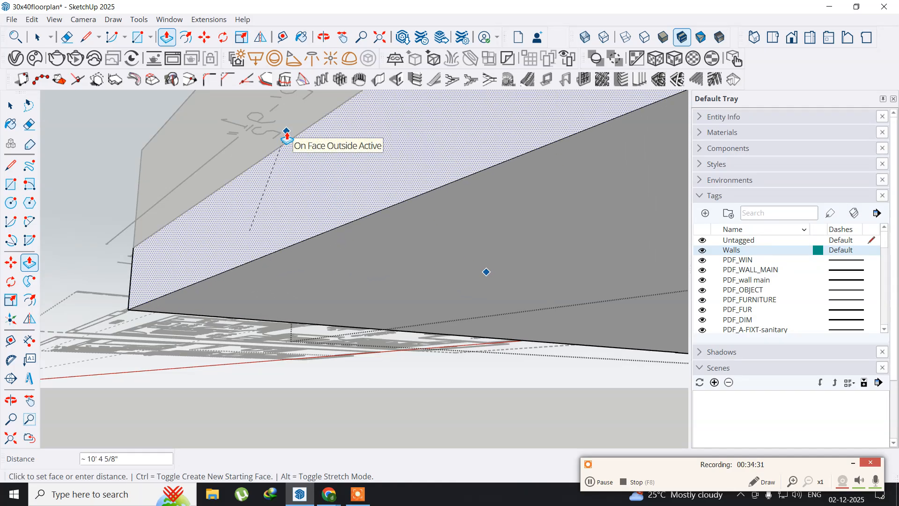
middle_drag(271, 182, 278, 342)
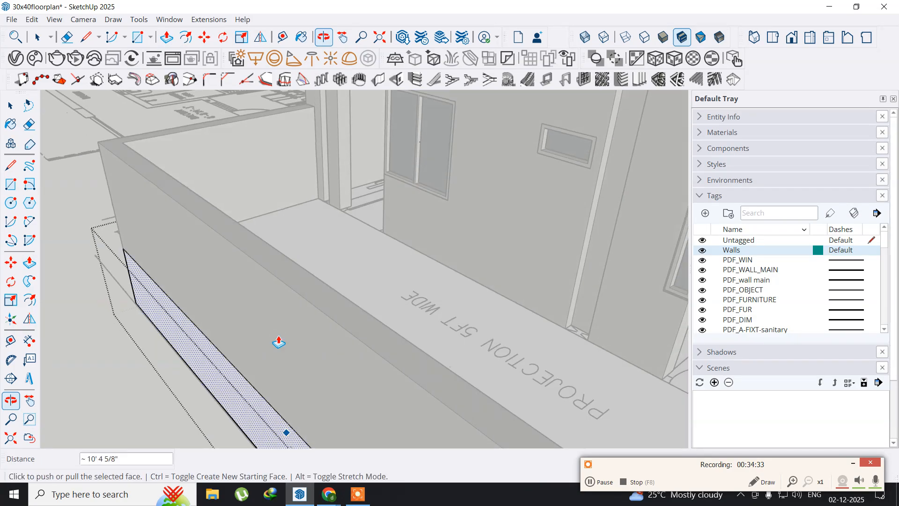
click(10, 105)
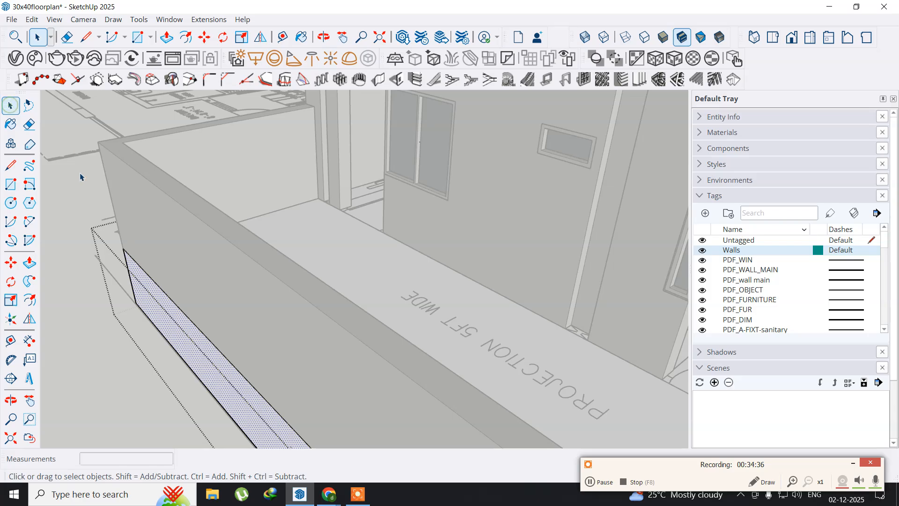
click(77, 185)
scroll(317, 261, down, 4)
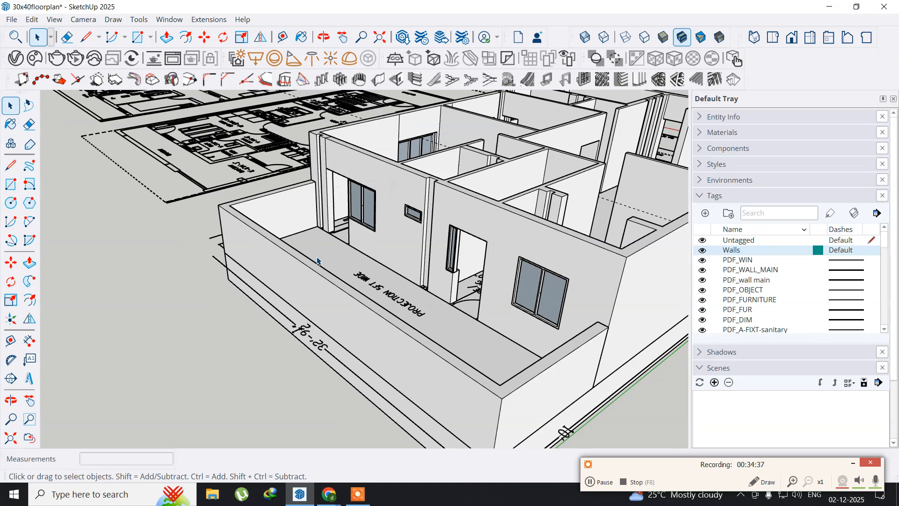
Examine the rear wall and its door opening beside the two-panel window from the yard side.
middle_drag(317, 256, 276, 257)
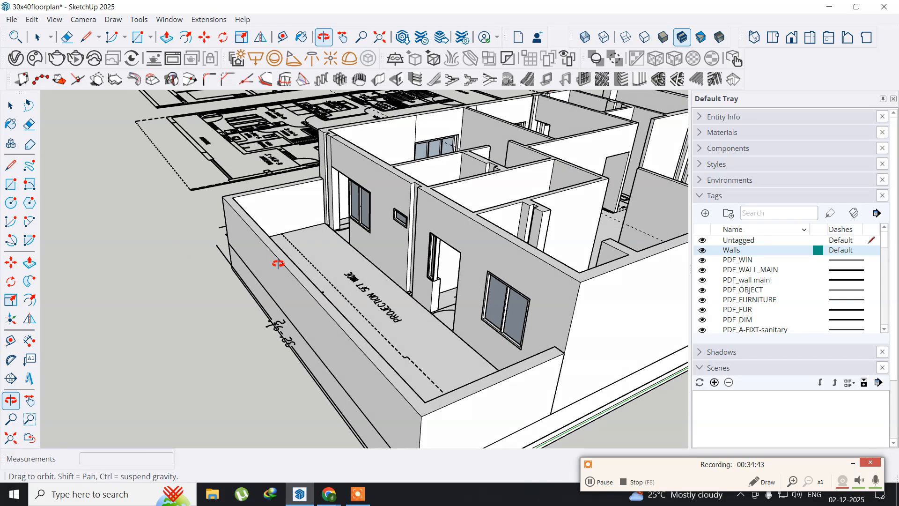
scroll(396, 310, down, 2)
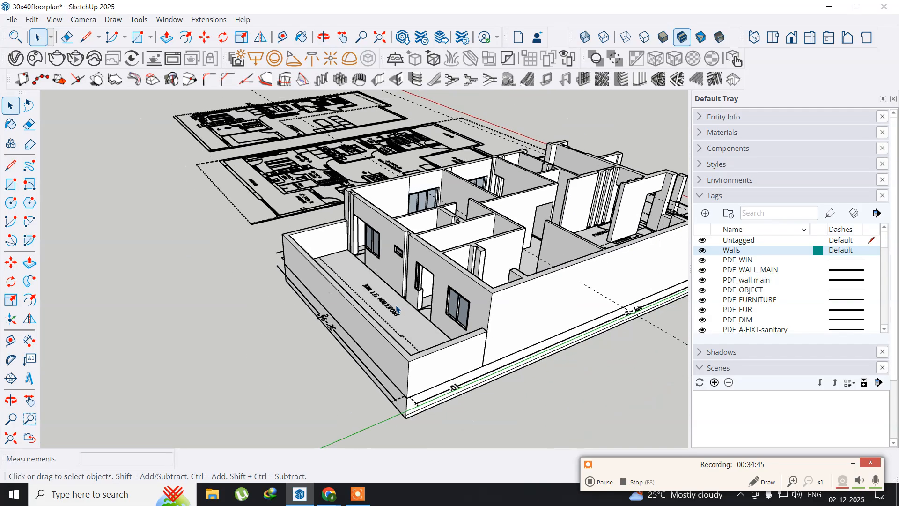
middle_drag(434, 328, 494, 349)
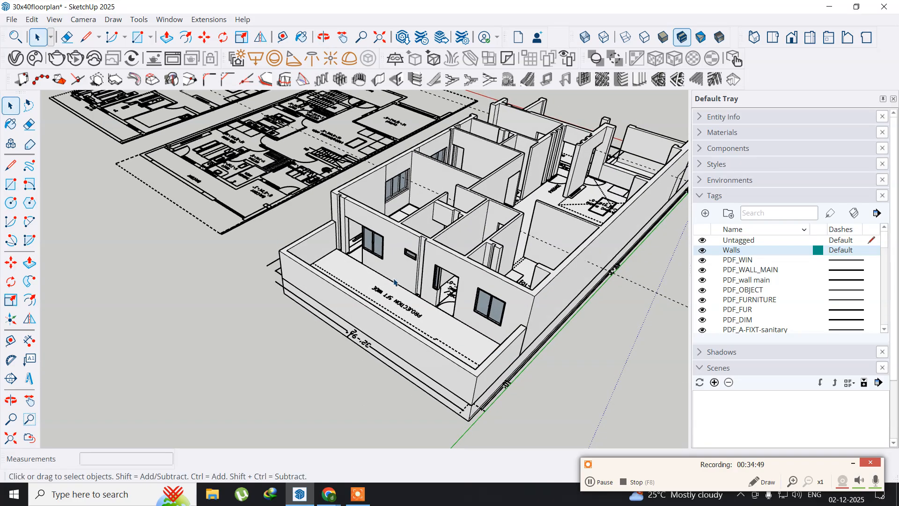
scroll(386, 272, up, 2)
scroll(365, 255, up, 5)
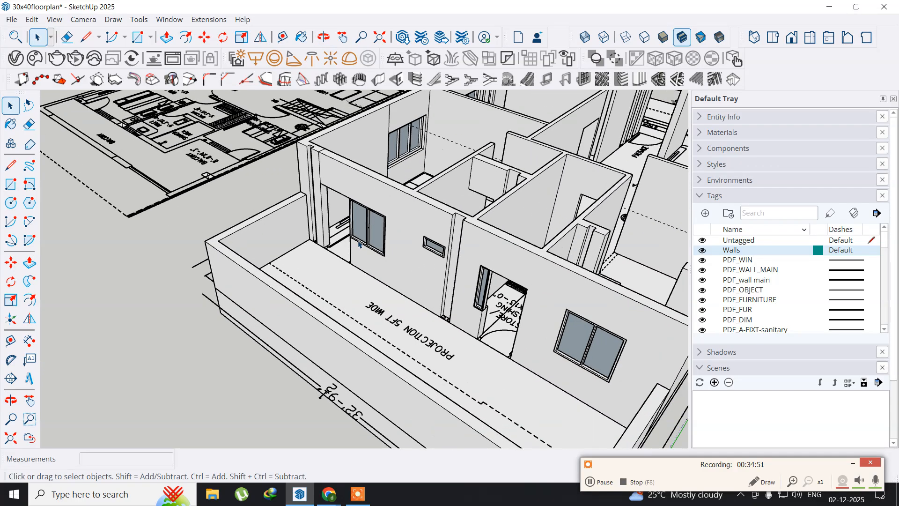
middle_drag(265, 290, 394, 320)
middle_drag(337, 315, 411, 372)
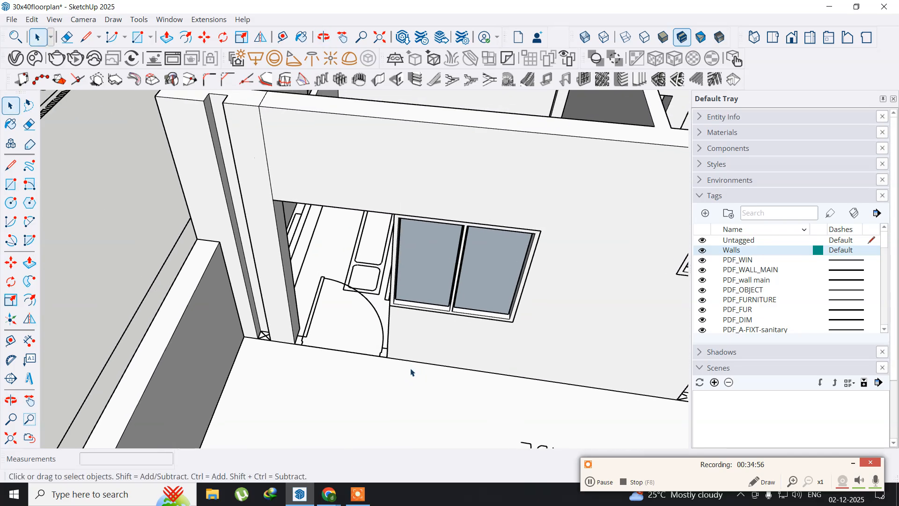
click(326, 195)
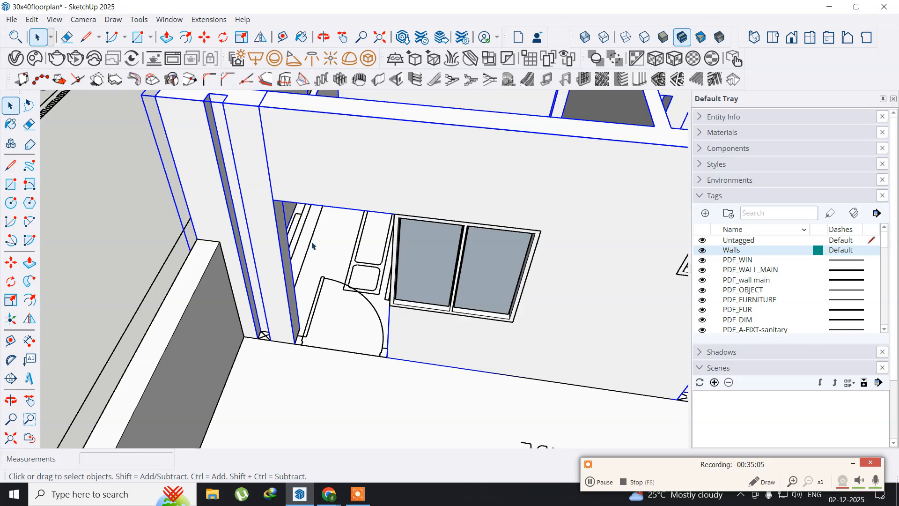
middle_drag(322, 271, 257, 203)
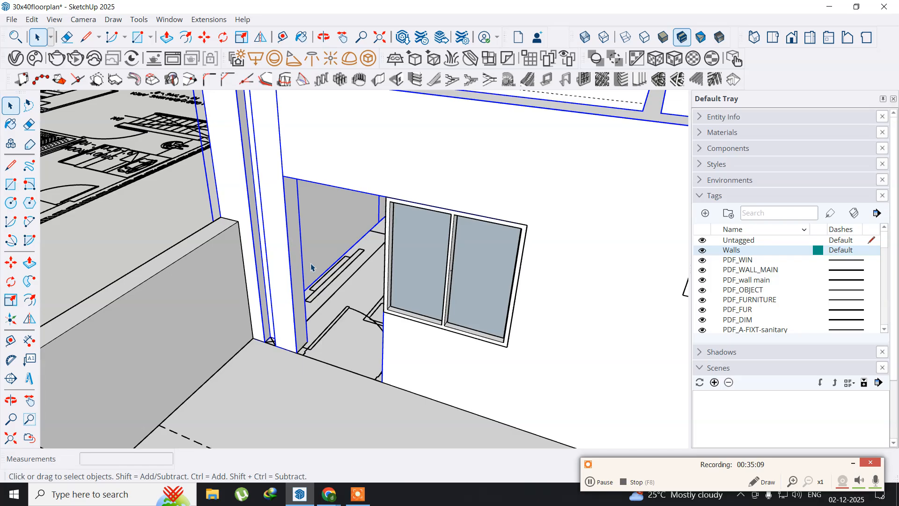
middle_drag(310, 263, 351, 298)
middle_drag(369, 335, 300, 281)
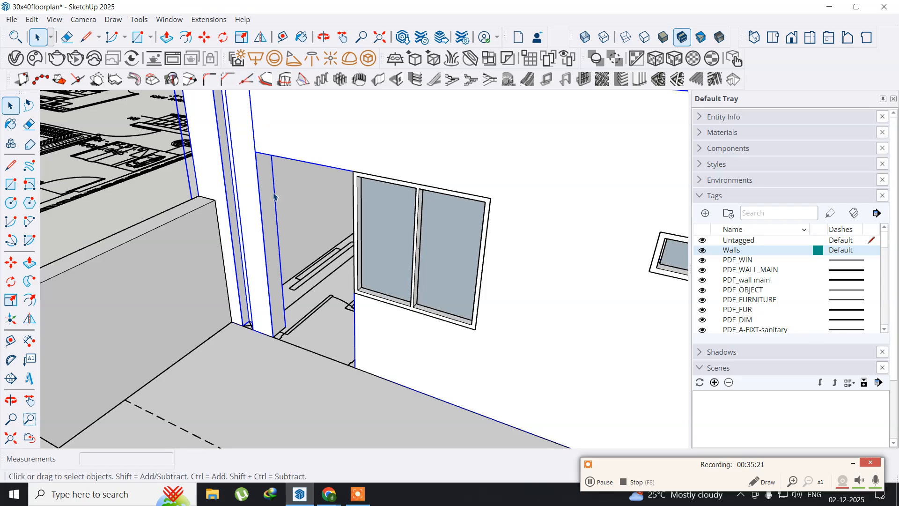
Measure the width of the rear door opening along its head edge without placing a dimension.
scroll(279, 189, up, 4)
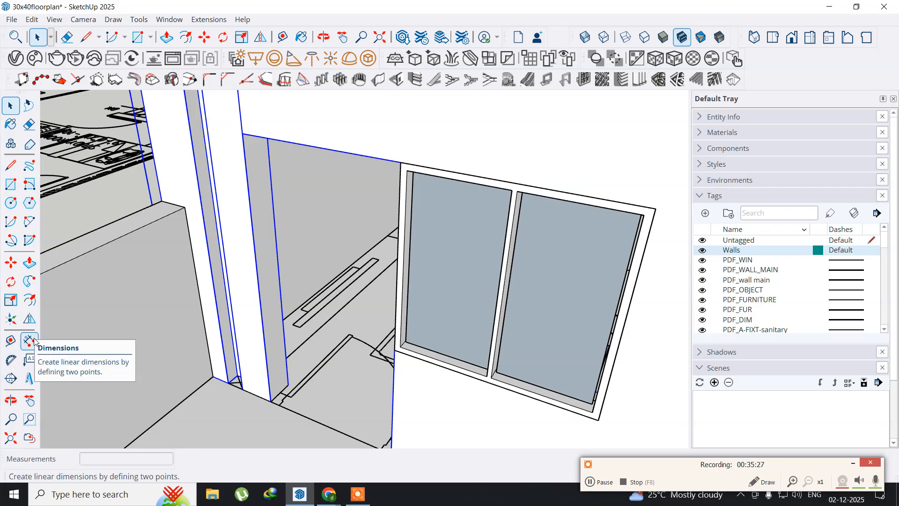
click(29, 340)
click(242, 134)
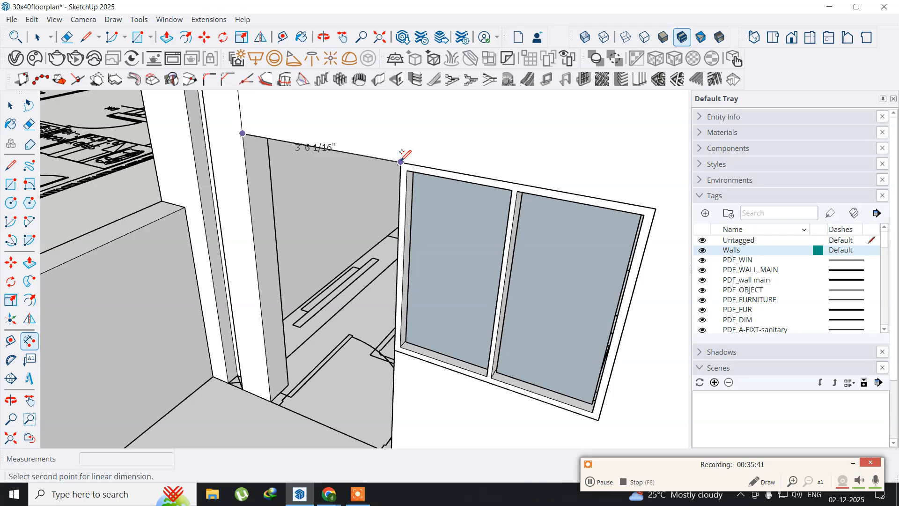
key(Escape)
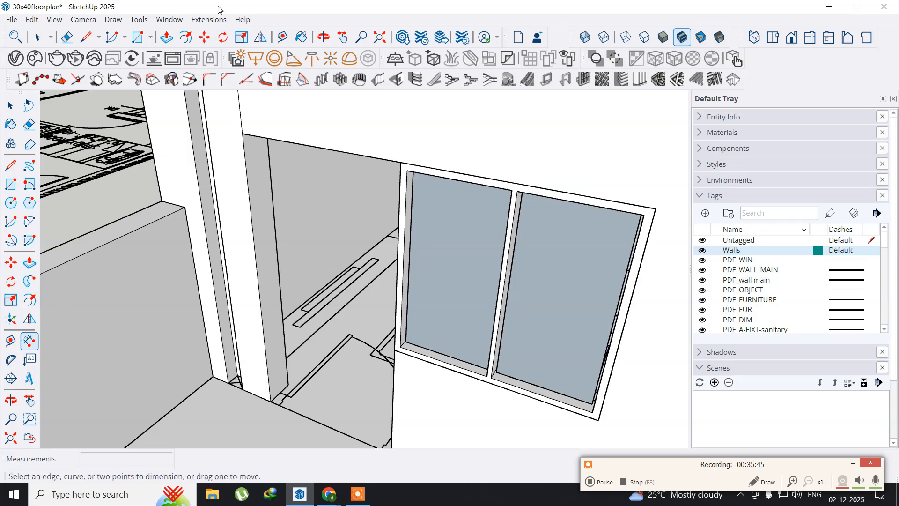
Open 3D Warehouse, browse the featured components on its home page and close it.
click(165, 20)
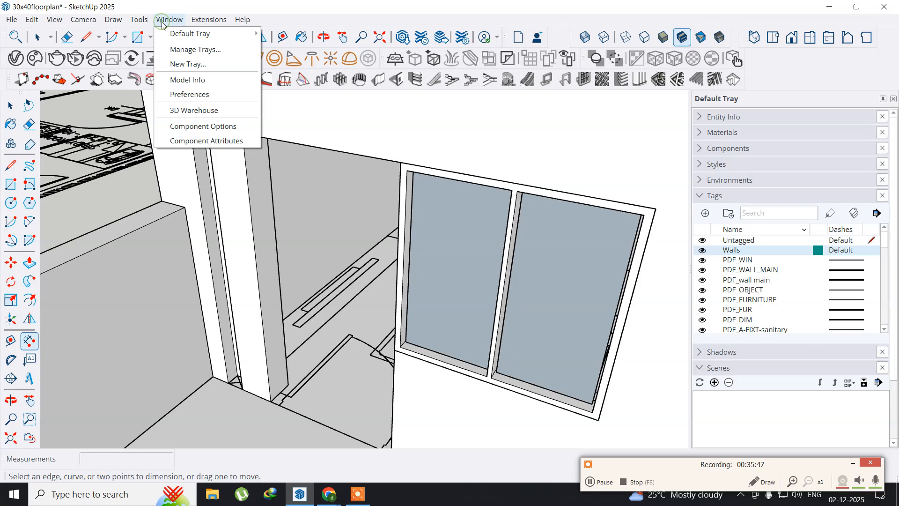
click(191, 111)
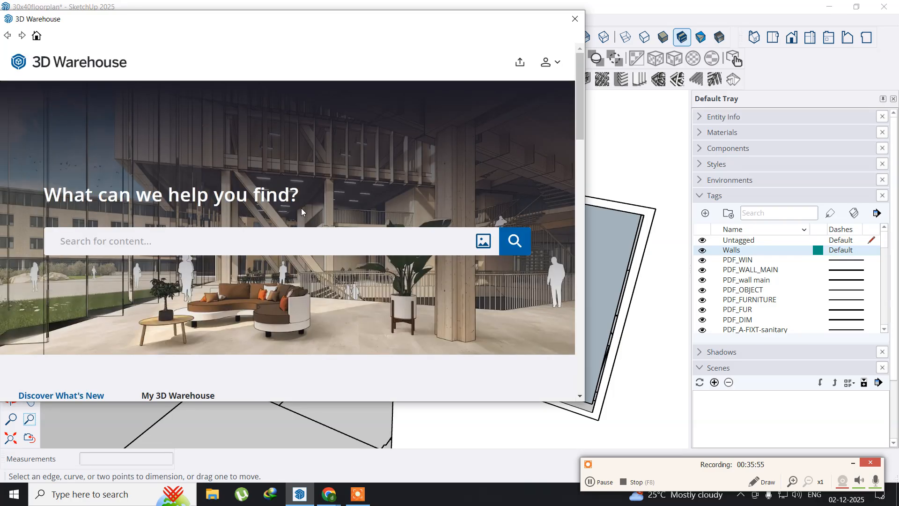
scroll(292, 219, down, 1)
scroll(290, 221, down, 10)
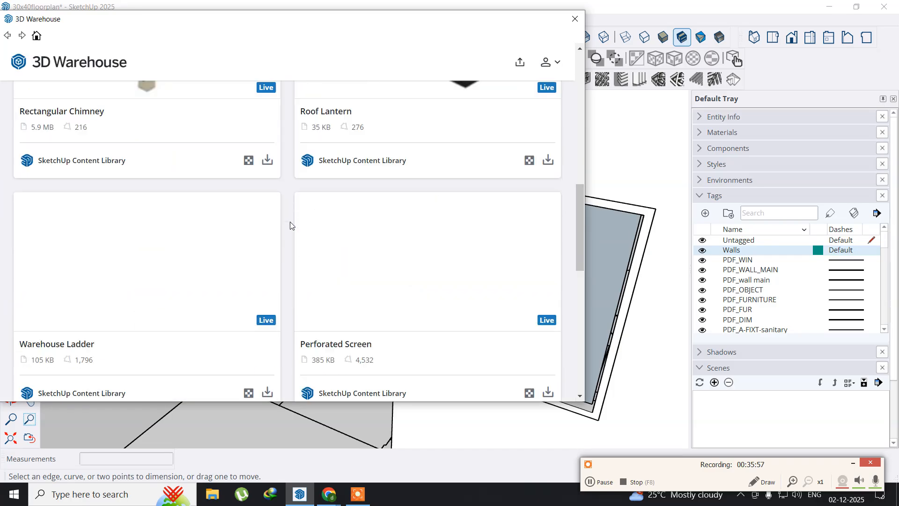
scroll(328, 197, up, 6)
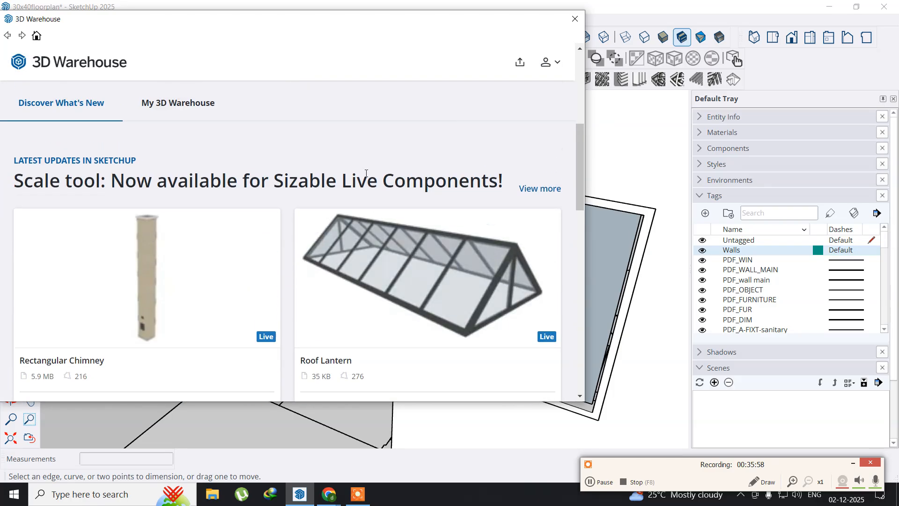
click(575, 19)
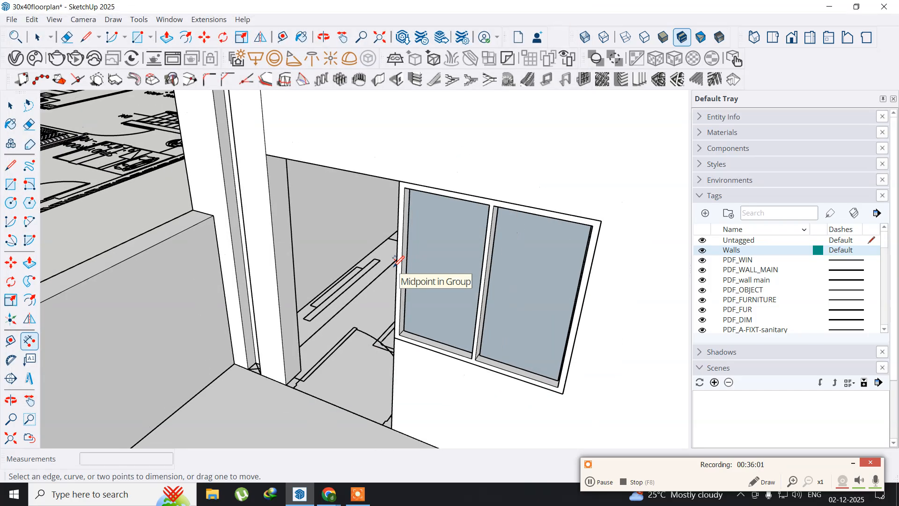
Try to draw a rectangle over the rear door opening from its upper corner down to the floor.
scroll(394, 258, down, 5)
scroll(395, 259, down, 4)
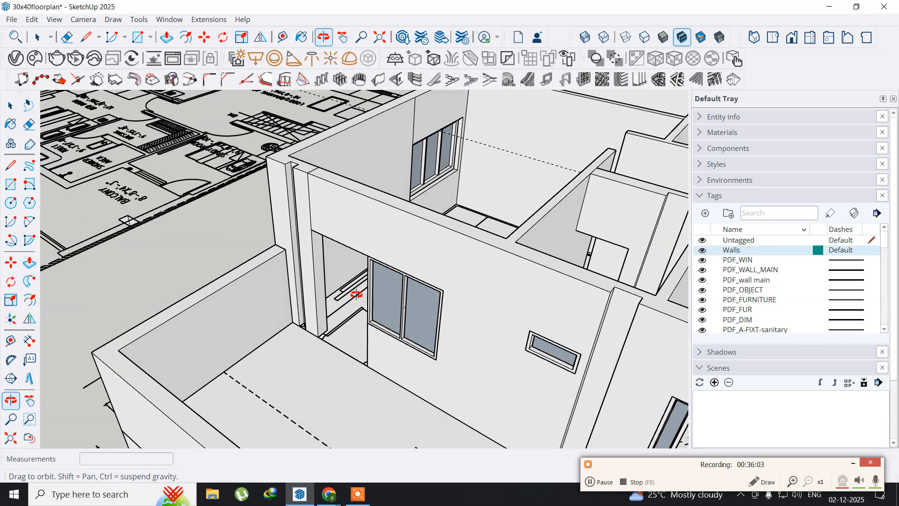
scroll(351, 294, up, 5)
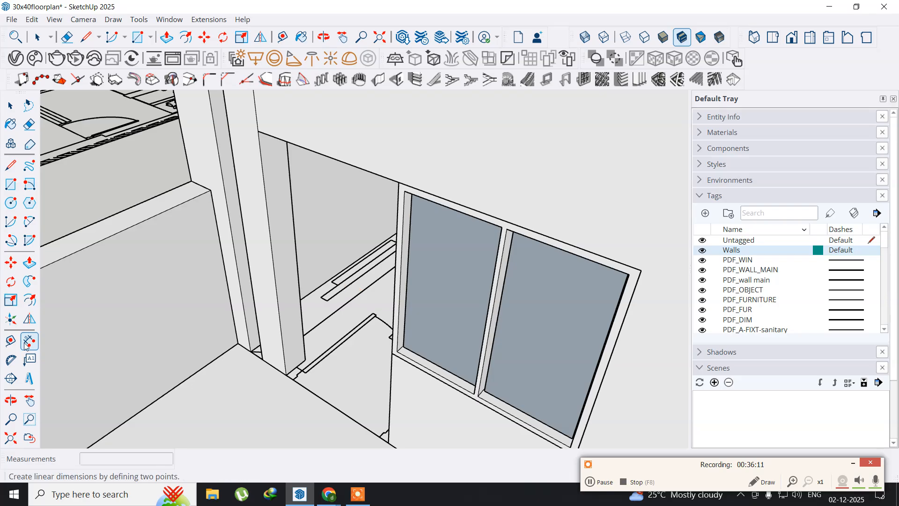
click(11, 185)
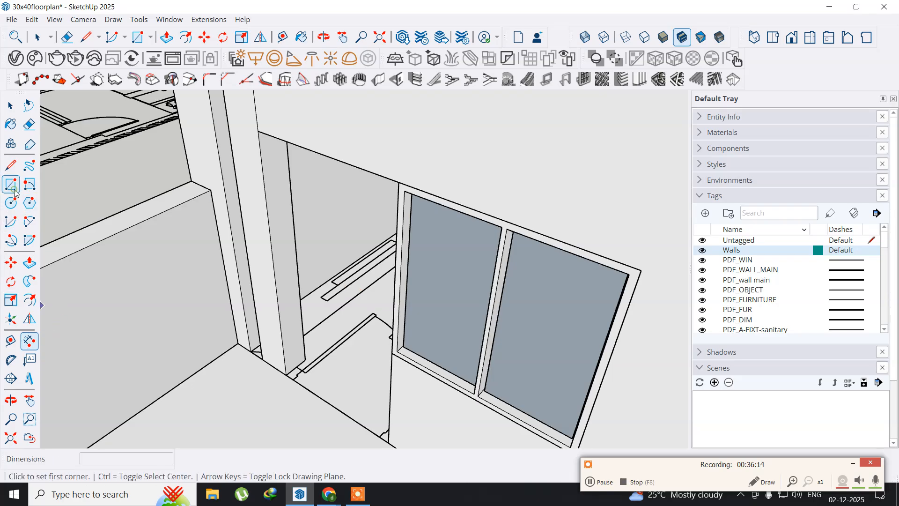
click(258, 131)
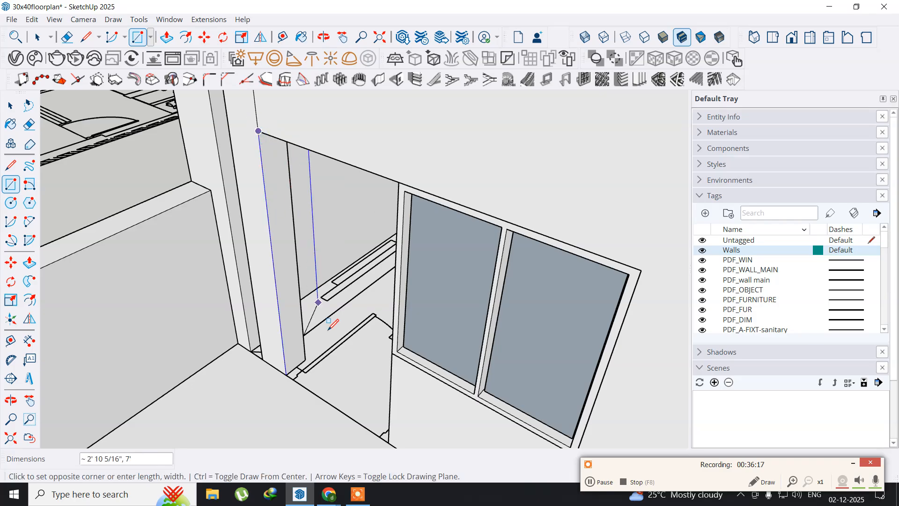
click(387, 436)
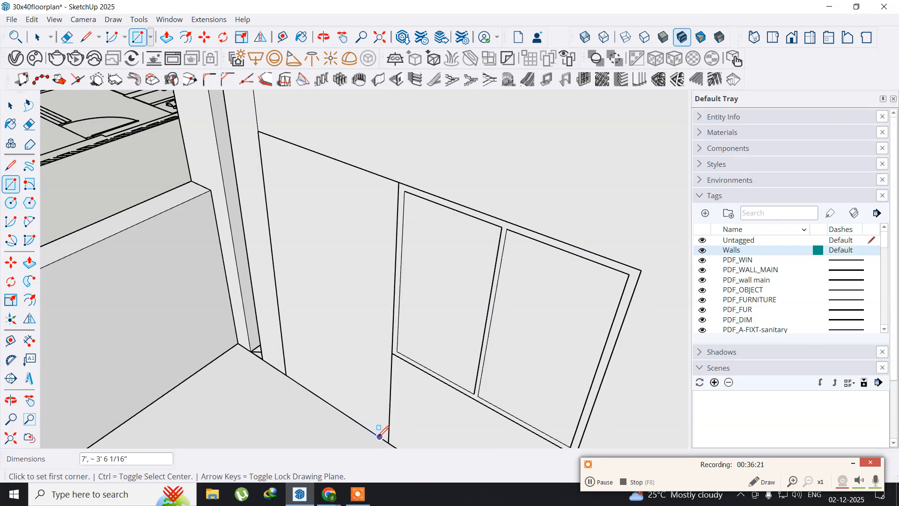
key(ctrl+z)
Draw a rectangle of 7' by about 3' 6 1/16" filling the rear door opening from its floor corner to the opposite upper corner.
key(o)
drag(295, 304, 354, 262)
key(r)
middle_drag(345, 281, 320, 280)
middle_drag(358, 357, 367, 382)
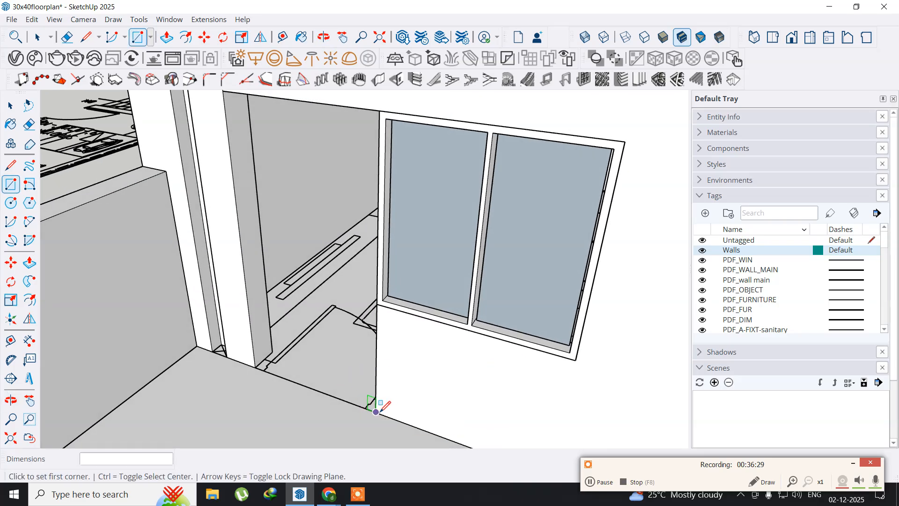
click(376, 412)
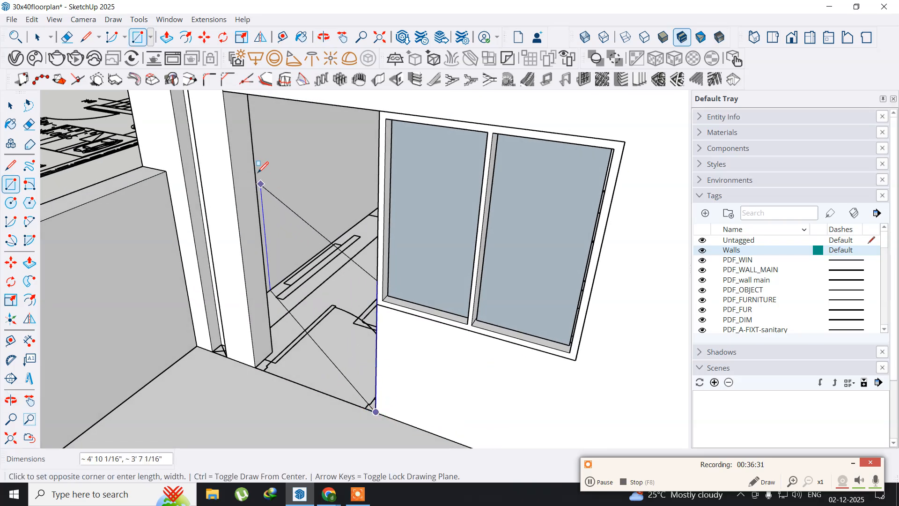
middle_drag(247, 123, 236, 140)
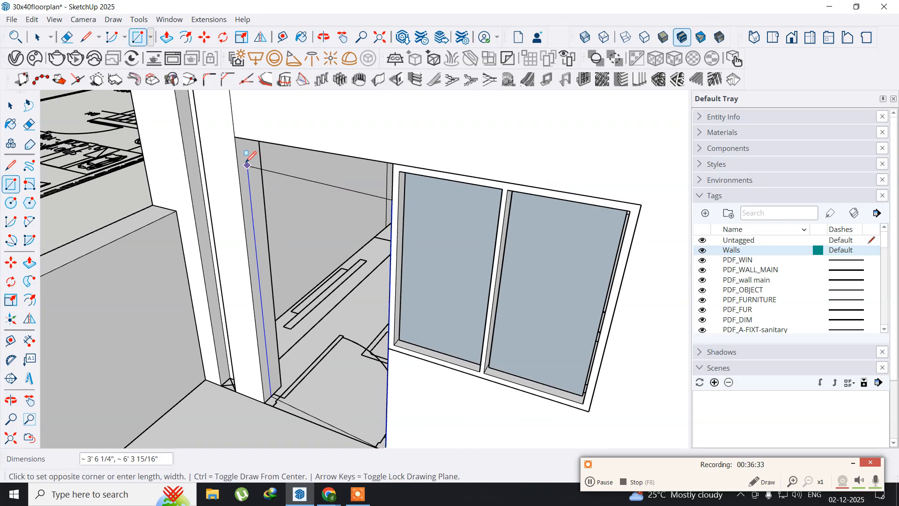
click(237, 139)
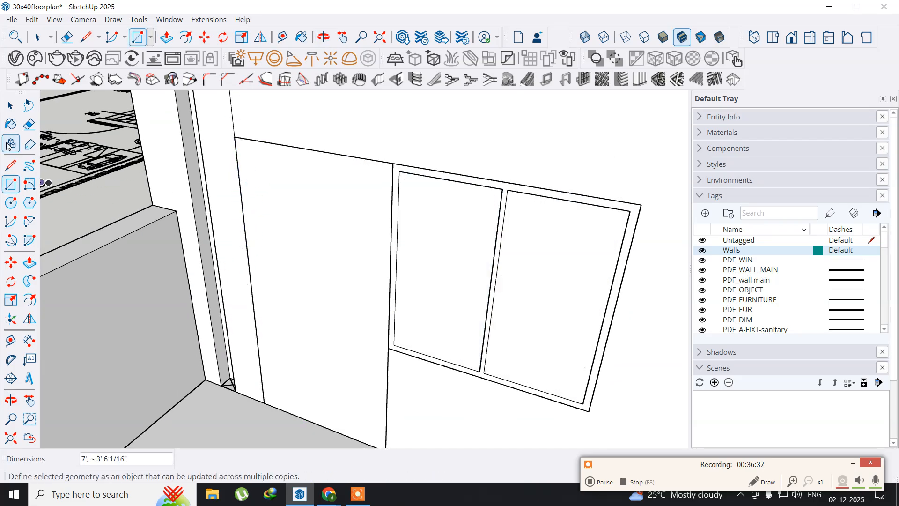
Delete the extra face covering the two-panel window beside the door opening.
click(10, 106)
click(433, 261)
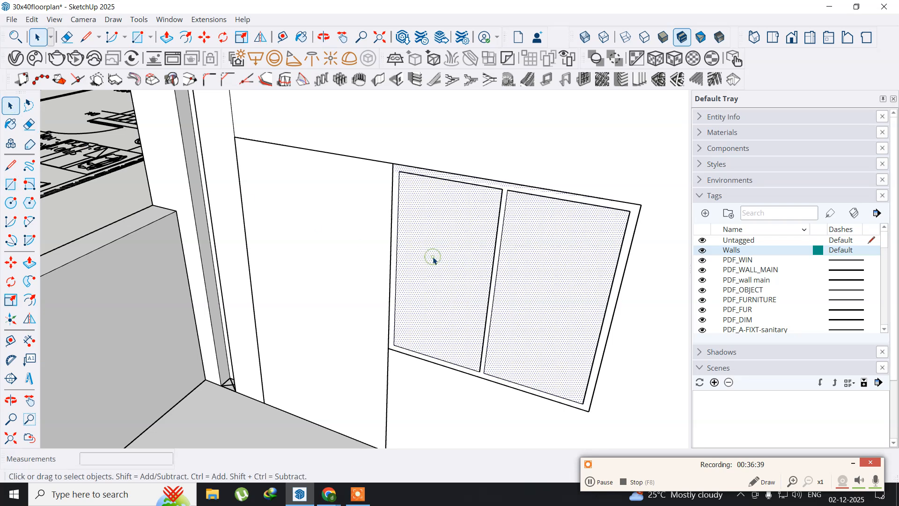
key(Delete)
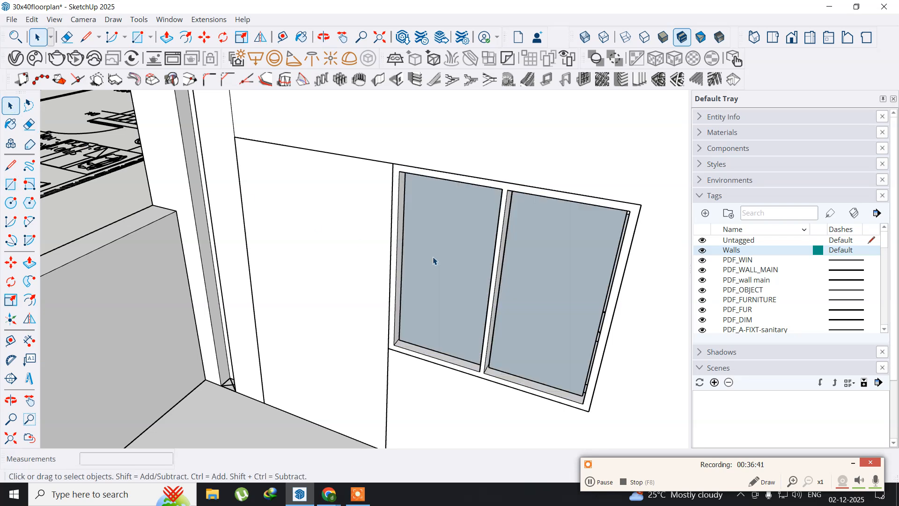
Select the door rectangle's face with its edges and move it about 2' 8 7/16" out of the opening into the yard.
click(341, 259)
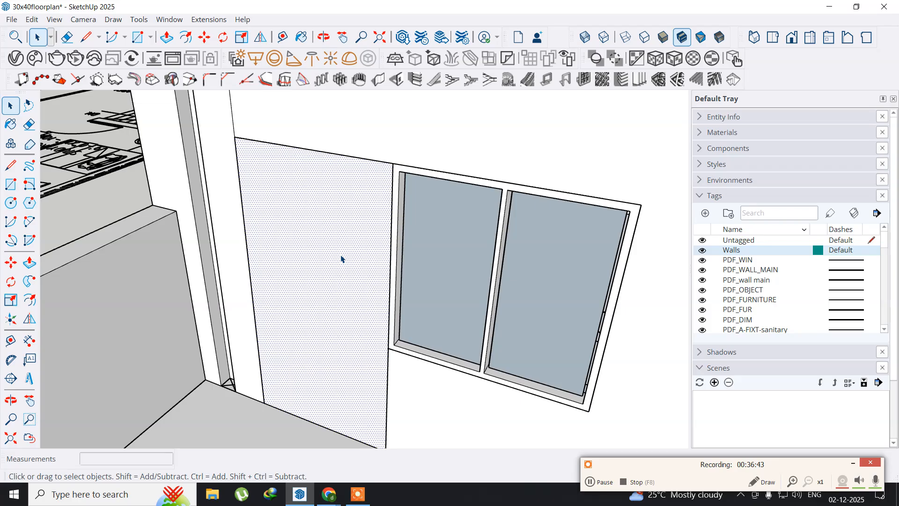
double_click(341, 259)
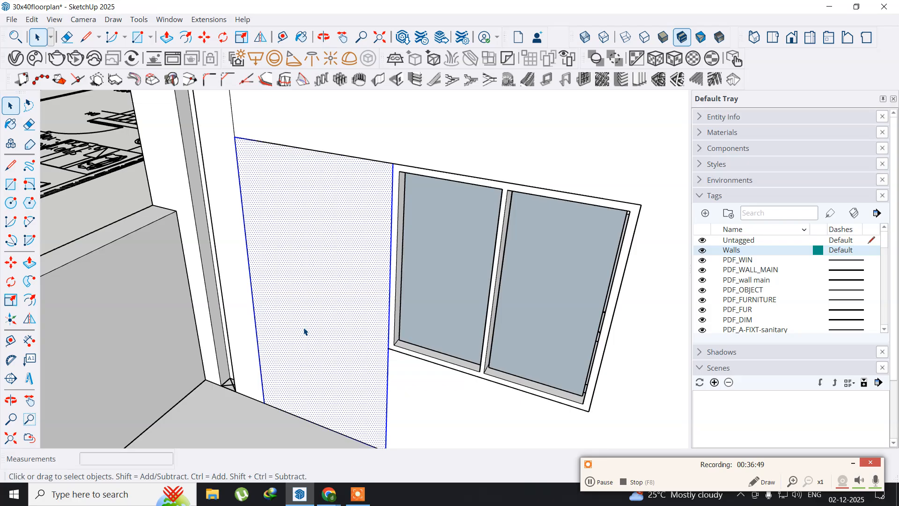
drag(328, 250, 341, 211)
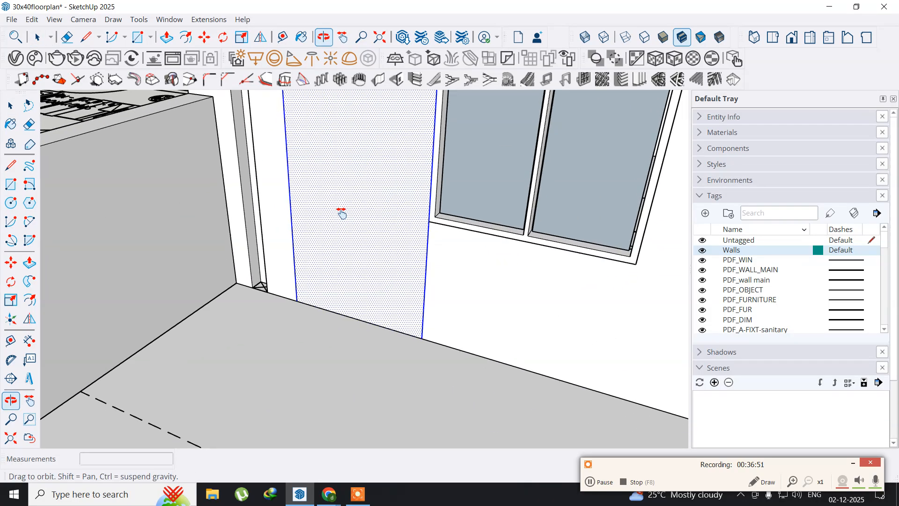
key(space)
click(13, 265)
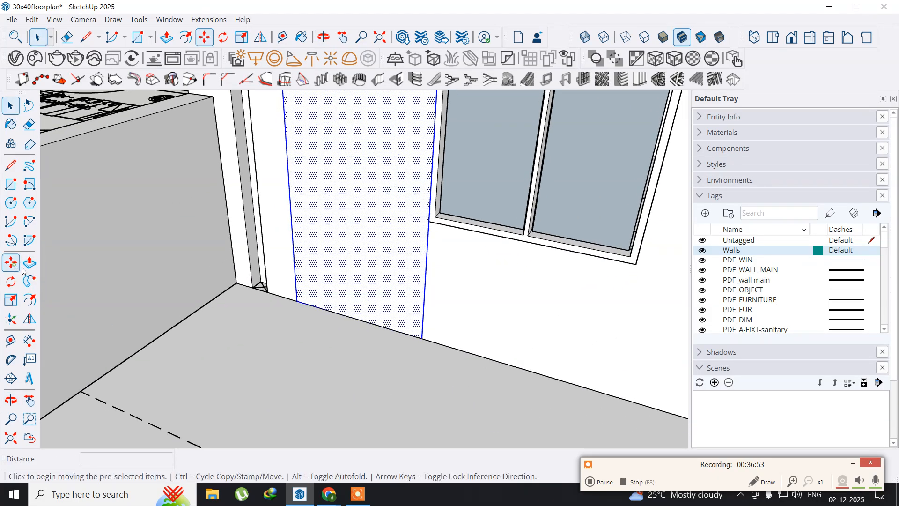
click(297, 301)
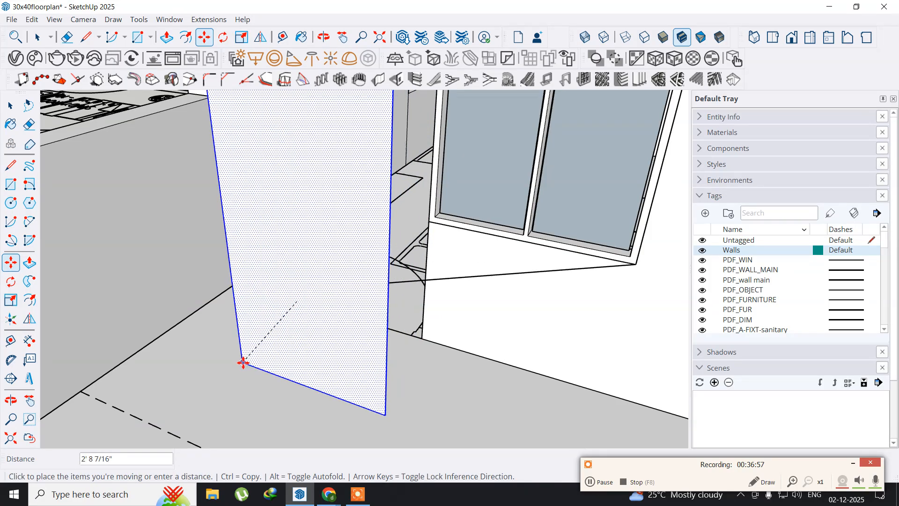
click(243, 363)
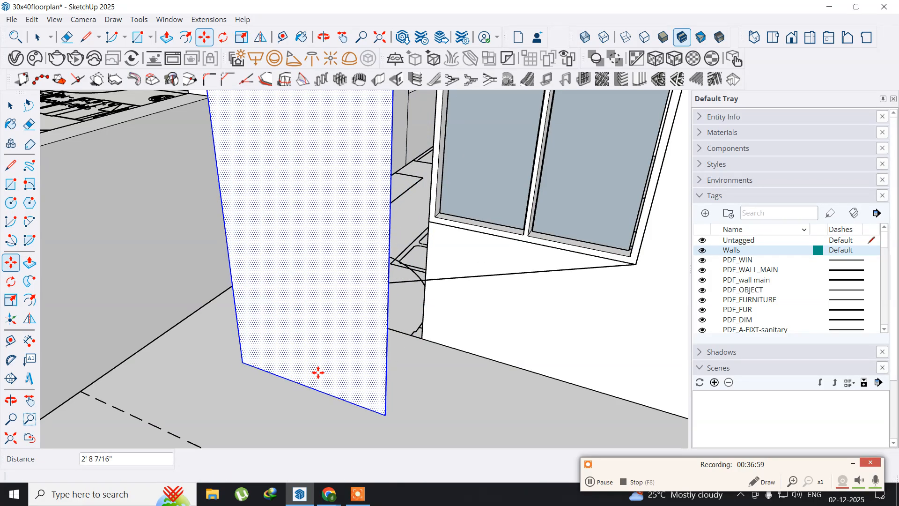
Delete the two stray edges stretching from the moved door rectangle to the corners of the two-panel window.
scroll(398, 373, down, 2)
middle_drag(459, 362, 427, 422)
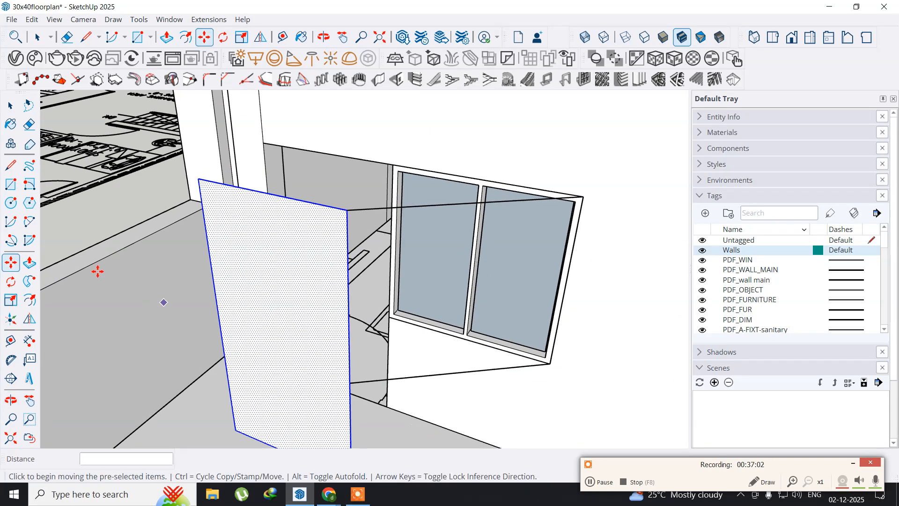
click(10, 105)
click(372, 210)
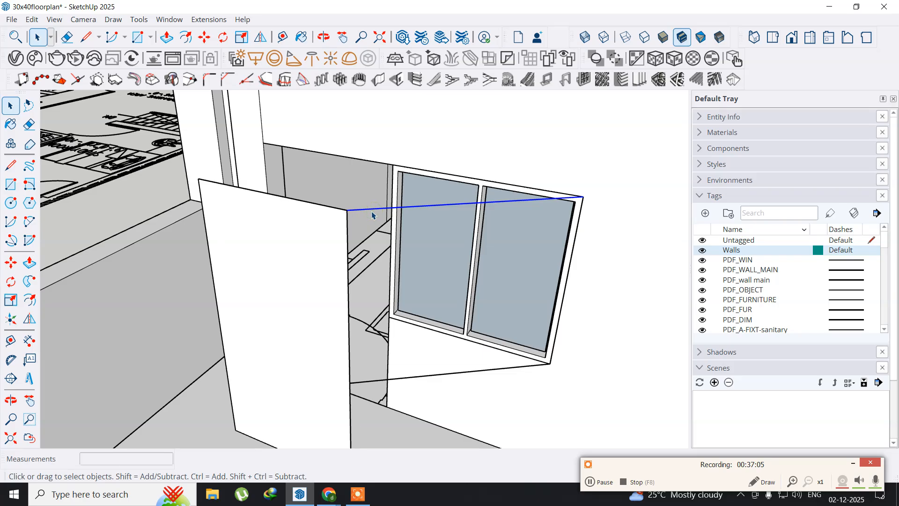
key(Delete)
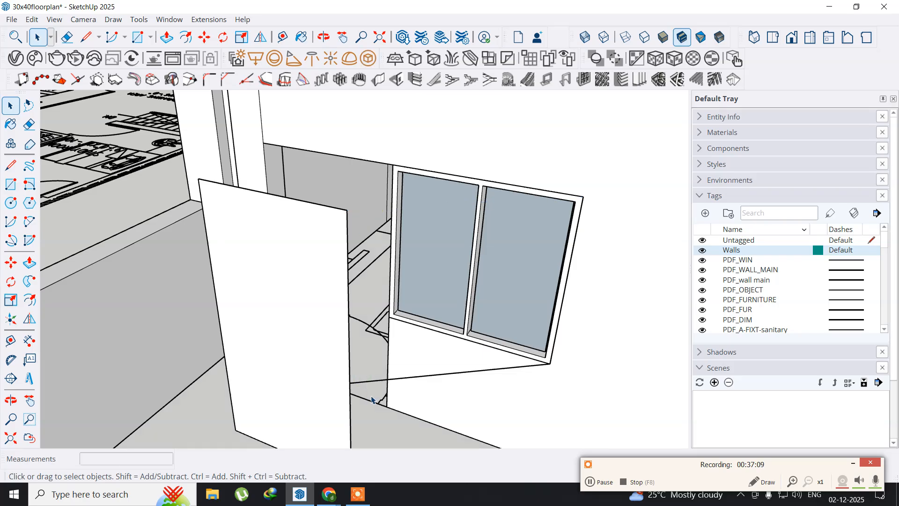
click(375, 384)
key(Delete)
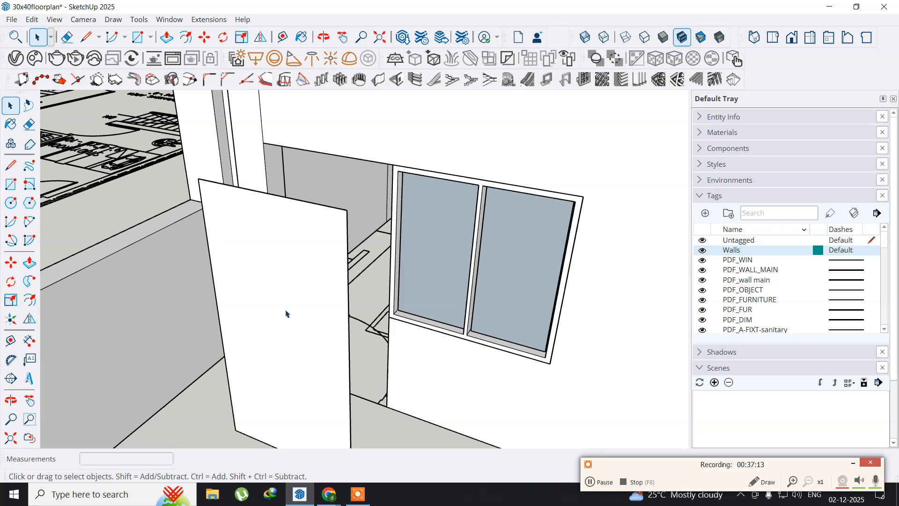
Make a group from the door rectangle's face and its edges.
double_click(286, 314)
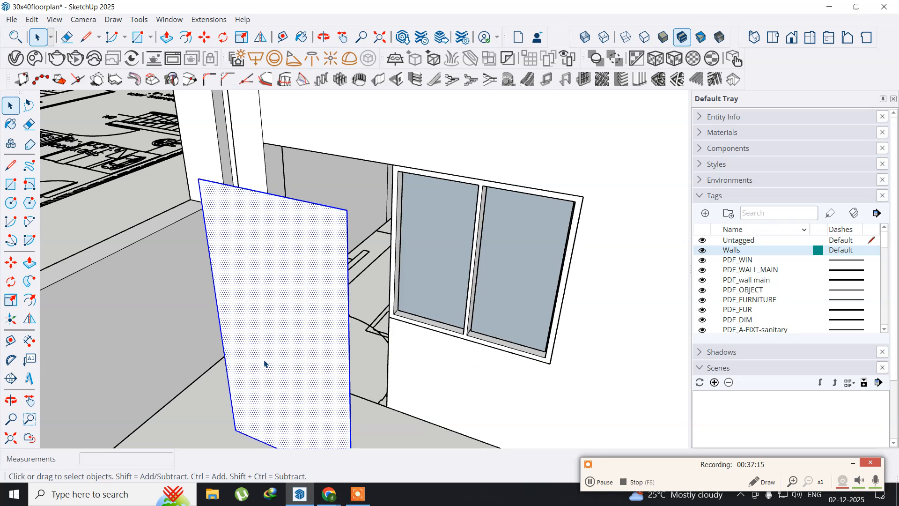
middle_drag(269, 363, 259, 277)
right_click(259, 276)
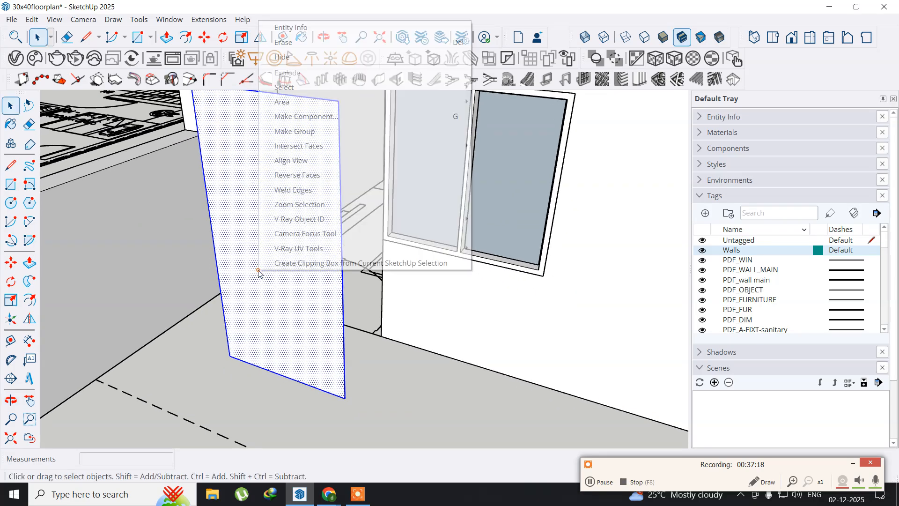
click(288, 133)
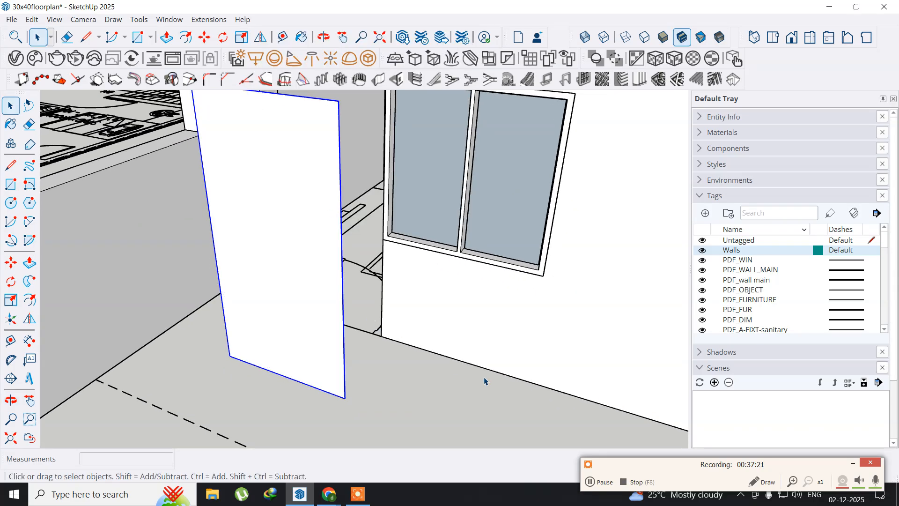
click(593, 482)
click(593, 482)
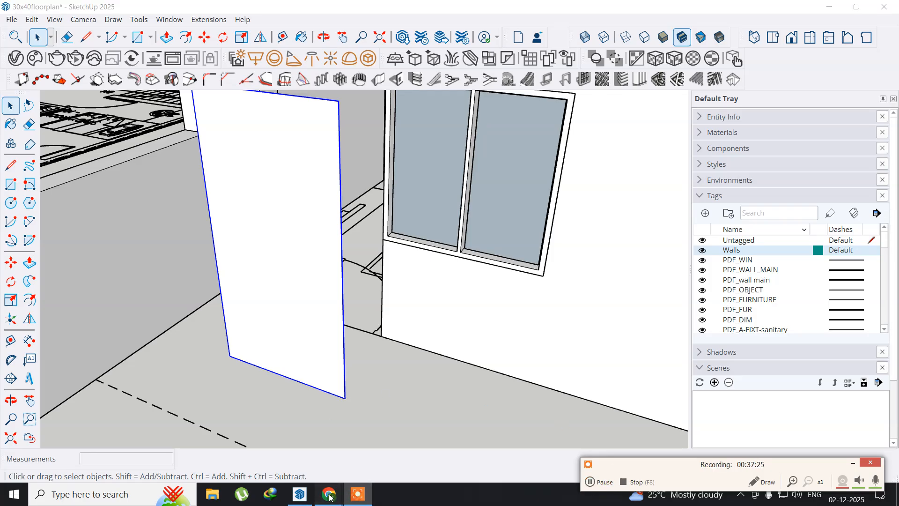
mouse_move(330, 495)
click(292, 463)
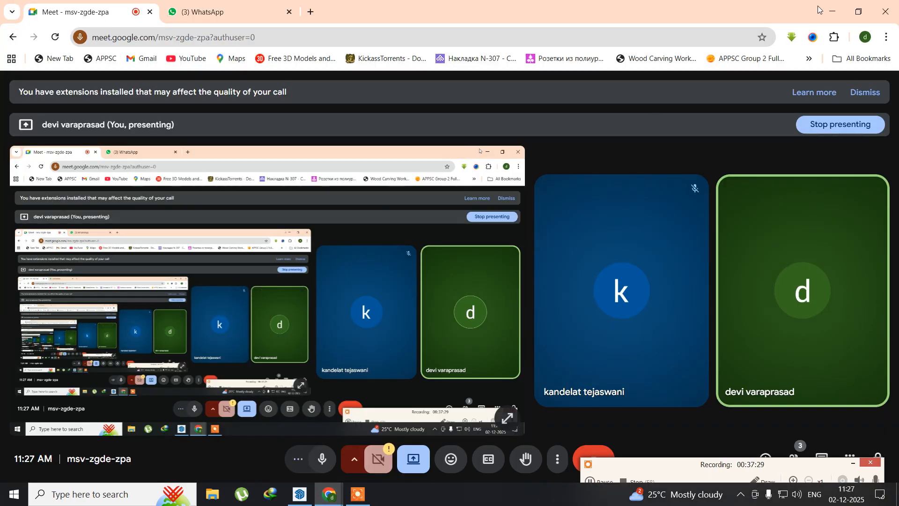
click(832, 11)
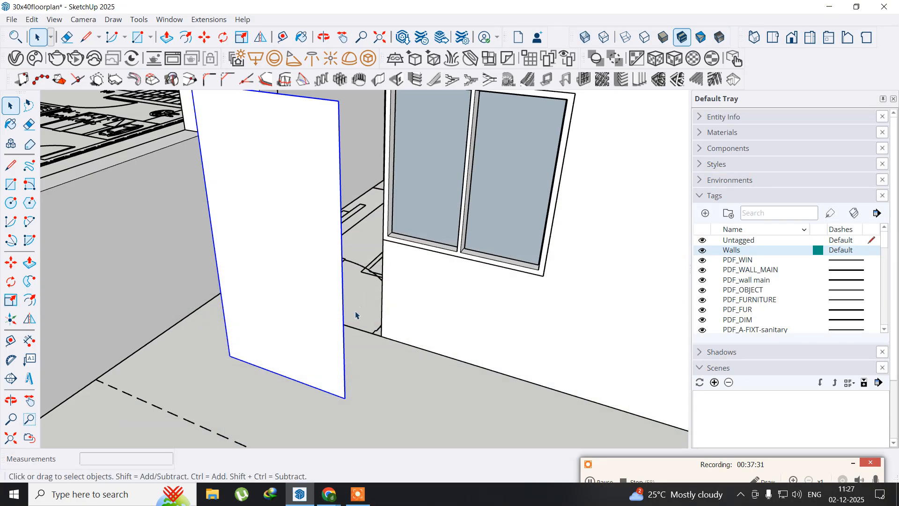
Open the door group for editing and offset the outline of its face 3" inward.
middle_drag(281, 324, 251, 360)
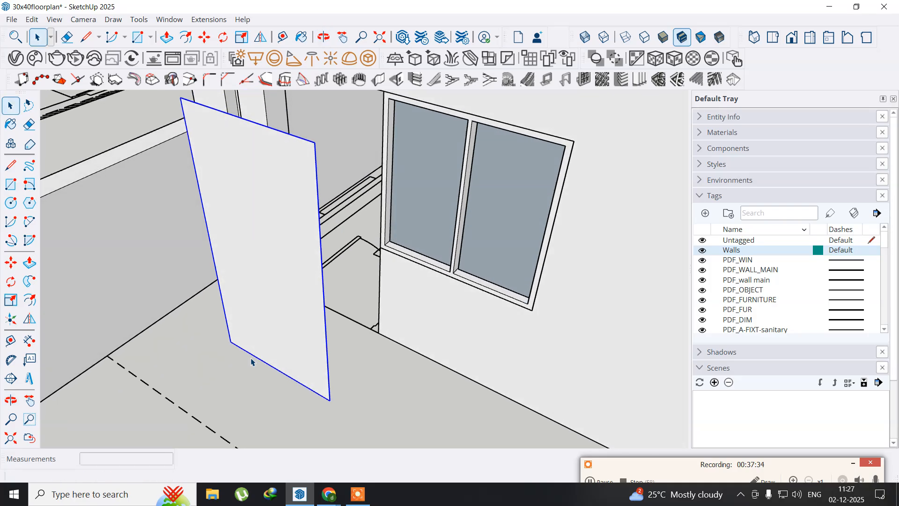
double_click(259, 284)
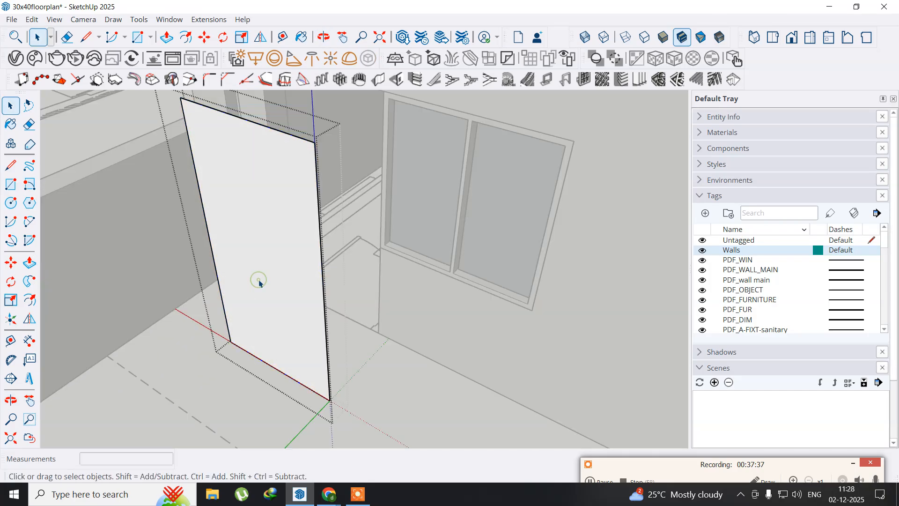
scroll(249, 255, up, 3)
scroll(248, 256, down, 1)
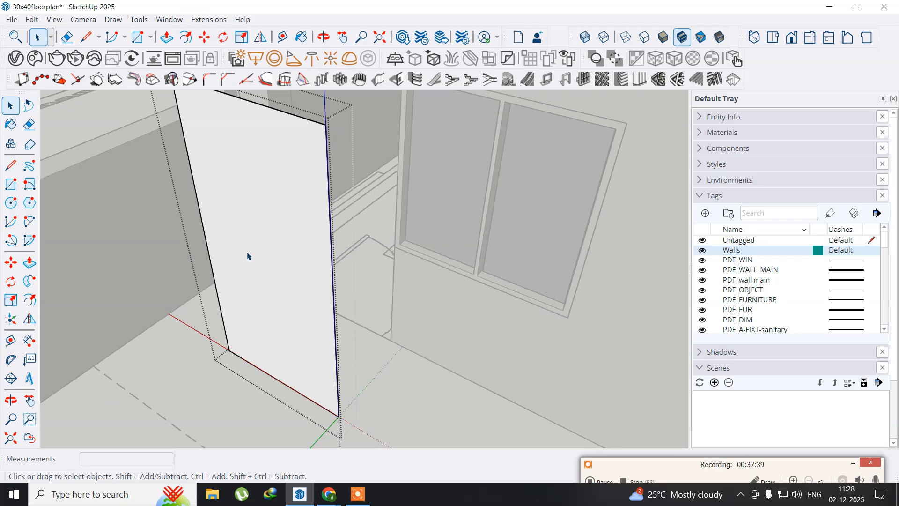
middle_drag(247, 256, 304, 334)
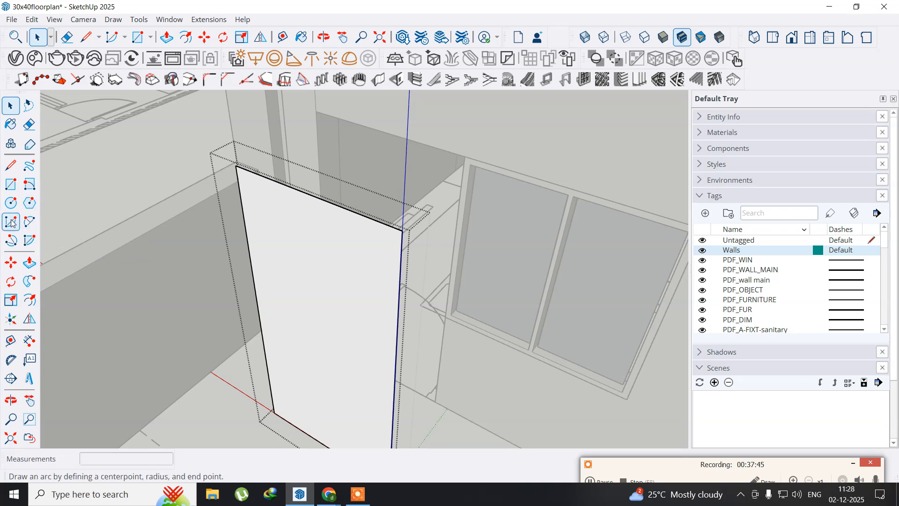
click(29, 300)
click(297, 313)
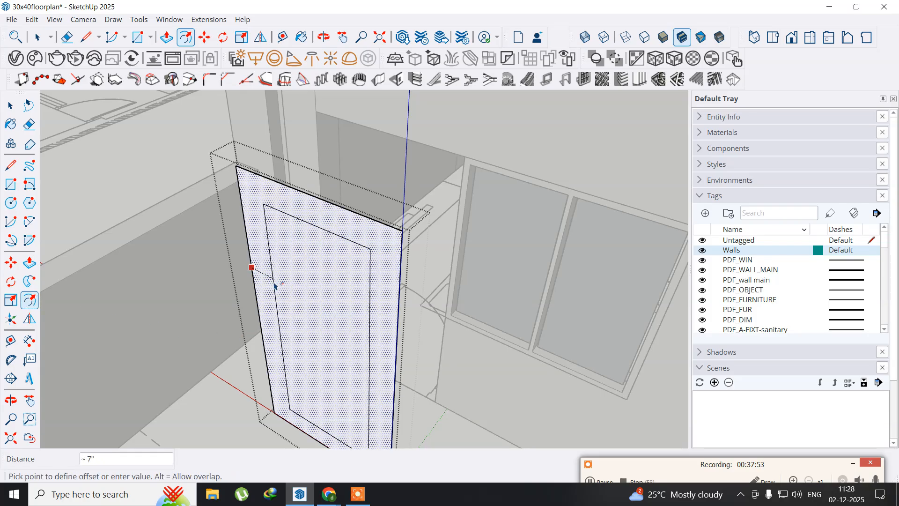
text(3")
key(Return)
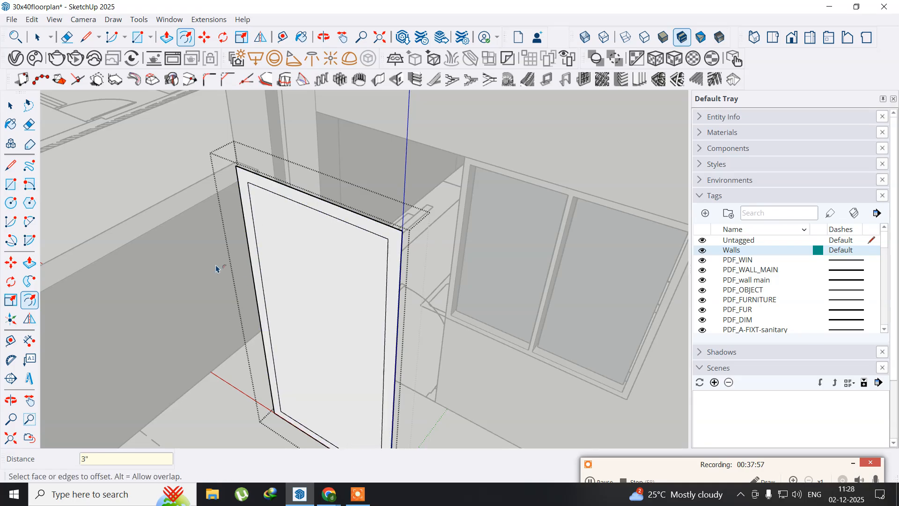
Delete the inner face inside the offset outline, leaving only the door frame border.
click(10, 105)
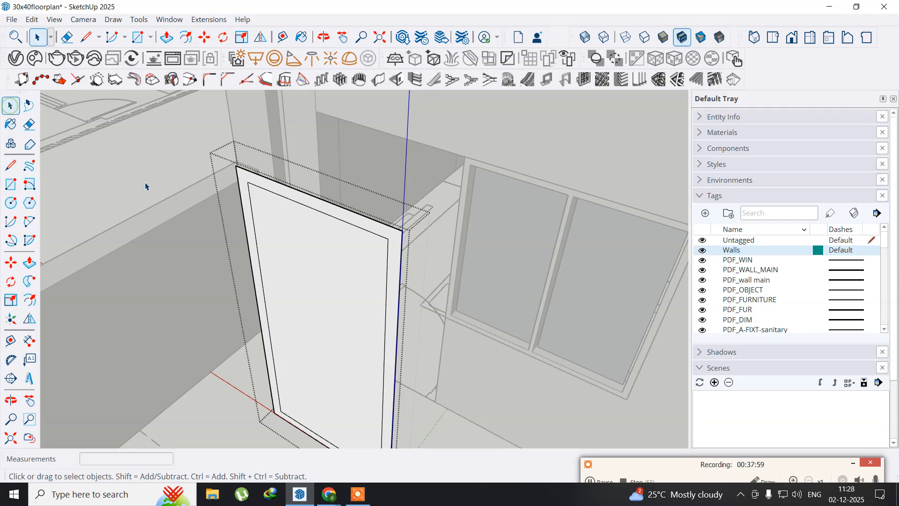
click(299, 252)
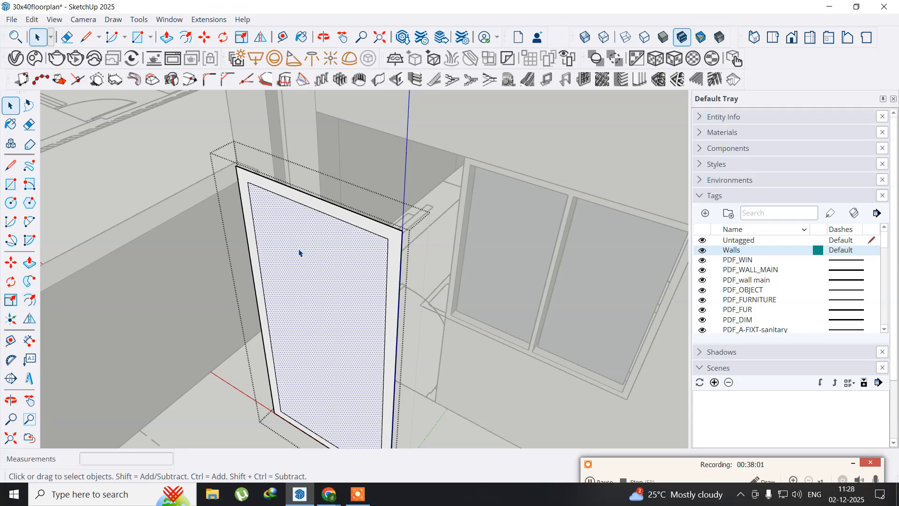
key(Delete)
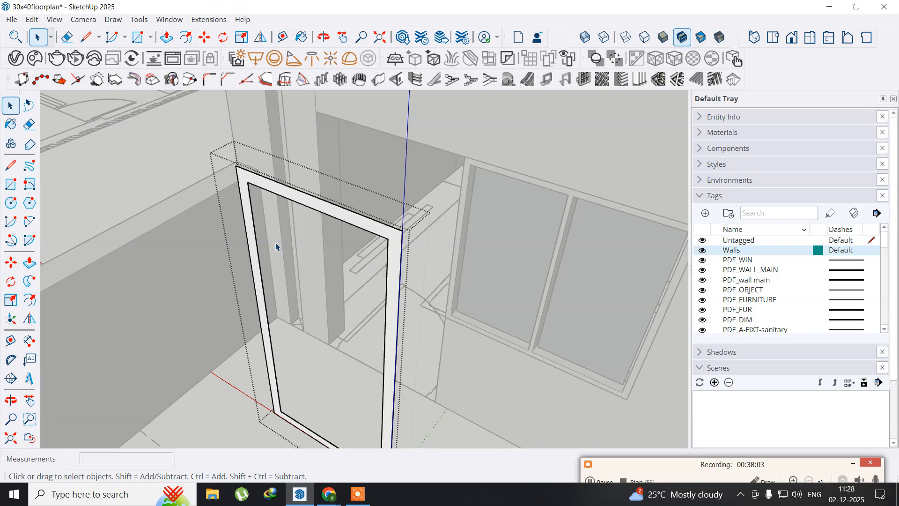
Extrude the door frame's border face 4" outward with Push/Pull.
scroll(276, 247, up, 3)
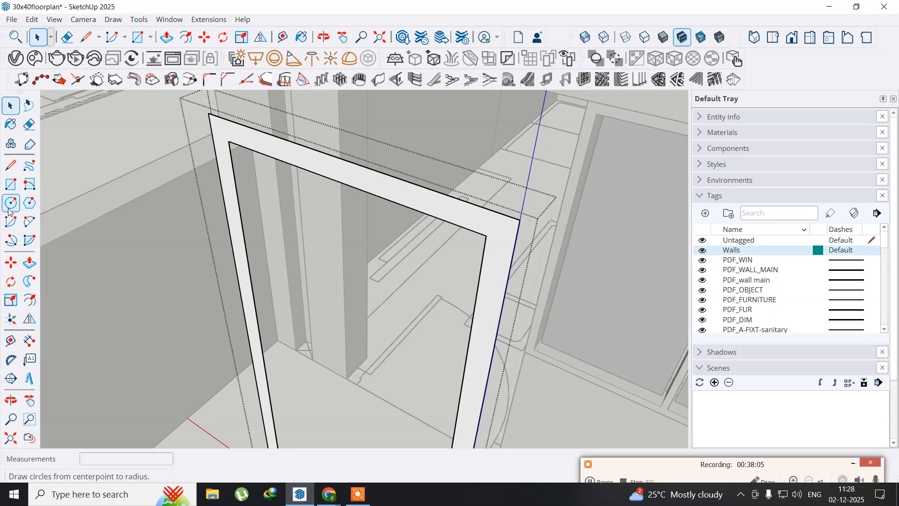
click(32, 265)
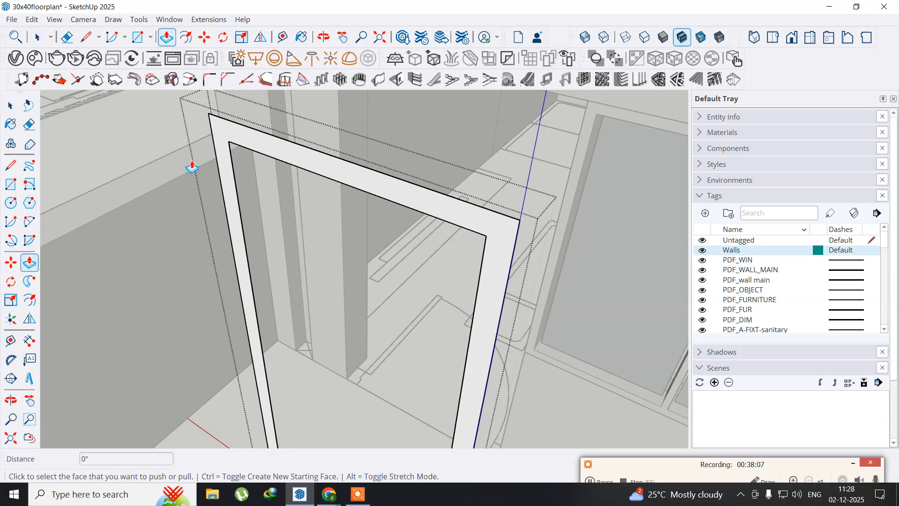
click(225, 151)
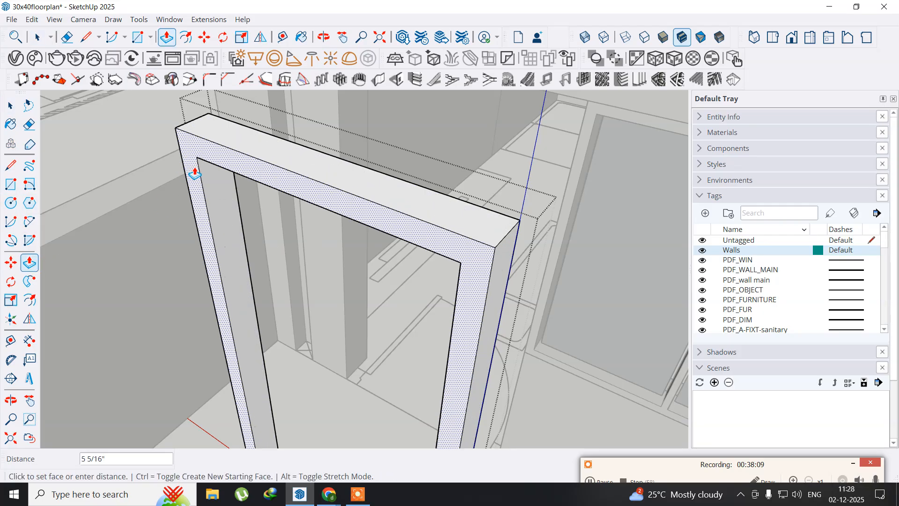
text(4)
key(Return)
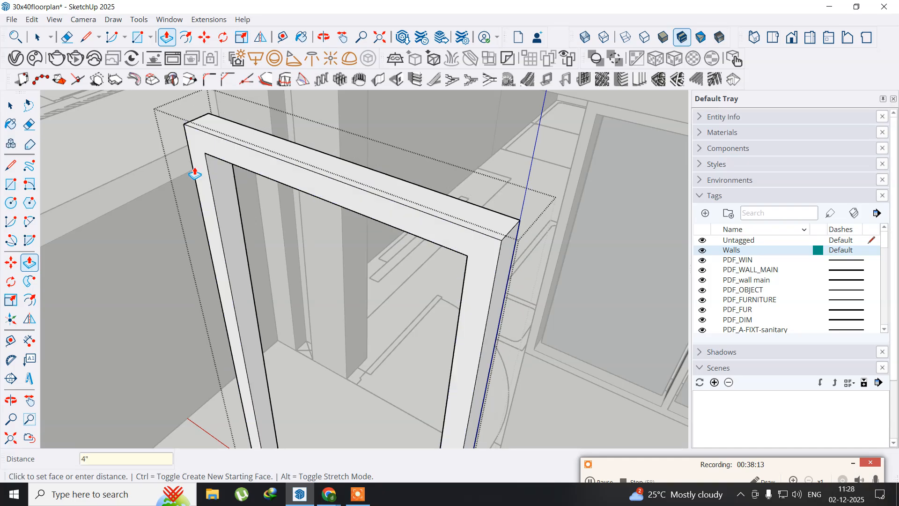
middle_drag(250, 327, 253, 185)
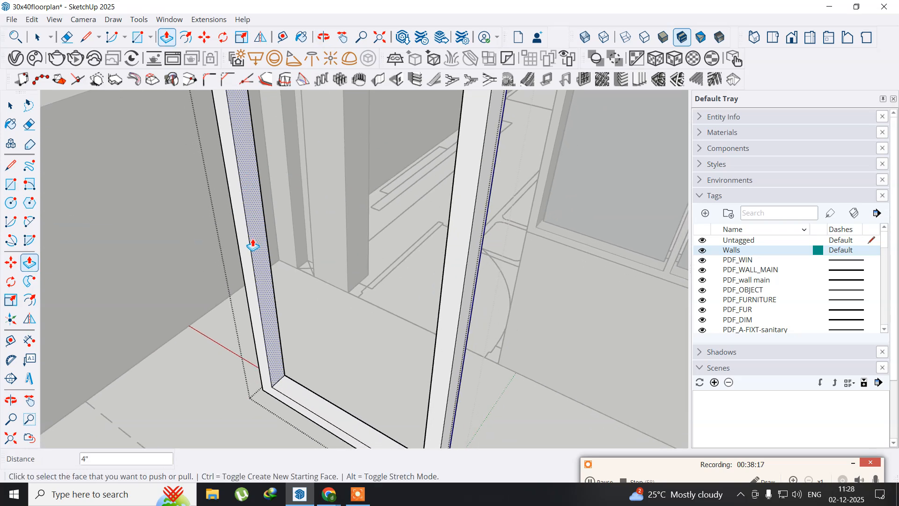
scroll(253, 244, down, 6)
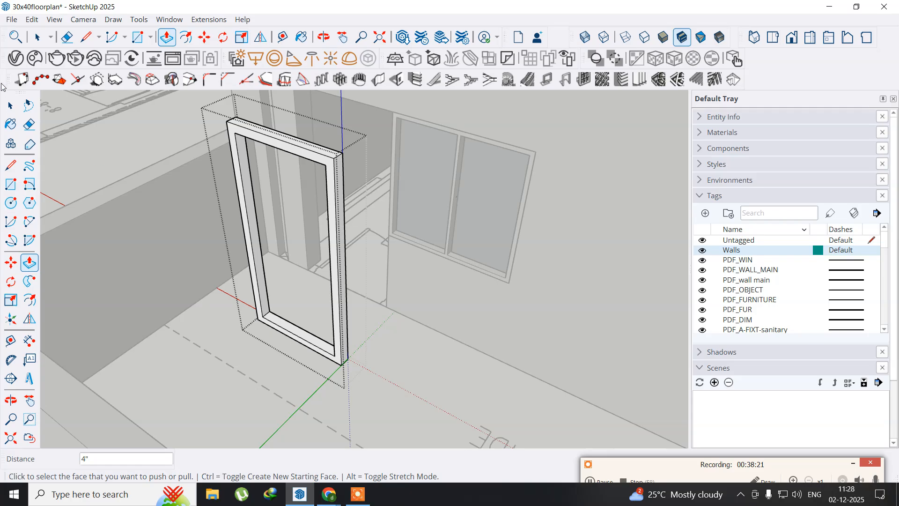
Close the door frame group and select the whole frame in the model.
key(space)
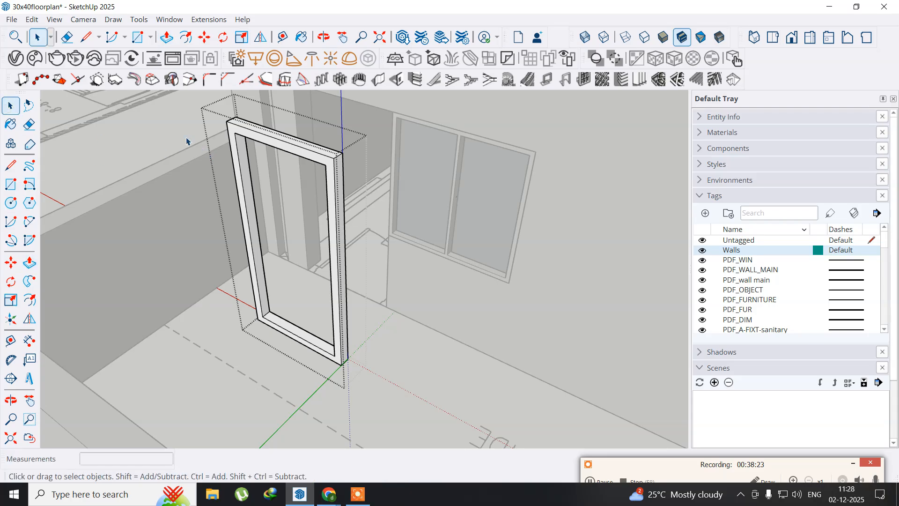
right_click(163, 118)
click(175, 125)
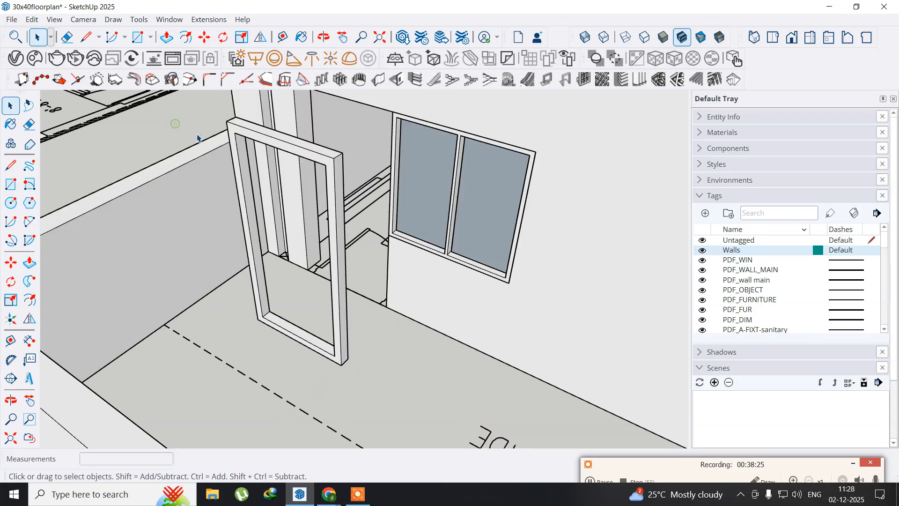
click(239, 161)
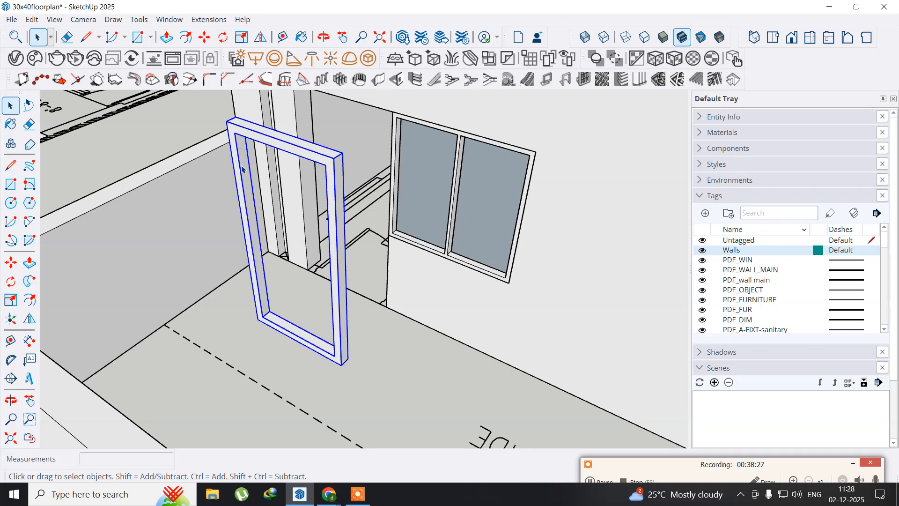
scroll(241, 169, up, 2)
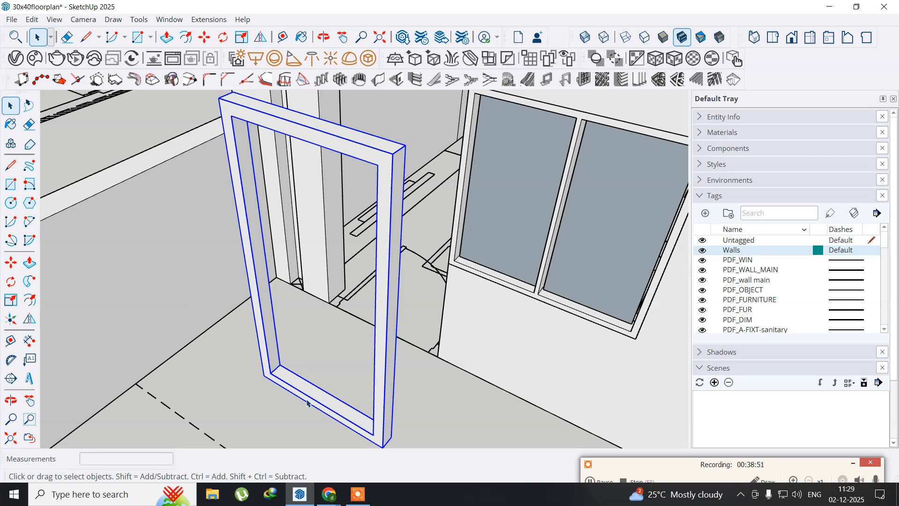
Switch to File Explorer and browse New Volume (E:) to the hd images folder inside DEVIVARAPRASADFILES.
click(306, 501)
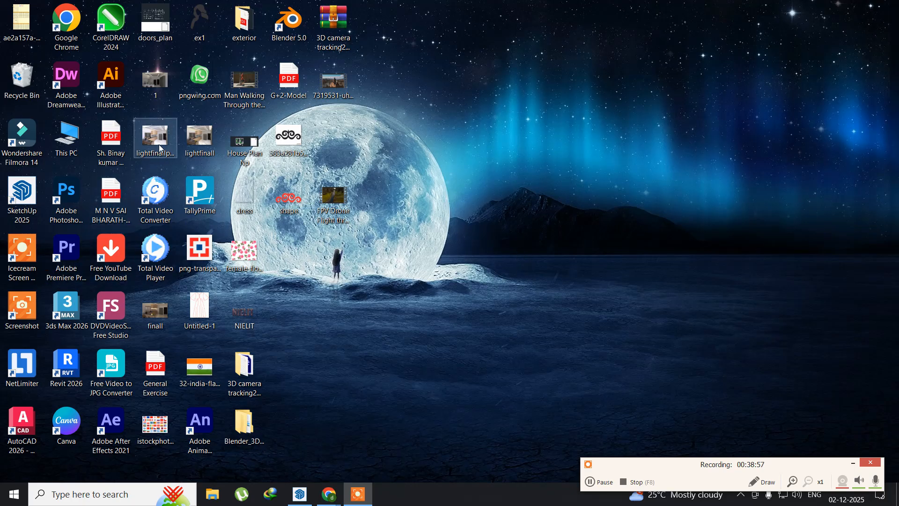
double_click(69, 138)
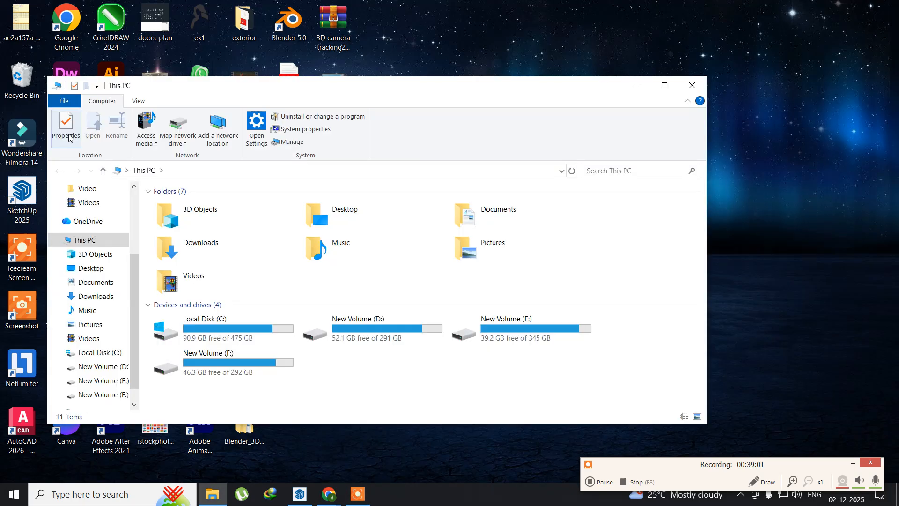
click(496, 339)
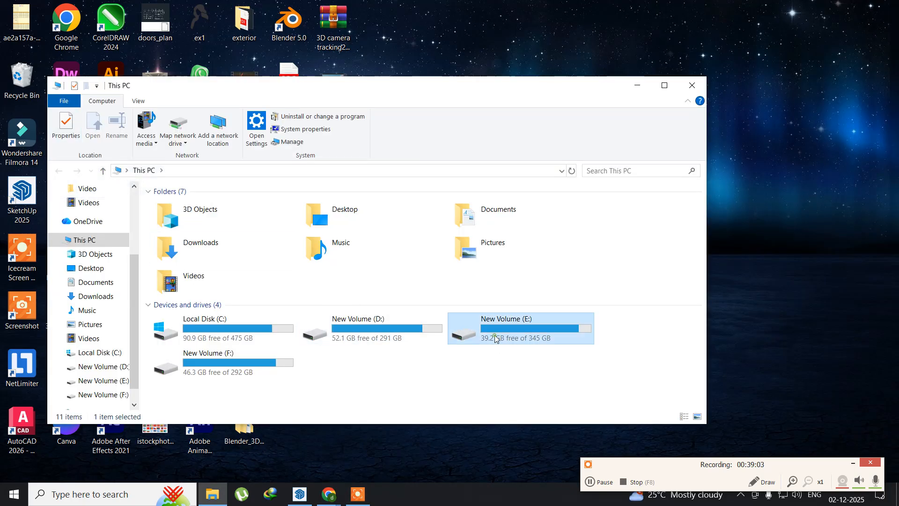
double_click(495, 338)
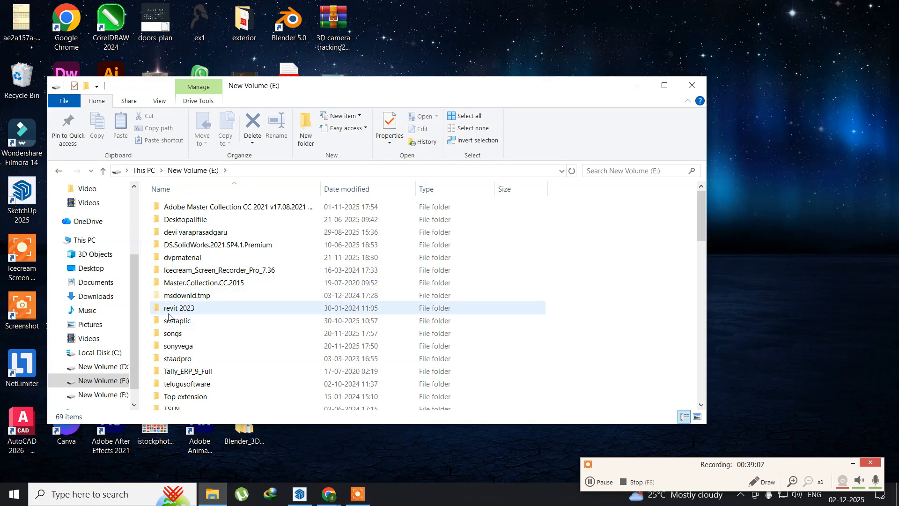
double_click(185, 232)
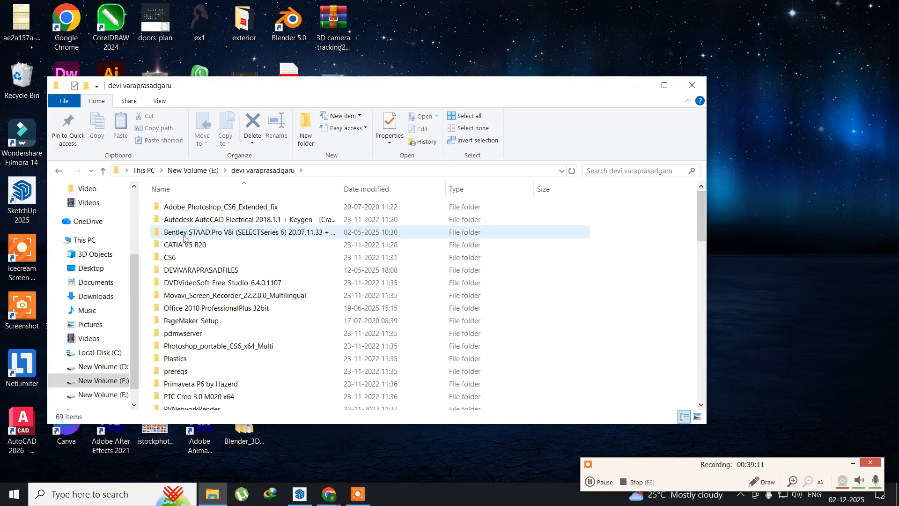
double_click(189, 271)
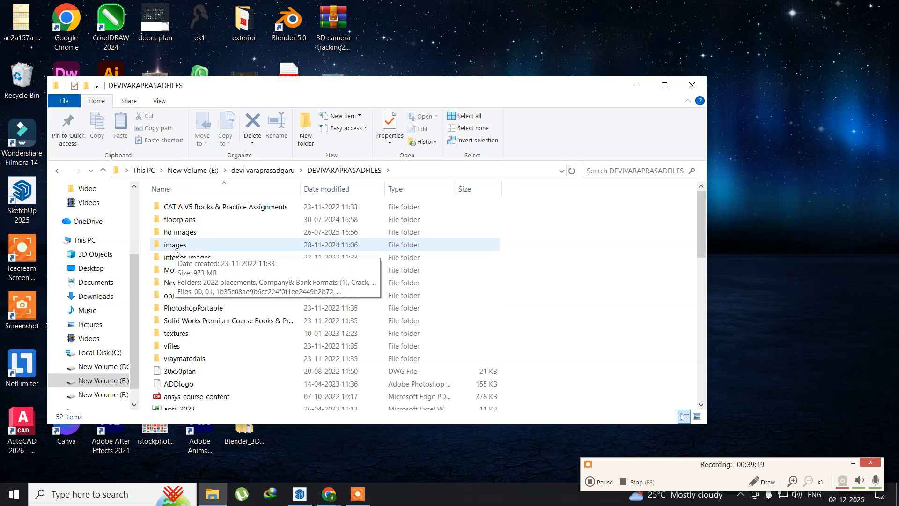
double_click(182, 235)
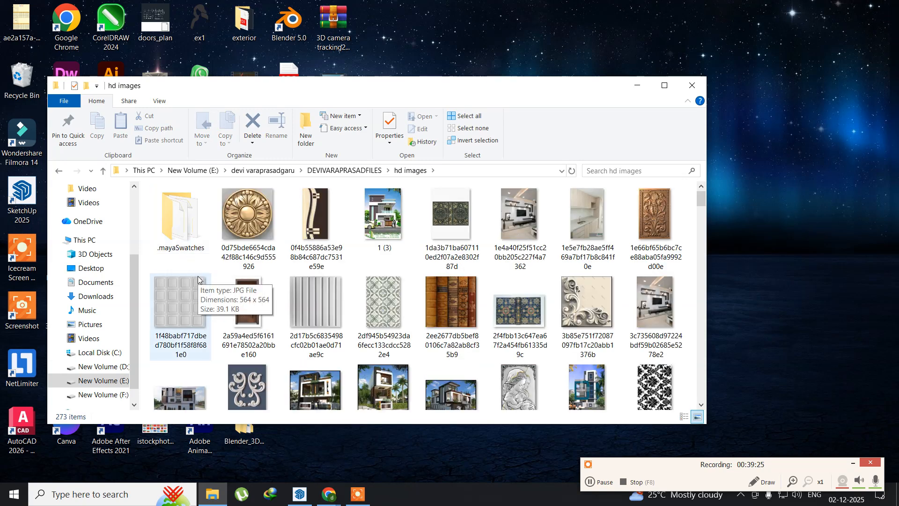
Select four door images together: the dark-and-cream curved one, the carved bronze panel, the orange panelled door and the black door.
scroll(199, 279, down, 1)
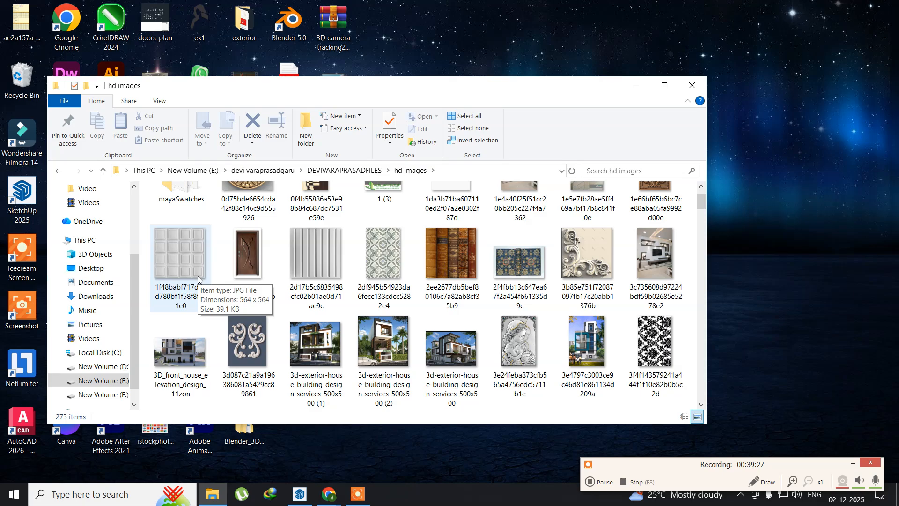
scroll(198, 279, up, 1)
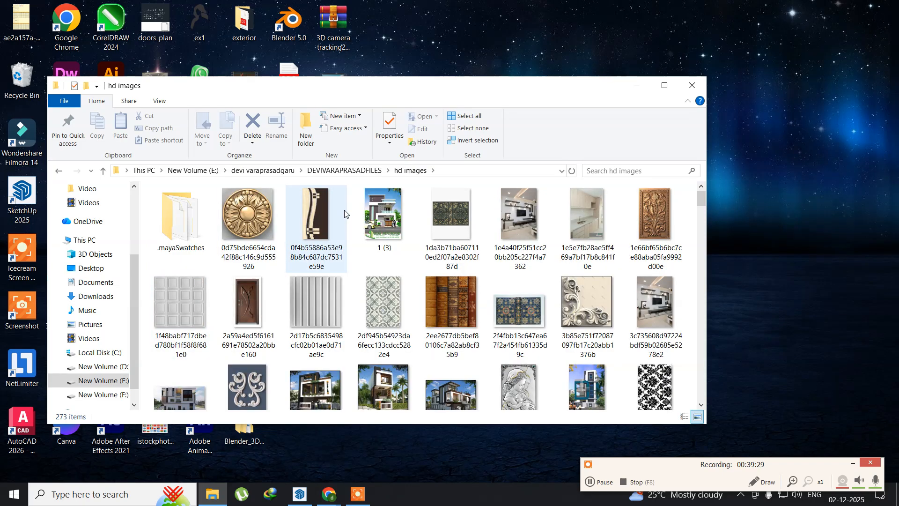
double_click(315, 220)
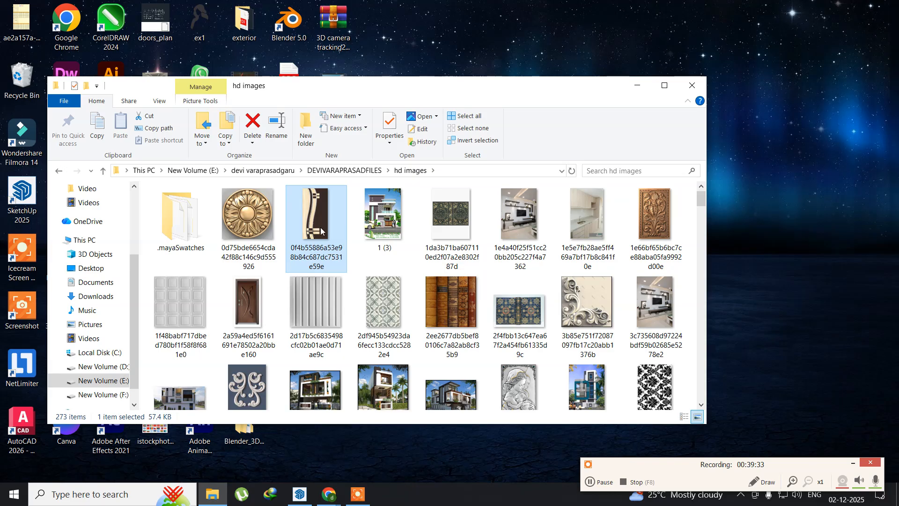
ctrl+click(668, 226)
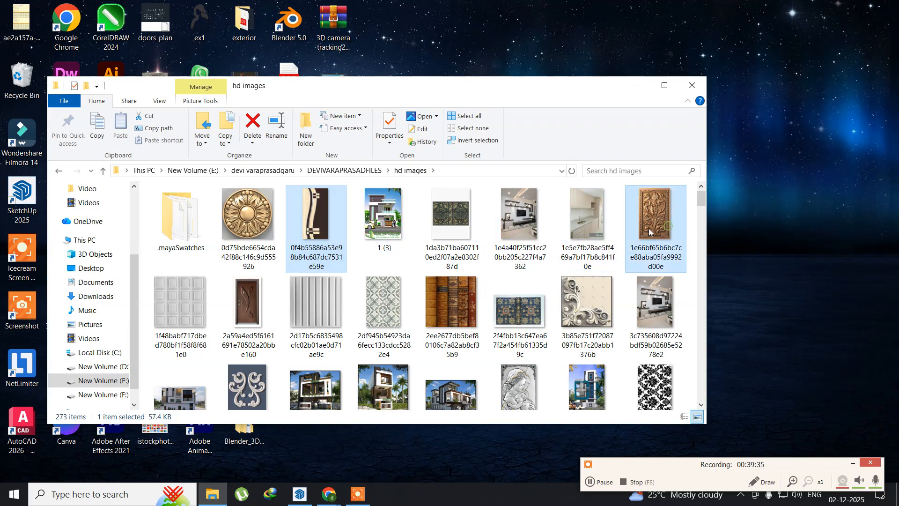
scroll(521, 310, down, 1)
scroll(520, 310, down, 1)
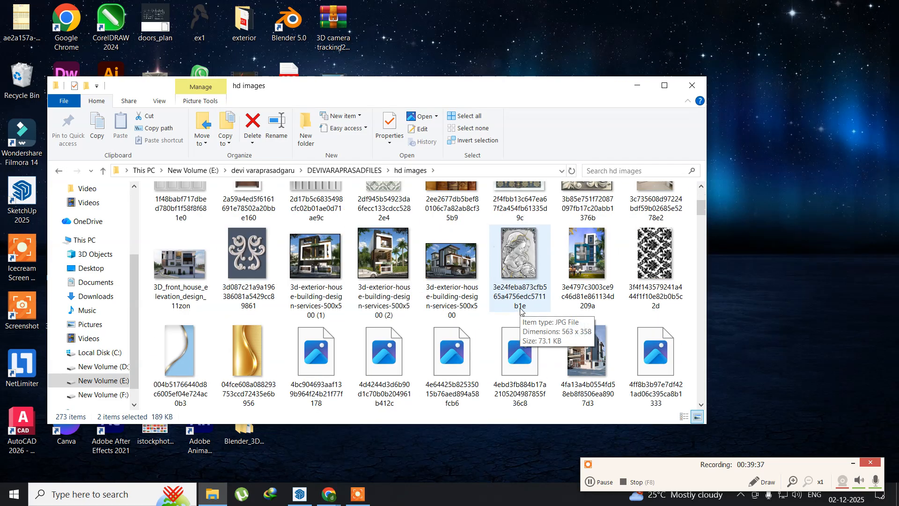
scroll(521, 311, down, 1)
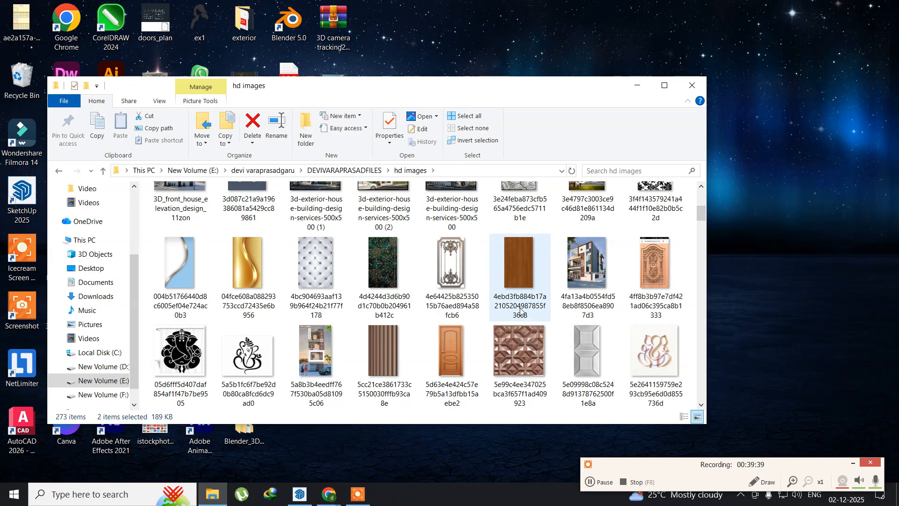
scroll(521, 310, down, 1)
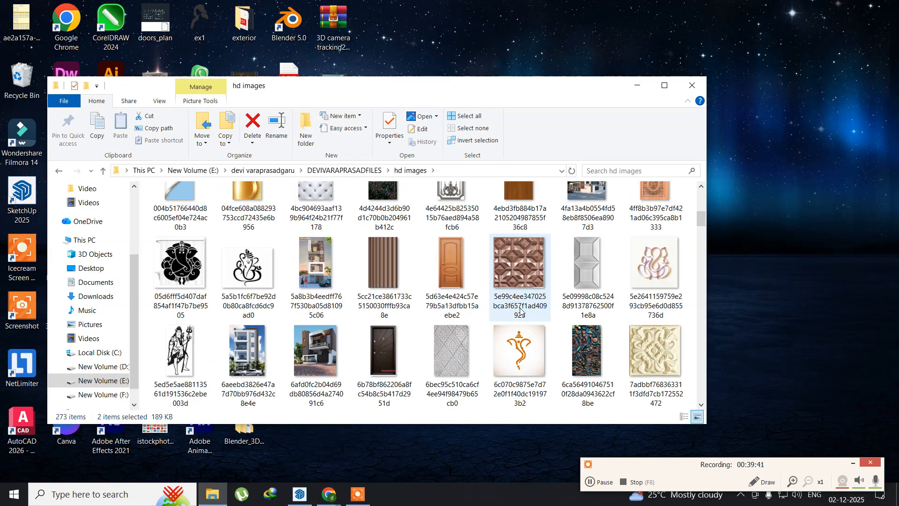
ctrl+click(455, 251)
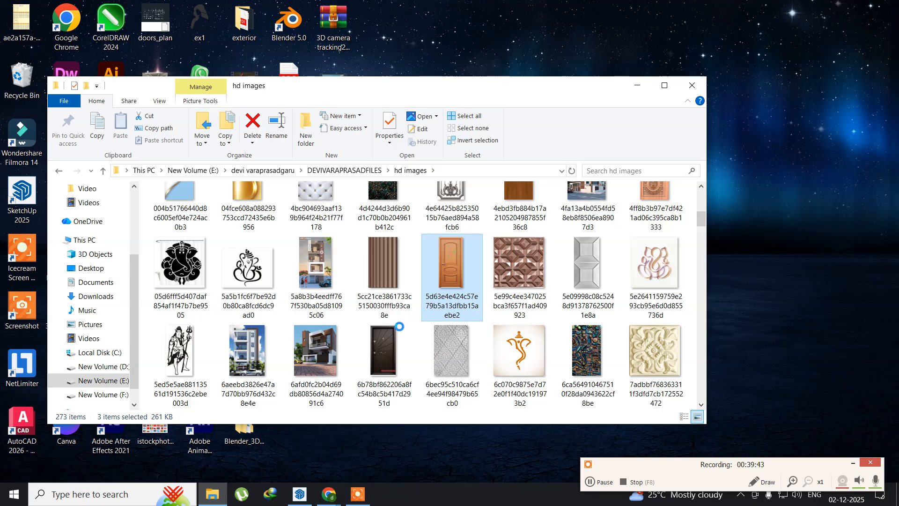
ctrl+click(389, 339)
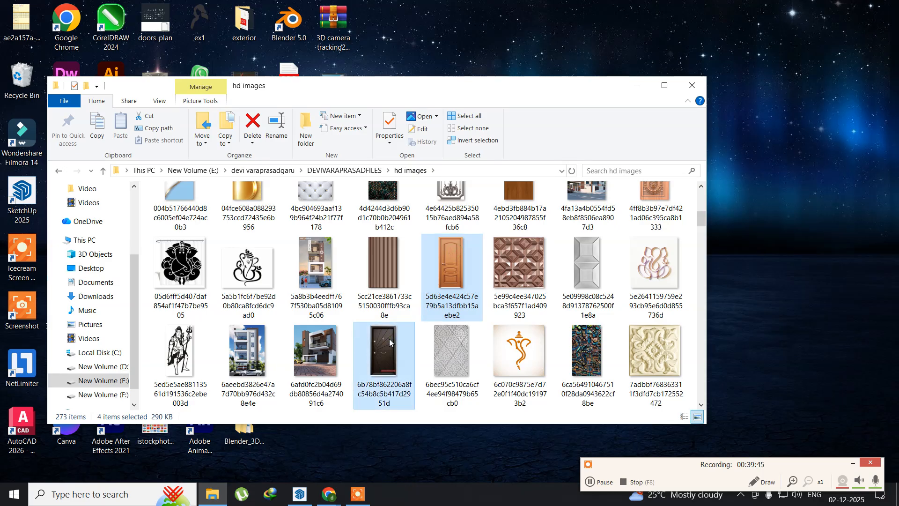
Add the reddish-brown door with the curved inlay and the dark brown door with leaf-shaped inlays to the image selection.
scroll(390, 339, down, 2)
scroll(390, 342, down, 1)
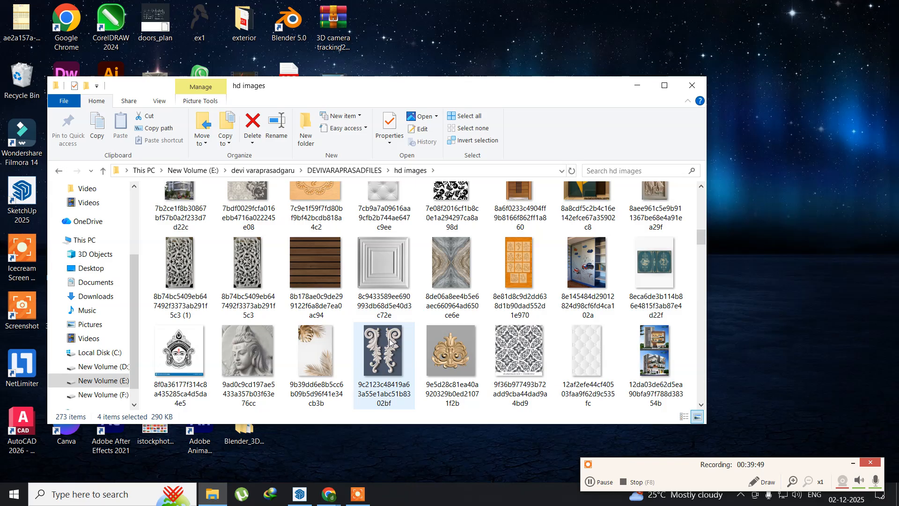
scroll(390, 339, down, 2)
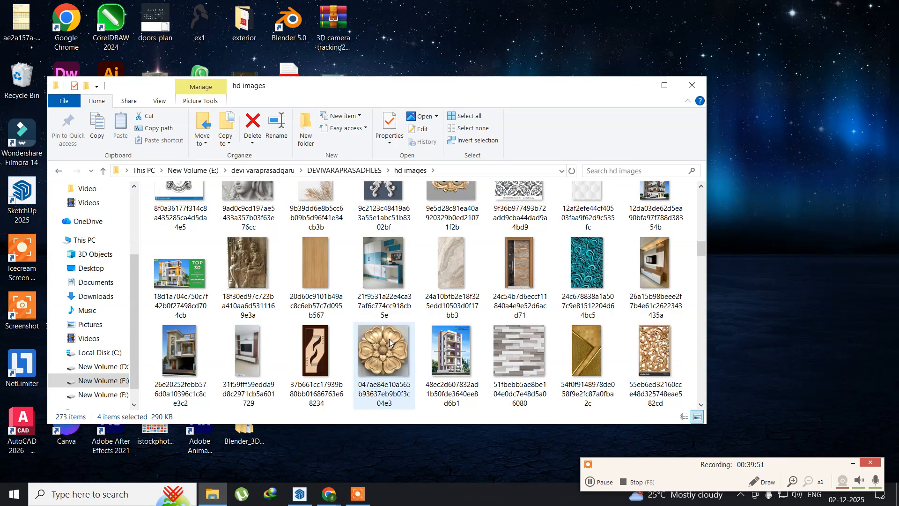
scroll(389, 339, down, 2)
scroll(389, 339, down, 1)
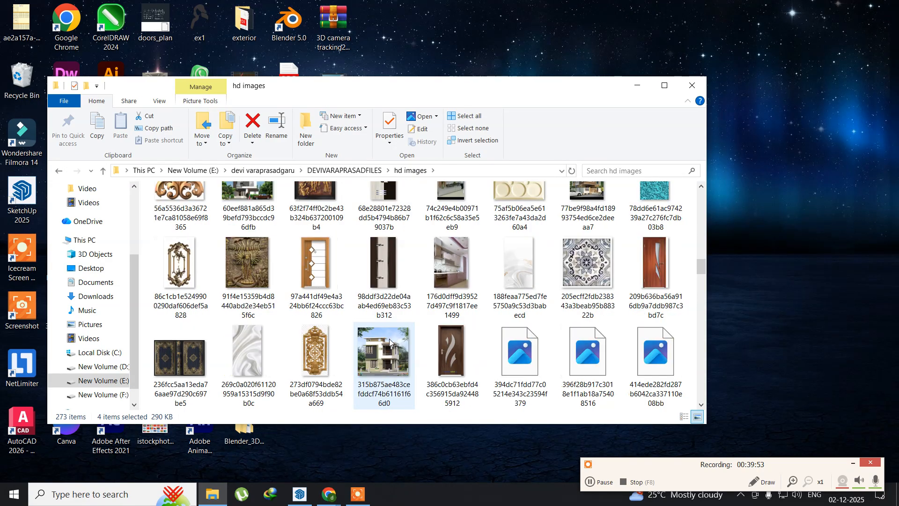
ctrl+click(631, 264)
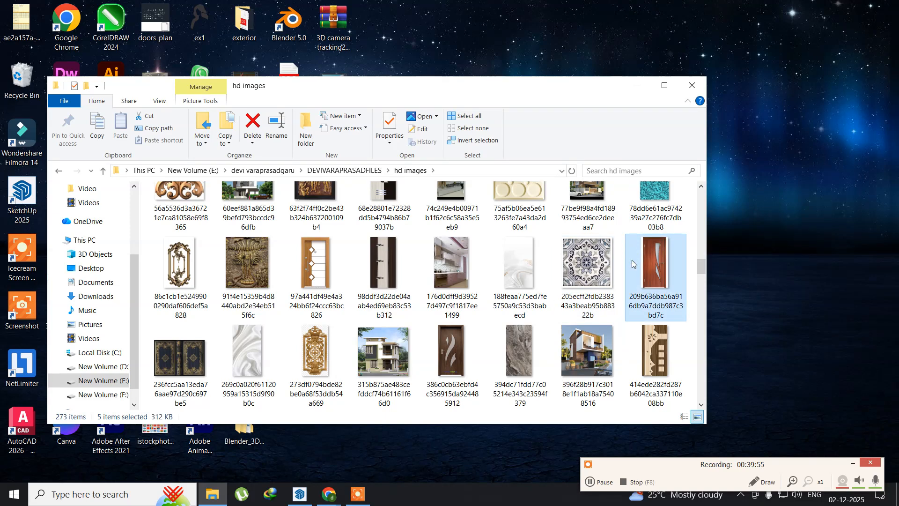
scroll(631, 260, down, 1)
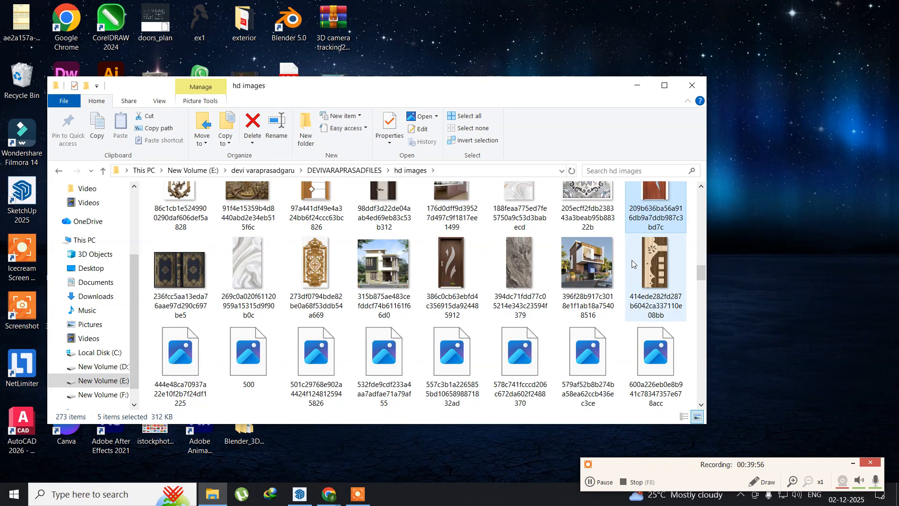
ctrl+click(451, 251)
Add the dark brown door with stepped squares, the carved orange door and the copper figure-relief panel to the image selection.
scroll(450, 251, down, 3)
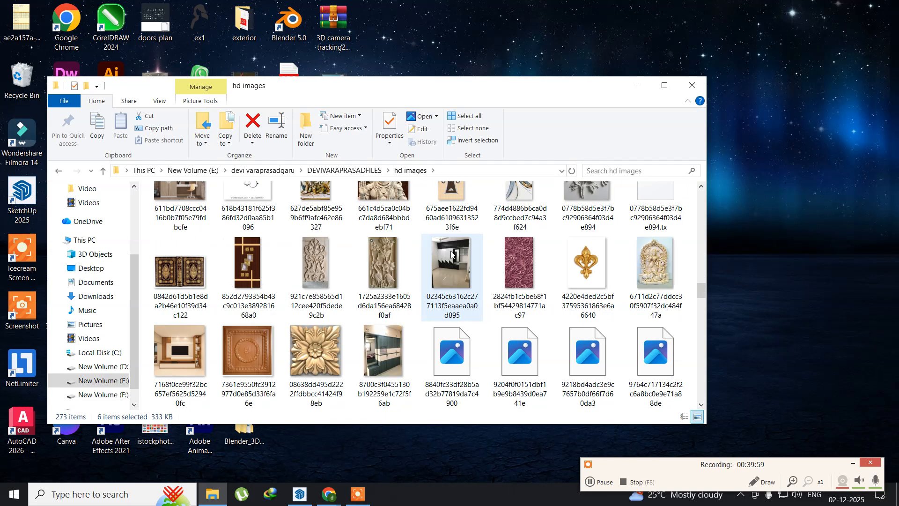
ctrl+click(251, 274)
scroll(252, 274, down, 2)
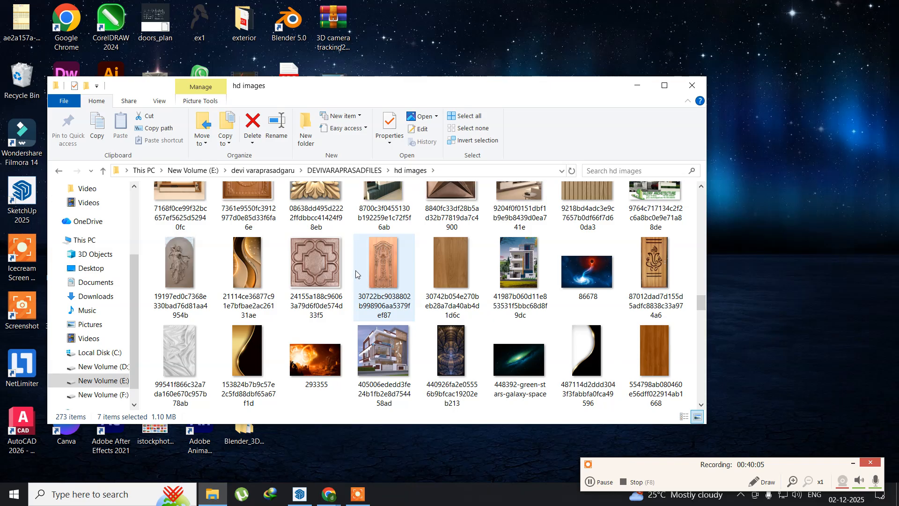
ctrl+click(394, 262)
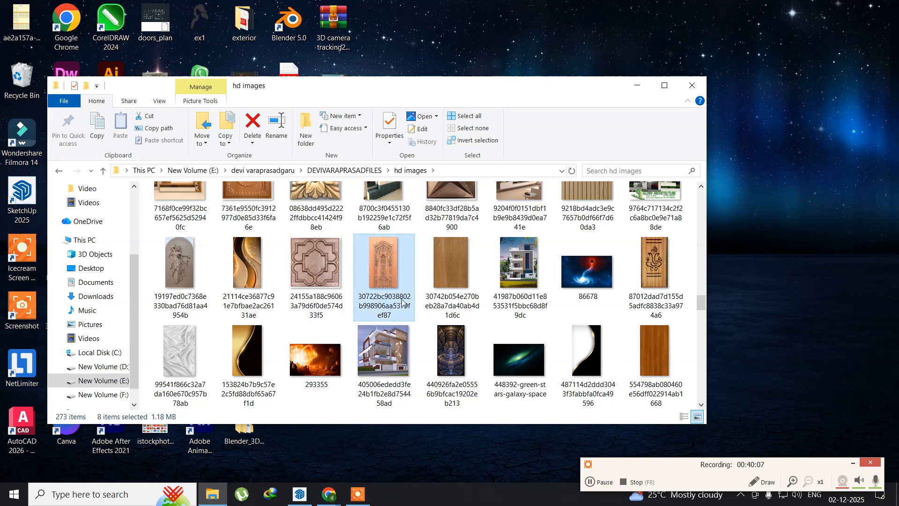
scroll(439, 299, down, 3)
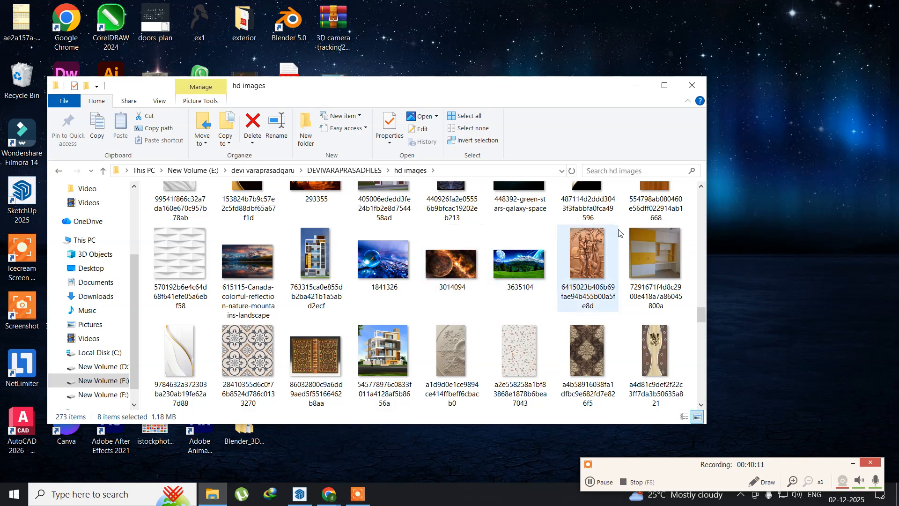
ctrl+click(599, 242)
Look through the remaining thumbnails of the hd images folder for further door designs.
scroll(582, 283, down, 5)
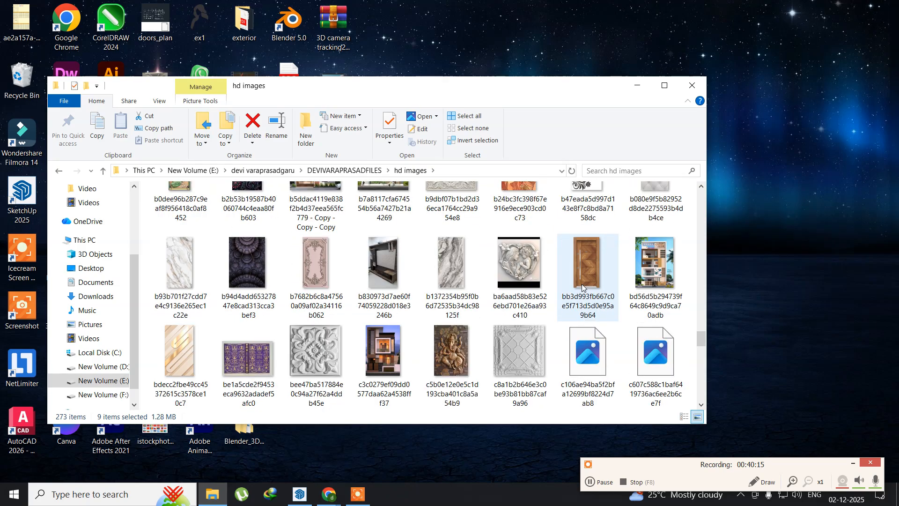
scroll(582, 285, down, 1)
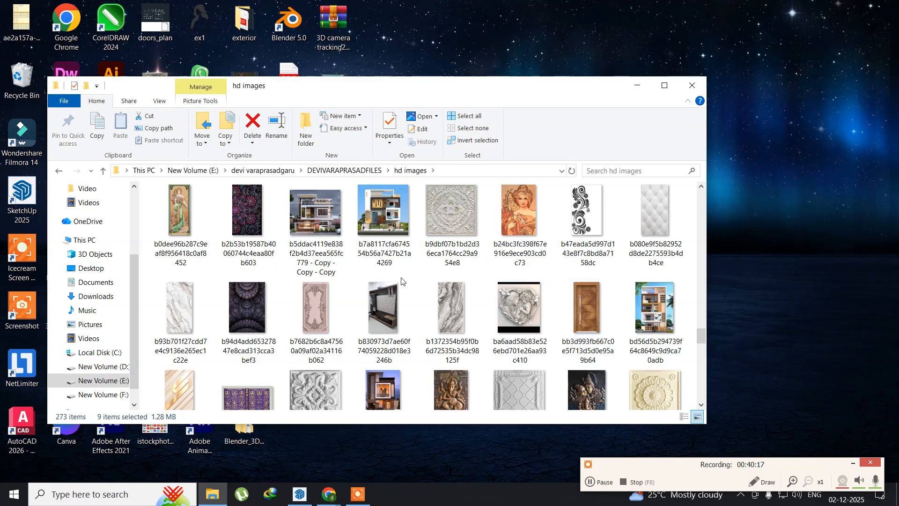
scroll(364, 304, down, 1)
scroll(365, 304, down, 1)
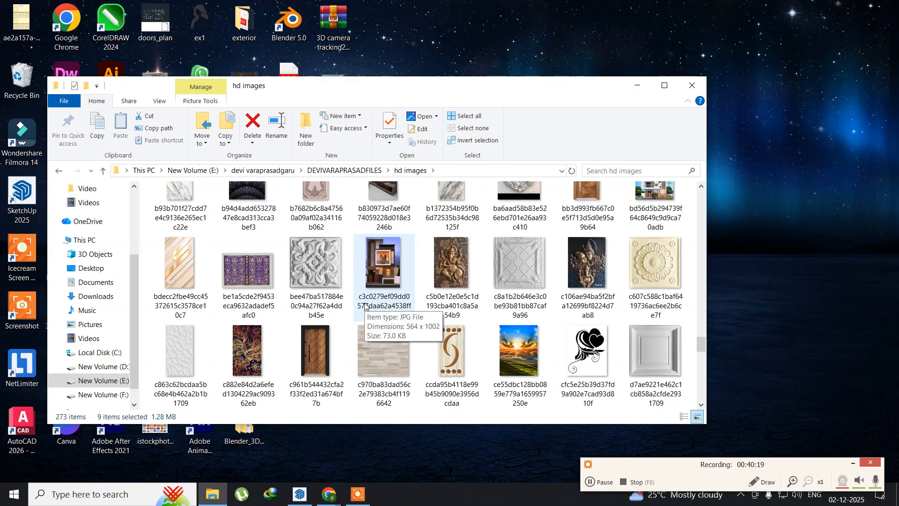
scroll(364, 304, down, 2)
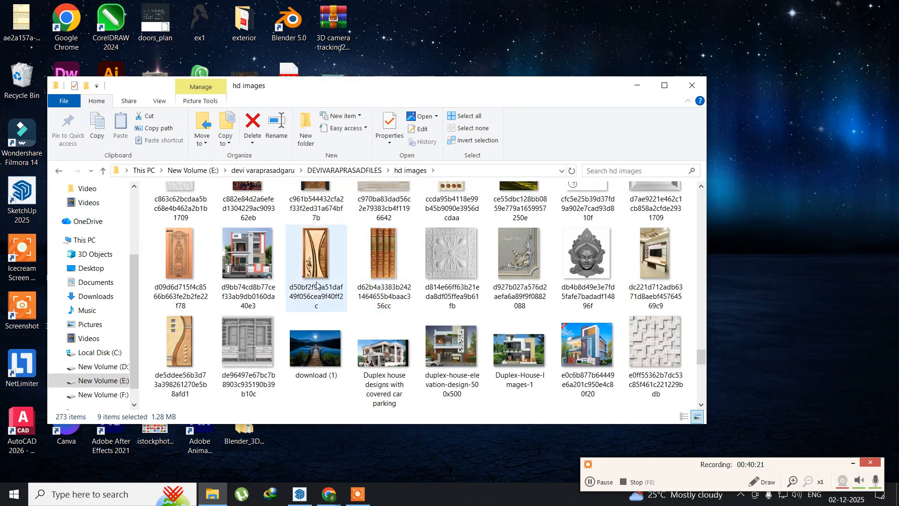
Add the curved-panel door image d50bf2f99a51daf49f056cea9f40ff2c and the dark door image f05d6a0bb71b949ca501451cb53a6062 to the selection in hd images.
ctrl+click(321, 266)
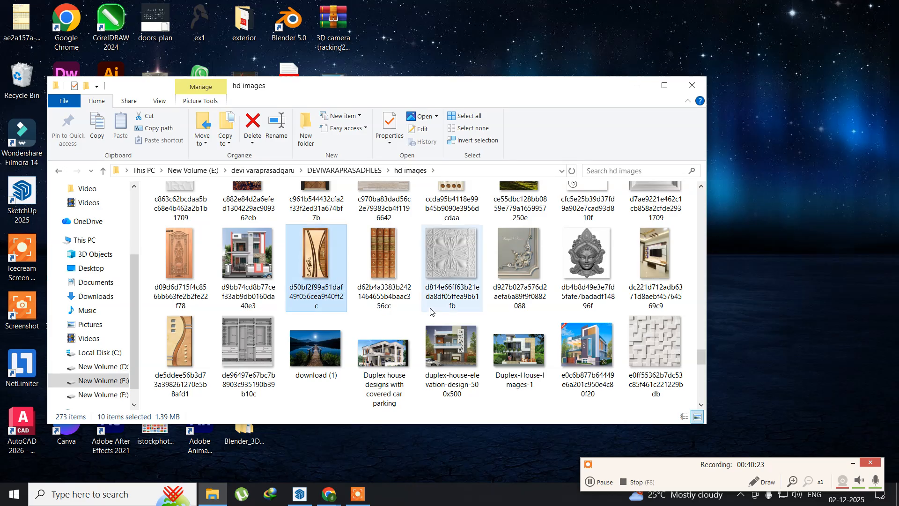
scroll(430, 311, down, 4)
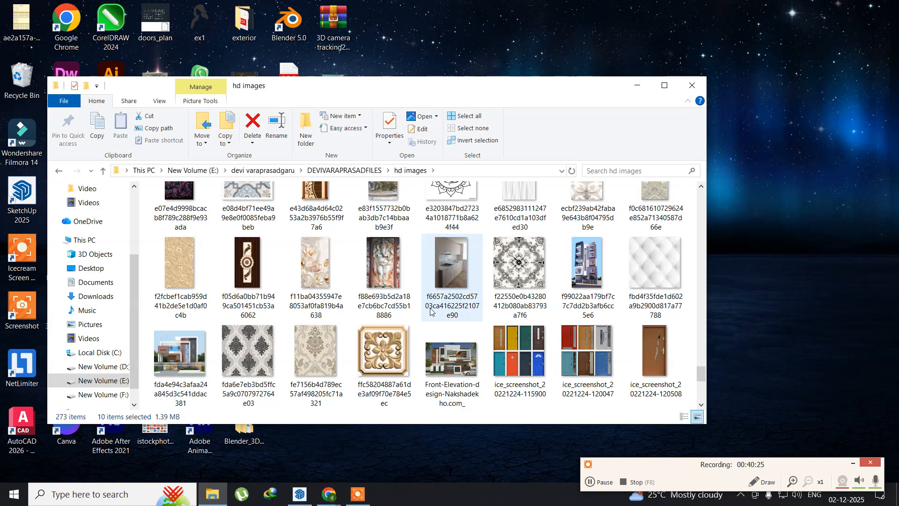
scroll(431, 310, up, 1)
ctrl+click(252, 296)
scroll(348, 297, down, 3)
scroll(348, 297, down, 3)
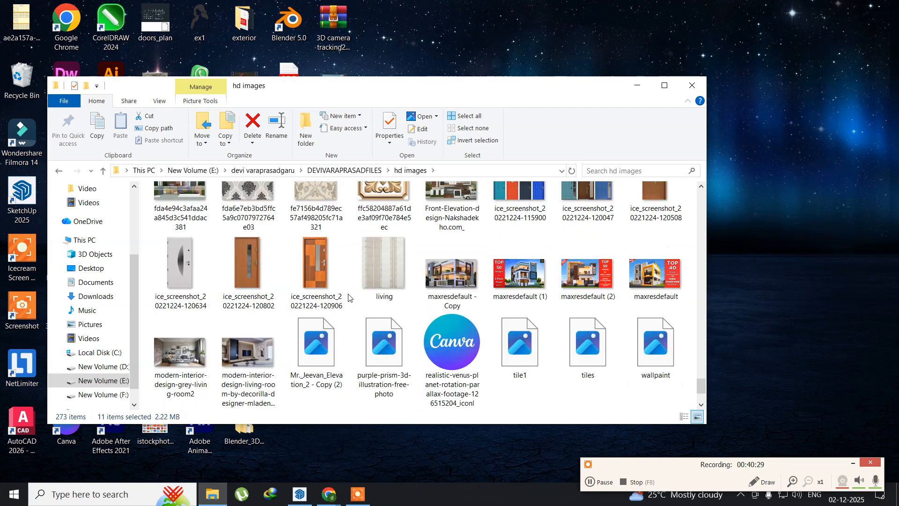
ctrl+click(182, 274)
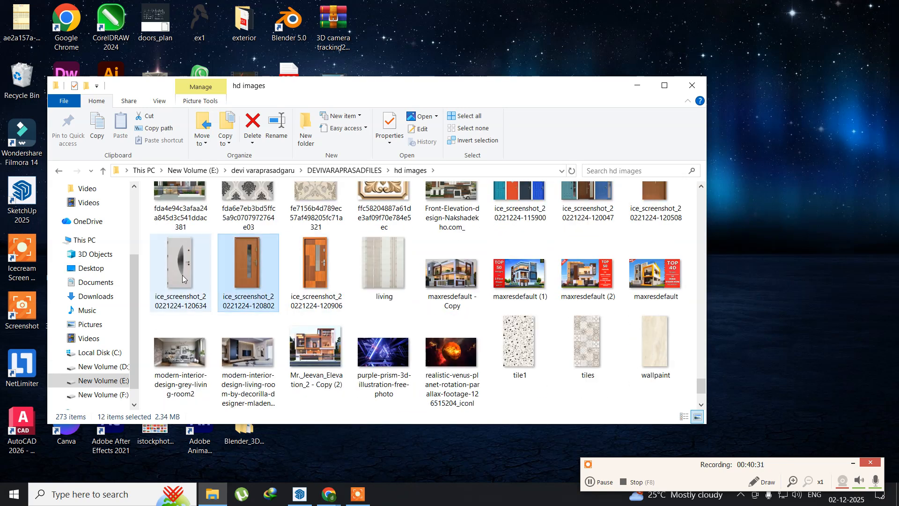
ctrl+click(308, 268)
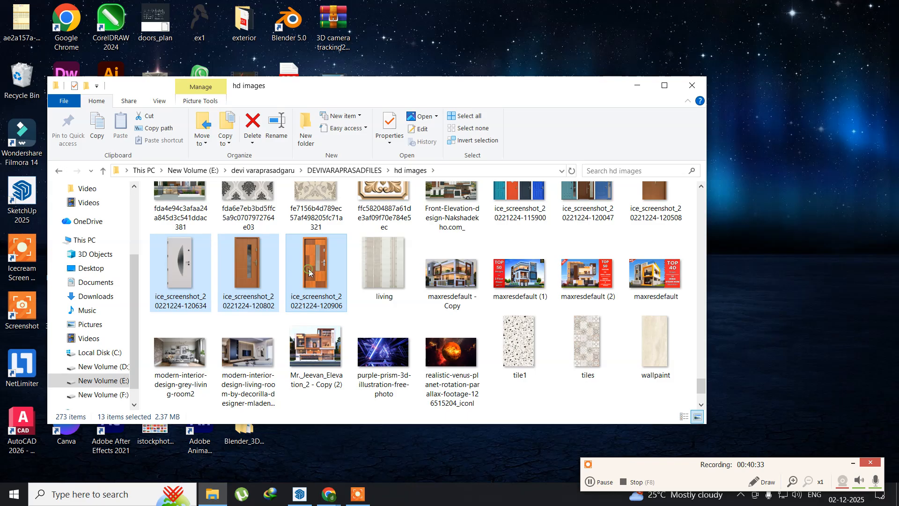
scroll(404, 294, down, 3)
ctrl+click(404, 294)
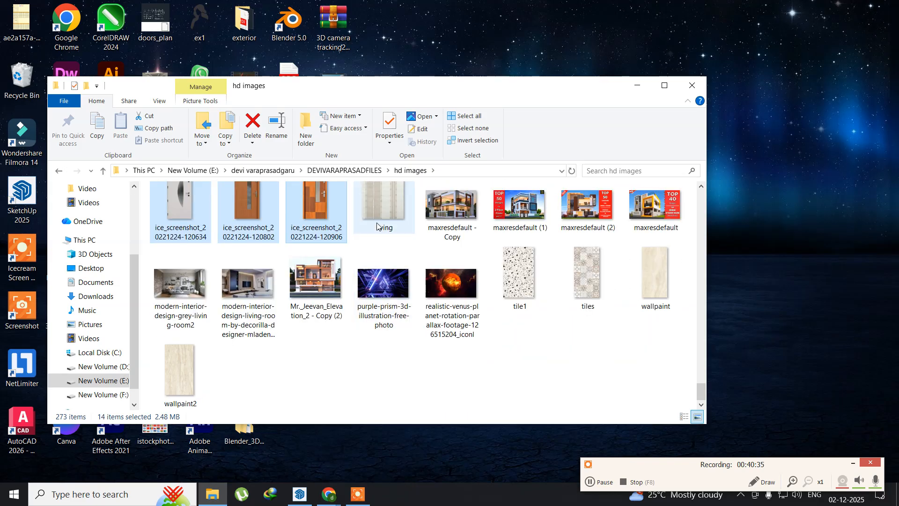
scroll(322, 209, up, 1)
right_click(322, 209)
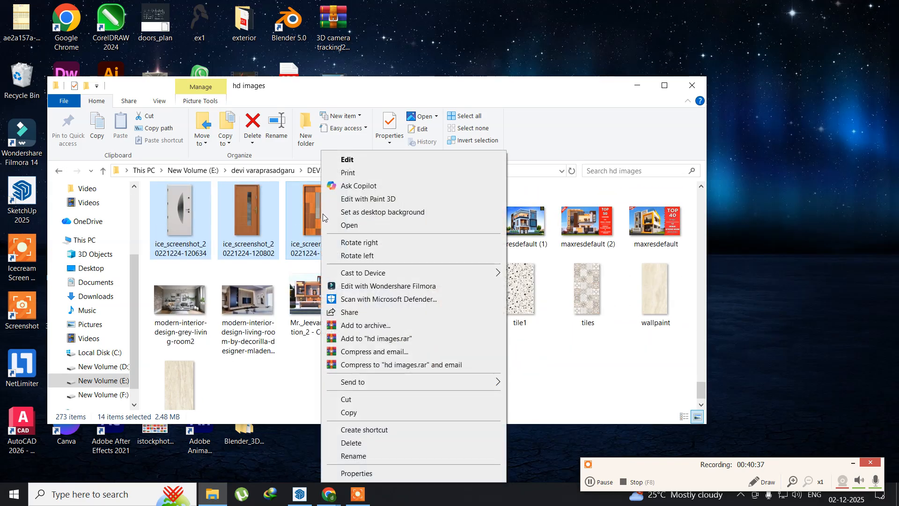
click(349, 412)
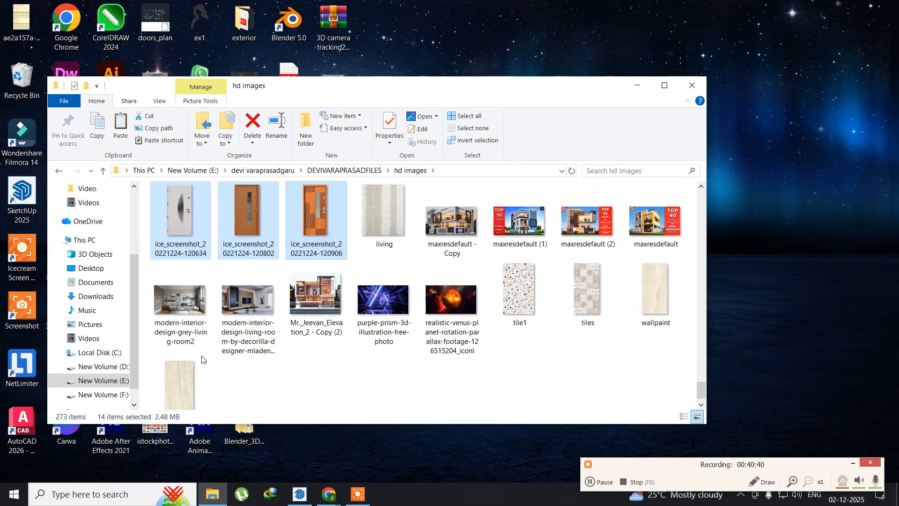
Open the desktopfolders folder on New Volume (D:).
click(98, 368)
scroll(256, 315, down, 1)
scroll(257, 315, down, 11)
scroll(256, 315, up, 3)
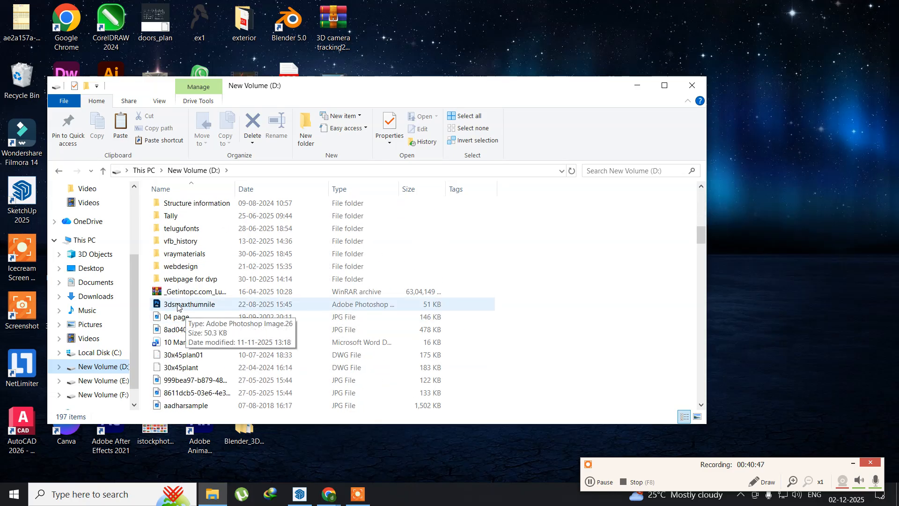
double_click(192, 257)
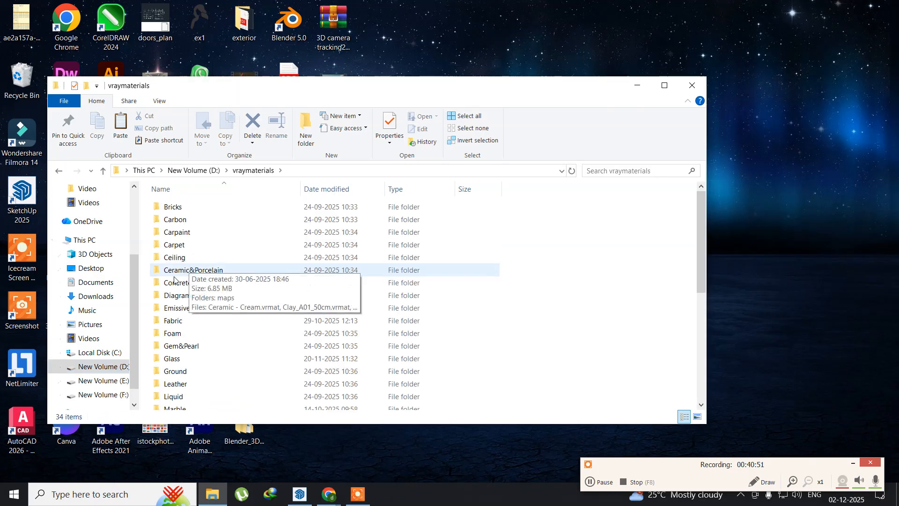
click(59, 173)
scroll(193, 316, down, 2)
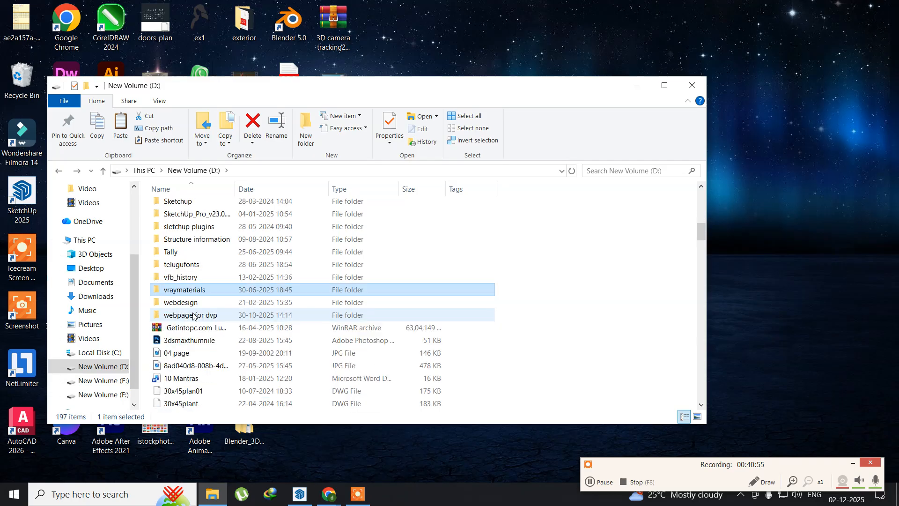
scroll(193, 316, down, 3)
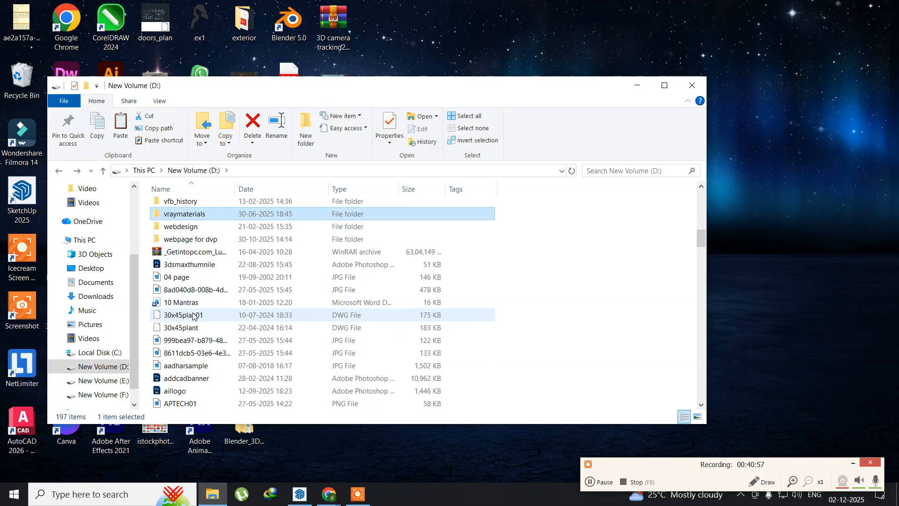
scroll(192, 316, up, 12)
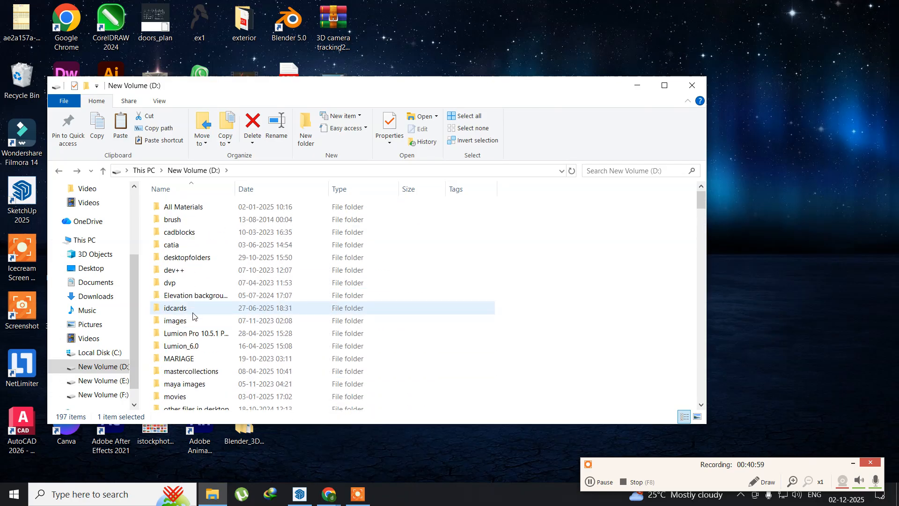
double_click(199, 258)
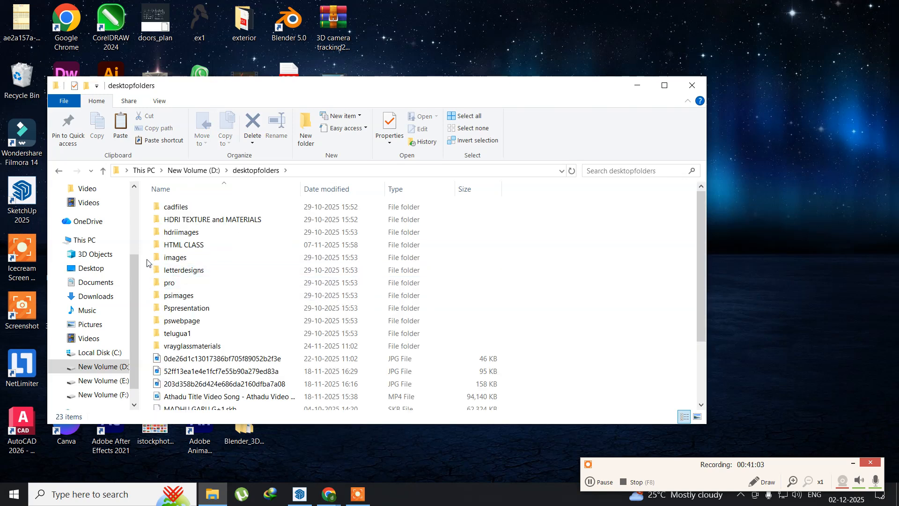
Create a new folder named doors inside desktopfolders.
right_click(147, 263)
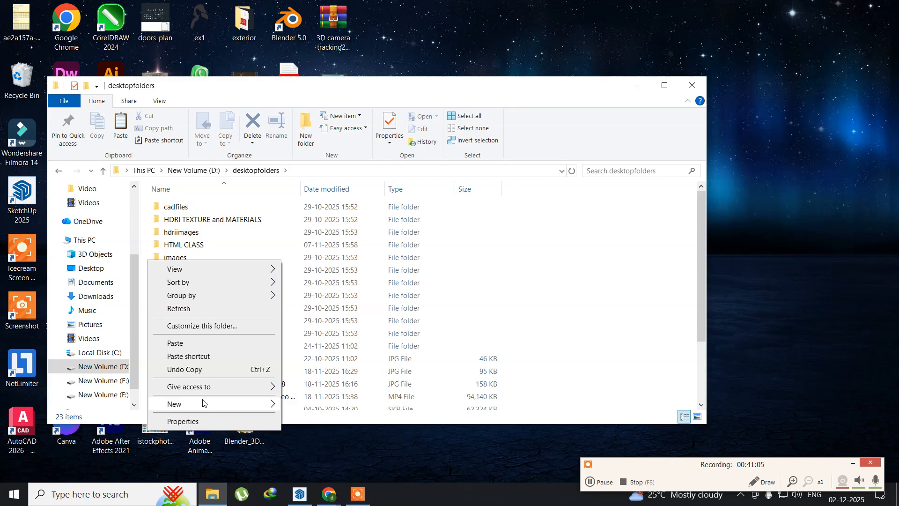
mouse_move(215, 403)
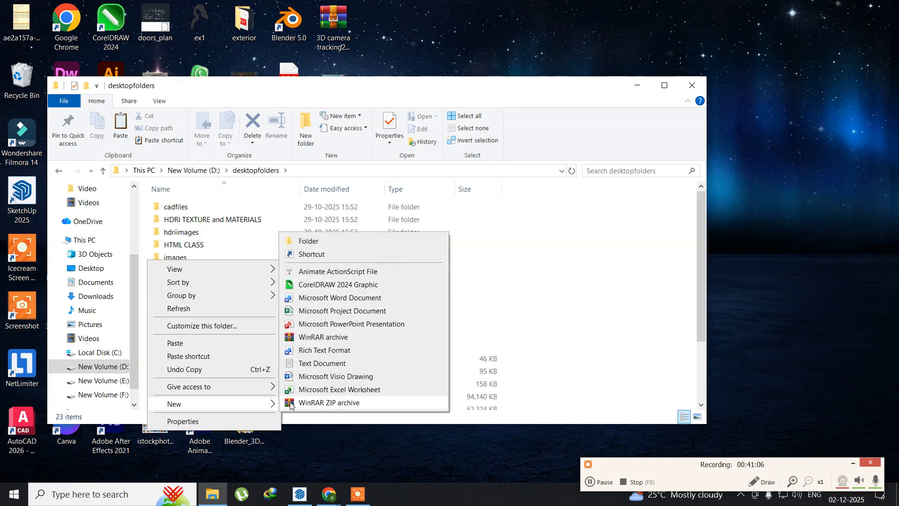
click(324, 240)
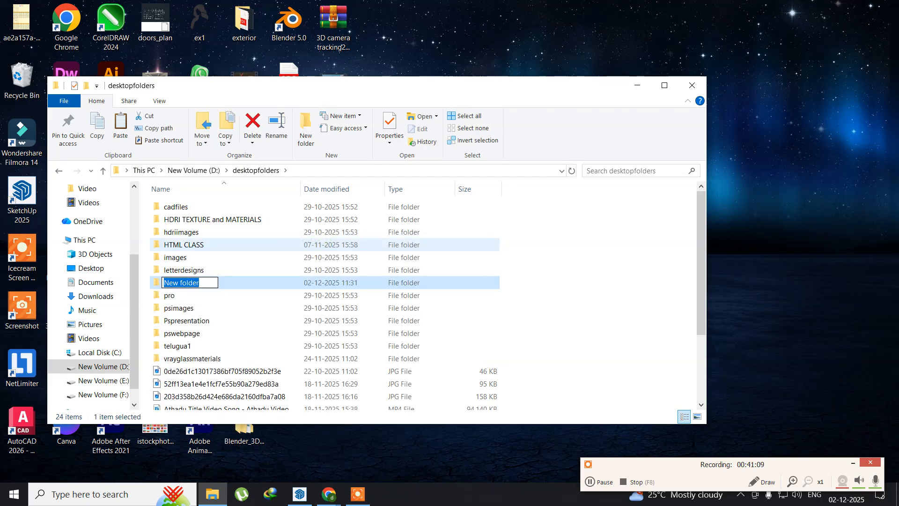
text(doors)
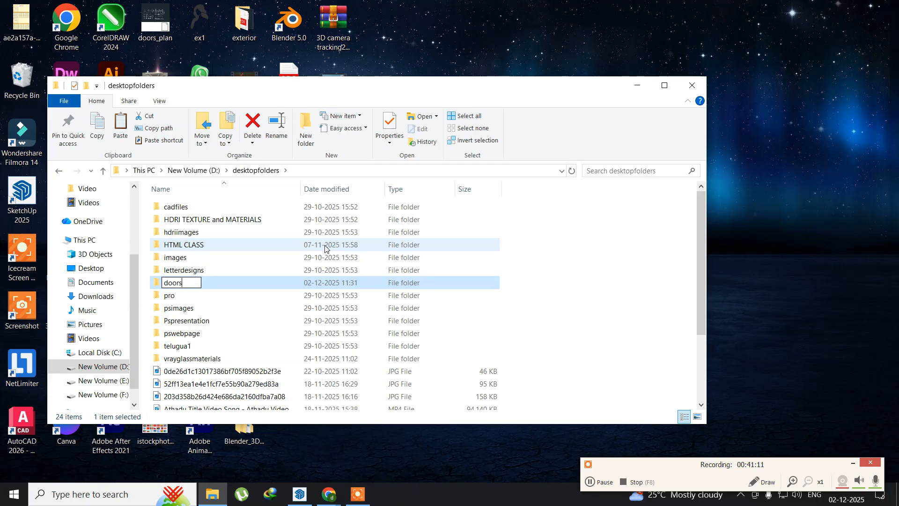
key(Return)
Open the doors folder, paste the copied door images into it and close the window.
key(Return)
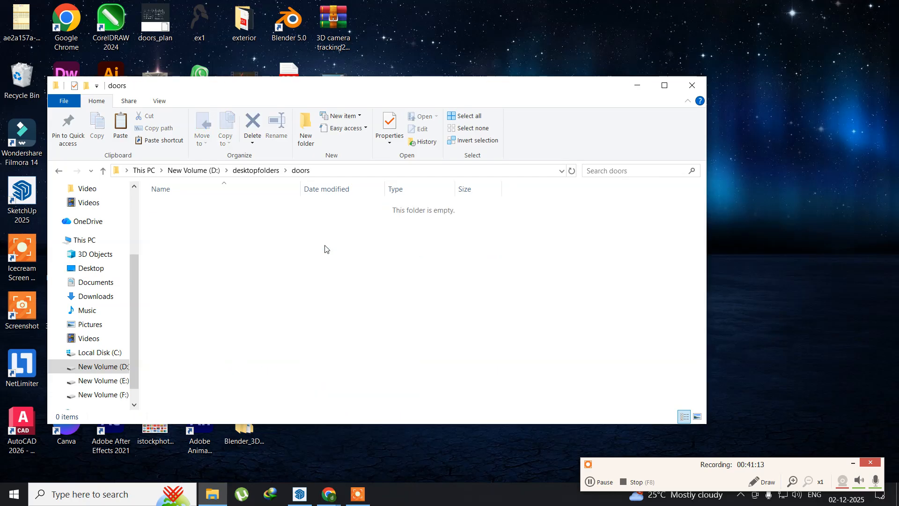
key(ctrl+v)
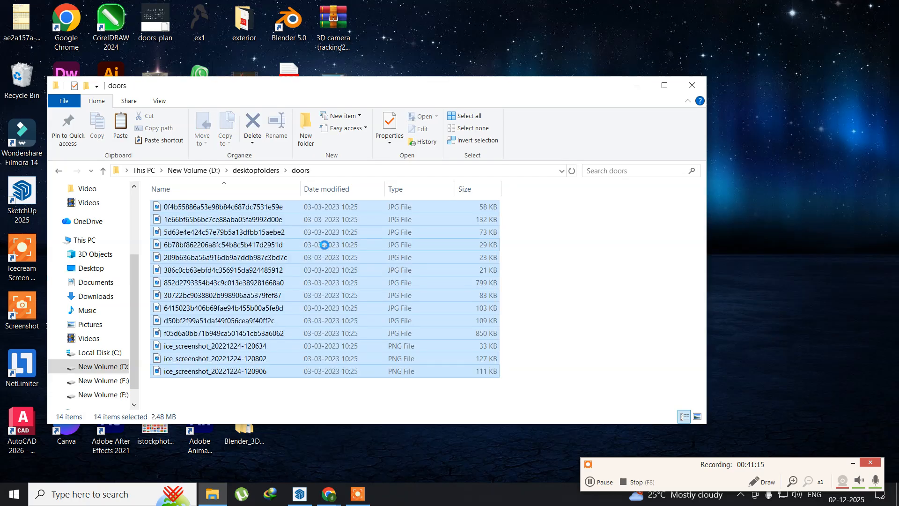
click(692, 85)
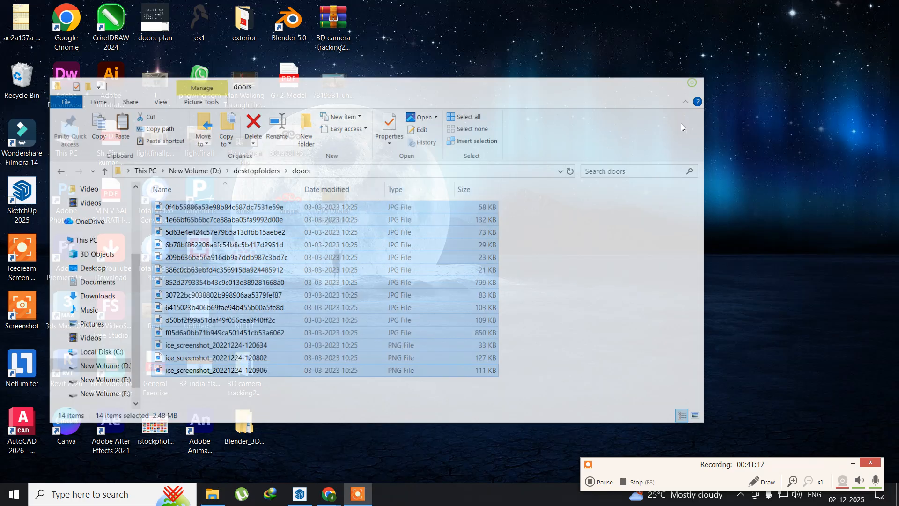
click(602, 482)
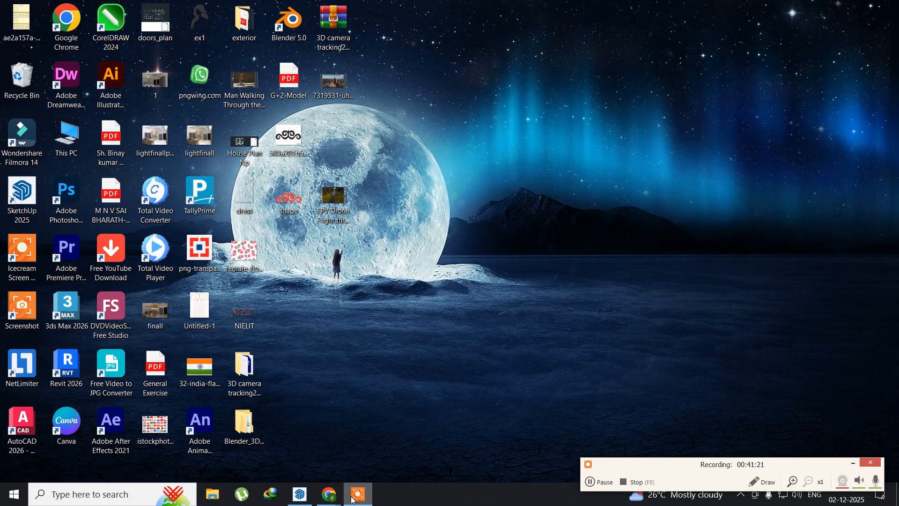
Switch to SketchUp and draw a rectangle of about 3' 1/16" by 6' 6" across the door frame's inner opening.
click(299, 494)
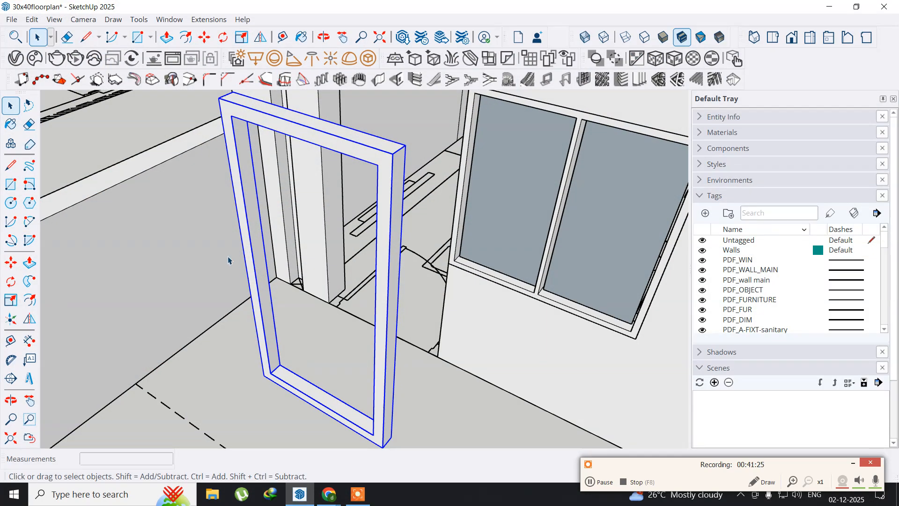
scroll(218, 342, up, 5)
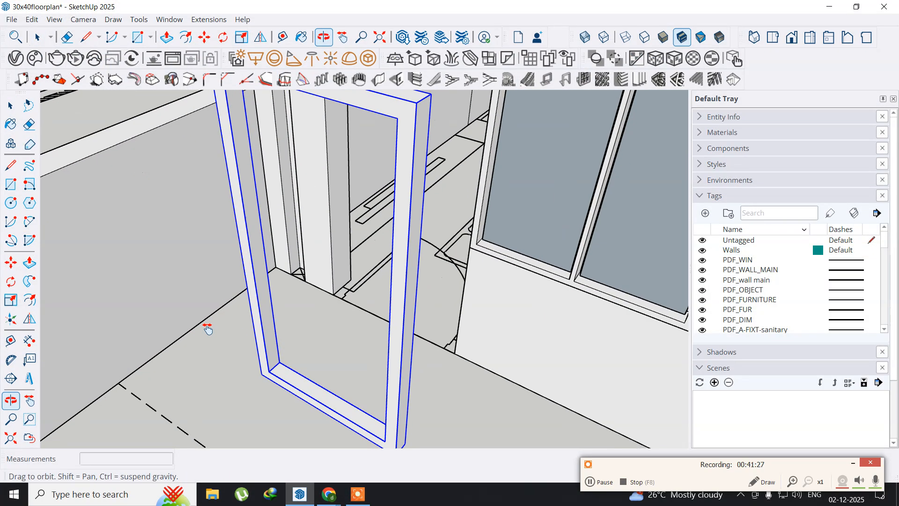
scroll(222, 320, down, 3)
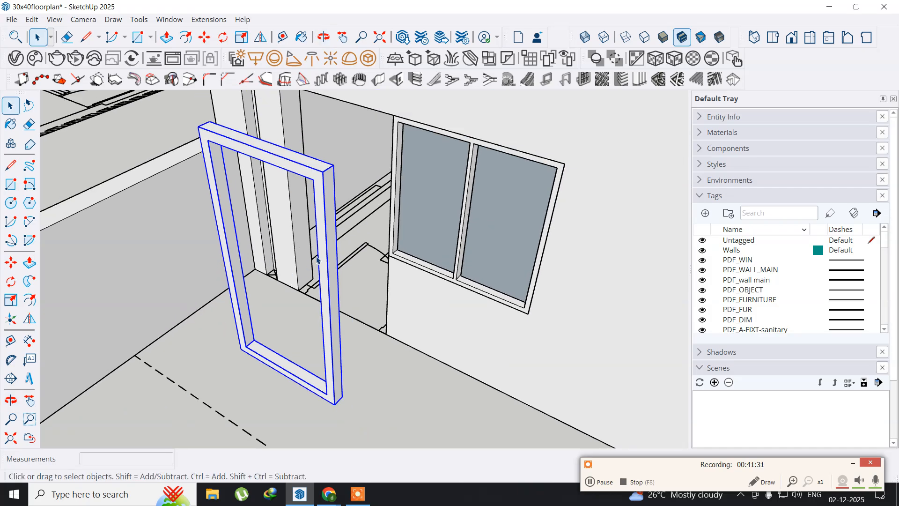
click(11, 184)
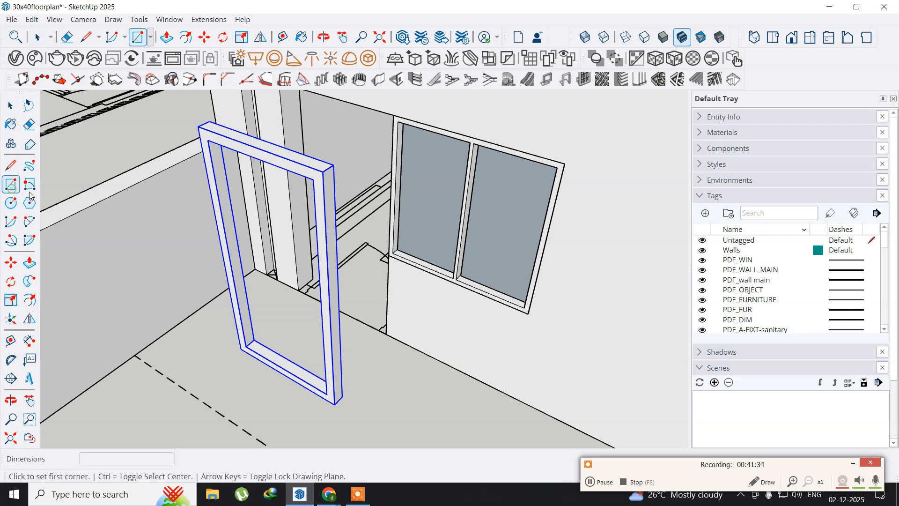
click(209, 139)
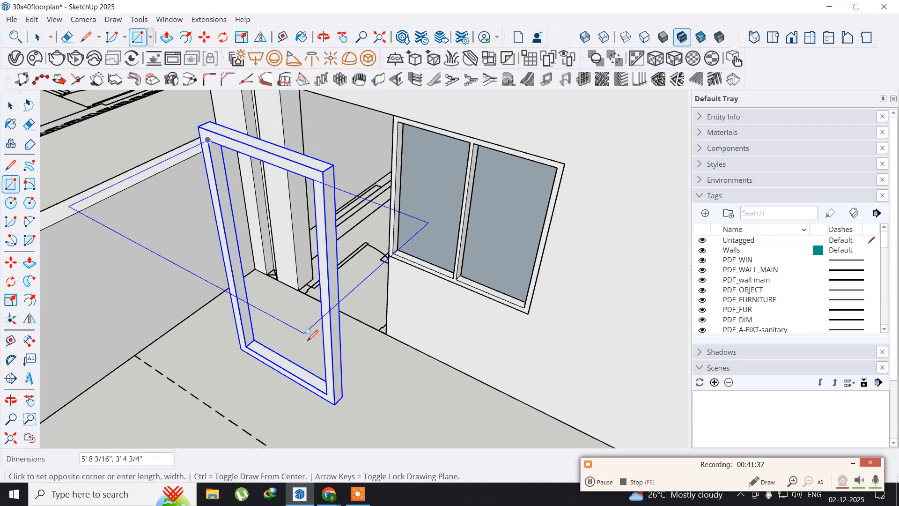
click(327, 393)
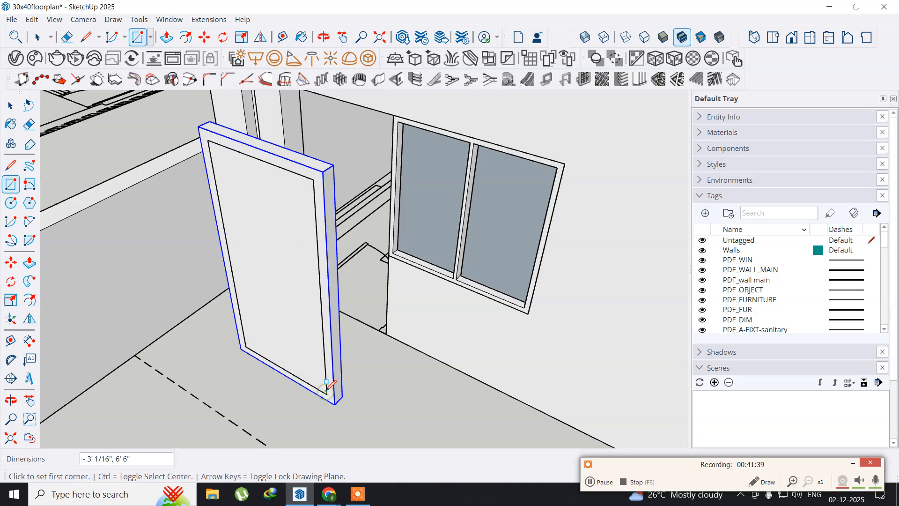
click(11, 106)
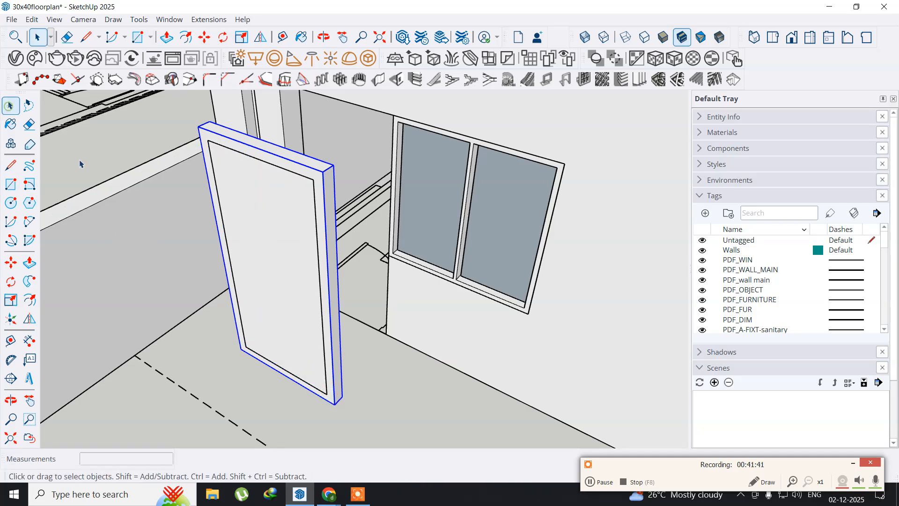
Push/Pull the door panel face inside the frame outward by 1".
middle_drag(355, 283, 376, 279)
double_click(258, 278)
middle_drag(269, 283, 193, 317)
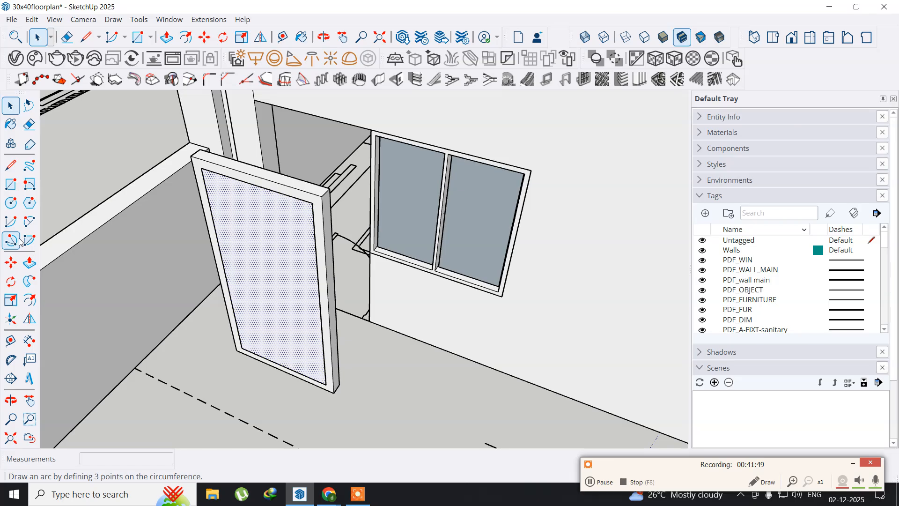
click(28, 264)
click(263, 279)
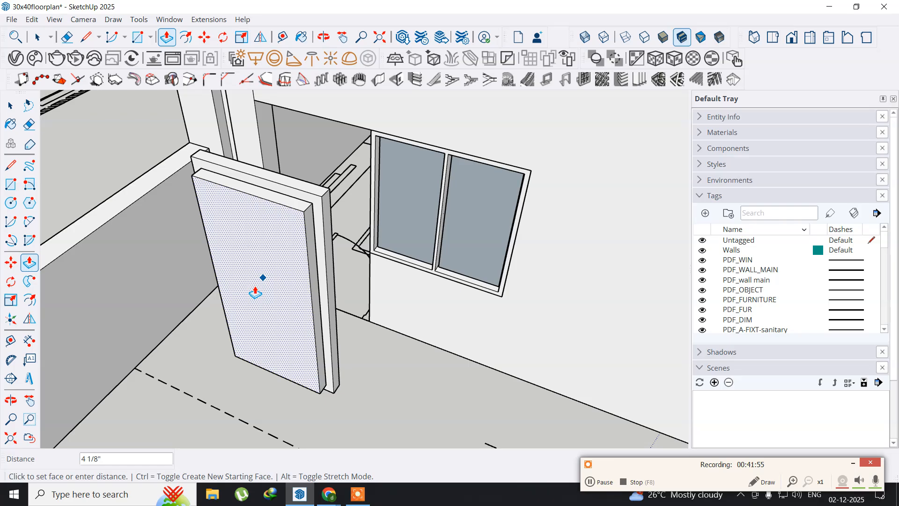
key(Return)
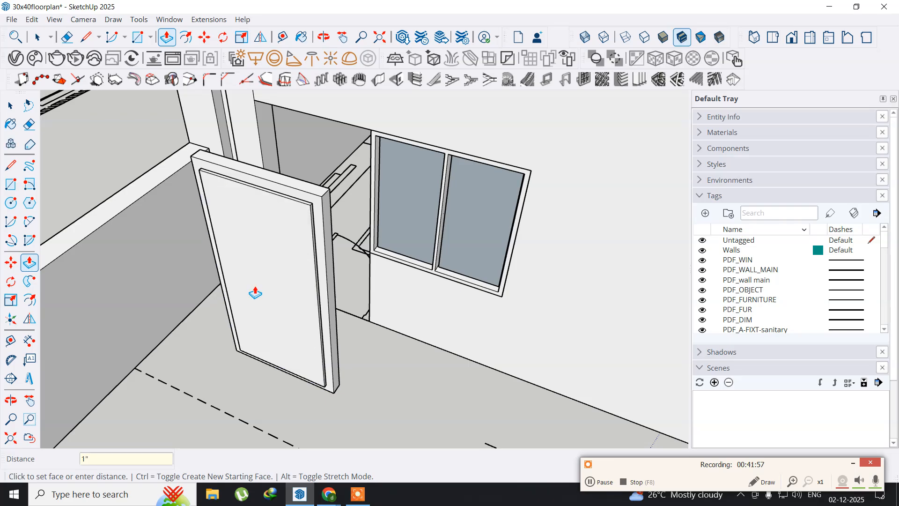
Select the whole extruded door panel and make it a group.
click(11, 106)
click(240, 196)
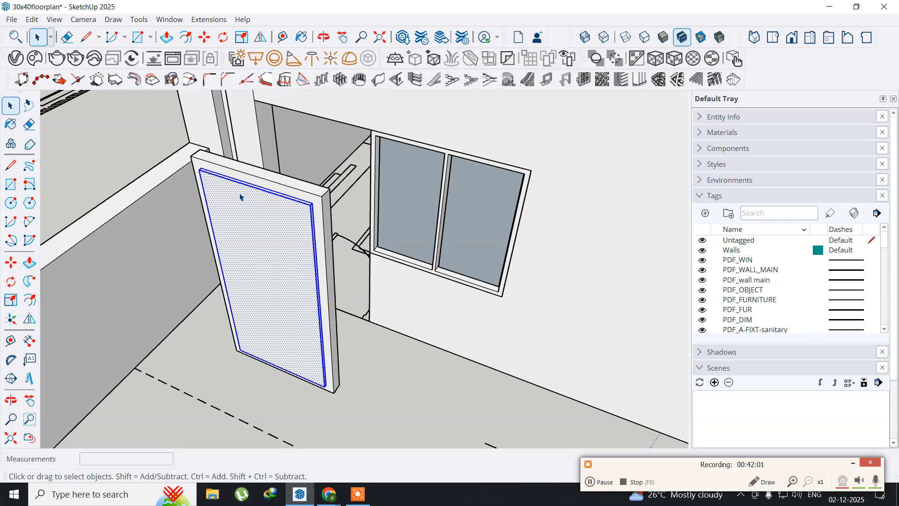
right_click(239, 197)
click(281, 307)
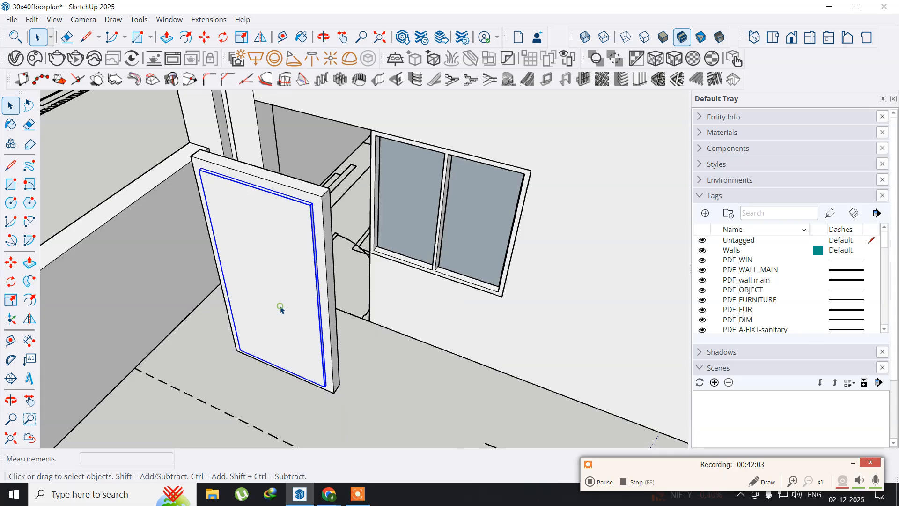
scroll(208, 184, up, 6)
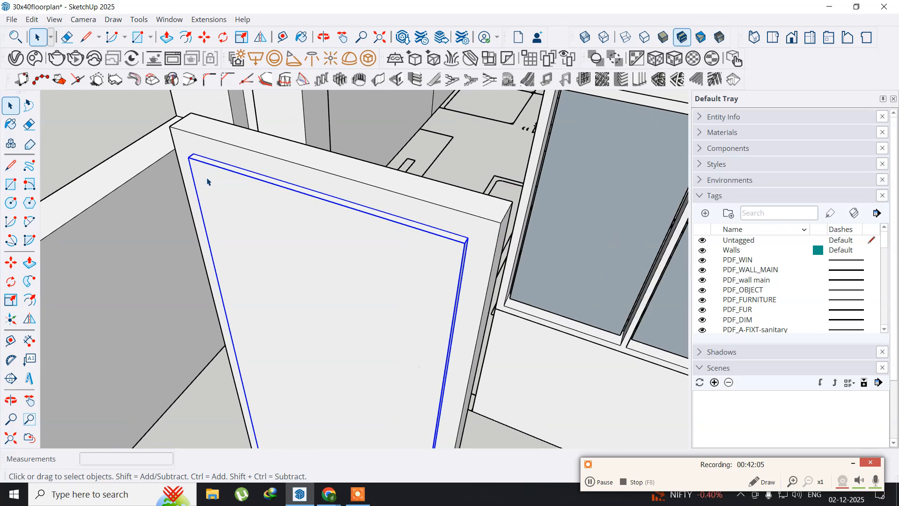
Move the door panel group back 1" from its upper front corner, flush with the frame's front face.
middle_drag(209, 184, 319, 201)
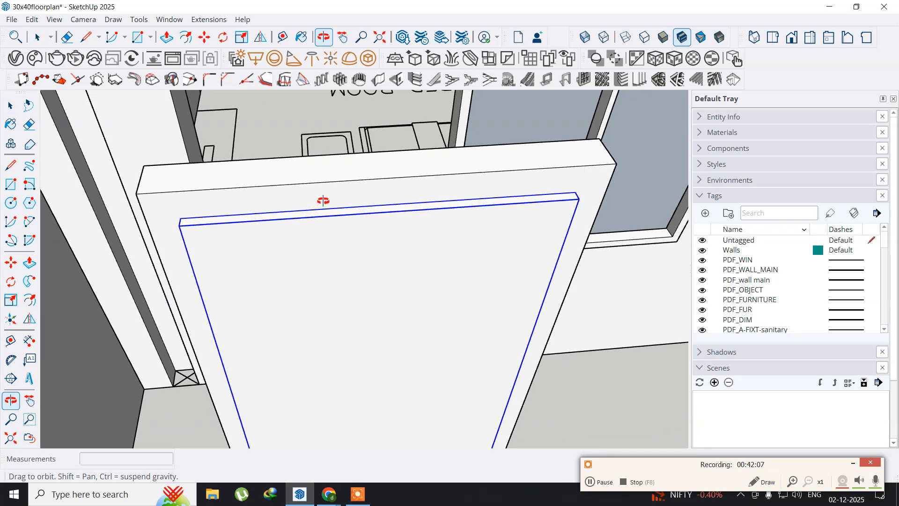
scroll(193, 237, up, 5)
middle_drag(187, 235, 180, 267)
key(m)
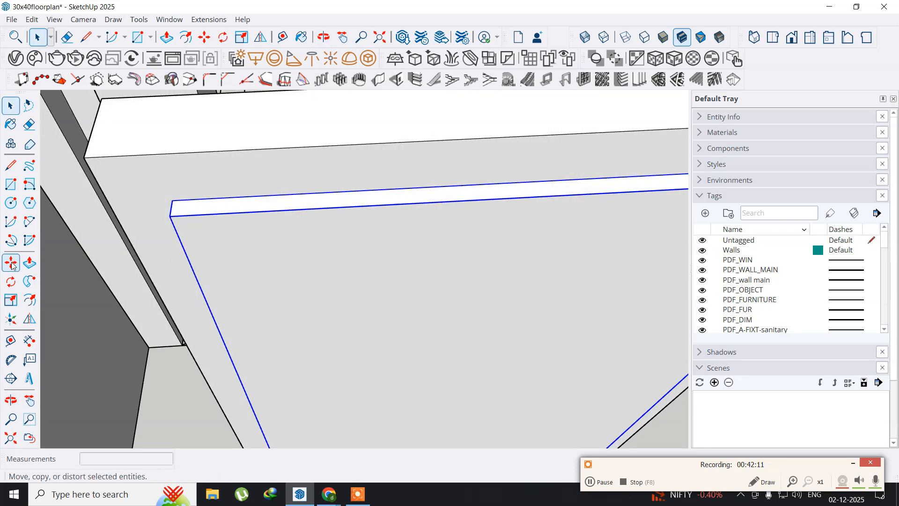
click(173, 220)
click(172, 200)
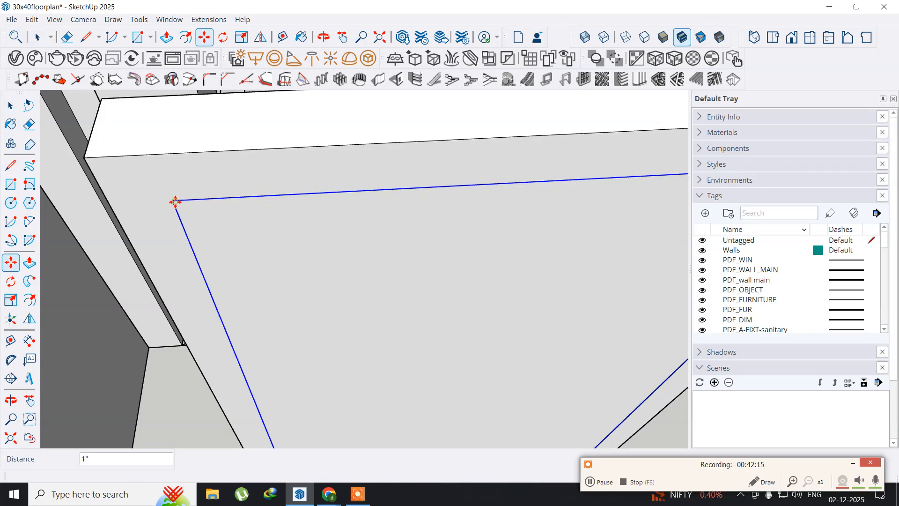
scroll(208, 248, down, 3)
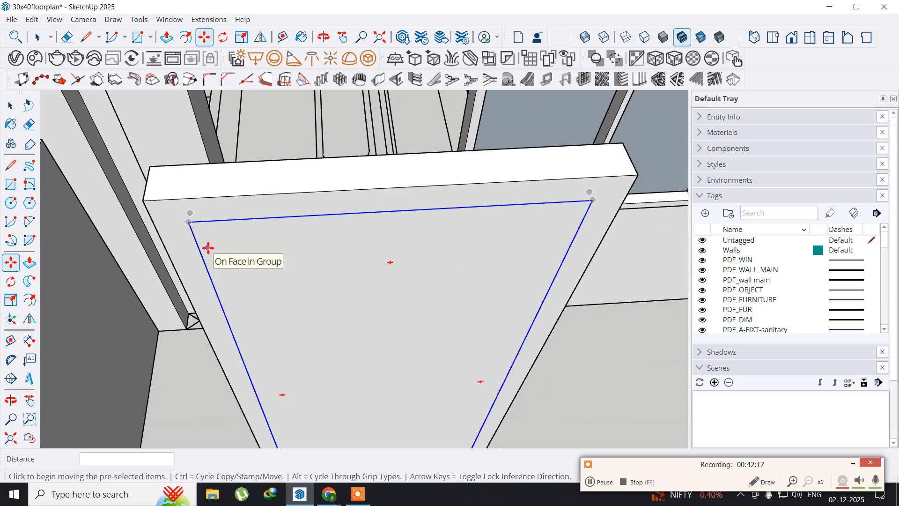
Move the door panel group 1.5" along the green axis from its lower corner, recessing it into the frame.
shift+middle_drag(269, 384, 223, 315)
scroll(230, 323, up, 5)
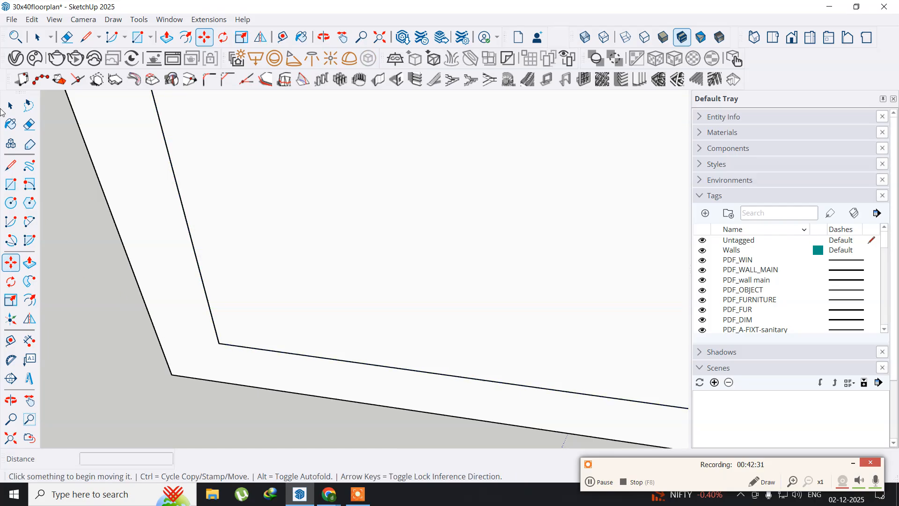
click(6, 109)
click(277, 259)
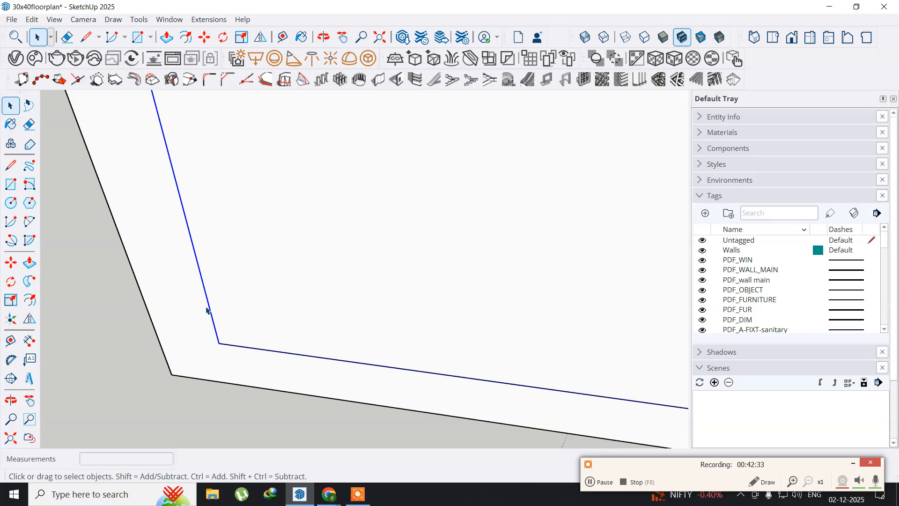
click(10, 262)
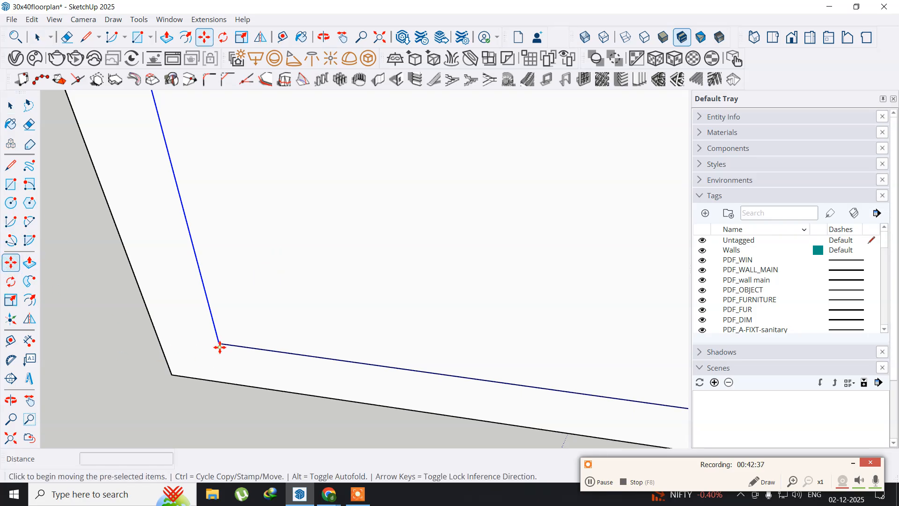
click(220, 347)
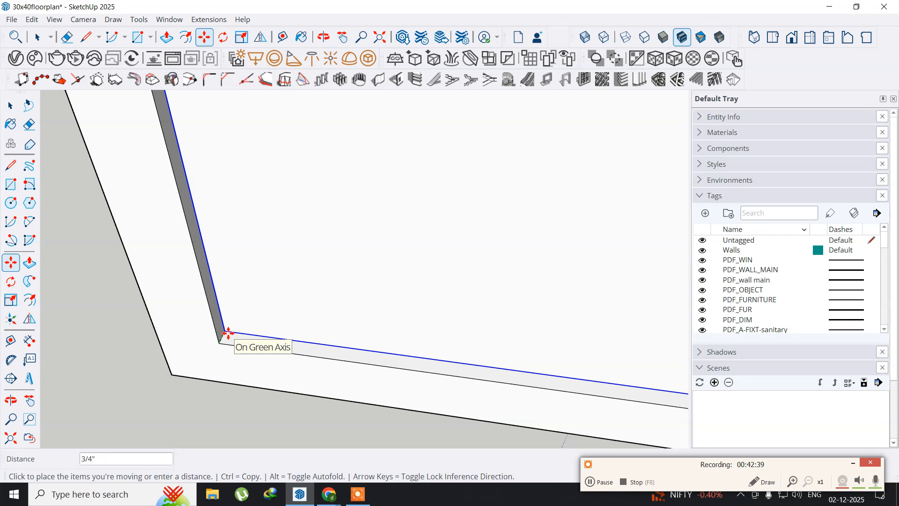
scroll(228, 333, up, 2)
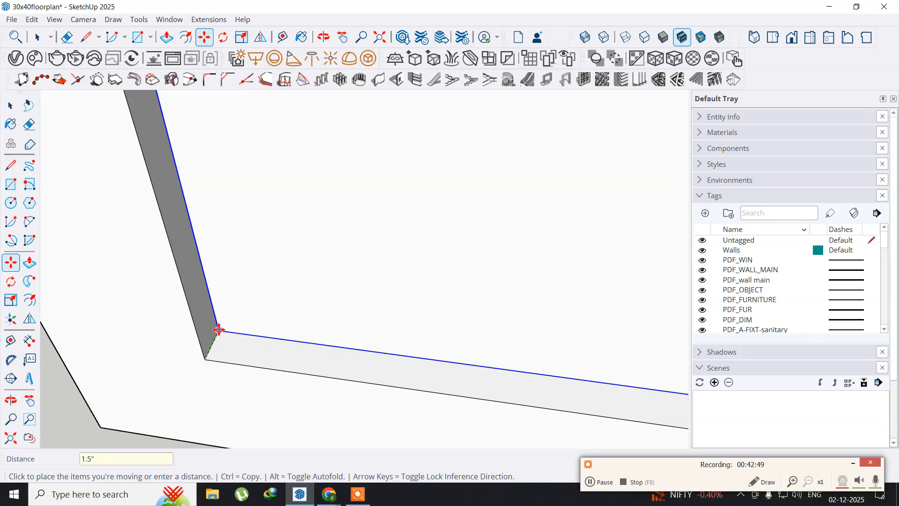
key(Return)
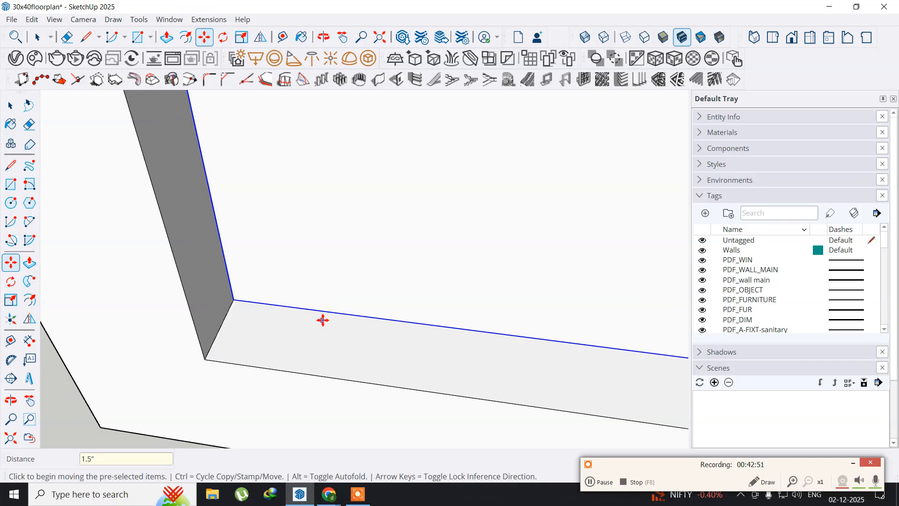
Examine from several angles how the recessed panel sits inside the door frame.
scroll(323, 320, down, 5)
scroll(323, 320, down, 2)
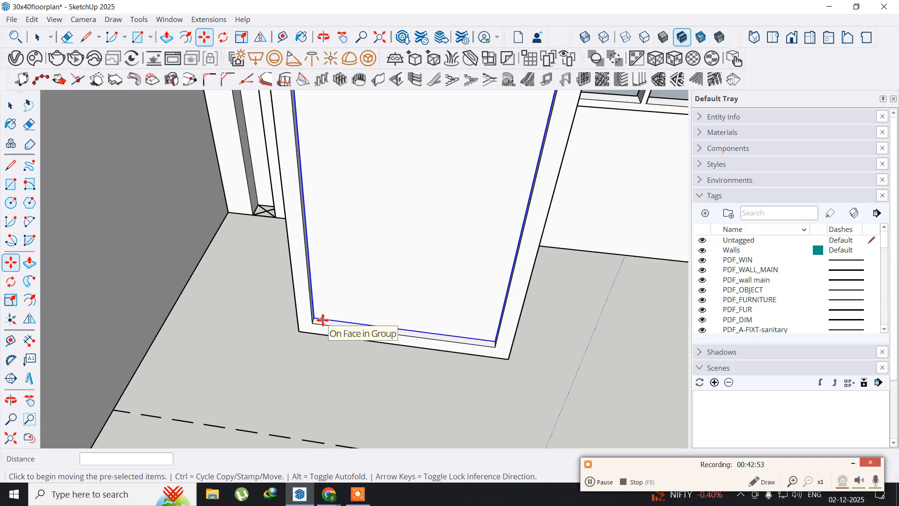
middle_drag(406, 224, 95, 233)
middle_drag(150, 206, 355, 251)
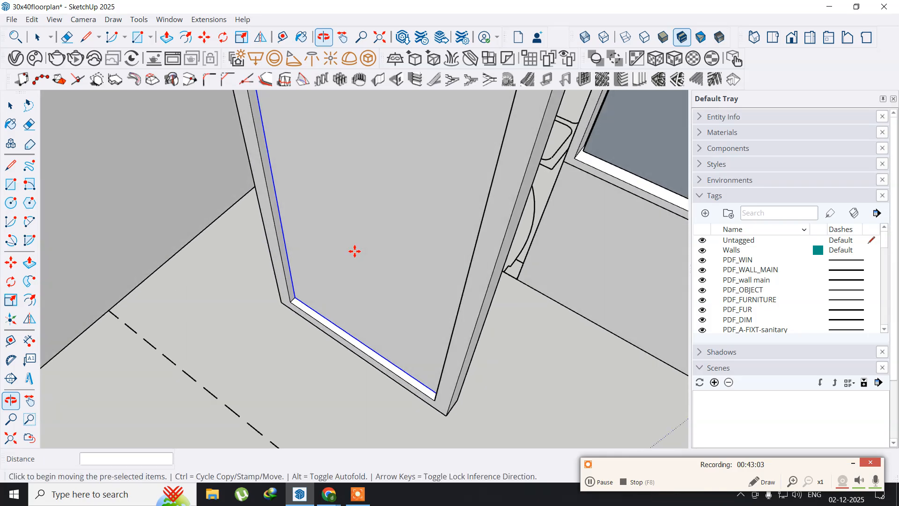
scroll(354, 251, down, 3)
scroll(355, 251, down, 2)
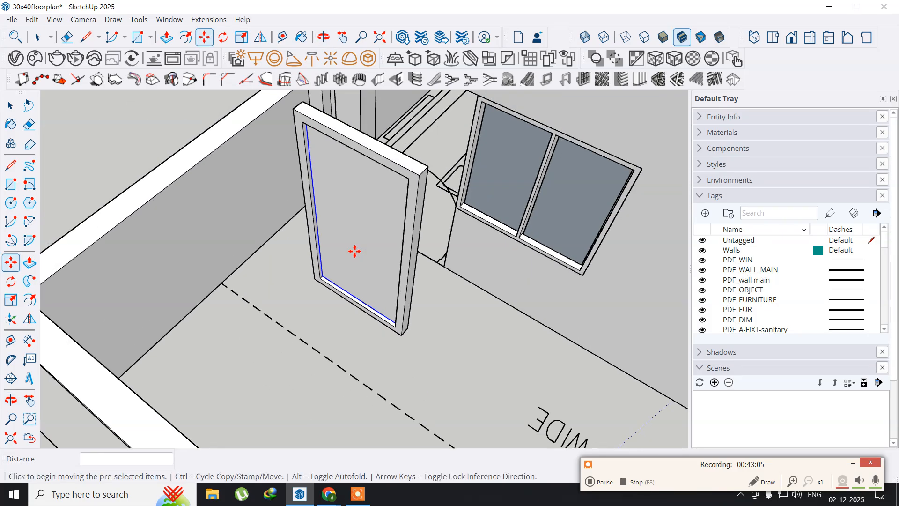
middle_drag(346, 256, 395, 226)
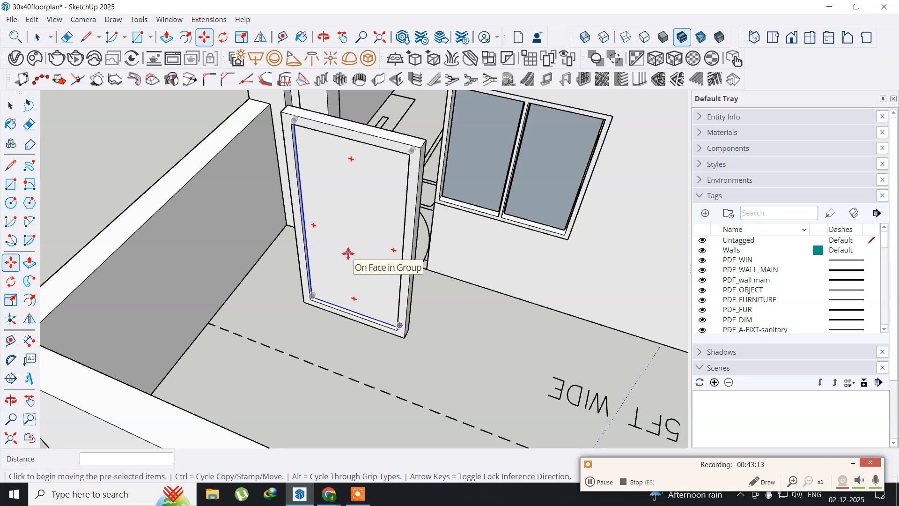
click(10, 107)
scroll(353, 181, up, 2)
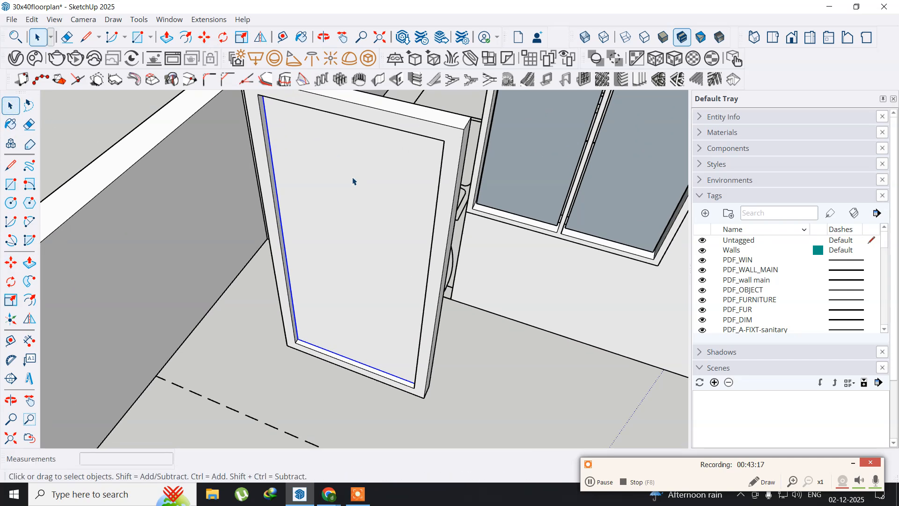
middle_drag(309, 174, 276, 204)
scroll(268, 135, up, 3)
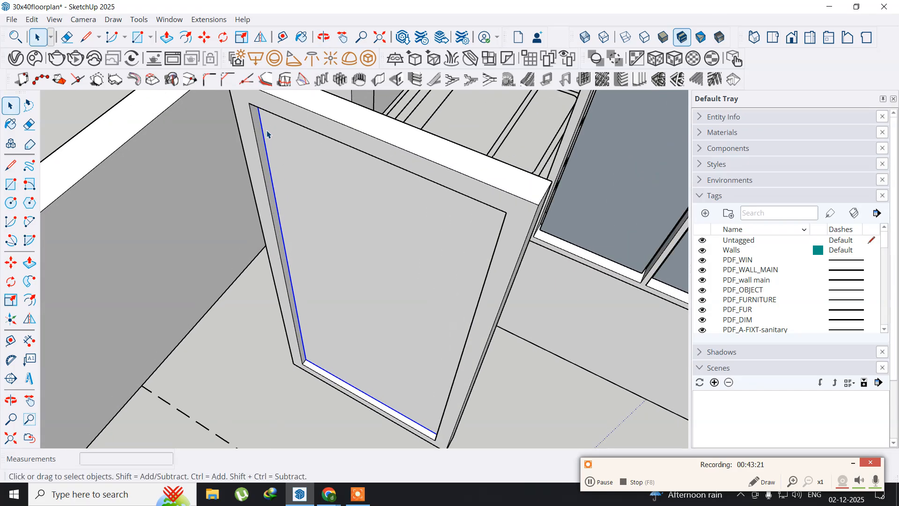
Open the door frame group for editing and close it again.
double_click(249, 149)
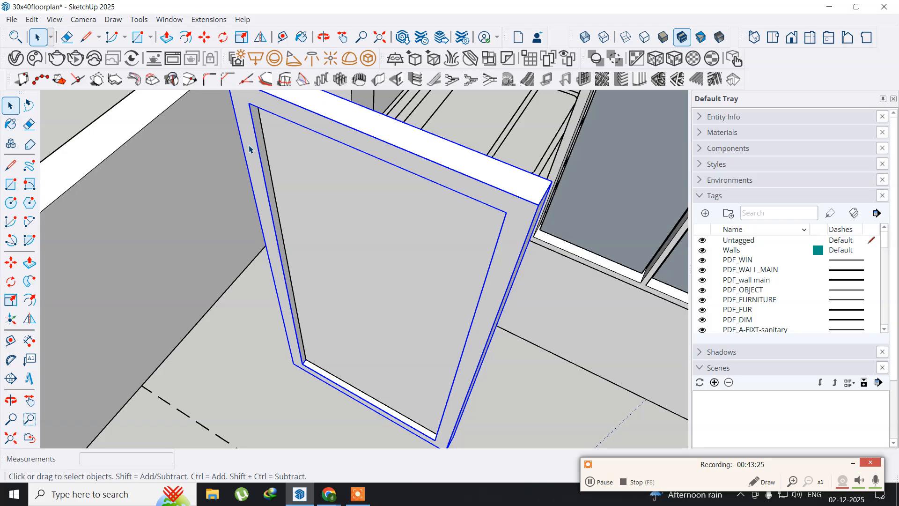
double_click(249, 149)
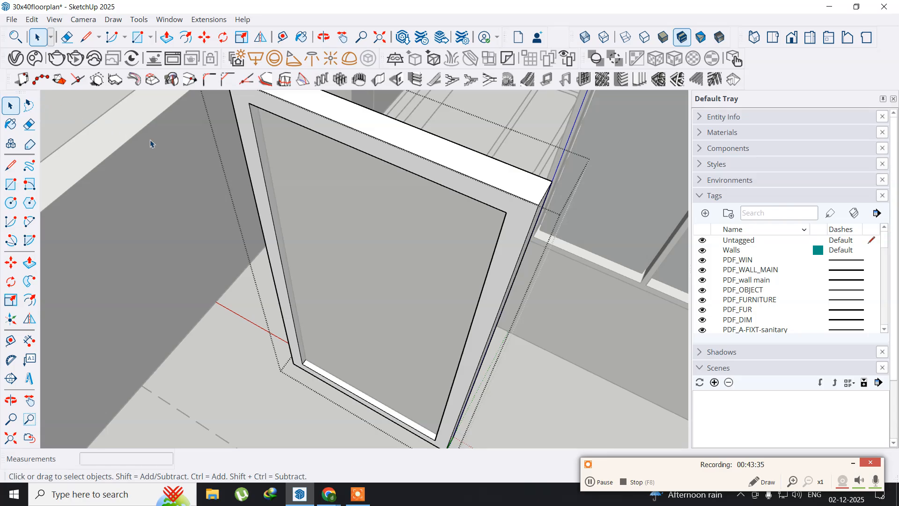
right_click(185, 160)
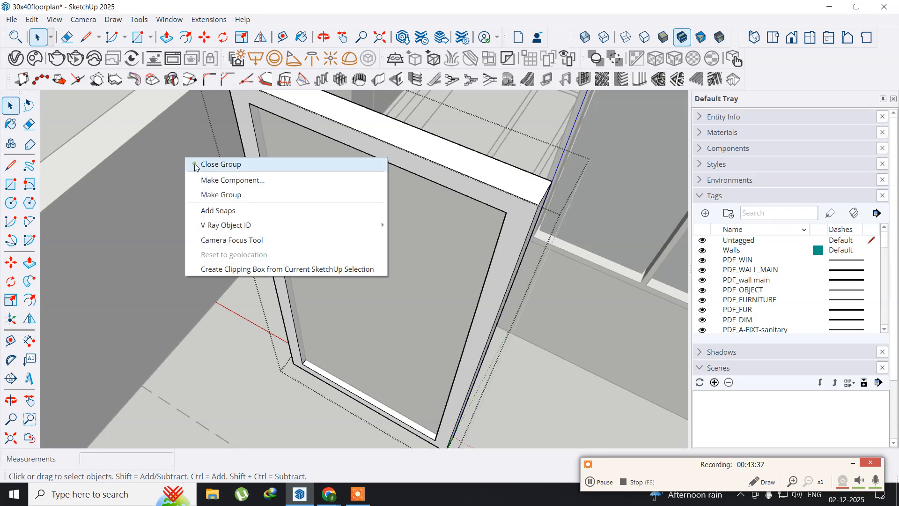
click(197, 165)
click(348, 141)
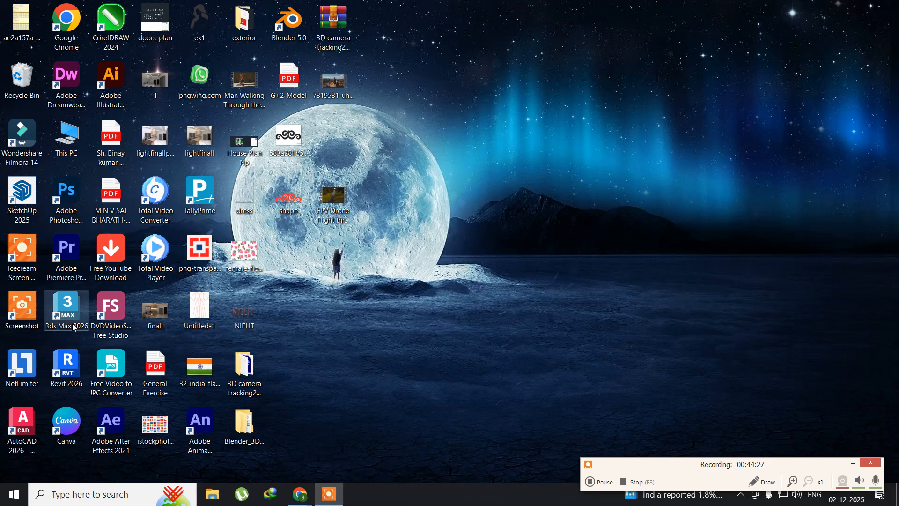
Restart SketchUp and open the recovered version of the 30x40floorplan model.
double_click(24, 193)
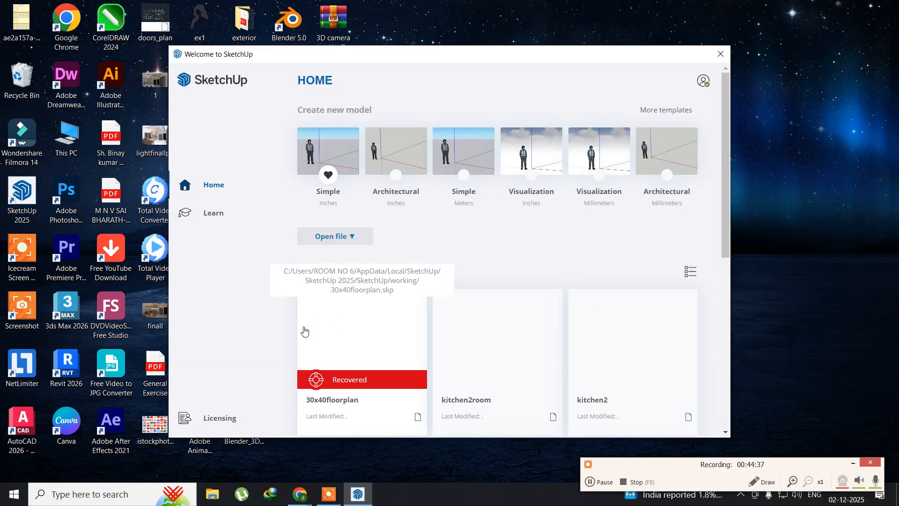
click(336, 345)
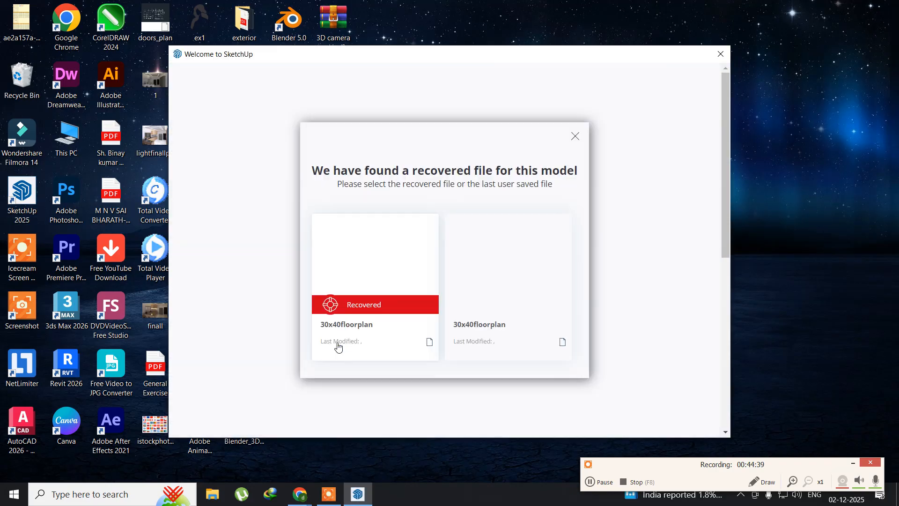
click(368, 289)
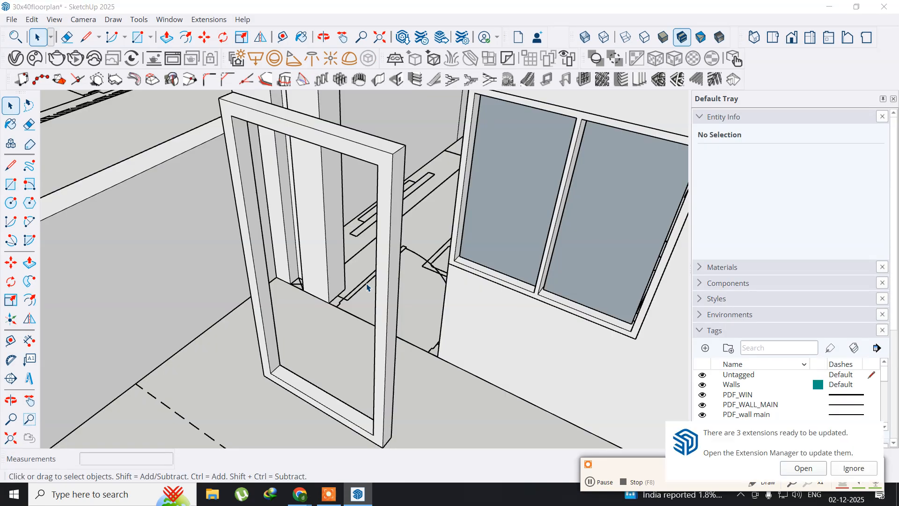
Purge the unused items and save the recovered model in Documents as 30x40floorplan, replacing the existing file.
click(237, 136)
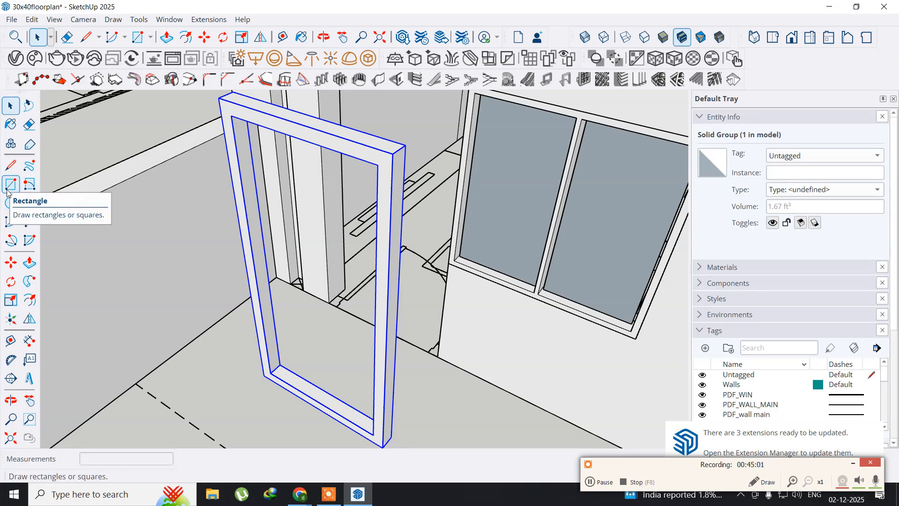
key(ctrl+s)
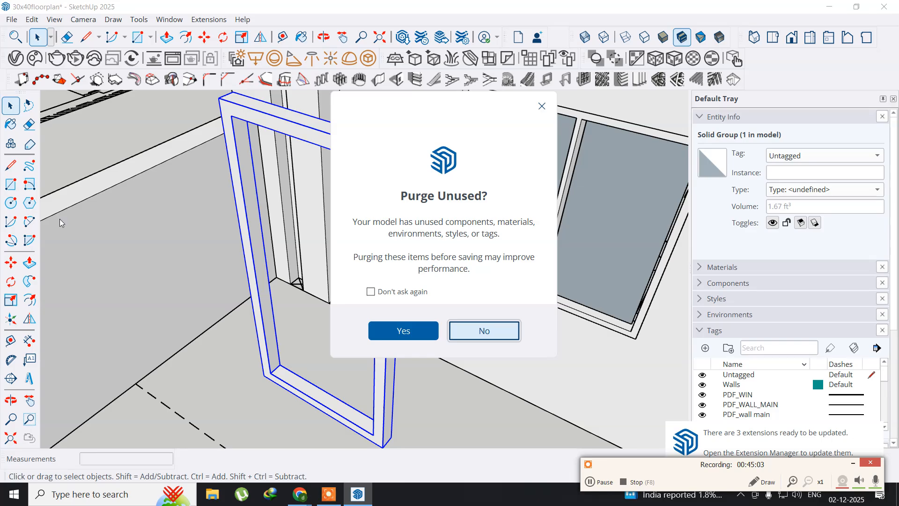
click(411, 332)
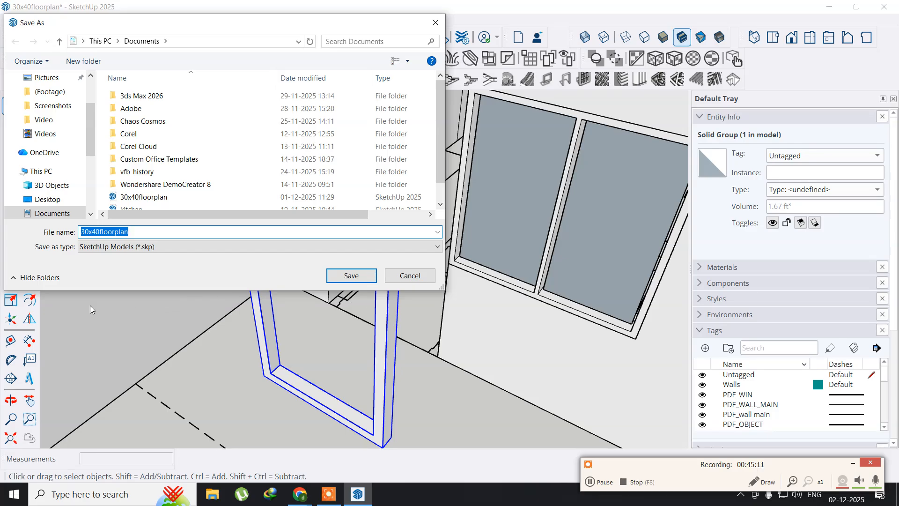
click(335, 278)
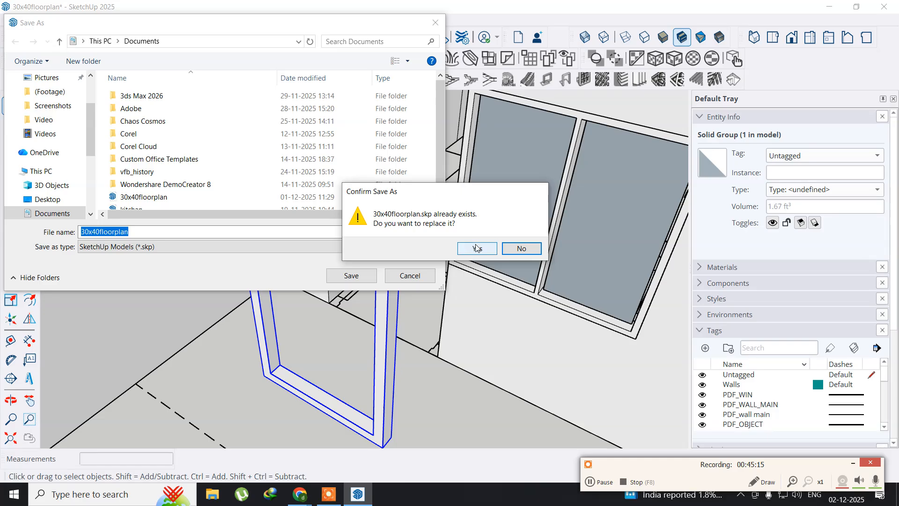
click(475, 247)
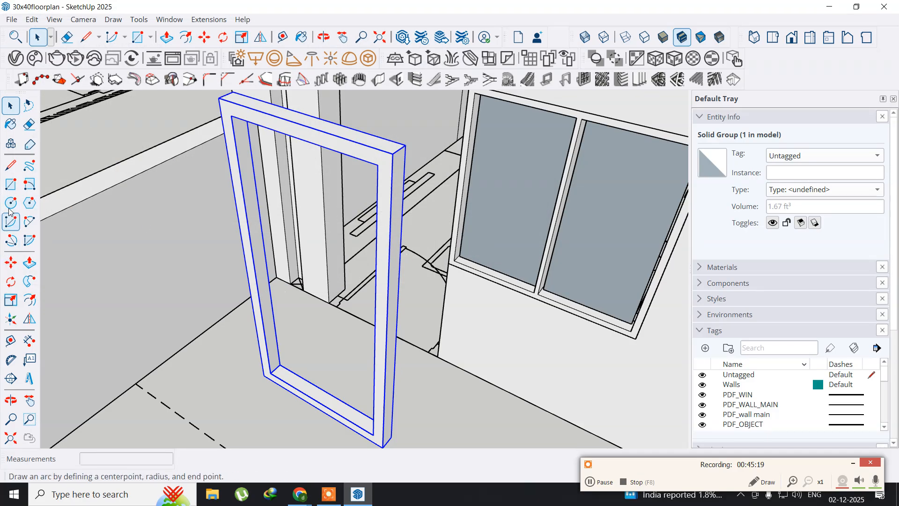
Draw a rectangle of about 3' 1/16" by 6' 6" across the inner opening of the door frame's front face.
click(10, 186)
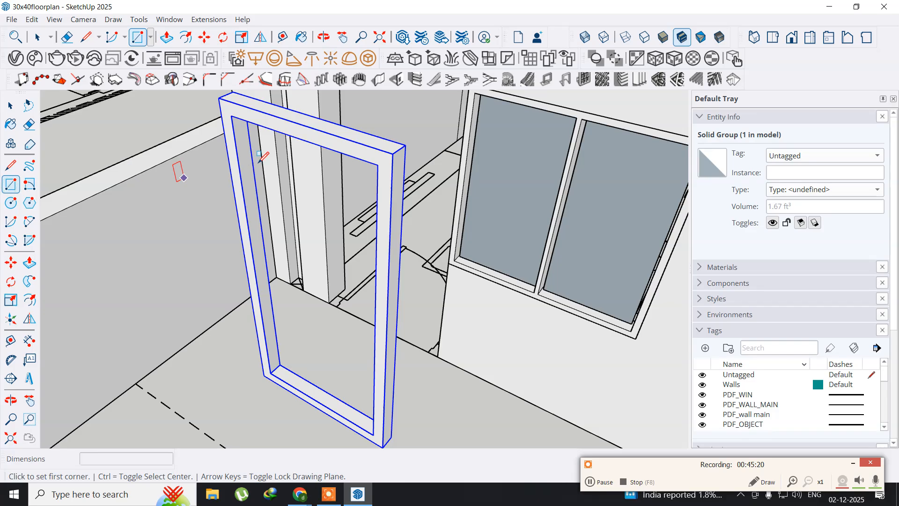
click(231, 115)
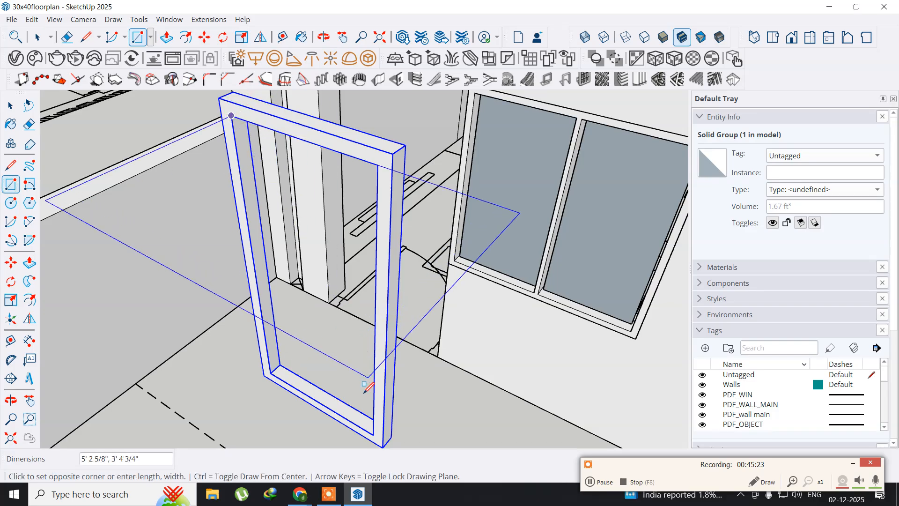
click(360, 426)
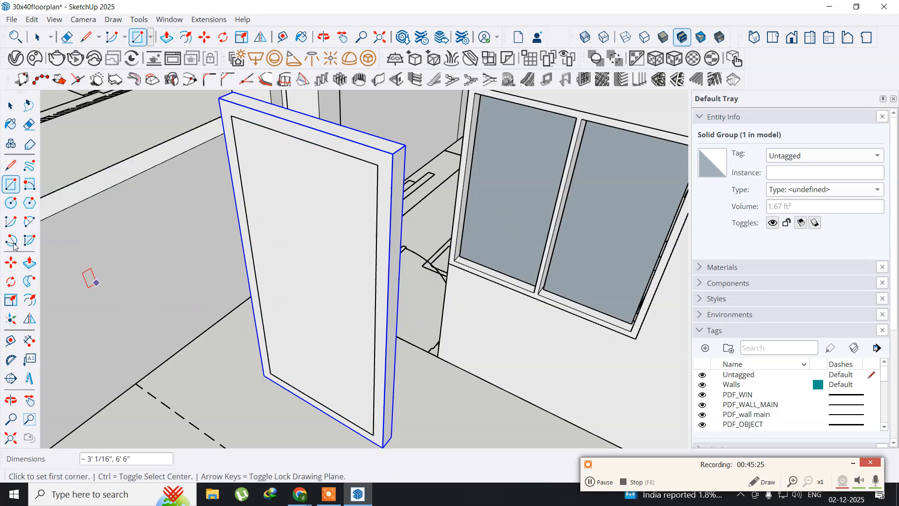
Push/Pull the new door panel face outward by 2".
click(29, 263)
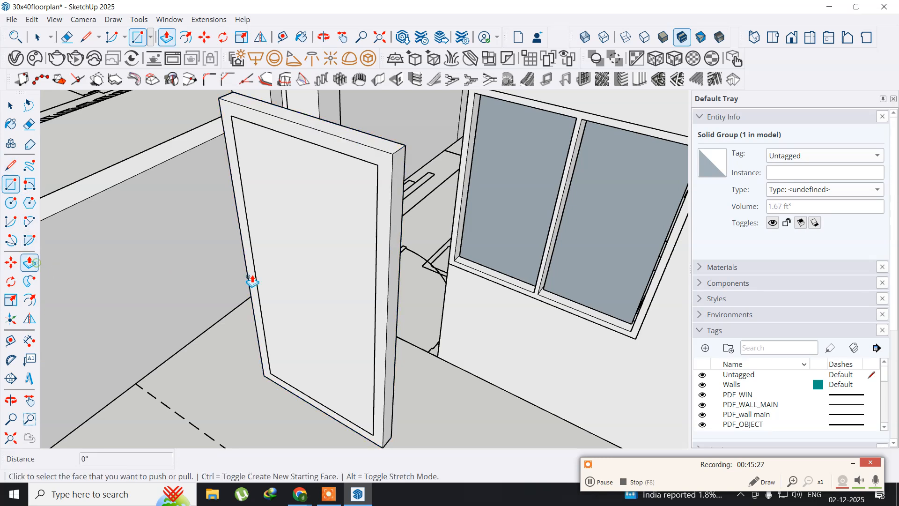
click(330, 276)
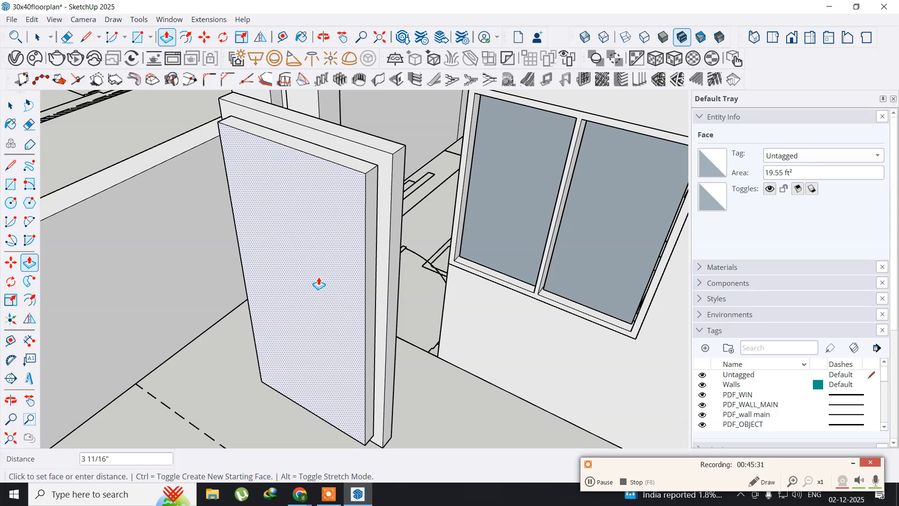
text(2)
key(Return)
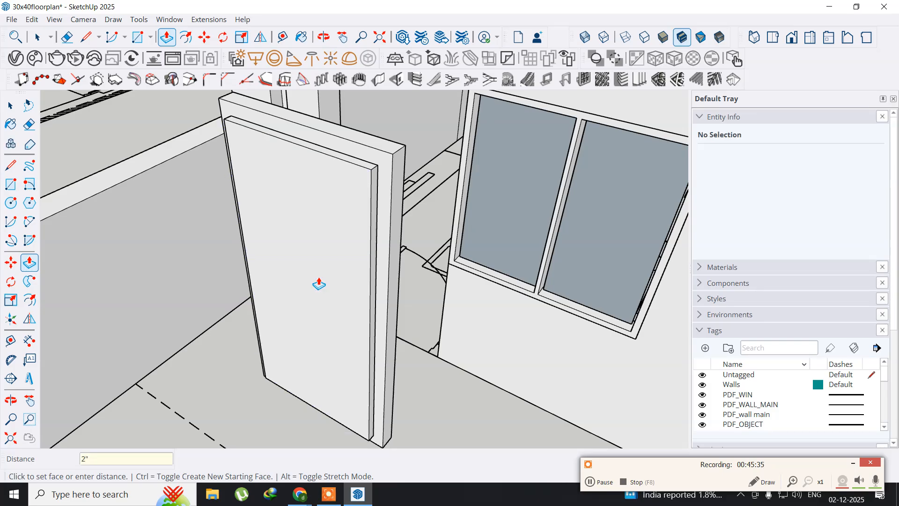
Select the whole extruded door panel with its connected edges and faces and make it a group.
click(10, 104)
triple_click(259, 175)
right_click(259, 176)
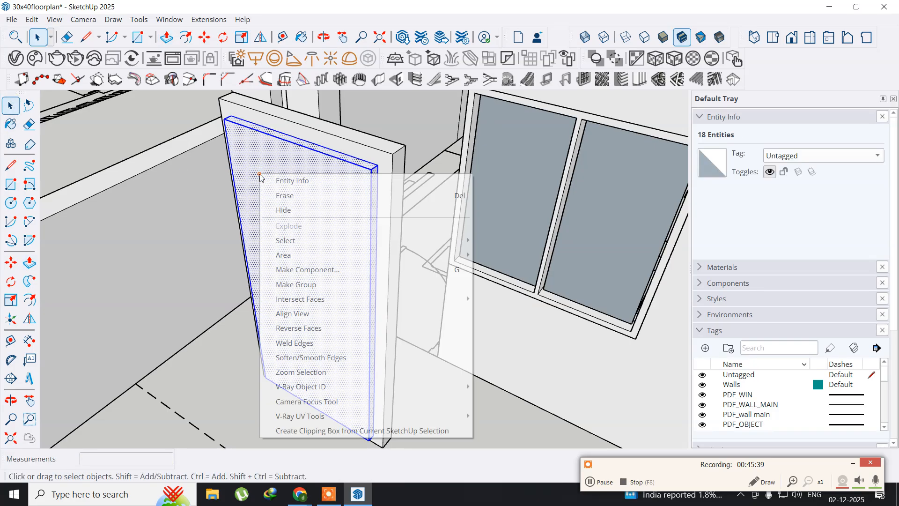
click(308, 290)
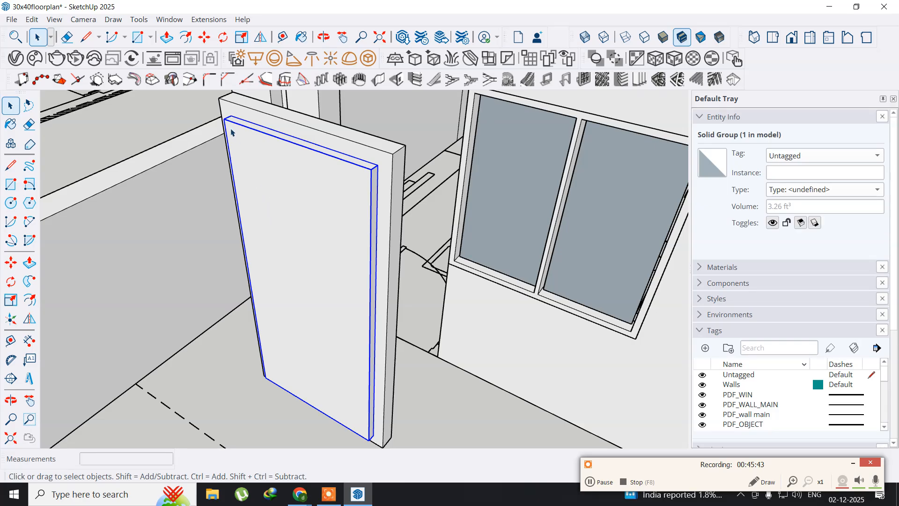
Move the door panel group 2" along the green axis into the frame, flush with the frame's front face.
scroll(232, 127, up, 4)
middle_drag(235, 123, 240, 171)
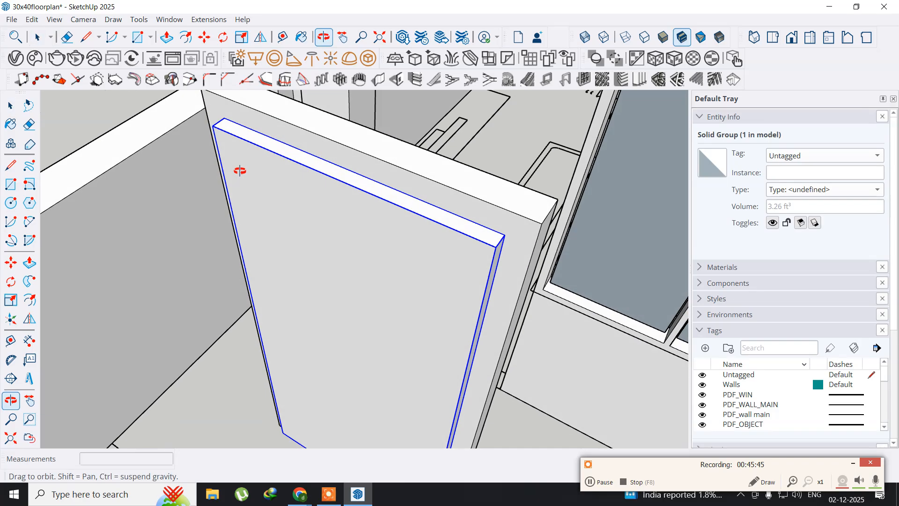
key(space)
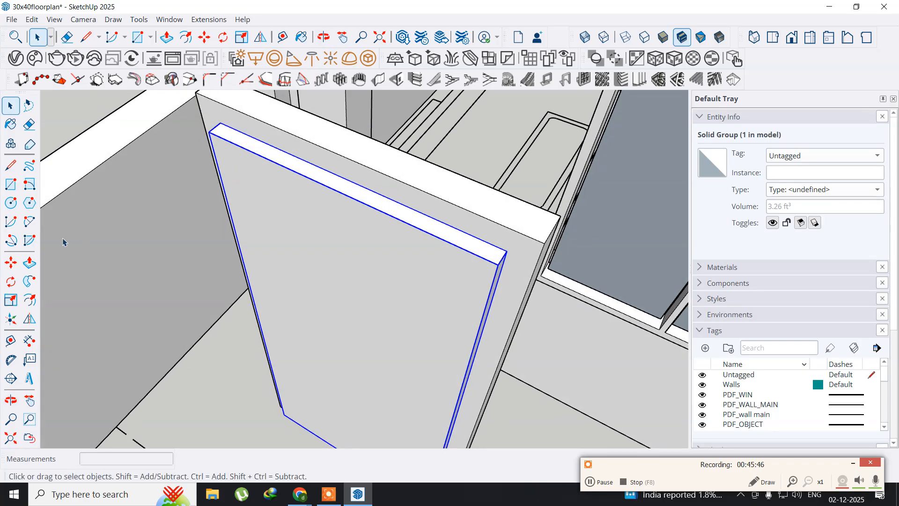
click(8, 267)
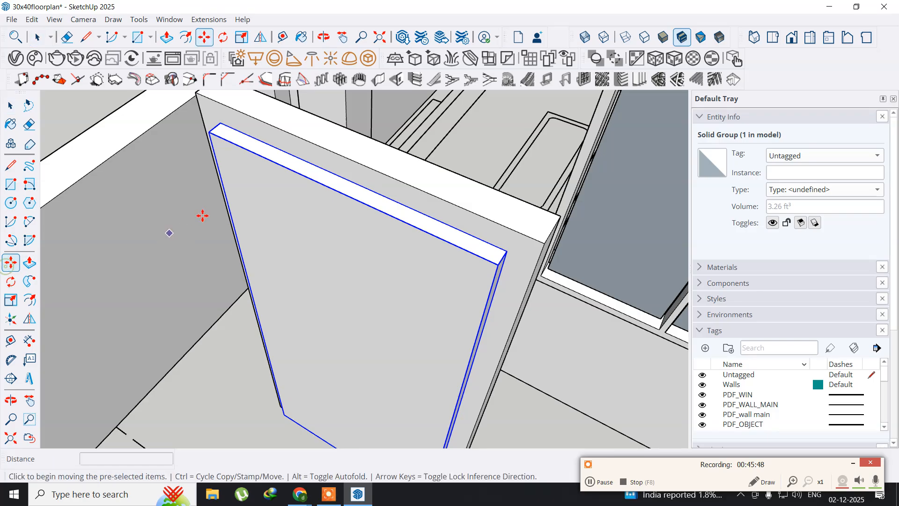
click(203, 136)
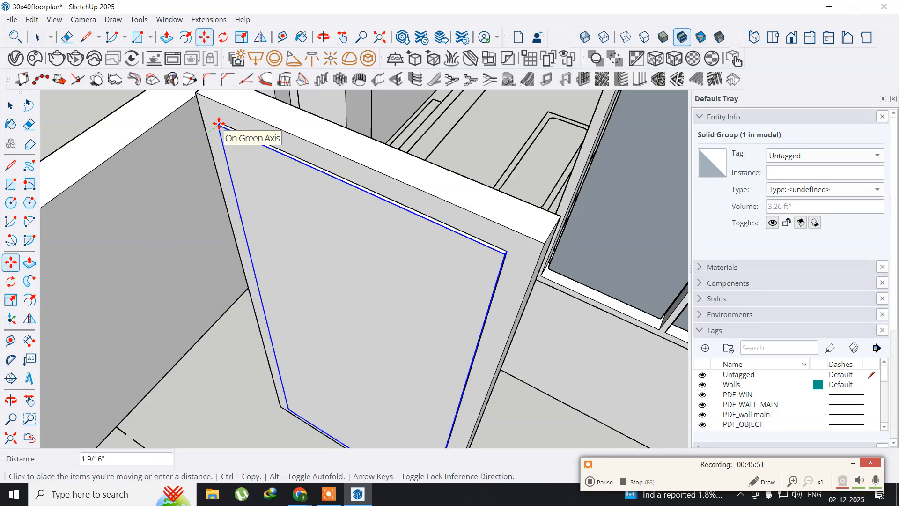
click(220, 122)
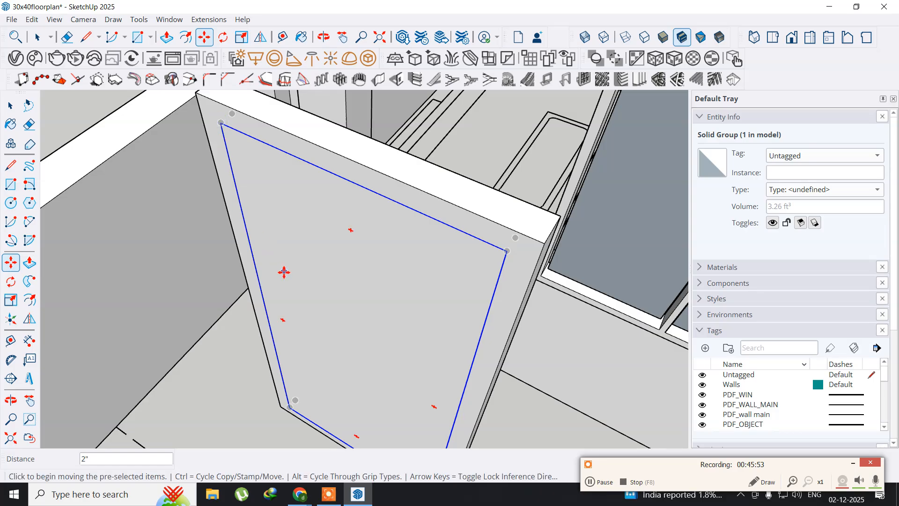
Move the door panel group 1" further inward from its lower corner so it sits recessed in the frame.
scroll(285, 272, down, 6)
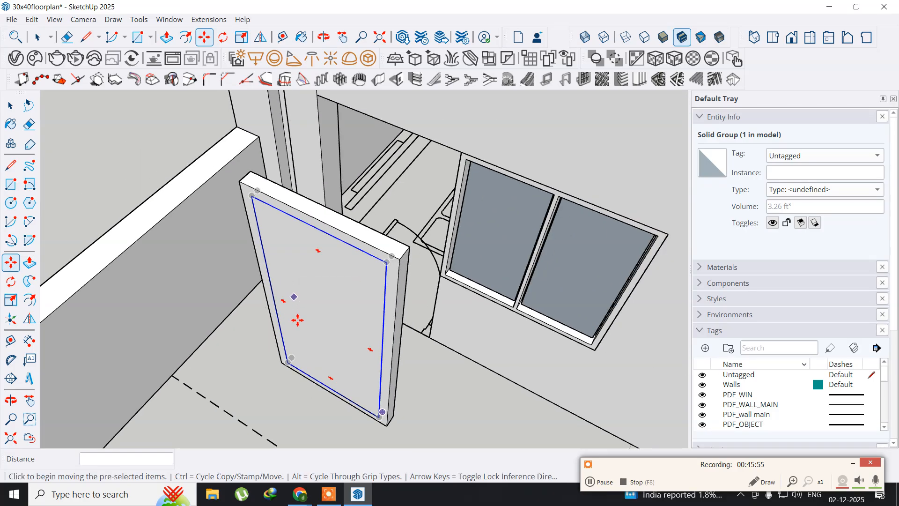
middle_drag(324, 367, 299, 320)
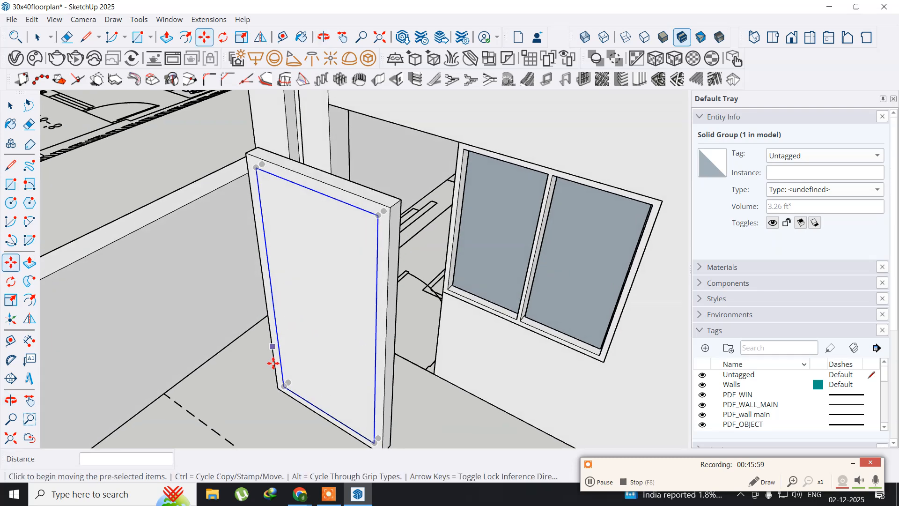
middle_drag(283, 388, 301, 367)
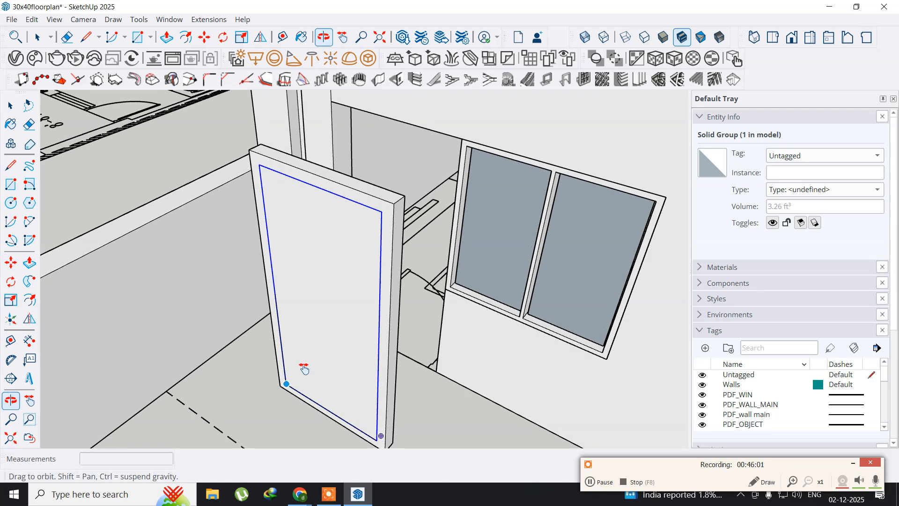
scroll(317, 345, up, 2)
scroll(331, 352, up, 4)
scroll(331, 338, up, 3)
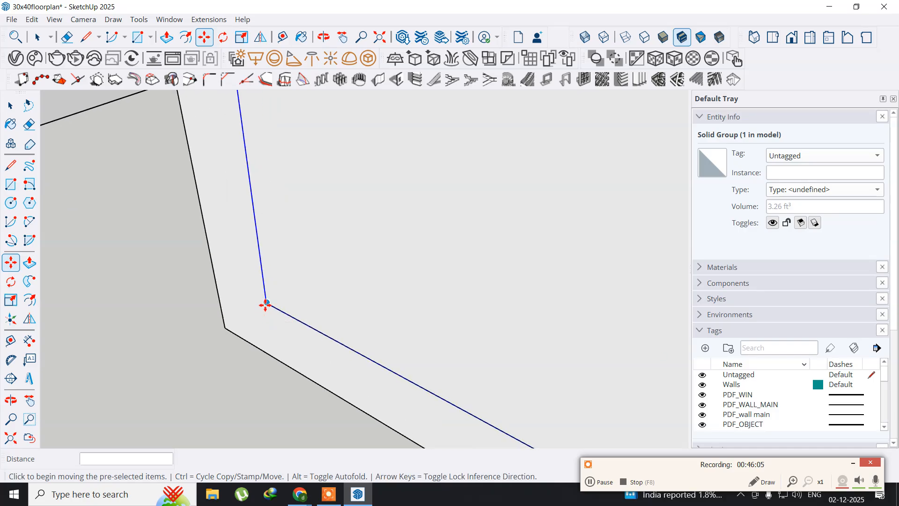
click(267, 302)
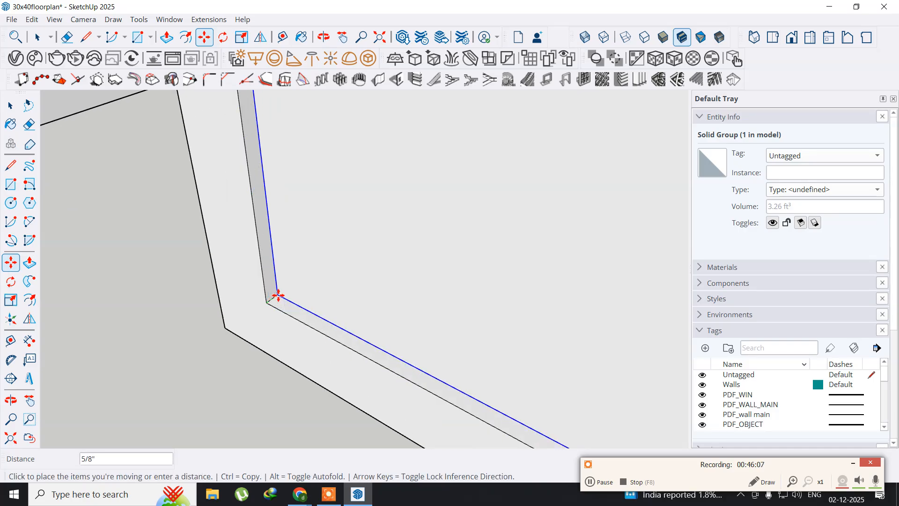
text(1)
key(Return)
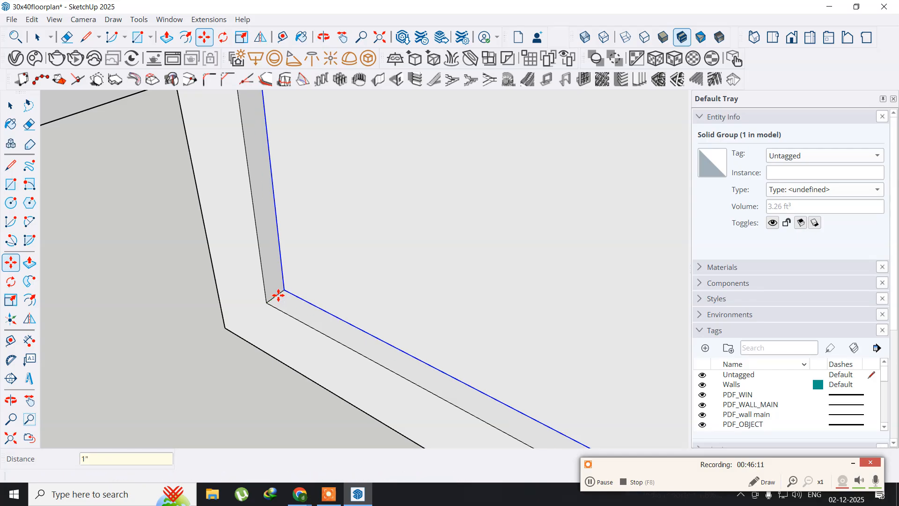
Select the door frame group around the panel and save the model.
click(10, 106)
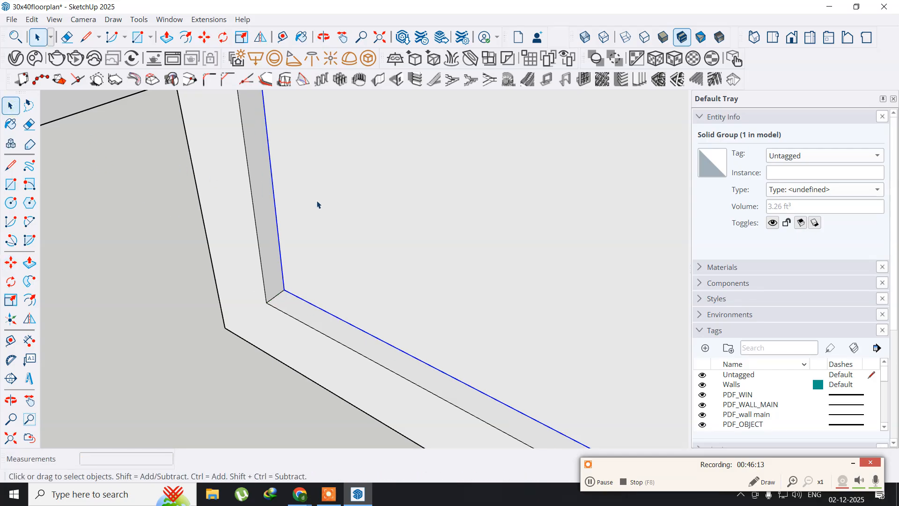
scroll(313, 211, down, 5)
scroll(313, 211, down, 3)
middle_drag(350, 183, 350, 384)
scroll(331, 232, up, 4)
click(308, 154)
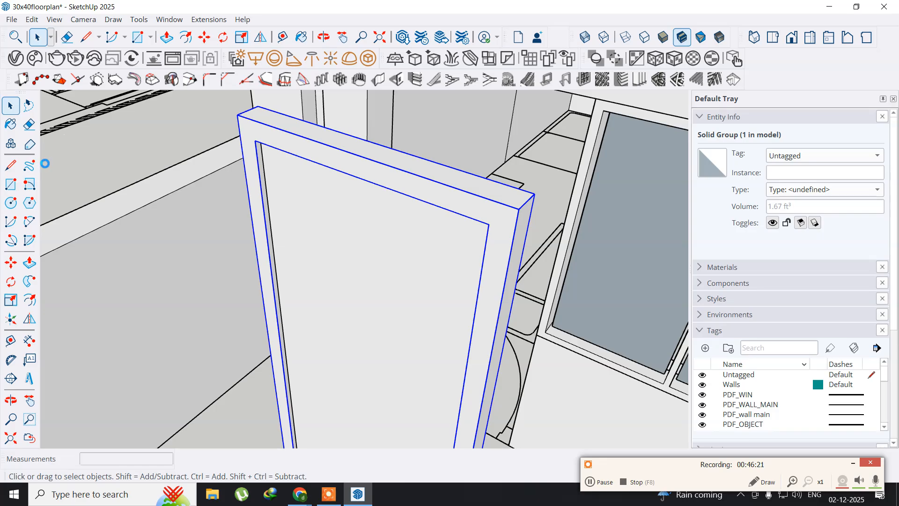
key(ctrl+s)
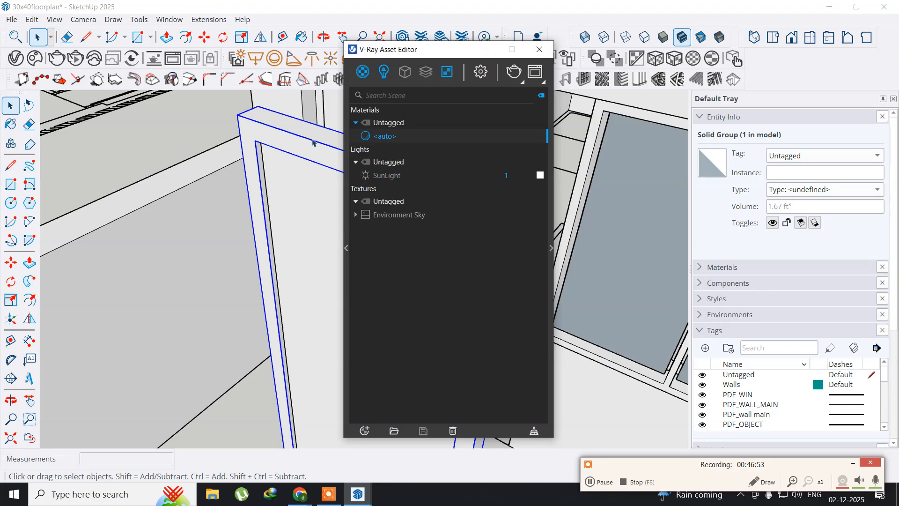
Create a new Generic material in the V-Ray Asset Editor.
click(363, 73)
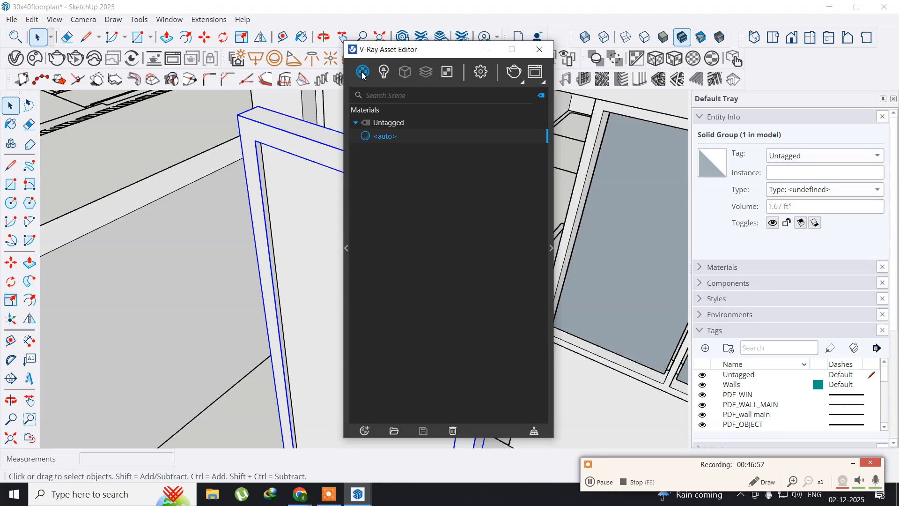
drag(386, 54, 215, 54)
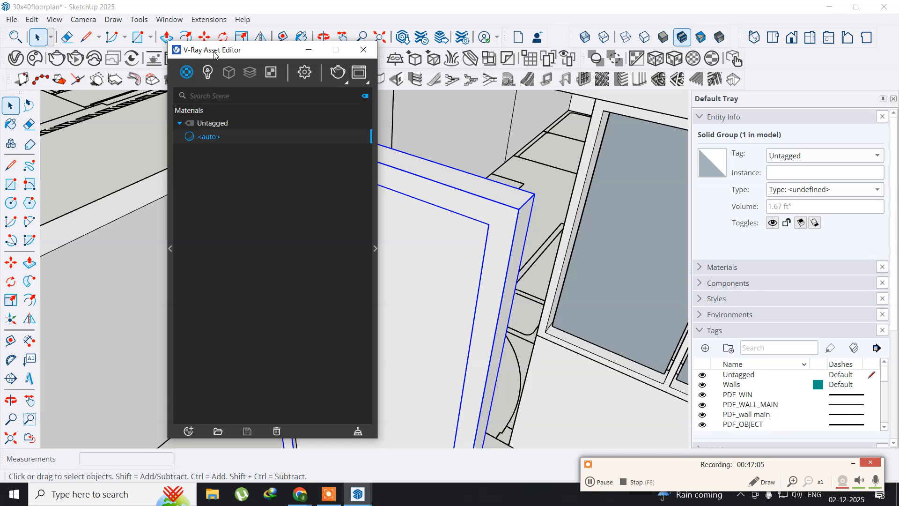
click(186, 72)
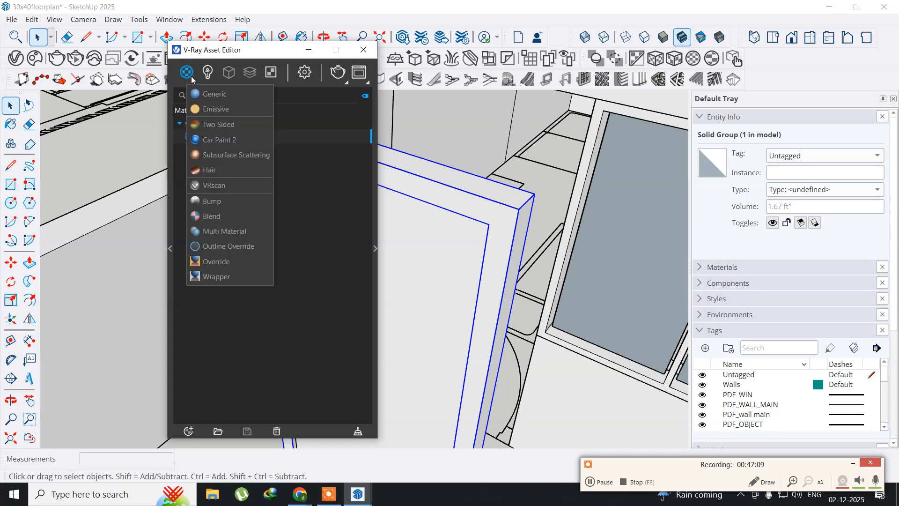
click(208, 94)
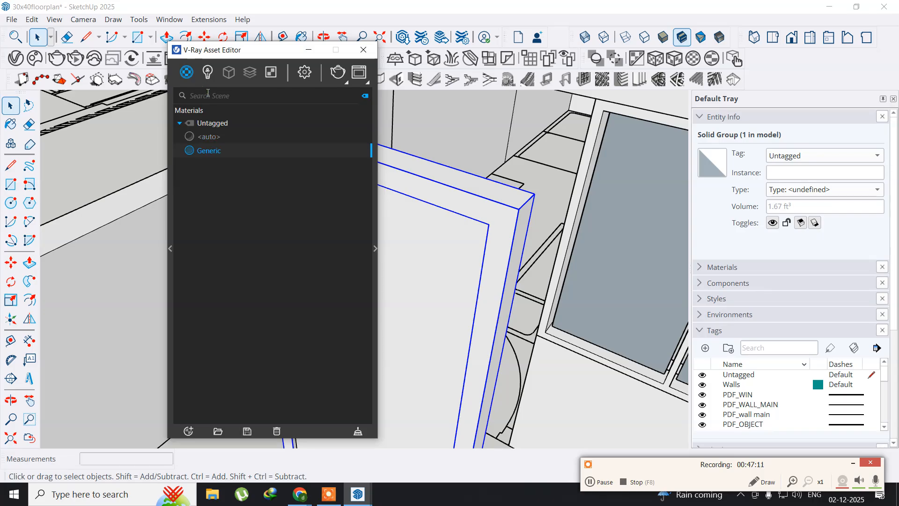
Rename the new Generic material as Door_Frame.
right_click(213, 151)
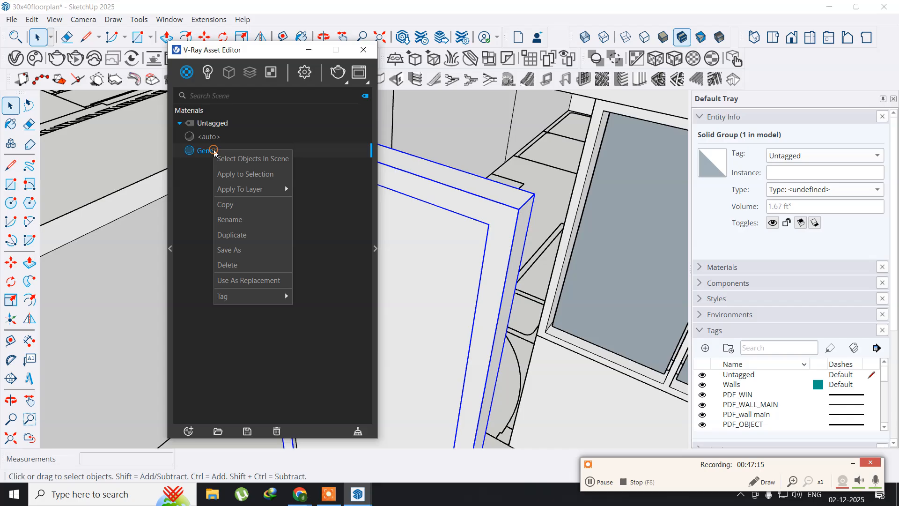
click(245, 219)
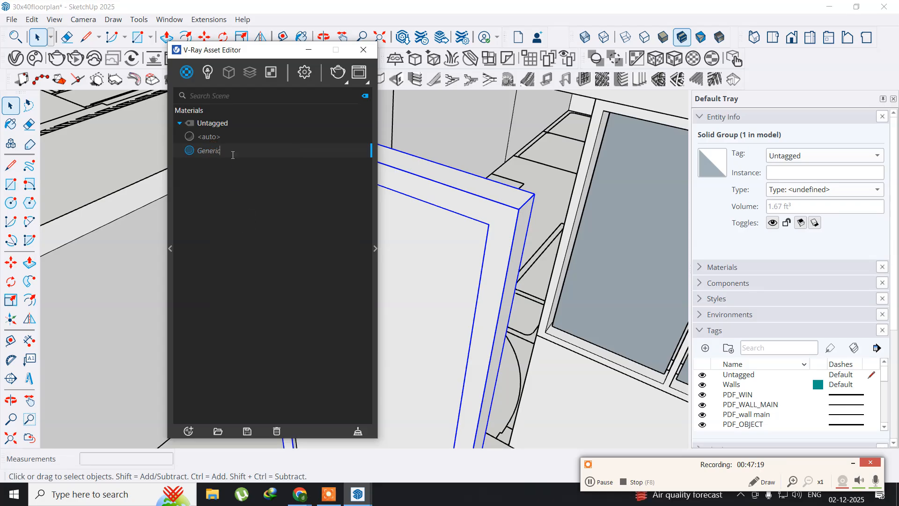
drag(232, 155, 187, 150)
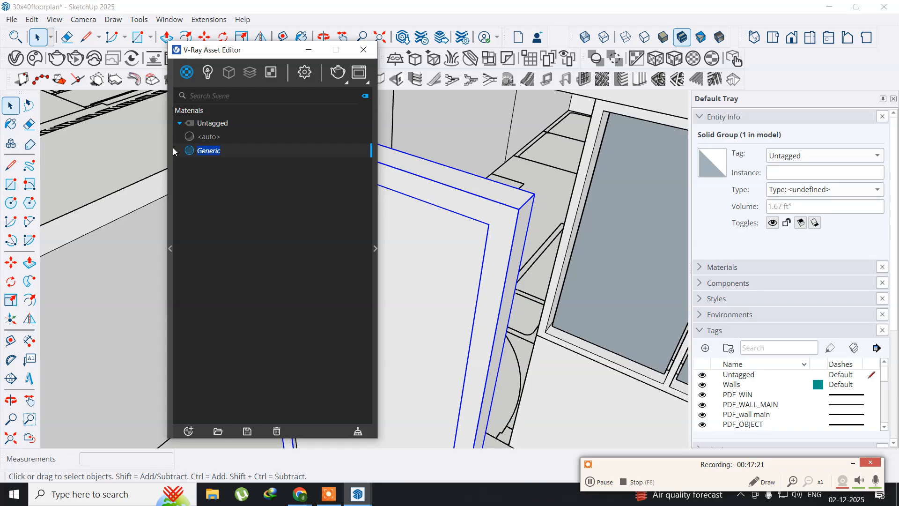
text(Door)
key(Return)
right_click(214, 150)
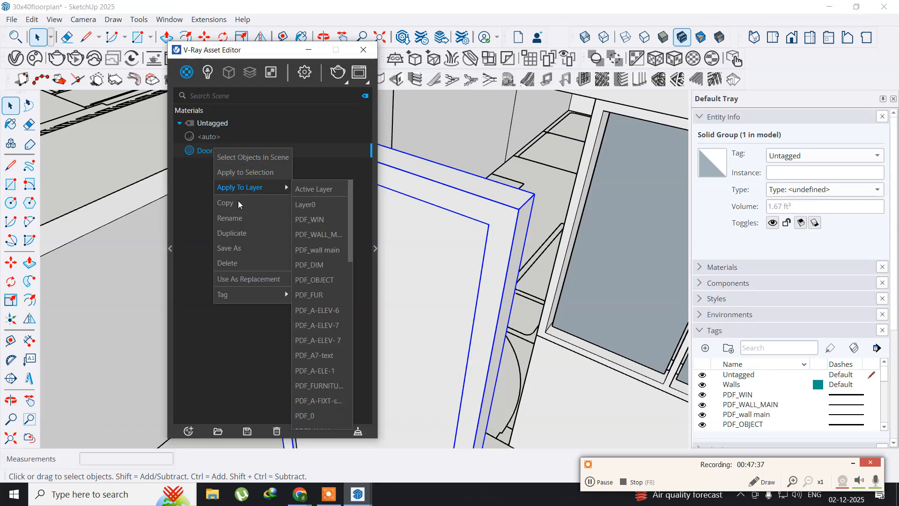
click(242, 219)
click(220, 154)
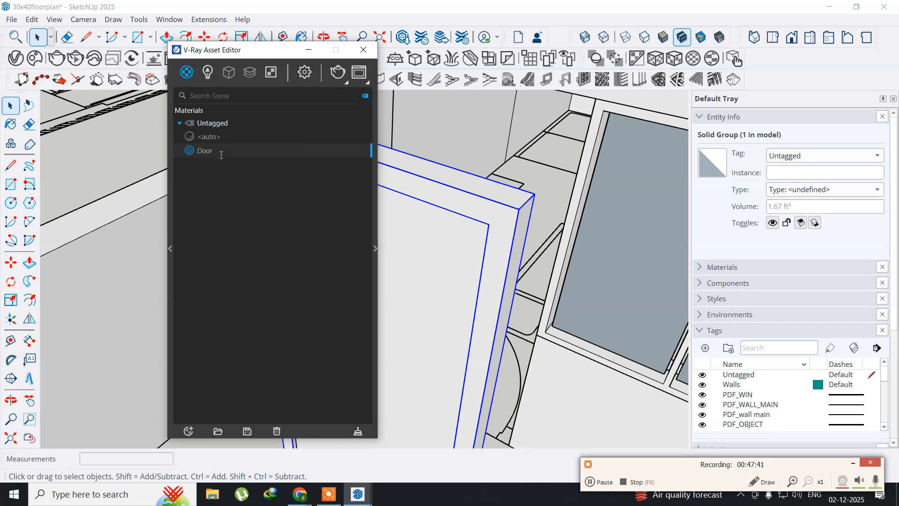
text(_Frame)
Assign the brown wood image 02b6eef9232b7843ffabb60153f66c1a from vrayglassmaterials as a bitmap on the Door_Frame material's diffuse color.
click(376, 250)
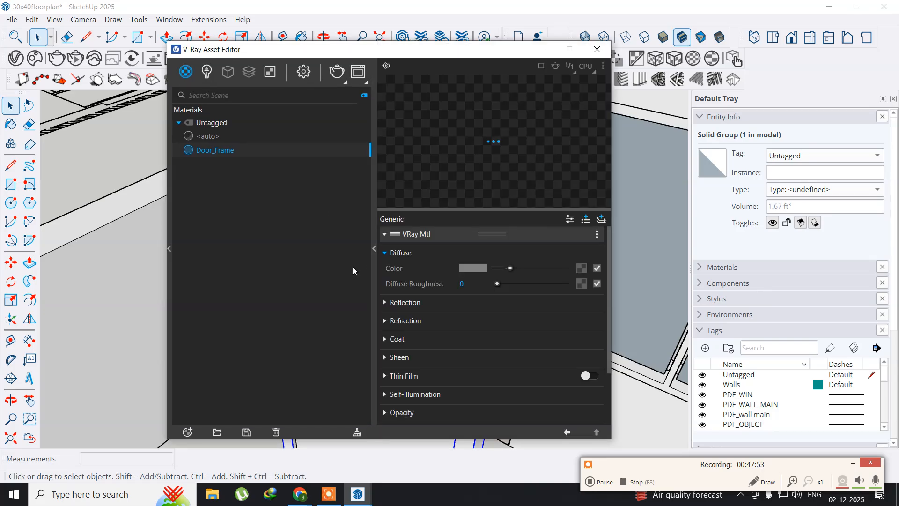
click(580, 271)
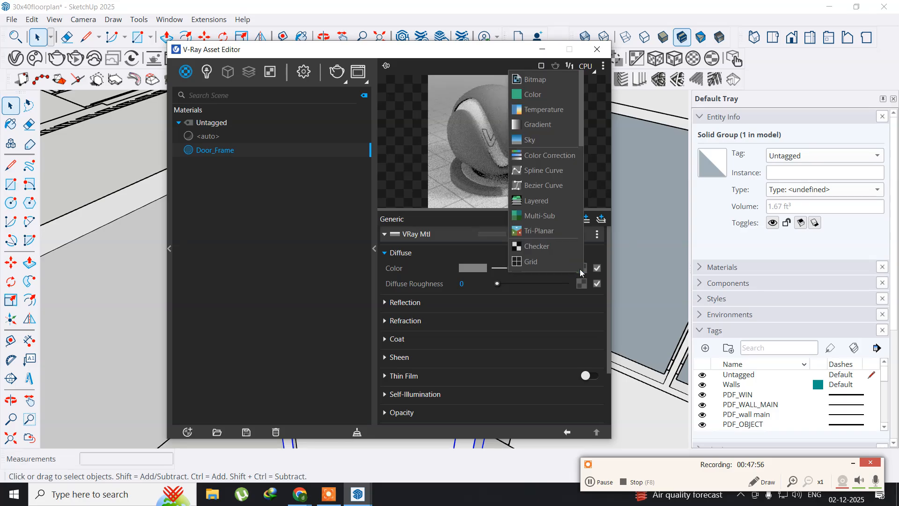
click(535, 80)
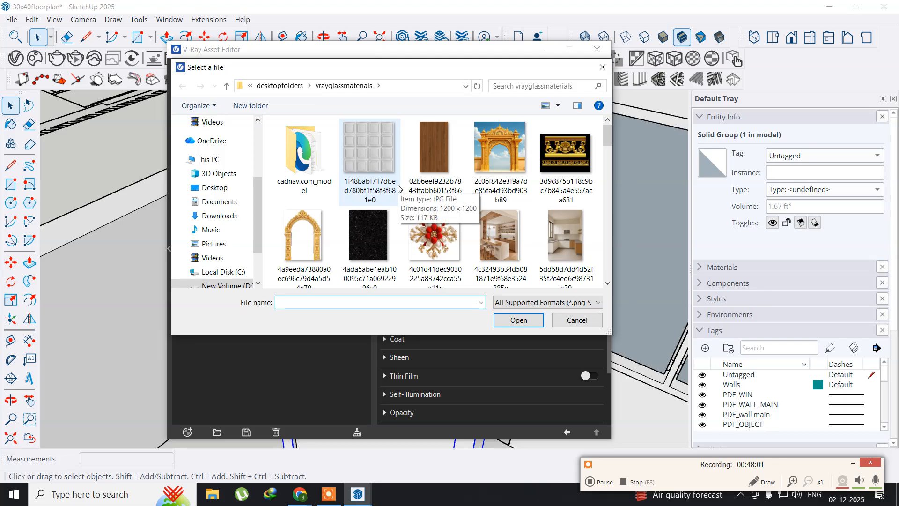
click(427, 138)
click(511, 325)
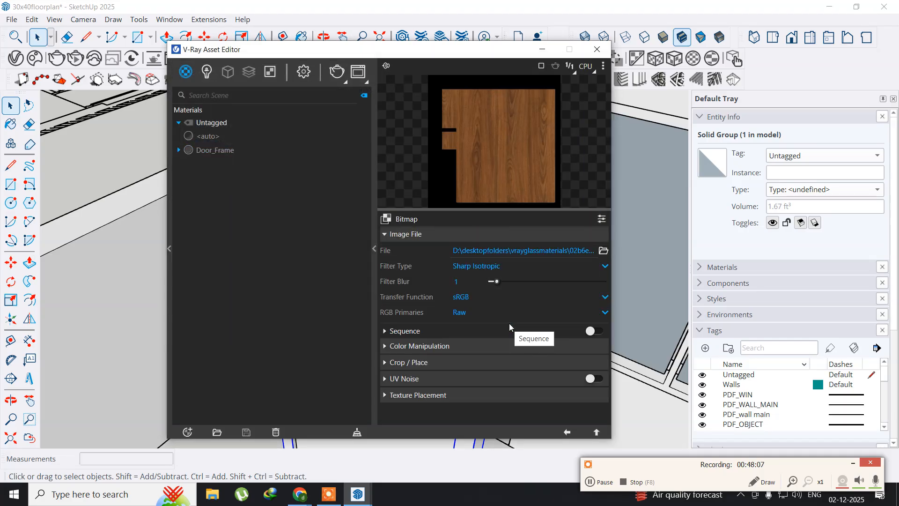
click(568, 433)
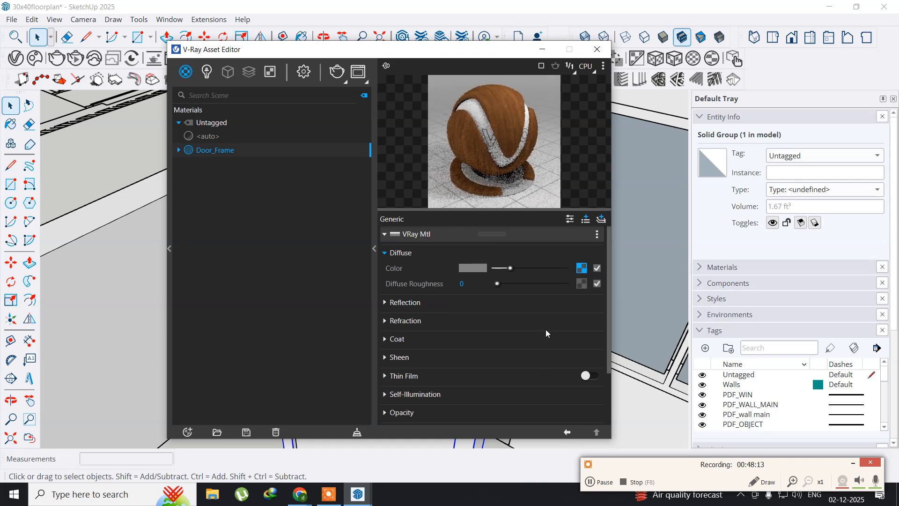
Load the same brown wood image from vrayglassmaterials as a bitmap for the Door_Frame material's bump map.
right_click(582, 270)
click(570, 282)
scroll(541, 332, down, 3)
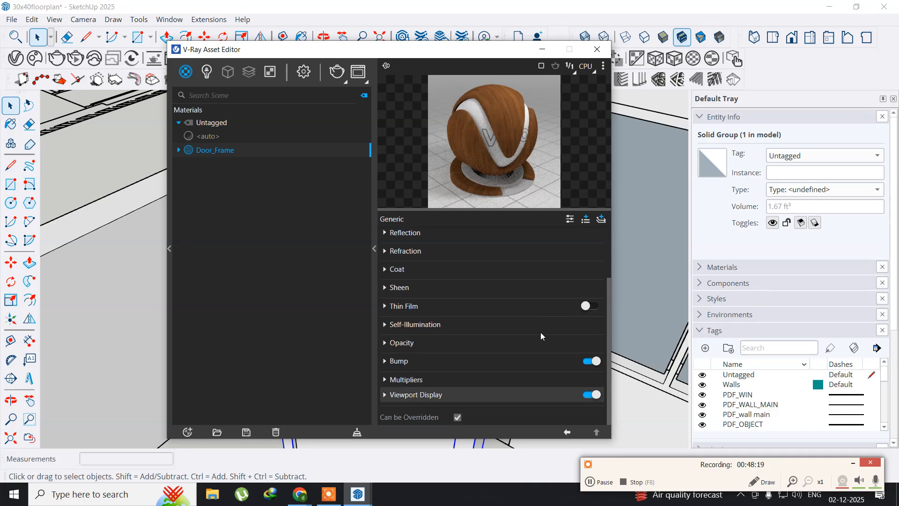
click(386, 363)
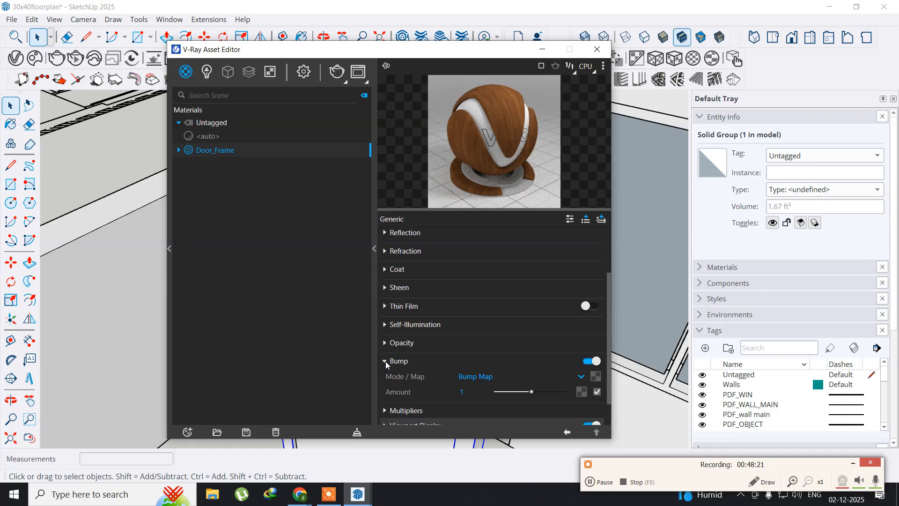
click(594, 378)
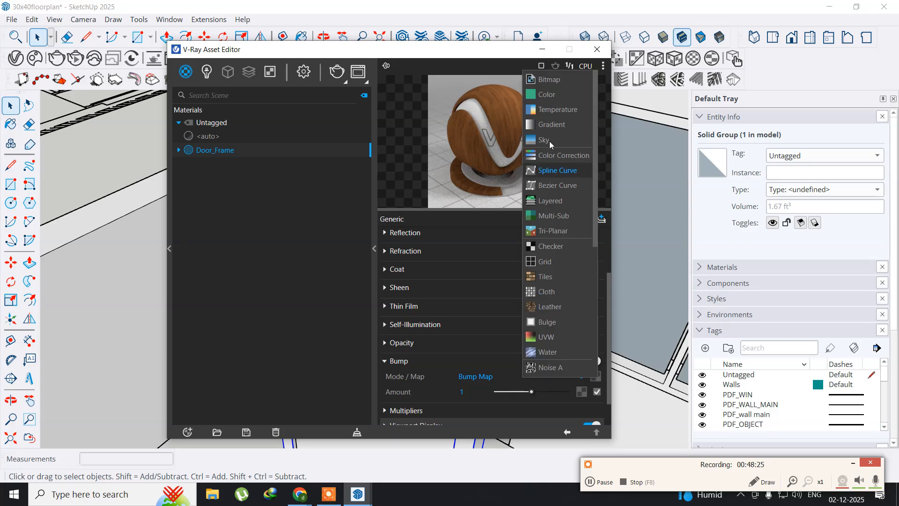
click(553, 80)
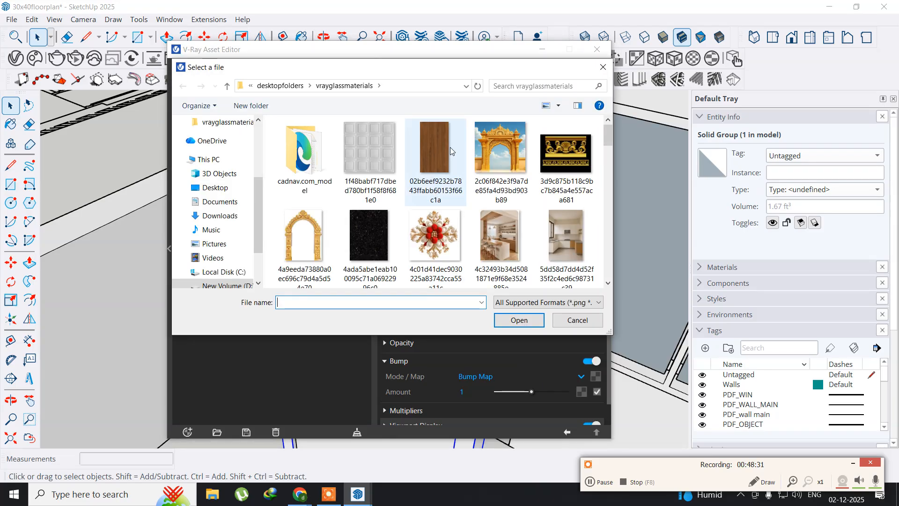
click(451, 150)
click(509, 322)
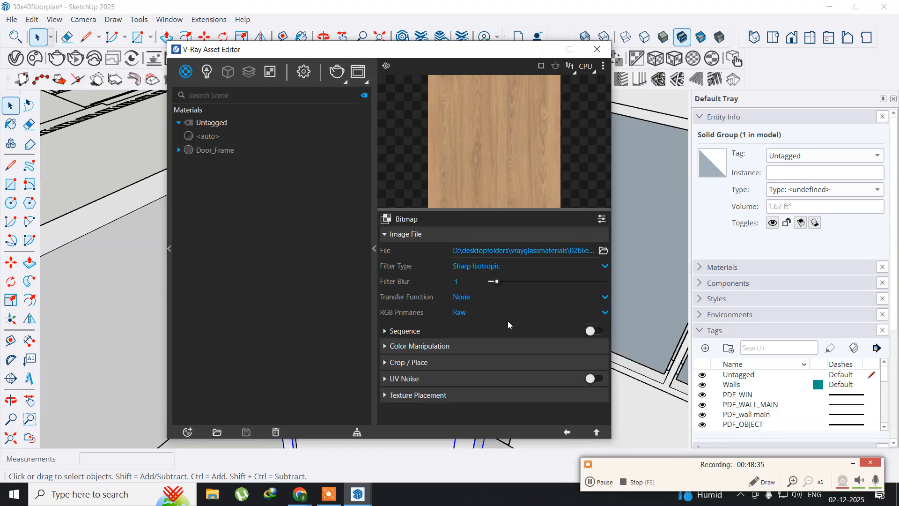
Try painting the whole closed door frame group with the Door_Frame material, and undo that paint.
click(568, 433)
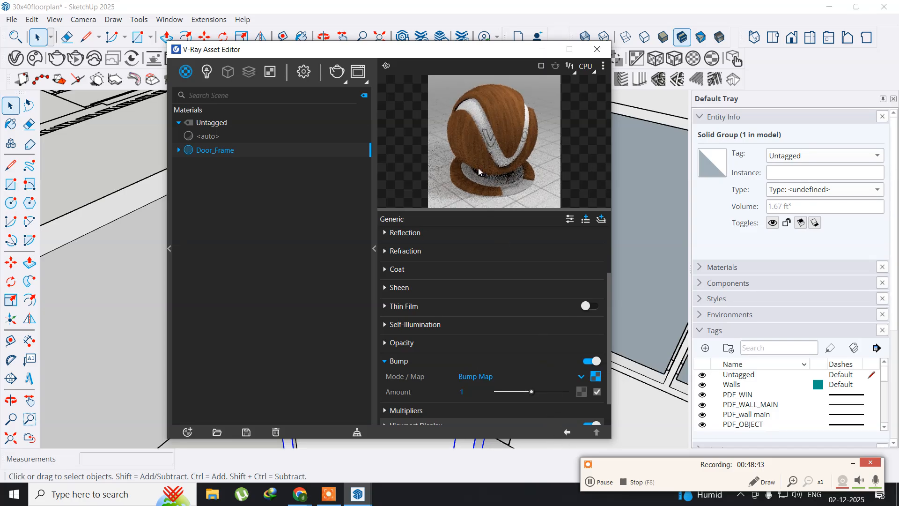
drag(341, 48, 610, 76)
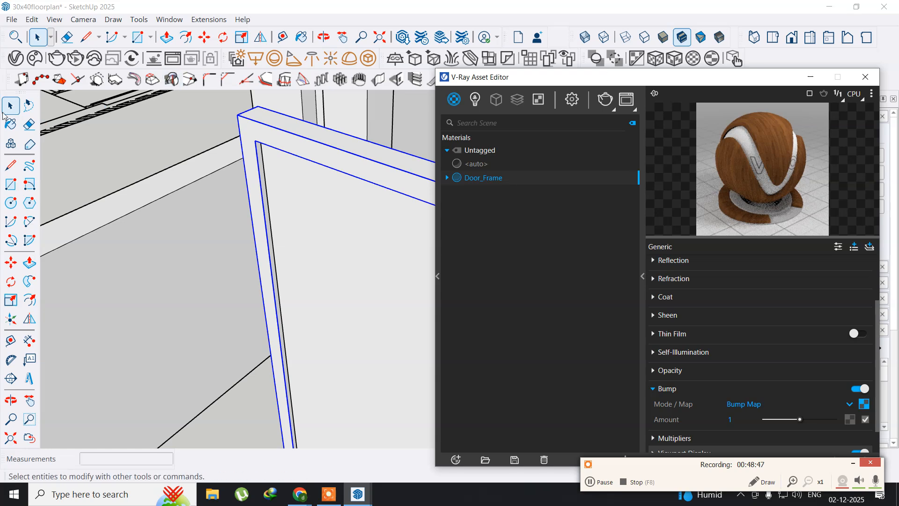
click(22, 123)
click(23, 123)
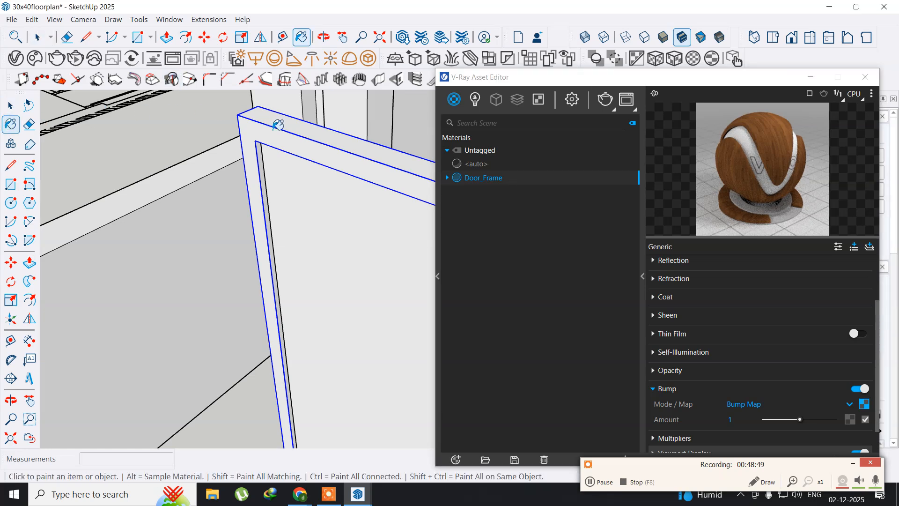
click(274, 132)
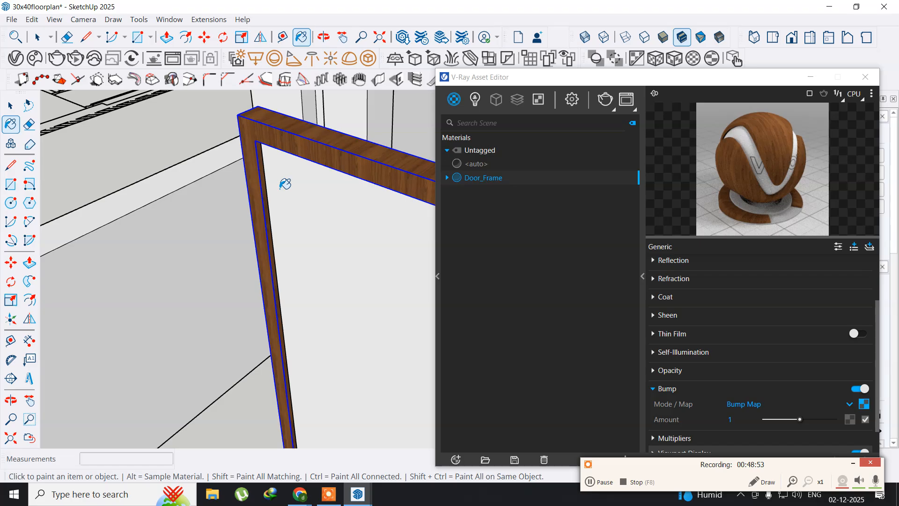
click(865, 79)
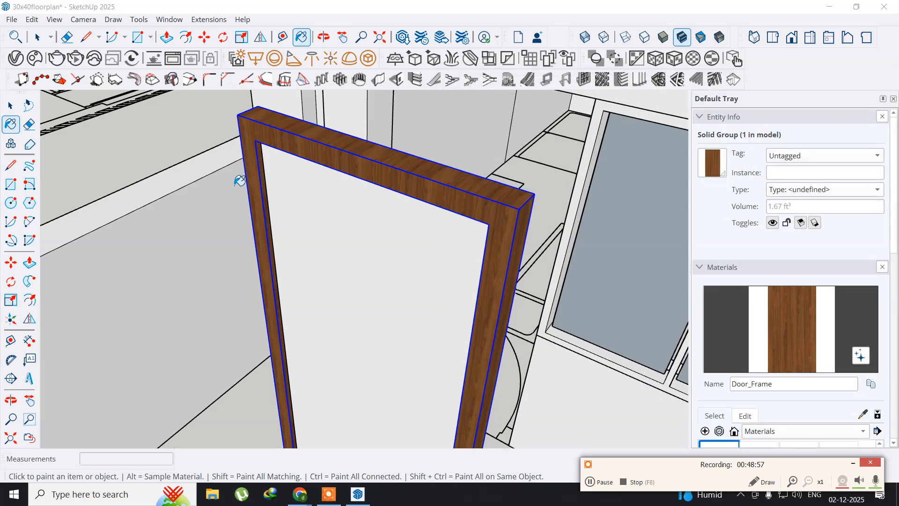
mouse_move(234, 187)
middle_down()
mouse_move(328, 150)
mouse_move(501, 150)
mouse_move(522, 168)
mouse_move(487, 183)
mouse_move(416, 190)
mouse_move(213, 179)
mouse_move(268, 191)
middle_up()
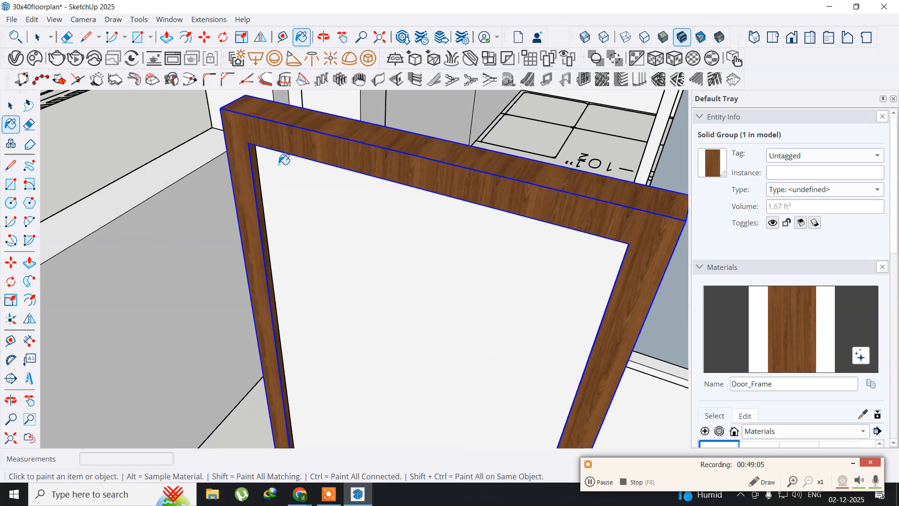
scroll(284, 161, up, 1)
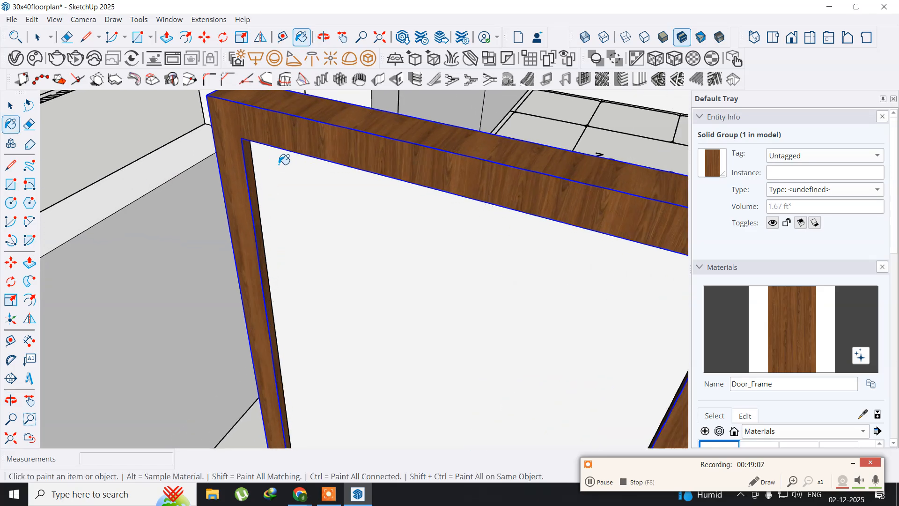
click(10, 105)
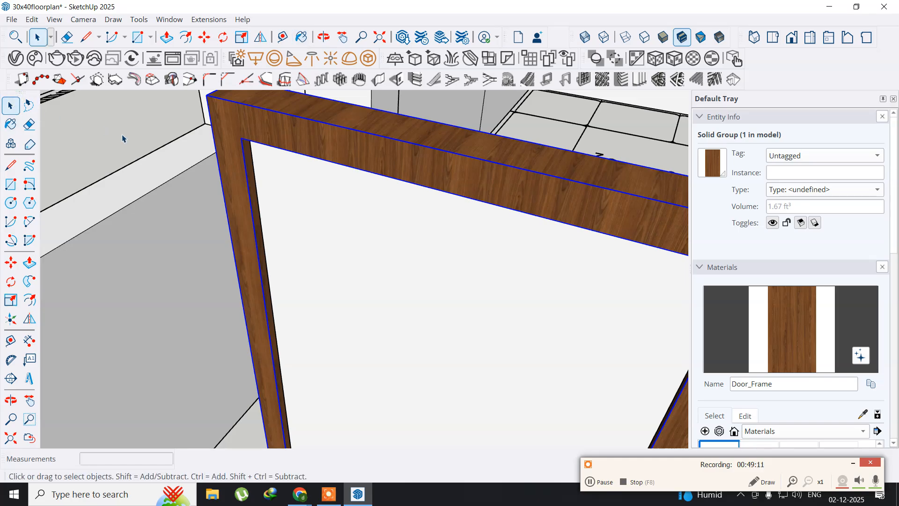
key(ctrl+z)
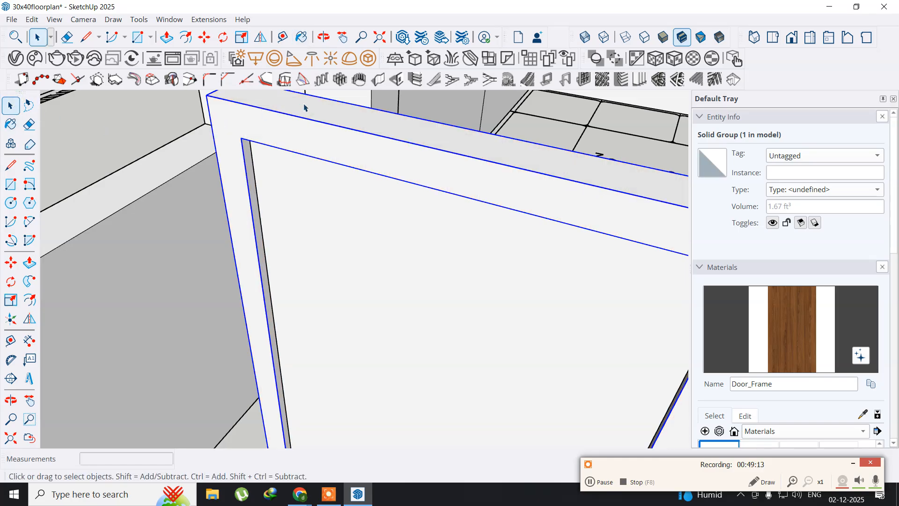
Open the door frame group and paint all of its geometry with the Door_Frame material.
triple_click(281, 138)
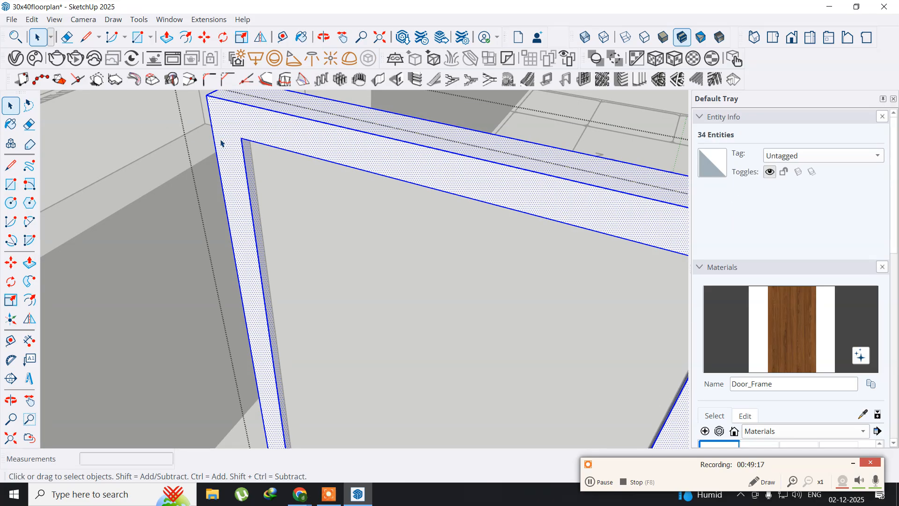
click(9, 125)
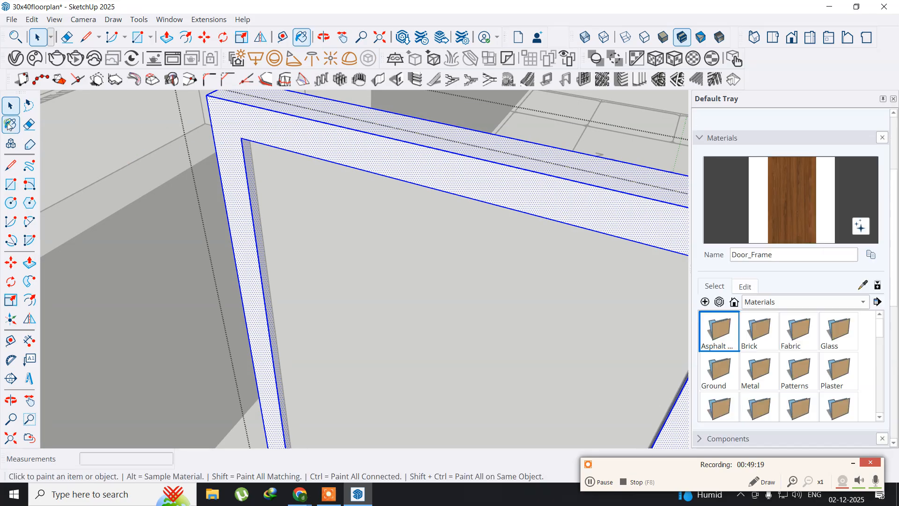
click(344, 139)
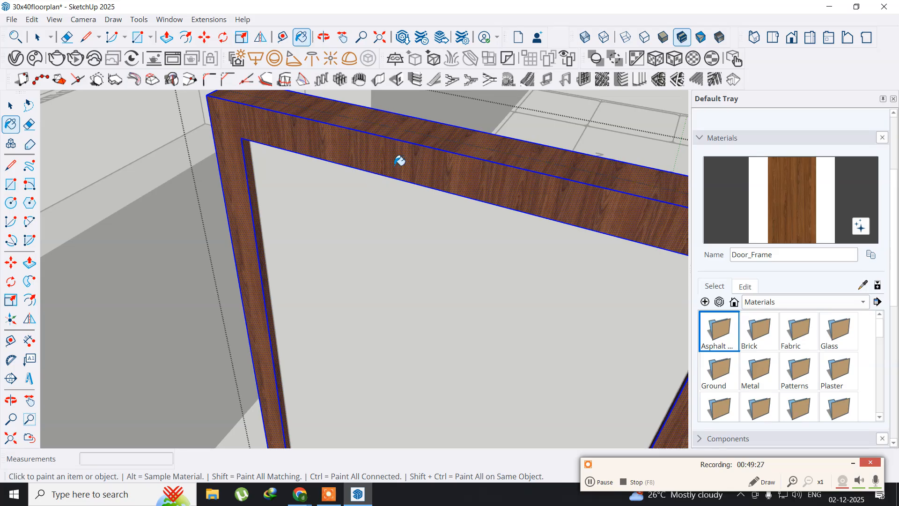
click(656, 63)
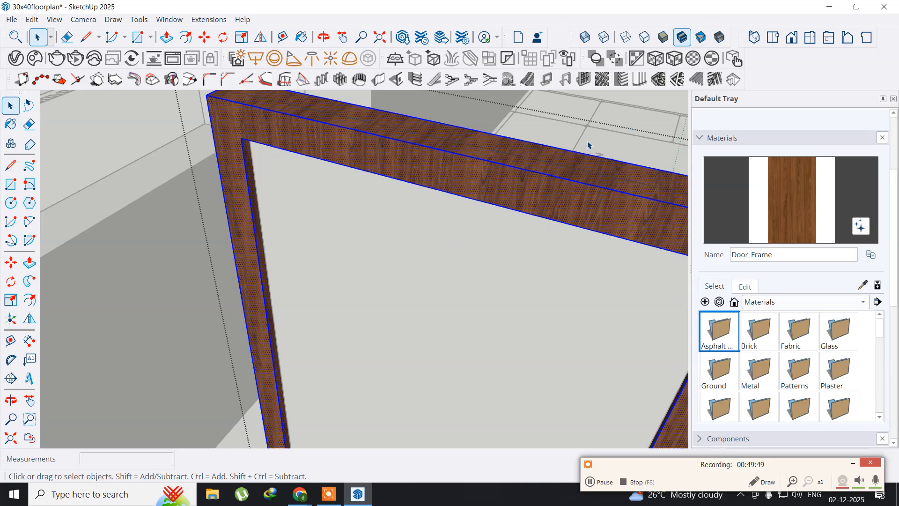
Examine the wood grain direction on the door frame's front, top and outer side faces.
scroll(249, 223, down, 3)
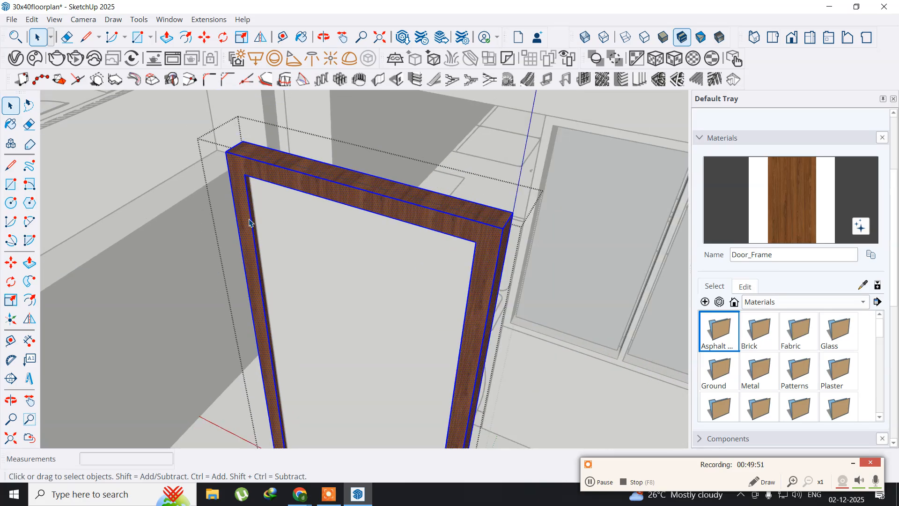
scroll(249, 222, up, 3)
middle_drag(264, 255, 112, 233)
middle_drag(302, 276, 209, 310)
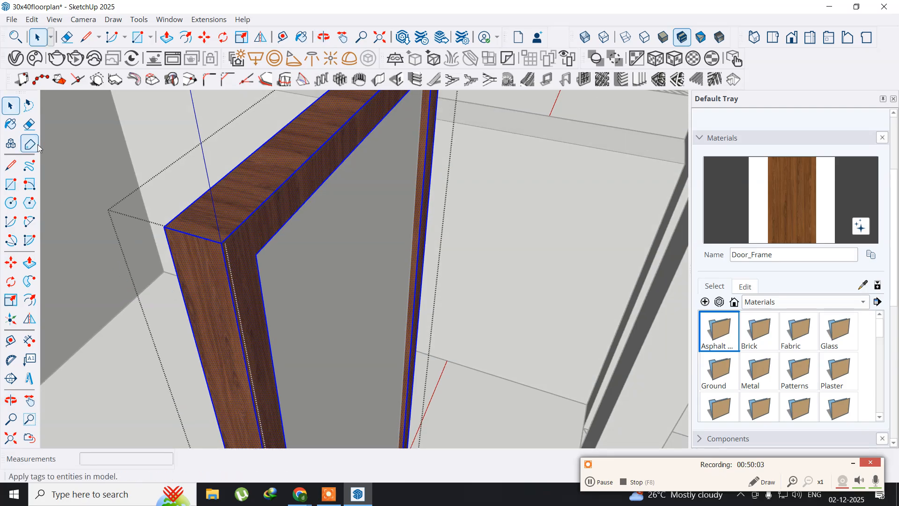
click(208, 305)
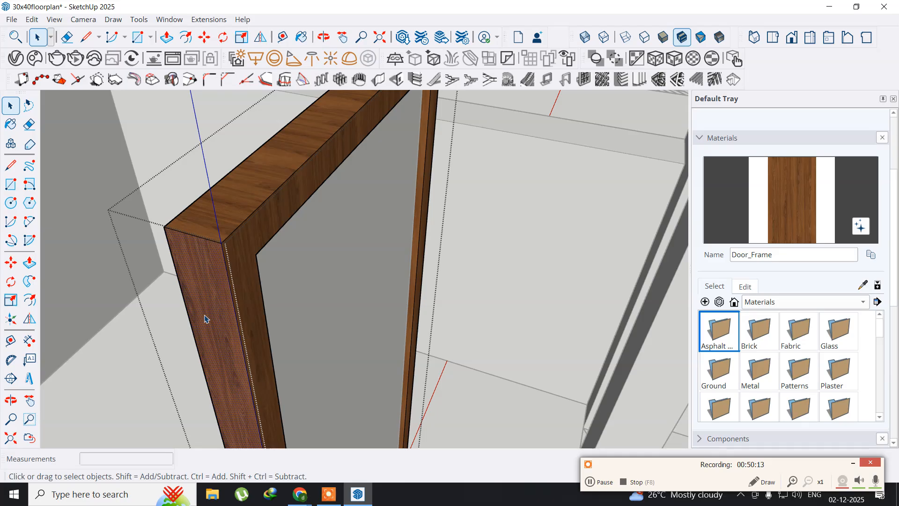
key(o)
drag(201, 332, 504, 299)
key(space)
middle_drag(204, 318, 345, 289)
Close the door frame group and open the door panel group inside it for editing.
right_click(111, 158)
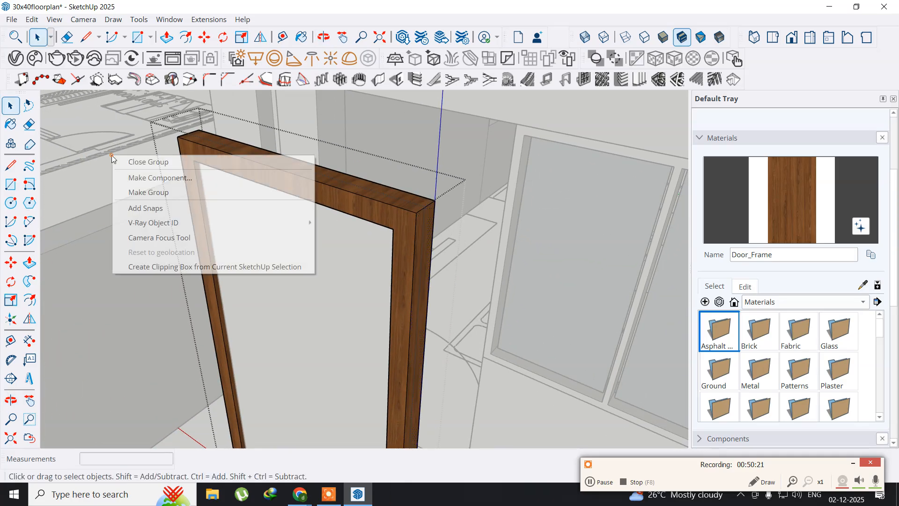
click(124, 161)
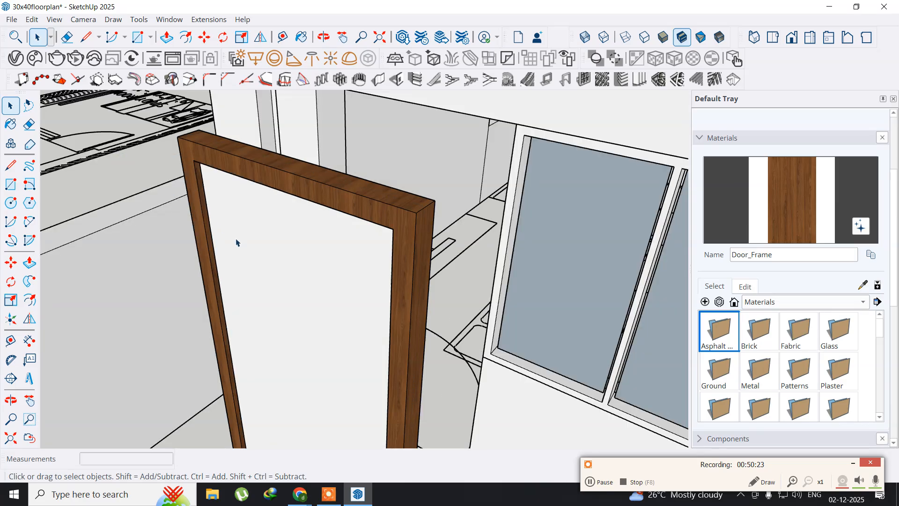
double_click(277, 342)
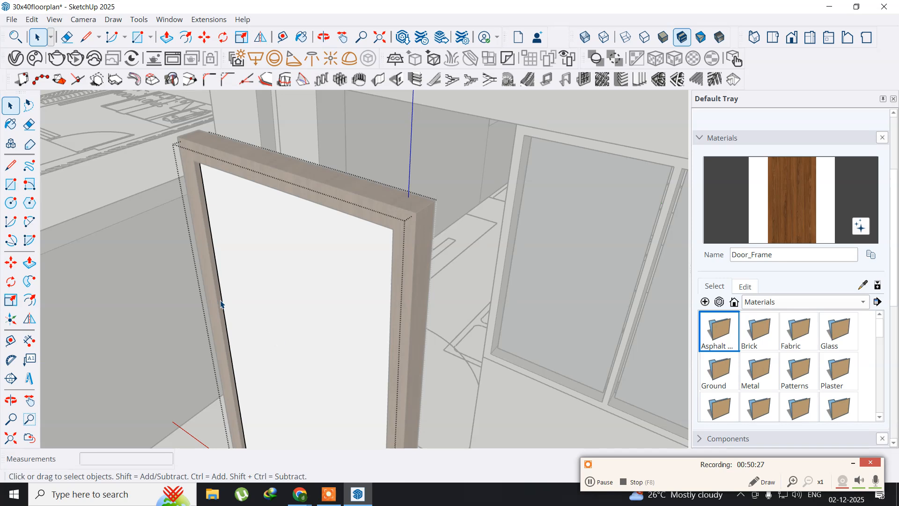
Create a new Generic material in the V-Ray Asset Editor and rename it as Door.
click(15, 58)
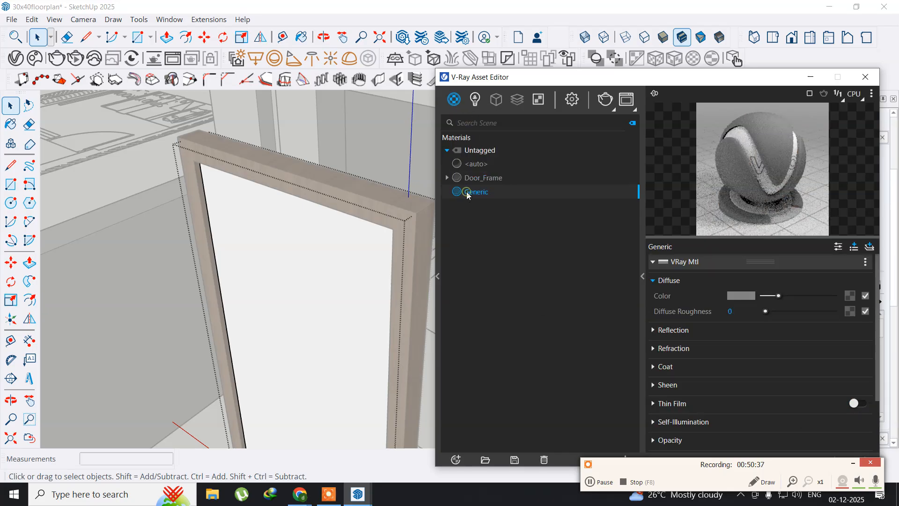
right_click(468, 194)
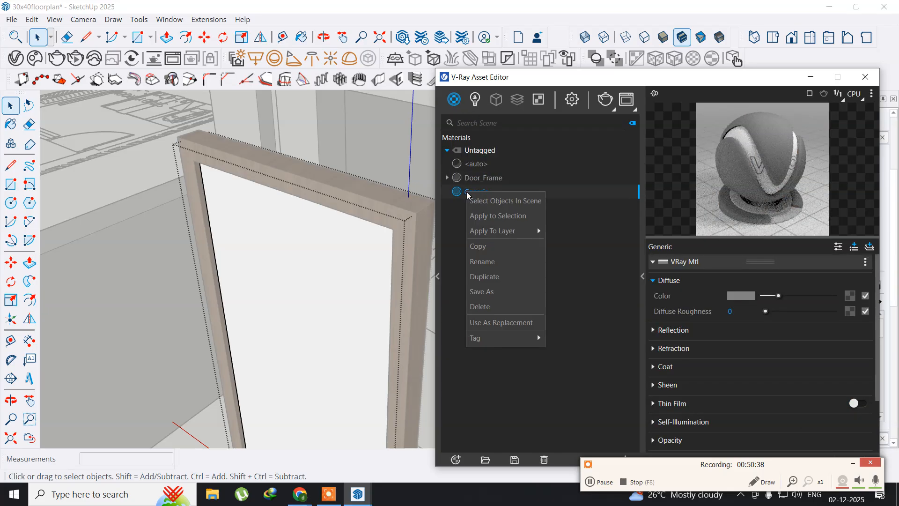
click(501, 265)
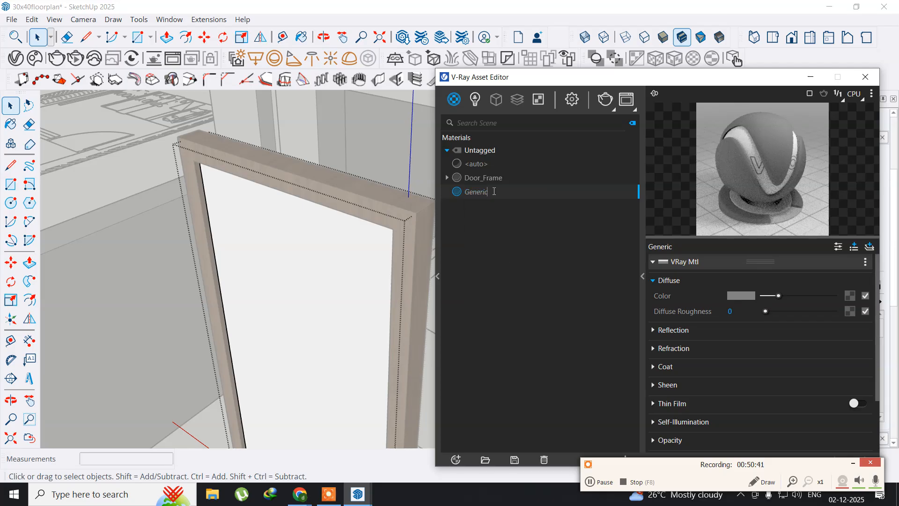
drag(492, 192, 431, 195)
text(Door)
key(Return)
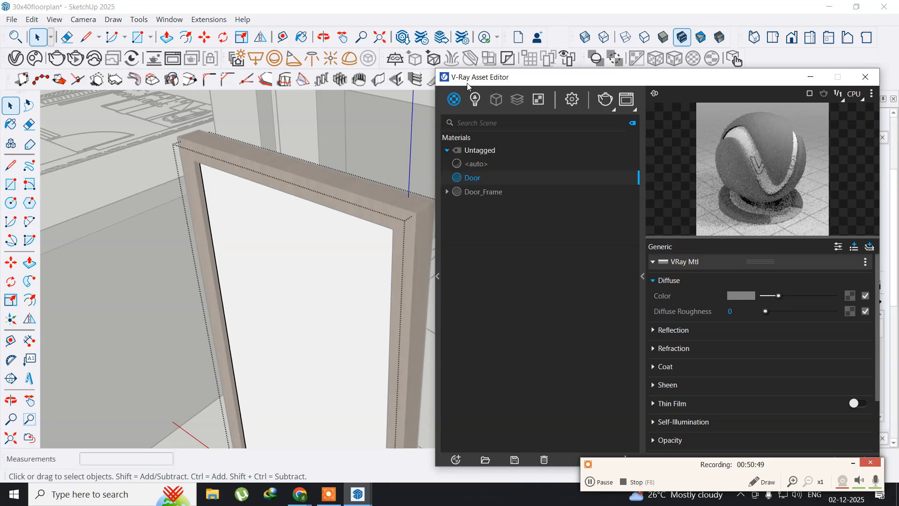
Add a Bitmap to the Door material's diffuse colour and open the doors folder within desktopfolders for its image.
mouse_move(468, 85)
mouse_down()
mouse_move(274, 85)
mouse_move(201, 57)
mouse_up()
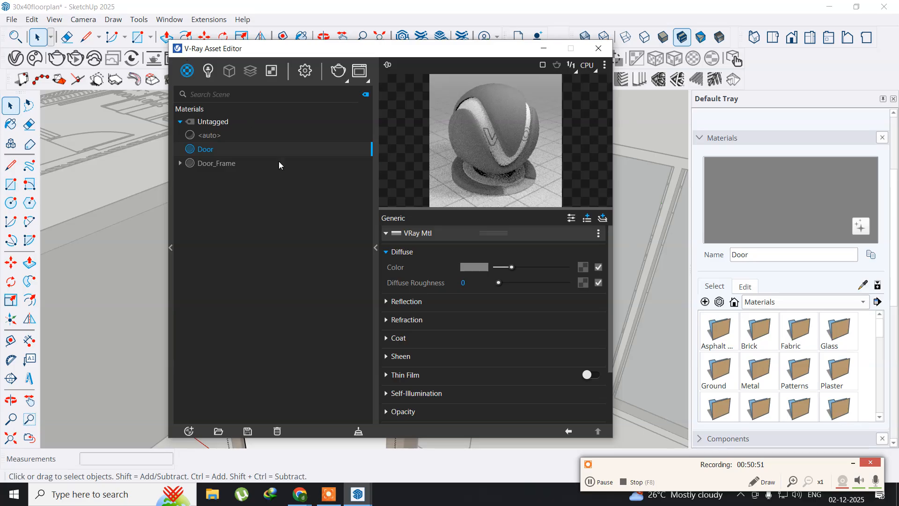
click(583, 267)
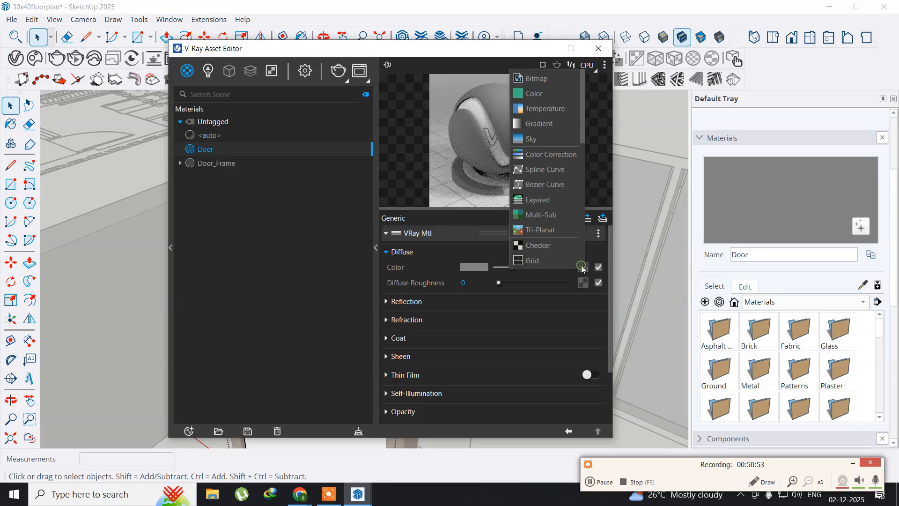
click(536, 79)
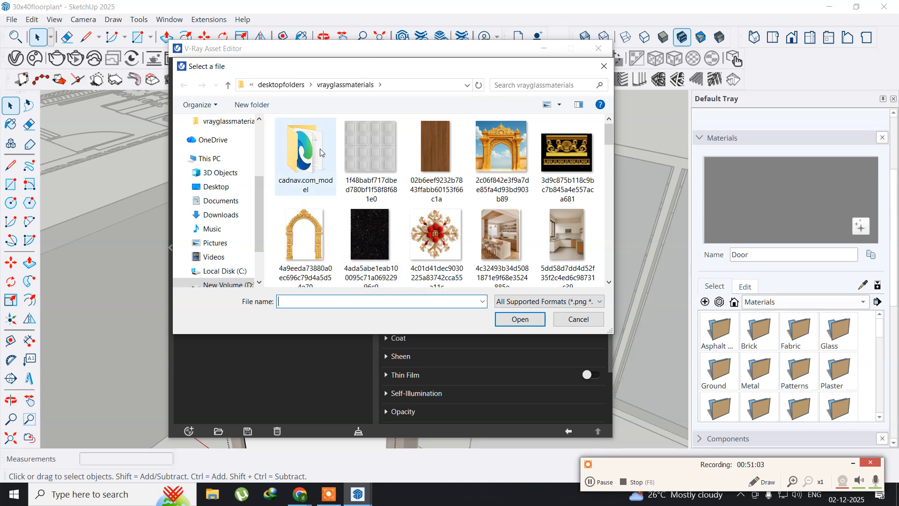
click(298, 87)
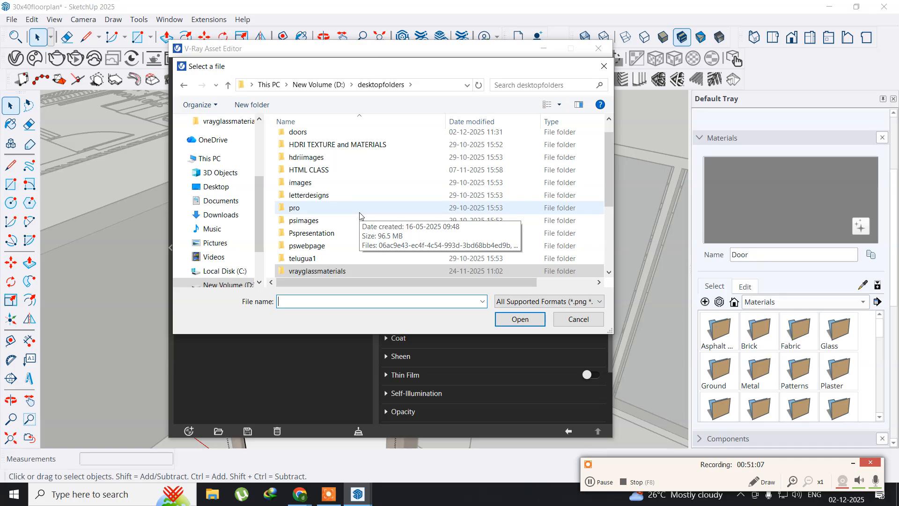
scroll(360, 216, down, 2)
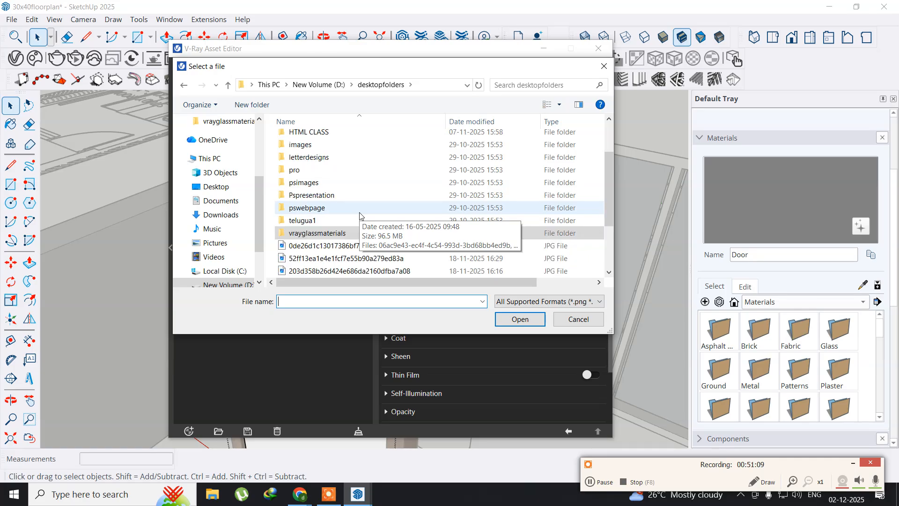
scroll(359, 216, up, 3)
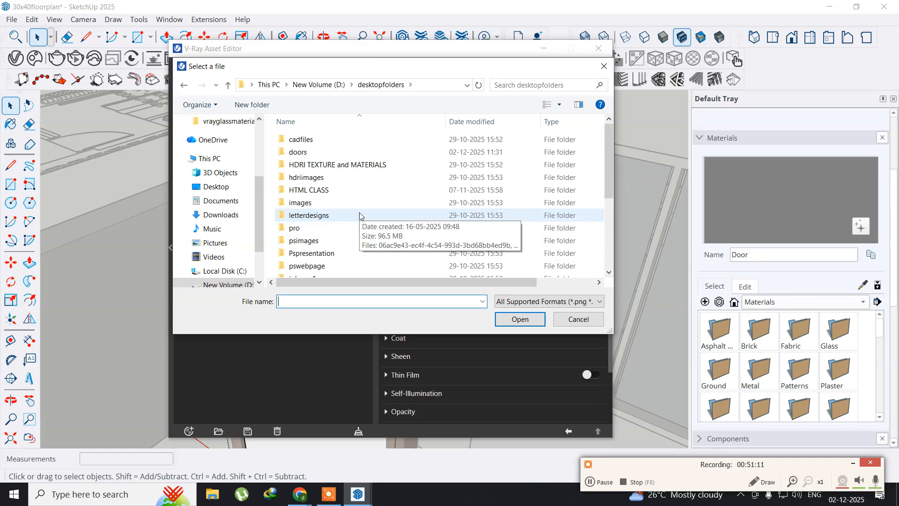
click(307, 152)
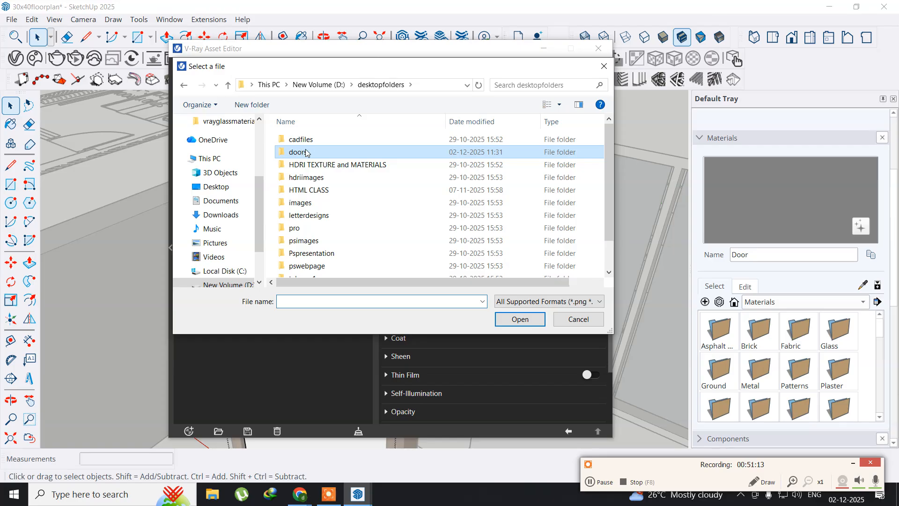
double_click(307, 153)
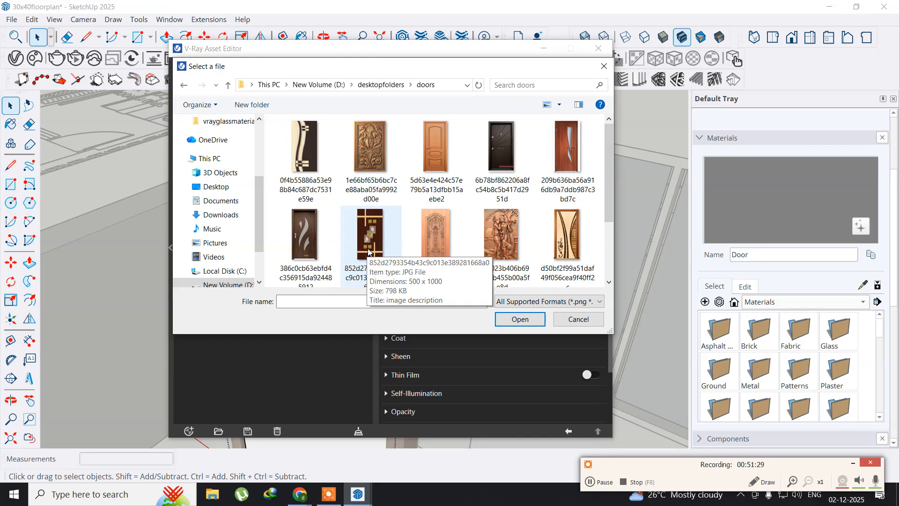
Load the door image 852d2793354b43c9c013e389281668a0 as the diffuse bitmap and return to the Door material's settings.
scroll(368, 252, down, 1)
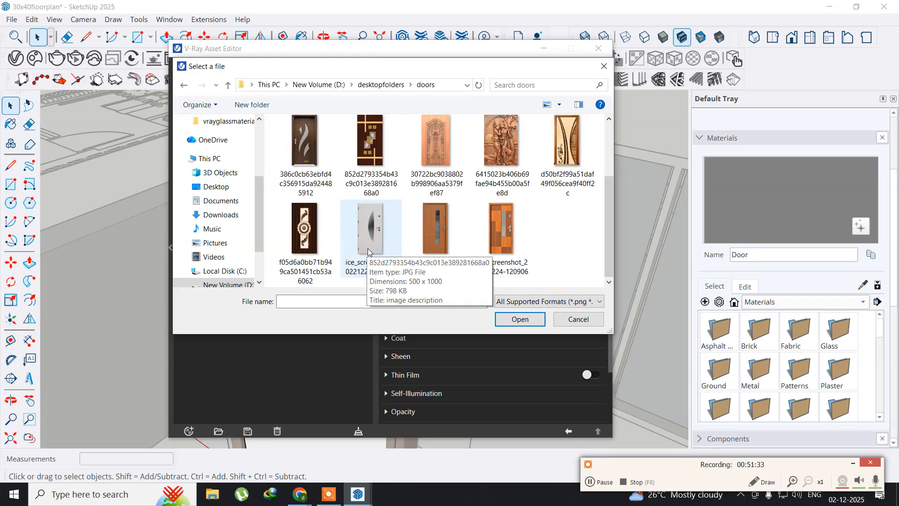
scroll(369, 251, up, 1)
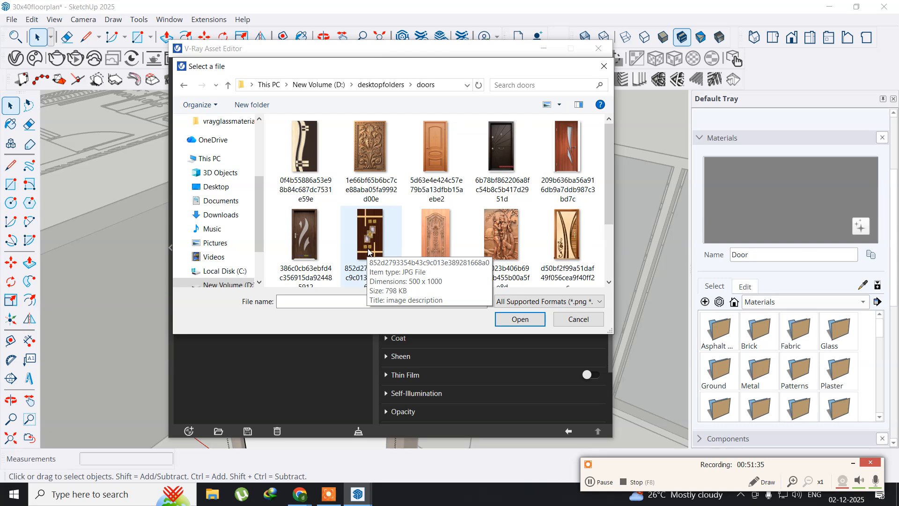
scroll(368, 252, down, 1)
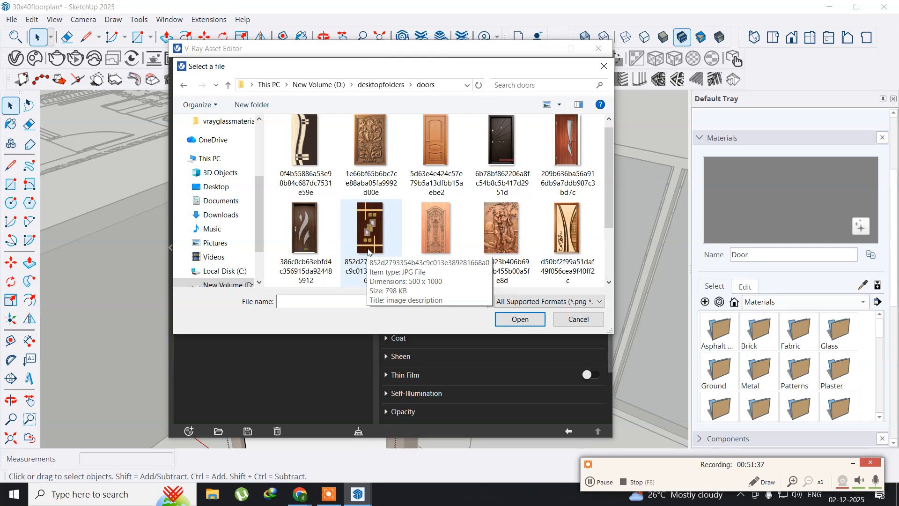
scroll(368, 251, down, 1)
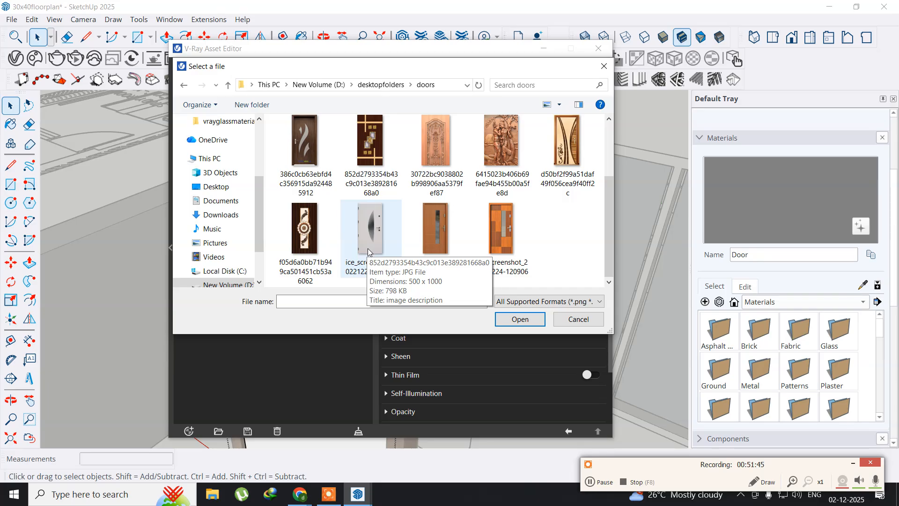
click(381, 152)
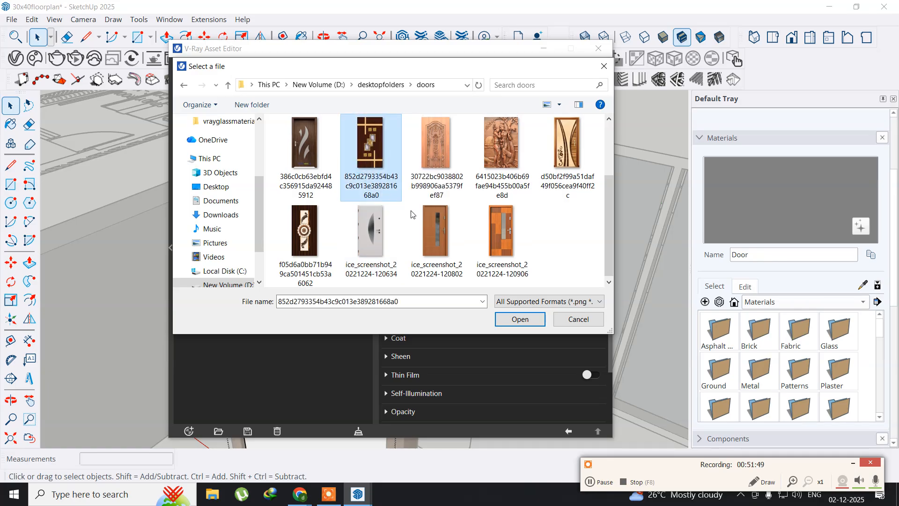
click(520, 319)
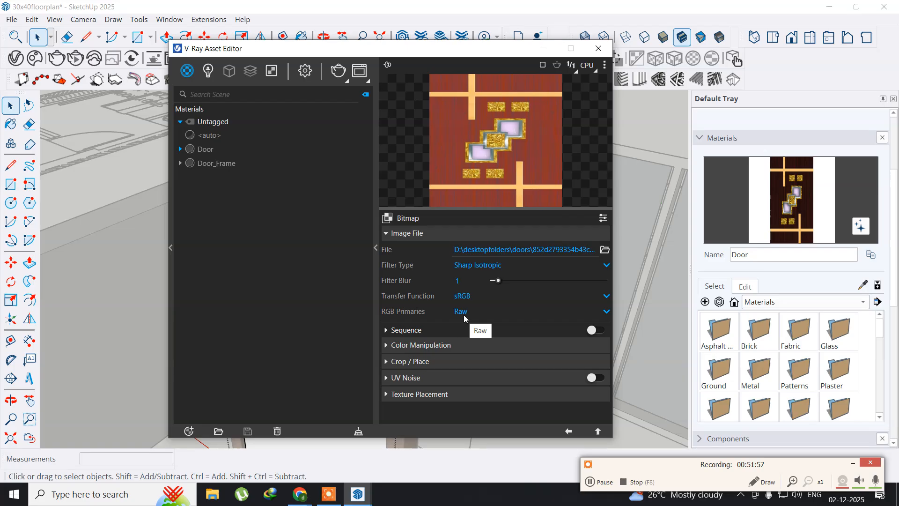
click(570, 431)
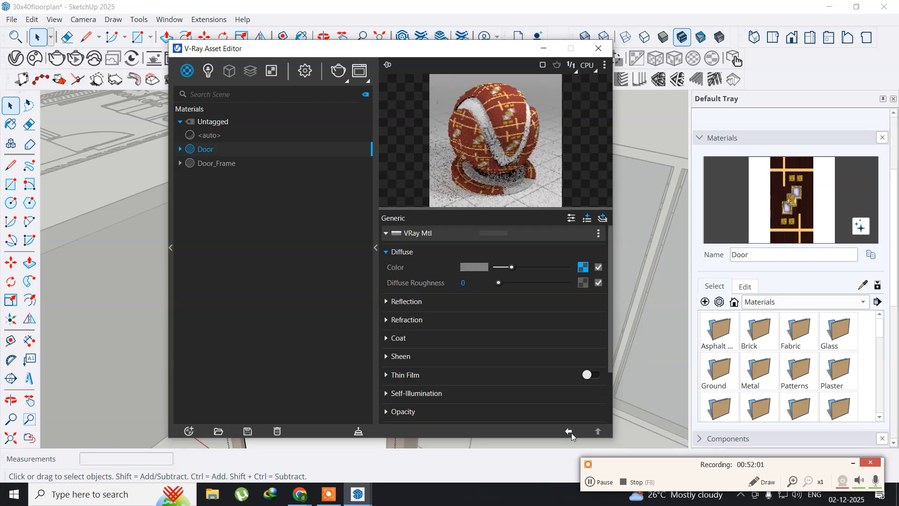
Paste the copied bitmap as a copy into the Door material's diffuse colour slot.
right_click(583, 267)
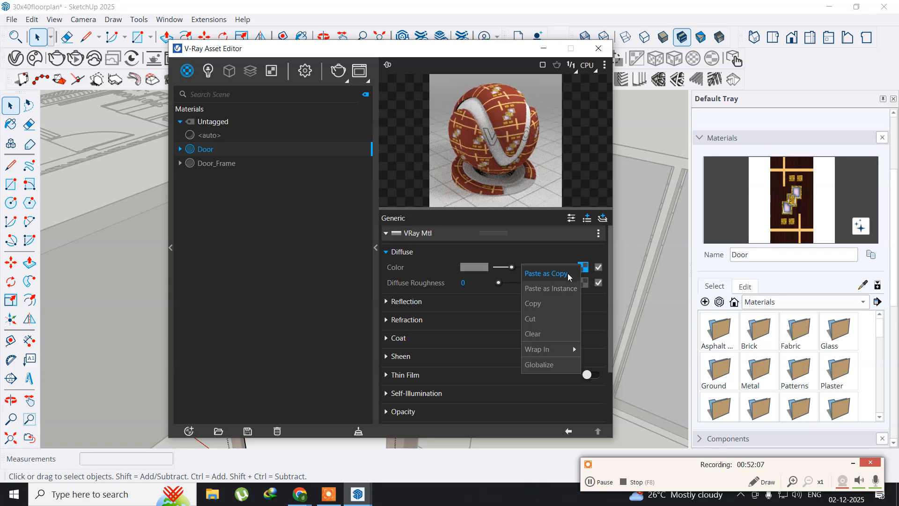
click(568, 274)
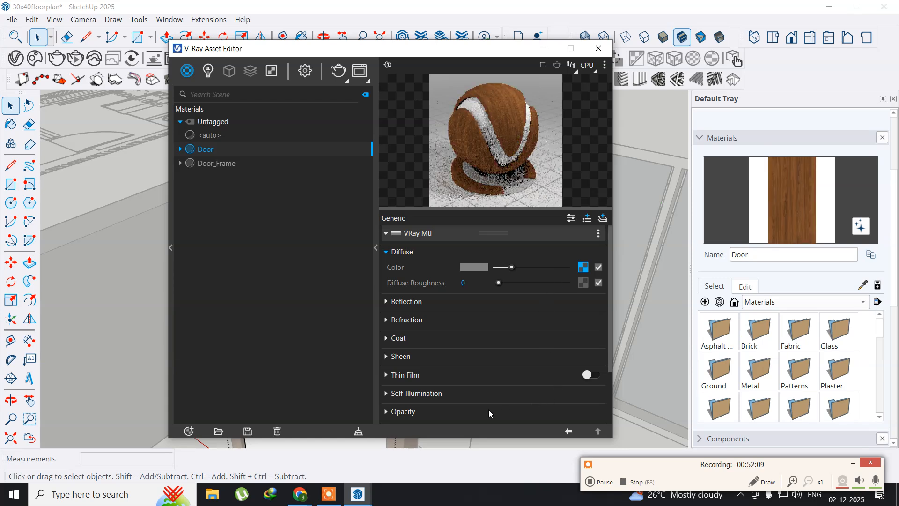
Expand the Door material's bump settings and paste the copied bitmap as a copy into the Bump Map slot.
scroll(428, 404, down, 3)
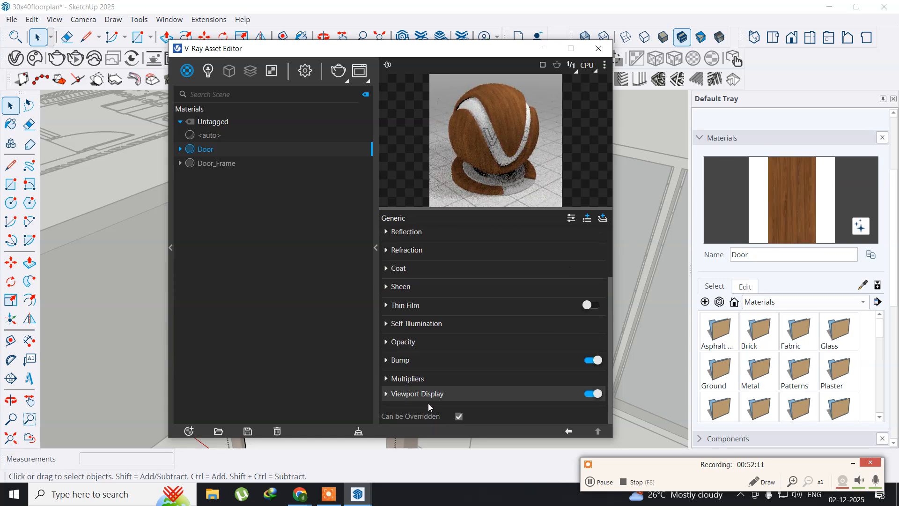
click(386, 361)
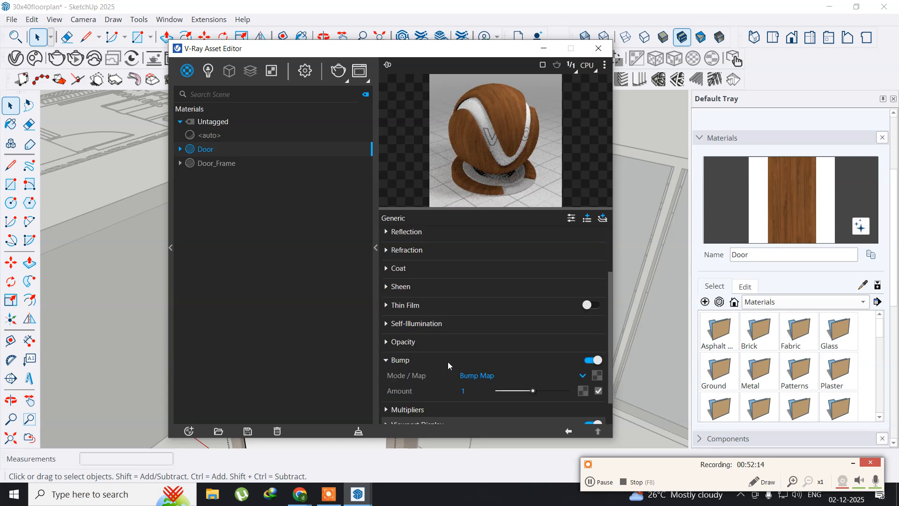
click(597, 376)
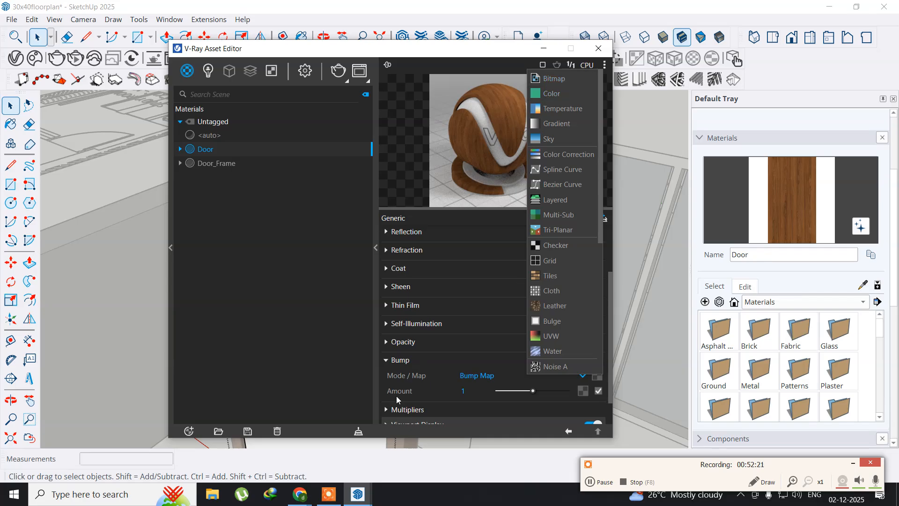
click(423, 361)
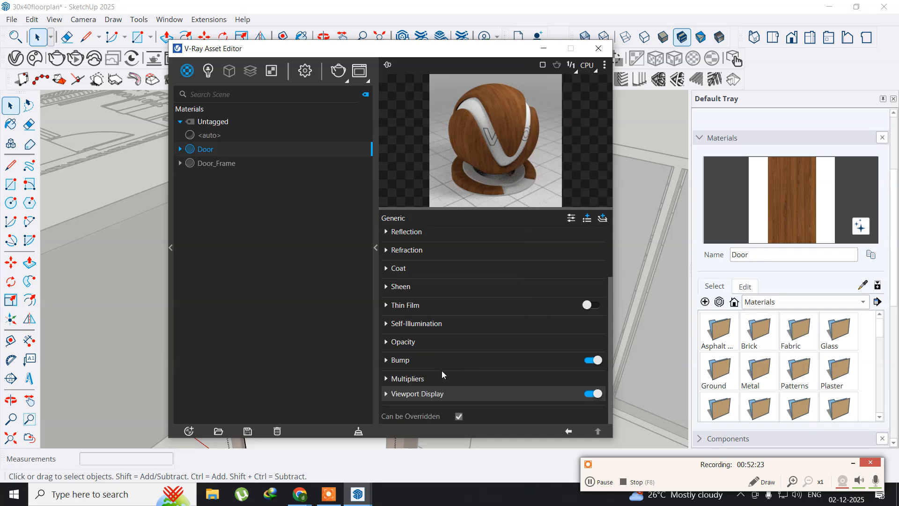
click(387, 361)
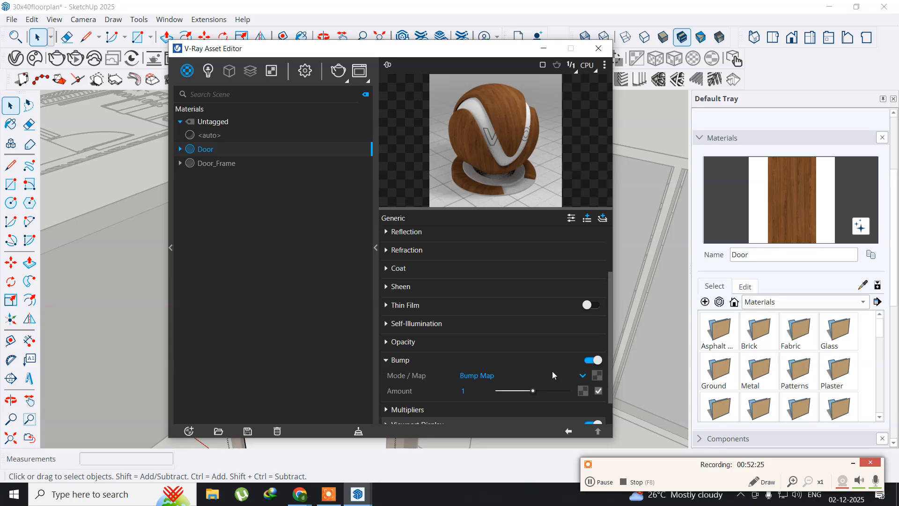
right_click(596, 375)
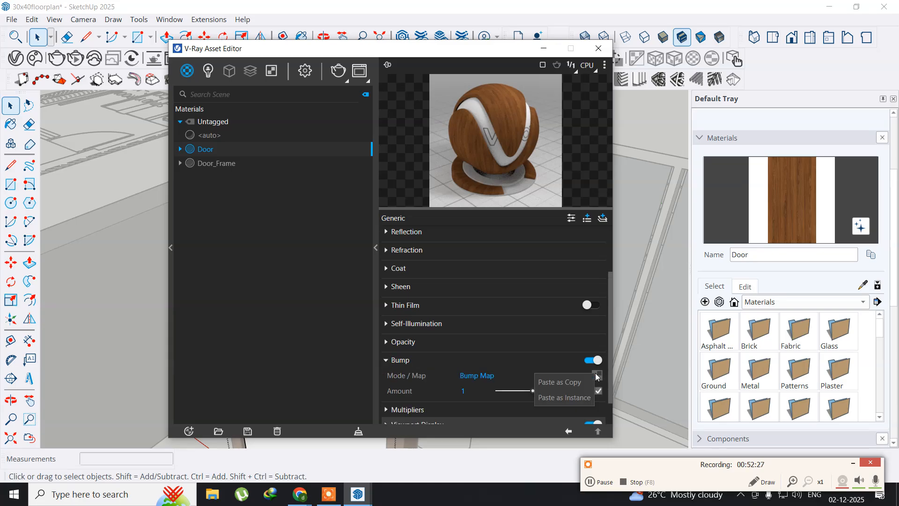
click(580, 380)
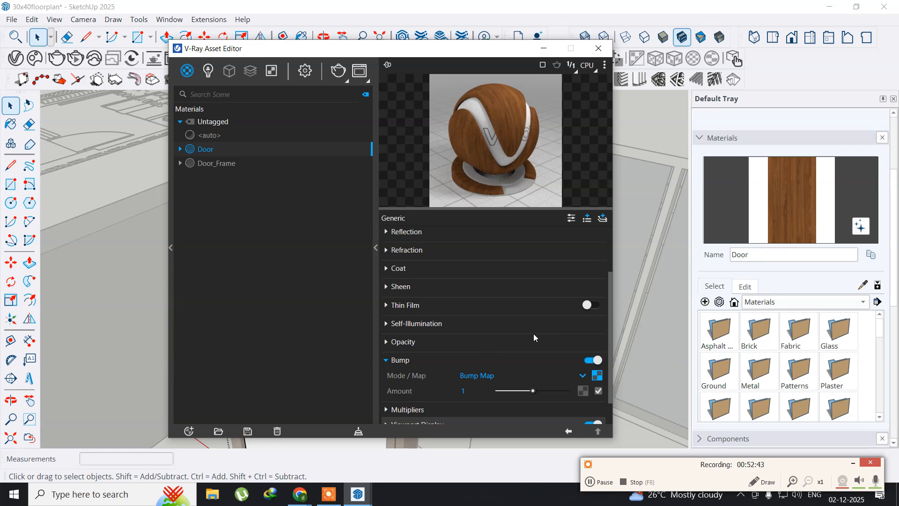
Replace the Door material's diffuse bitmap image with 852d2793354b43c9c013e389281668a0 from the doors folder and return to the material's settings.
scroll(535, 344, up, 3)
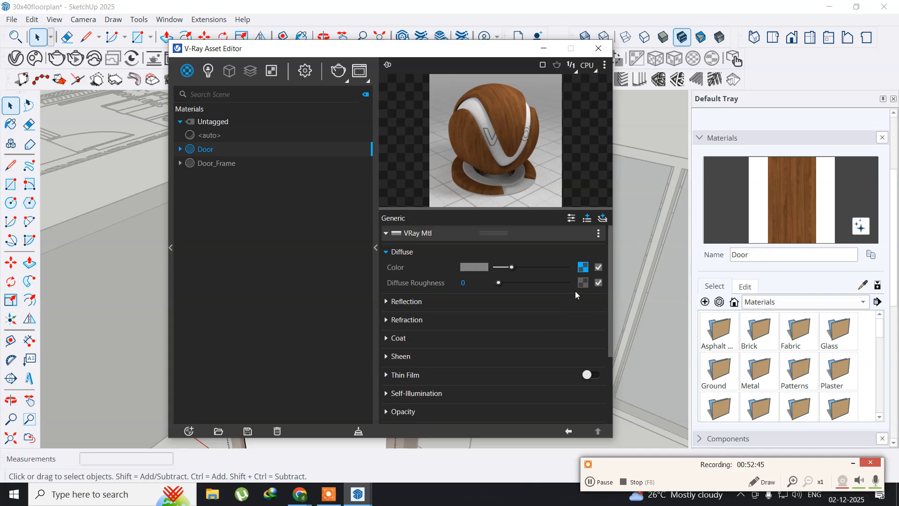
click(583, 267)
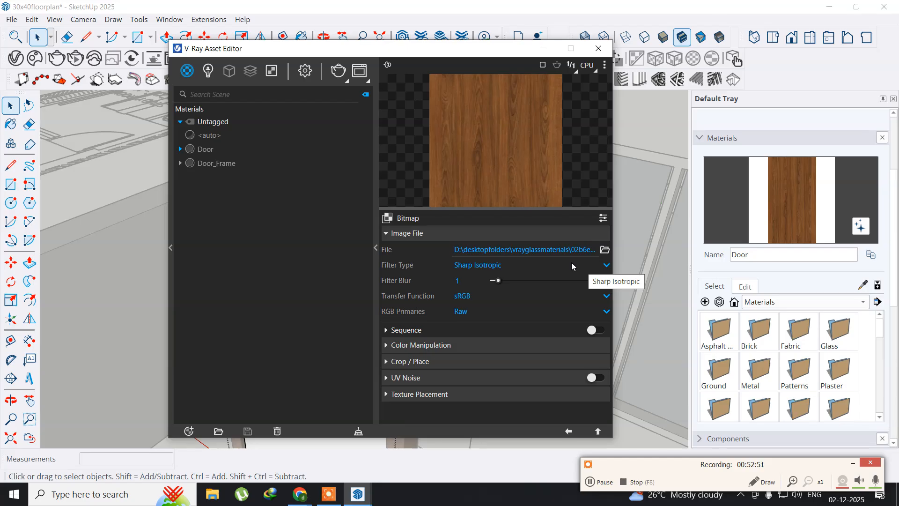
click(605, 250)
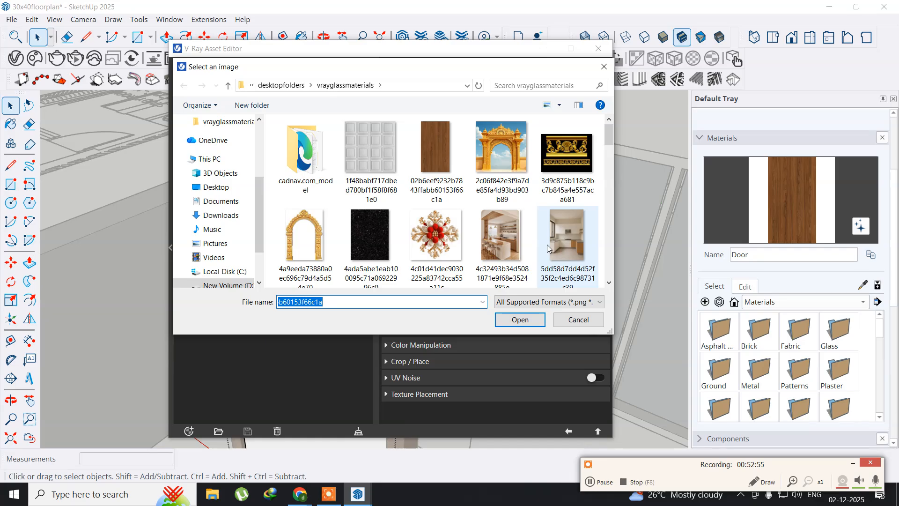
click(281, 84)
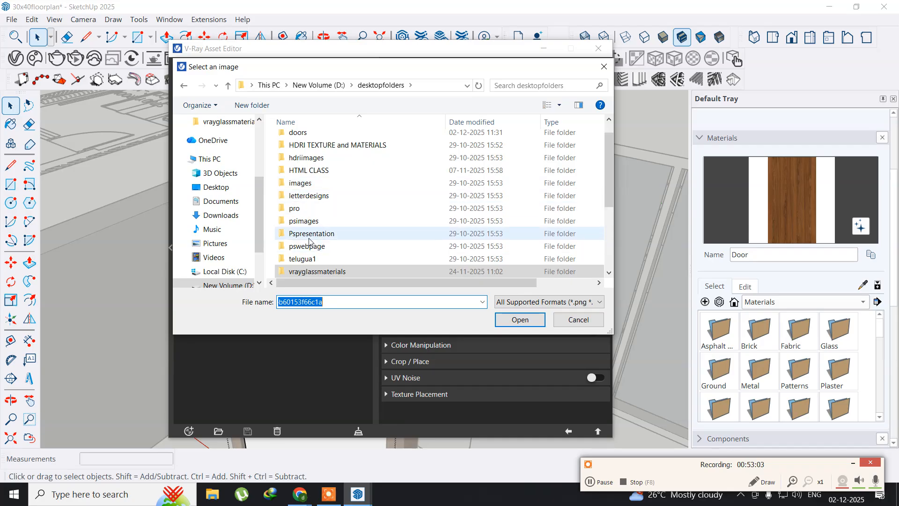
scroll(309, 244, up, 1)
click(310, 154)
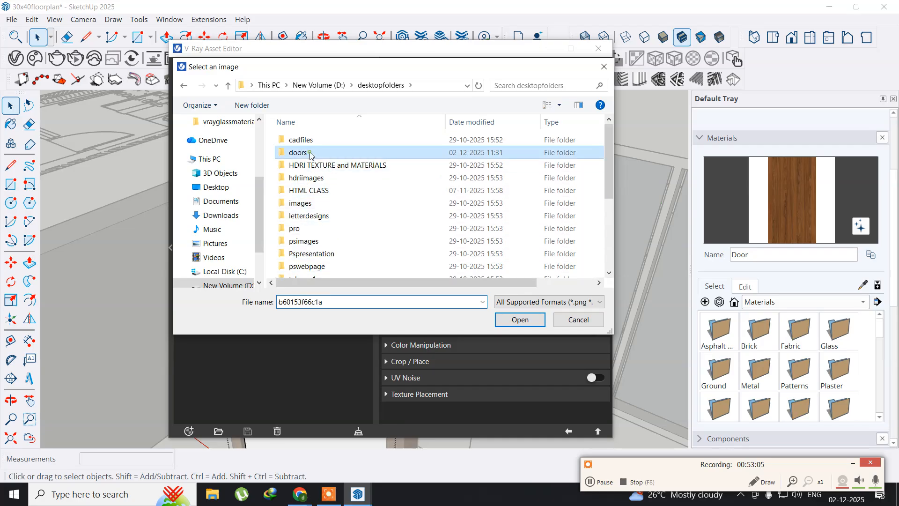
double_click(310, 153)
click(364, 228)
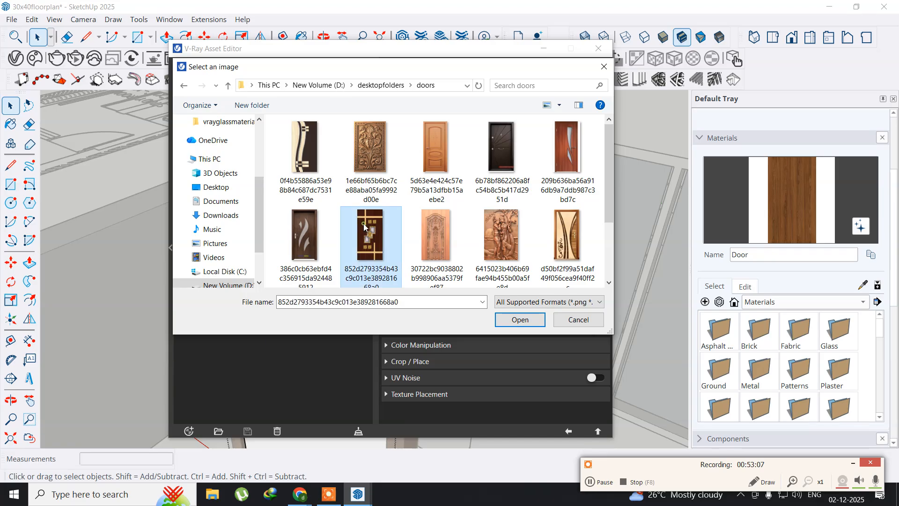
click(517, 320)
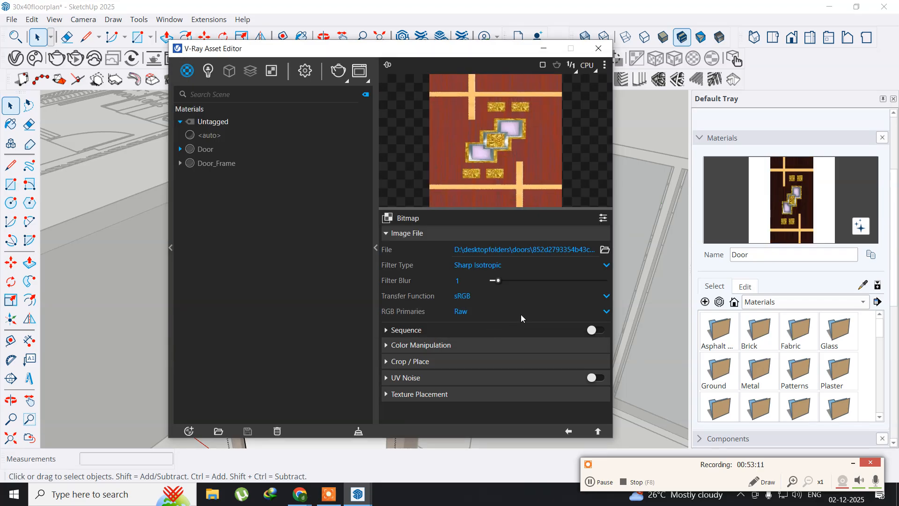
click(569, 430)
Replace the Door material's bump map image with 852d2793354b43c9c013e389281668a0 from the doors folder and close the V-Ray Asset Editor.
scroll(528, 361, down, 3)
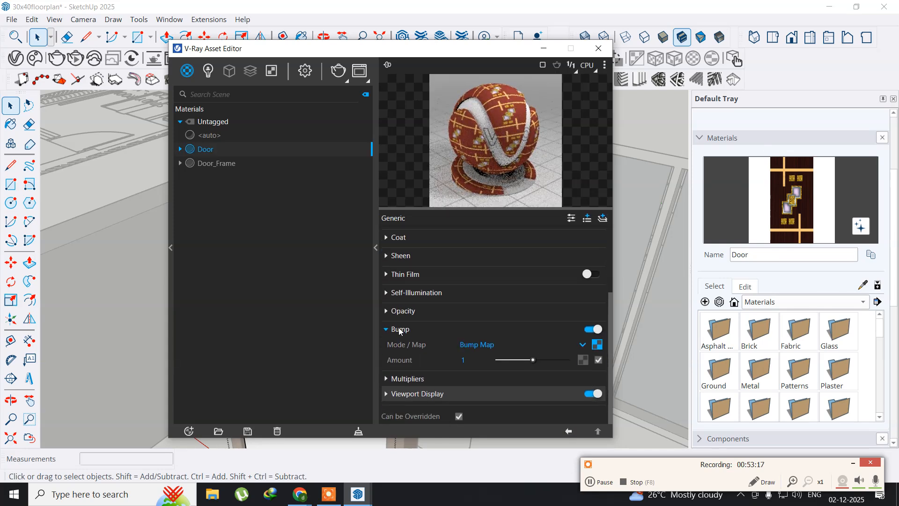
click(598, 345)
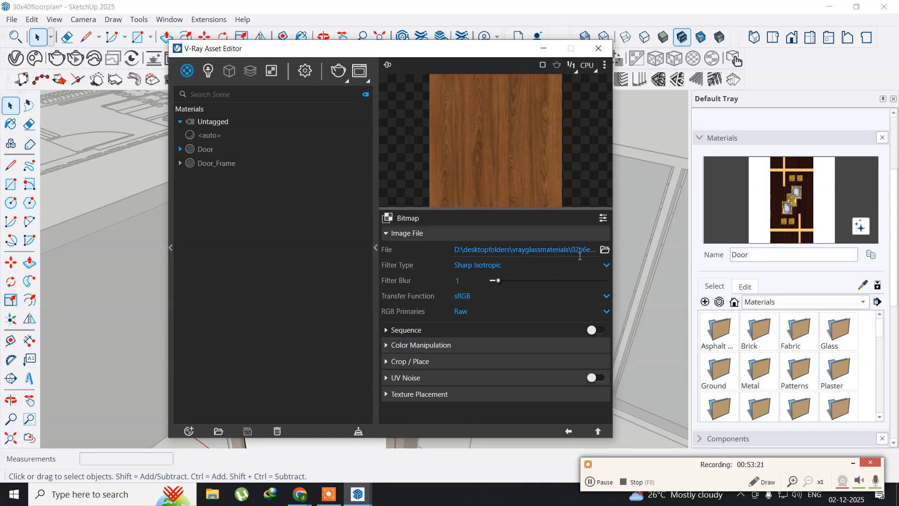
click(605, 251)
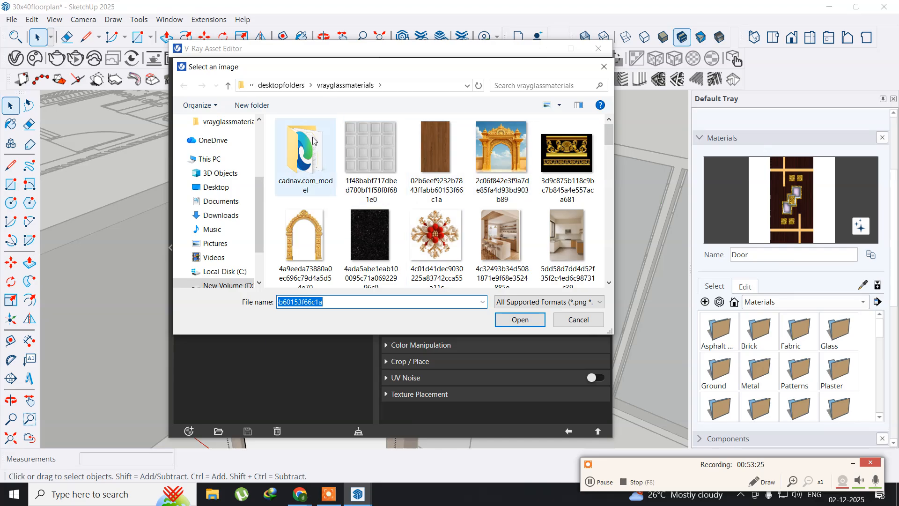
click(281, 85)
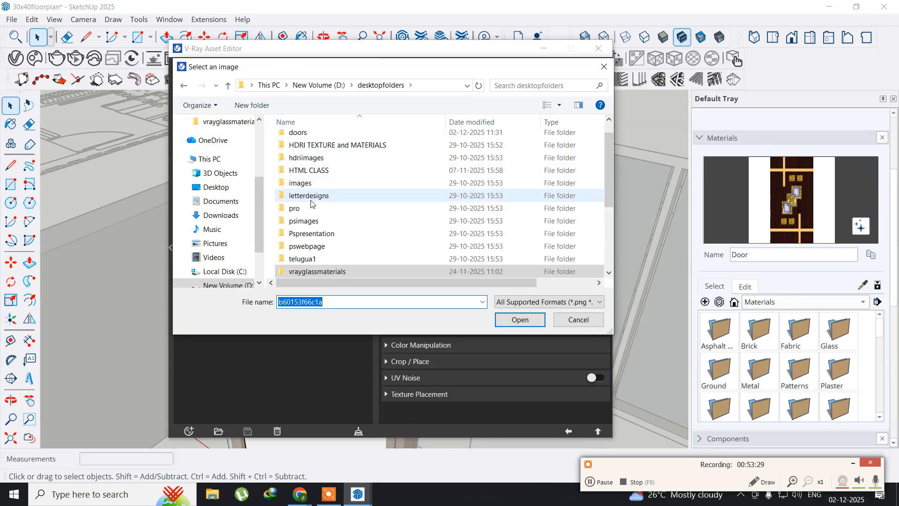
scroll(311, 203, up, 1)
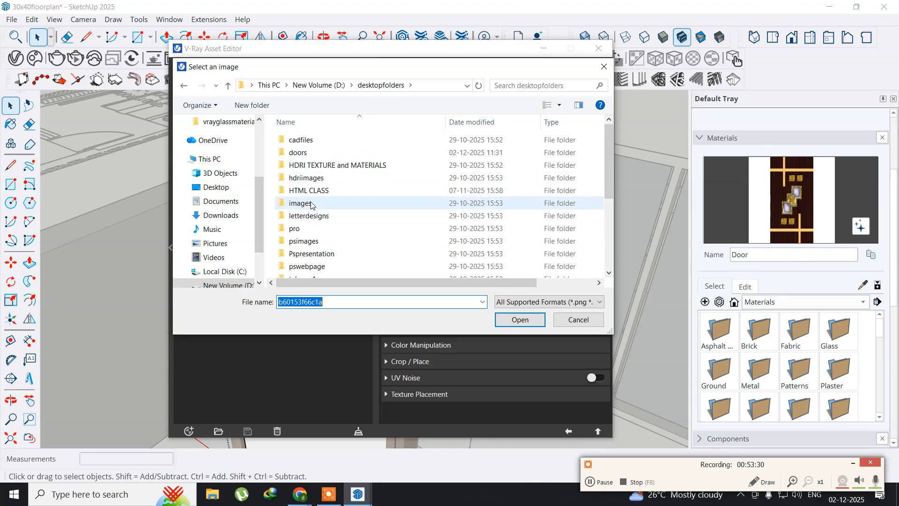
double_click(300, 153)
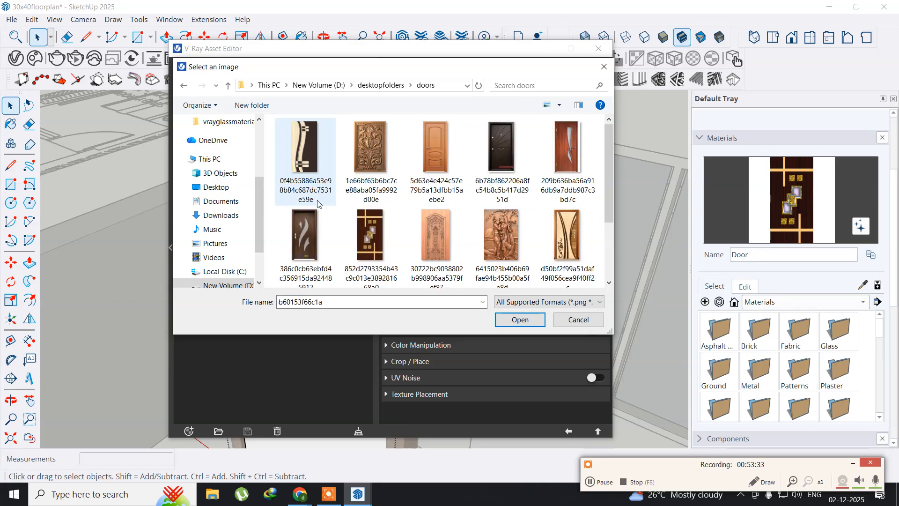
click(370, 236)
click(510, 315)
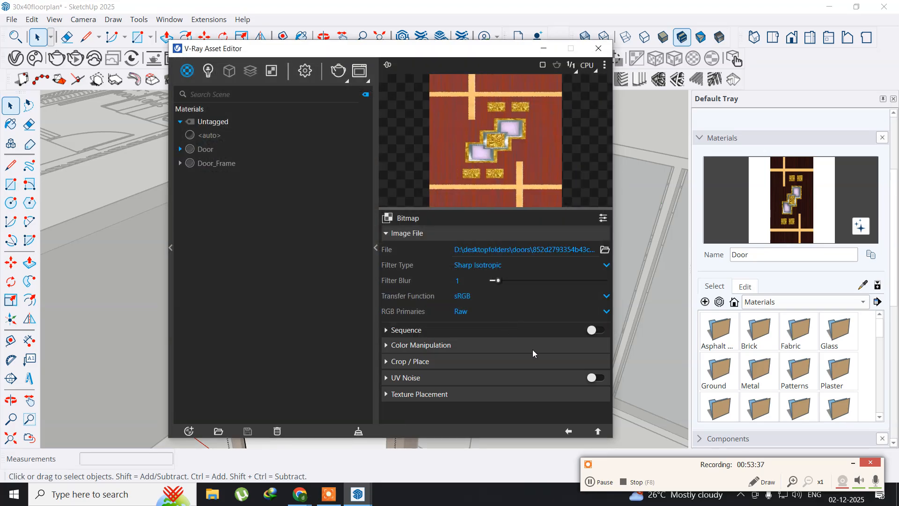
click(569, 429)
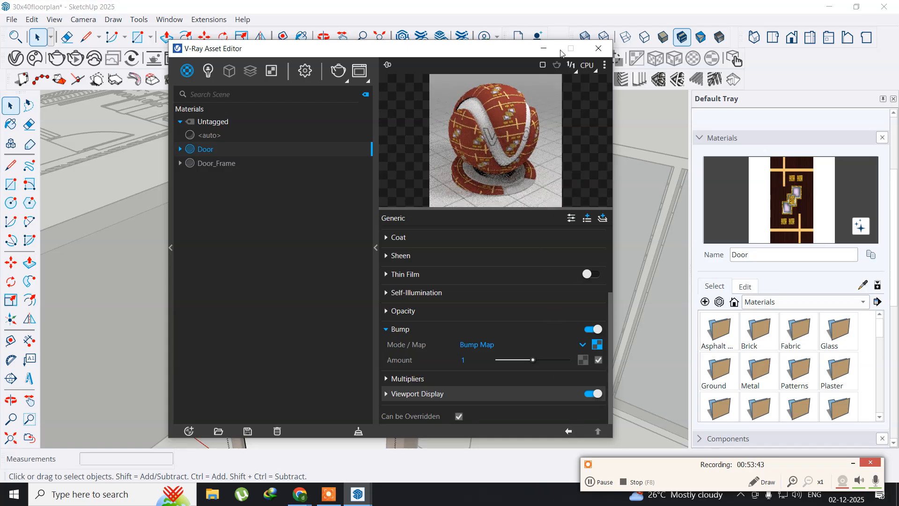
click(591, 49)
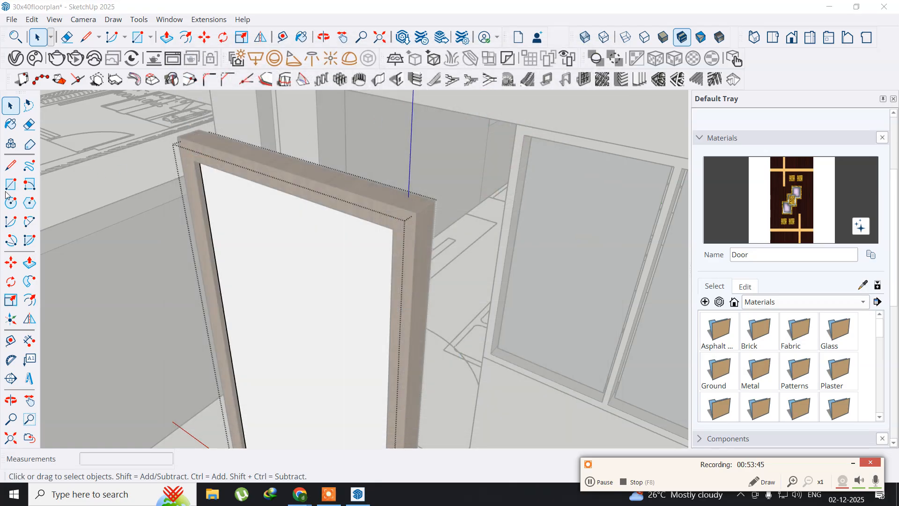
Paint the door's recessed front panel with the Door material.
click(10, 124)
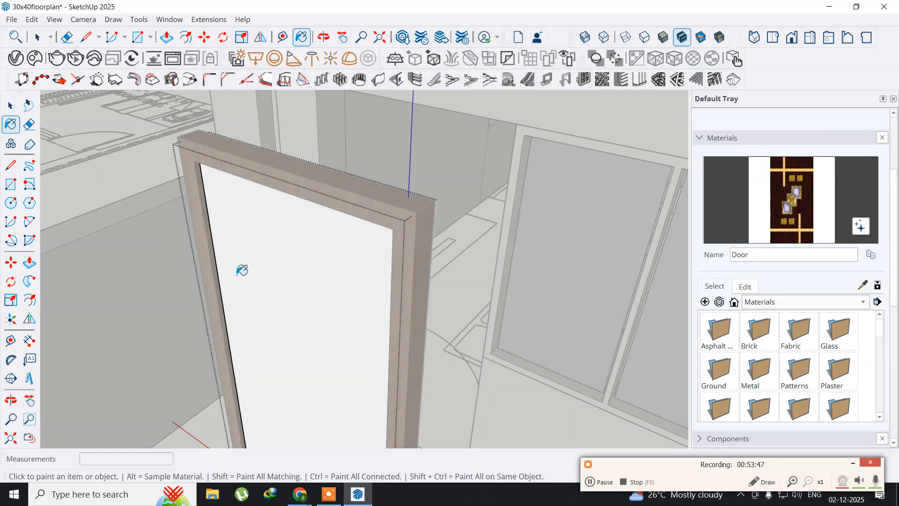
click(313, 309)
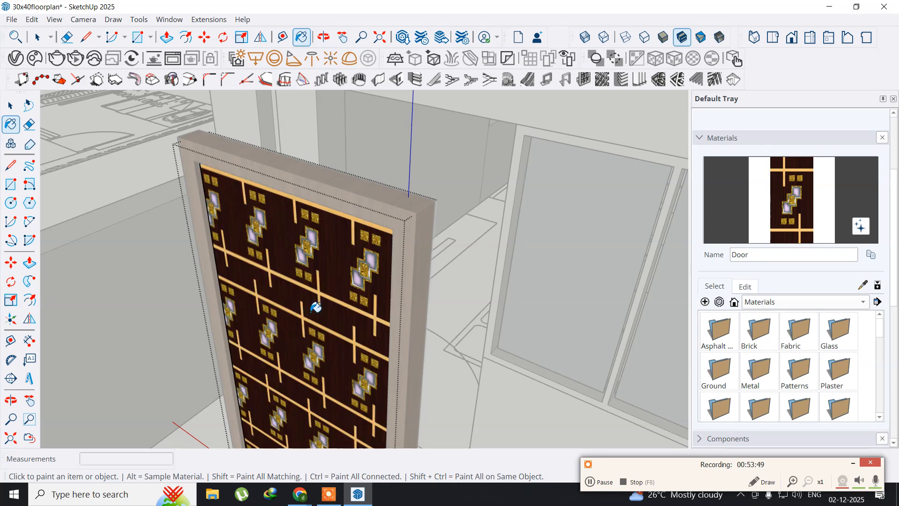
mouse_move(302, 357)
middle_down()
mouse_move(395, 314)
mouse_move(342, 311)
middle_up()
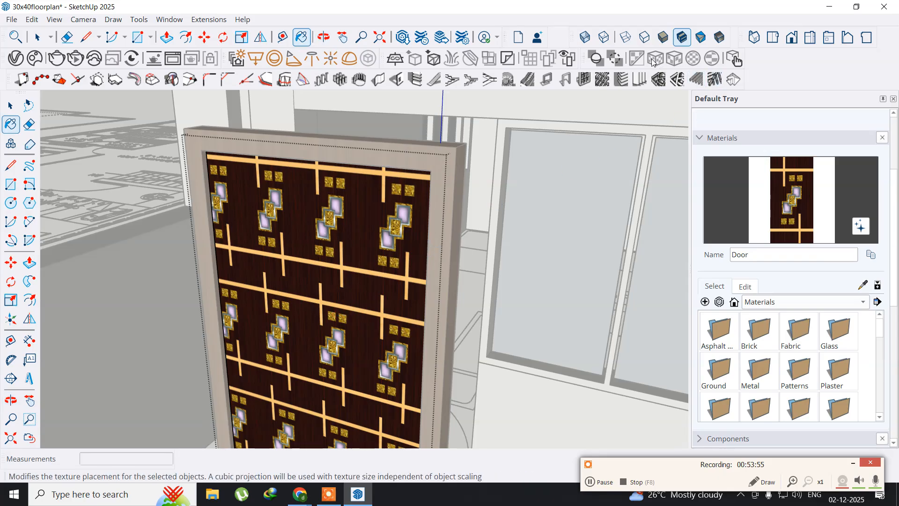
click(6, 107)
click(276, 209)
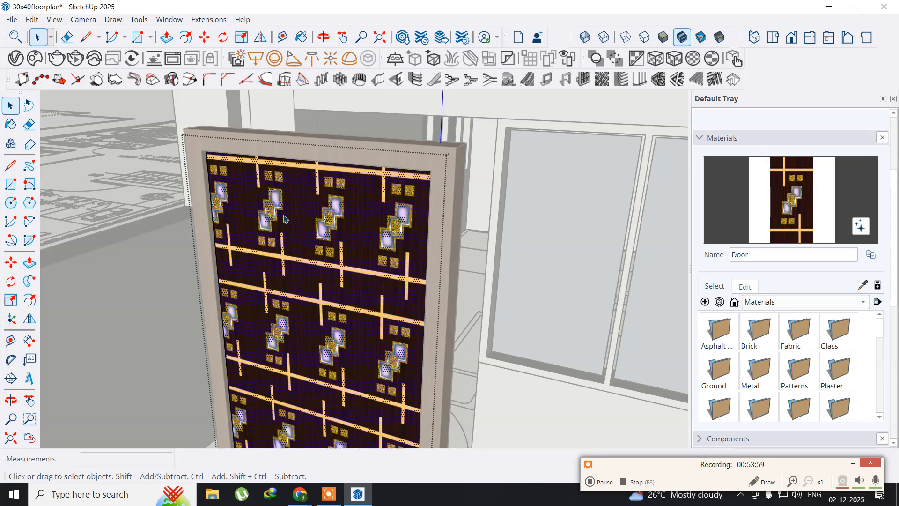
double_click(302, 242)
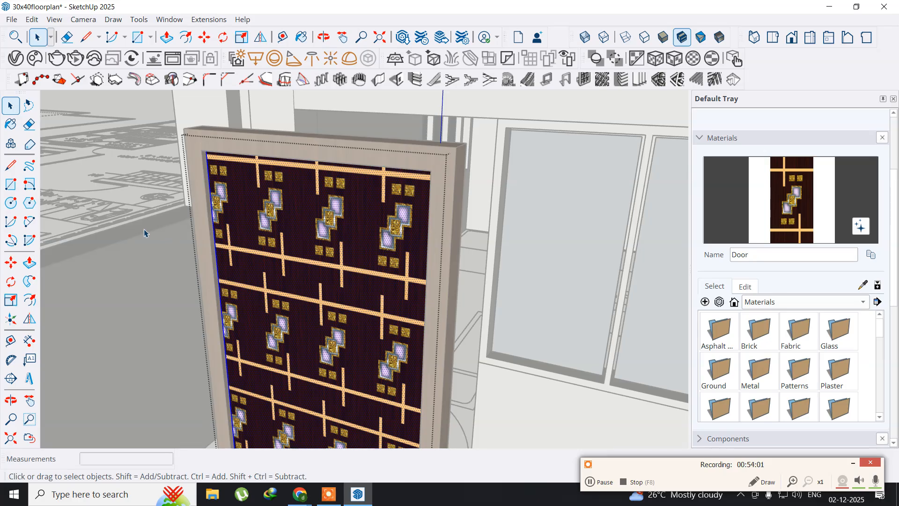
click(121, 232)
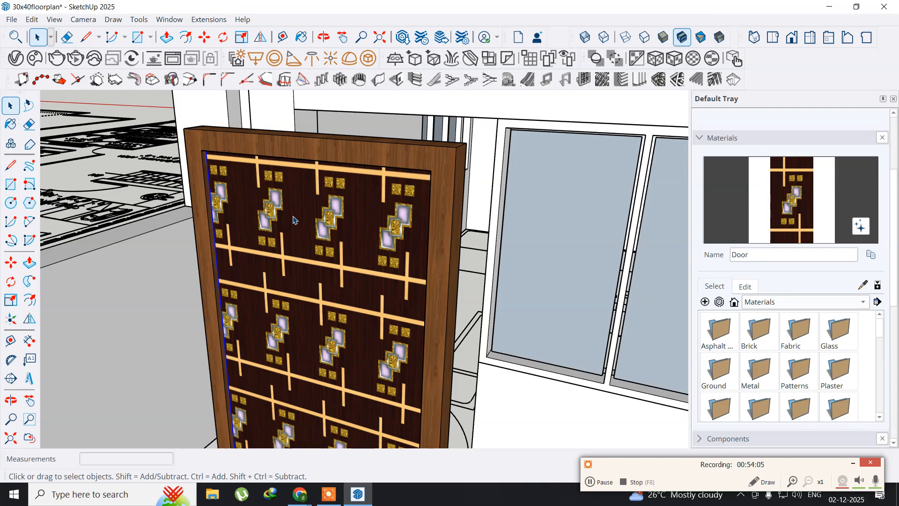
double_click(293, 218)
click(293, 219)
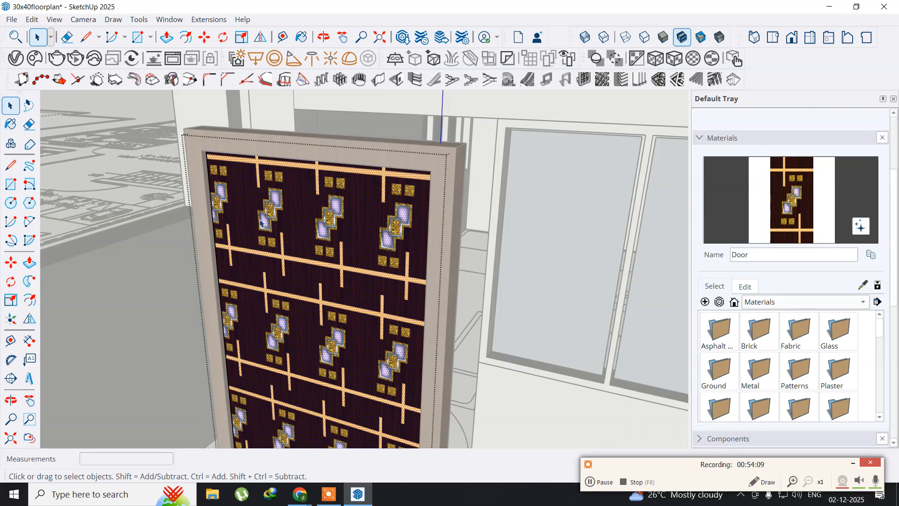
double_click(138, 221)
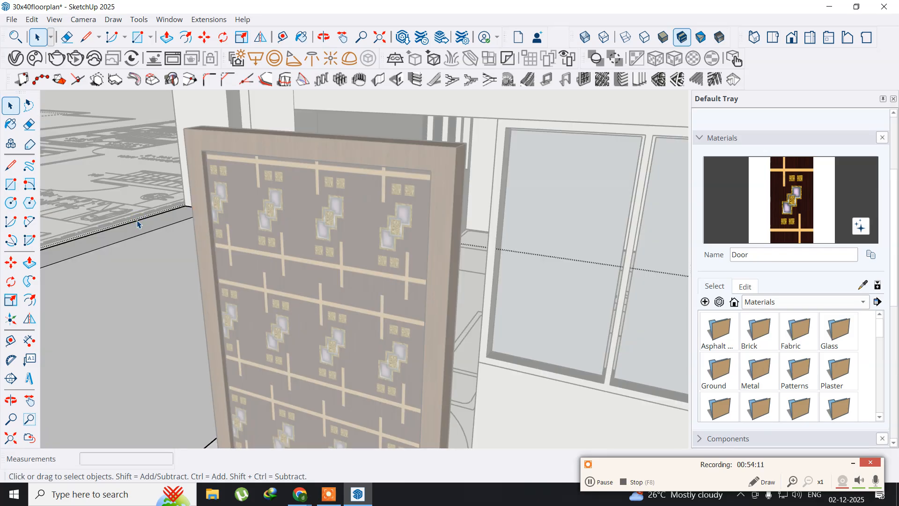
double_click(120, 186)
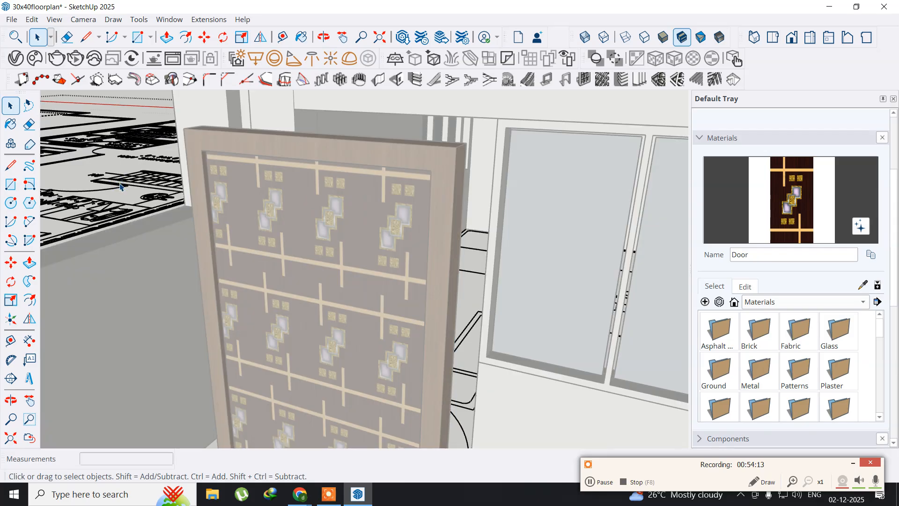
click(108, 182)
key(Escape)
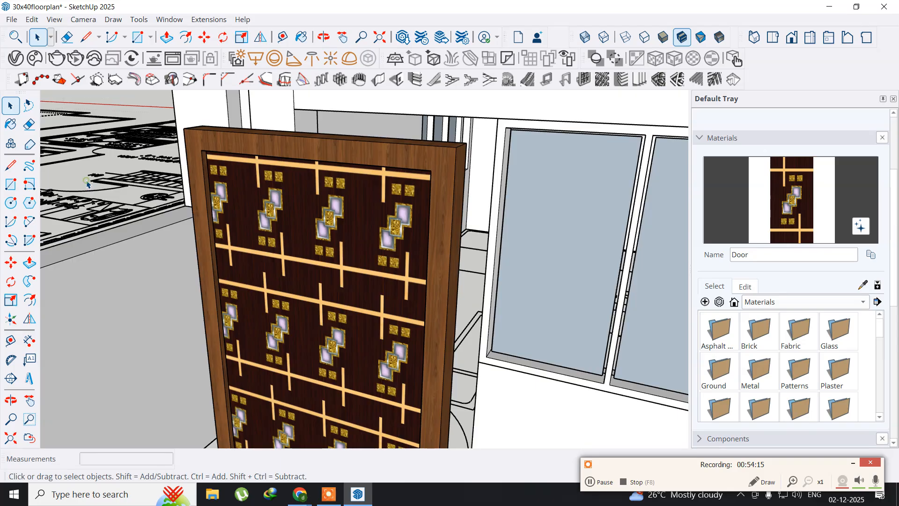
Undo the Door material painted on the recessed front panel inside the door group.
click(269, 210)
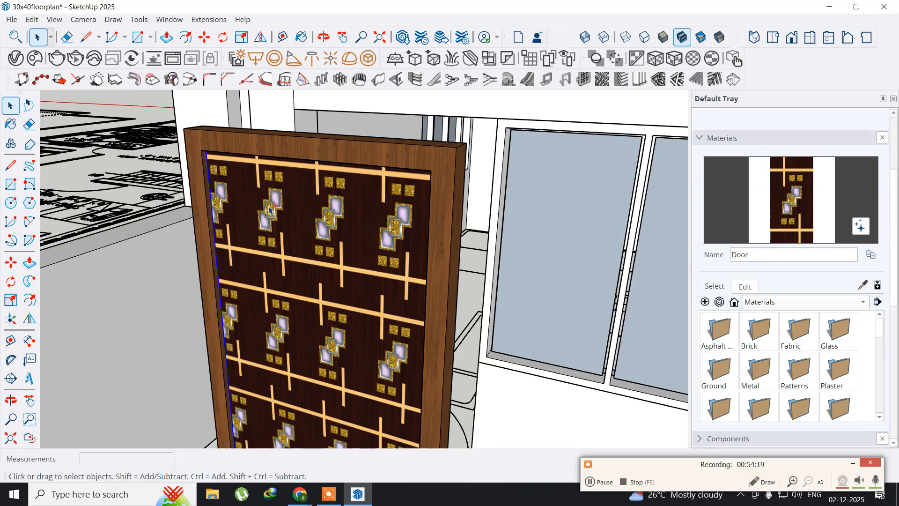
double_click(269, 210)
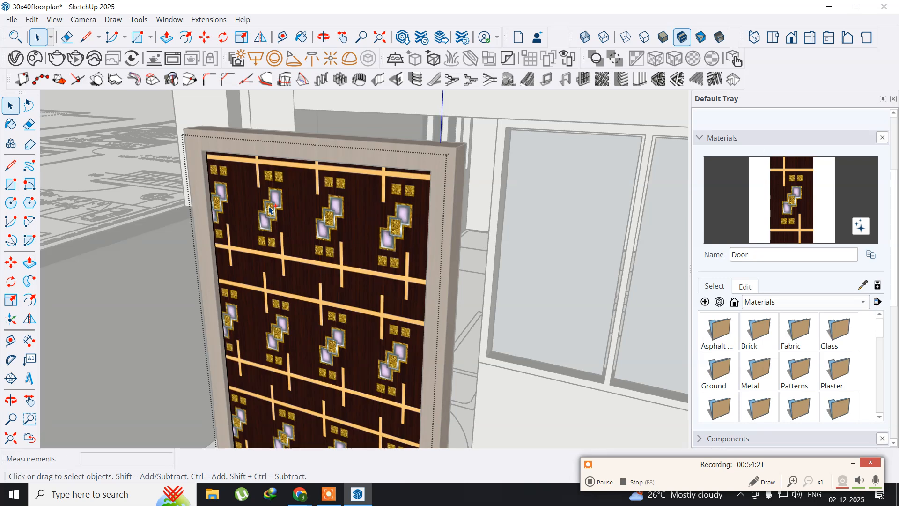
key(Escape)
double_click(269, 211)
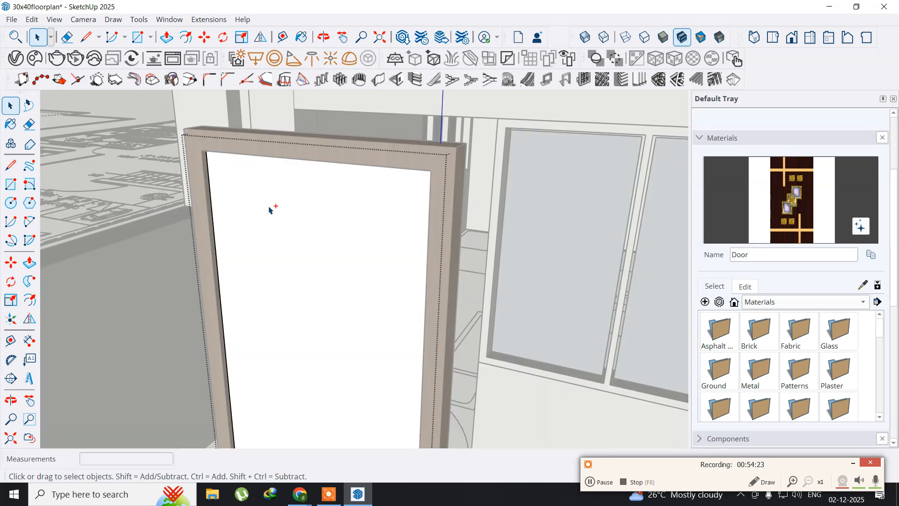
Select the recessed front panel face with its edges and apply the Door material to it.
click(269, 210)
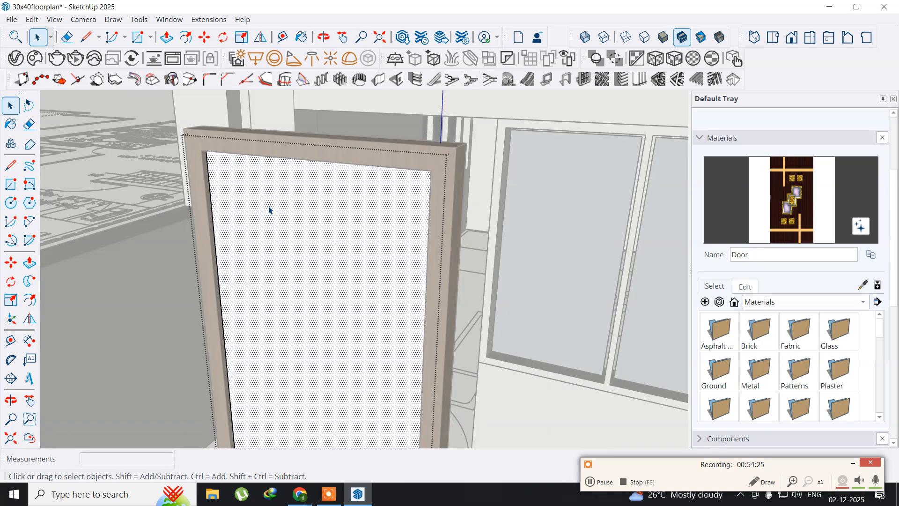
double_click(269, 210)
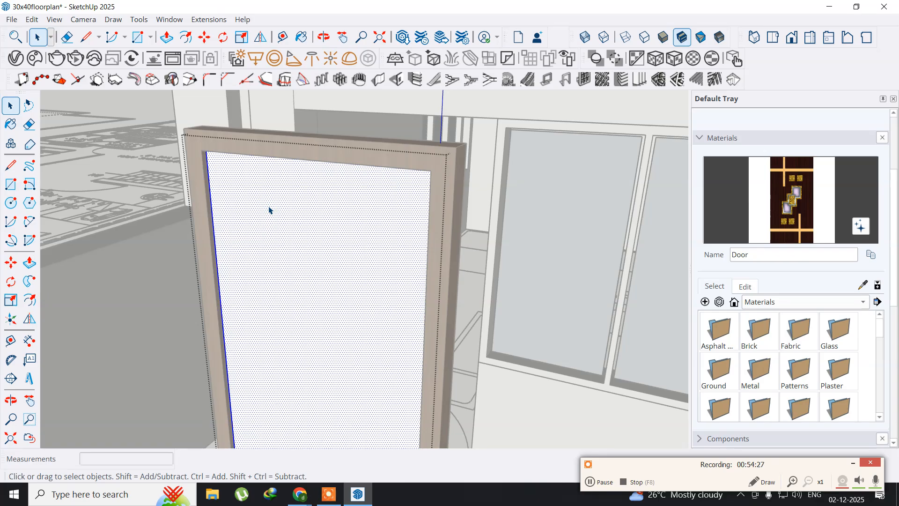
click(9, 124)
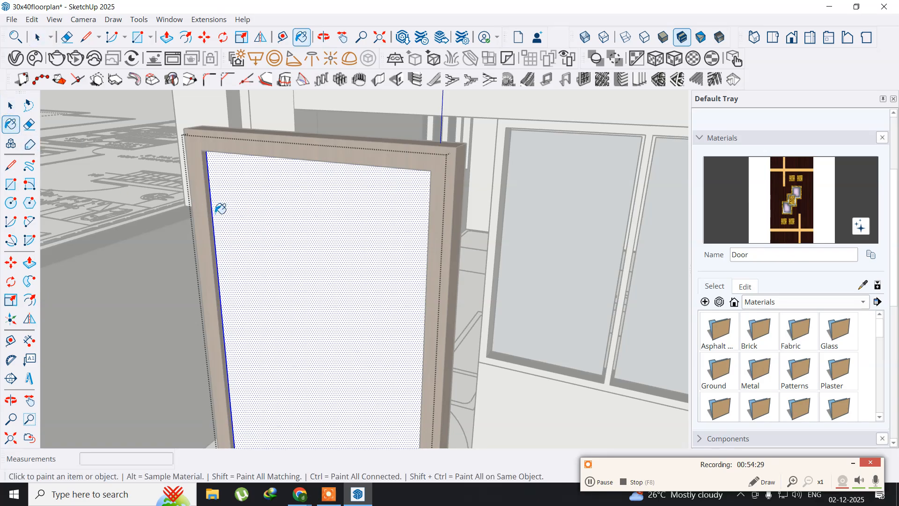
click(311, 249)
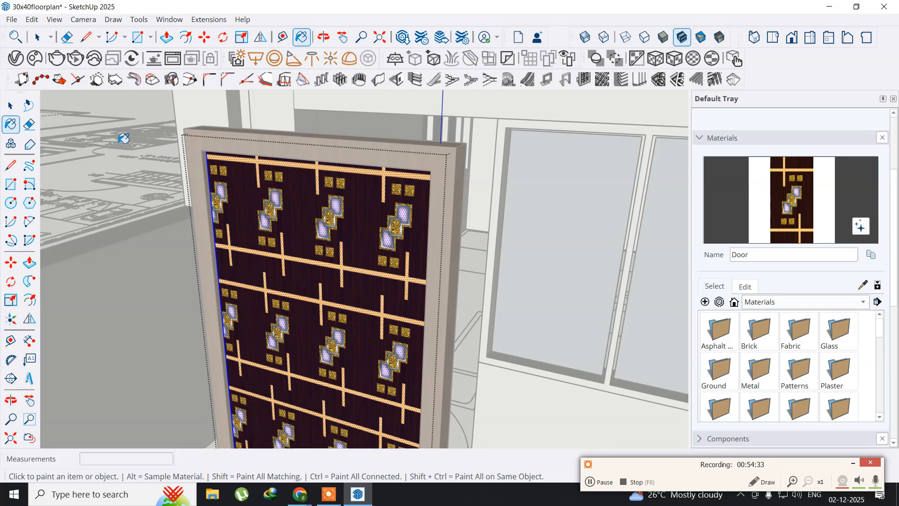
Apply V-Ray's cubic texture projection to the selected front panel, with the texture scaled to match the bounding box size.
click(14, 106)
key(o)
drag(512, 223, 261, 277)
key(space)
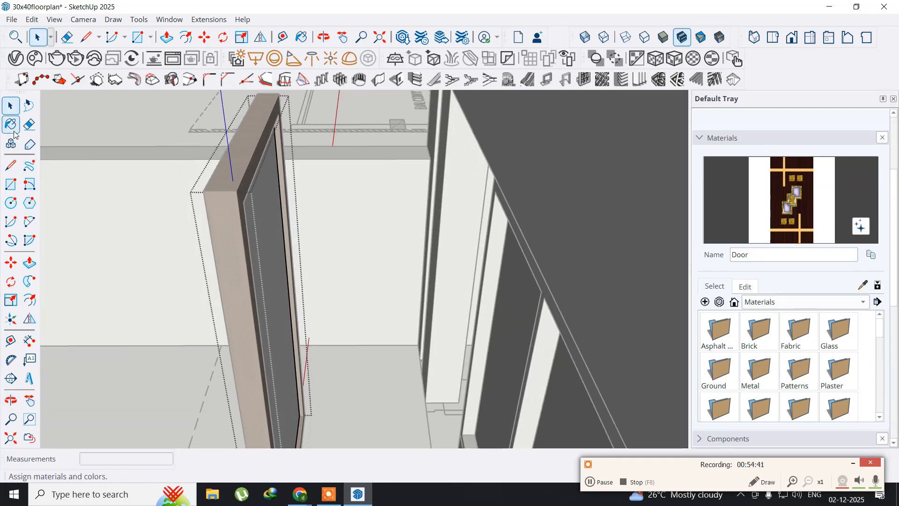
mouse_move(116, 279)
middle_down()
mouse_move(194, 287)
mouse_move(340, 276)
middle_up()
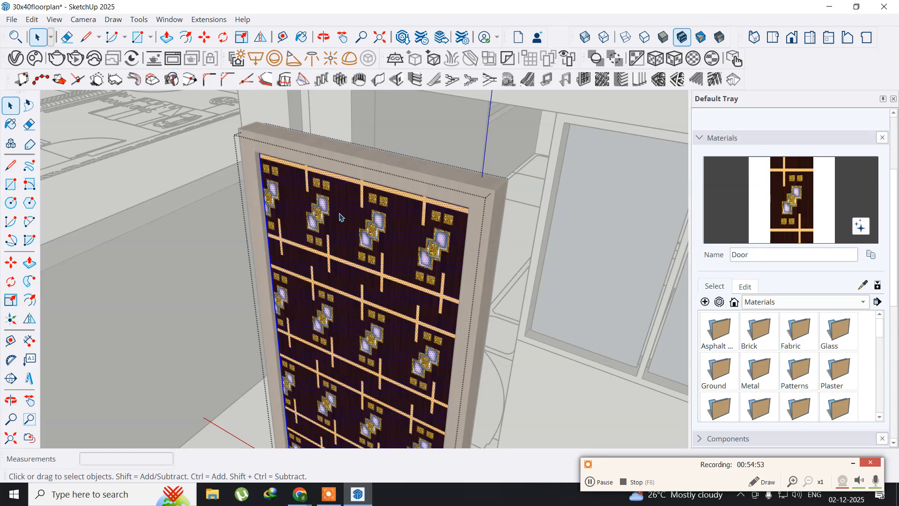
click(656, 58)
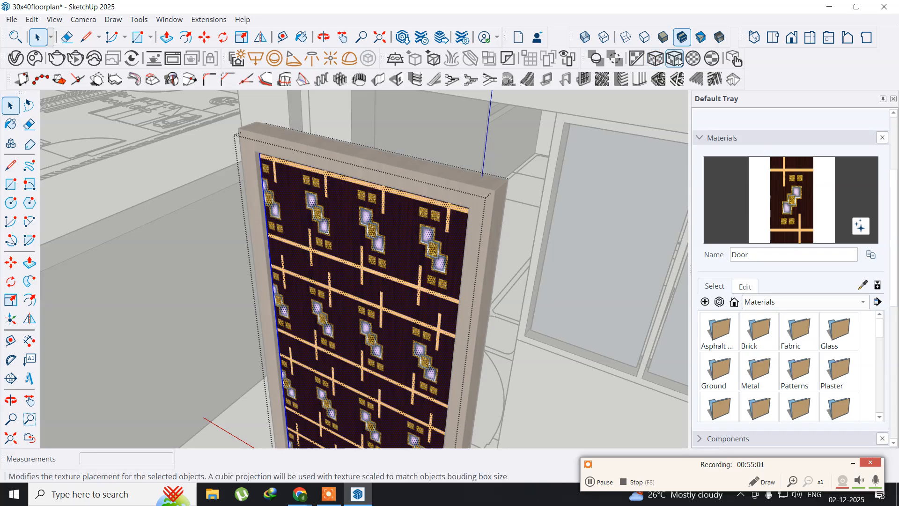
click(674, 58)
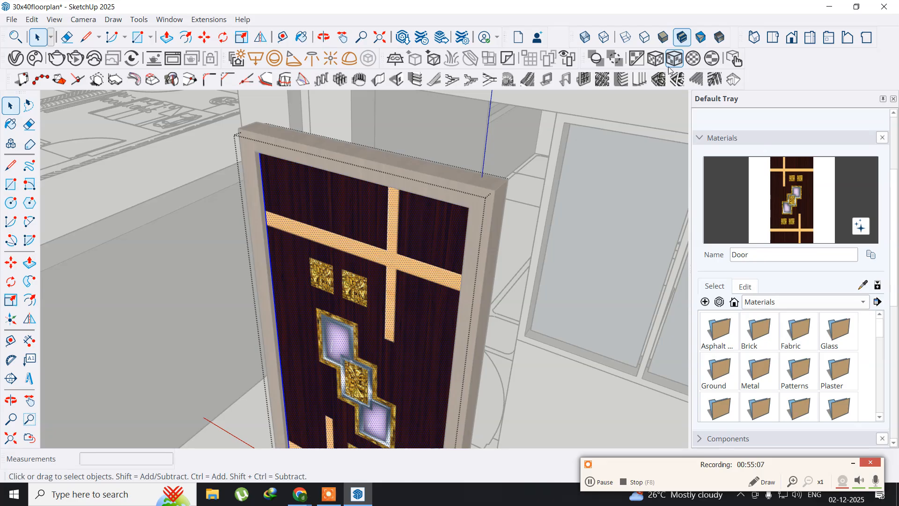
Select the recessed panel face on the door's opposite side and paint it with the Door material.
scroll(476, 288, down, 3)
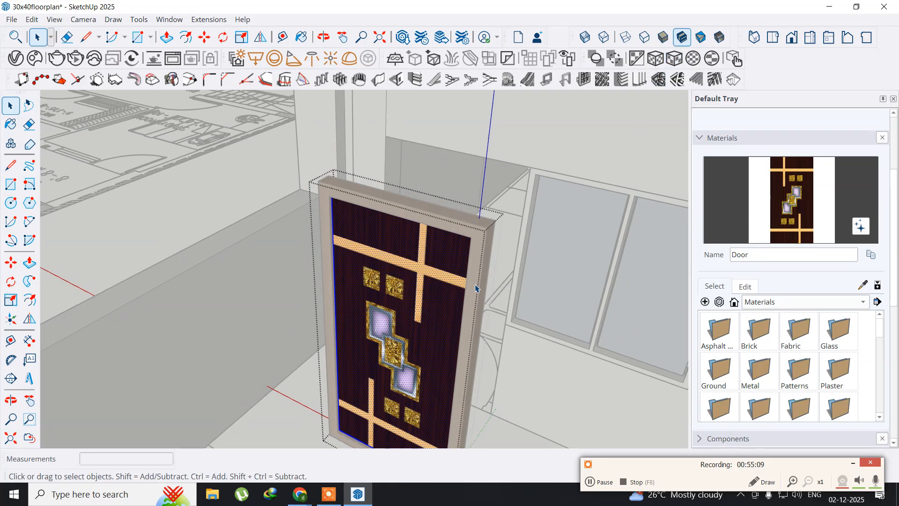
middle_drag(475, 288, 397, 272)
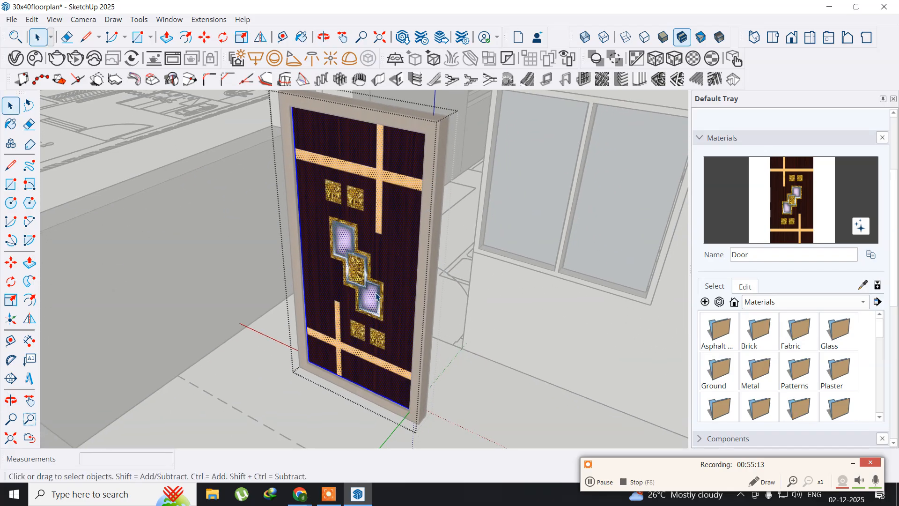
scroll(377, 296, up, 2)
scroll(379, 294, up, 2)
middle_drag(374, 294, 382, 263)
scroll(383, 240, down, 5)
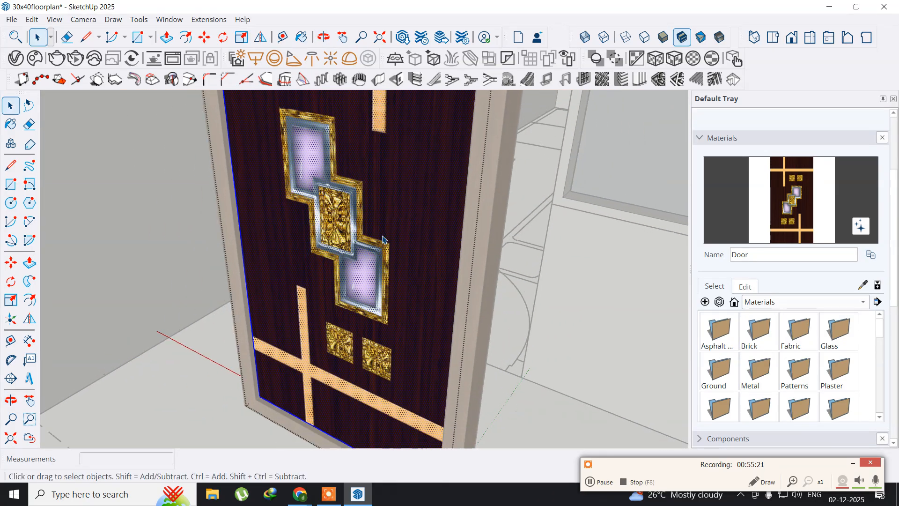
middle_drag(438, 195, 428, 263)
mouse_move(458, 231)
middle_down()
mouse_move(385, 261)
mouse_move(237, 267)
mouse_move(175, 282)
mouse_move(156, 299)
mouse_move(184, 333)
mouse_move(159, 365)
middle_up()
click(321, 233)
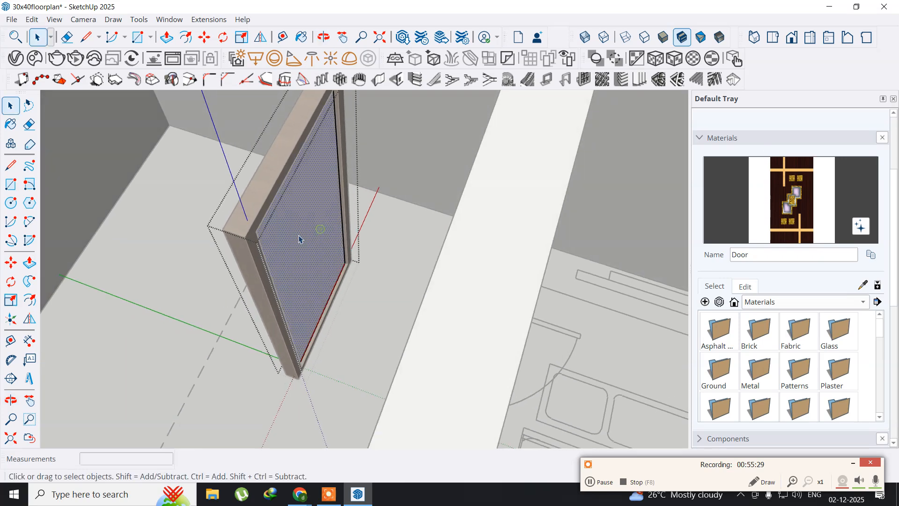
click(10, 123)
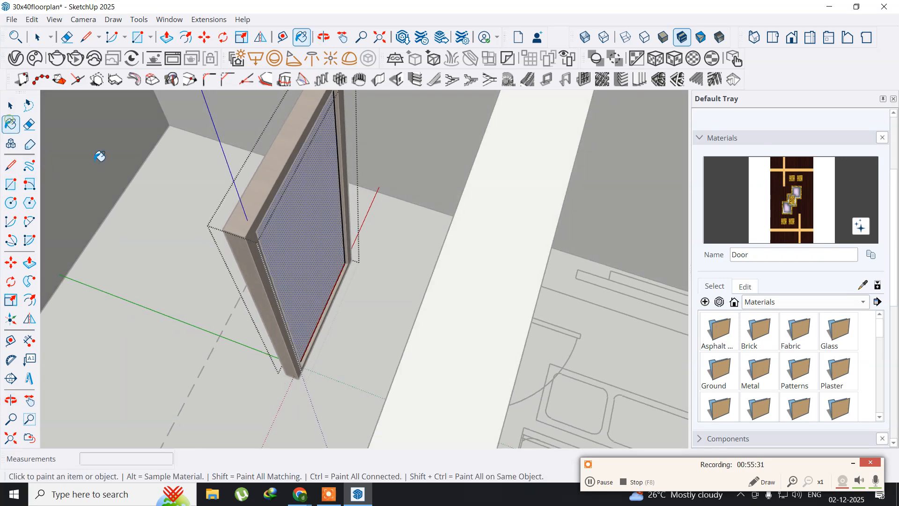
click(316, 212)
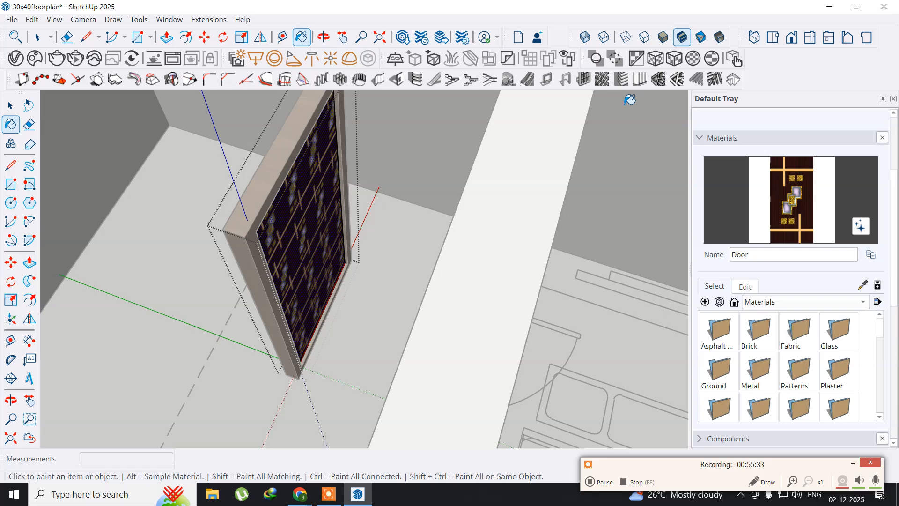
Apply V-Ray's cubic projection to the opposite side's recessed panel, fitting the door image to the bounding box size.
click(681, 64)
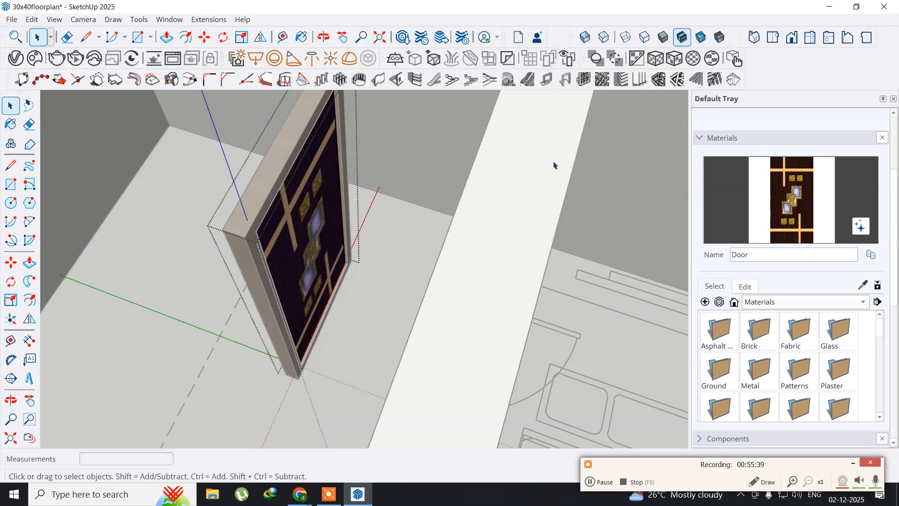
mouse_move(313, 288)
middle_down()
mouse_move(217, 227)
mouse_move(246, 289)
mouse_move(490, 227)
mouse_move(612, 181)
mouse_move(648, 177)
mouse_move(645, 195)
middle_up()
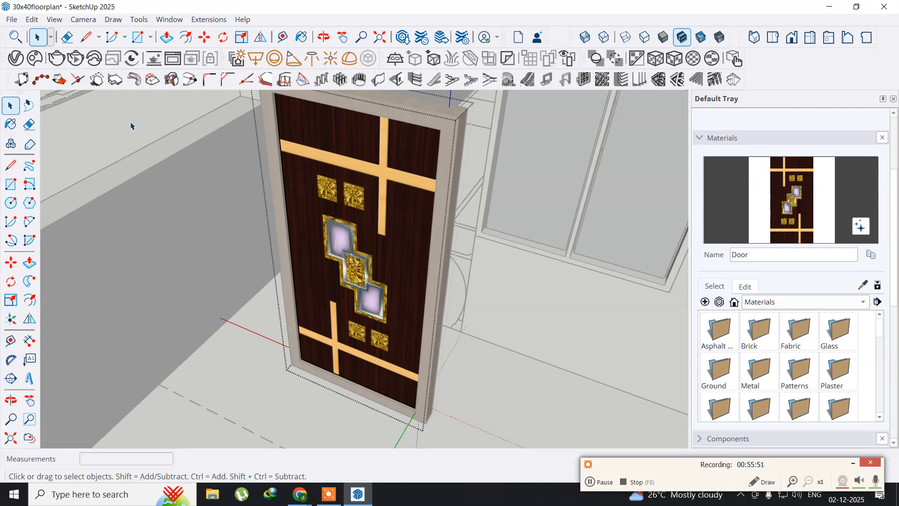
middle_drag(417, 226, 330, 231)
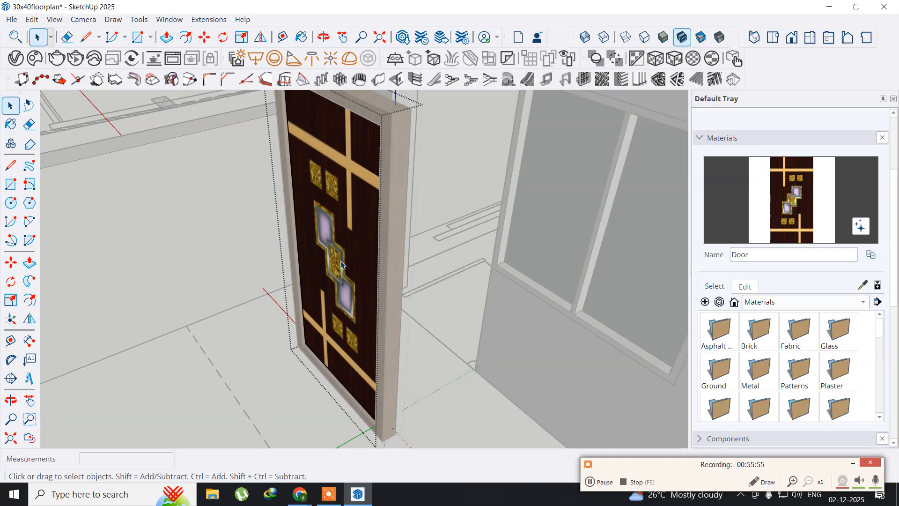
scroll(341, 266, up, 4)
middle_drag(341, 266, 402, 272)
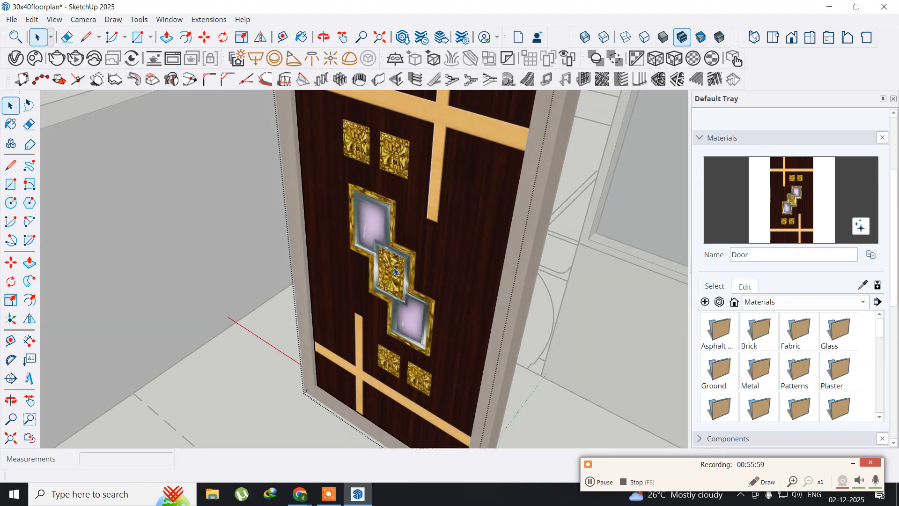
Open 3D Warehouse and search the model library for "door handal".
click(165, 21)
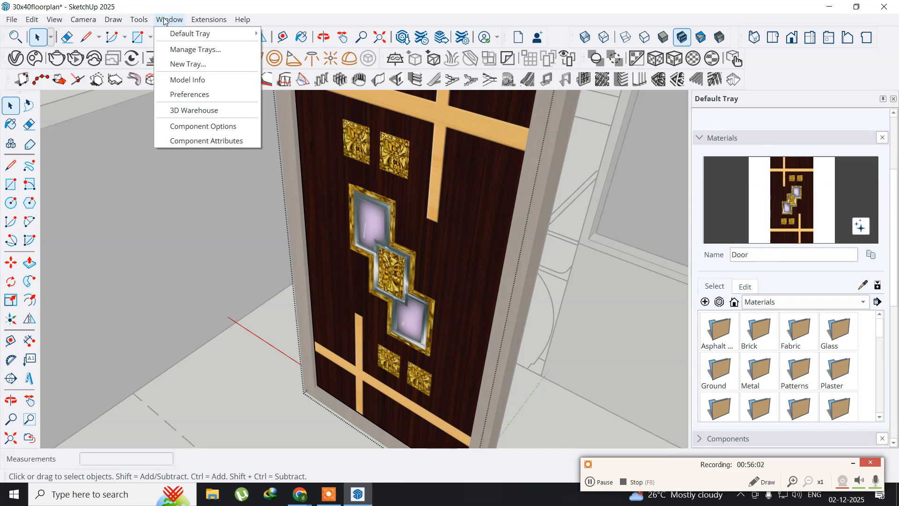
click(199, 112)
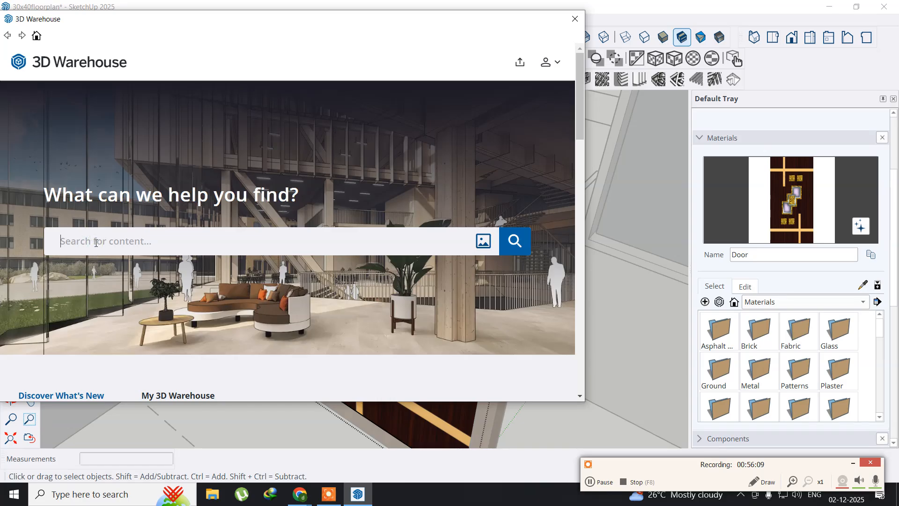
text(door handal)
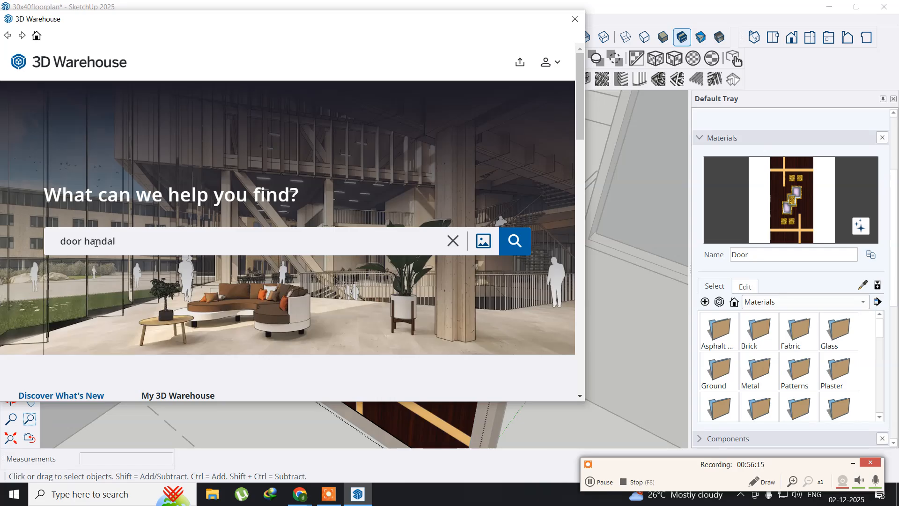
key(Return)
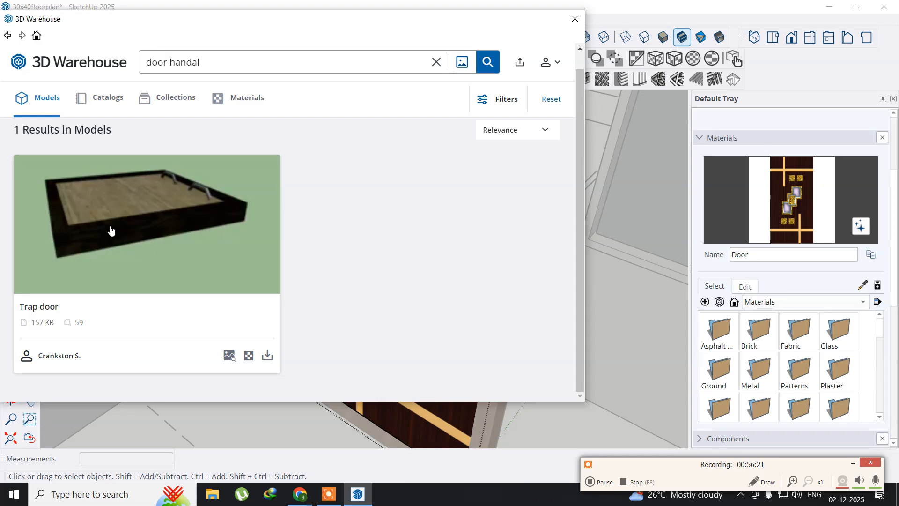
Shorten the model search to "handal" and look through the results for a door handle.
double_click(165, 61)
key(BackSpace)
key(Delete)
key(Return)
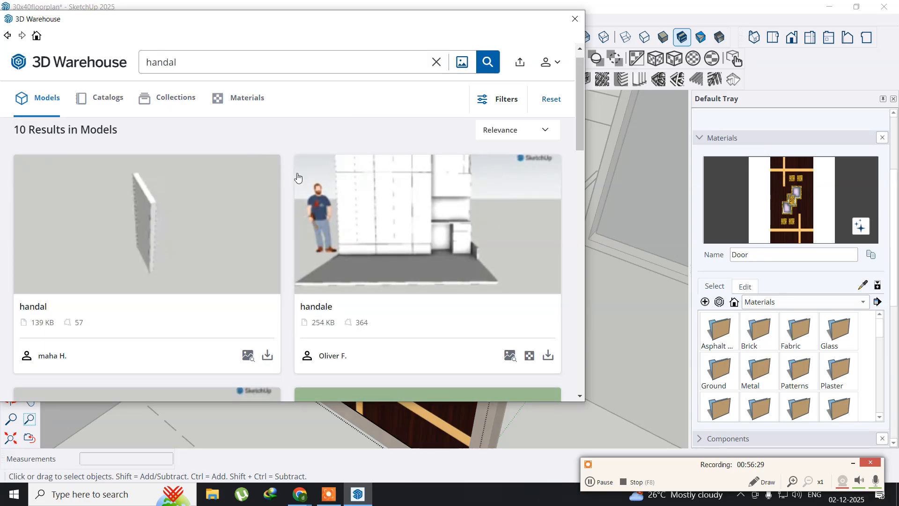
scroll(298, 177, down, 5)
scroll(297, 177, down, 3)
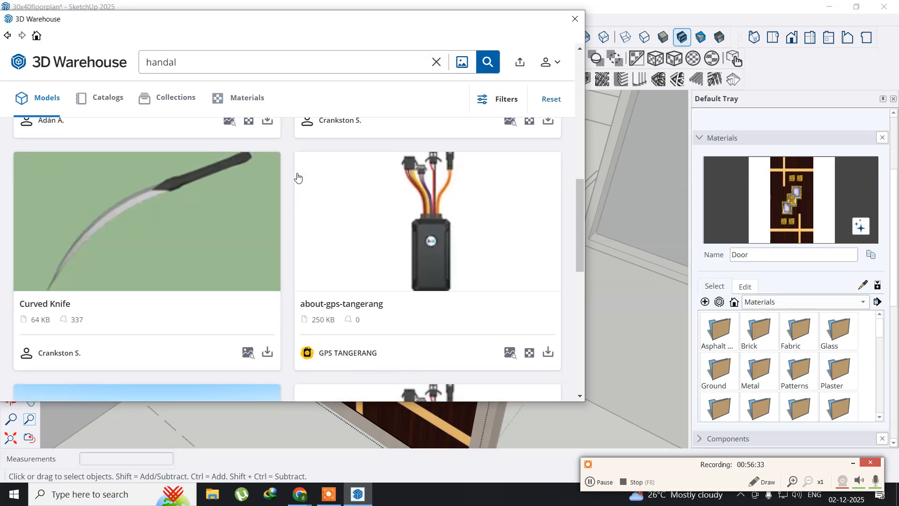
scroll(297, 177, down, 5)
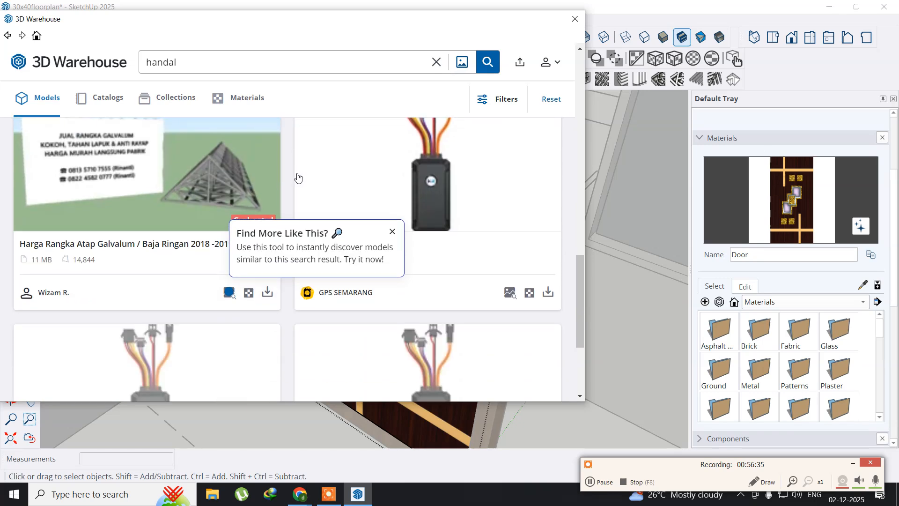
scroll(297, 177, down, 3)
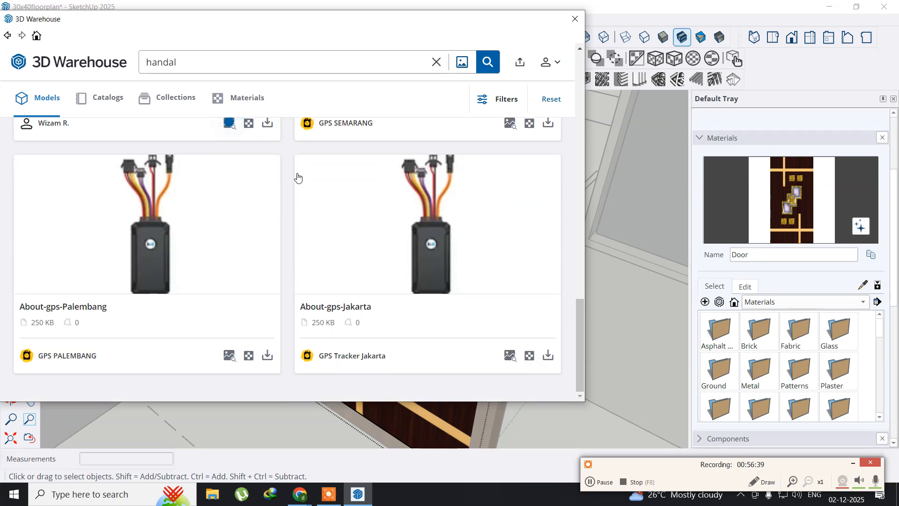
Search the model library for "handles" and browse the results for a lever handle with a lock plate.
drag(190, 61, 131, 62)
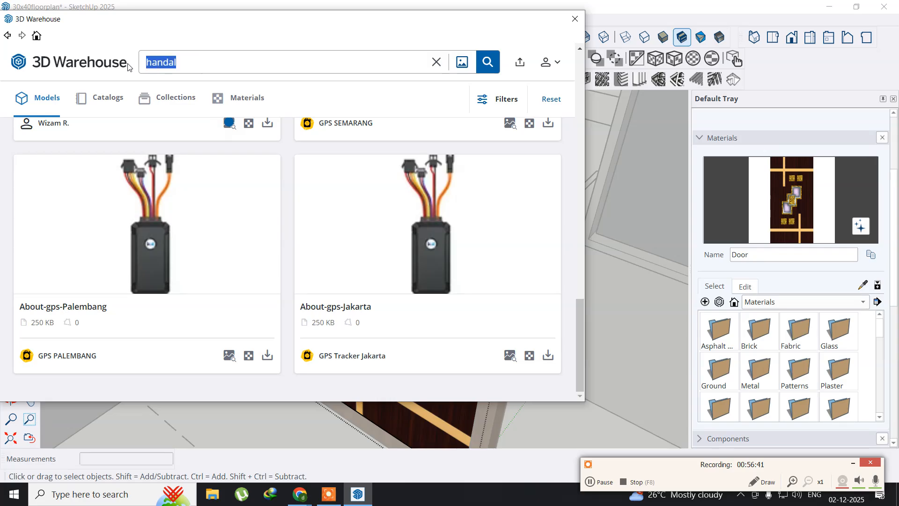
text(h)
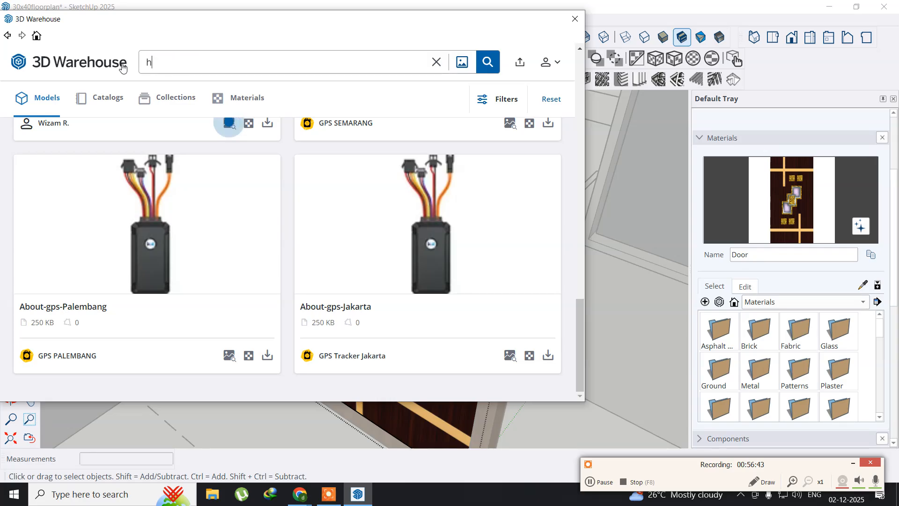
text(andl)
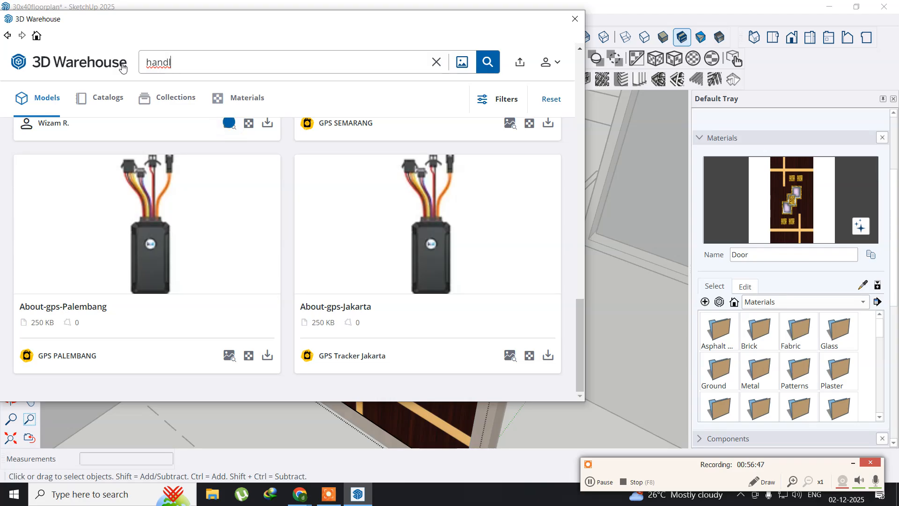
text(es)
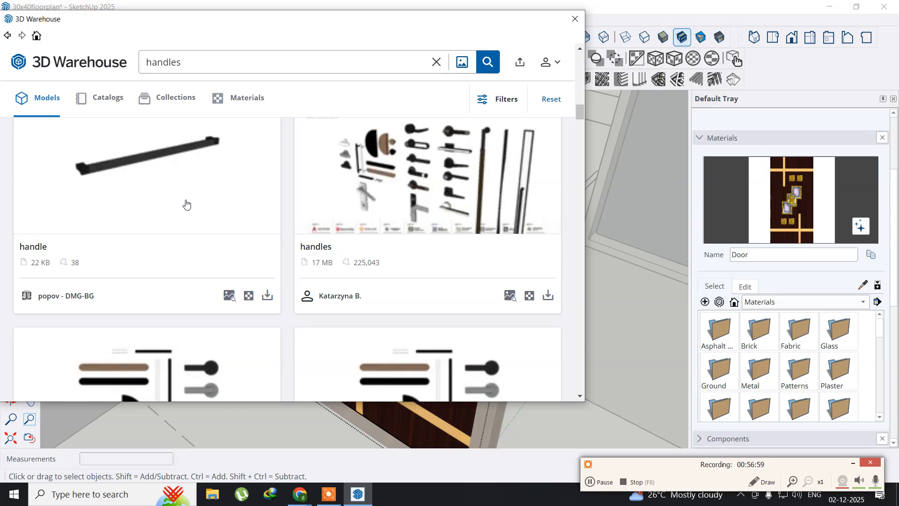
scroll(186, 203, down, 3)
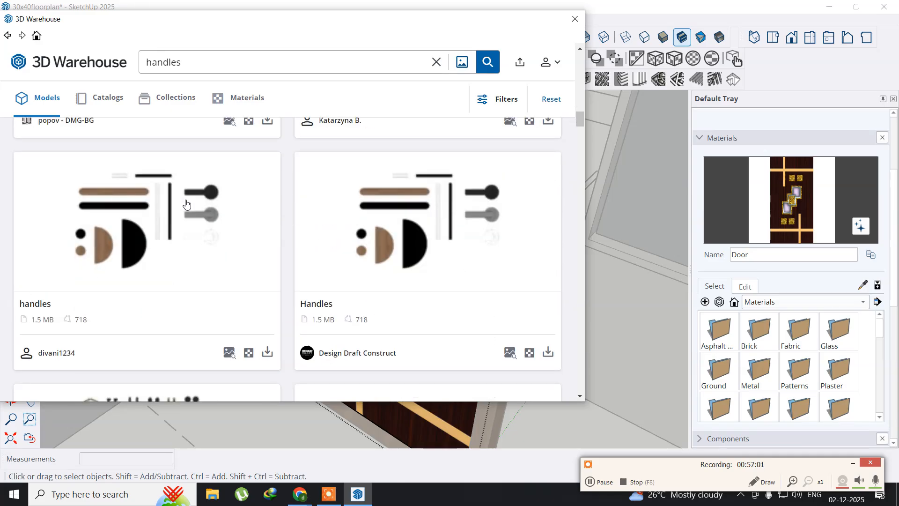
scroll(186, 203, down, 5)
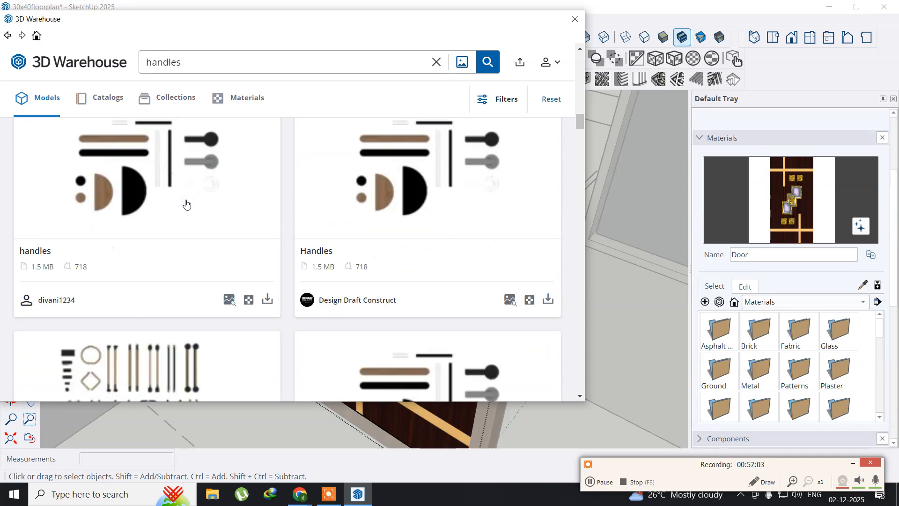
scroll(186, 203, up, 2)
scroll(186, 203, down, 4)
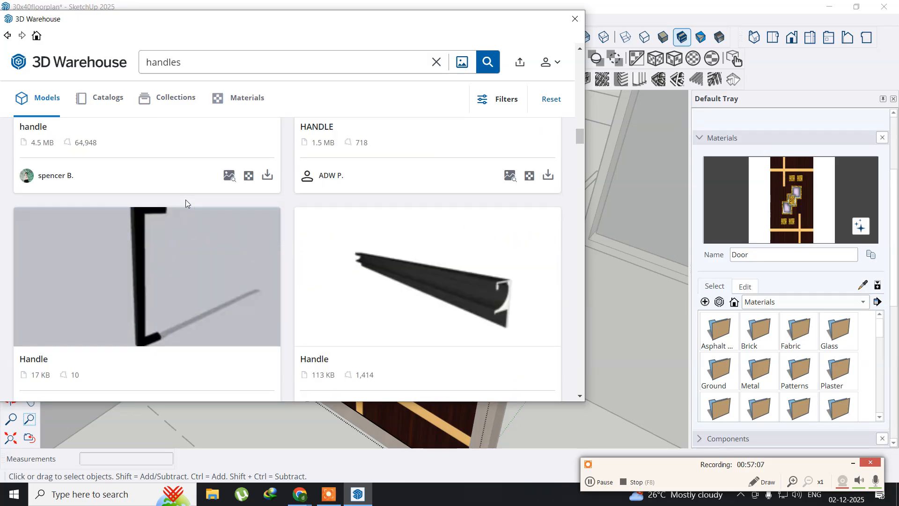
scroll(185, 200, down, 6)
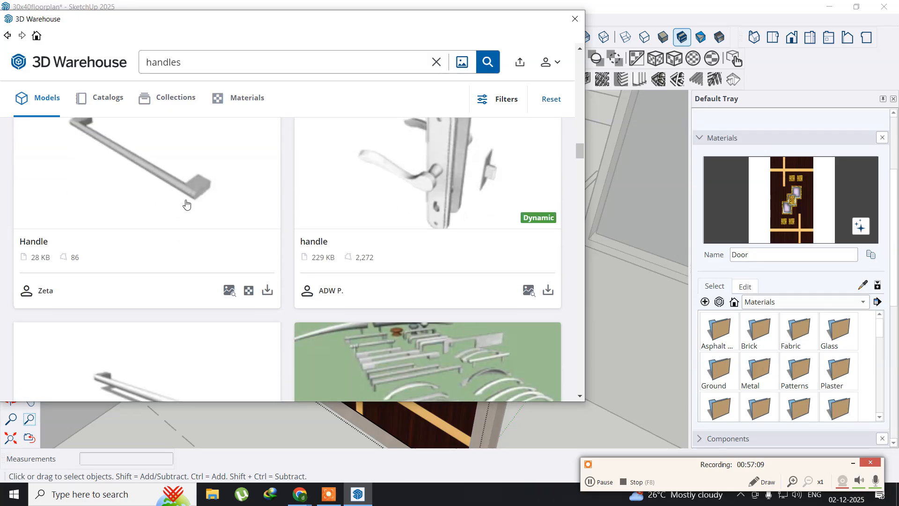
scroll(186, 203, up, 2)
scroll(186, 203, down, 2)
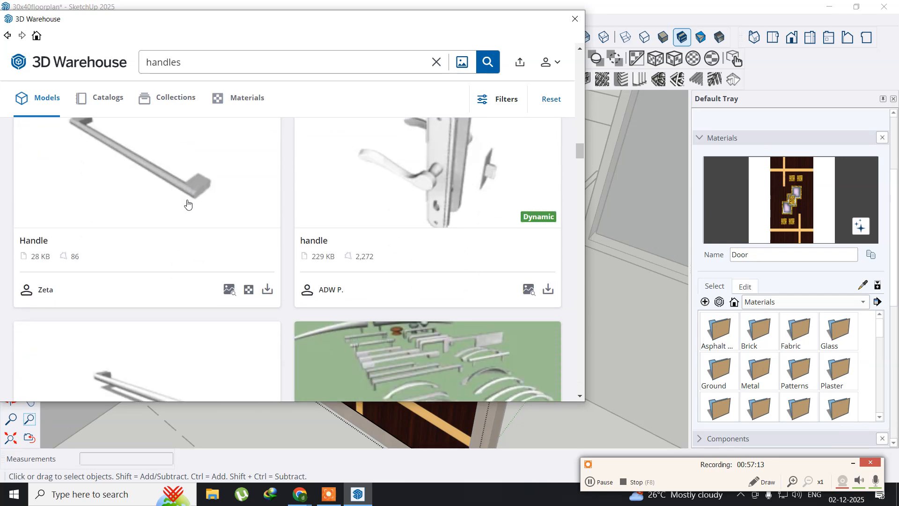
Load the dynamic lever handle with lock plates directly into the model and place it on the front panel's vertical edge beside the frame.
click(439, 166)
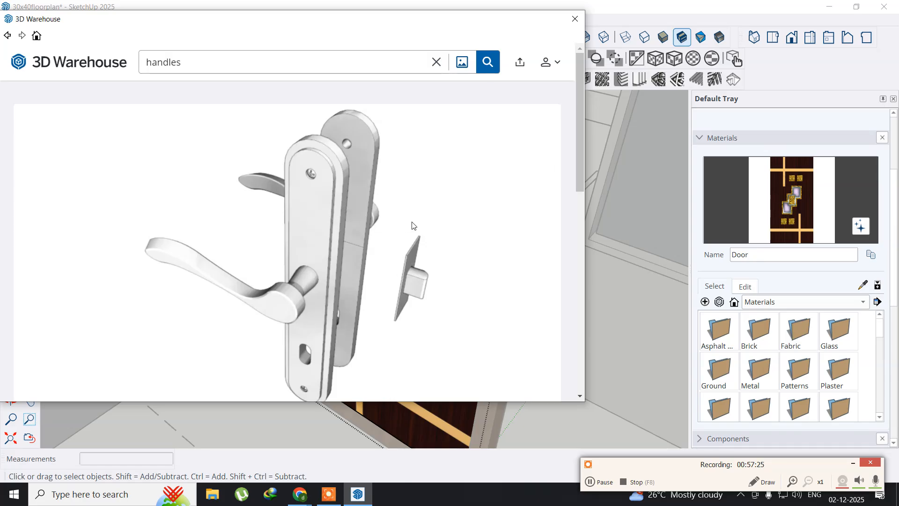
scroll(413, 226, down, 5)
click(489, 276)
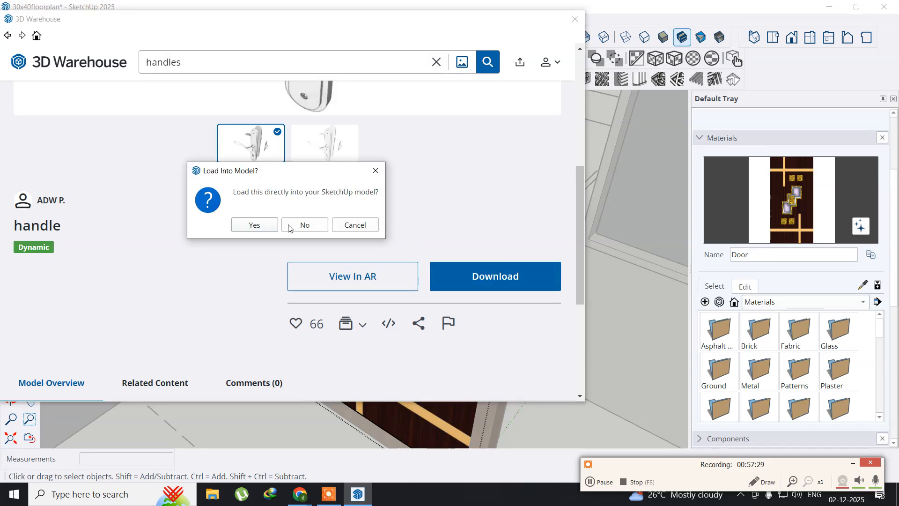
click(261, 224)
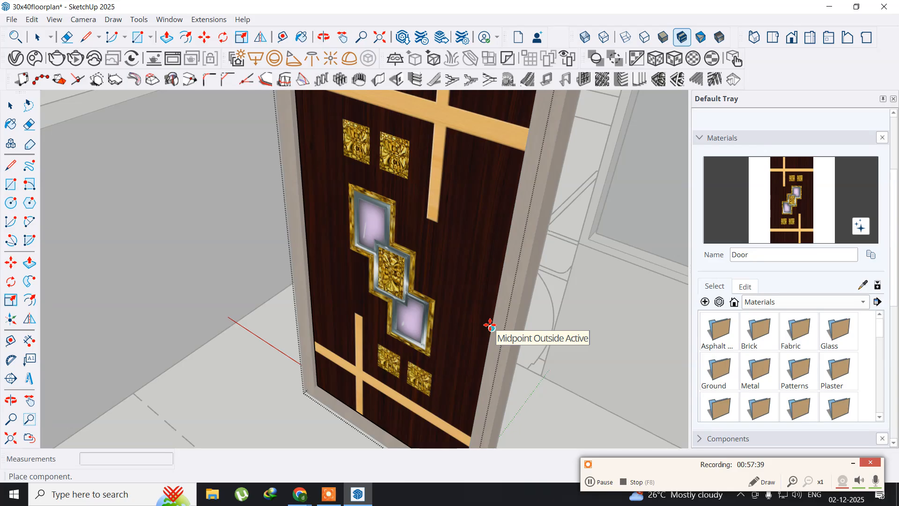
middle_drag(490, 325, 284, 327)
middle_drag(212, 310, 438, 311)
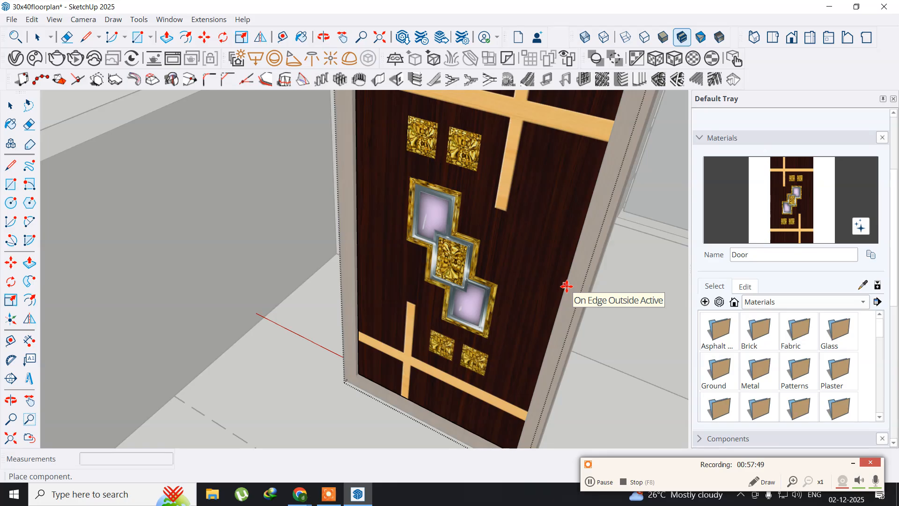
Move the lever handle about 8 13/16" onto the upper part of the front door panel, near the corner opposite the lock edge.
key(m)
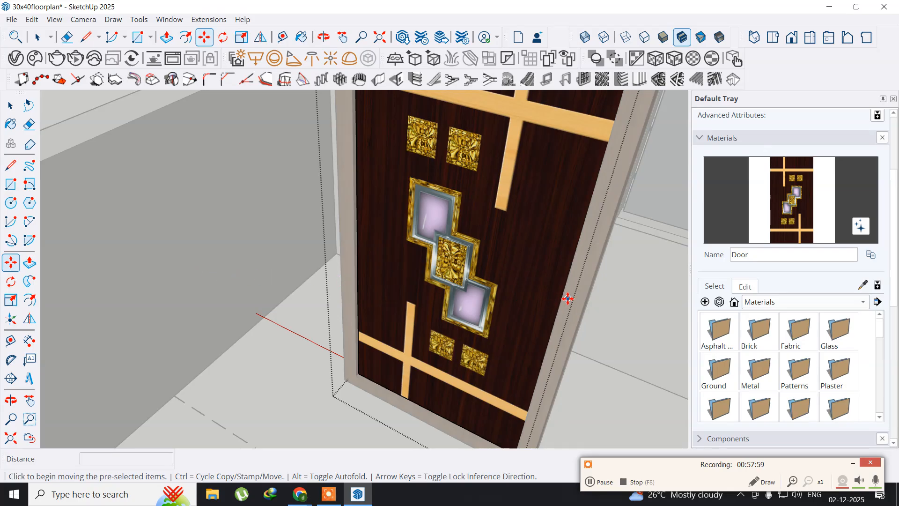
scroll(567, 297, up, 4)
scroll(558, 282, up, 3)
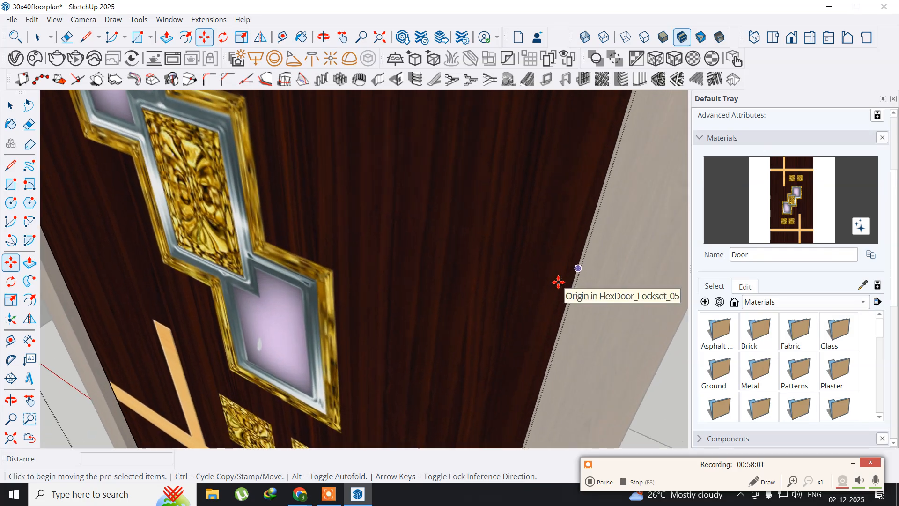
click(479, 264)
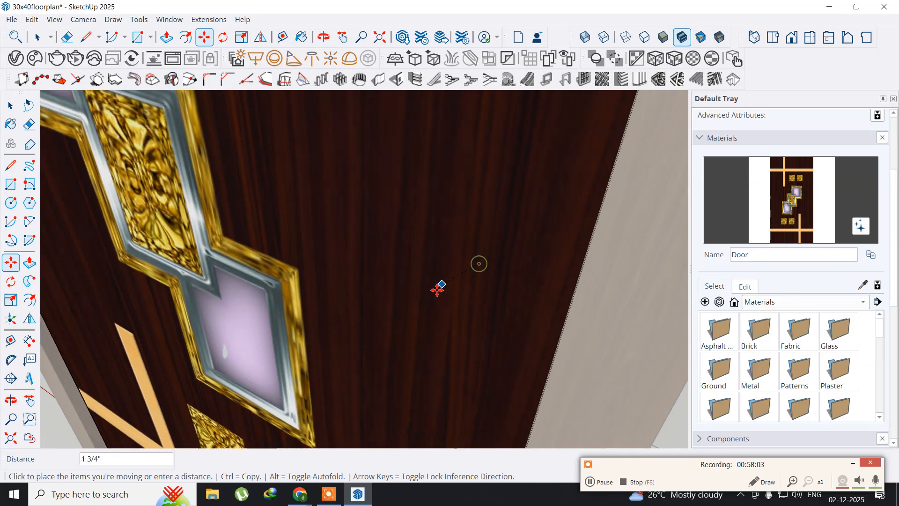
scroll(426, 288, down, 7)
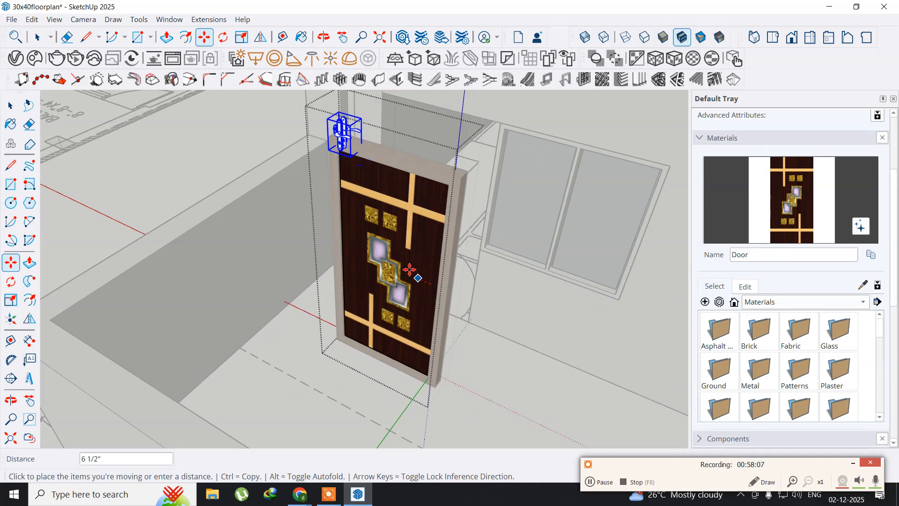
click(433, 308)
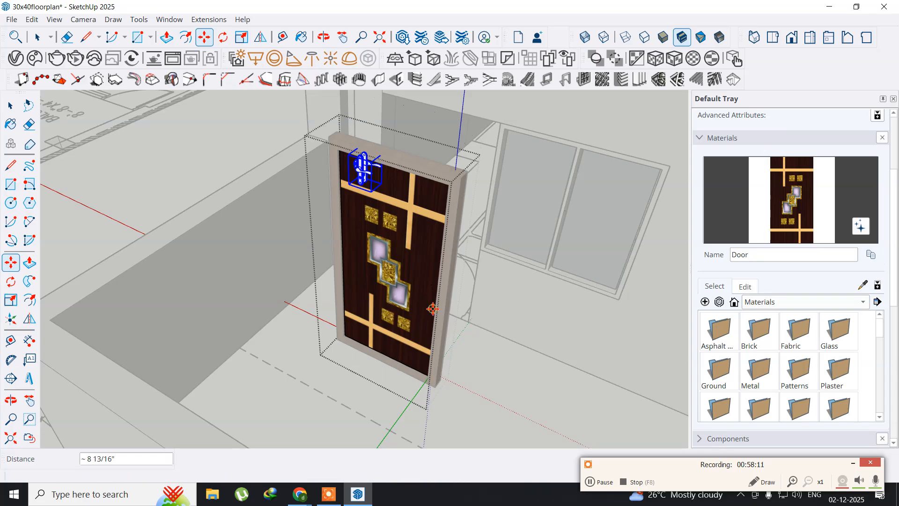
Move the handle about 3' 10 1/2" across and down the door face, beside the lower glass motif near the lock edge.
scroll(368, 210, up, 3)
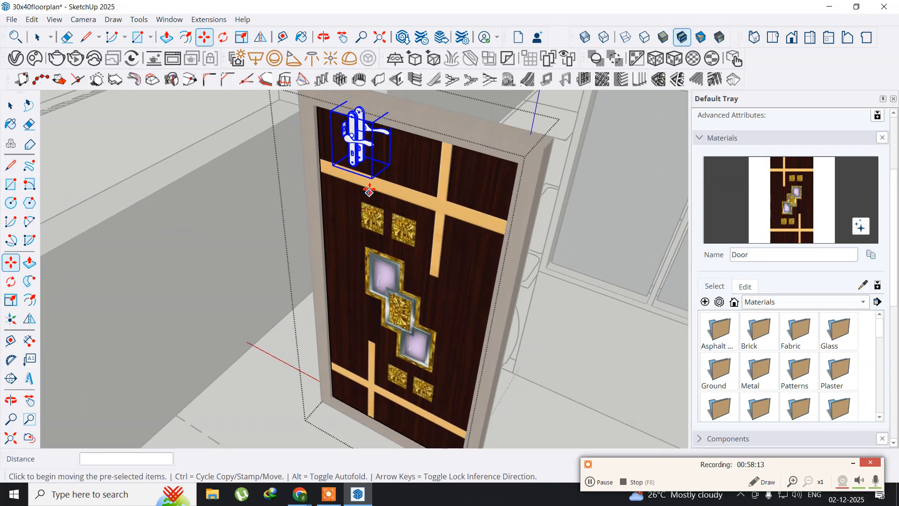
scroll(369, 187, up, 3)
middle_drag(370, 188, 332, 243)
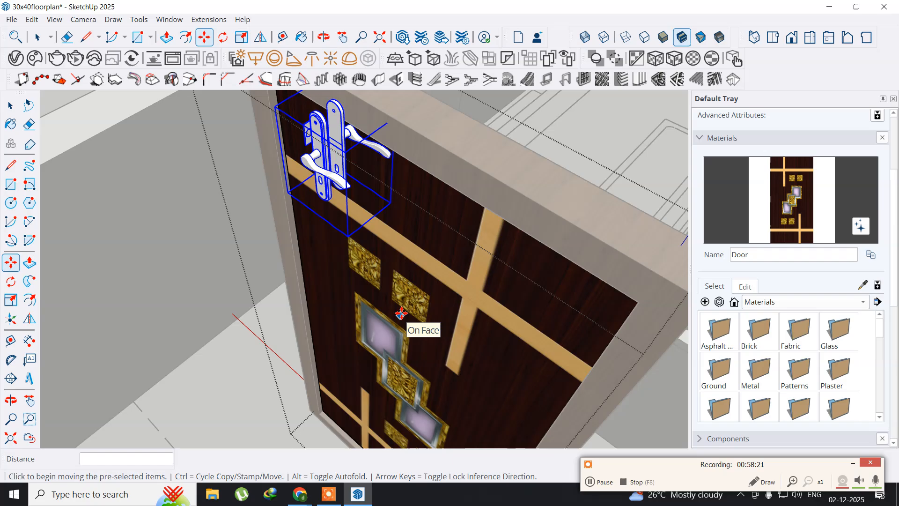
middle_drag(402, 262, 380, 238)
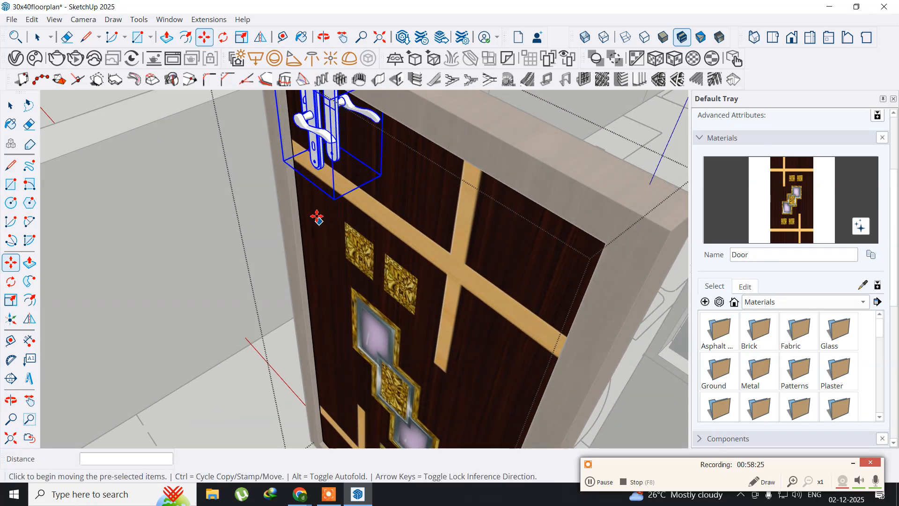
click(333, 194)
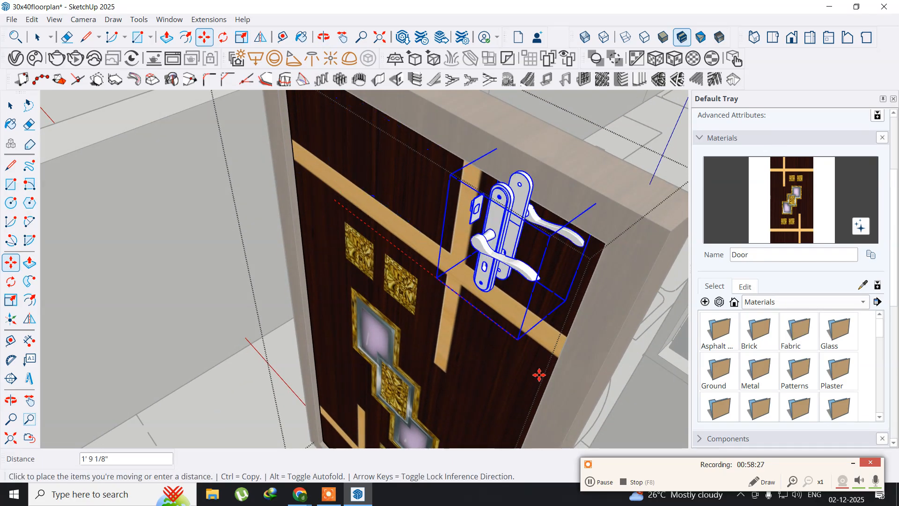
click(511, 424)
middle_drag(511, 425, 514, 353)
middle_drag(518, 408, 508, 114)
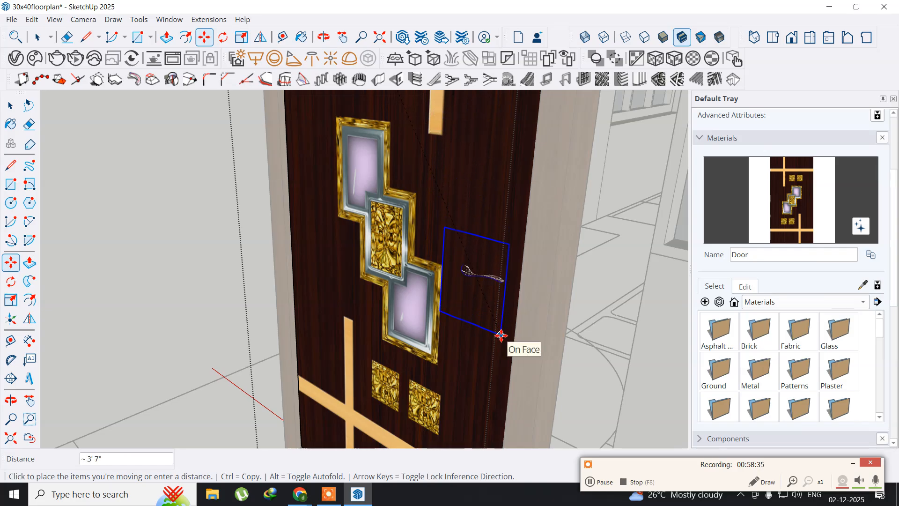
middle_drag(494, 345, 487, 196)
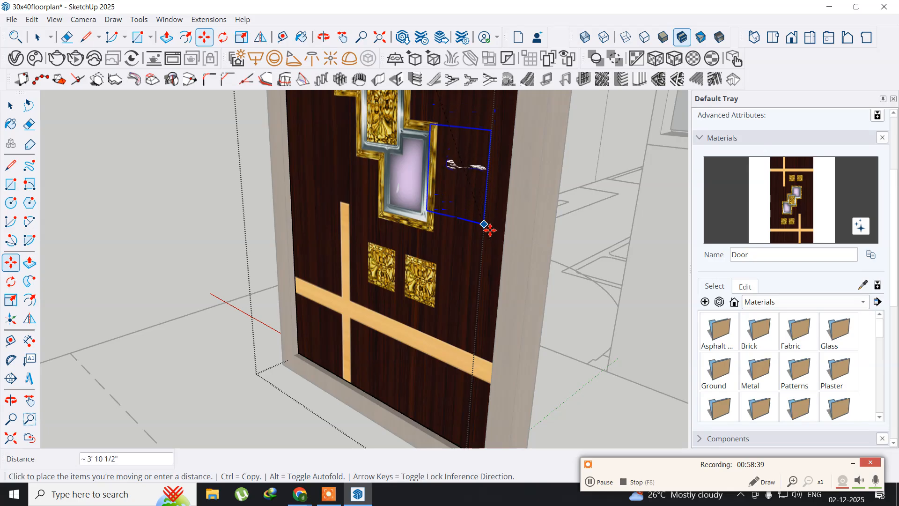
click(491, 229)
Move the handle 1 15/16" outward along the green axis so its lock plate stands on the door face.
middle_drag(466, 229, 431, 325)
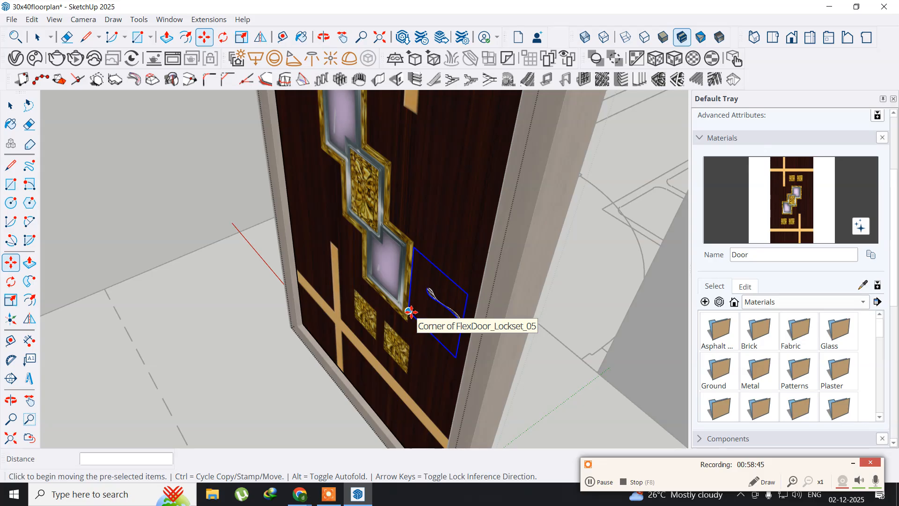
click(410, 312)
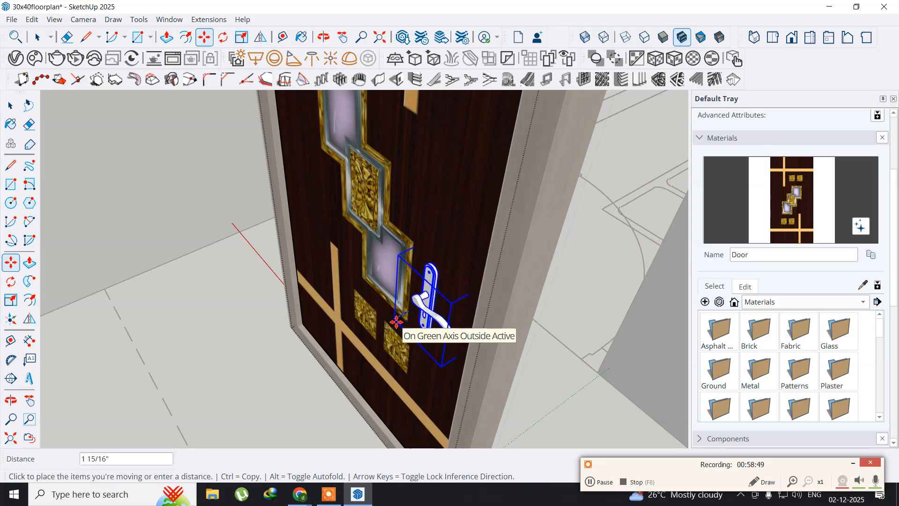
click(397, 322)
Move the handle about 2 1/16" along the red axis until its bounding corner meets the panel's edge at the frame.
scroll(434, 318, up, 3)
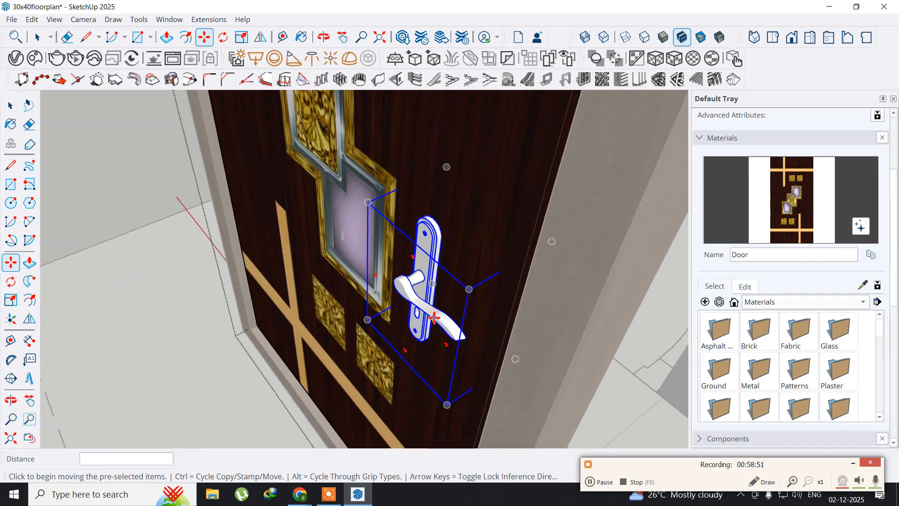
scroll(434, 318, up, 4)
middle_drag(433, 317, 609, 281)
shift+middle_drag(585, 310, 490, 290)
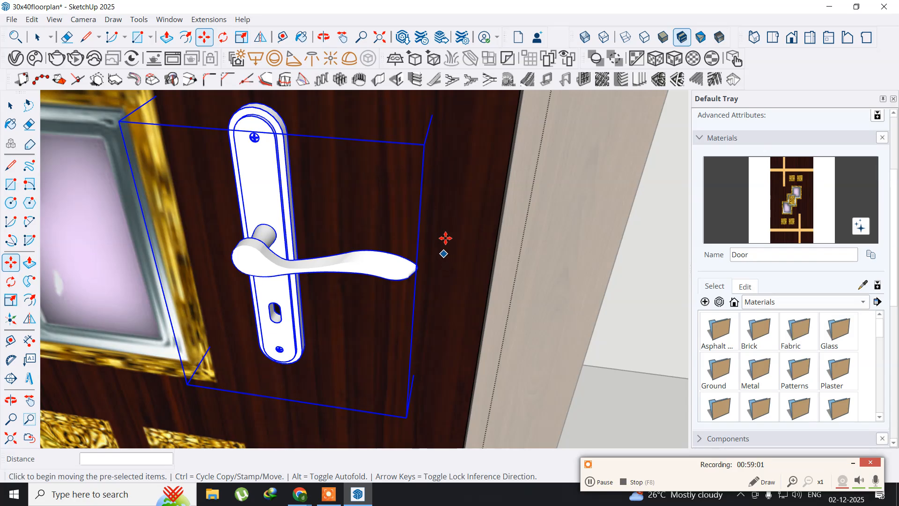
shift+middle_drag(465, 182, 410, 254)
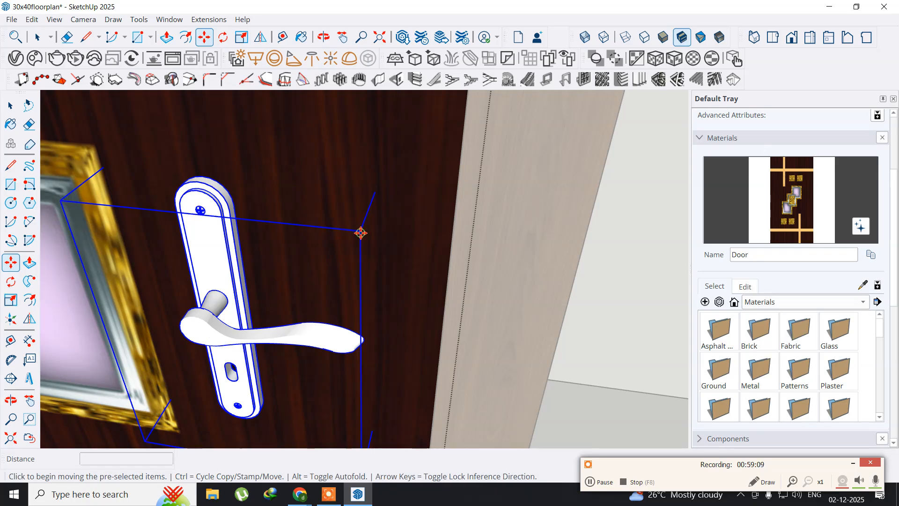
click(361, 232)
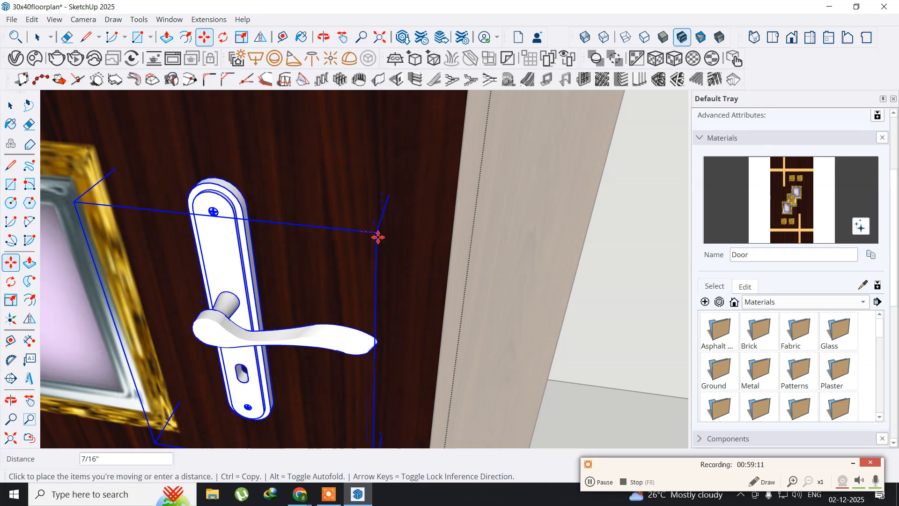
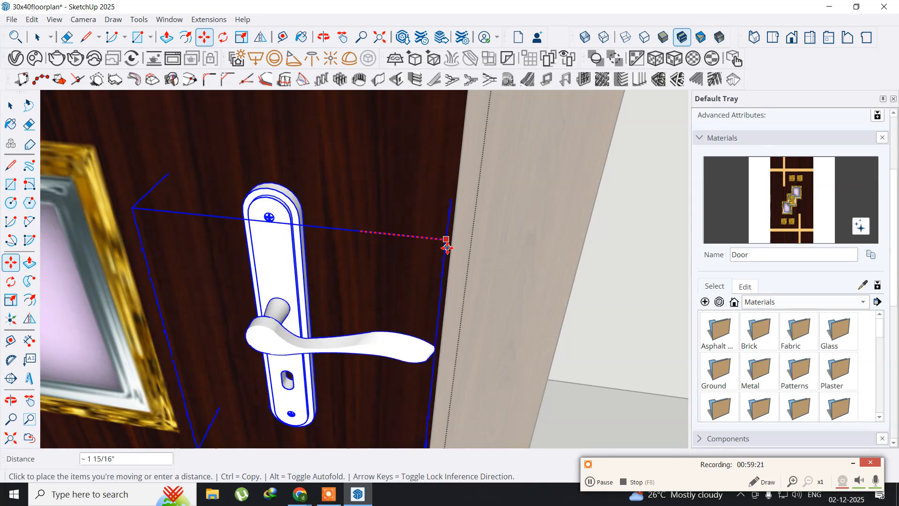
click(446, 249)
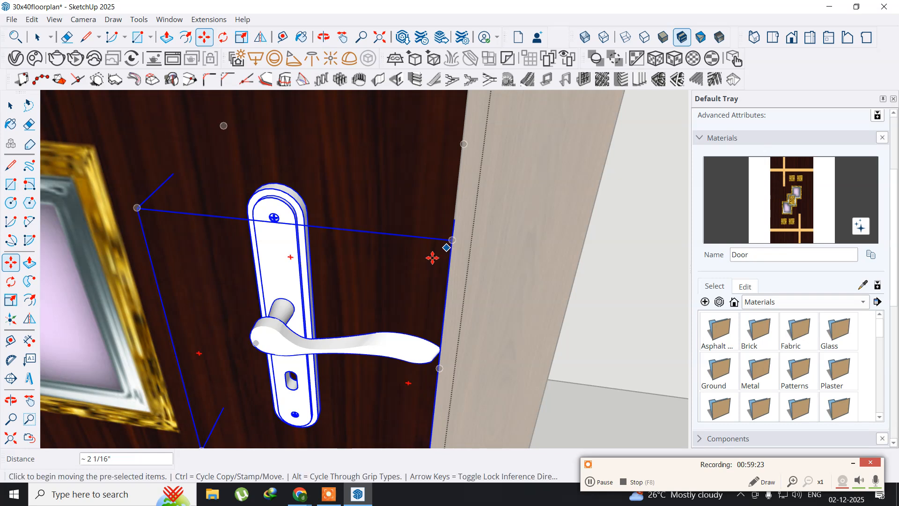
Keep the handle selected, open the V-Ray Asset Editor beside it and expand the material library.
mouse_move(426, 263)
middle_down()
mouse_move(423, 284)
mouse_move(426, 271)
middle_up()
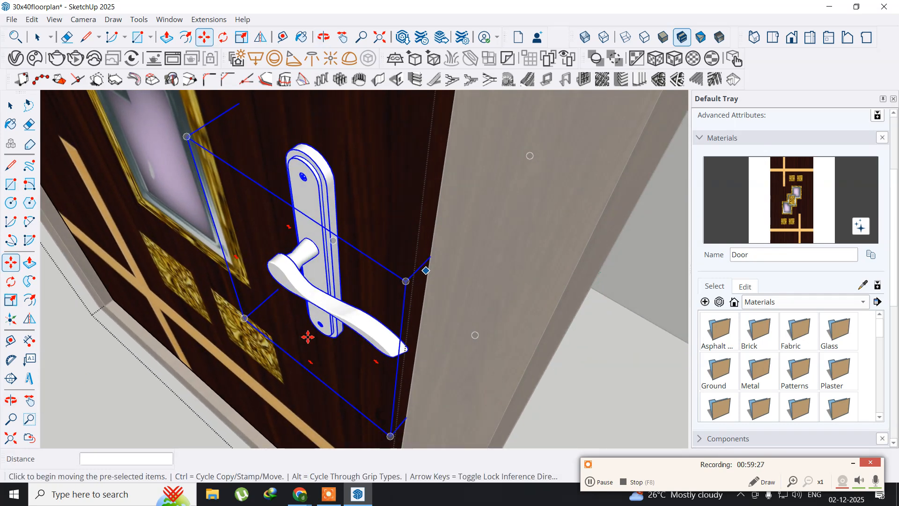
click(11, 108)
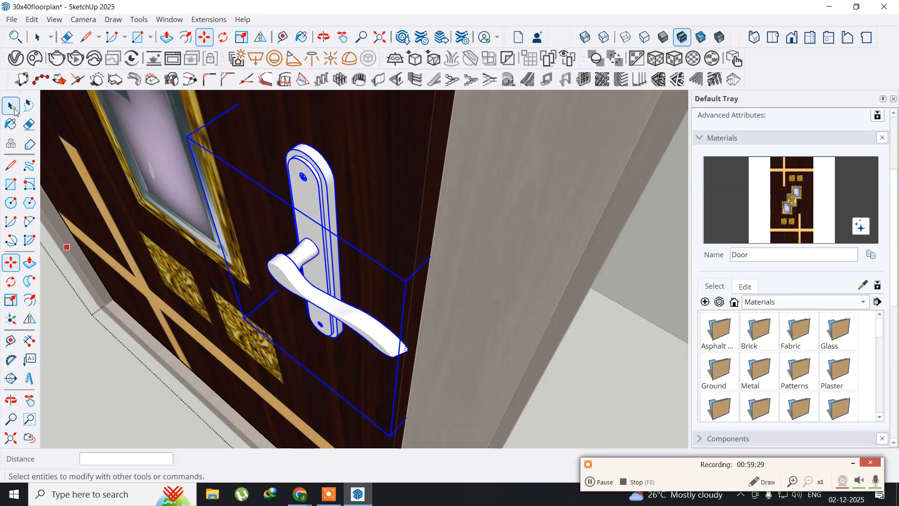
click(14, 110)
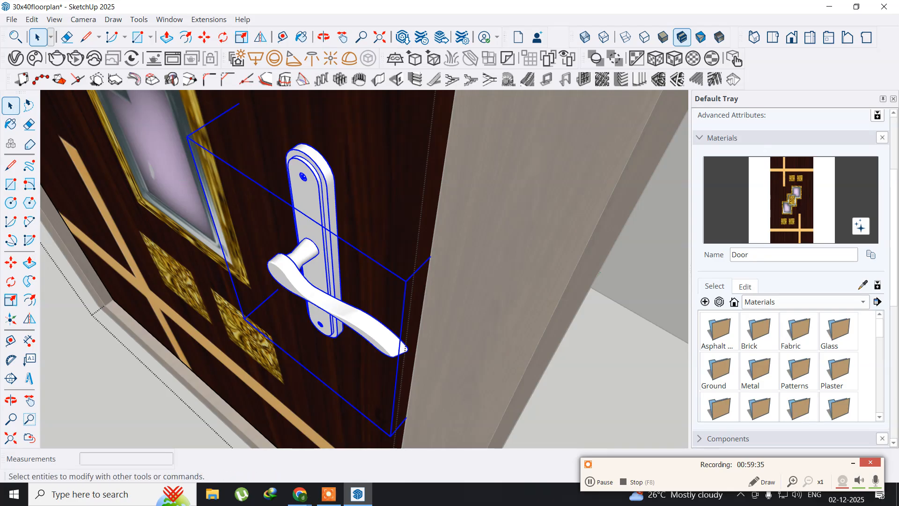
click(15, 58)
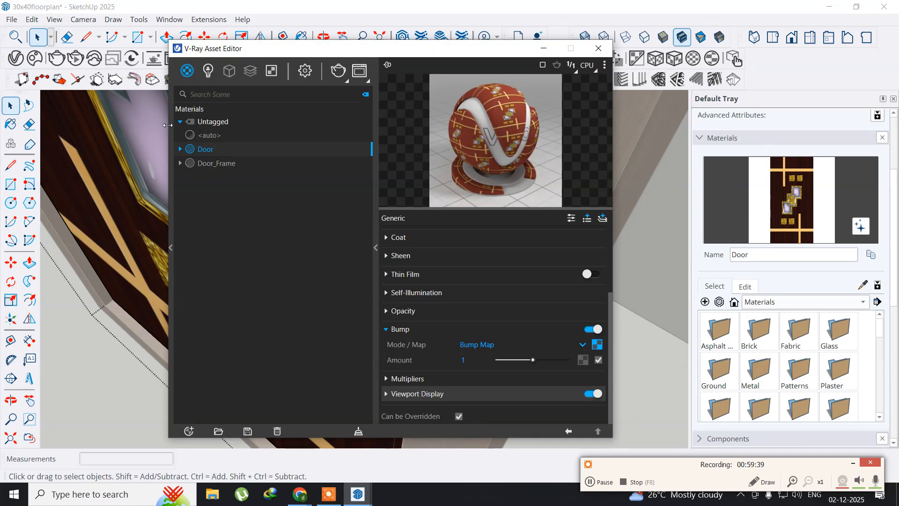
drag(243, 49, 435, 51)
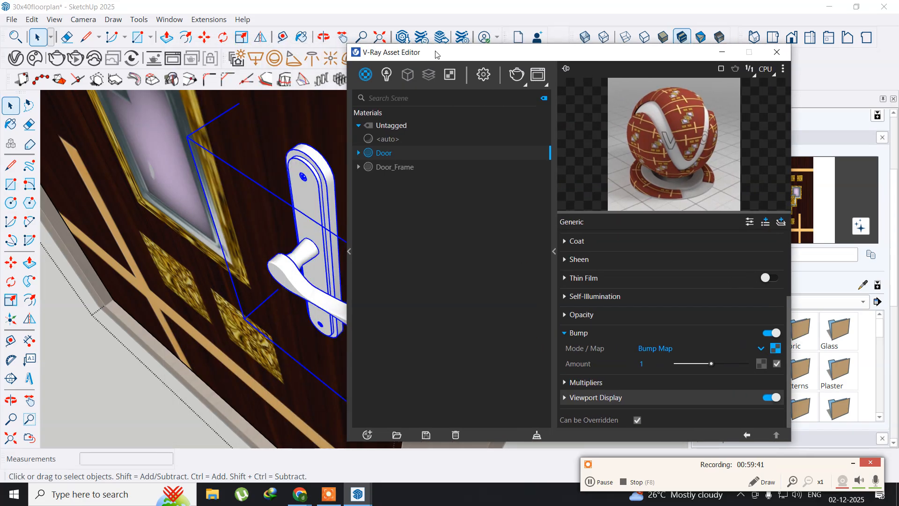
click(350, 253)
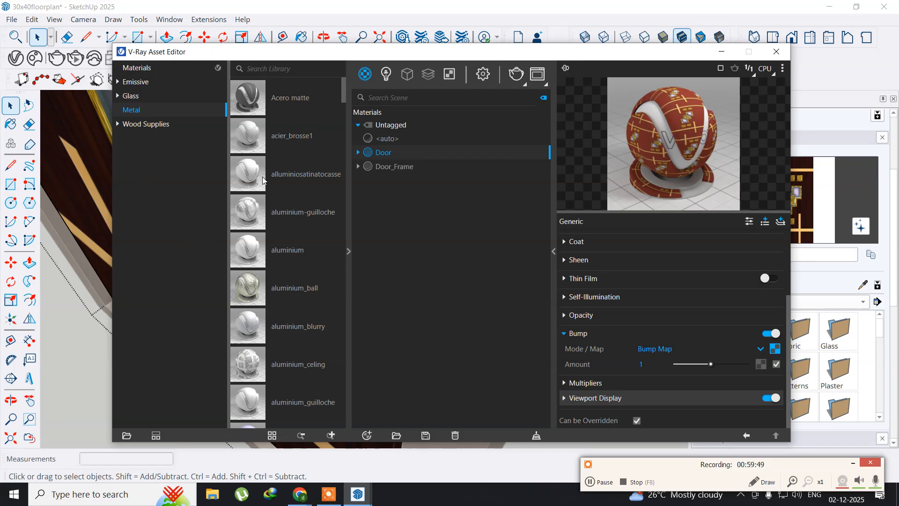
Browse the Metal material library and add Metallic_Paint_Bronze to the scene materials.
scroll(297, 259, down, 10)
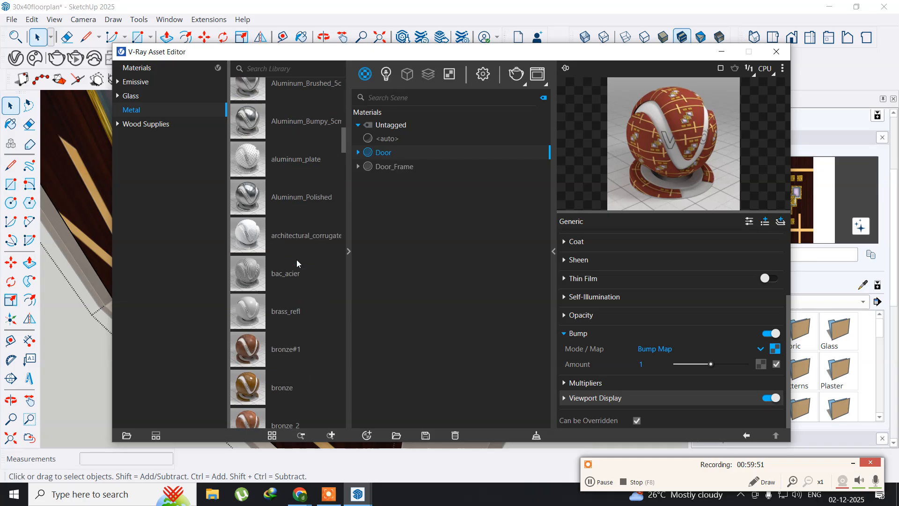
scroll(296, 260, down, 15)
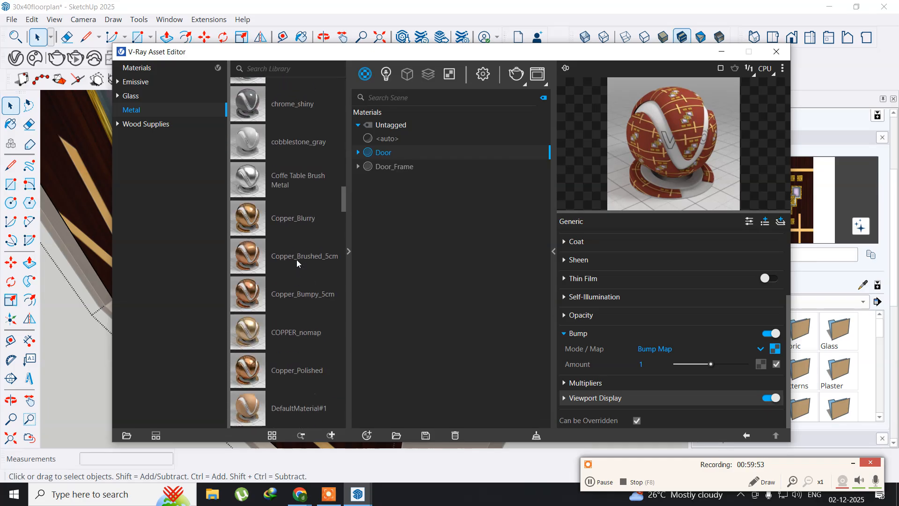
scroll(297, 259, down, 15)
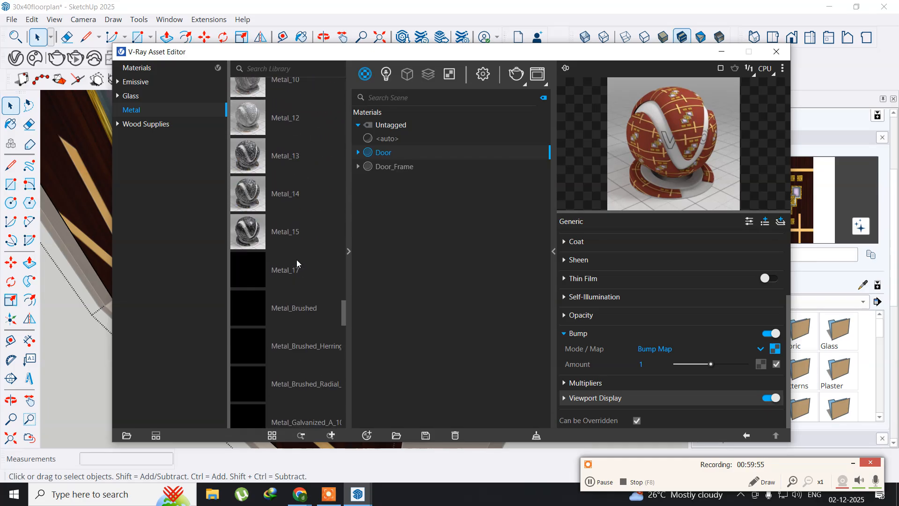
scroll(296, 259, up, 10)
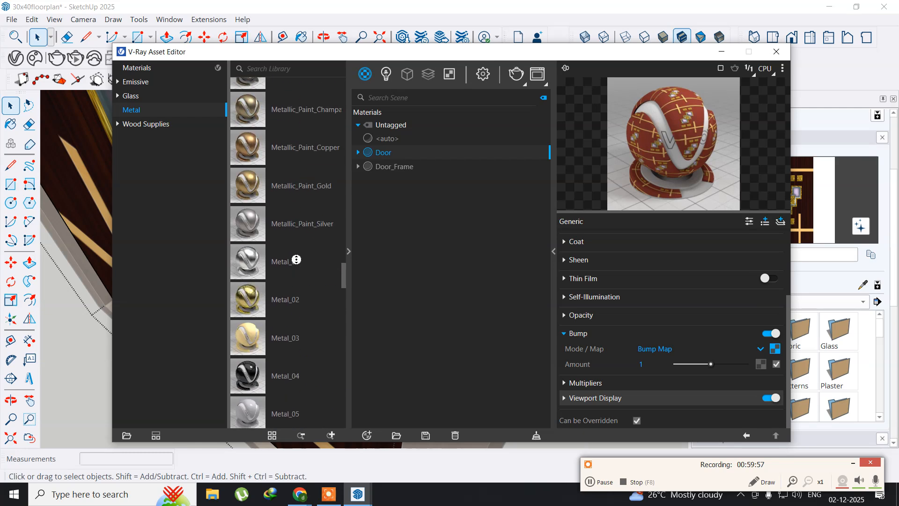
scroll(291, 199, up, 4)
scroll(287, 305, down, 3)
scroll(313, 250, up, 3)
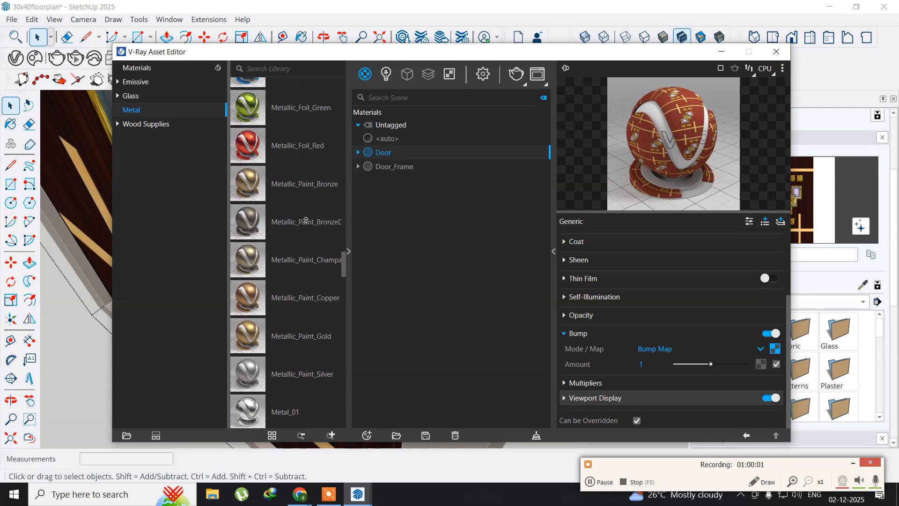
scroll(285, 280, down, 1)
scroll(287, 253, up, 4)
scroll(287, 281, down, 2)
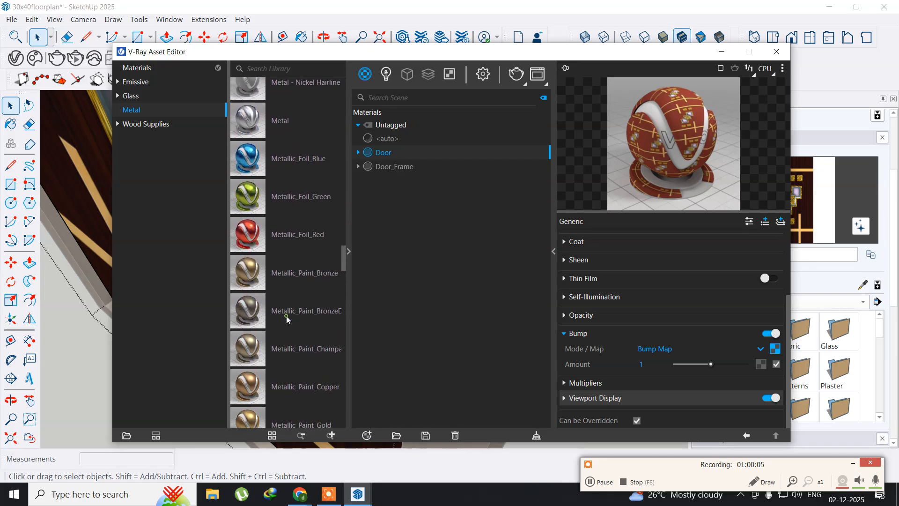
right_click(297, 277)
click(311, 281)
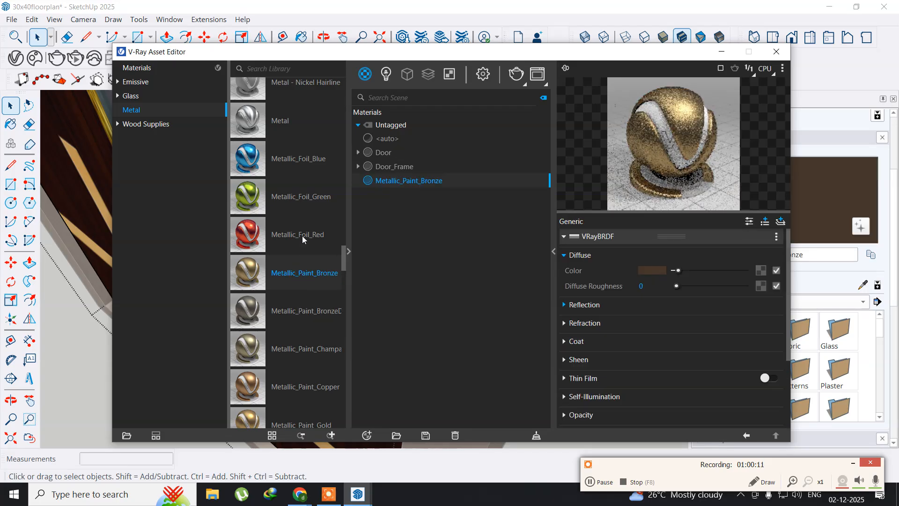
Rename the Metallic_Paint_Bronze scene material as Door_handle.
right_click(409, 184)
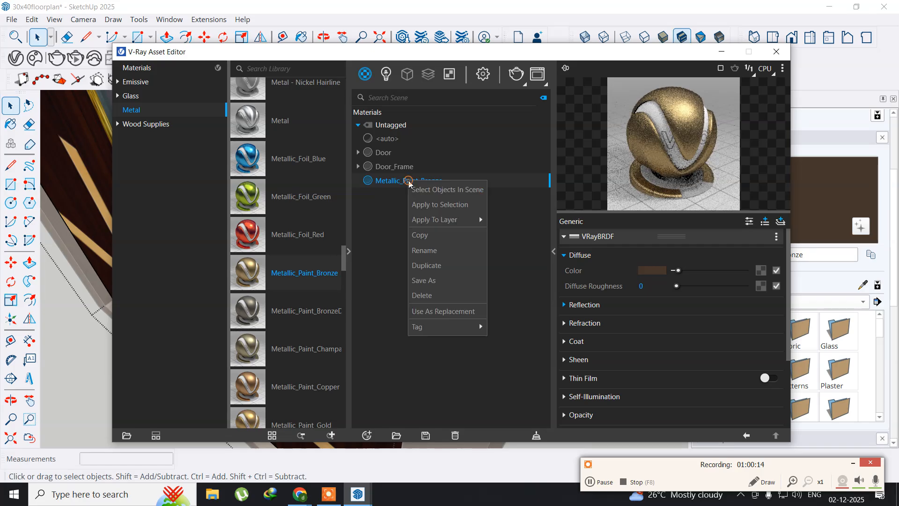
click(438, 251)
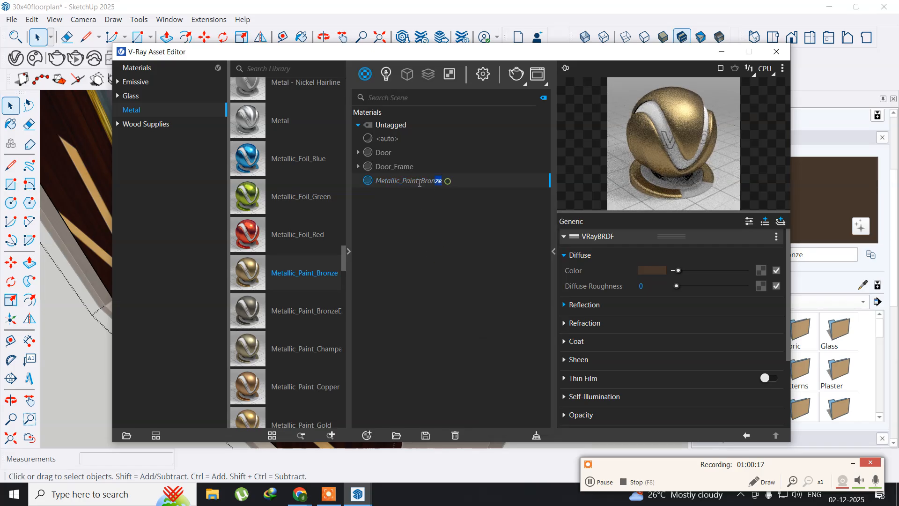
drag(420, 183, 331, 178)
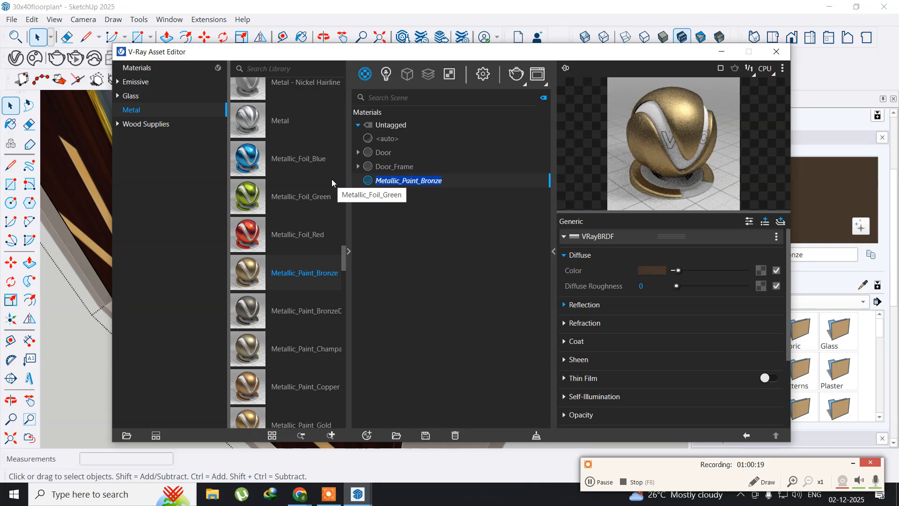
text(Door_)
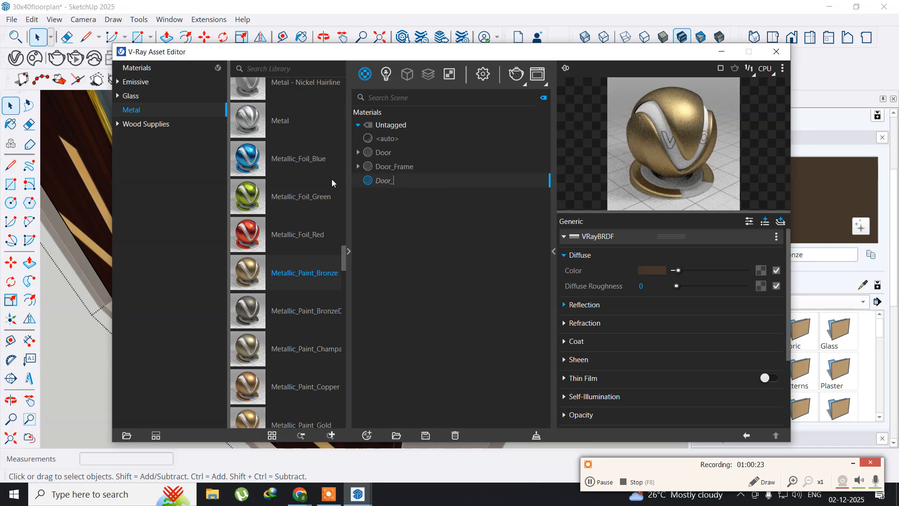
text(handle)
key(Return)
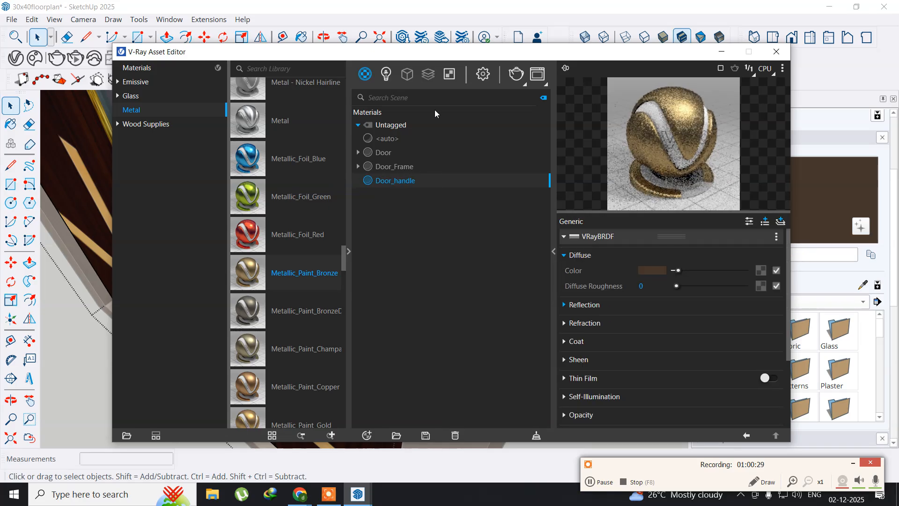
Paint the lever handle with the Door_handle material, close the Asset Editor and exit the open group.
click(349, 248)
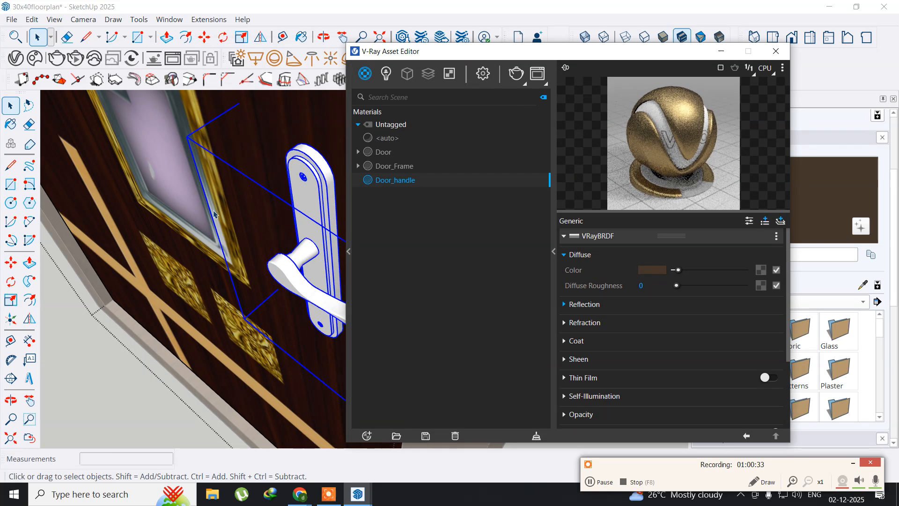
click(10, 124)
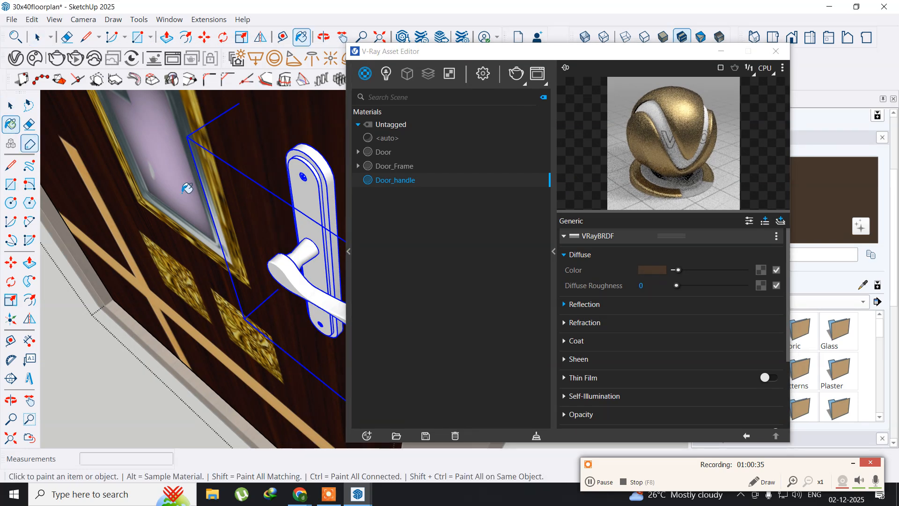
click(308, 194)
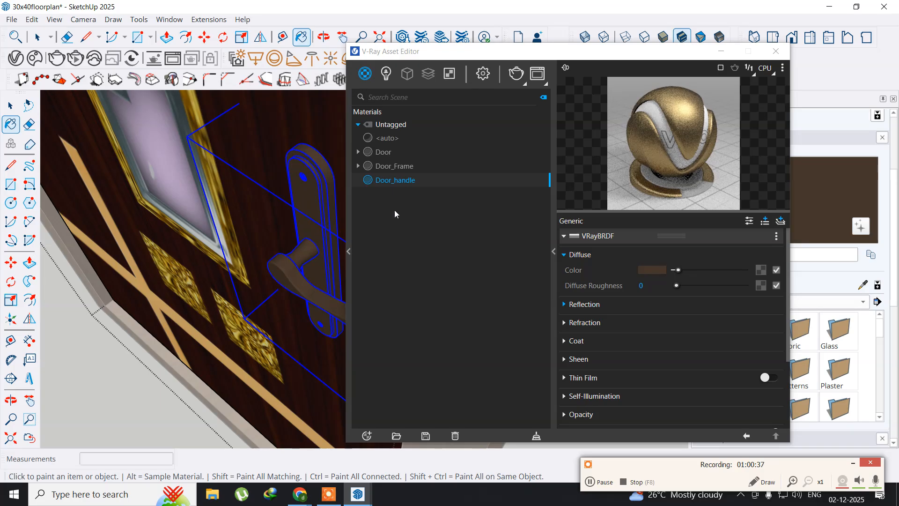
click(776, 51)
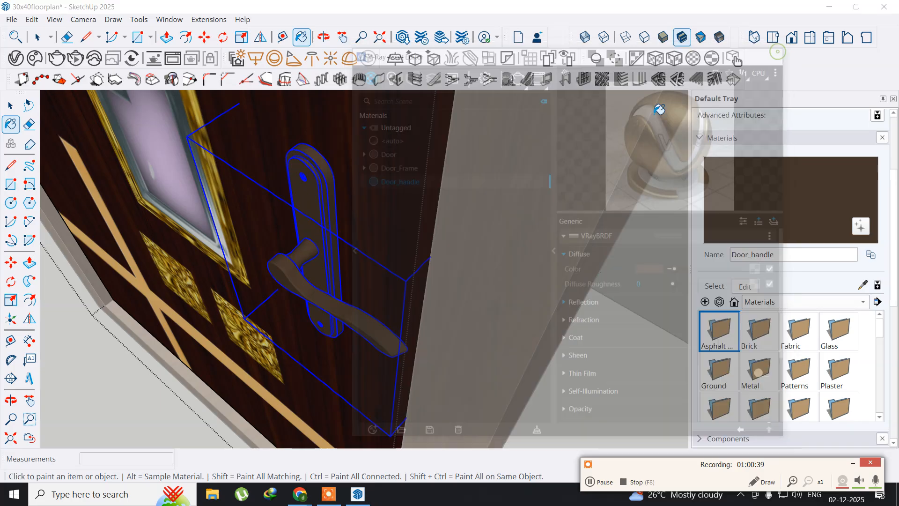
scroll(288, 263, down, 5)
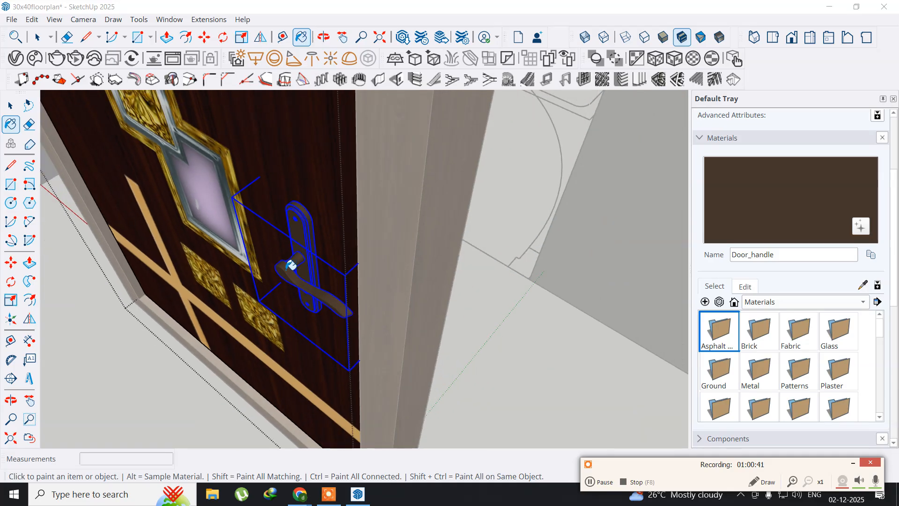
scroll(290, 266, down, 6)
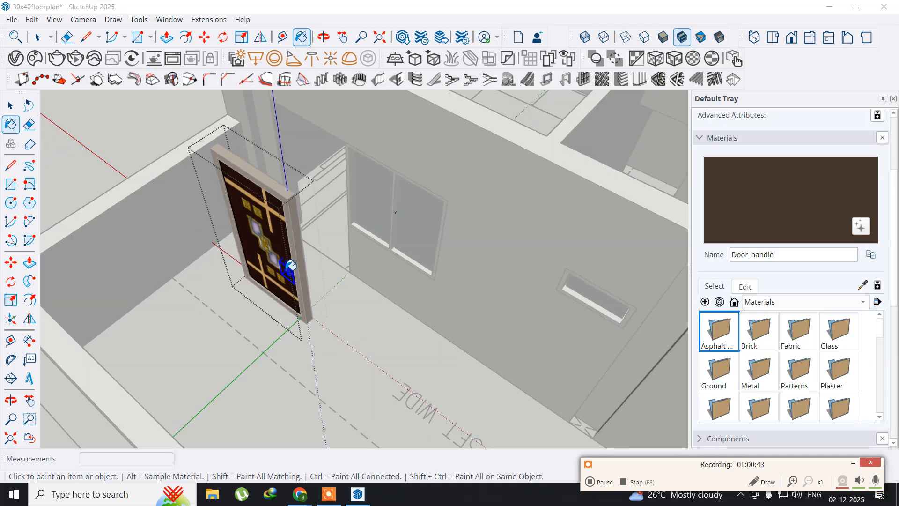
click(10, 106)
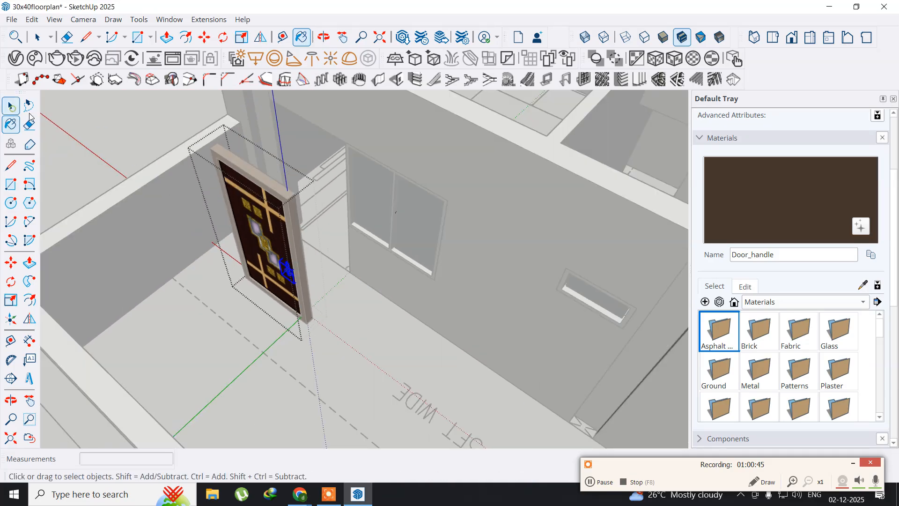
right_click(127, 128)
click(143, 129)
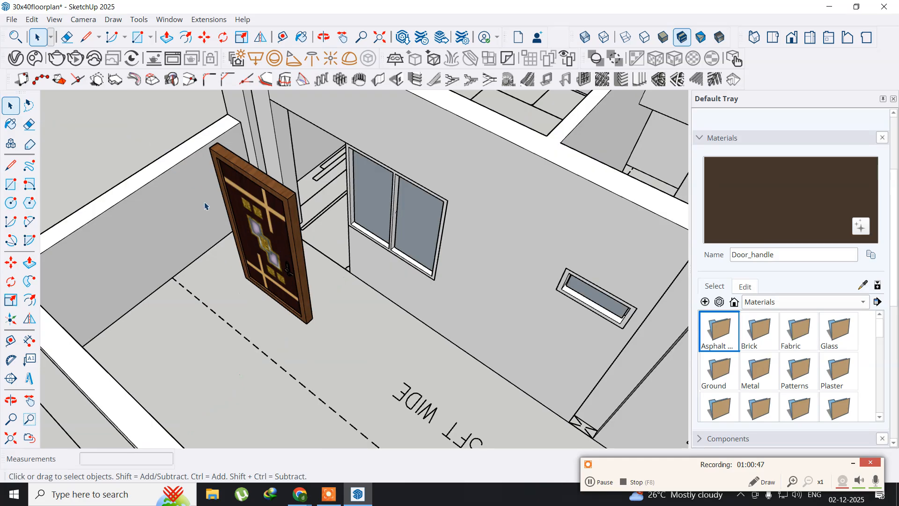
Select the door panel with its handle together with the surrounding frame and combine them into one group.
scroll(290, 268, up, 4)
middle_drag(294, 267, 289, 248)
click(290, 249)
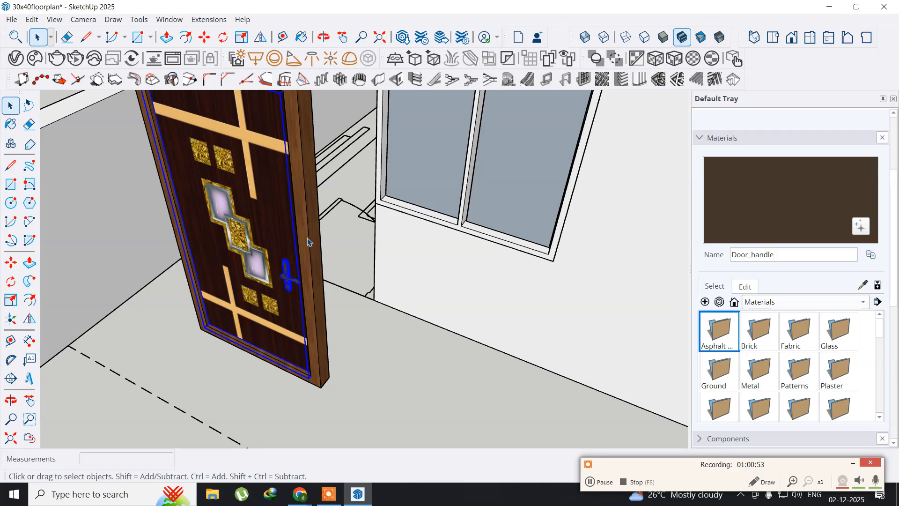
click(310, 239)
right_click(310, 239)
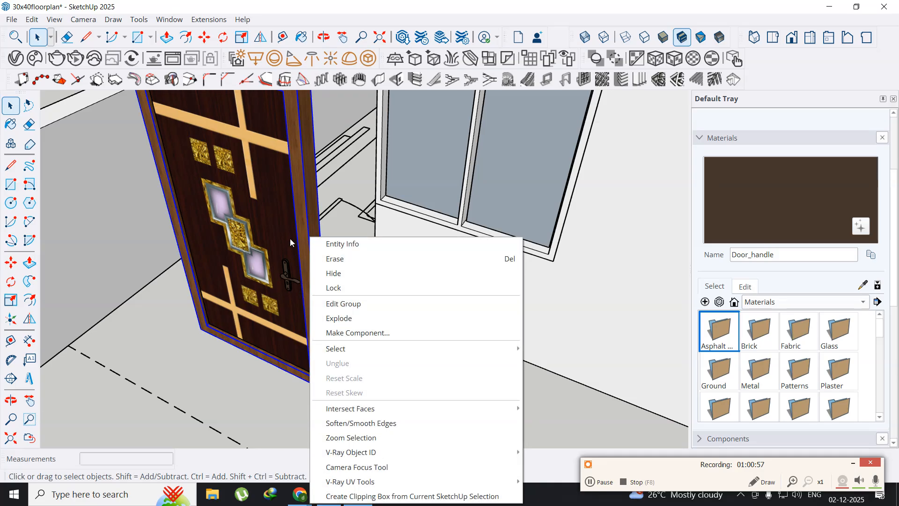
click(280, 229)
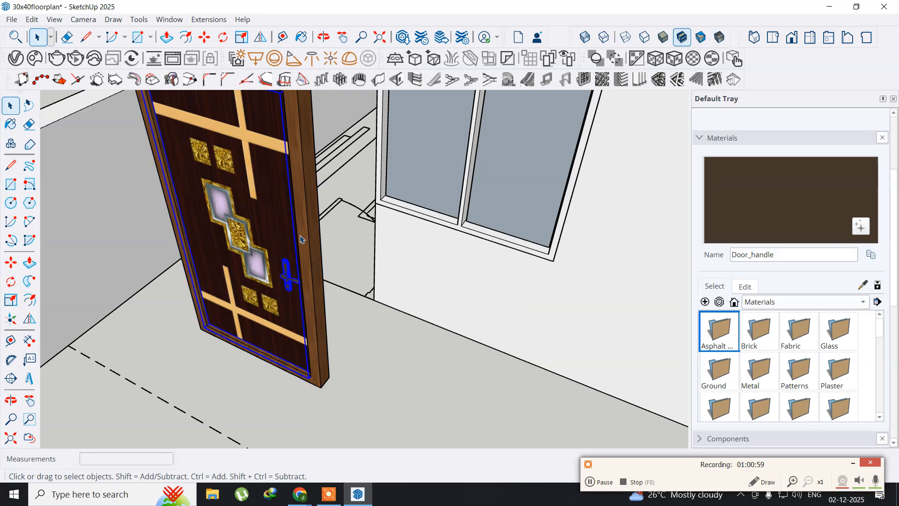
click(304, 272)
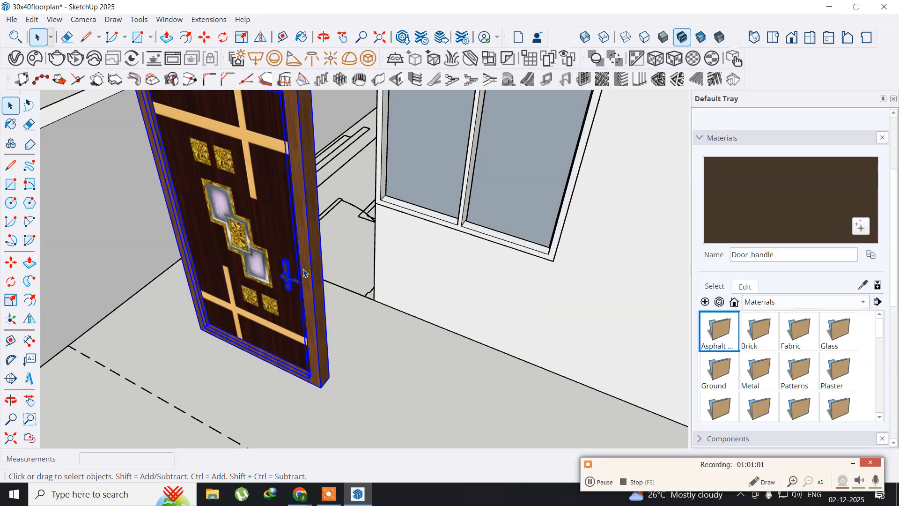
right_click(305, 271)
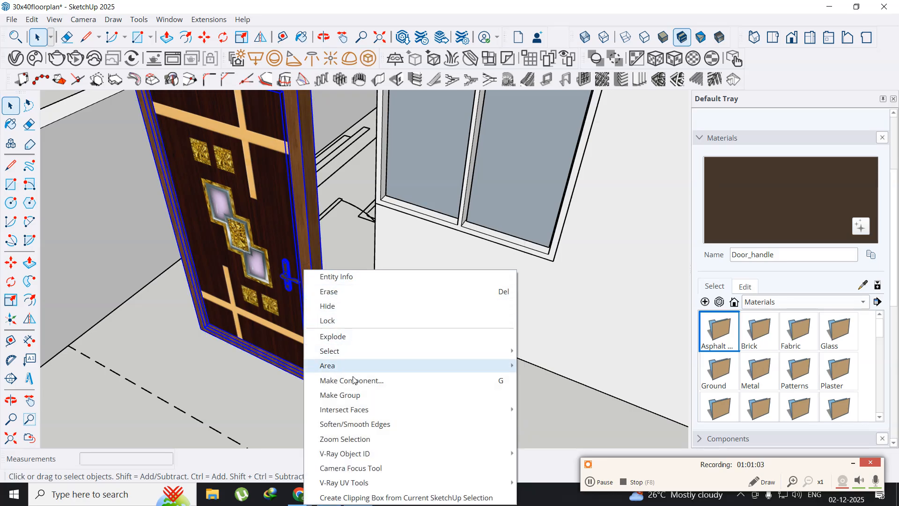
click(347, 395)
Move the door group about 3' 3/8" so its frame's bottom corner meets the bottom corner of the wall opening.
scroll(302, 313, down, 4)
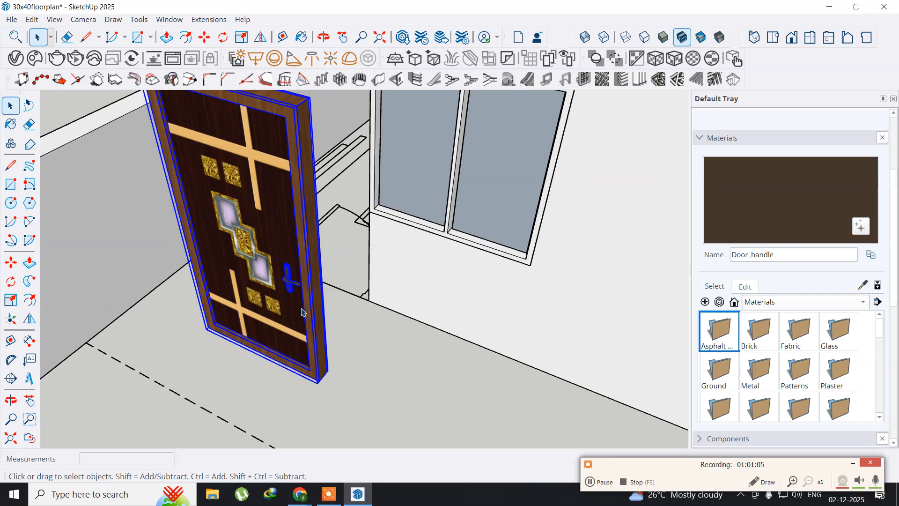
middle_drag(299, 308, 263, 315)
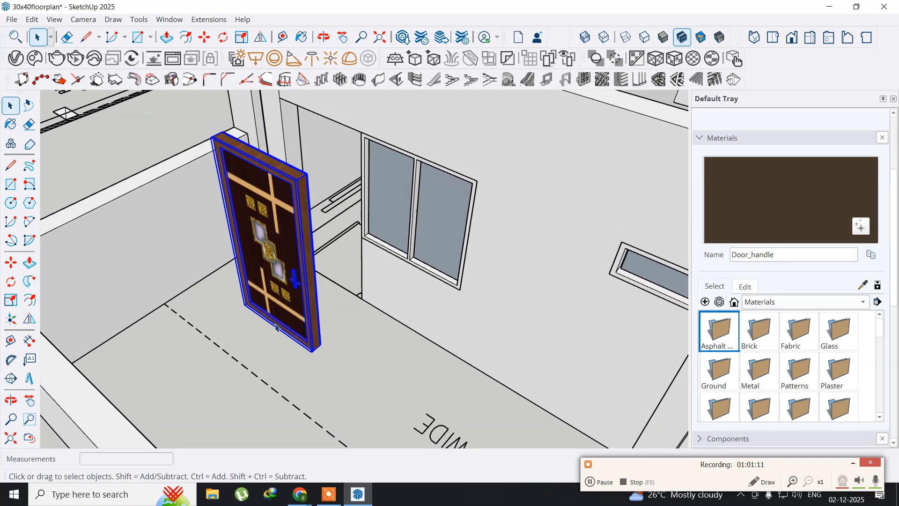
scroll(287, 346, up, 4)
middle_drag(250, 315, 422, 337)
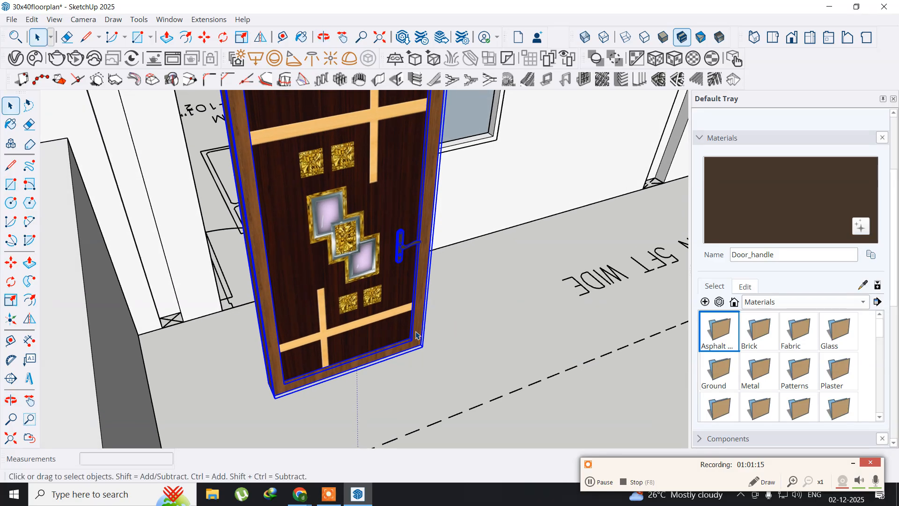
scroll(275, 400, up, 3)
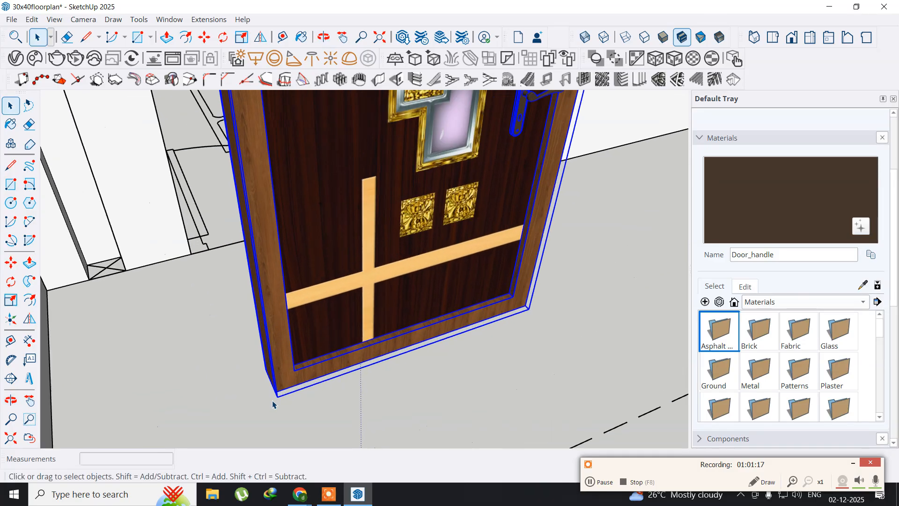
click(10, 263)
middle_drag(275, 397, 314, 418)
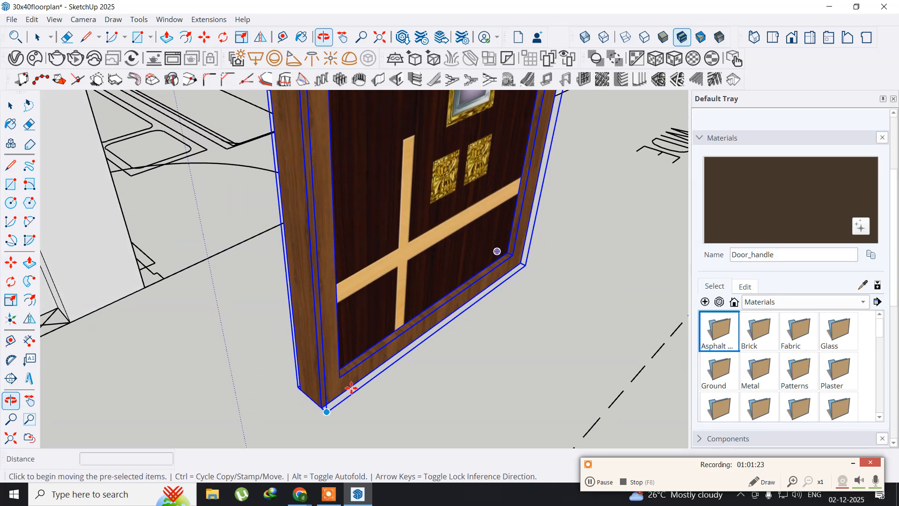
click(315, 418)
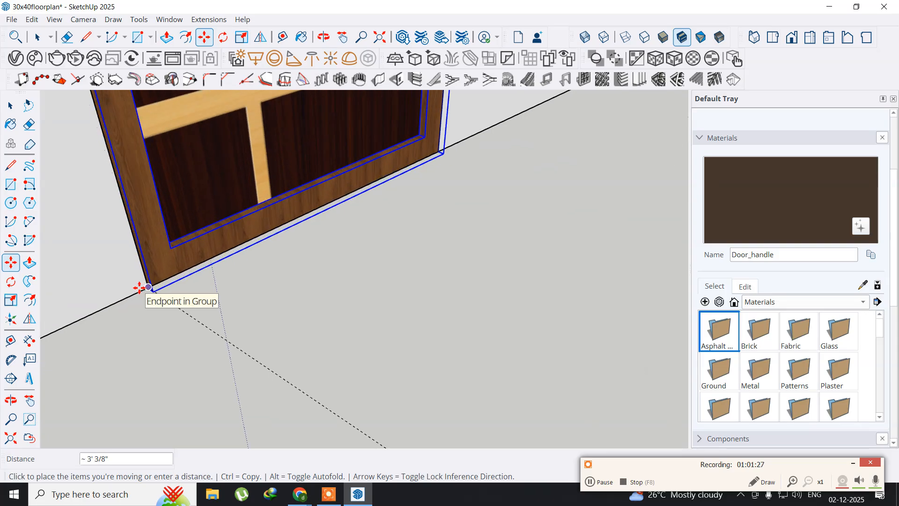
scroll(139, 288, up, 3)
click(139, 287)
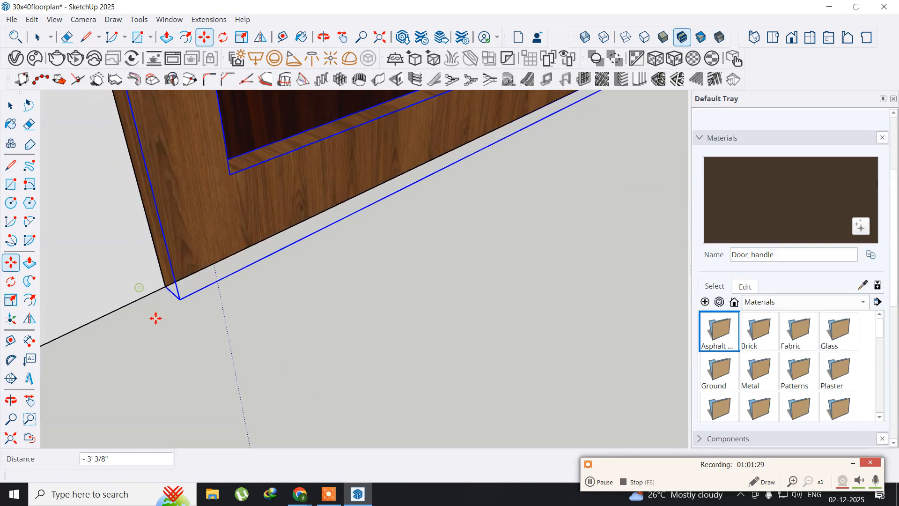
Move the door group 1" into the wall so its bounding corner meets the opening's bottom corner, and deselect it.
click(178, 303)
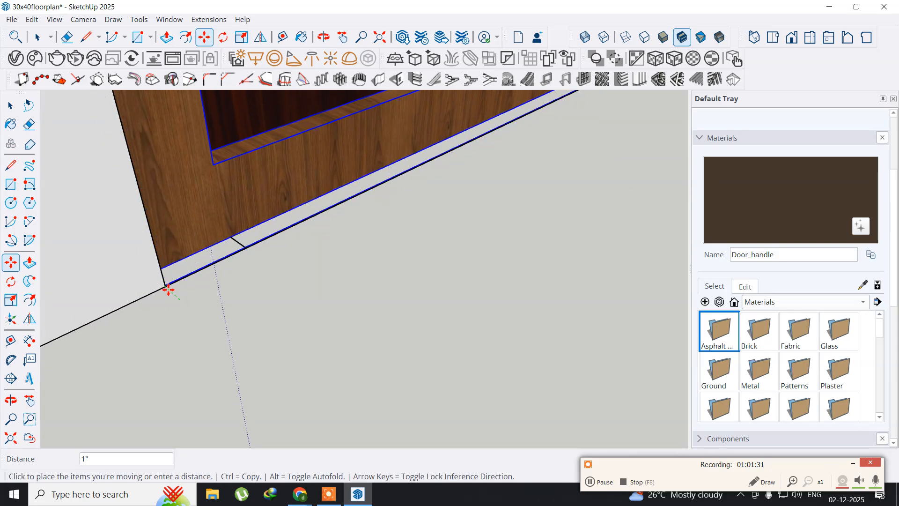
click(170, 288)
scroll(267, 317, down, 3)
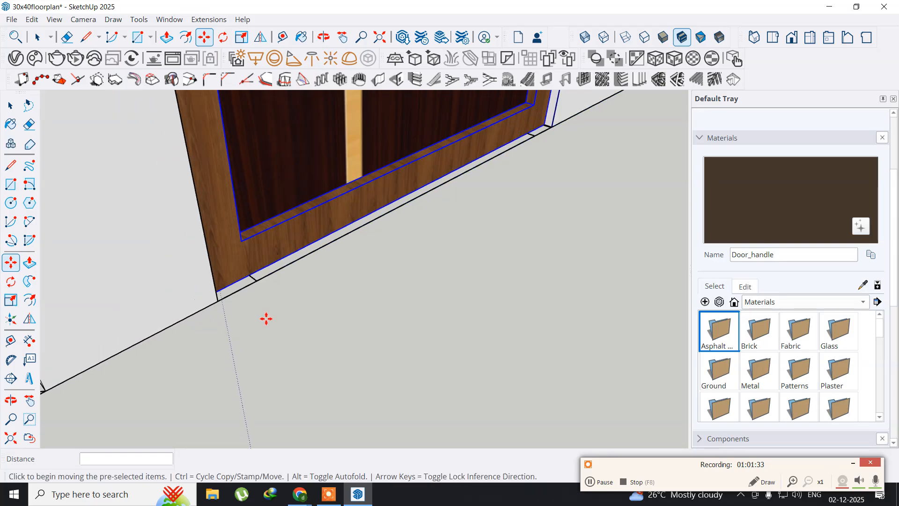
scroll(385, 241, down, 6)
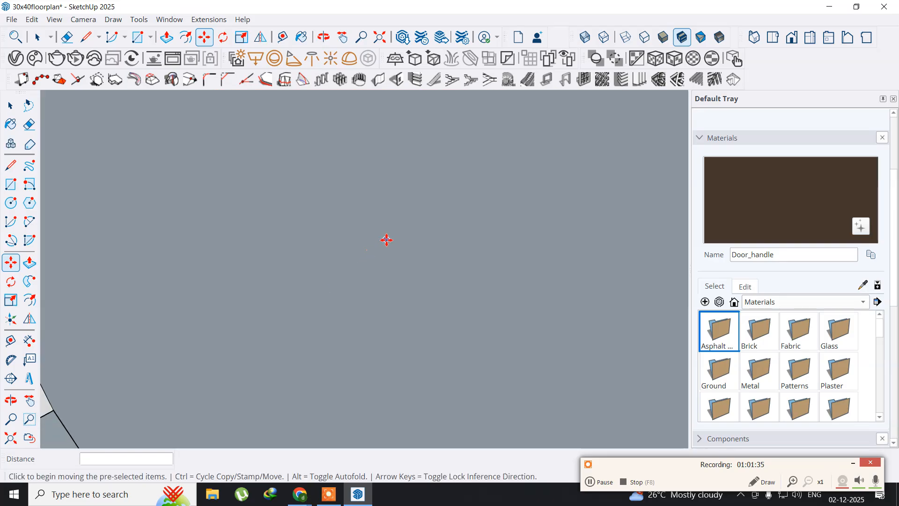
scroll(412, 234, down, 6)
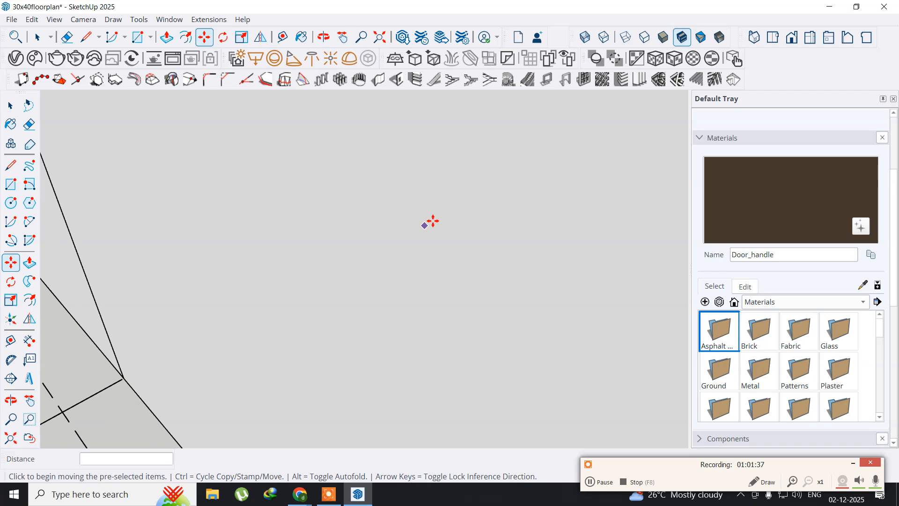
scroll(439, 216, down, 5)
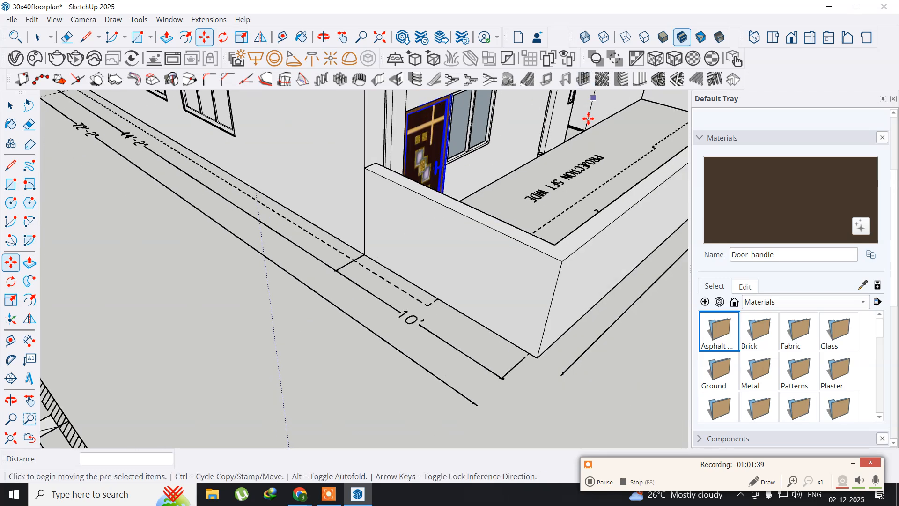
middle_drag(431, 202, 373, 223)
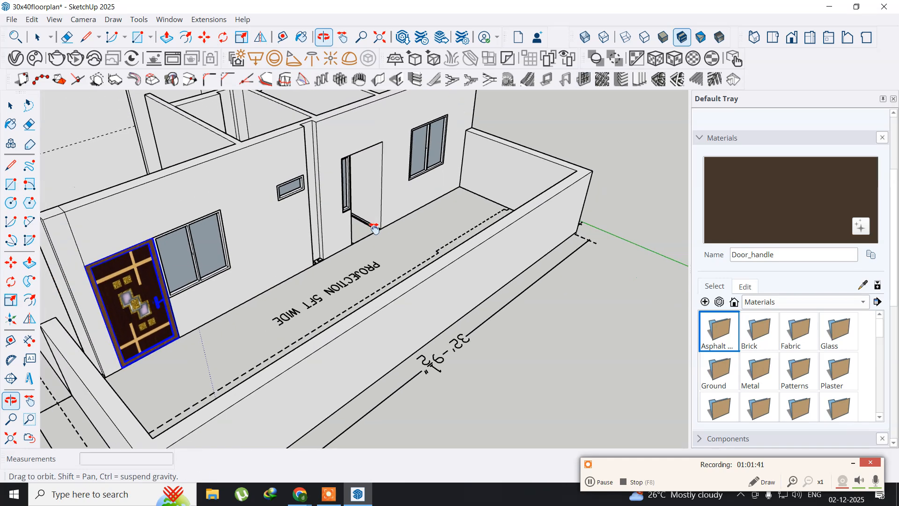
click(10, 105)
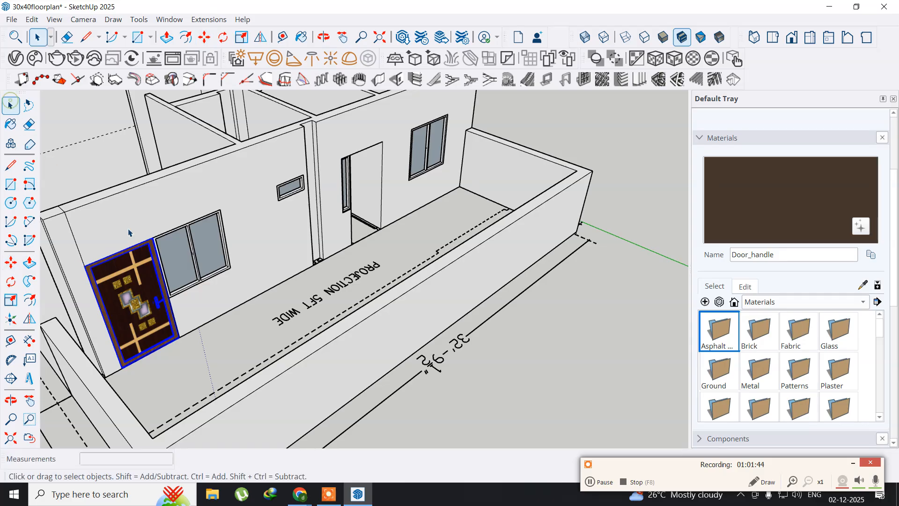
click(524, 420)
Frame the installed door and adjoining window in a close view, test-render them with V-Ray and close the frame buffer.
middle_drag(166, 300, 95, 255)
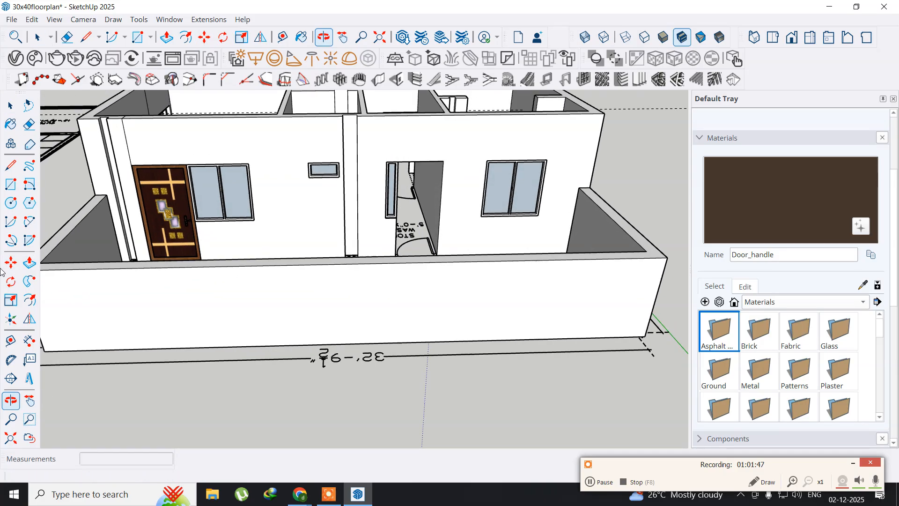
shift+middle_drag(133, 201, 206, 231)
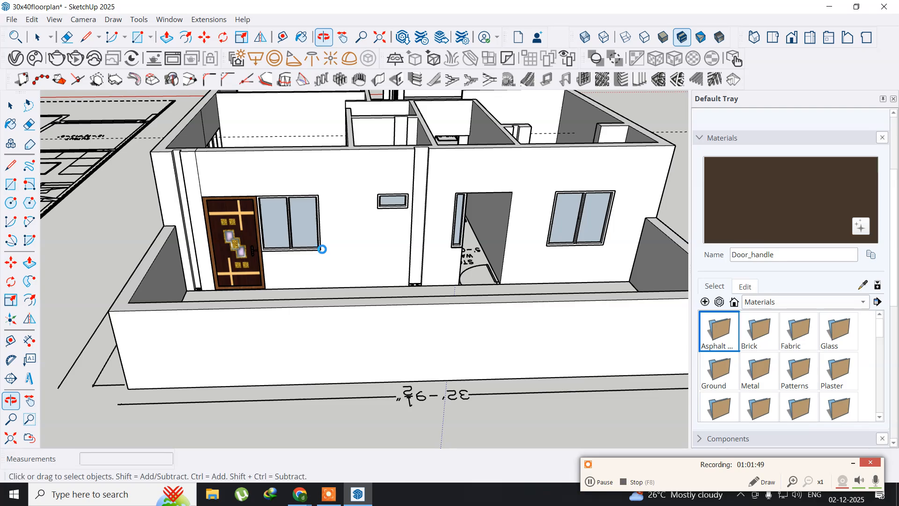
middle_drag(321, 249, 230, 234)
scroll(231, 226, up, 3)
scroll(231, 225, up, 2)
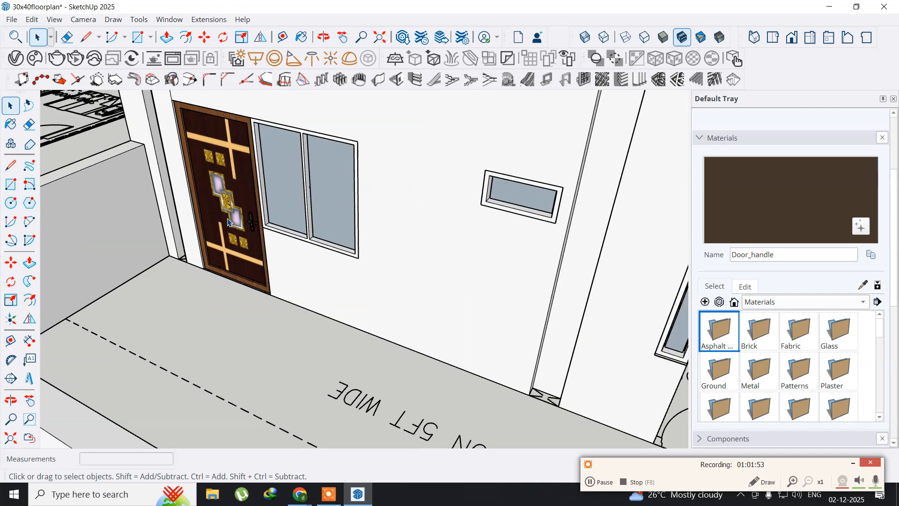
scroll(228, 227, up, 2)
middle_drag(226, 228, 238, 259)
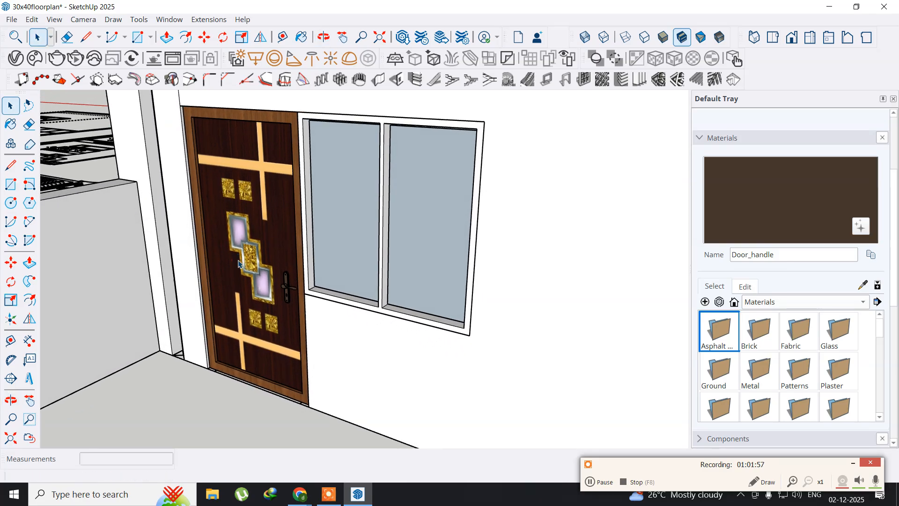
click(54, 60)
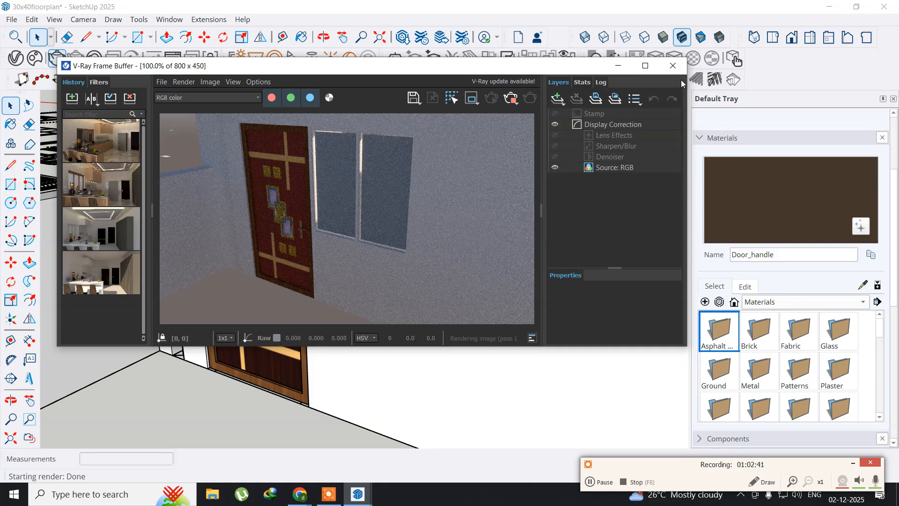
click(673, 66)
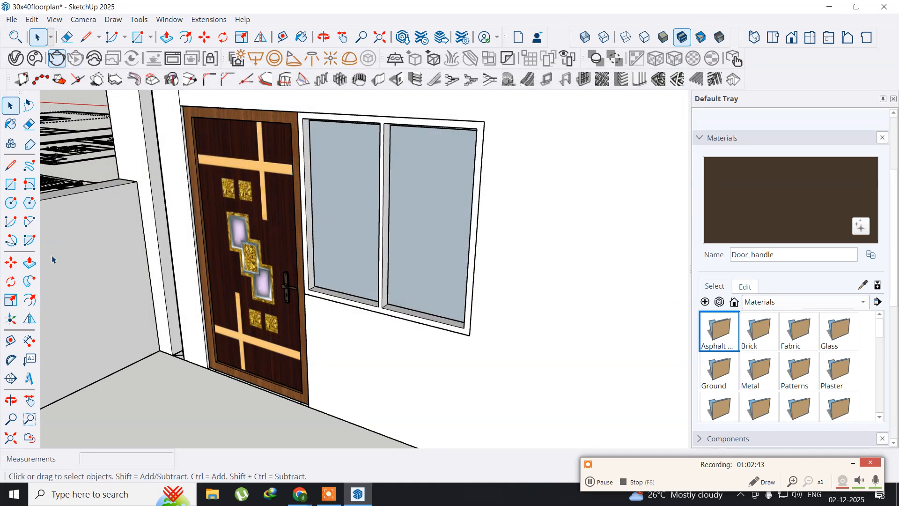
Return to an overview of the whole house and save the model.
scroll(247, 267, down, 5)
middle_drag(247, 267, 249, 310)
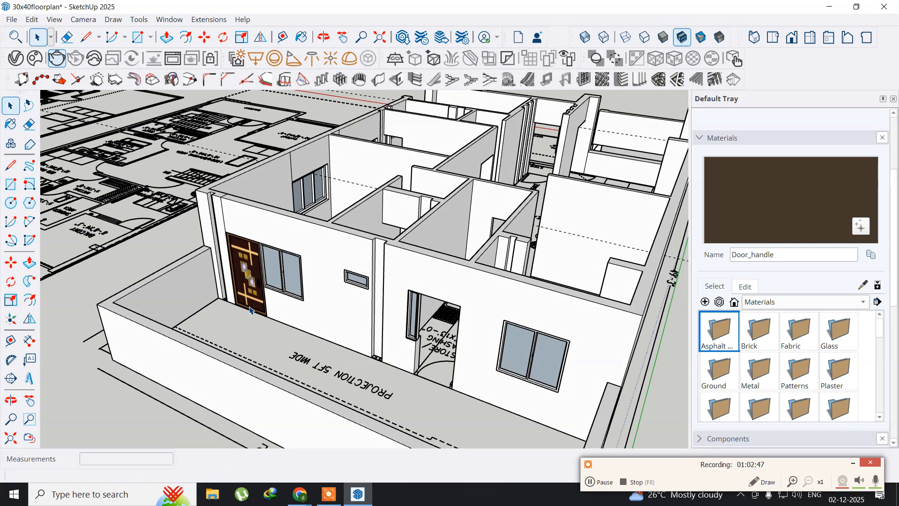
key(ctrl+s)
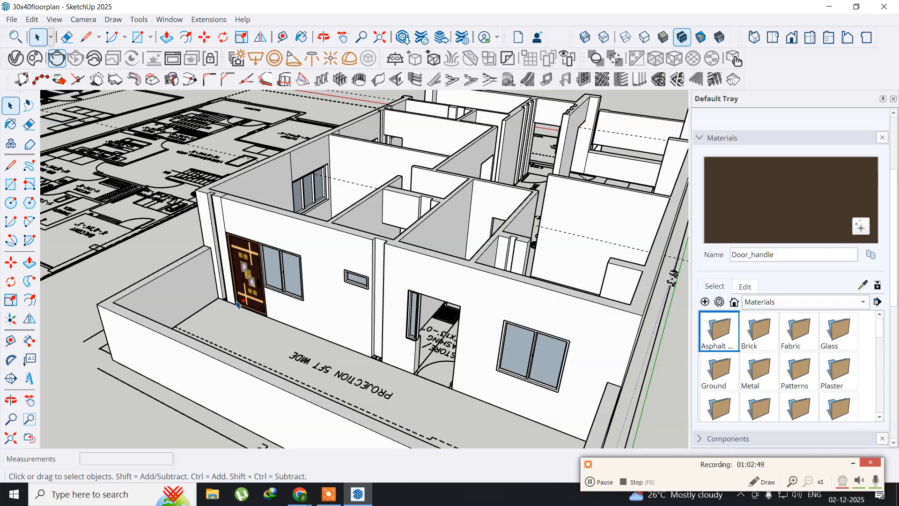